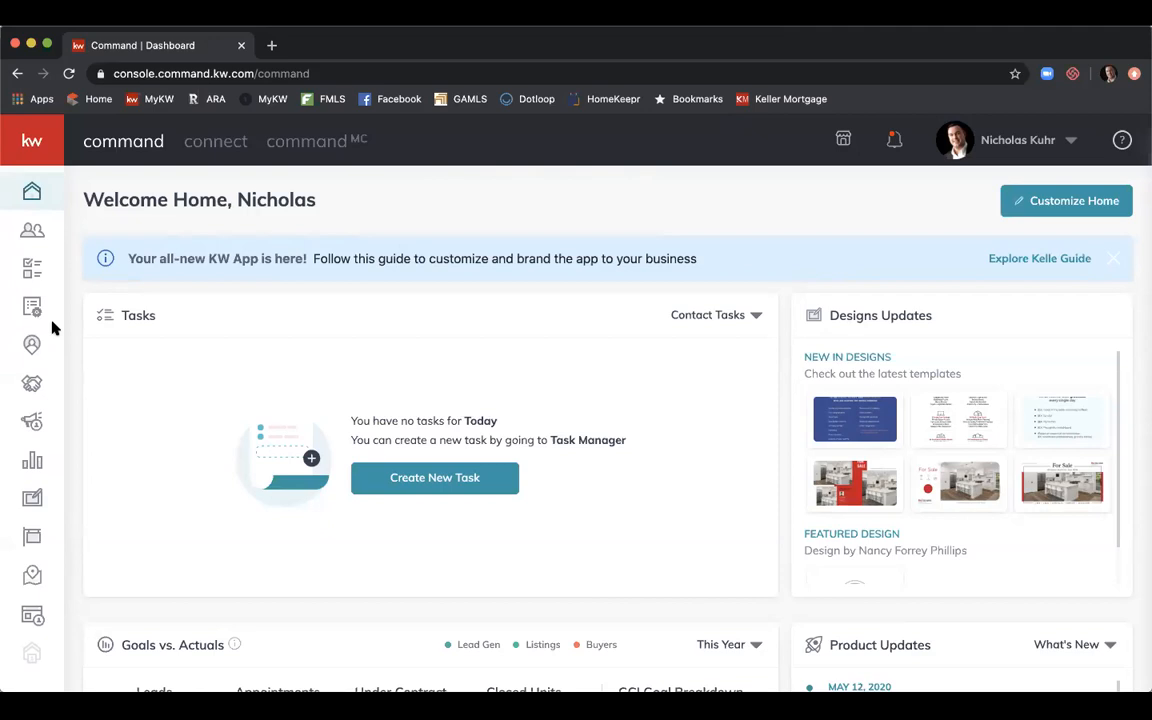
# Open the Opportunities pipeline and list all nine deals in the All Opportunities table.
pyautogui.click(32, 385)
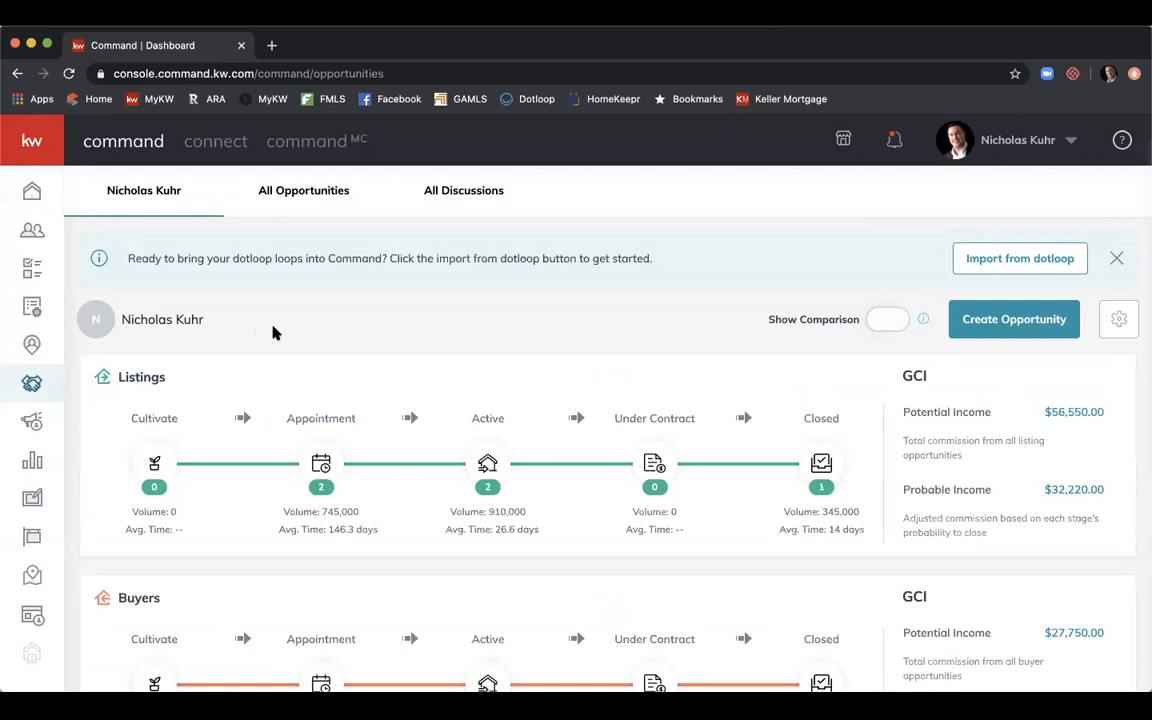
pyautogui.click(306, 192)
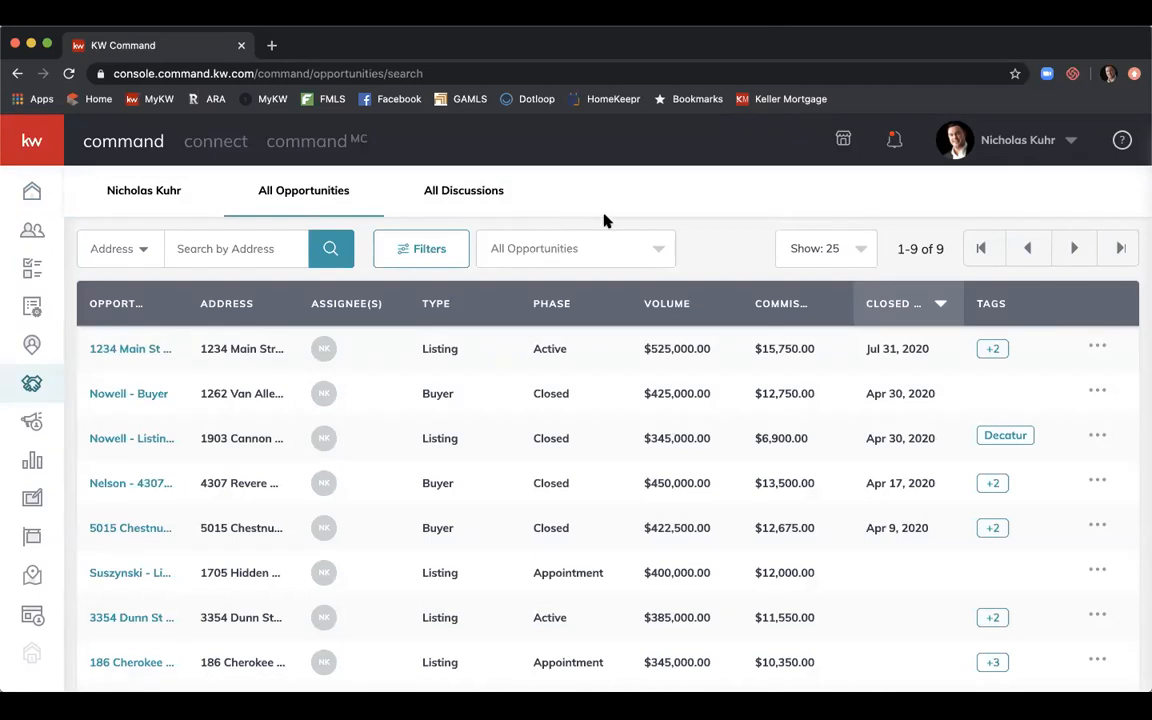
pyautogui.scroll(-1, 604, 221)
pyautogui.scroll(1, 604, 221)
# Open the 1234 Main St SE listing and review its Active phase, Negotiations stage details.
pyautogui.click(131, 353)
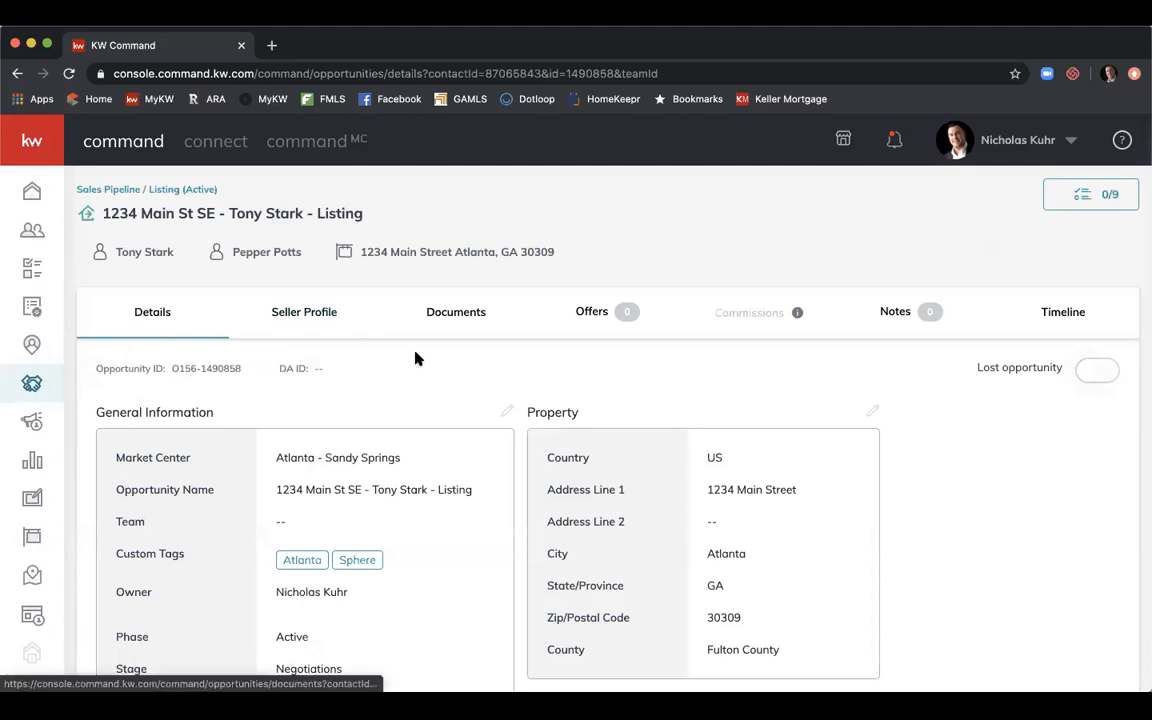
pyautogui.scroll(-1, 416, 358)
pyautogui.scroll(-1, 416, 358)
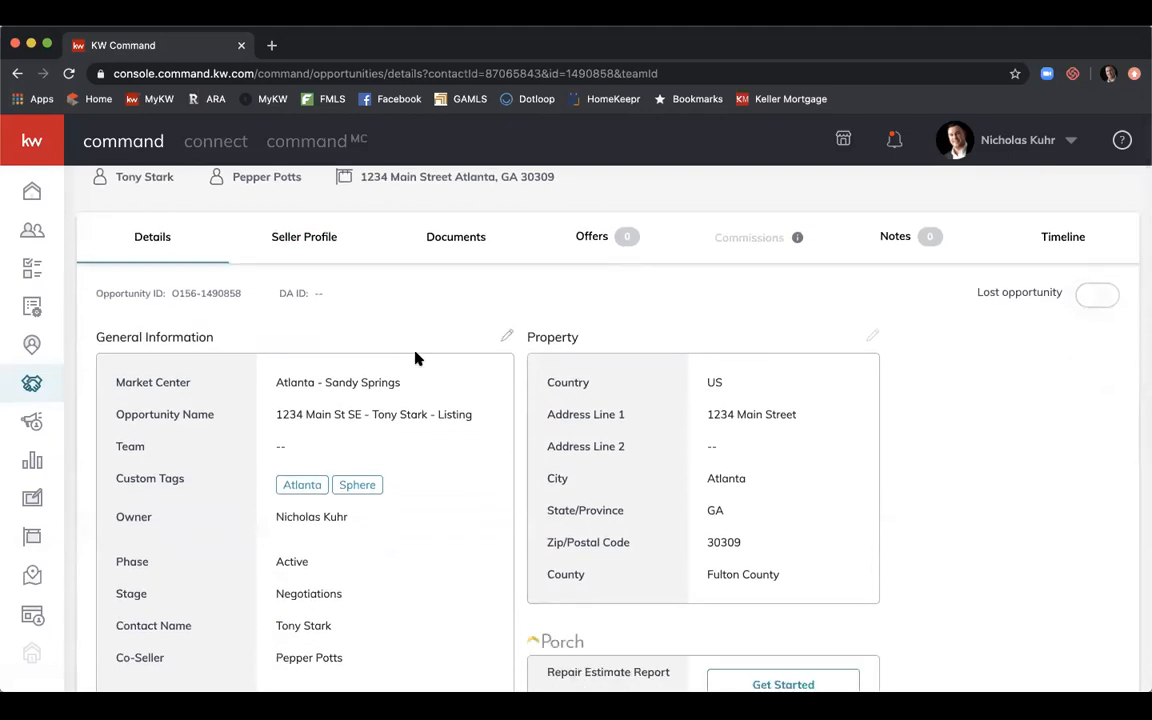
pyautogui.scroll(-1, 418, 360)
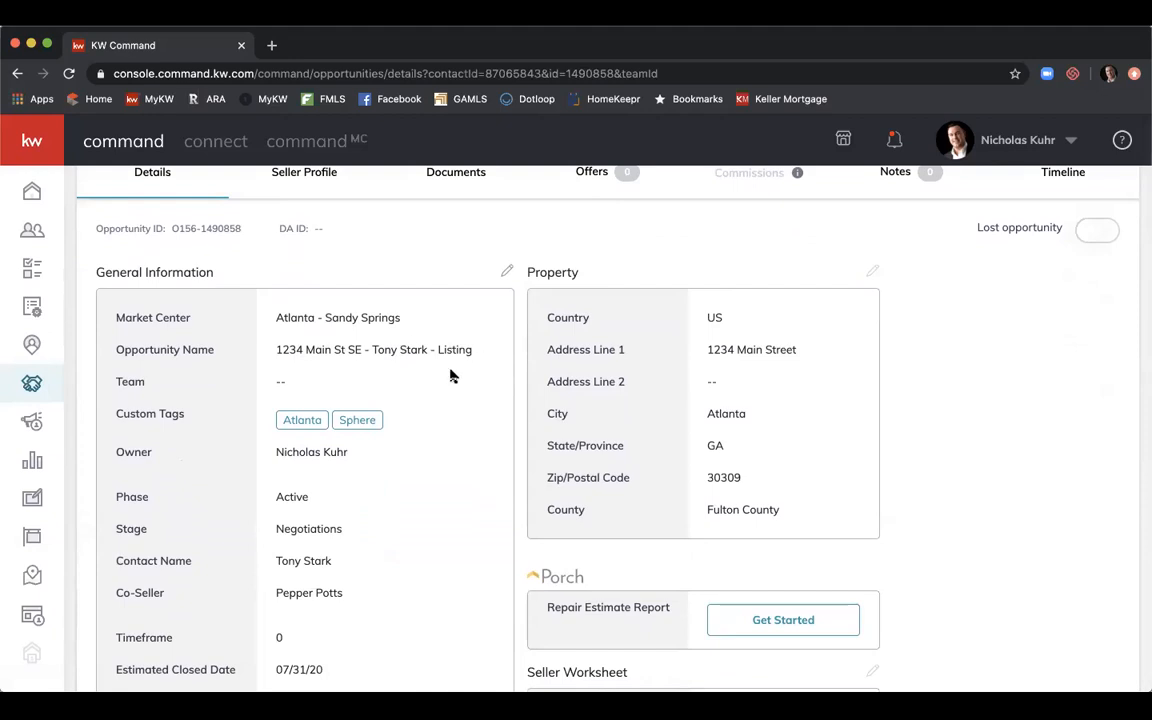
# Replace the contact name in Opportunity Name with both sellers' surnames joined by a slash, and save.
pyautogui.click(507, 274)
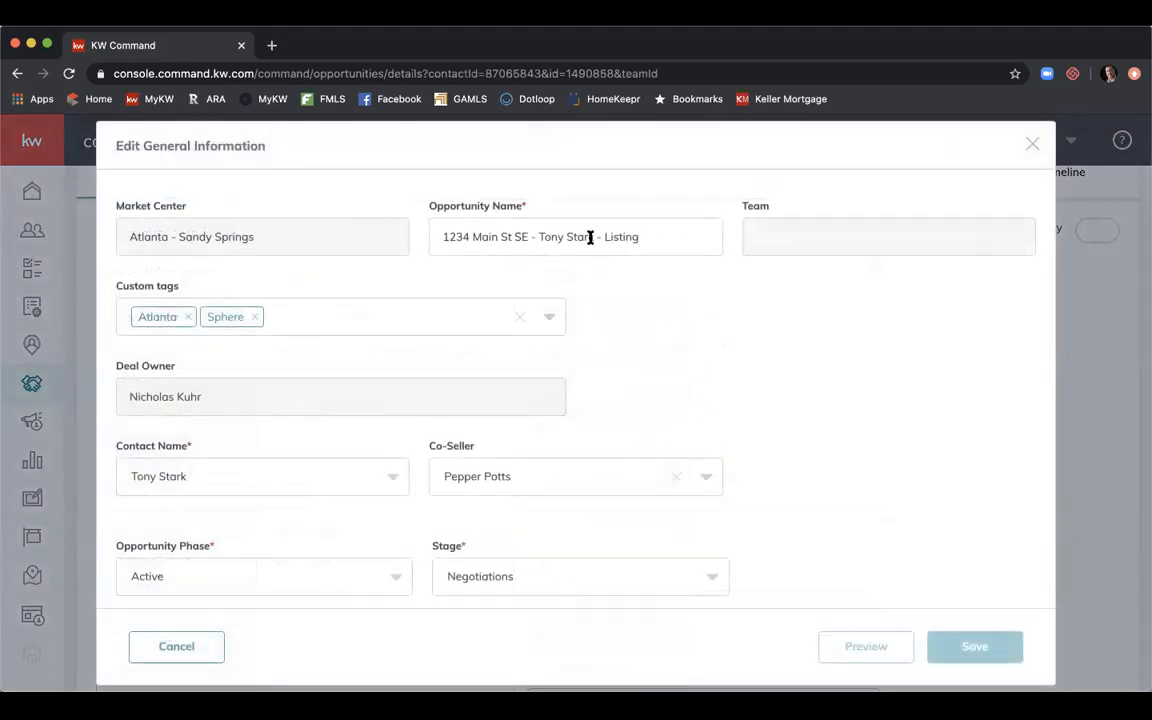
pyautogui.moveTo(594, 236); pyautogui.dragTo(539, 236)
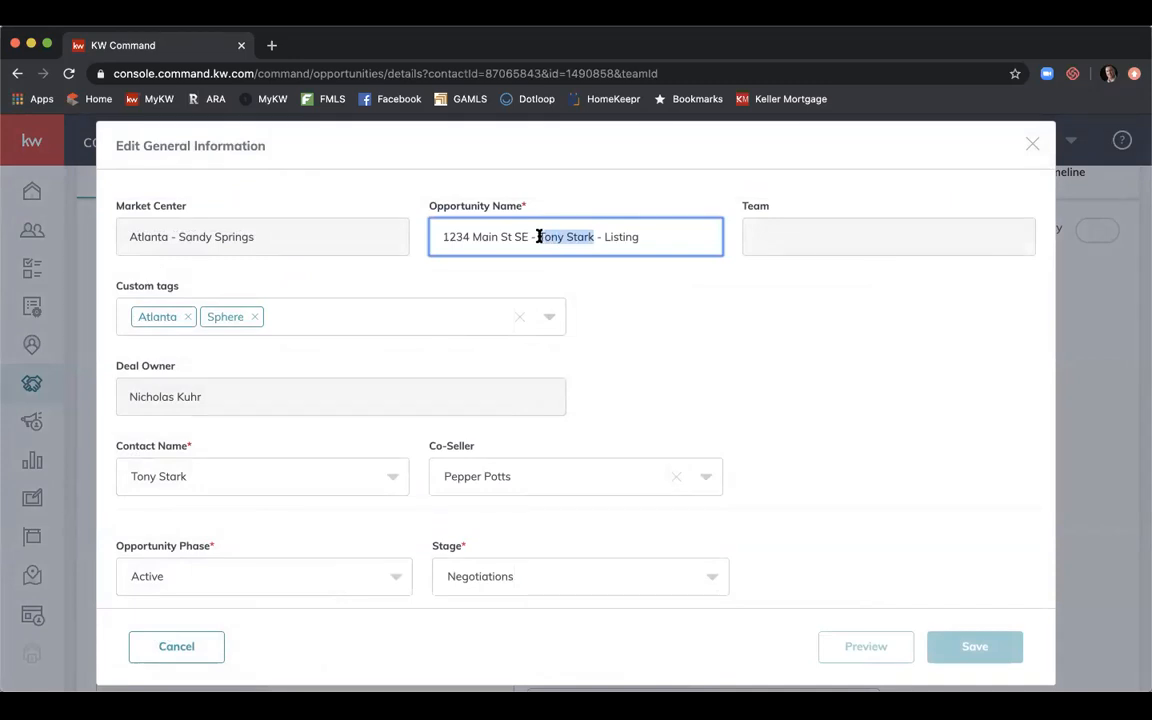
pyautogui.write('Stark.')
pyautogui.press('BackSpace')
pyautogui.write('/Potts')
pyautogui.click(967, 643)
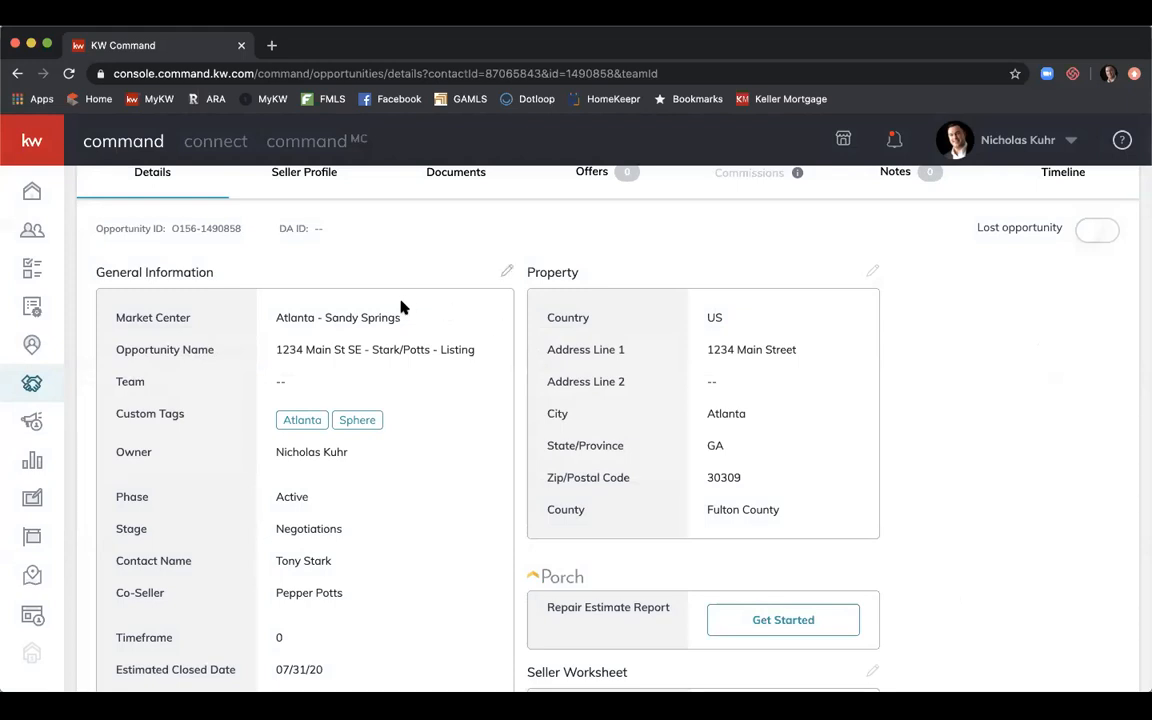
pyautogui.scroll(-1, 395, 318)
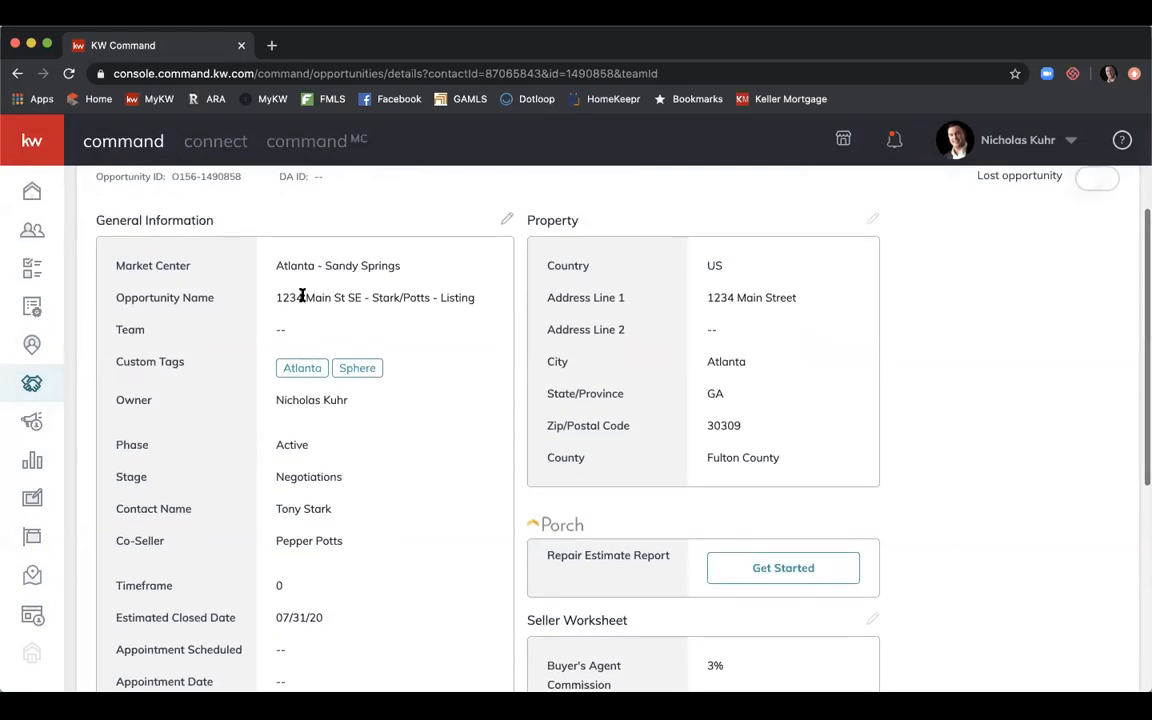
pyautogui.scroll(-1, 416, 310)
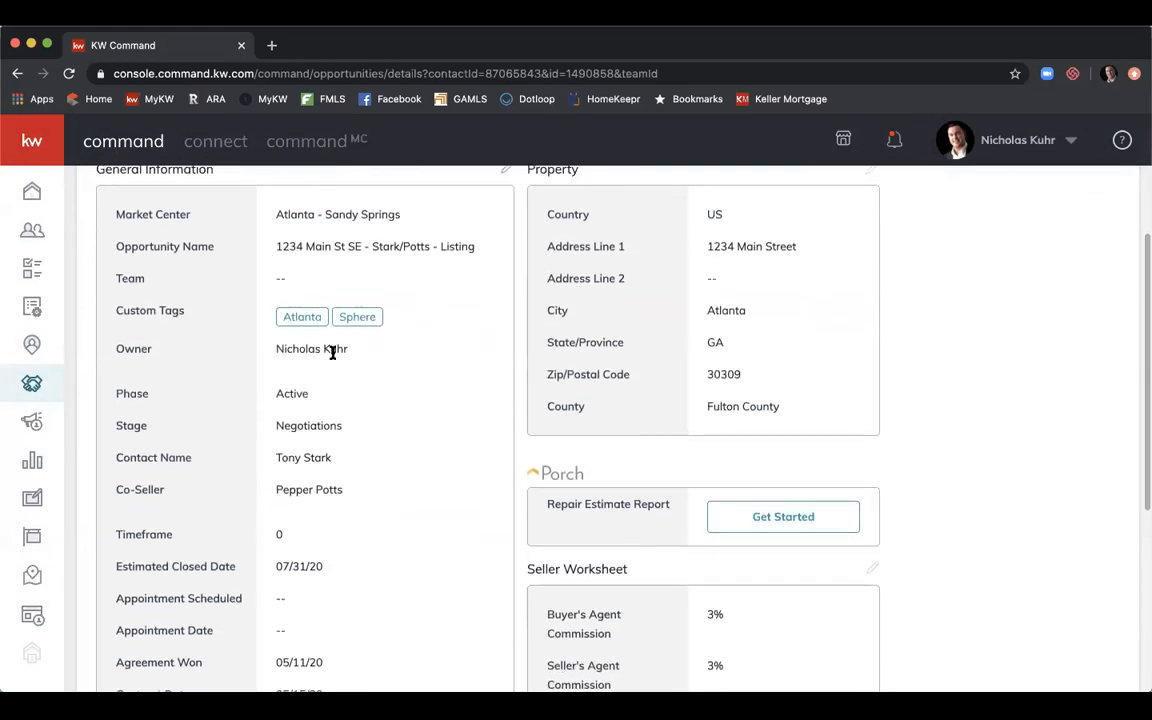
pyautogui.scroll(-1, 320, 398)
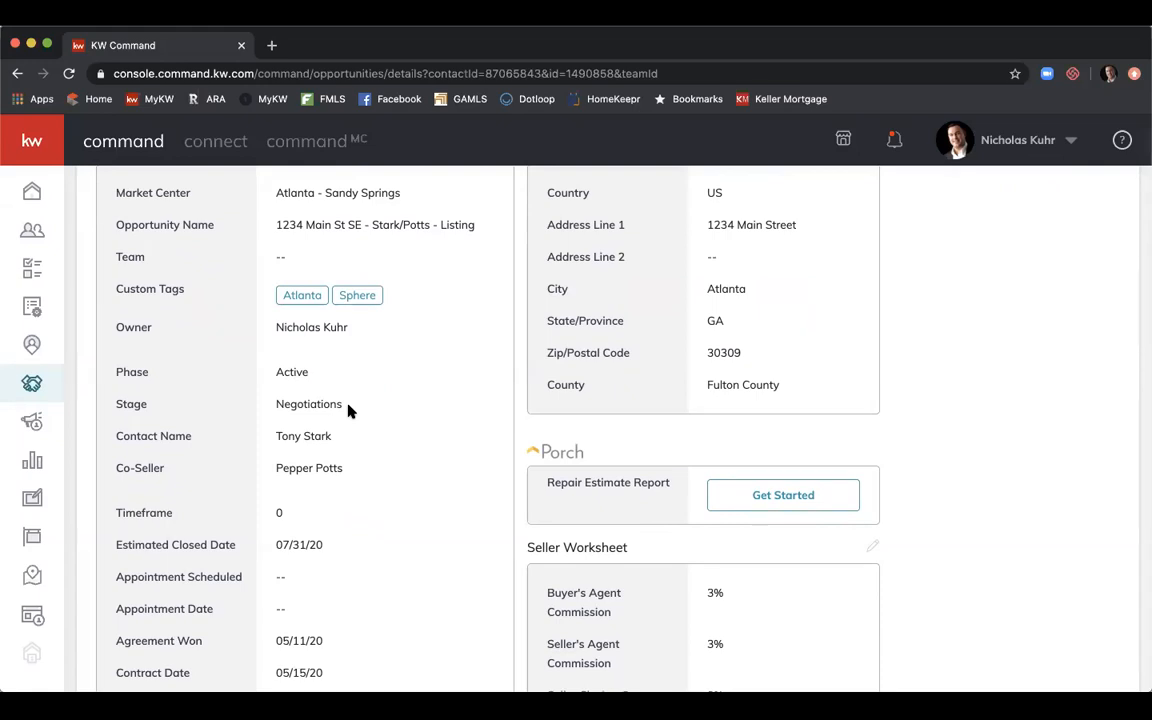
pyautogui.scroll(-1, 411, 370)
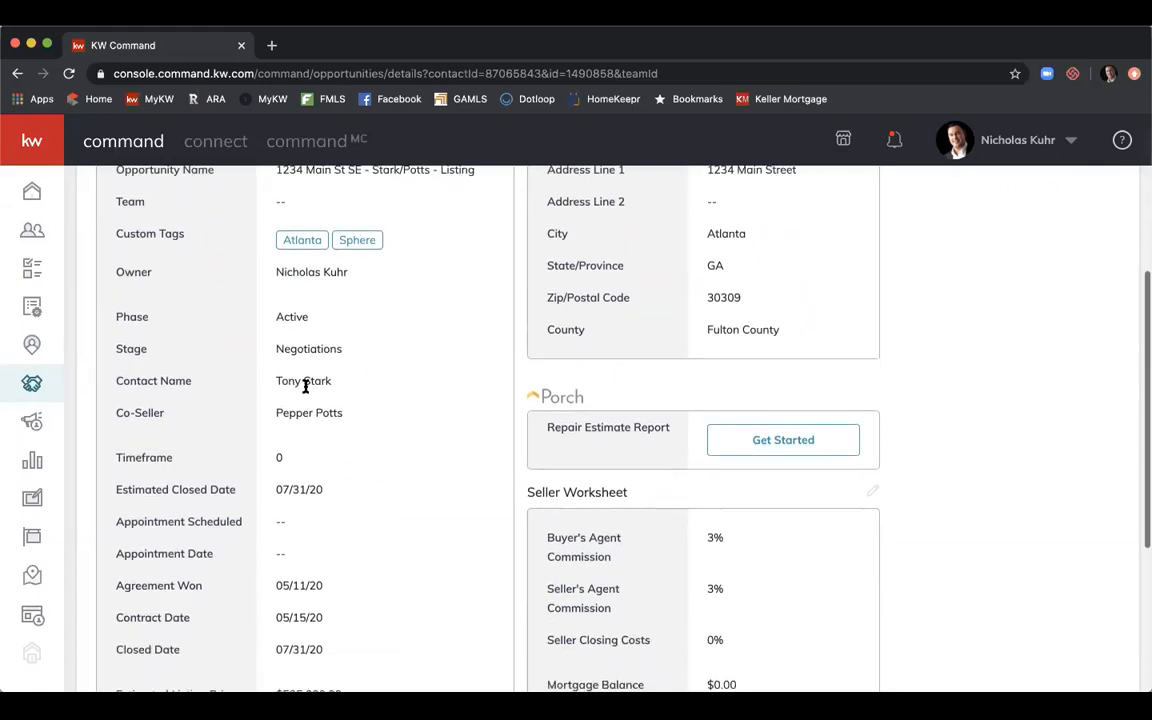
pyautogui.scroll(-2, 335, 400)
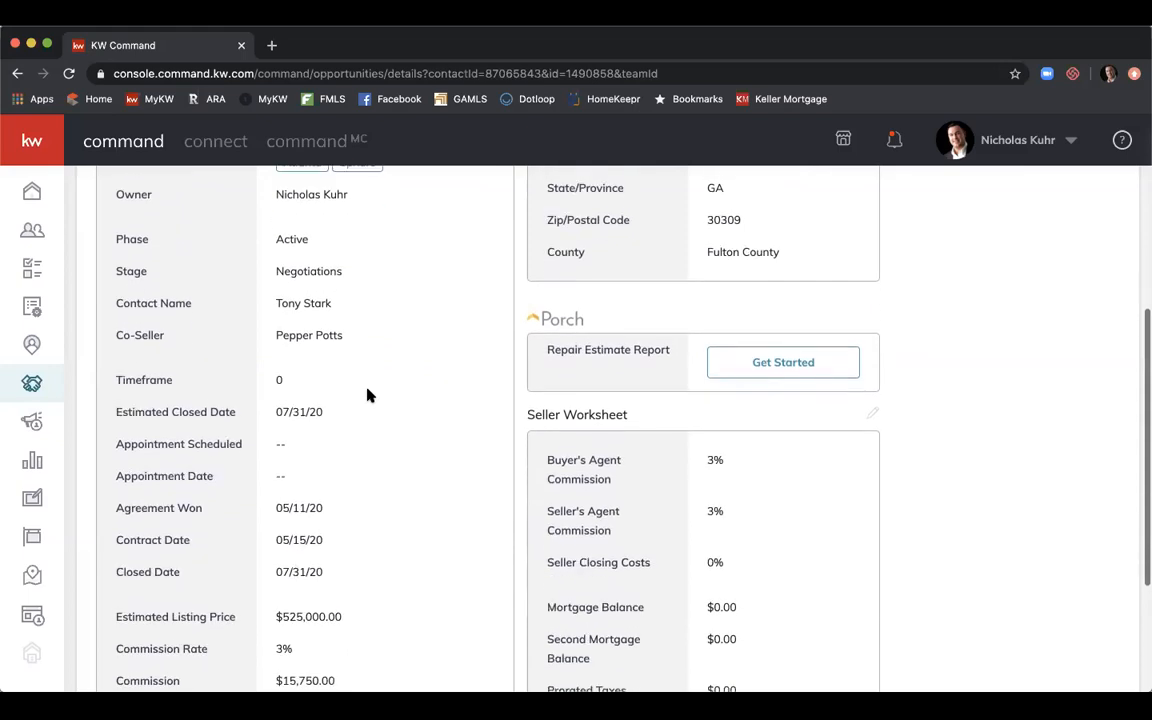
pyautogui.scroll(-1, 333, 408)
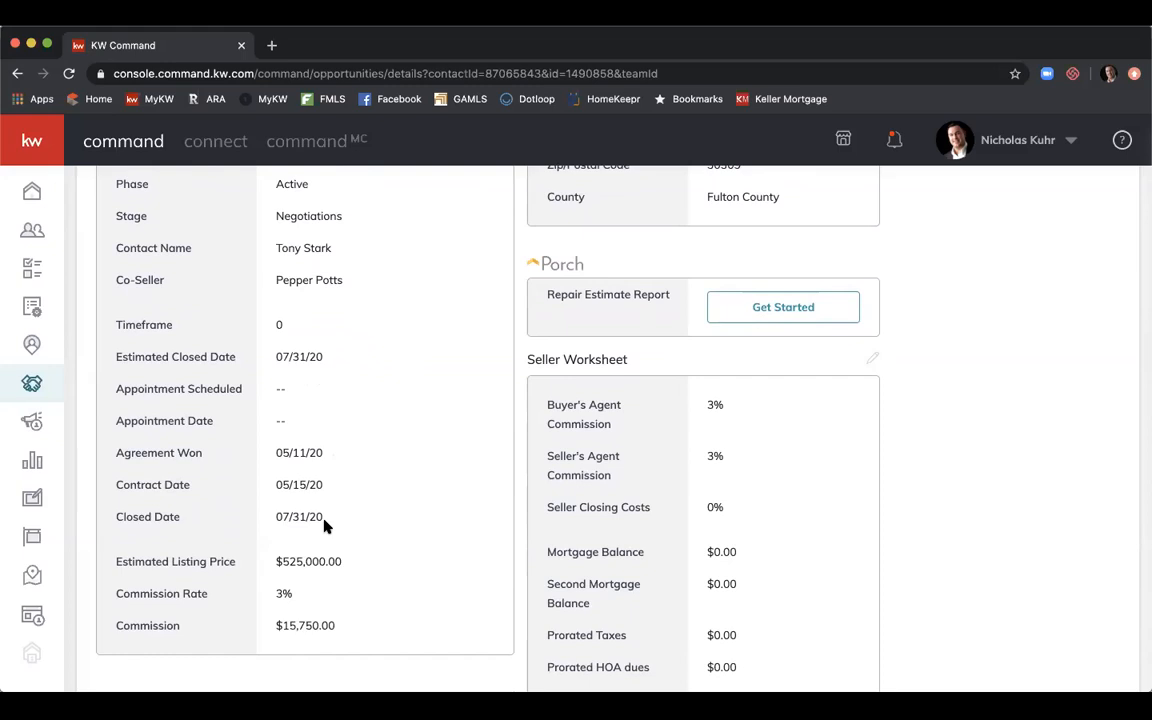
pyautogui.scroll(4, 323, 526)
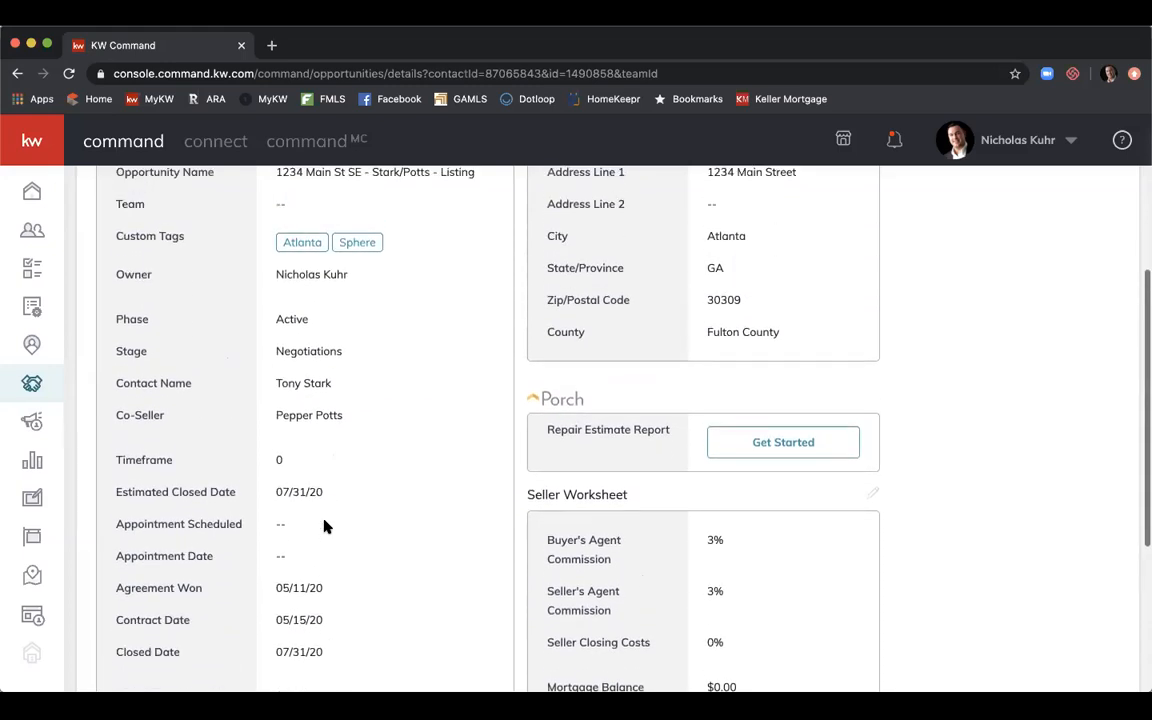
pyautogui.scroll(2, 323, 526)
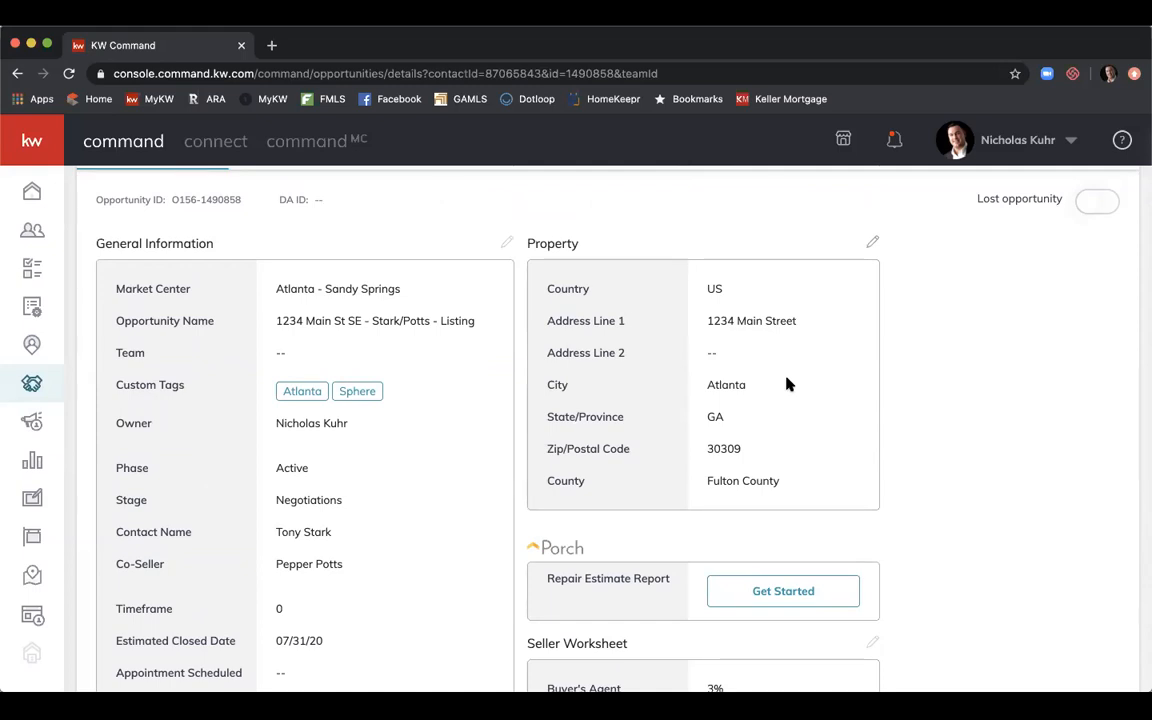
pyautogui.scroll(-3, 900, 390)
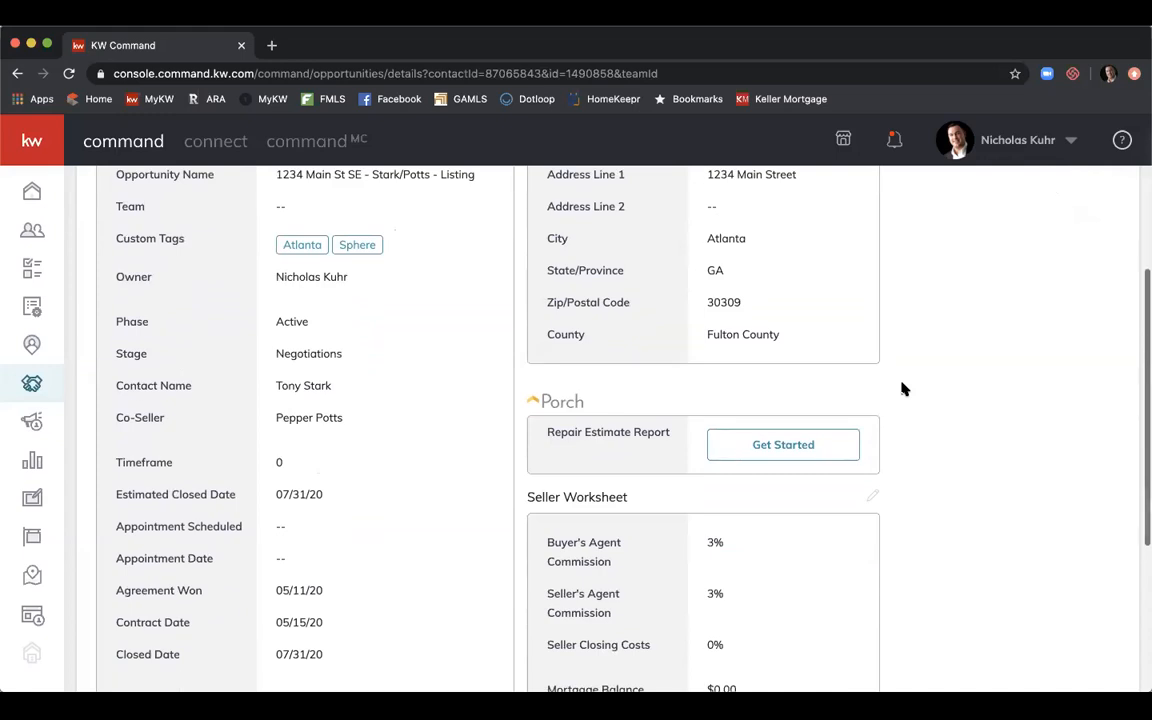
pyautogui.scroll(-3, 902, 388)
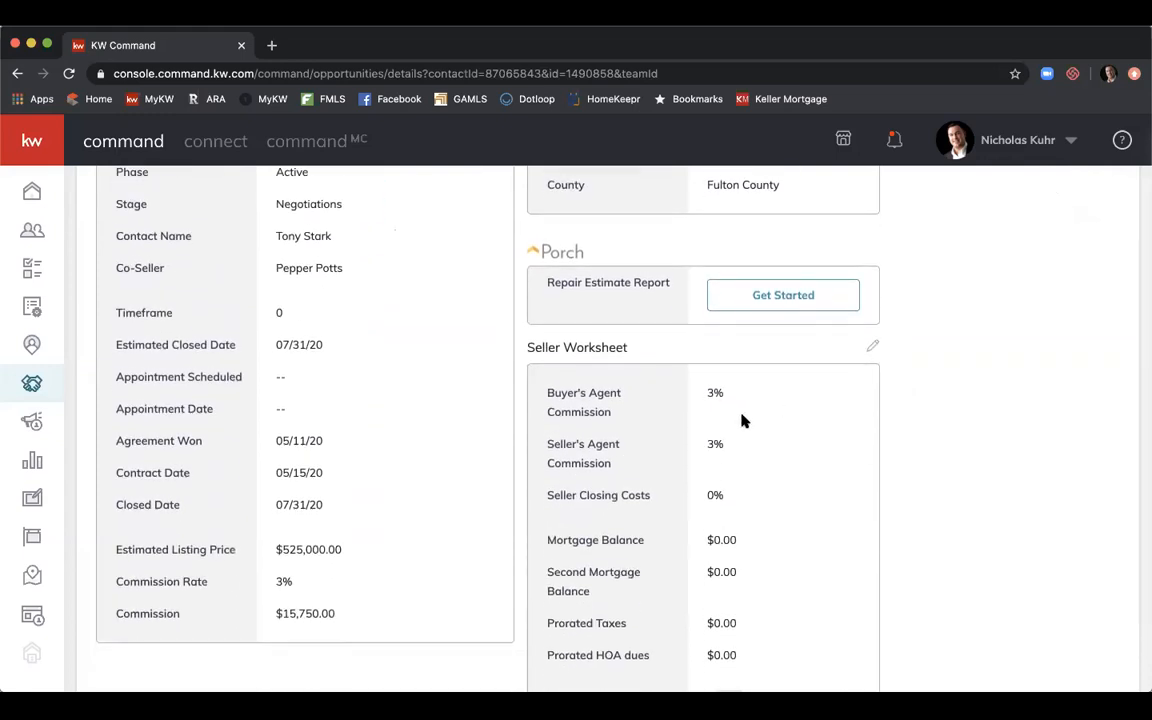
pyautogui.scroll(-1, 743, 419)
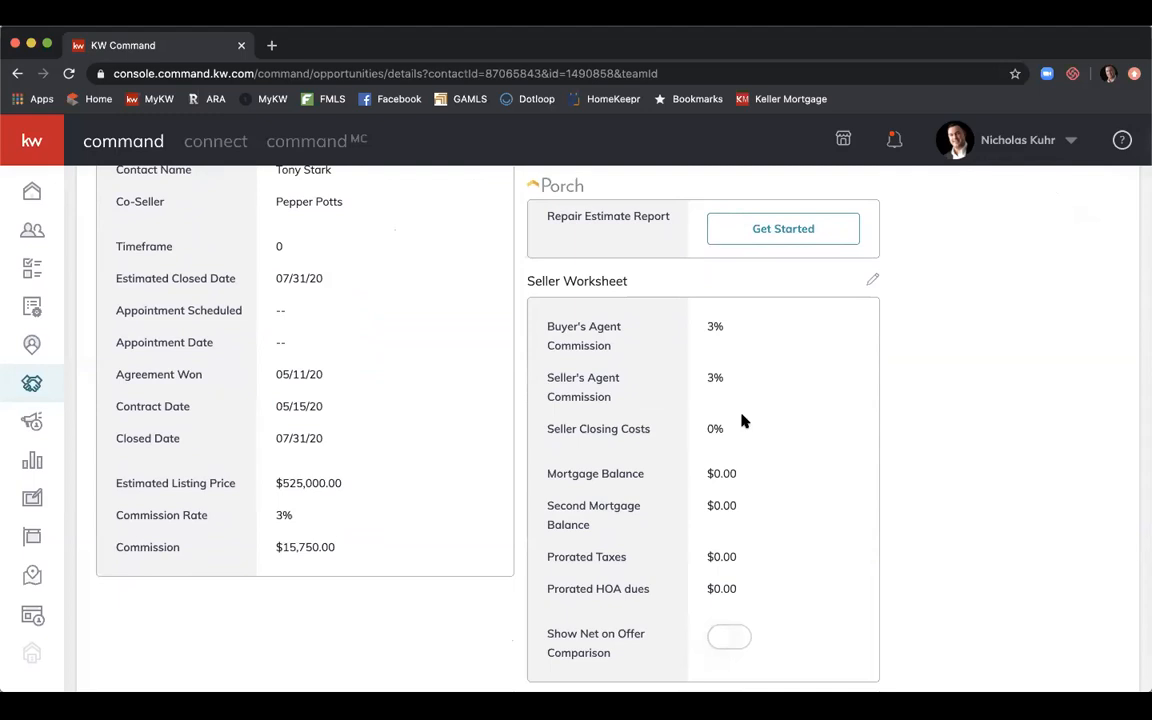
pyautogui.scroll(6, 743, 421)
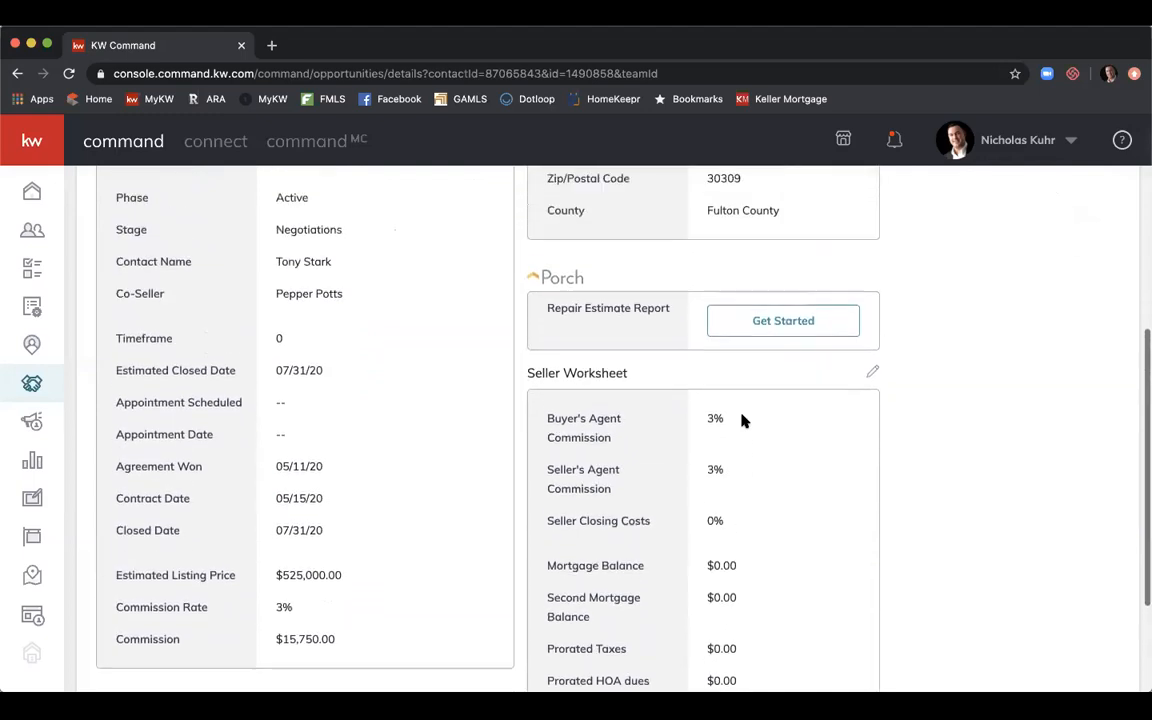
pyautogui.scroll(4, 743, 421)
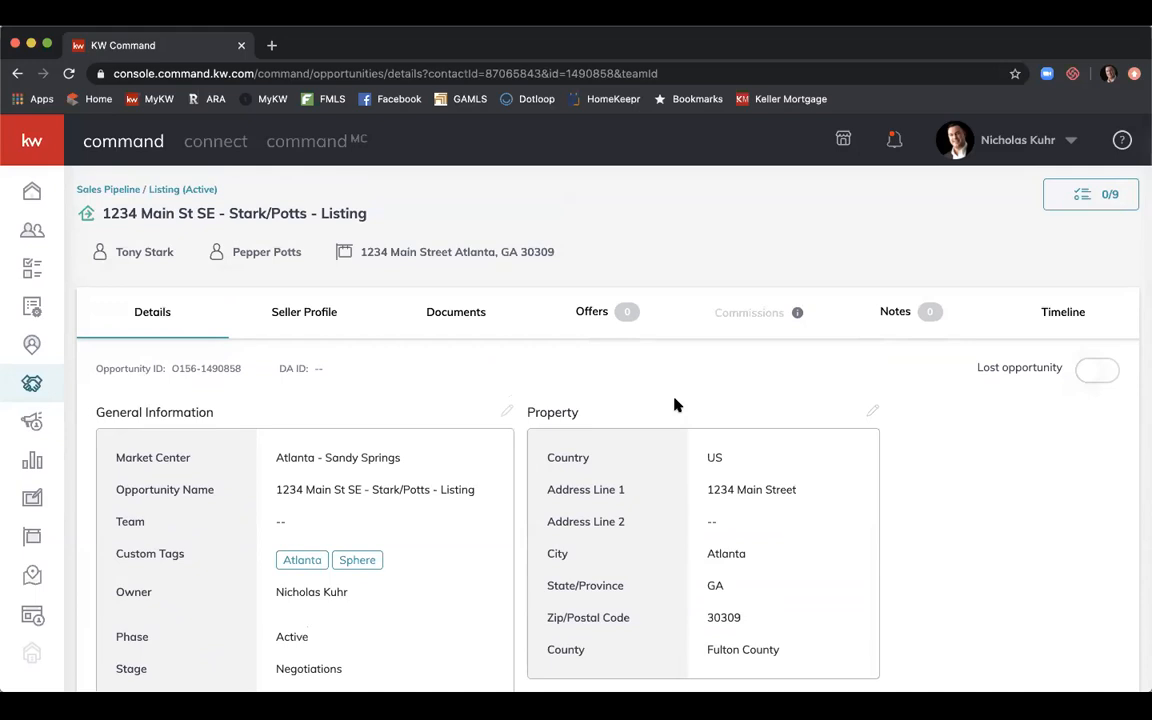
# Review the Documents tab's Residential checklist: 0 of 7 Listed documents, starting with F101 Listing Agreement.
pyautogui.click(478, 318)
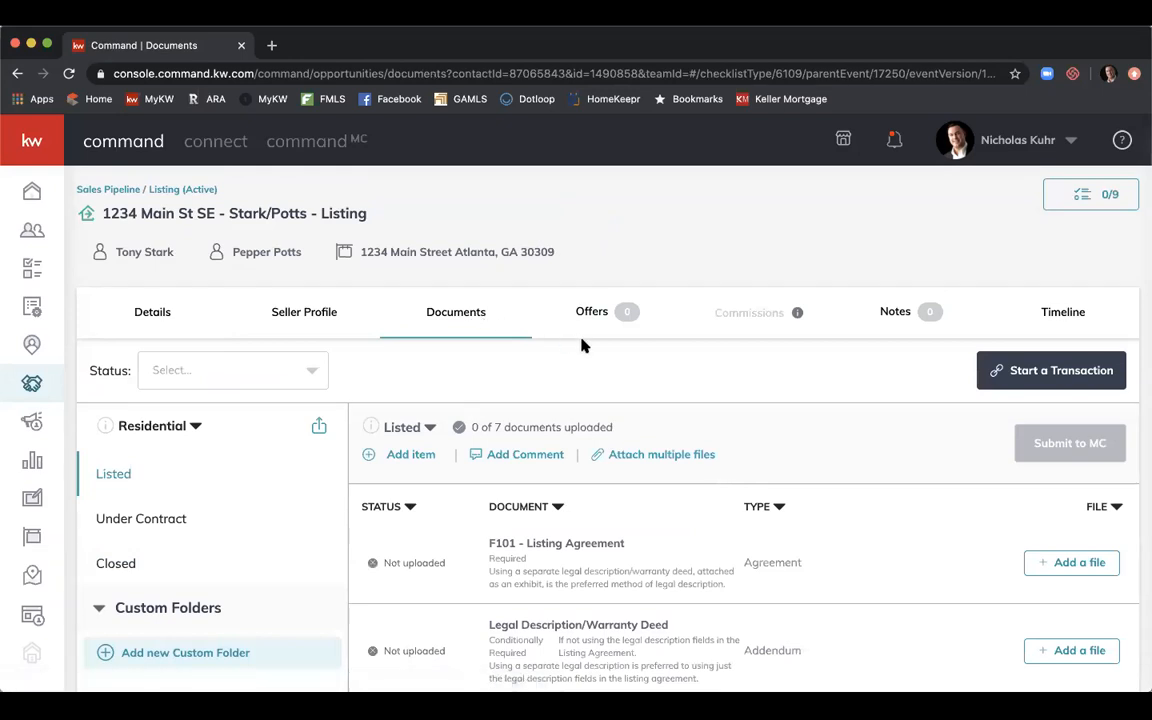
pyautogui.scroll(-1, 583, 345)
pyautogui.scroll(-1, 583, 345)
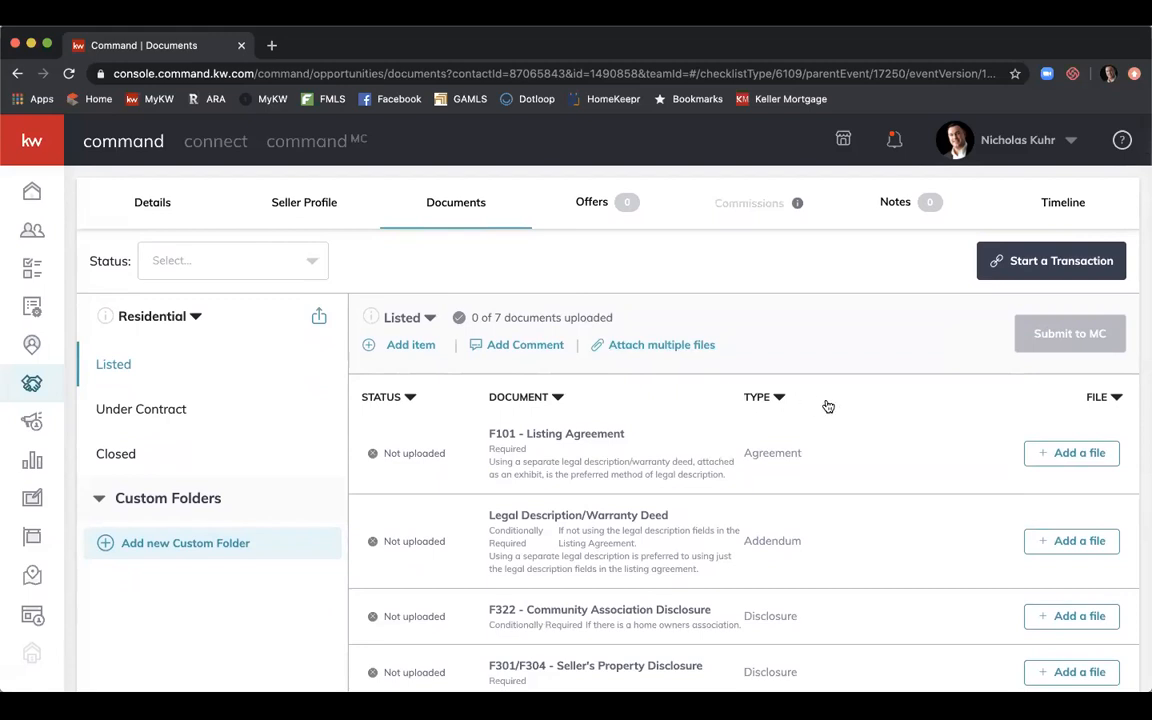
pyautogui.scroll(-1, 828, 406)
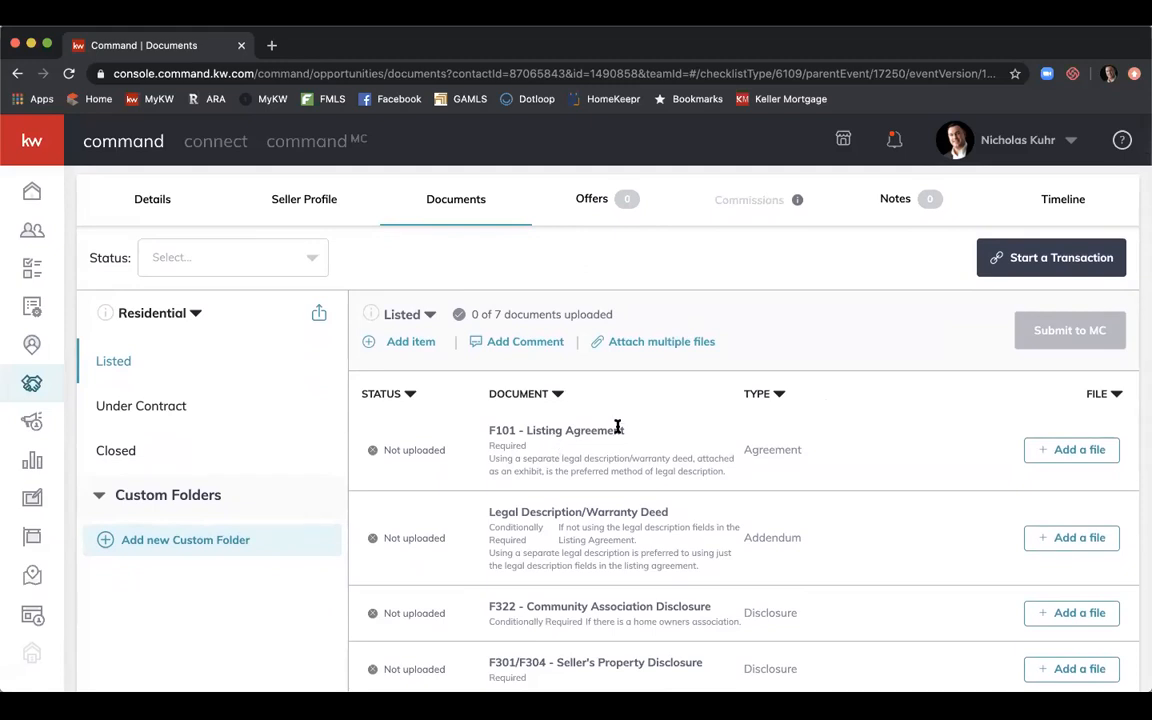
pyautogui.scroll(-3, 617, 429)
pyautogui.scroll(-3, 577, 442)
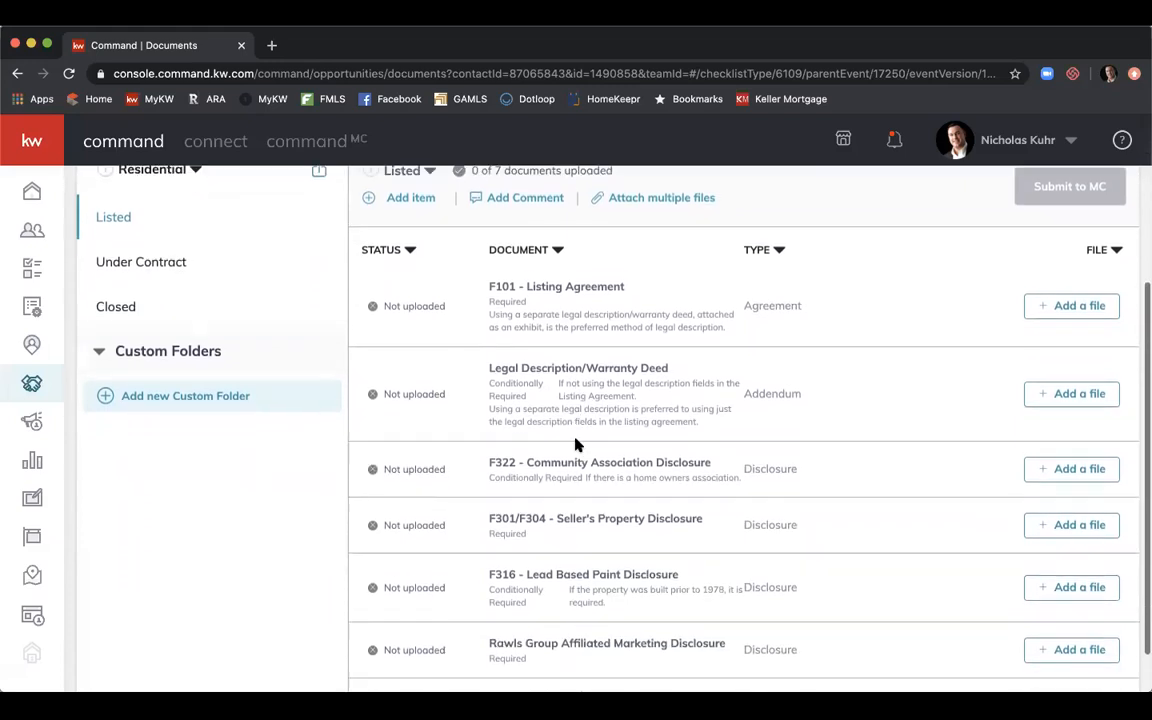
pyautogui.scroll(3, 764, 490)
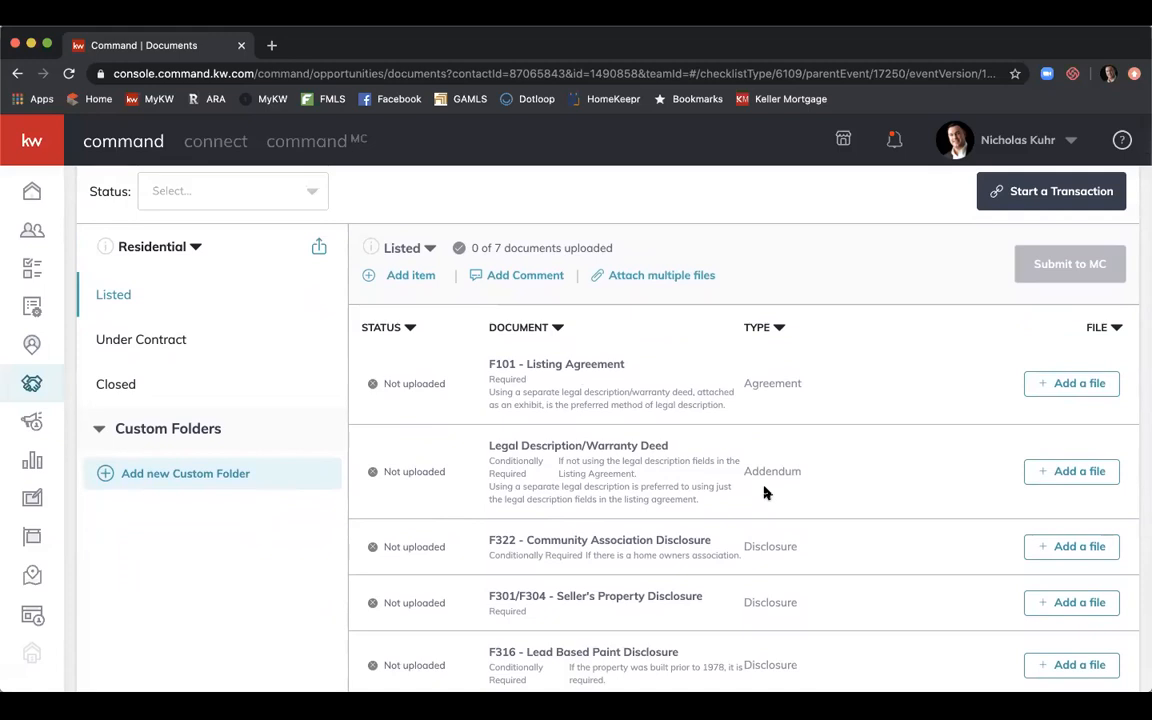
pyautogui.scroll(2, 764, 492)
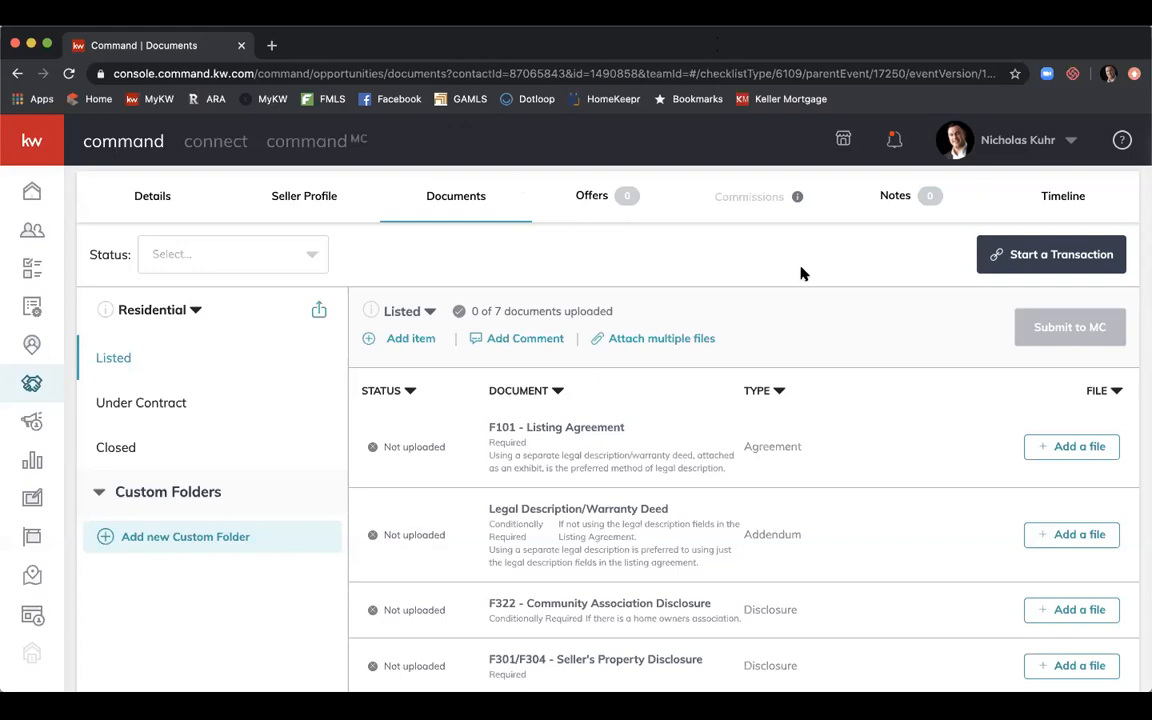
# Start a new DocuSign Rooms transaction for the listing and sign in with the entered e-mail.
pyautogui.click(1027, 253)
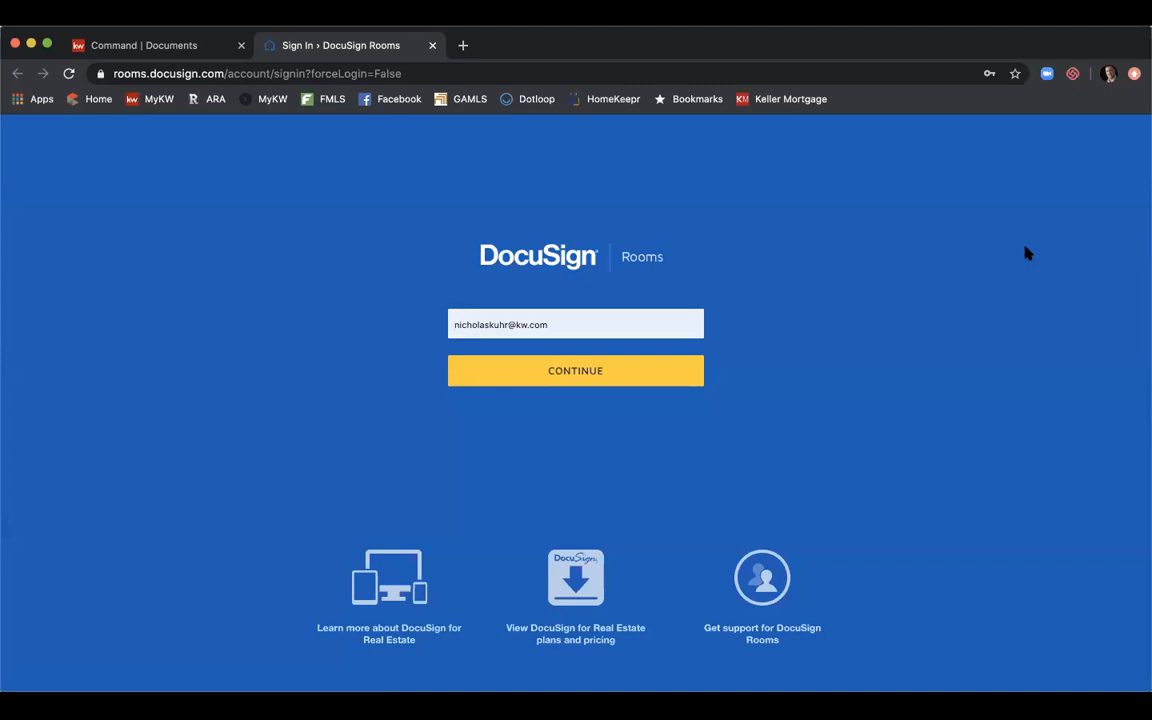
pyautogui.click(597, 371)
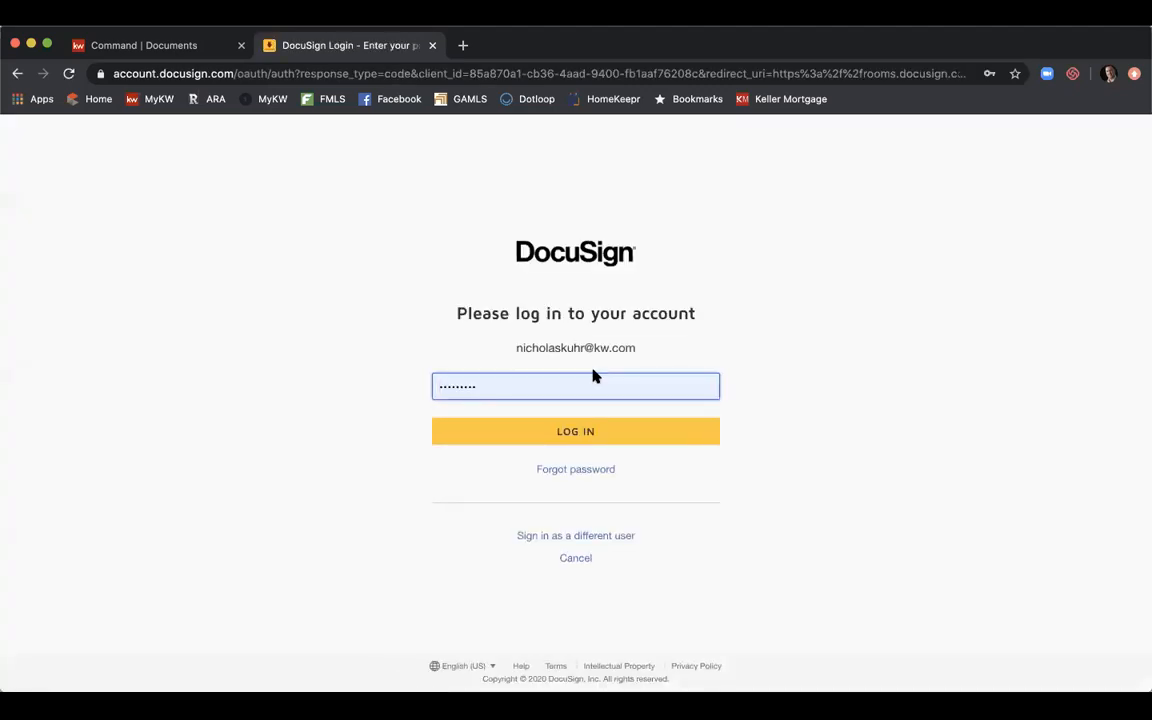
pyautogui.click(567, 438)
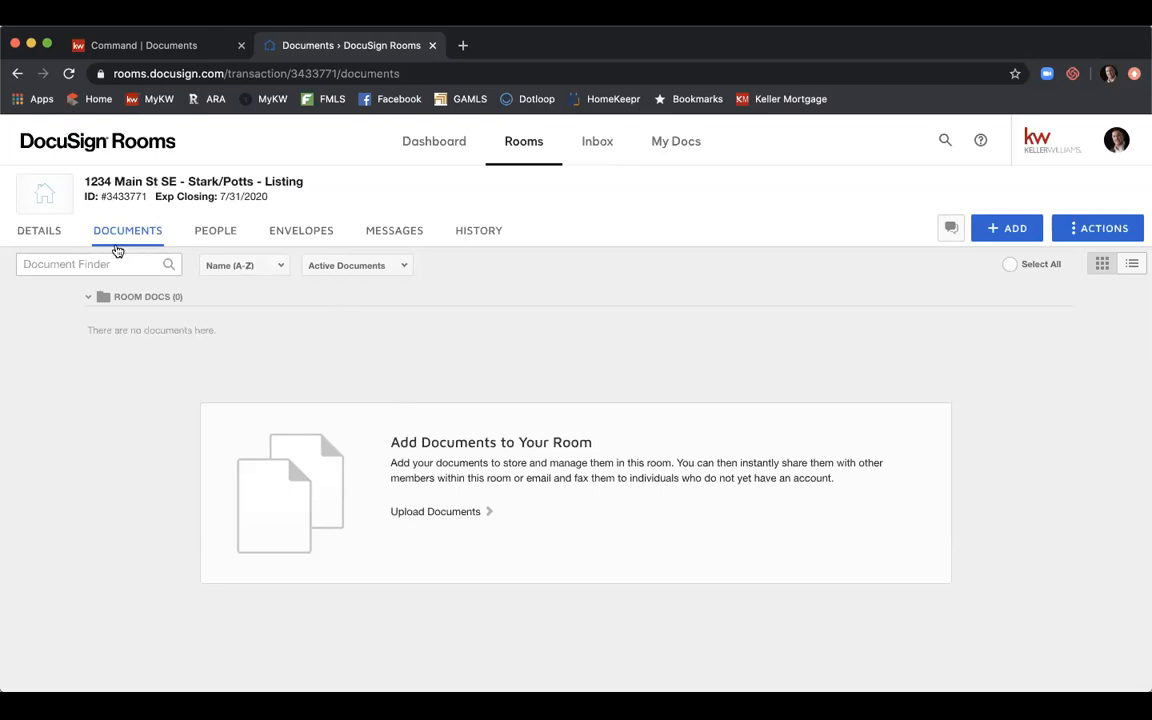
# Open the room's DETAILS tab to see room information, location and seller.
pyautogui.click(46, 234)
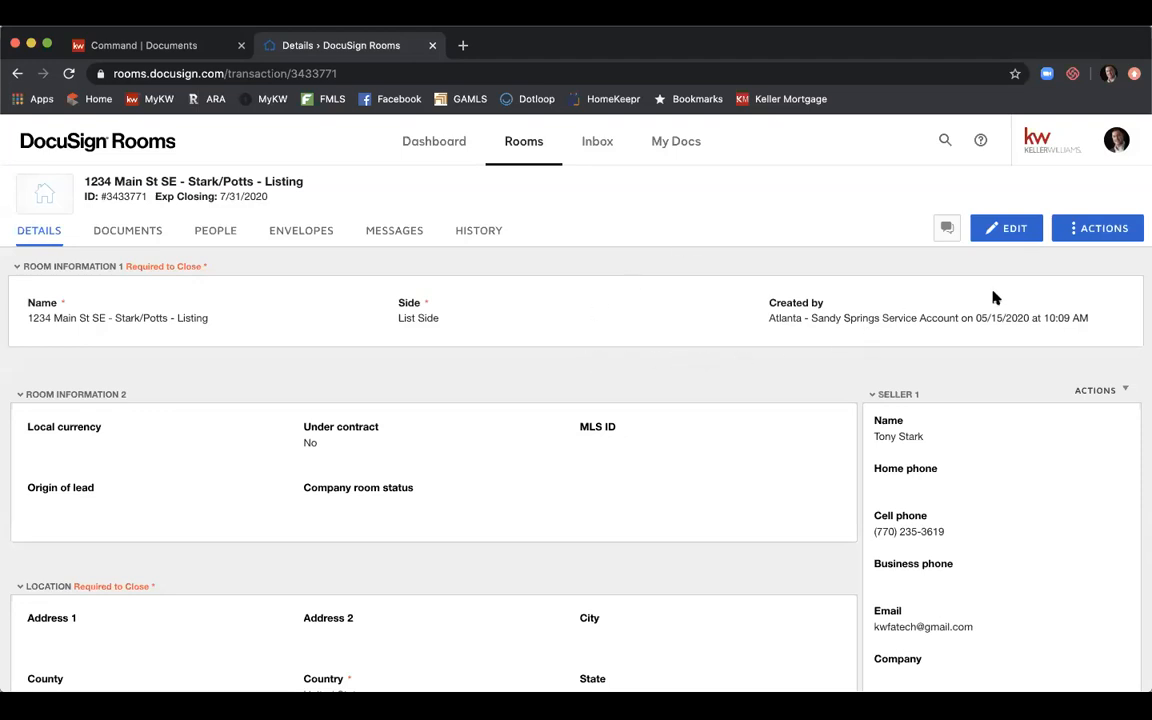
# Edit the room details, setting local currency to USD and MLS ID 11111111.
pyautogui.click(1006, 236)
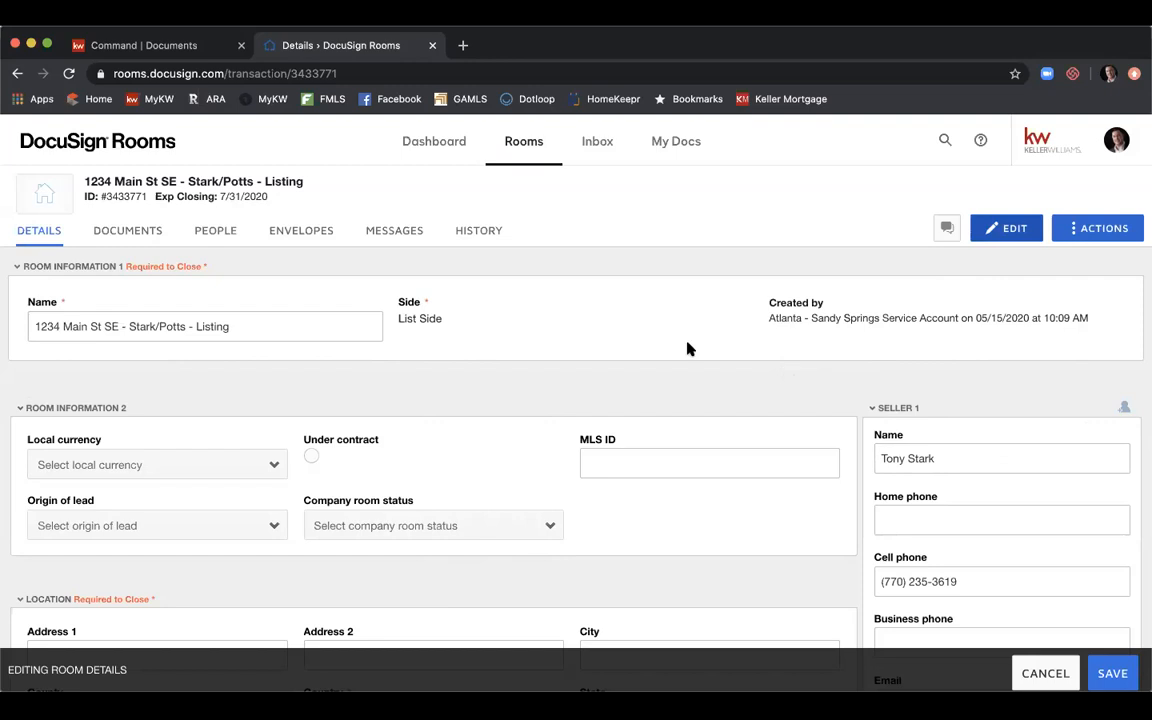
pyautogui.scroll(-2, 537, 338)
pyautogui.scroll(-2, 537, 338)
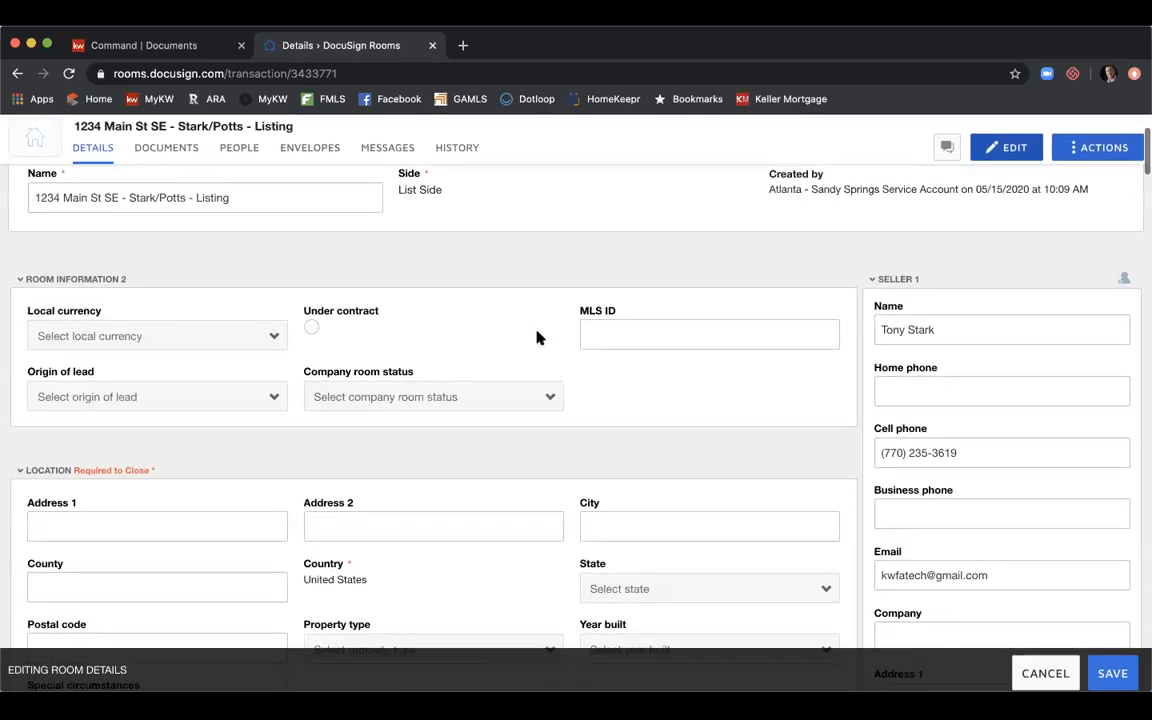
pyautogui.click(206, 337)
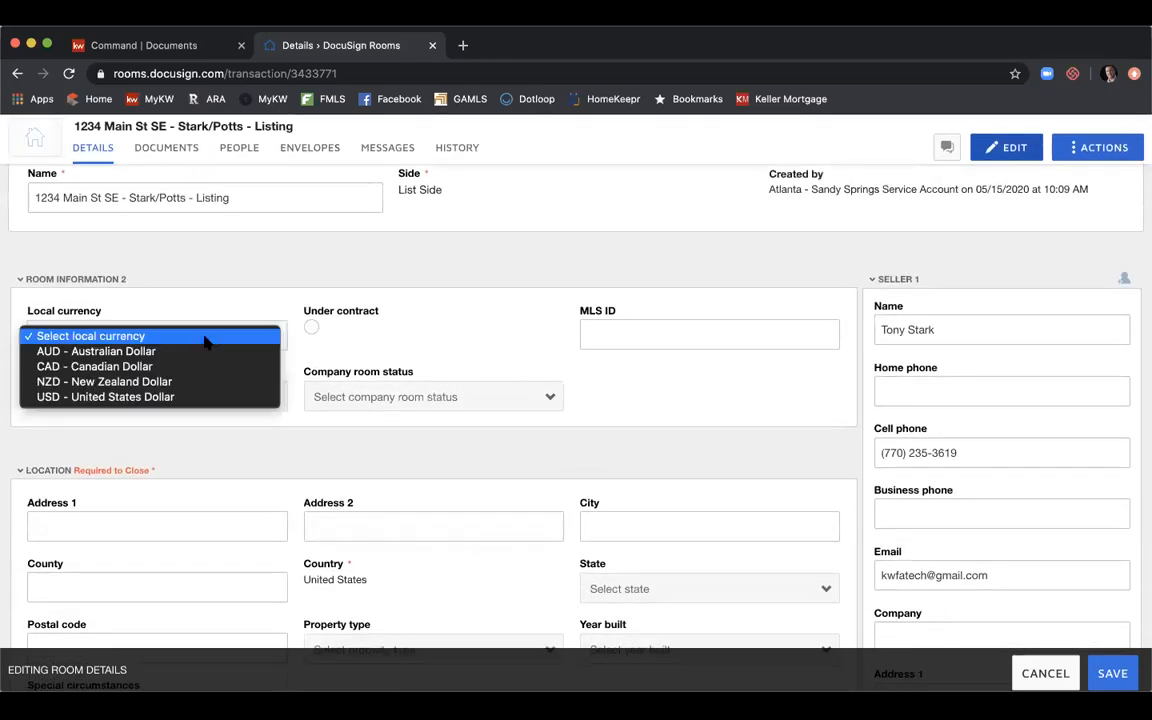
pyautogui.click(194, 397)
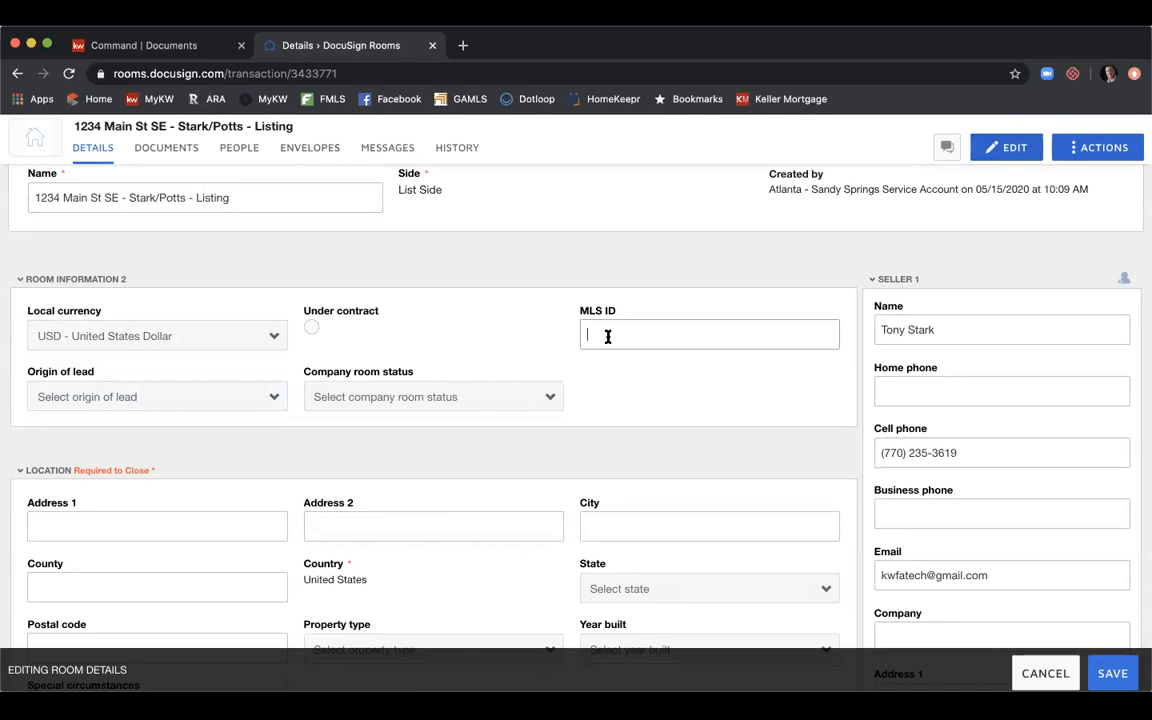
pyautogui.write('11111111')
# Set origin of lead to Personal Referral and company room status to New Listing.
pyautogui.scroll(-1, 488, 292)
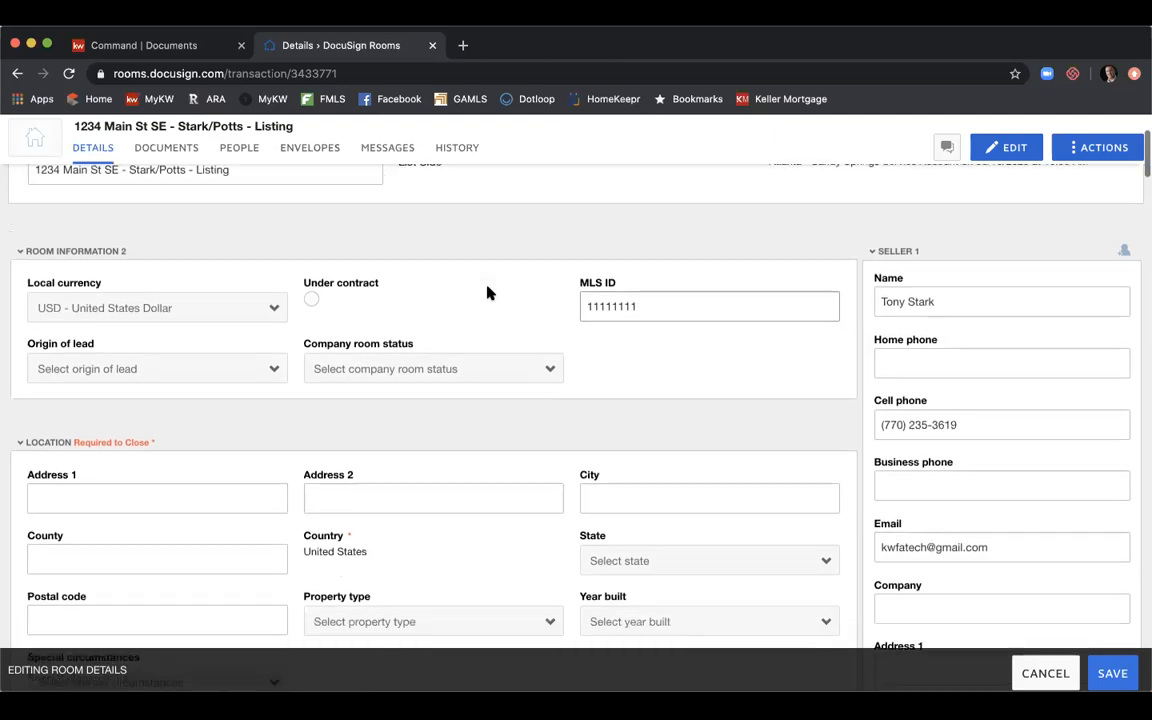
pyautogui.scroll(-2, 488, 292)
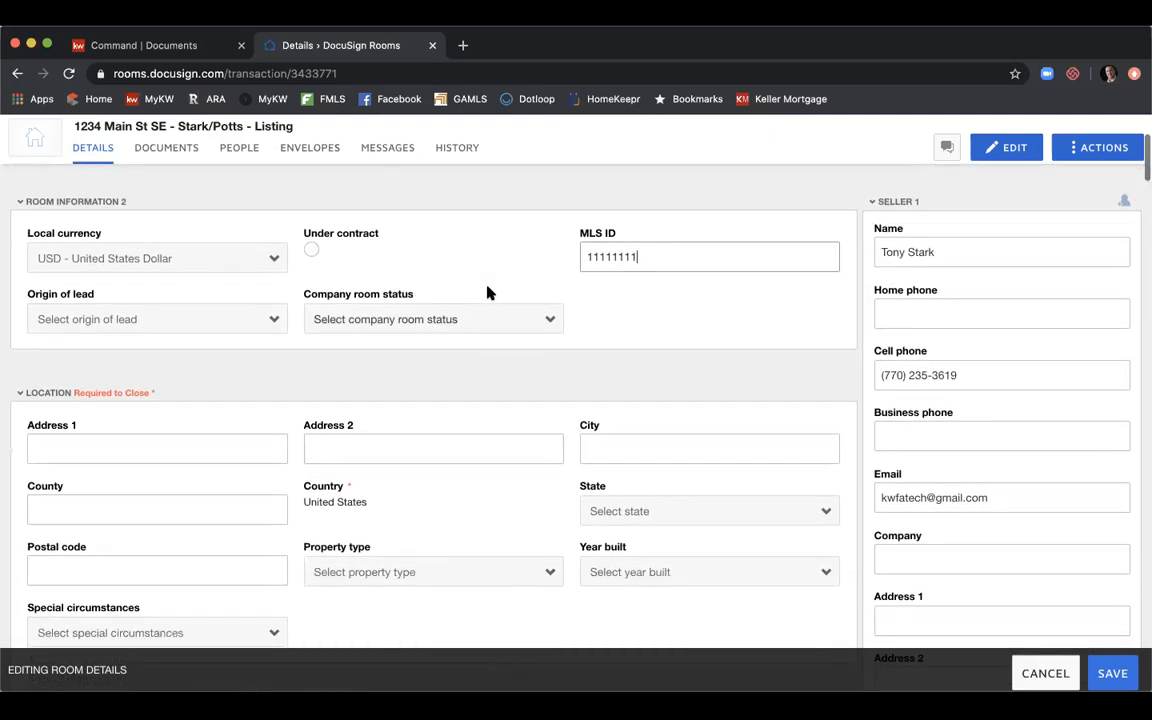
pyautogui.click(196, 322)
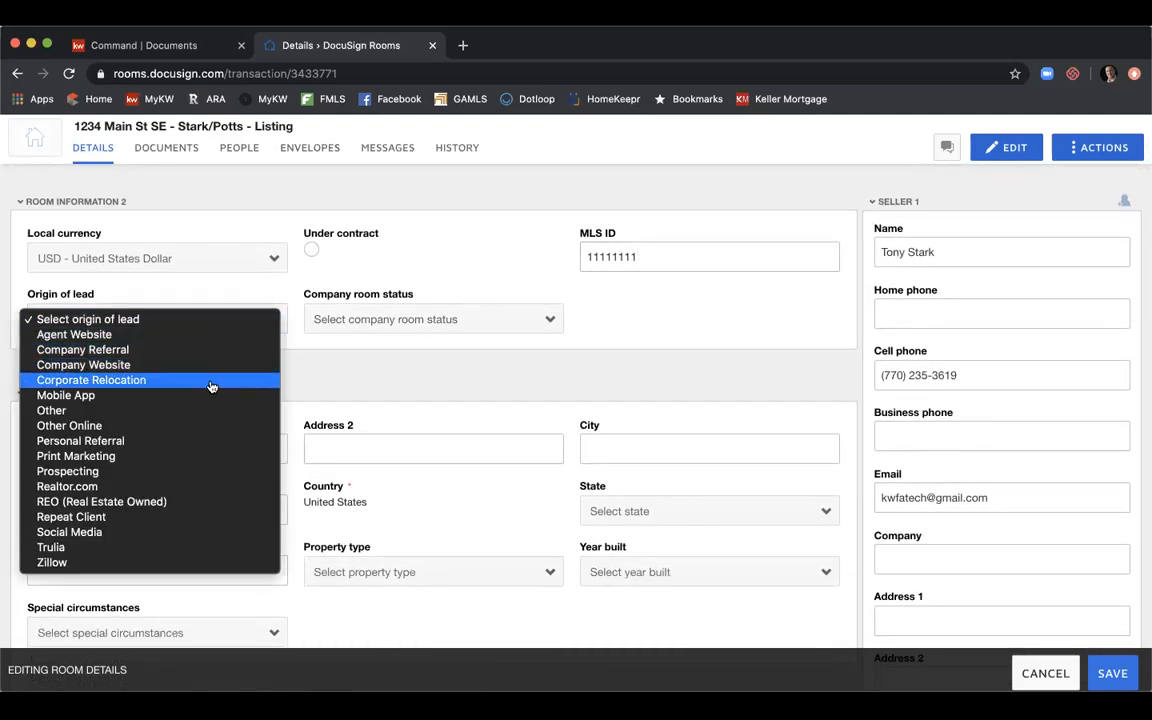
pyautogui.click(216, 441)
pyautogui.click(423, 319)
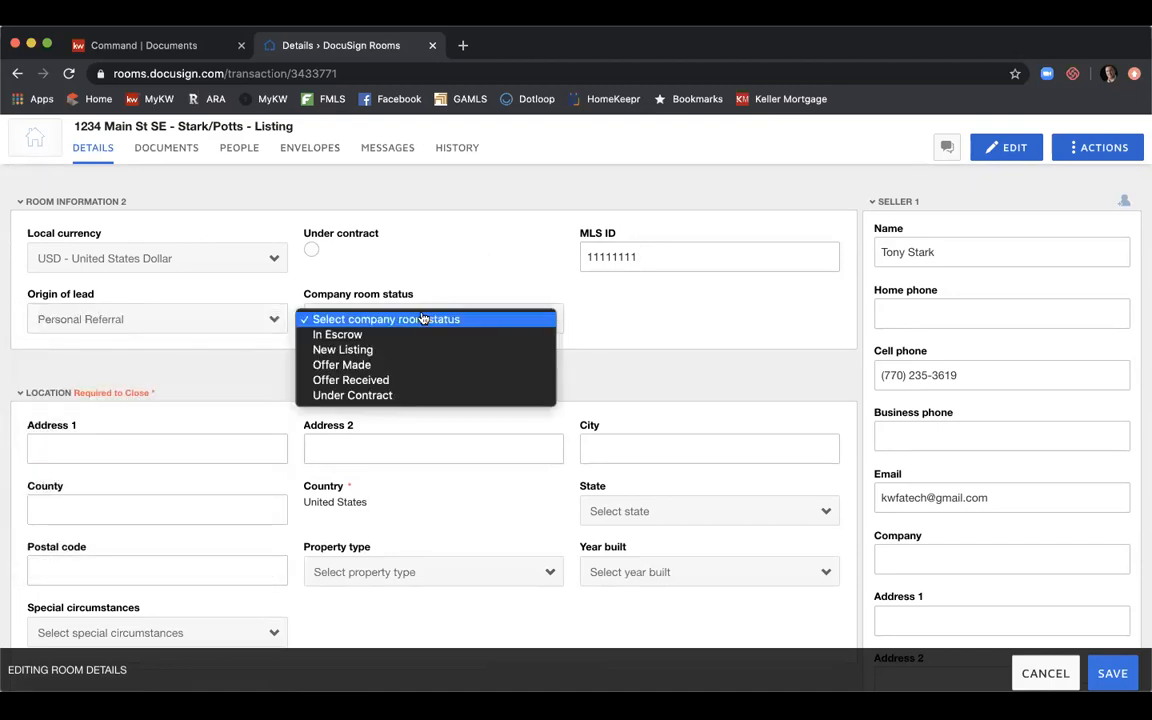
pyautogui.click(423, 346)
pyautogui.click(419, 324)
pyautogui.click(411, 345)
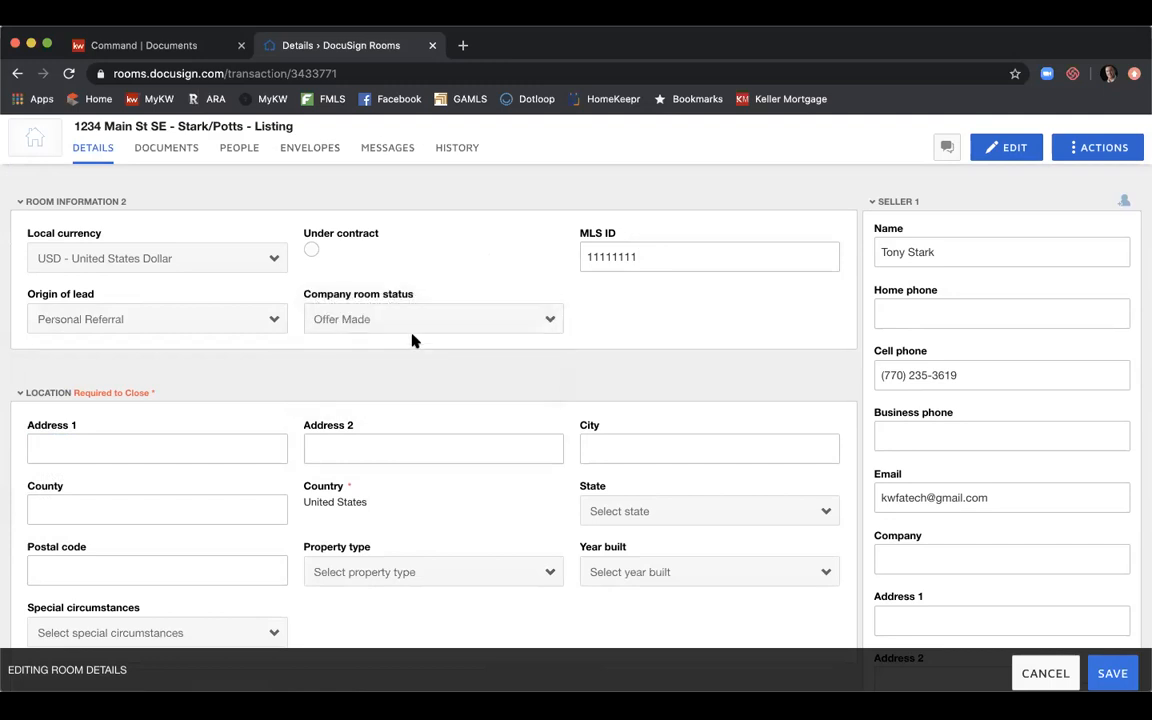
pyautogui.click(425, 320)
pyautogui.click(427, 305)
pyautogui.scroll(-2, 225, 418)
# Enter the address 1234 Main St SE, Atlanta, Fulton County, Georgia, postal code 30309.
pyautogui.click(236, 365)
pyautogui.write('1243')
pyautogui.press('BackSpace')
pyautogui.press('BackSpace')
pyautogui.write('34')
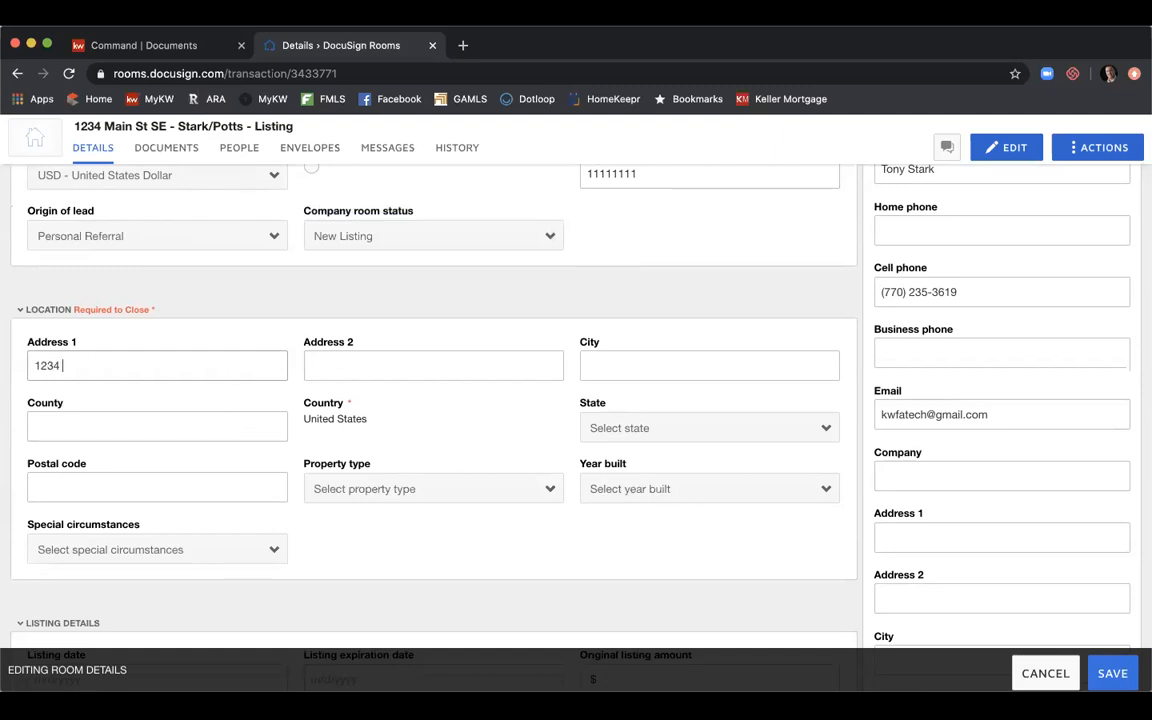
pyautogui.write(' Main St SE')
pyautogui.press('Tab')
pyautogui.press('Tab')
pyautogui.write('Atlanta')
pyautogui.press('Tab')
pyautogui.write('Fulton')
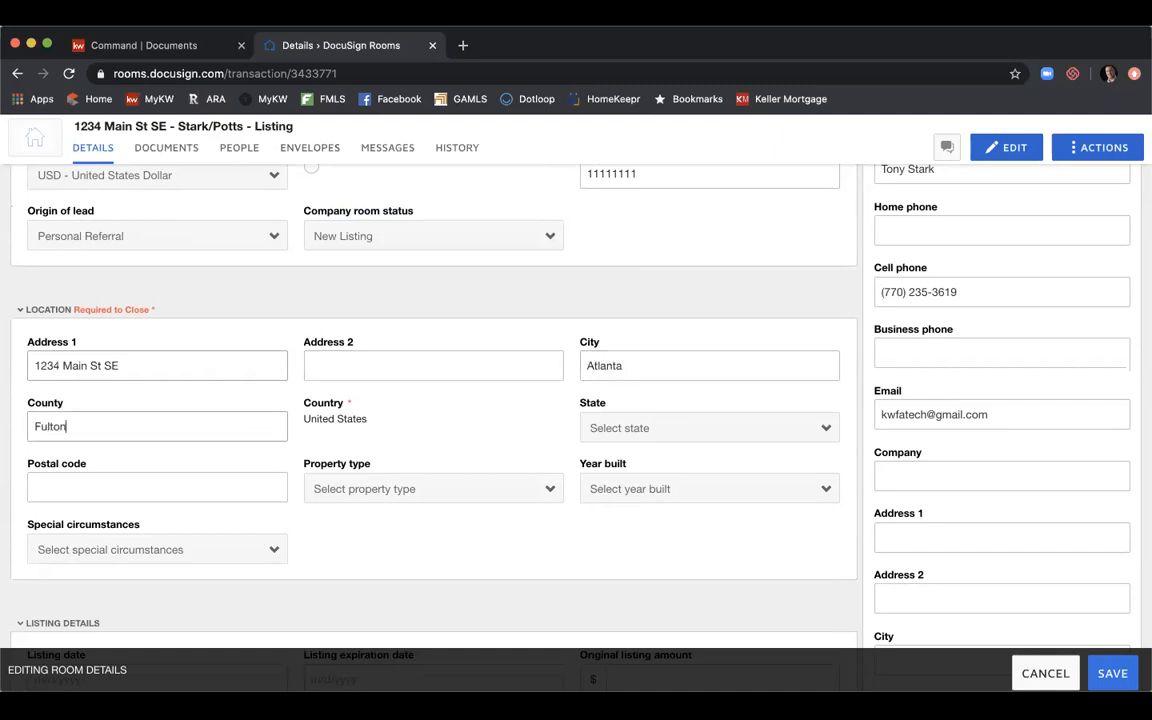
pyautogui.click(615, 428)
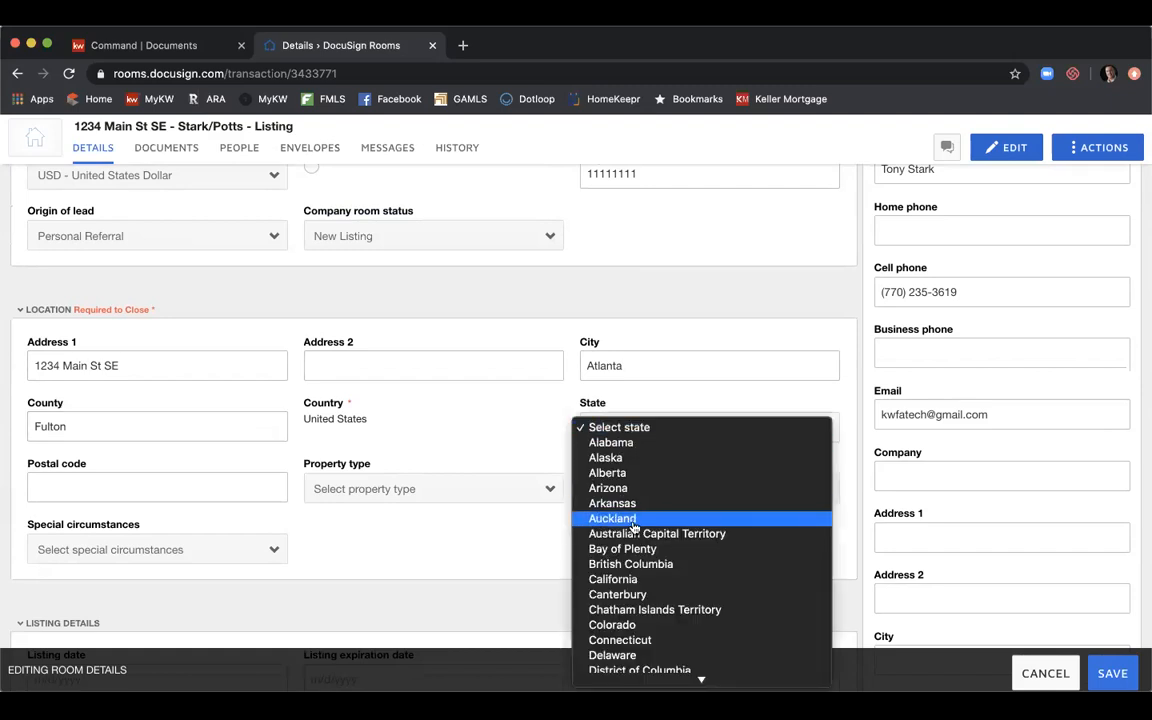
pyautogui.scroll(-5, 633, 520)
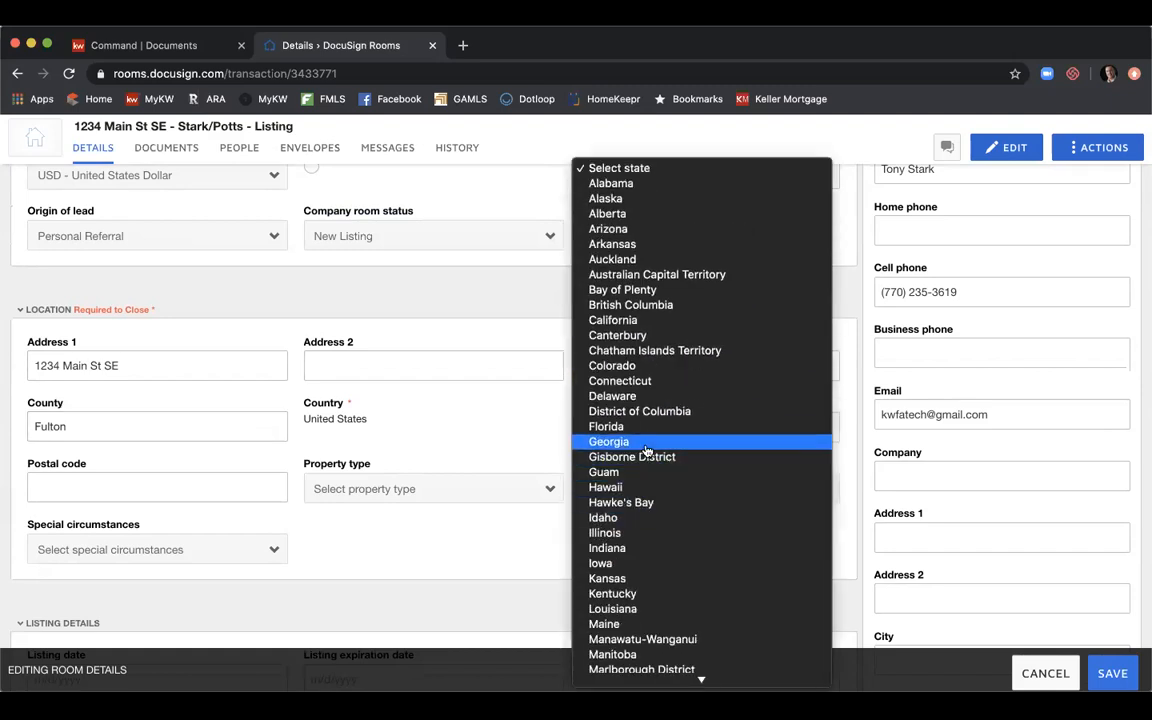
pyautogui.click(415, 478)
pyautogui.click(185, 484)
pyautogui.write('30309')
# Set property type to Residential Detached and year built to 2000.
pyautogui.scroll(-2, 364, 486)
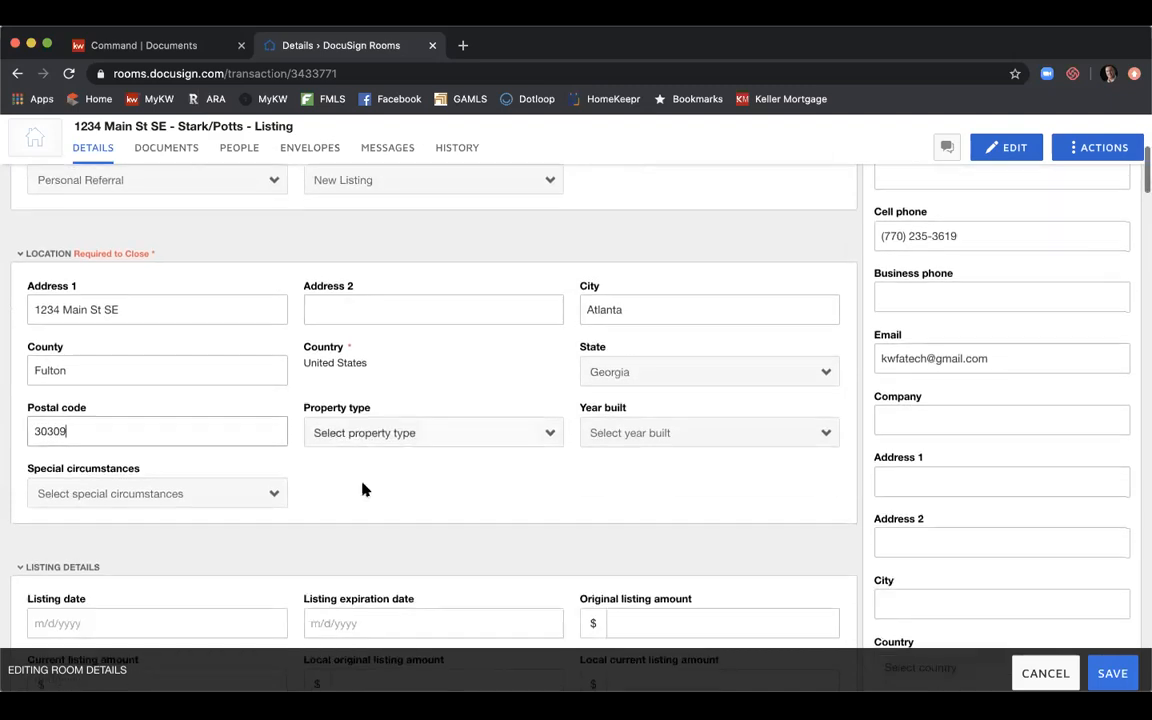
pyautogui.click(411, 446)
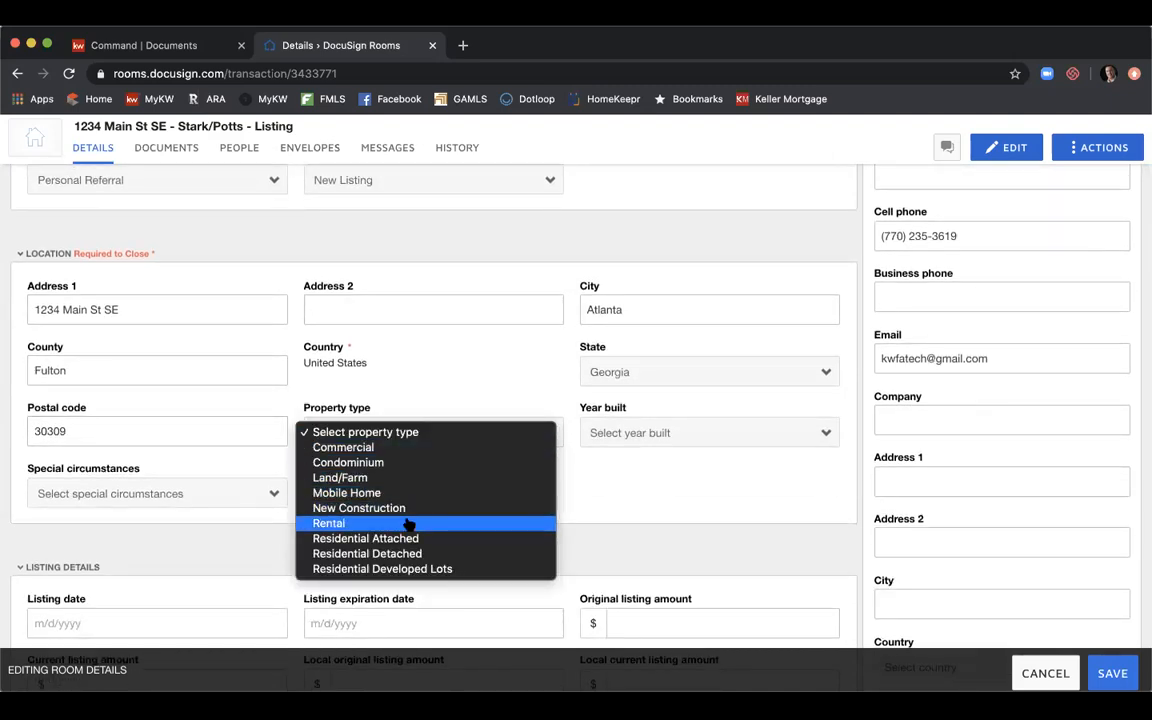
pyautogui.click(406, 553)
pyautogui.click(620, 433)
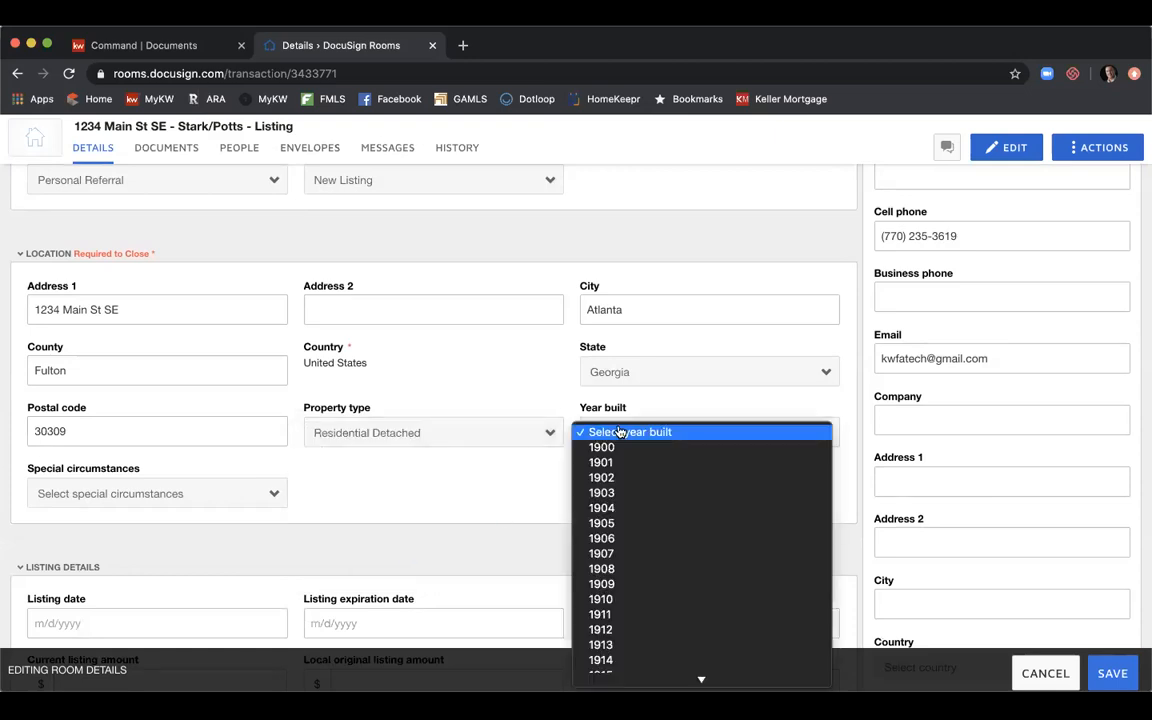
pyautogui.scroll(-15, 649, 520)
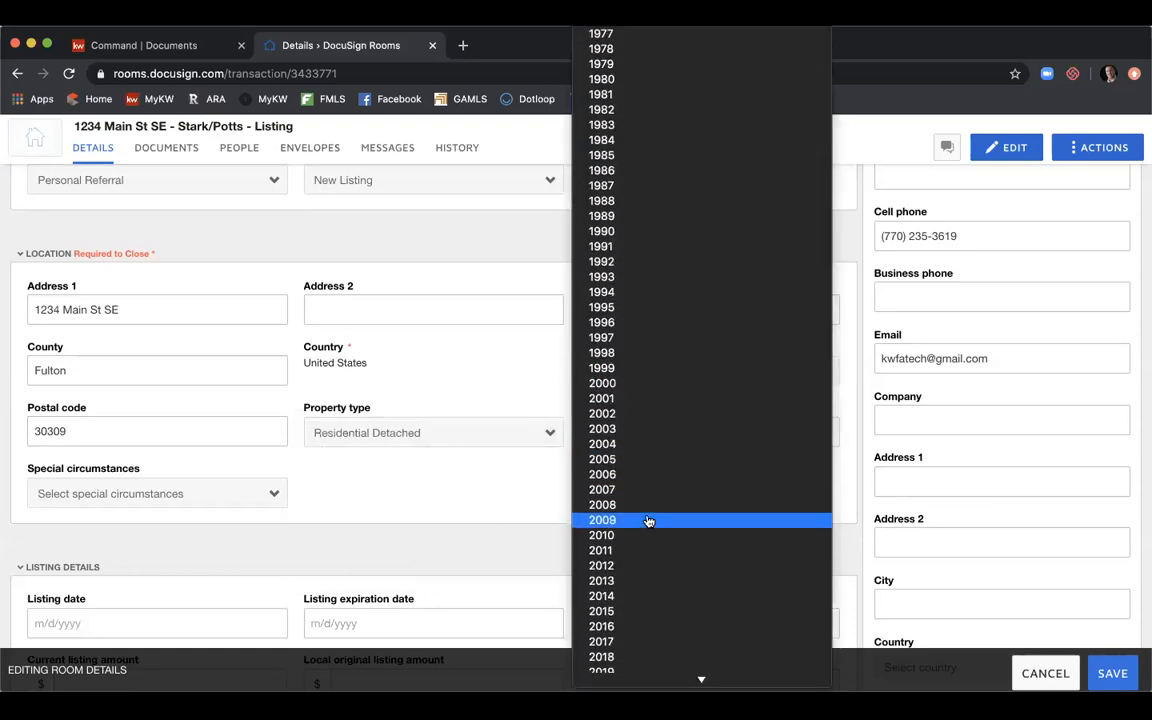
pyautogui.click(649, 386)
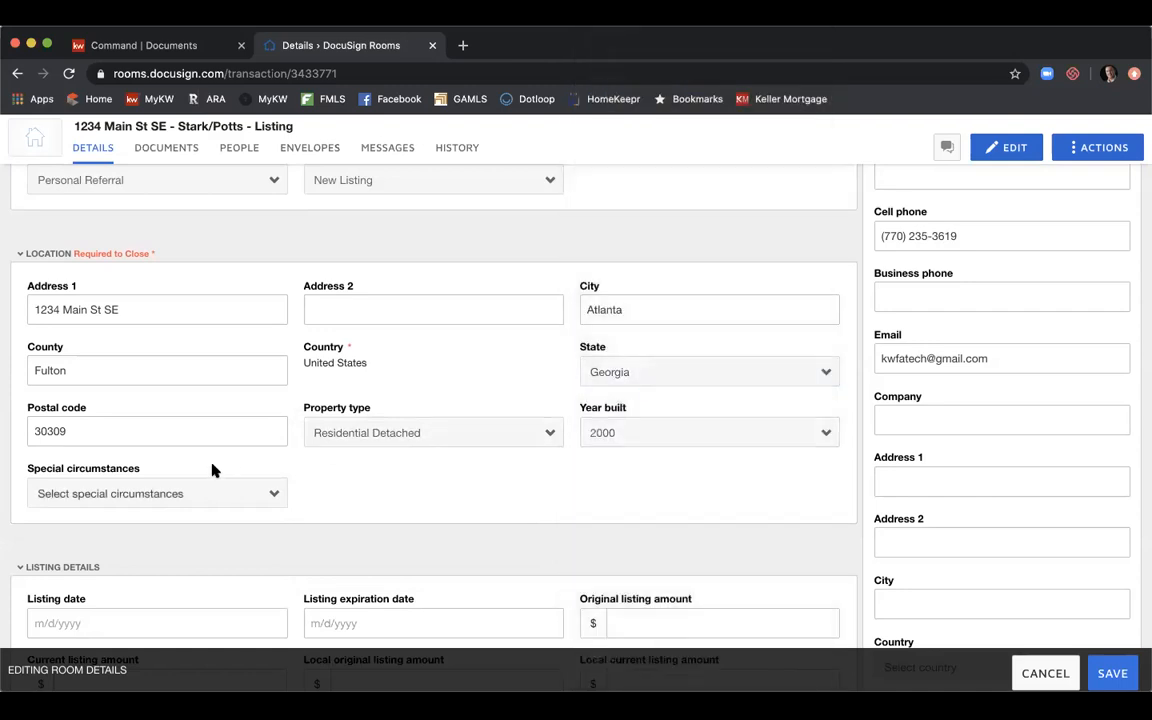
pyautogui.click(204, 493)
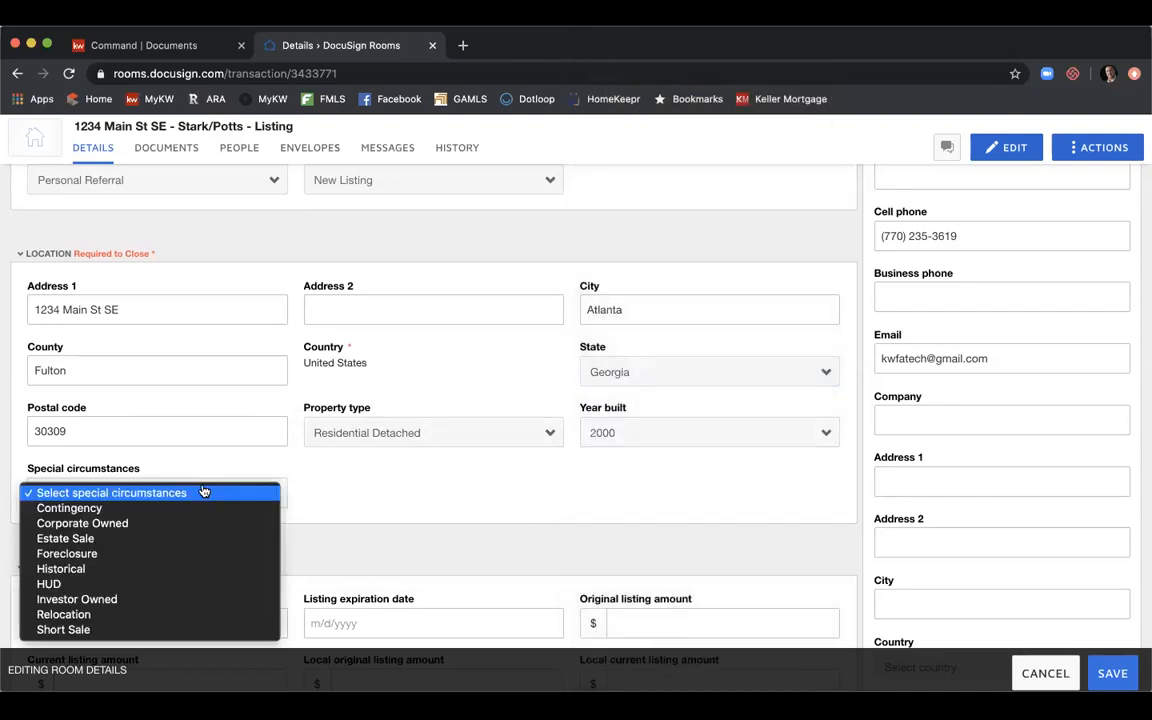
# Set the listing date to 5/14/2020 and the expiration date to 8/31/2020.
pyautogui.click(452, 480)
pyautogui.scroll(-3, 451, 475)
pyautogui.scroll(-1, 451, 473)
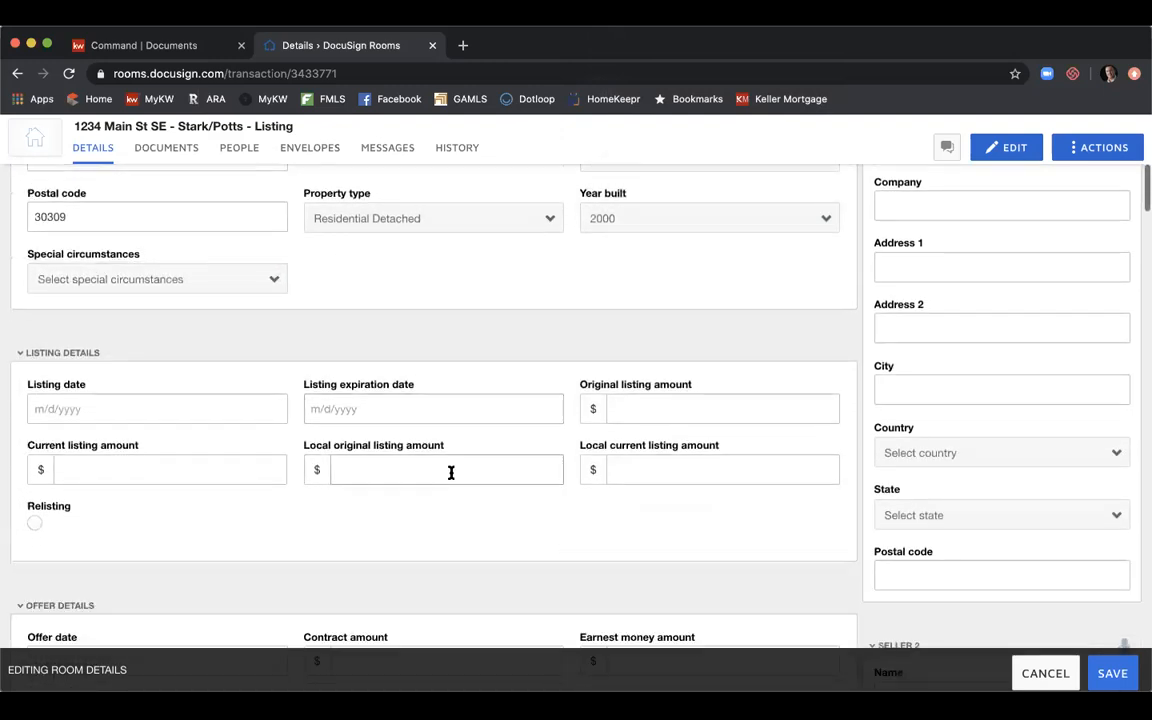
pyautogui.click(211, 404)
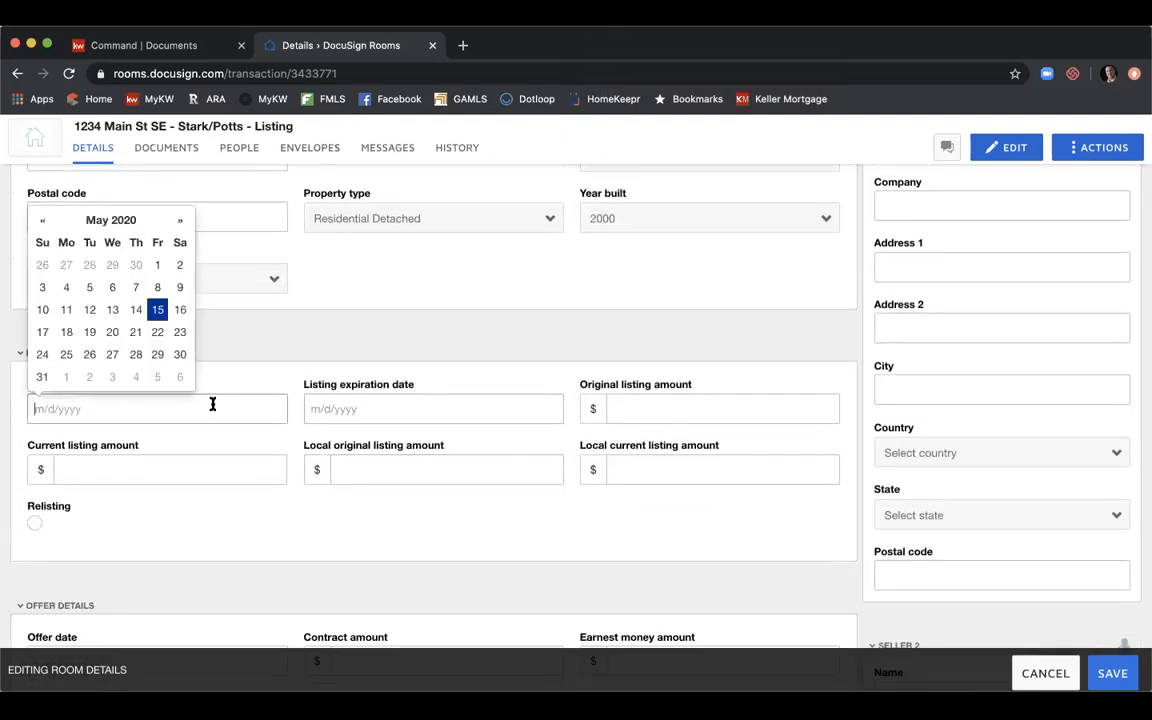
pyautogui.click(136, 310)
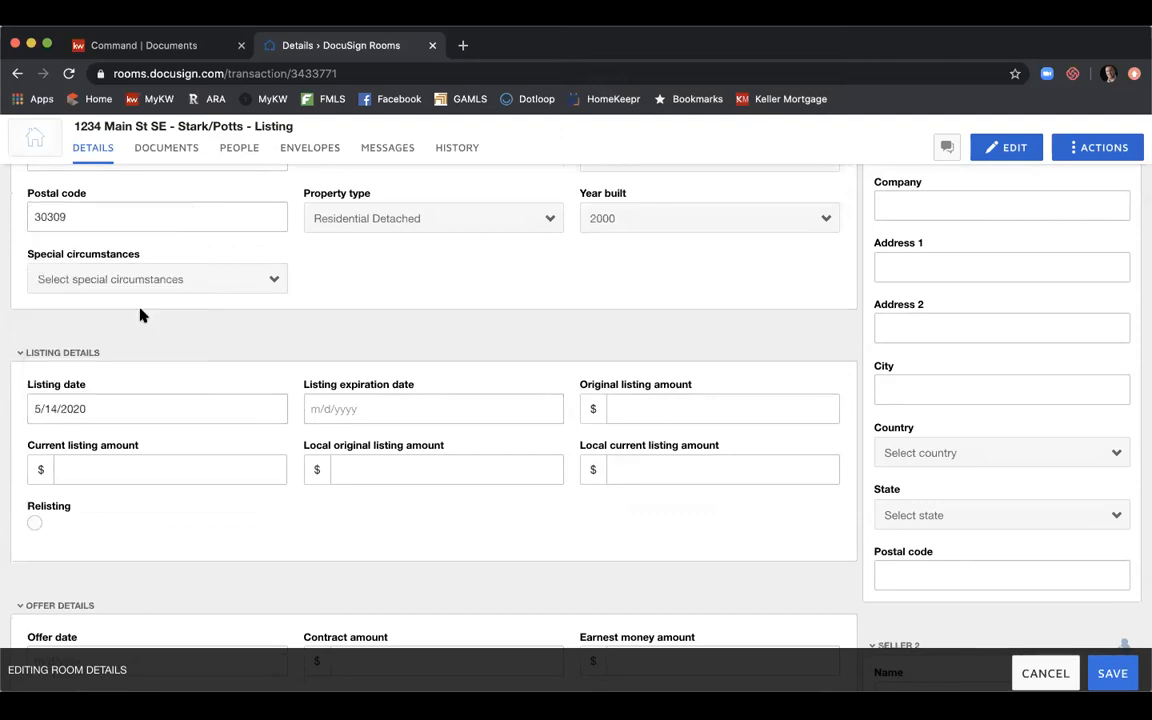
pyautogui.click(356, 408)
pyautogui.click(456, 222)
pyautogui.click(456, 222)
pyautogui.click(456, 222)
pyautogui.click(345, 376)
# Enter 525000 in the original, current and local listing amount fields.
pyautogui.click(648, 411)
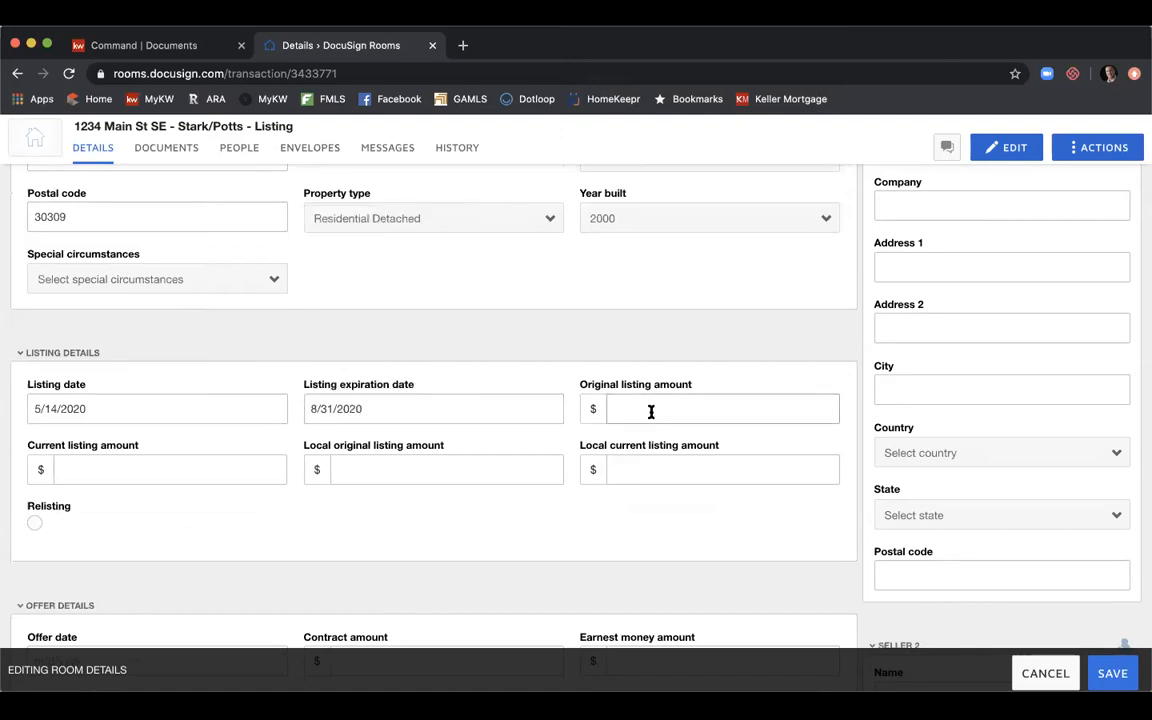
pyautogui.write('525000')
pyautogui.click(212, 474)
pyautogui.write('525000')
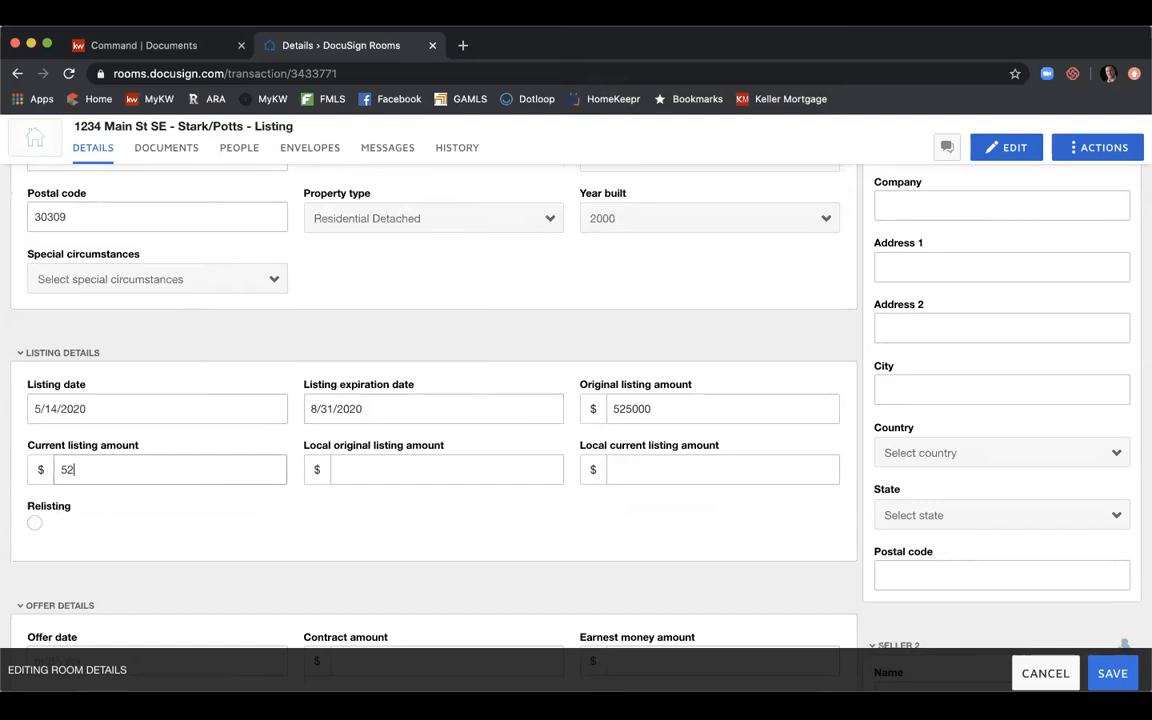
pyautogui.click(360, 470)
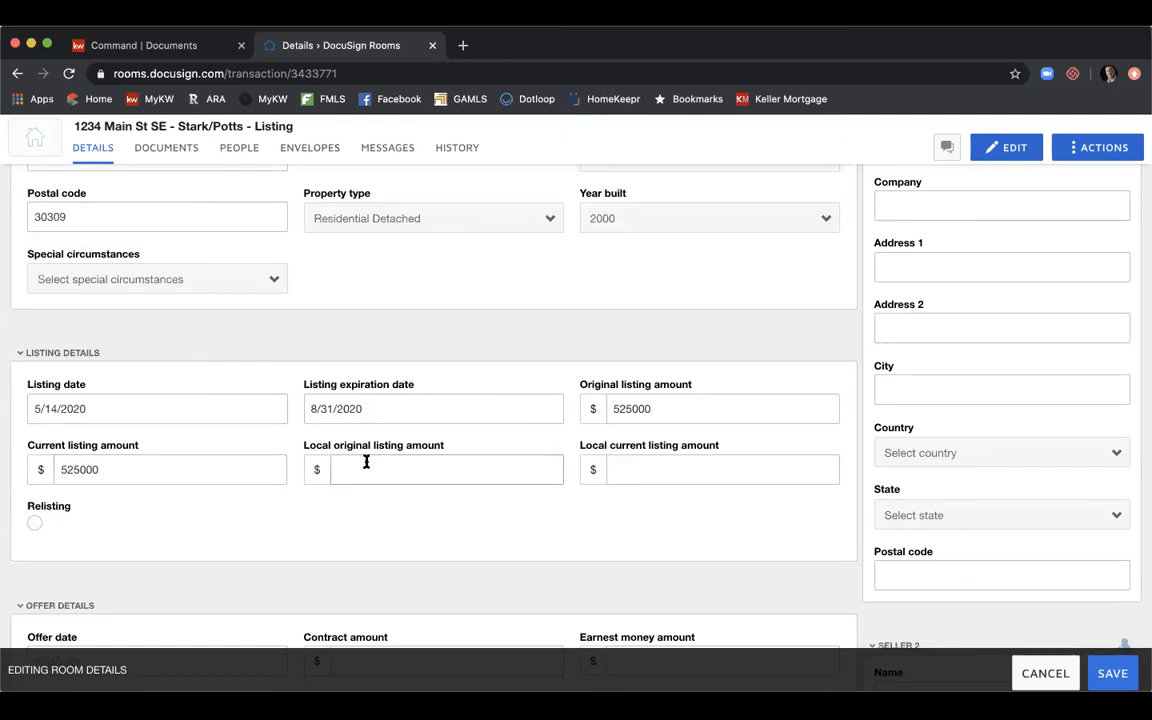
pyautogui.write('525000')
pyautogui.press('BackSpace')
pyautogui.press('BackSpace')
pyautogui.press('BackSpace')
pyautogui.press('BackSpace')
pyautogui.write('25000')
pyautogui.press('Tab')
pyautogui.write('525000')
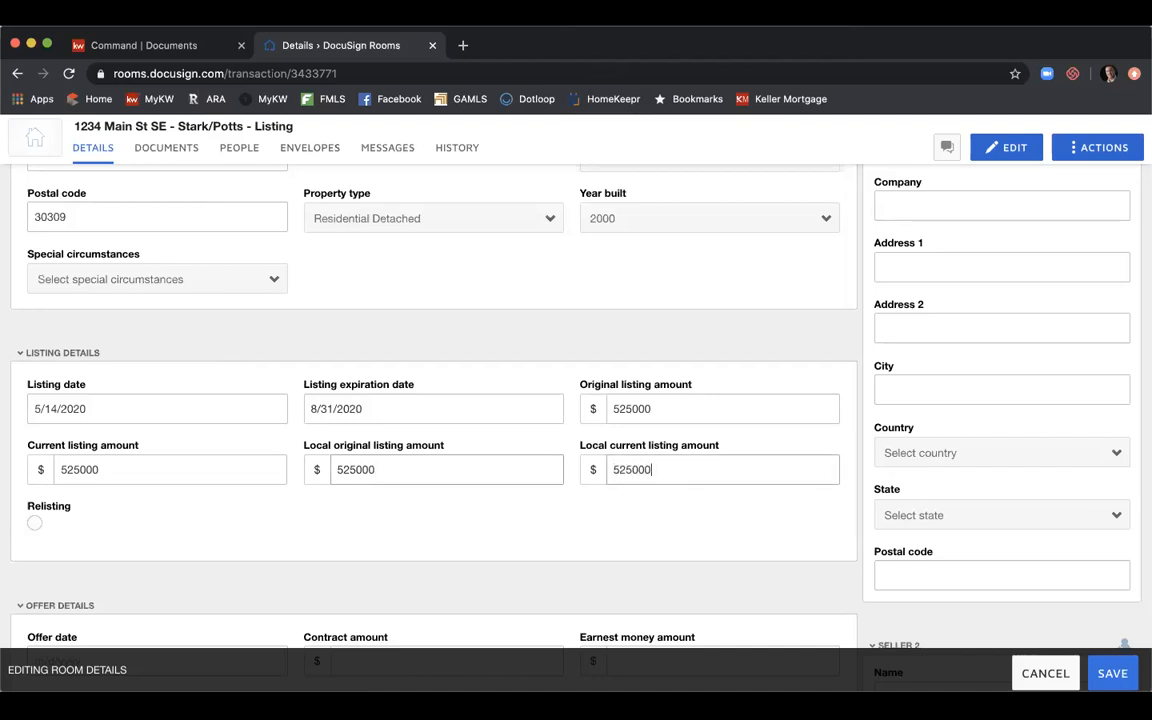
# Under Additional Information, enter 3 in both List side and Buyer side commission fields.
pyautogui.scroll(-5, 462, 392)
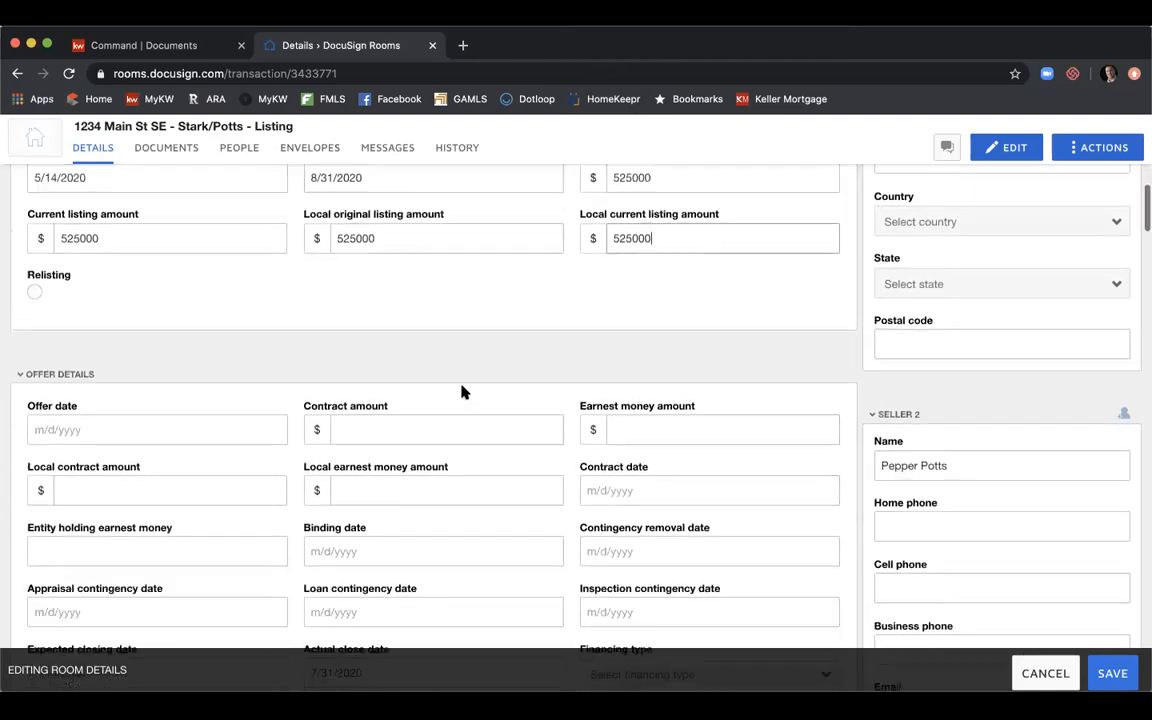
pyautogui.scroll(-1, 462, 392)
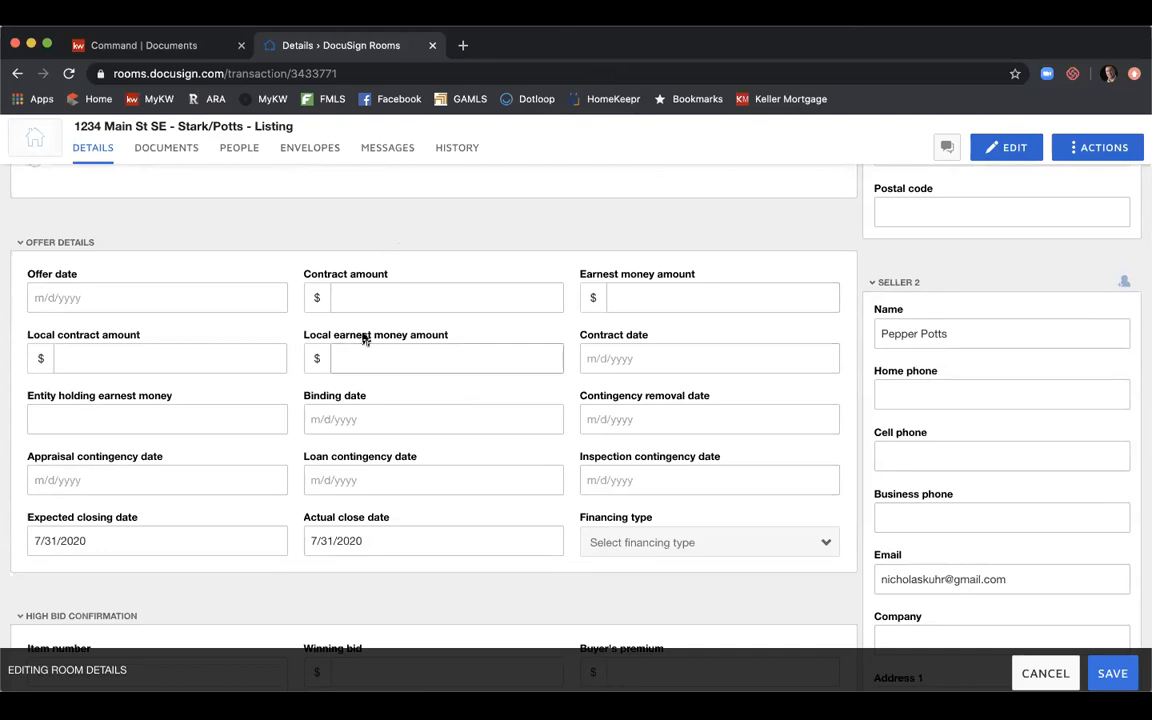
pyautogui.scroll(-3, 424, 275)
pyautogui.scroll(-5, 422, 276)
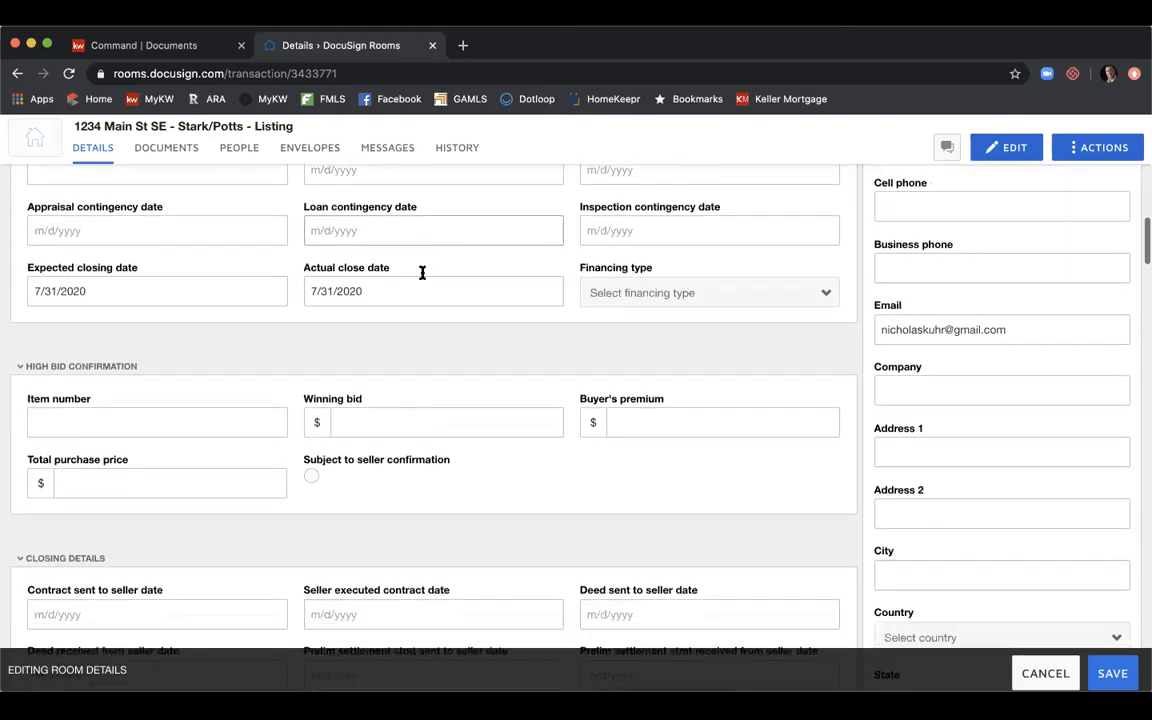
pyautogui.scroll(-3, 422, 277)
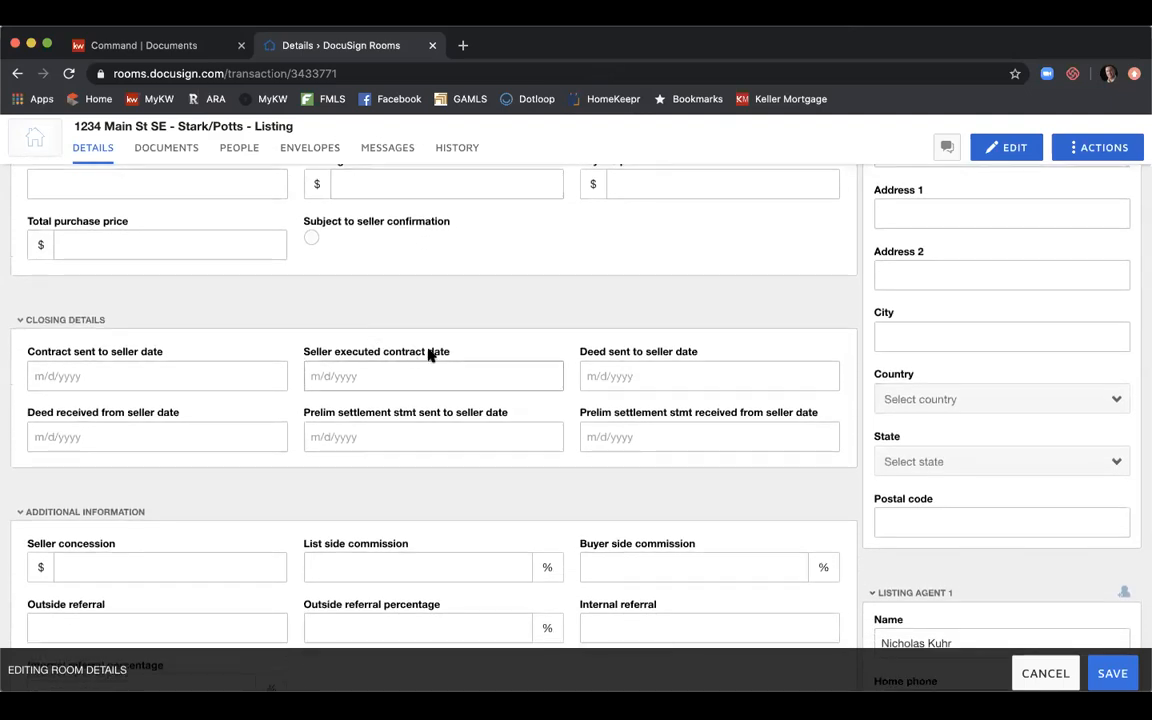
pyautogui.scroll(-3, 428, 355)
pyautogui.click(225, 463)
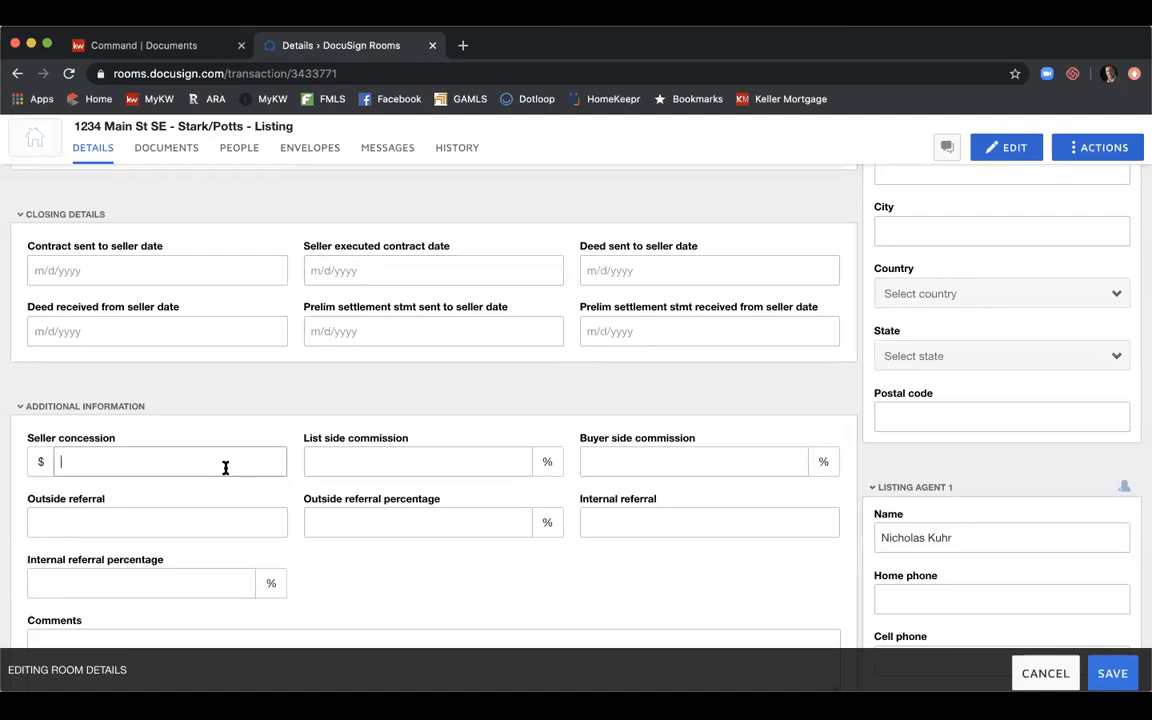
pyautogui.click(374, 463)
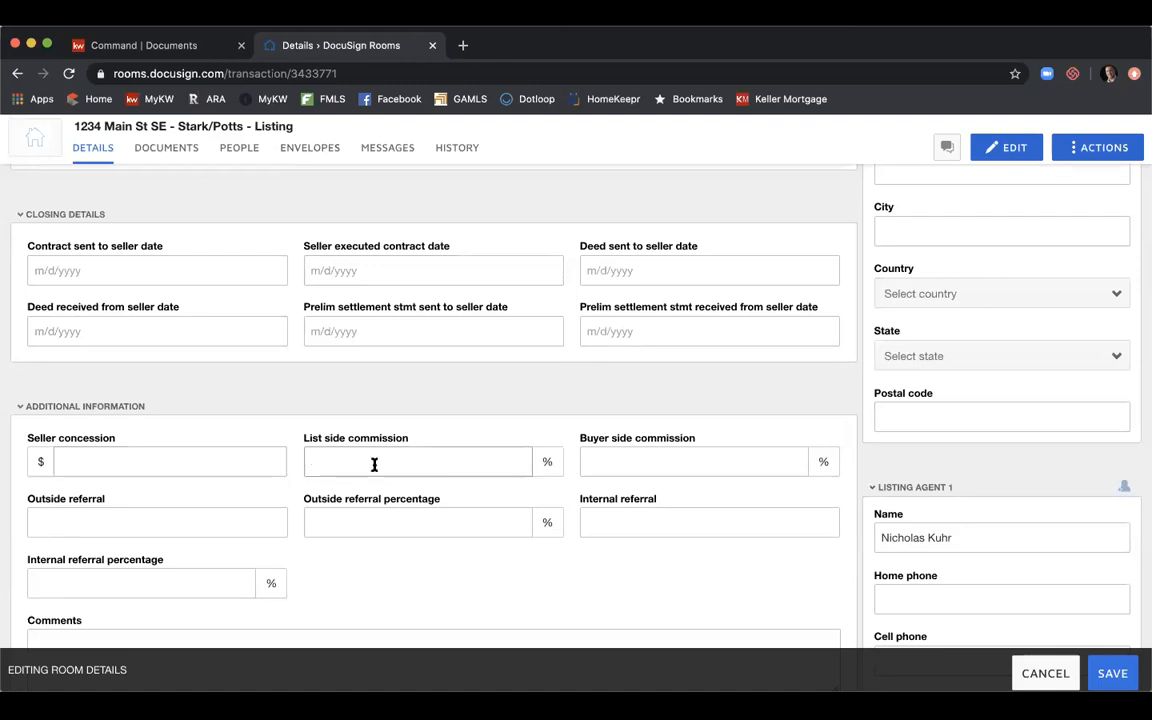
pyautogui.write('3')
pyautogui.click(594, 470)
pyautogui.write('3')
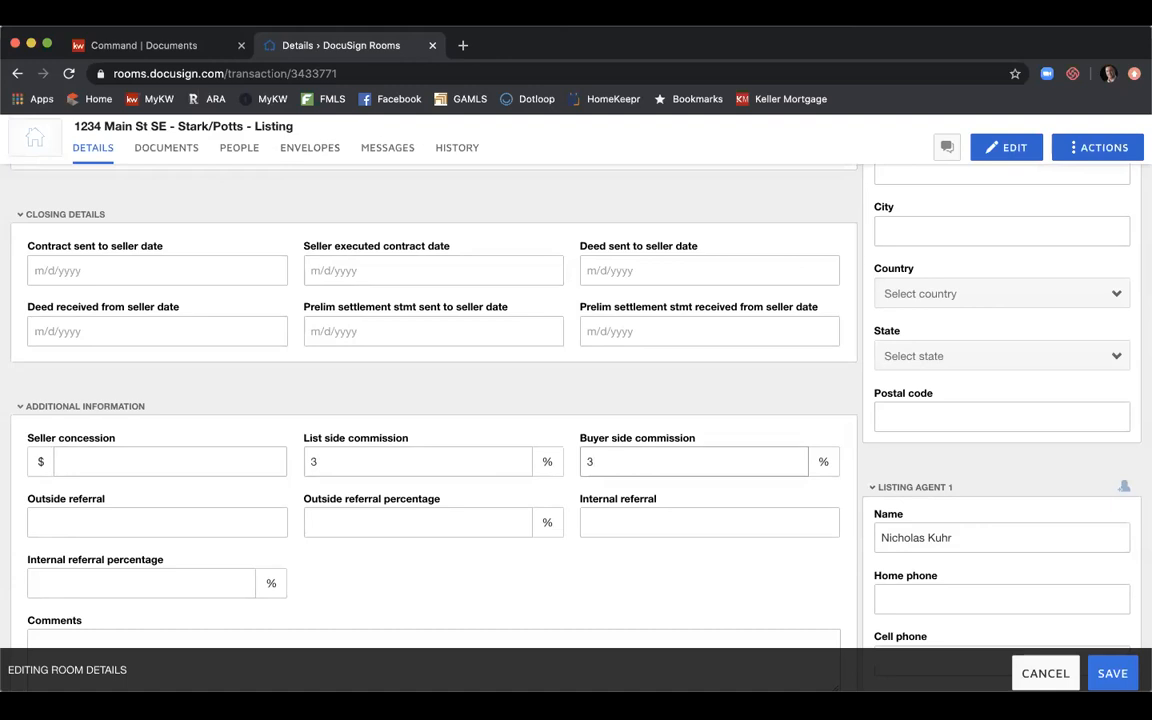
pyautogui.scroll(-3, 576, 400)
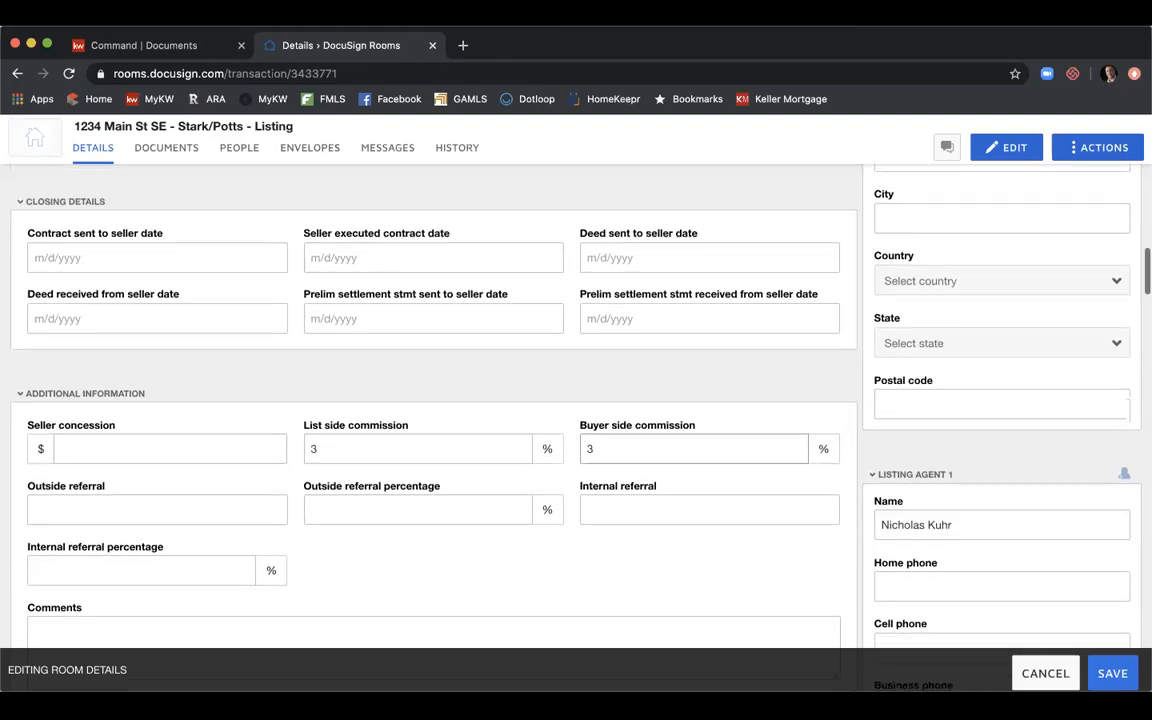
pyautogui.scroll(-4, 576, 400)
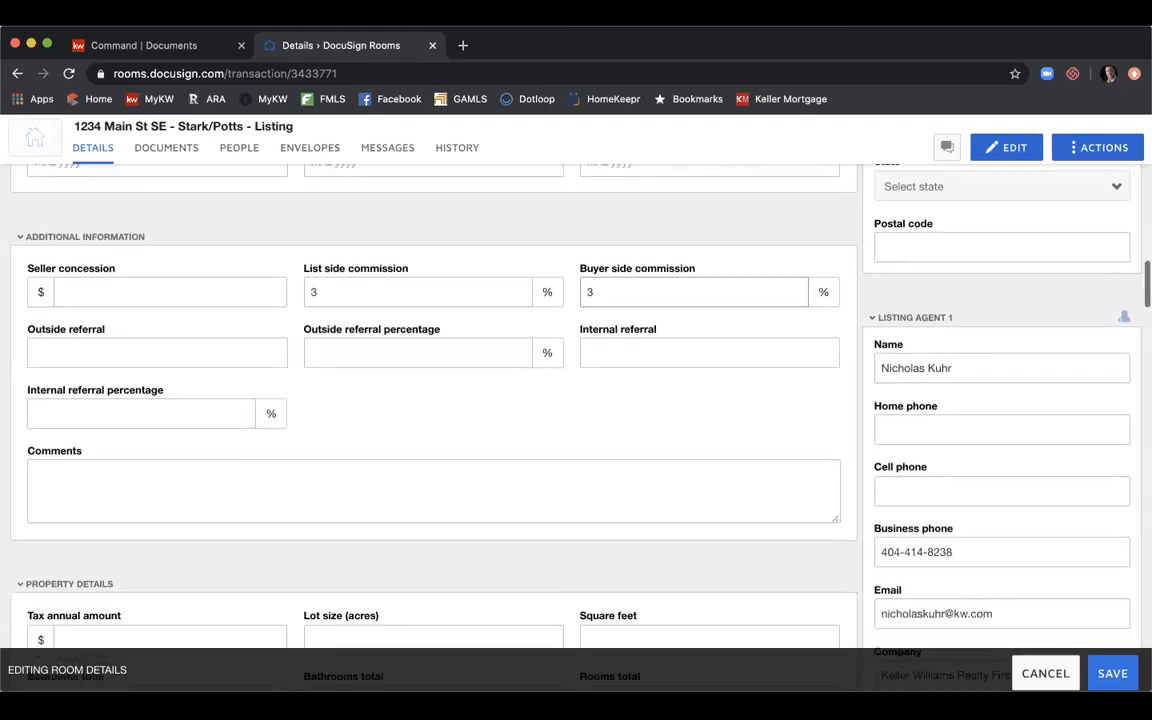
pyautogui.scroll(-3, 311, 555)
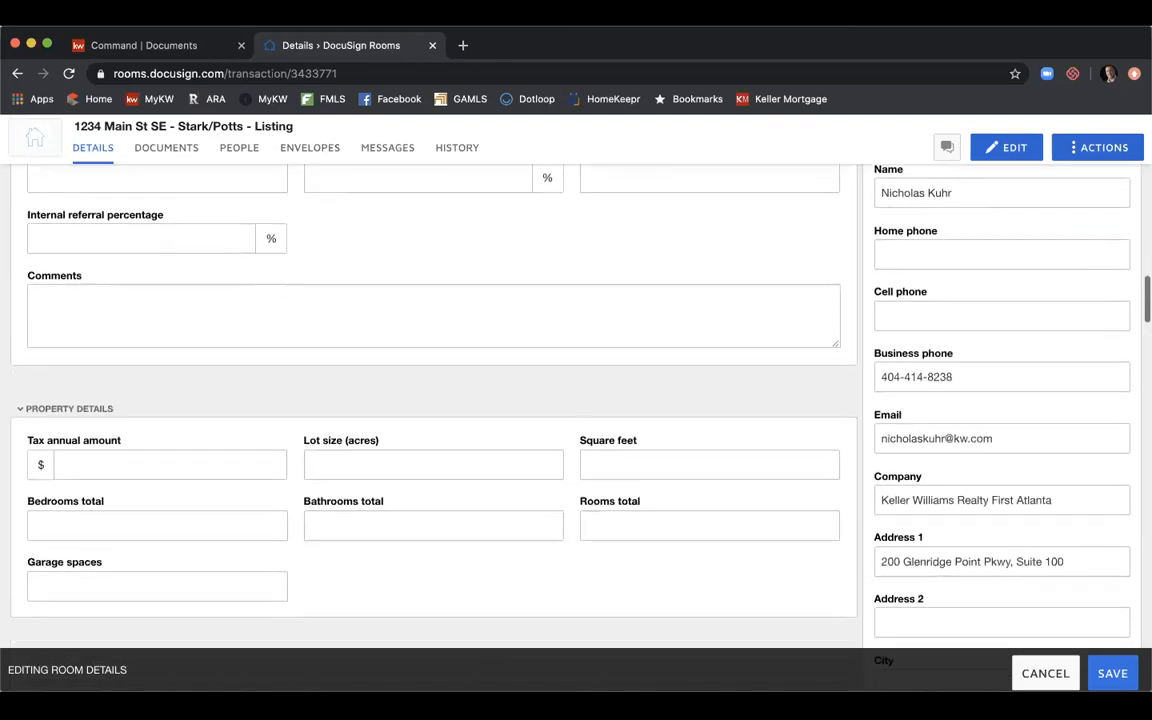
pyautogui.scroll(-2, 631, 498)
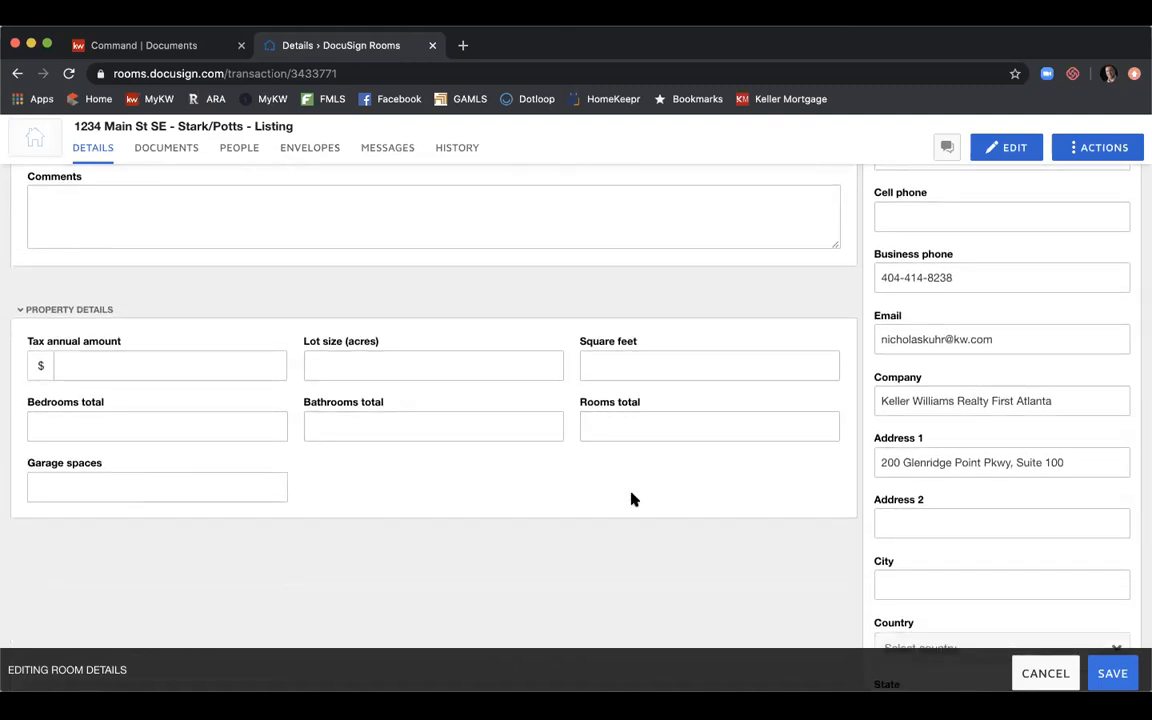
pyautogui.scroll(-6, 631, 498)
pyautogui.scroll(3, 631, 498)
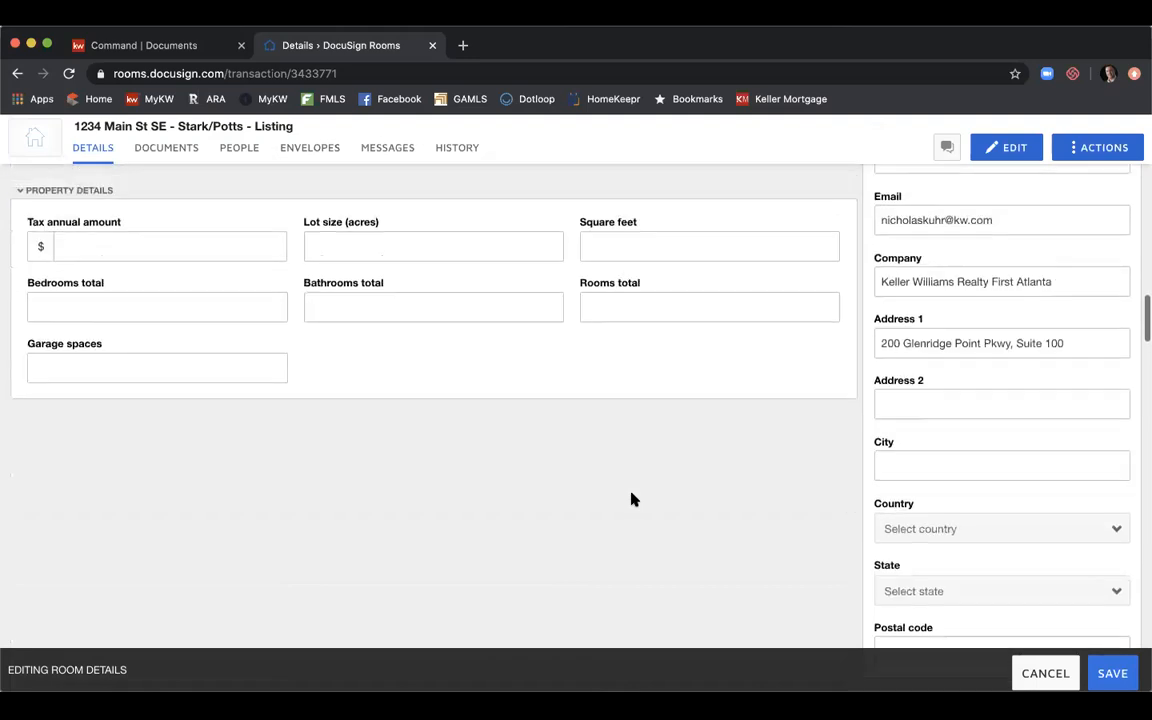
pyautogui.scroll(15, 631, 498)
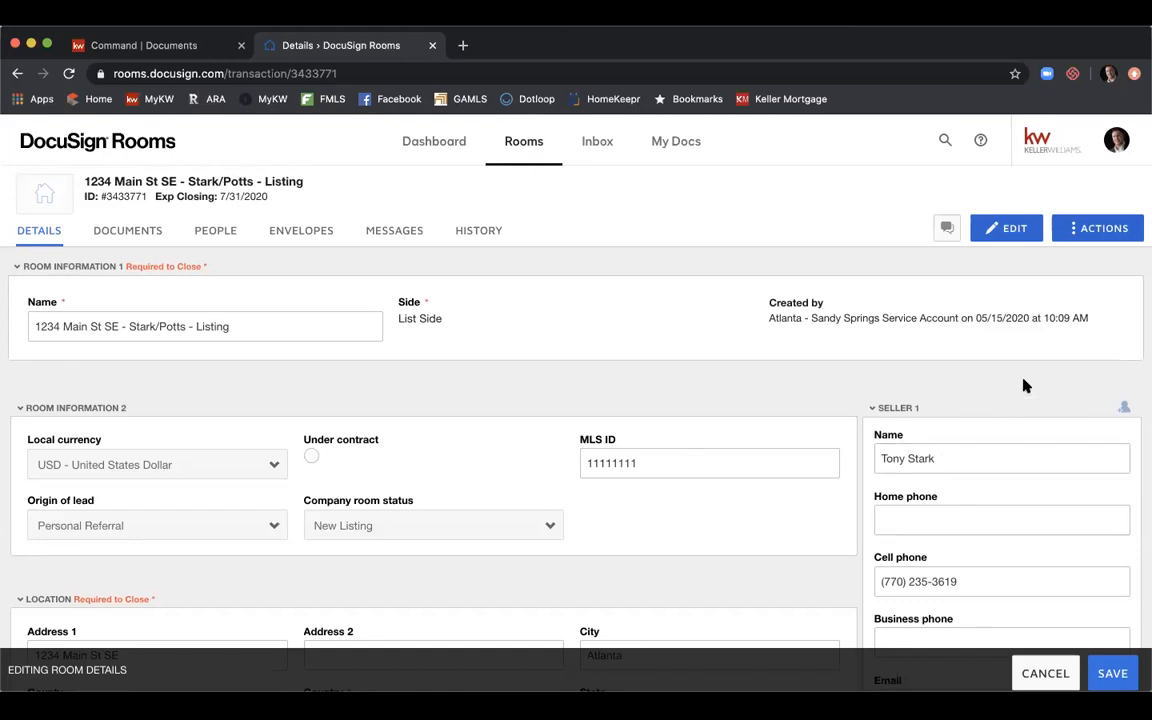
pyautogui.scroll(-1, 1024, 386)
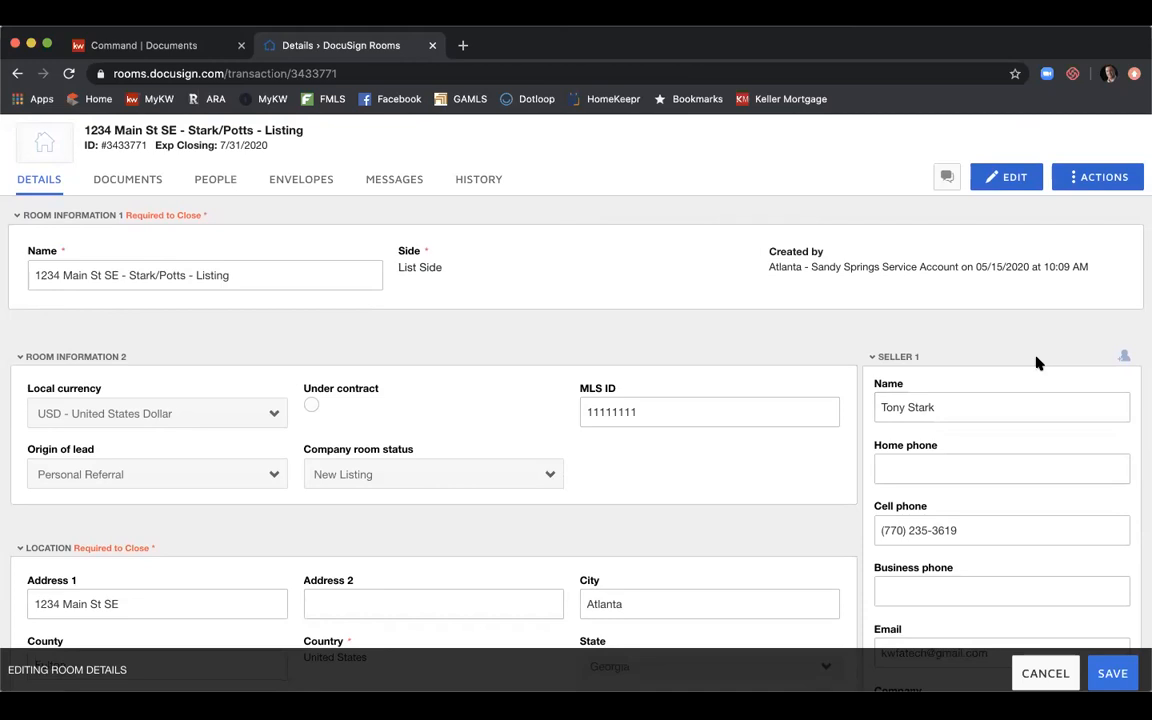
pyautogui.scroll(-1, 1037, 363)
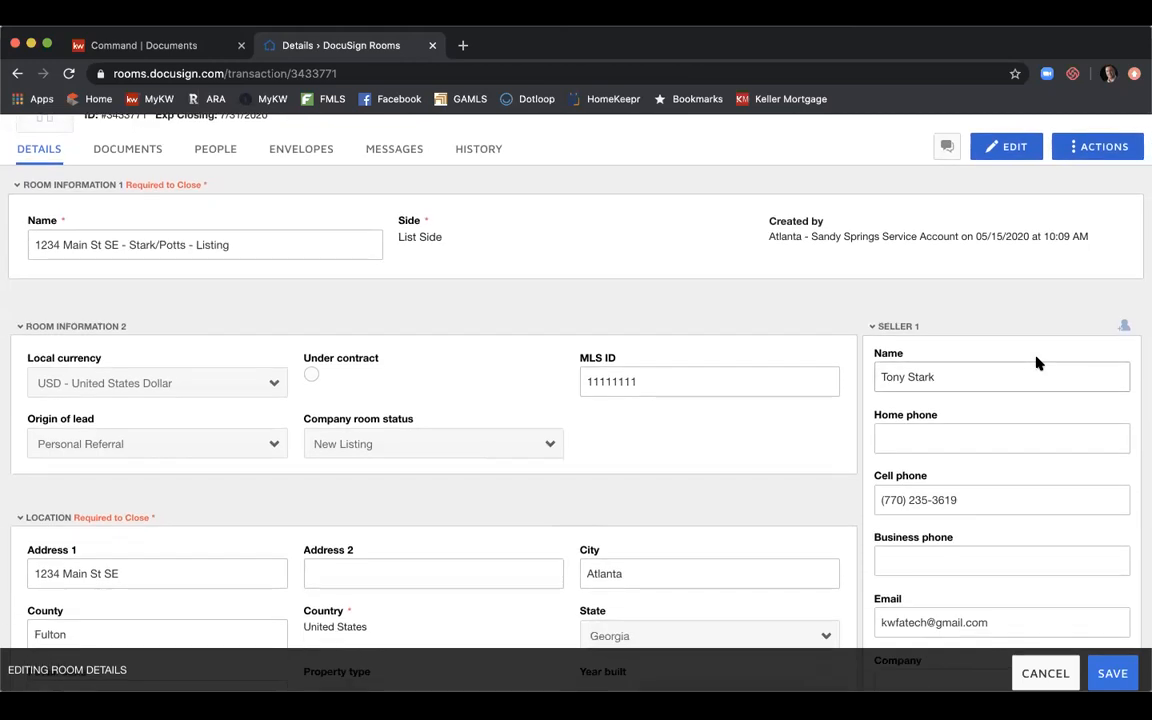
# Enter the first seller's street address and the city Atlanta.
pyautogui.scroll(-1, 1021, 327)
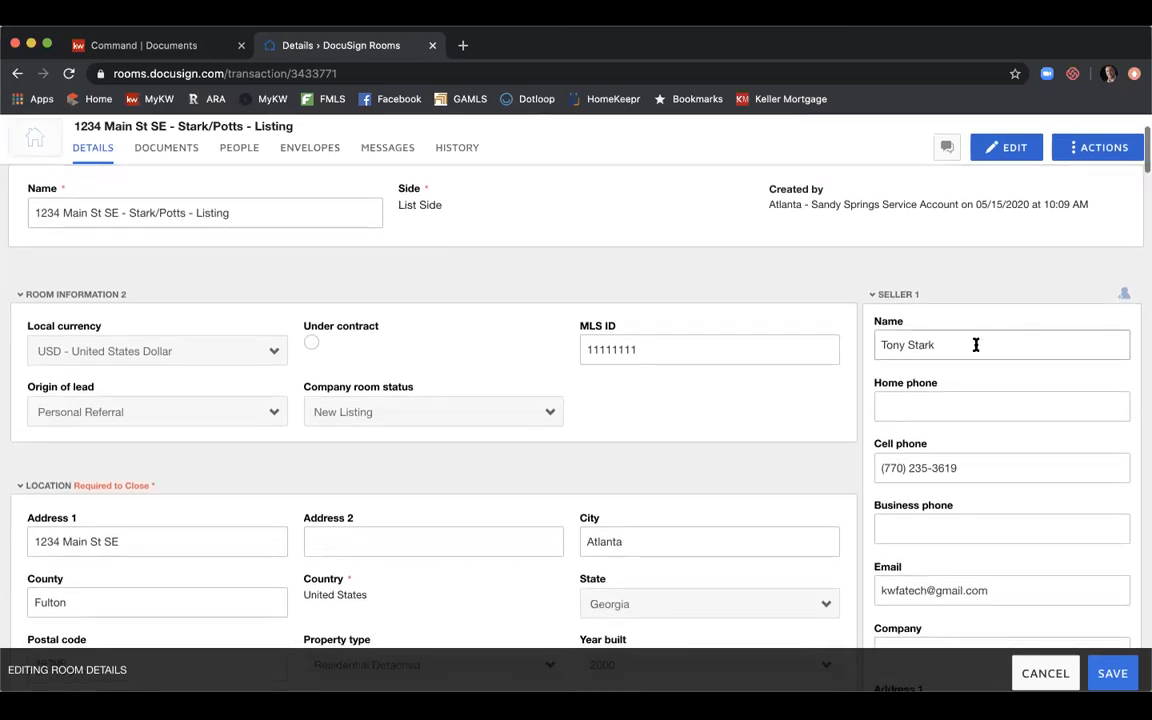
pyautogui.scroll(-3, 975, 340)
pyautogui.click(972, 358)
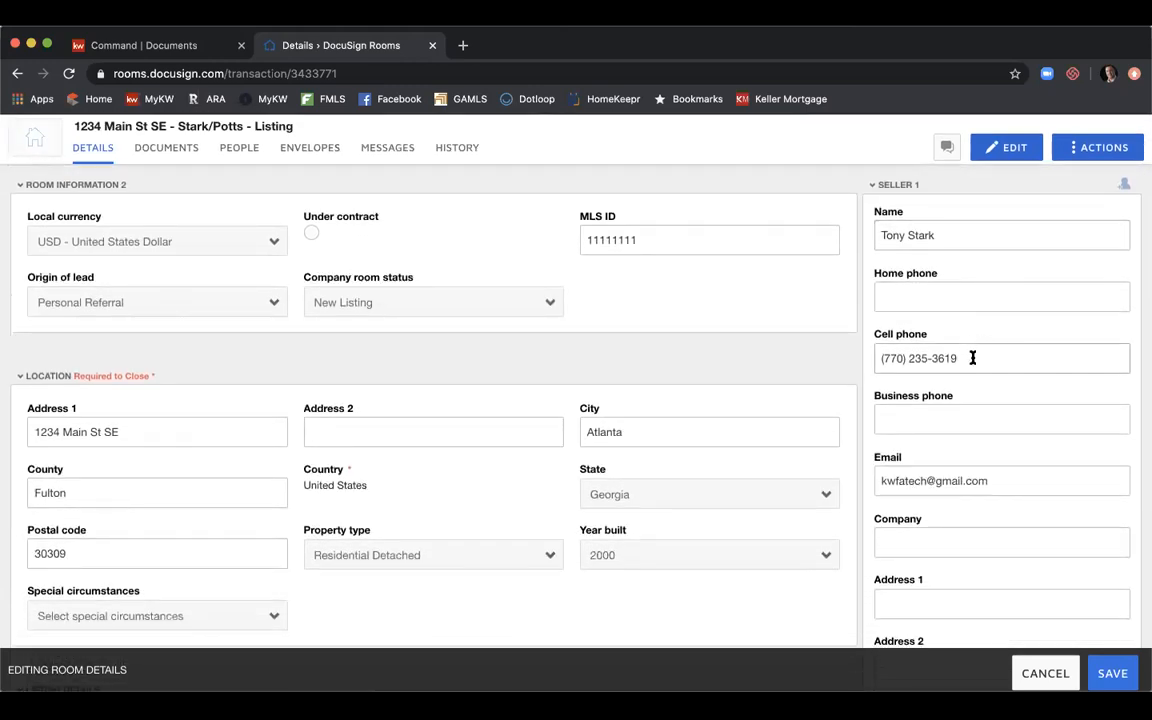
pyautogui.scroll(-2, 972, 358)
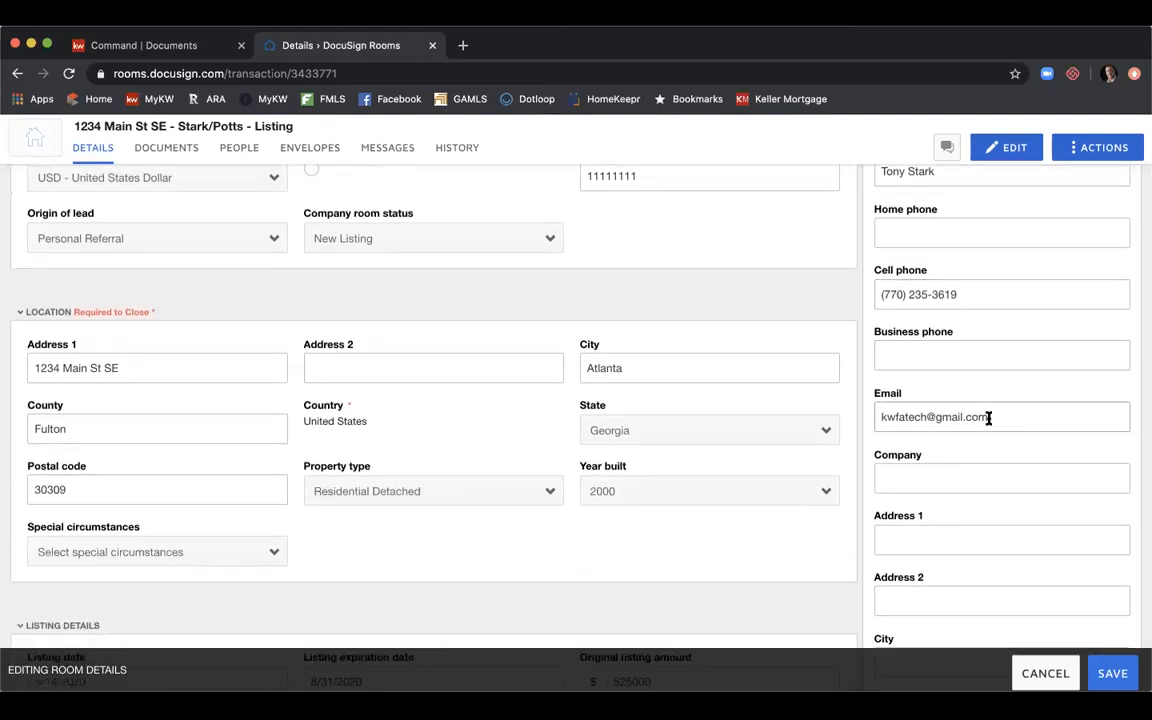
pyautogui.scroll(-3, 987, 417)
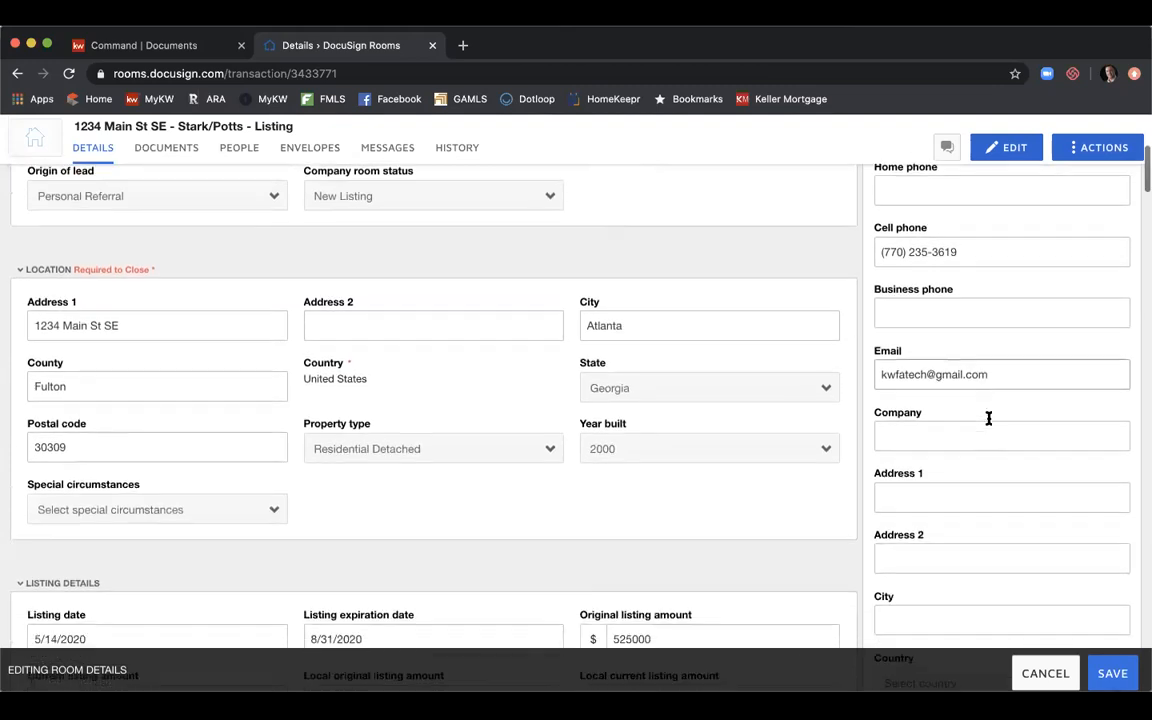
pyautogui.click(963, 436)
pyautogui.write('122')
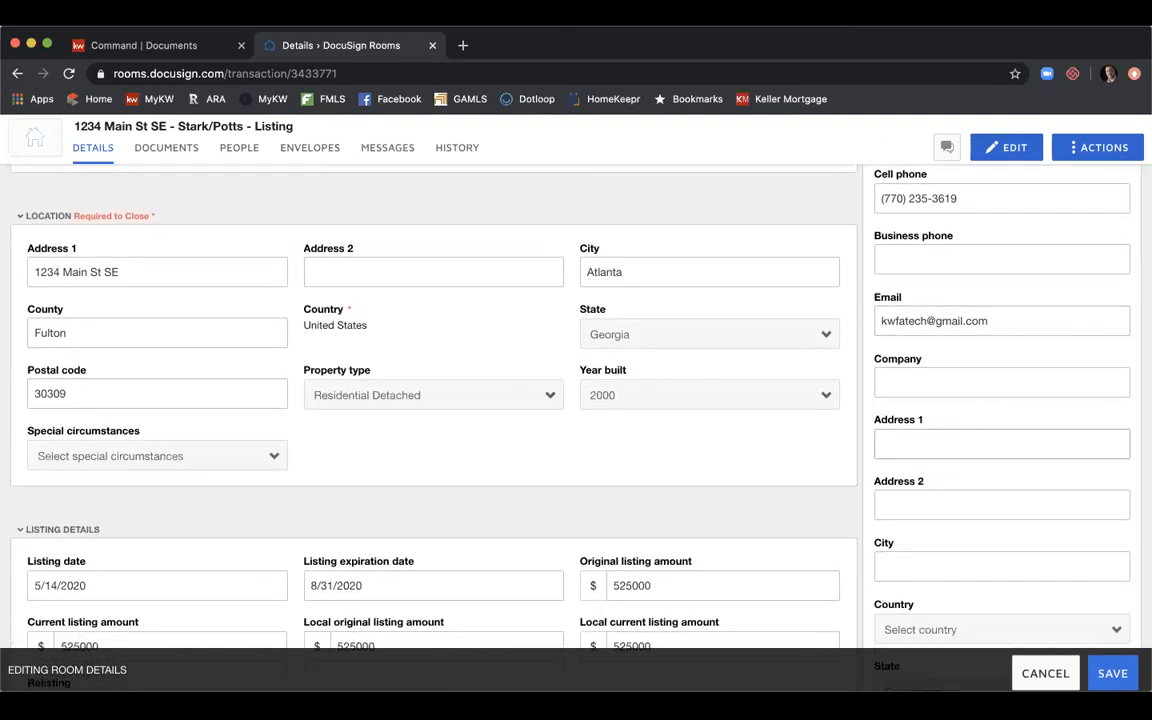
pyautogui.write('4 Main St SE')
pyautogui.press('Tab')
pyautogui.press('Tab')
pyautogui.write('Atlanta')
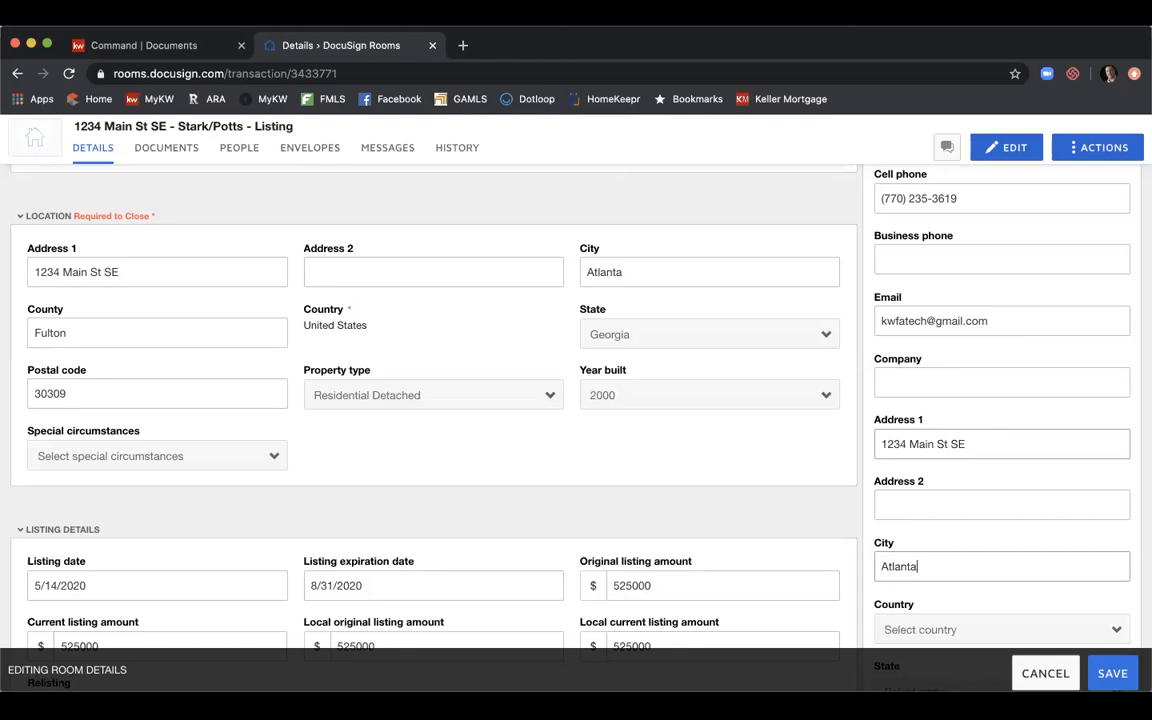
# Set the first seller's country to United States and state to Georgia, and enter the postal code.
pyautogui.scroll(-2, 1013, 432)
pyautogui.scroll(-1, 1003, 494)
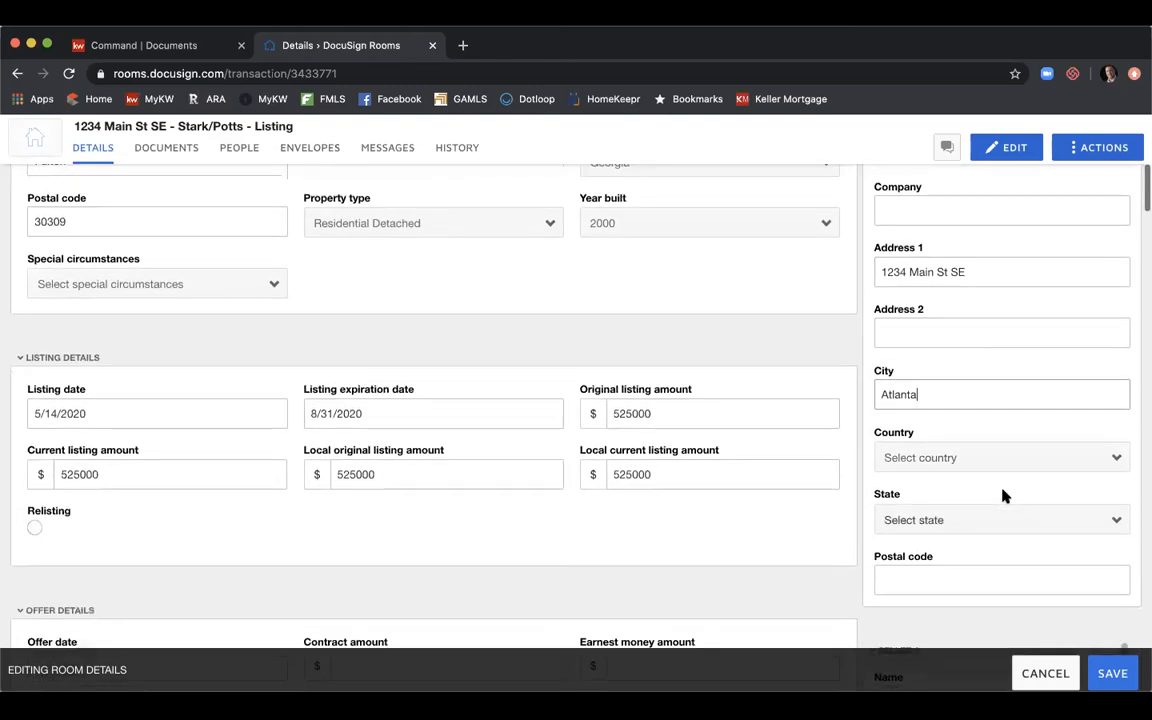
pyautogui.click(998, 456)
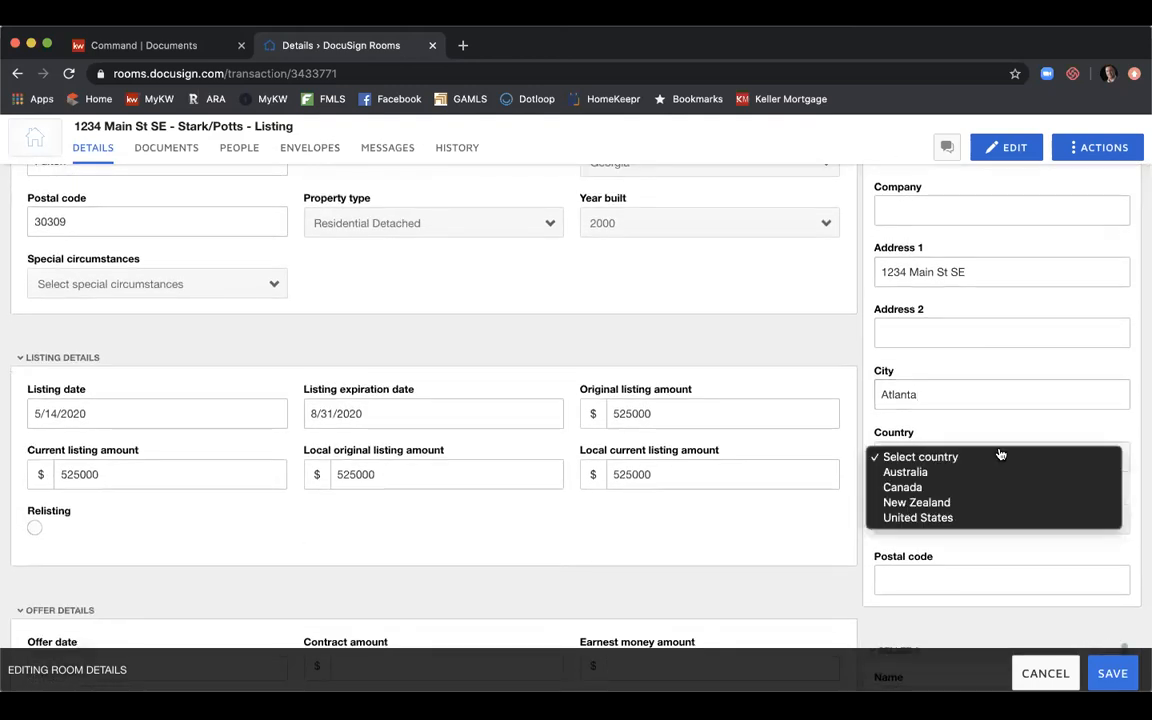
pyautogui.click(977, 517)
pyautogui.click(977, 519)
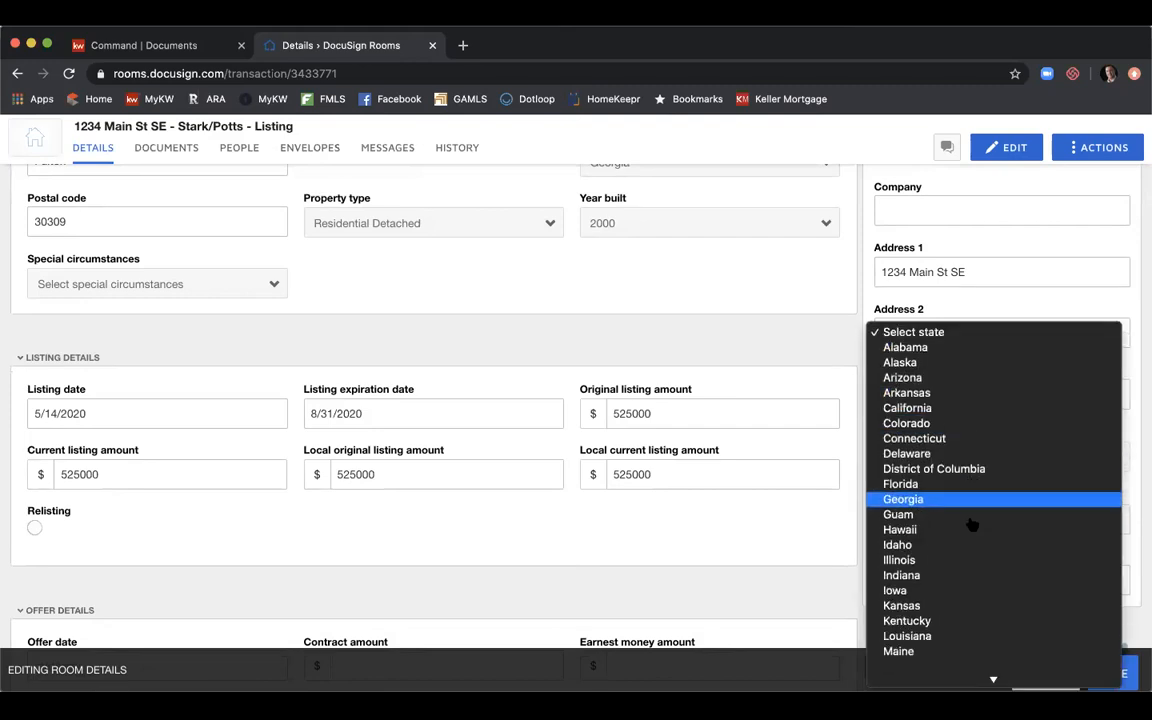
pyautogui.click(975, 499)
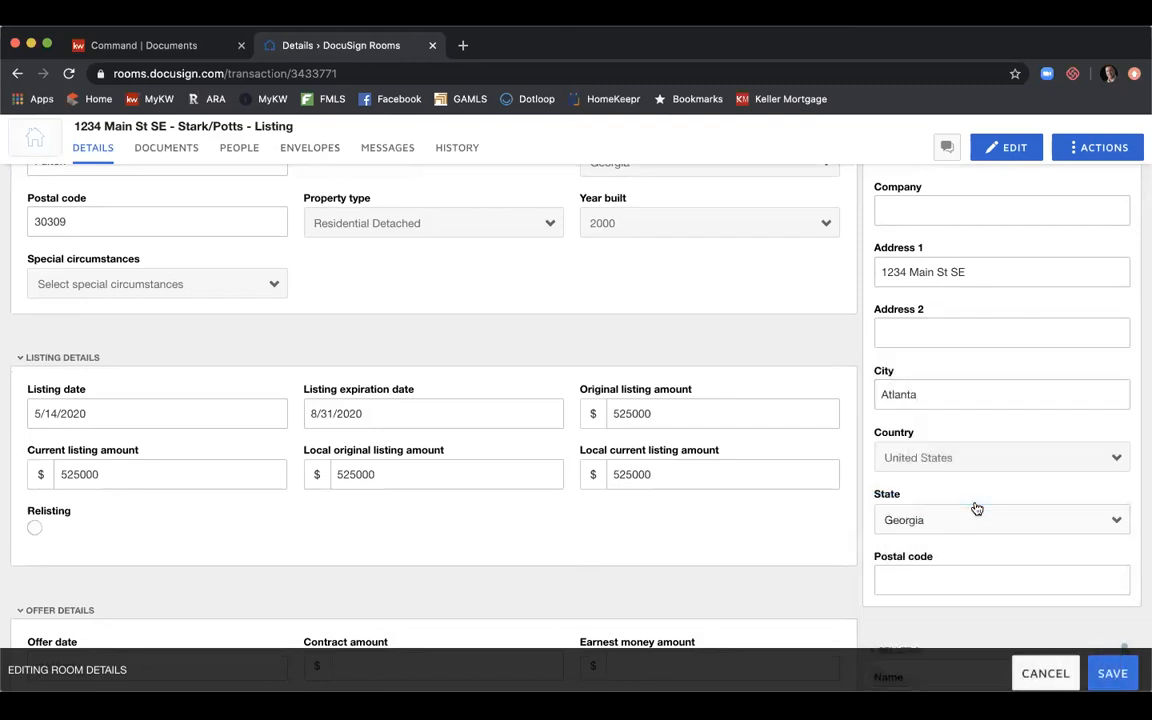
pyautogui.click(949, 581)
pyautogui.write('30309')
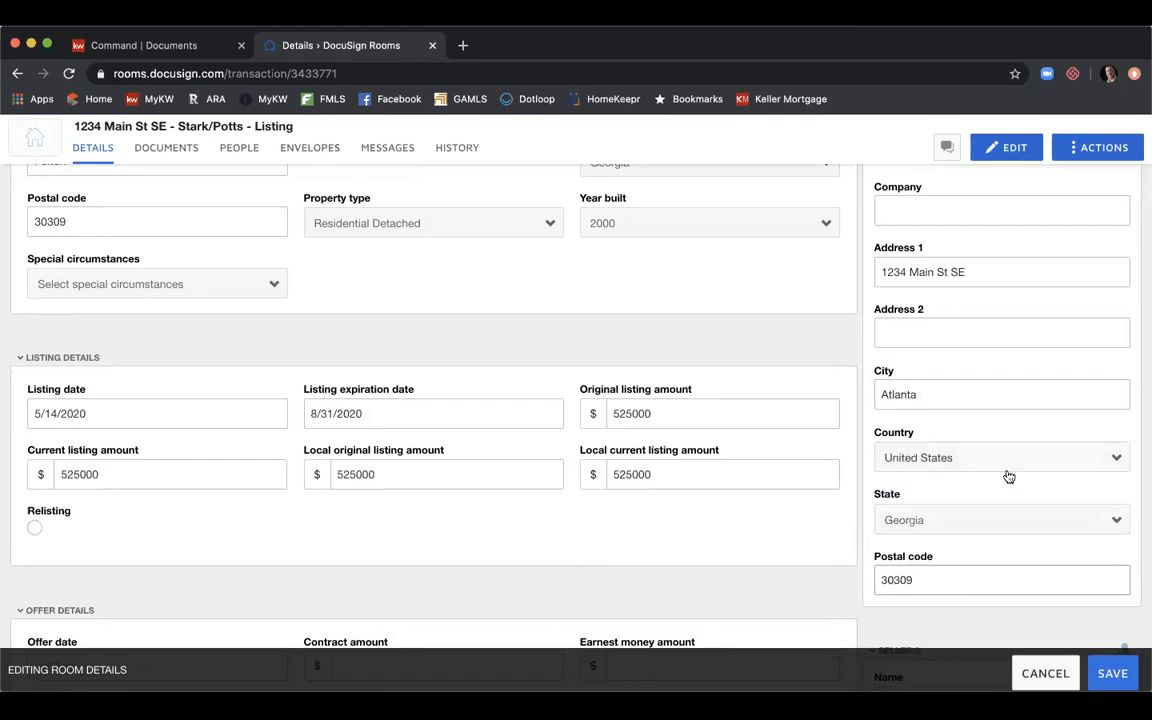
pyautogui.scroll(-6, 1009, 477)
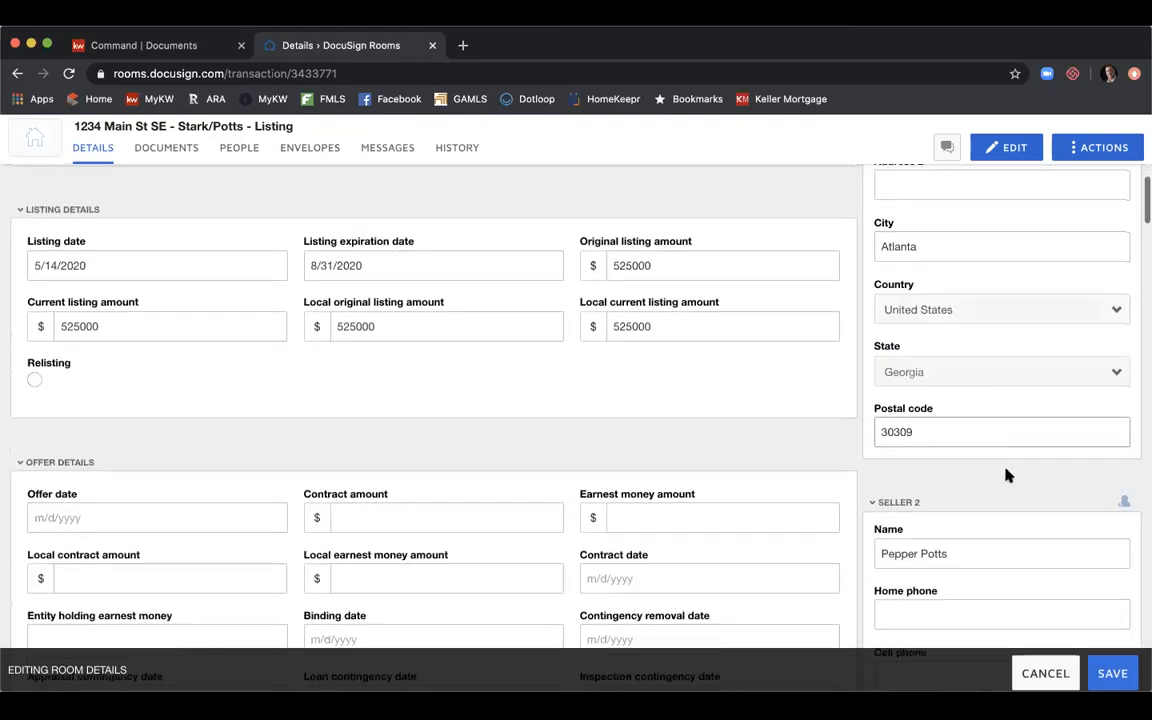
# Enter the second seller's street address and the city Atlanta, fixing a typo.
pyautogui.scroll(-2, 1006, 471)
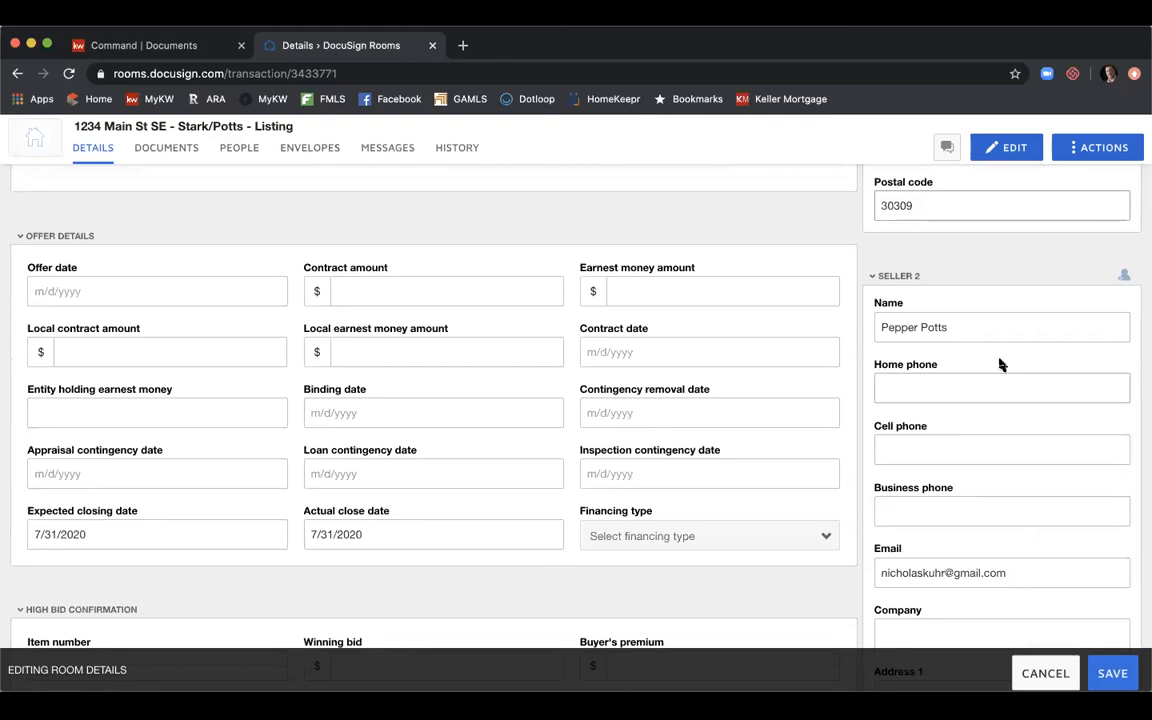
pyautogui.scroll(-1, 960, 334)
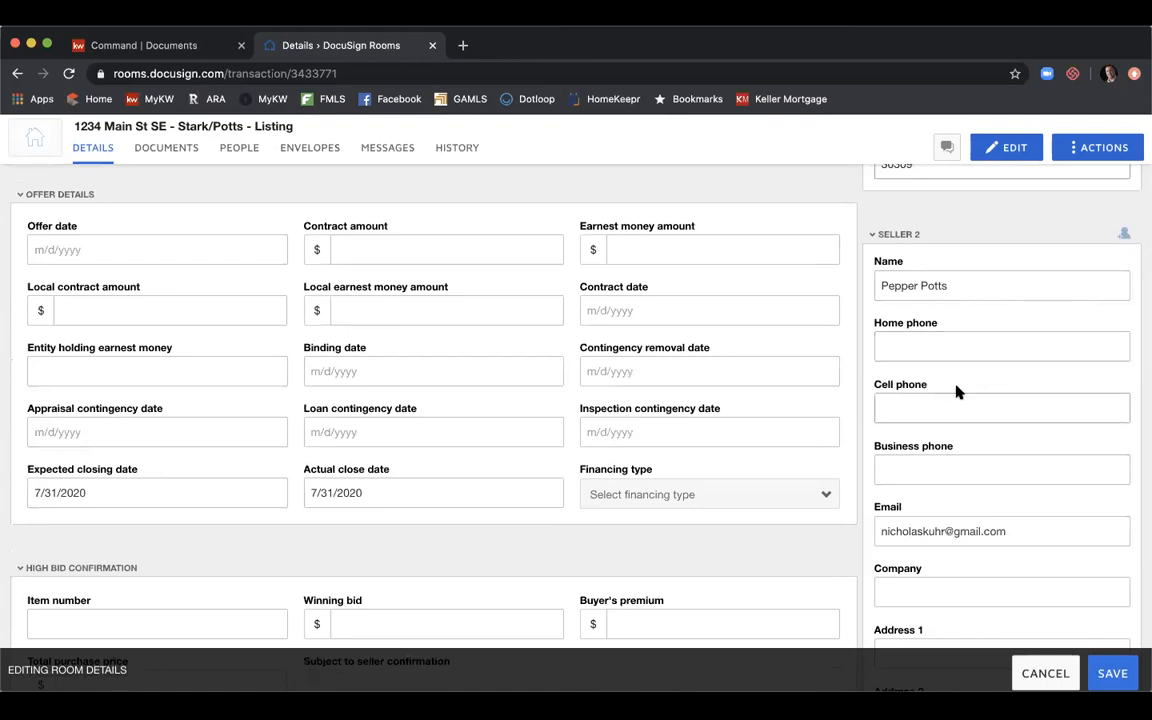
pyautogui.scroll(-2, 964, 386)
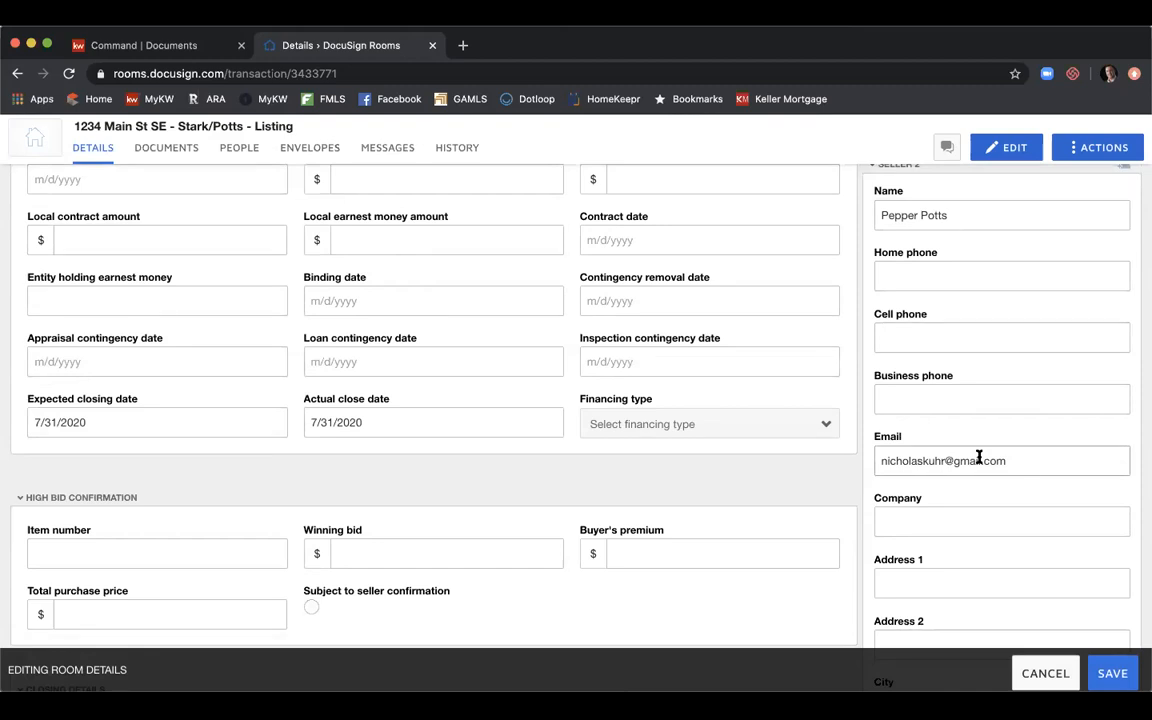
pyautogui.scroll(-3, 979, 457)
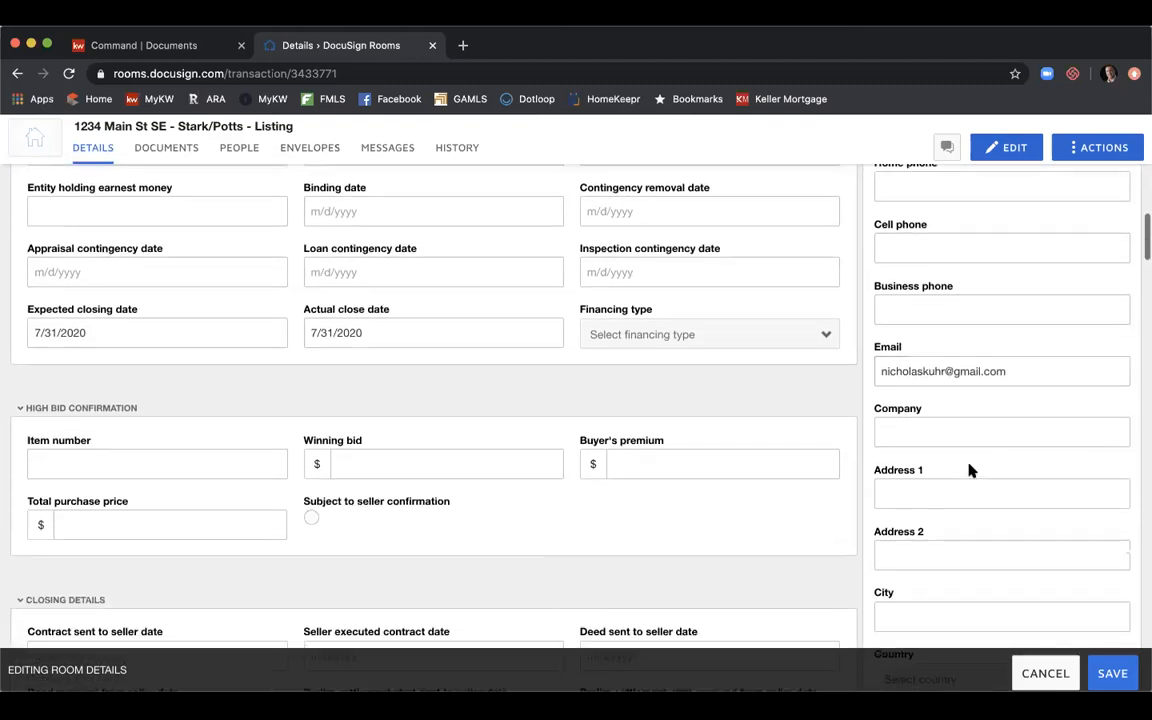
pyautogui.click(953, 486)
pyautogui.write('12')
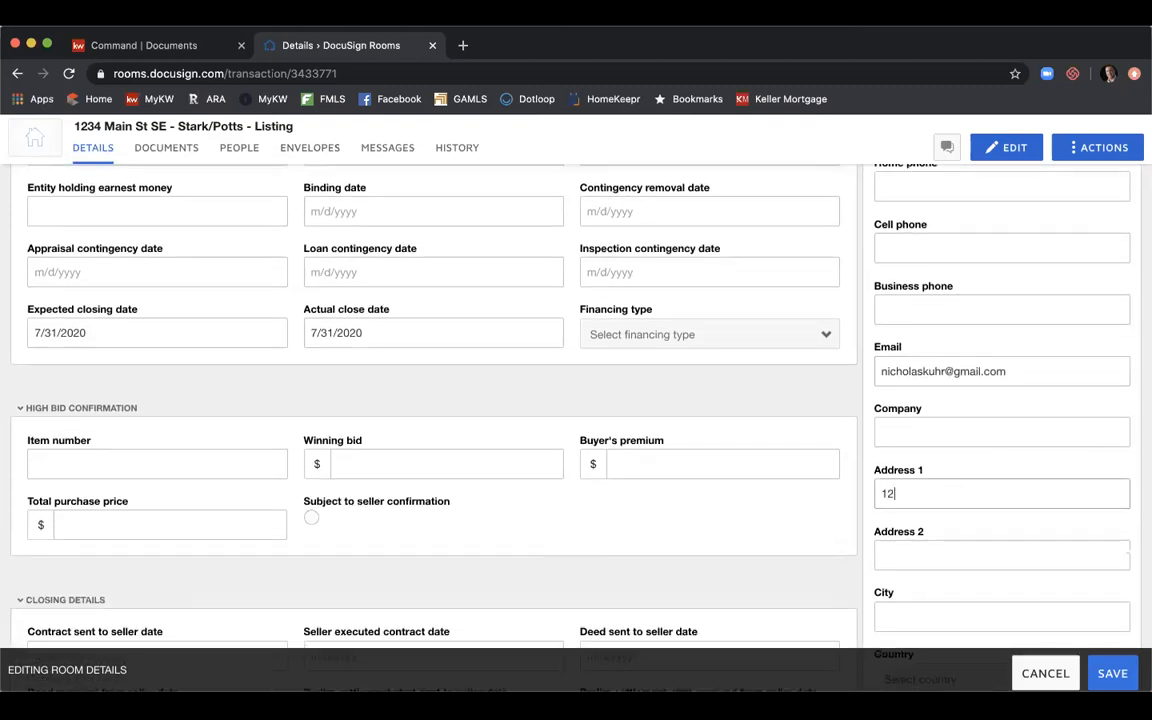
pyautogui.write('34 Main St SE')
pyautogui.press('Tab')
pyautogui.press('Tab')
pyautogui.write('Atat')
pyautogui.press('BackSpace')
pyautogui.press('BackSpace')
pyautogui.write('lanta')
# Set the second seller's country to United States and state to Georgia, and enter the postal code.
pyautogui.scroll(-4, 576, 400)
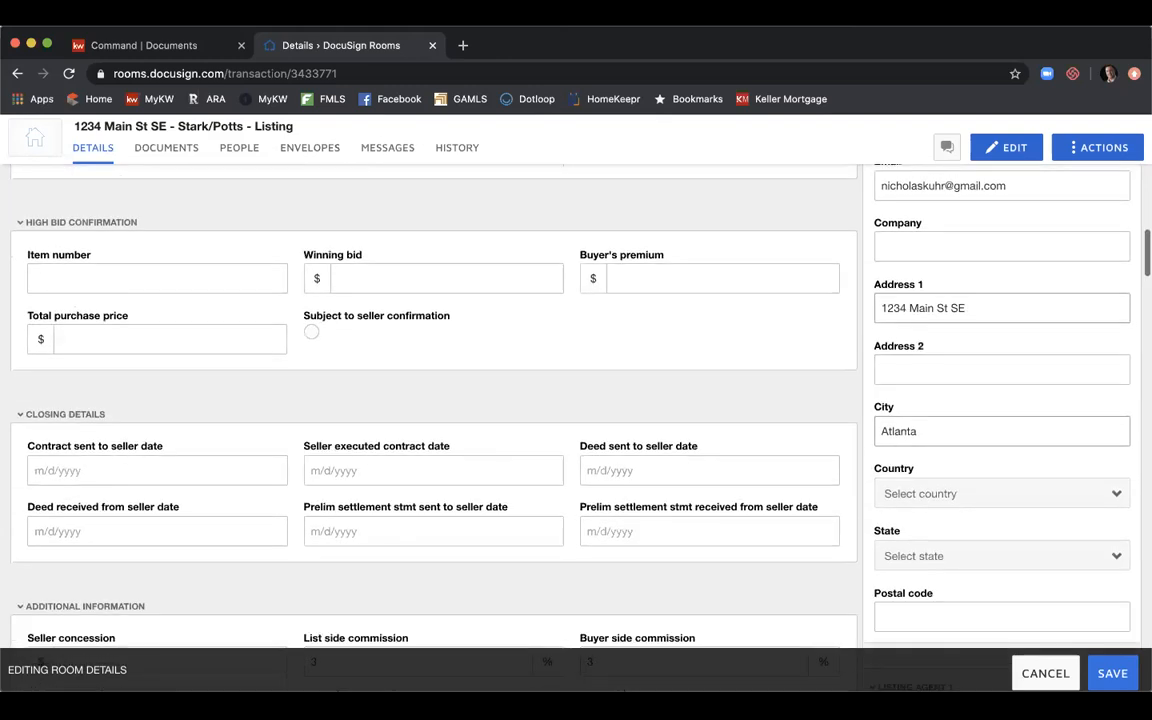
pyautogui.scroll(-2, 1028, 391)
pyautogui.click(1026, 378)
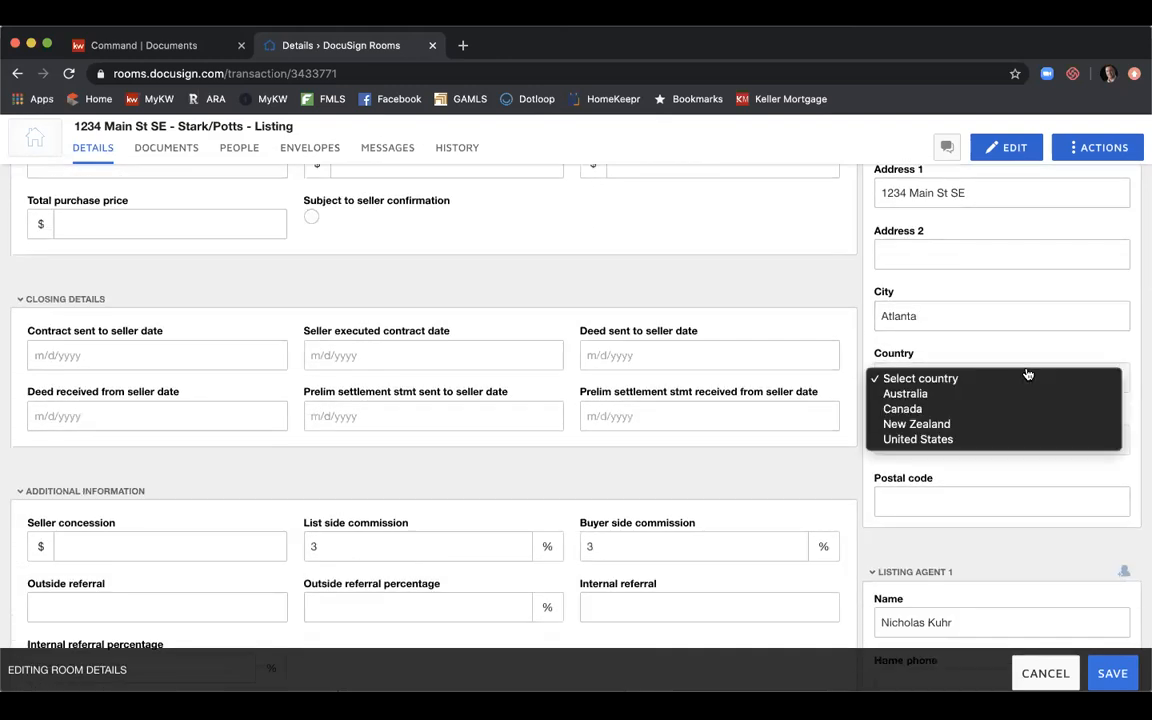
pyautogui.click(1003, 439)
pyautogui.click(996, 442)
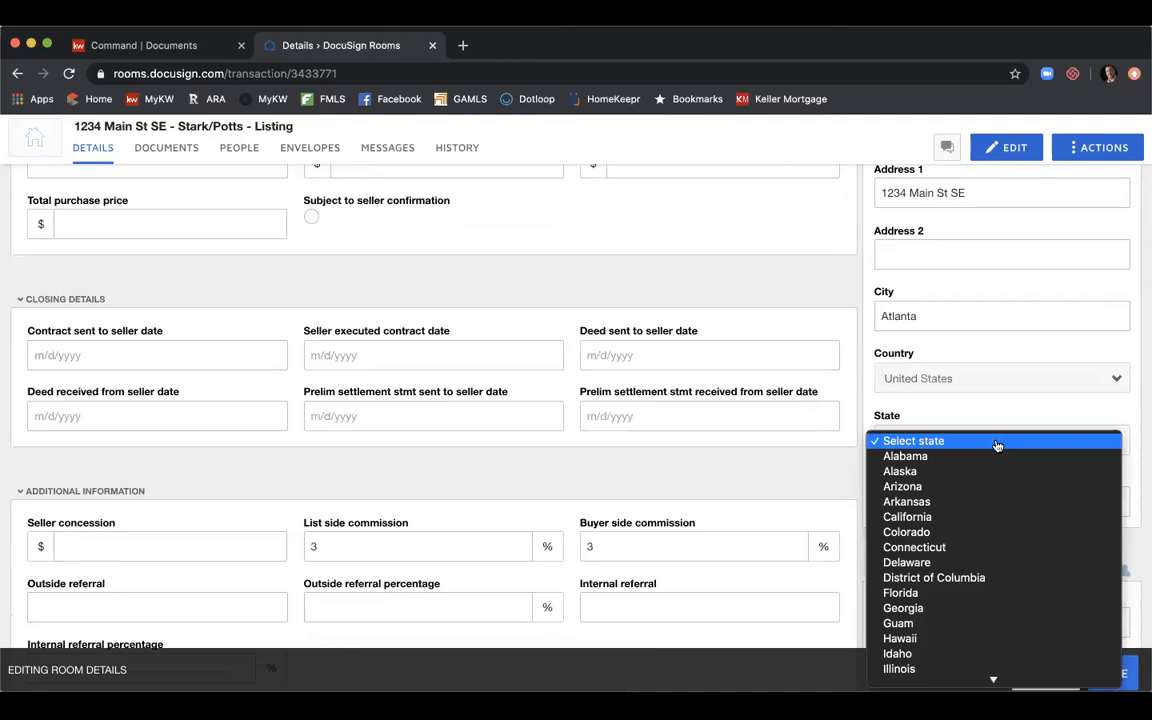
pyautogui.click(964, 608)
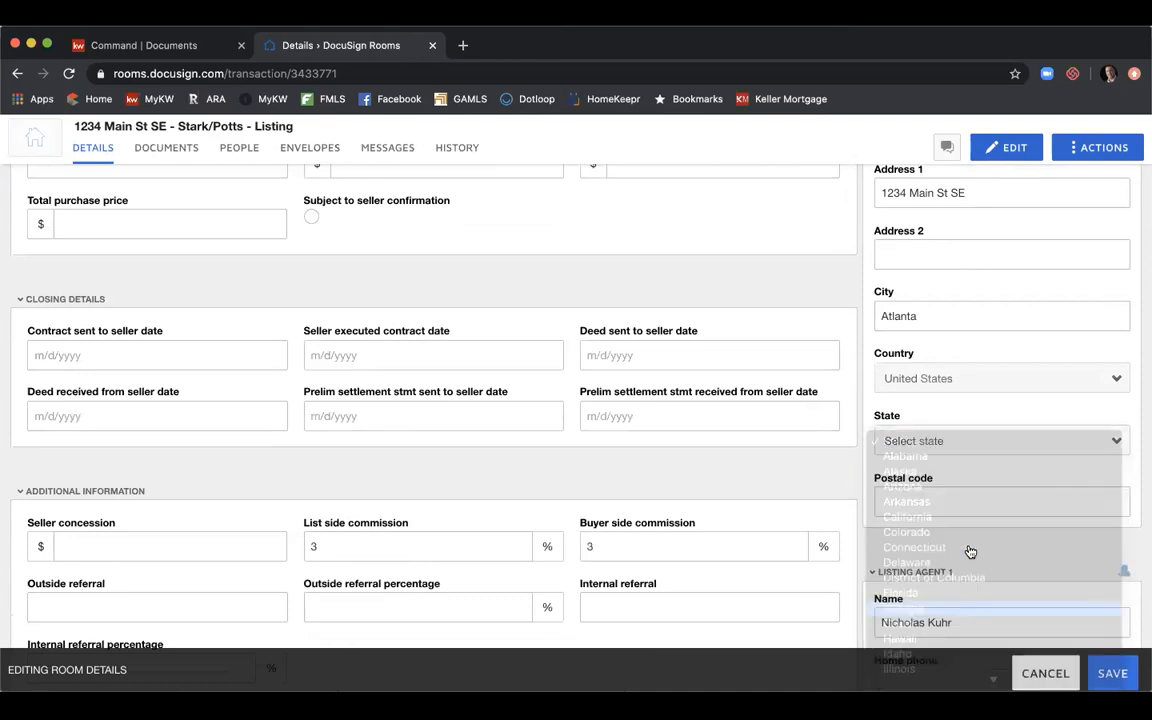
pyautogui.click(964, 504)
pyautogui.write('30309')
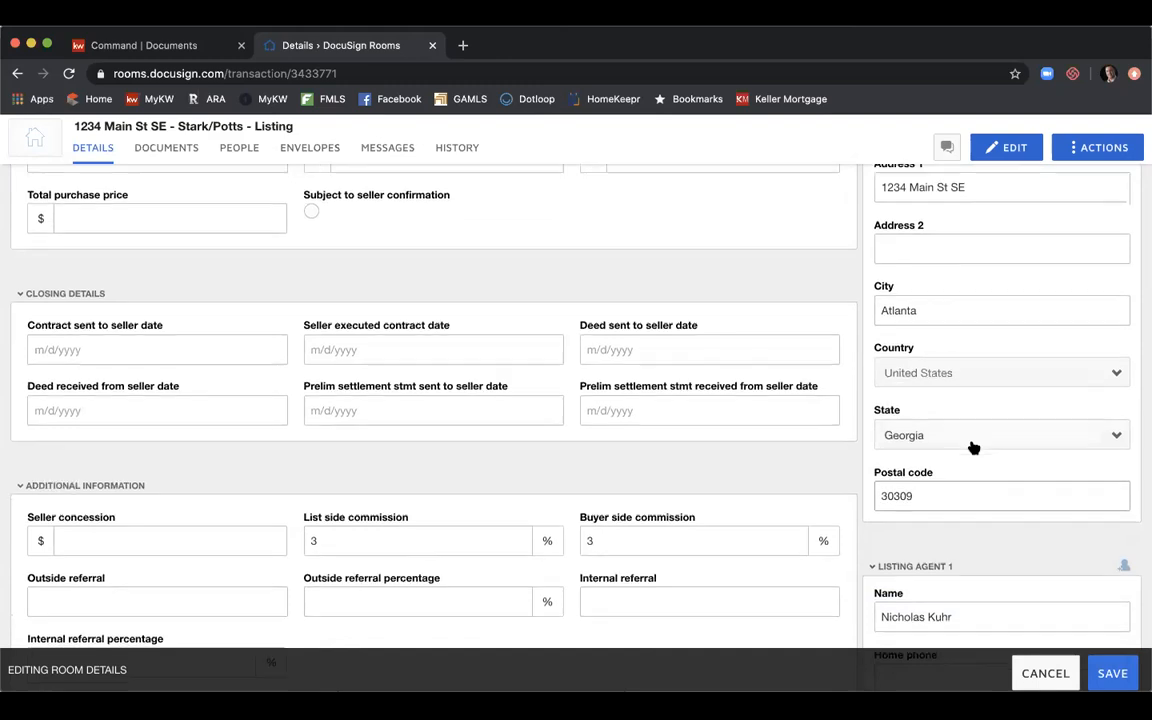
pyautogui.scroll(-3, 972, 445)
# Move the suite number from the first listing agent's Address 1 line into Address 2.
pyautogui.scroll(-3, 1010, 374)
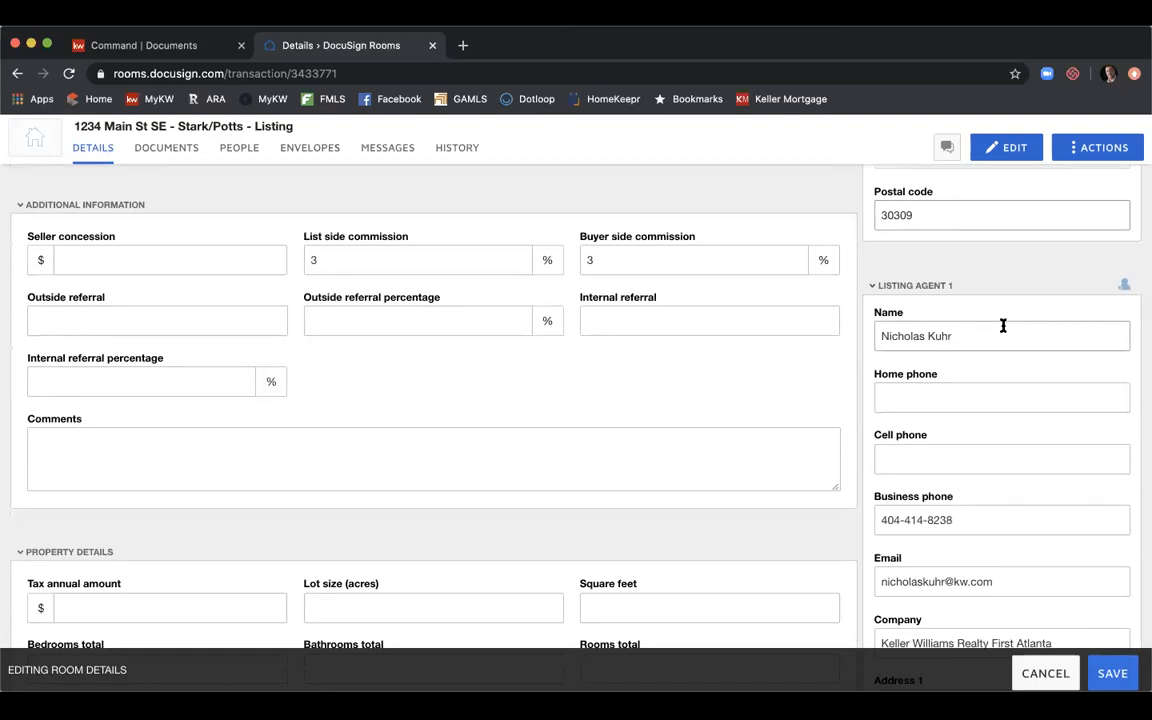
pyautogui.scroll(-2, 1003, 325)
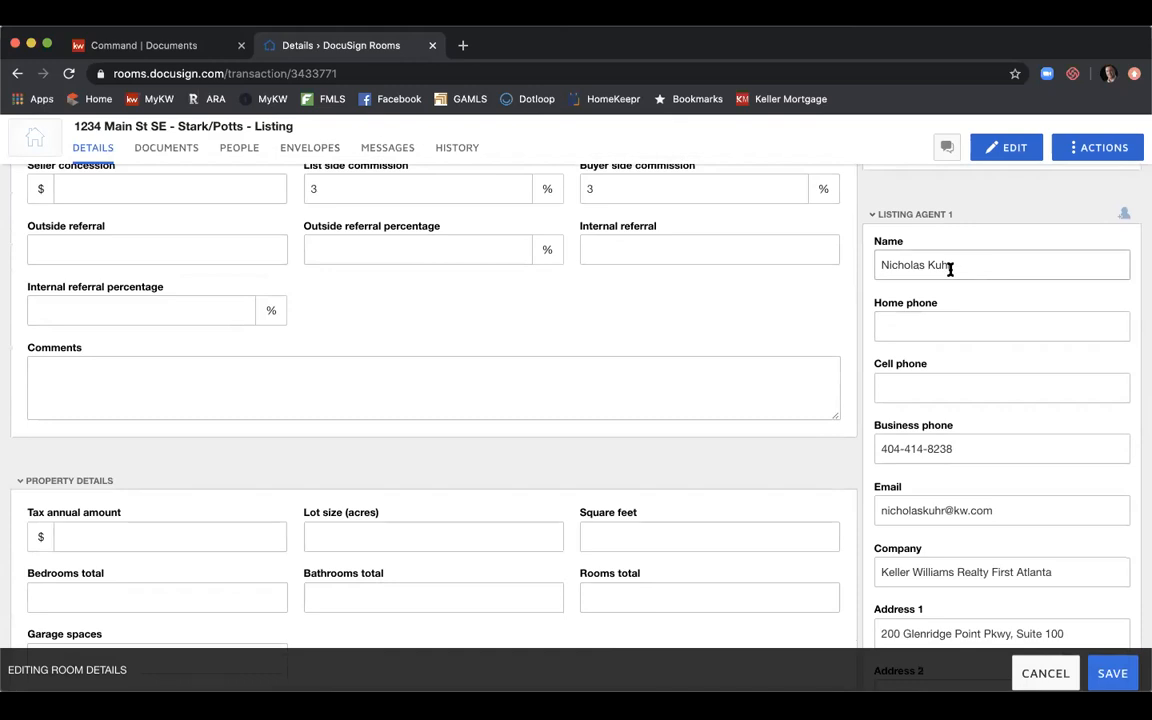
pyautogui.scroll(-2, 952, 268)
pyautogui.scroll(-1, 949, 352)
pyautogui.scroll(-2, 946, 368)
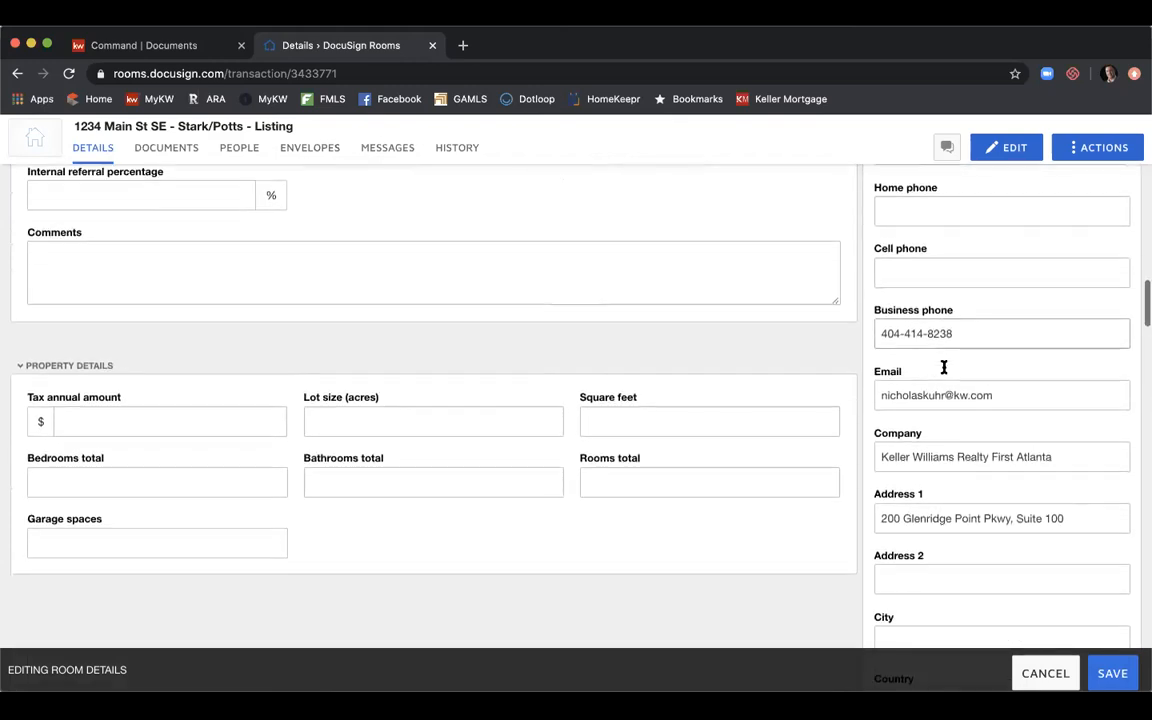
pyautogui.scroll(-3, 943, 383)
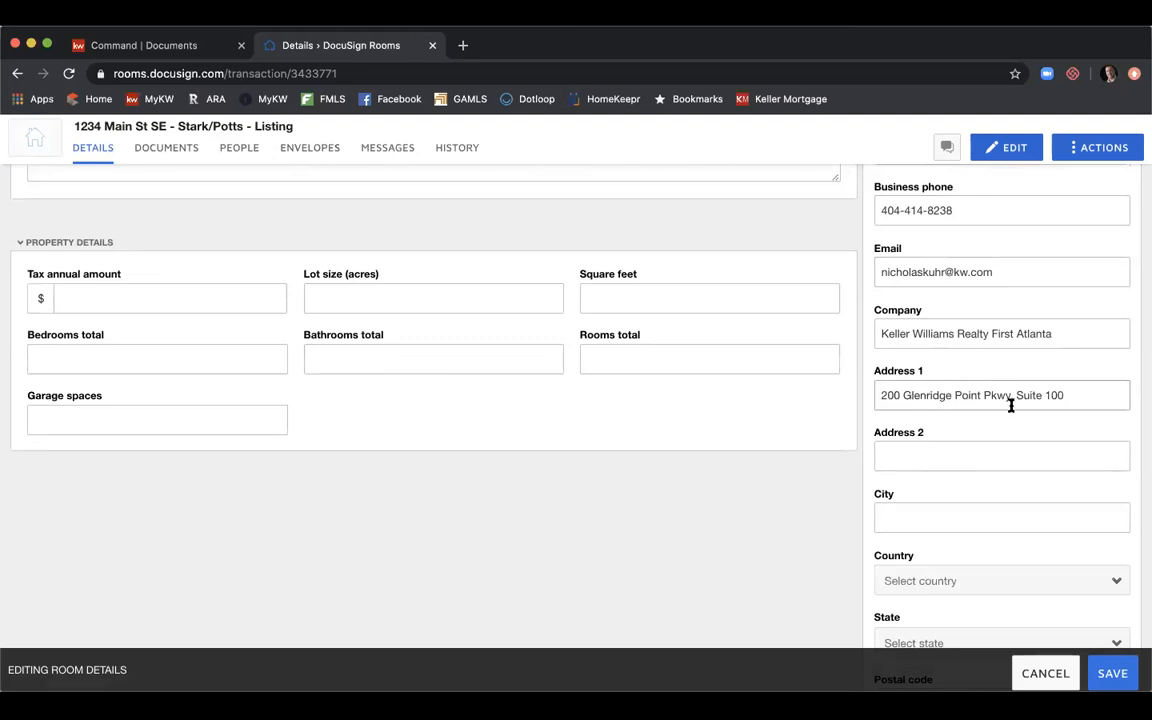
pyautogui.moveTo(1016, 396); pyautogui.dragTo(1108, 395)
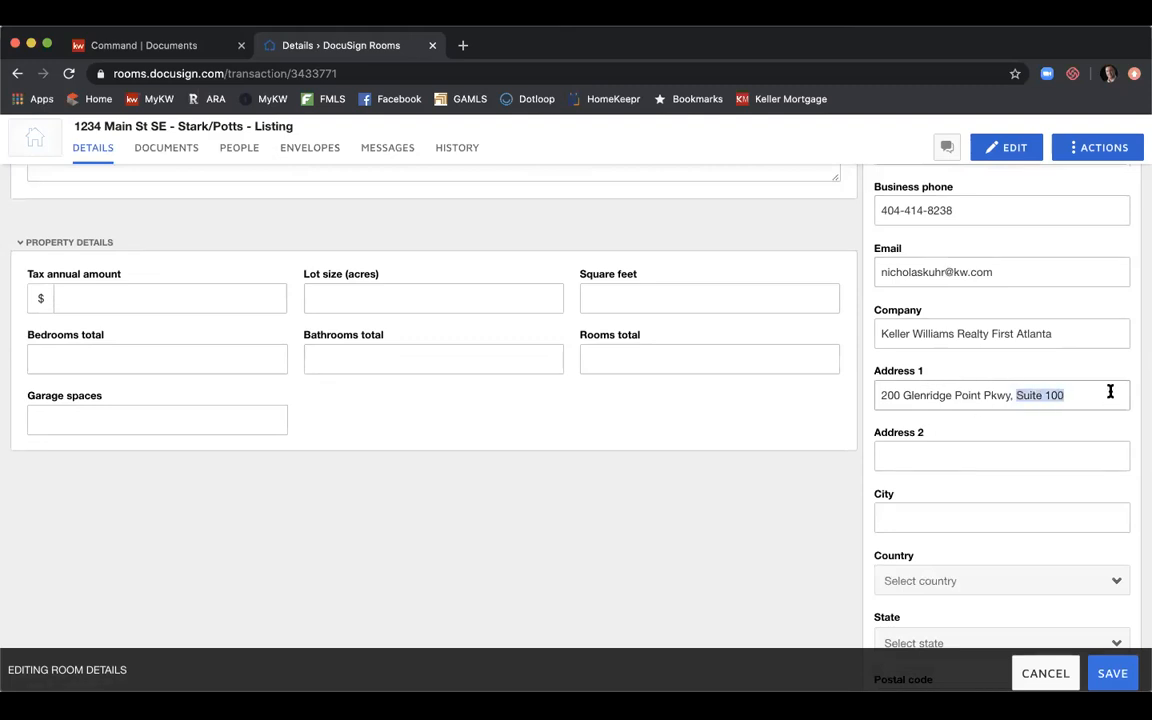
pyautogui.press('BackSpace')
pyautogui.press('BackSpace')
pyautogui.press('BackSpace')
pyautogui.press('Tab')
pyautogui.write('Suite 100')
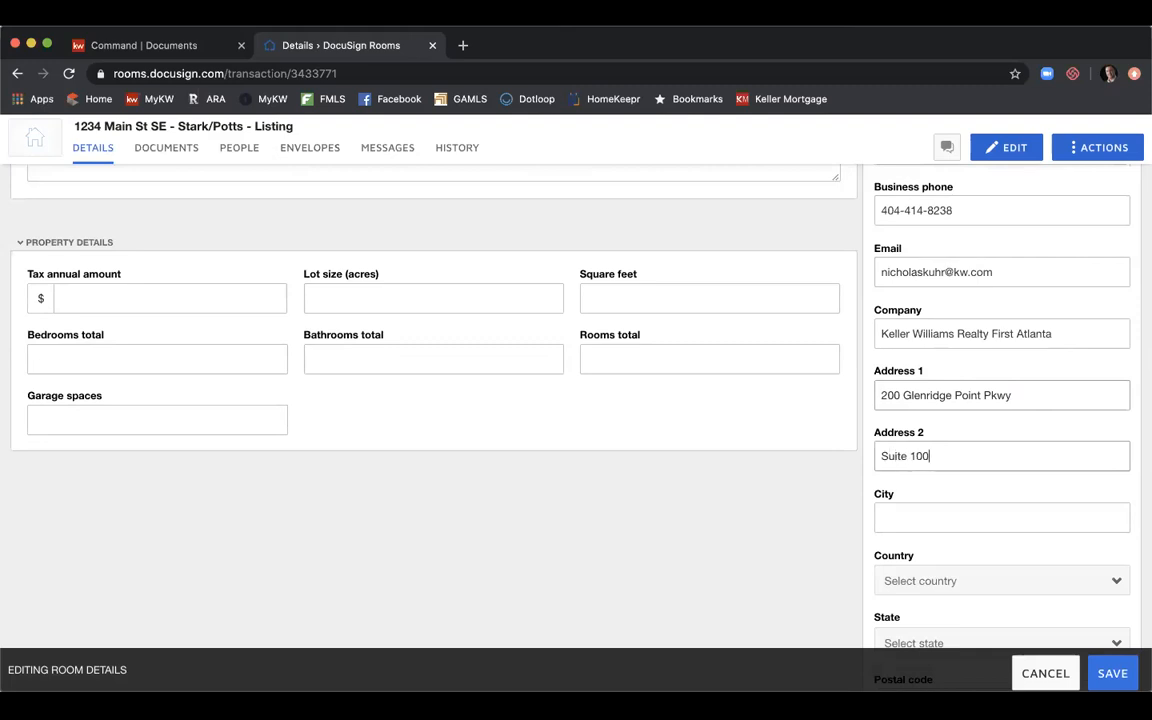
# Give the agent city Atlanta, country United States, state Georgia and the postal code.
pyautogui.click(976, 514)
pyautogui.write('Atlanta')
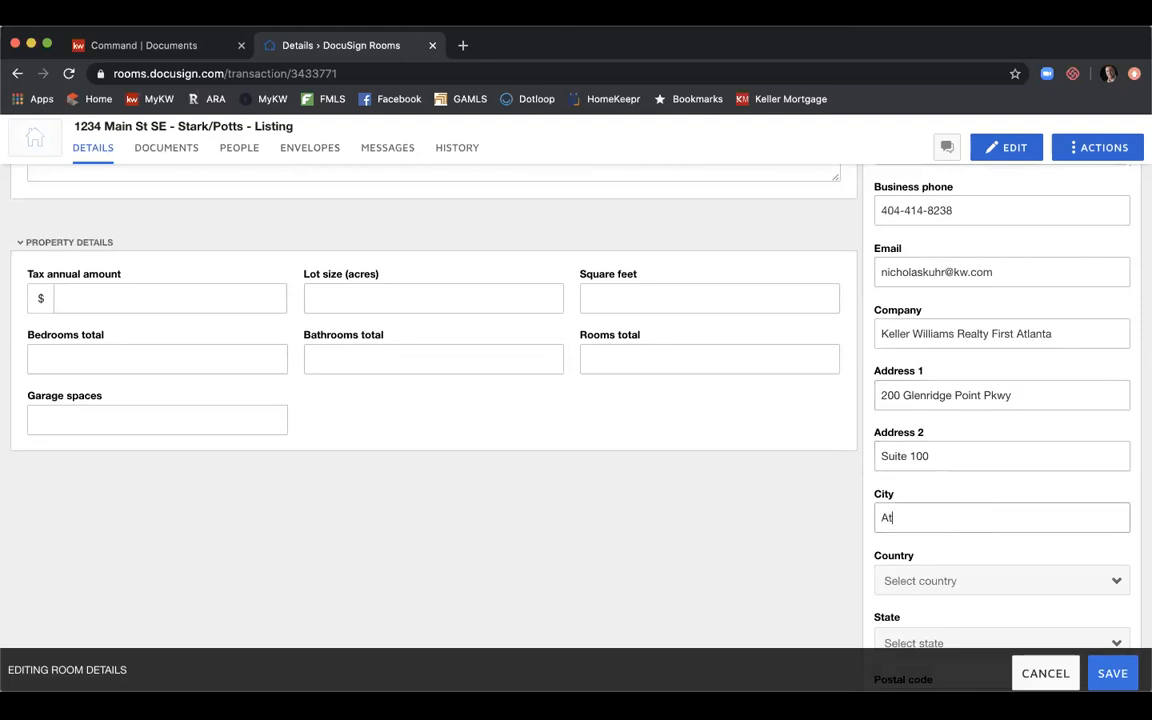
pyautogui.scroll(-3, 962, 406)
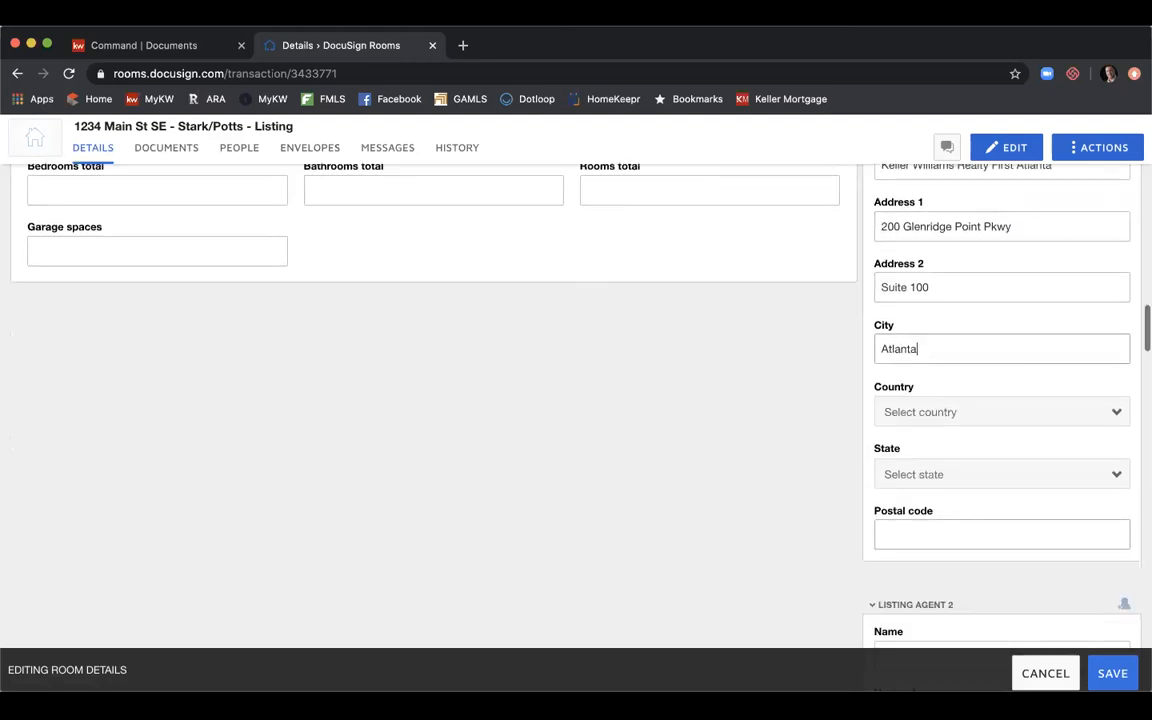
pyautogui.click(962, 408)
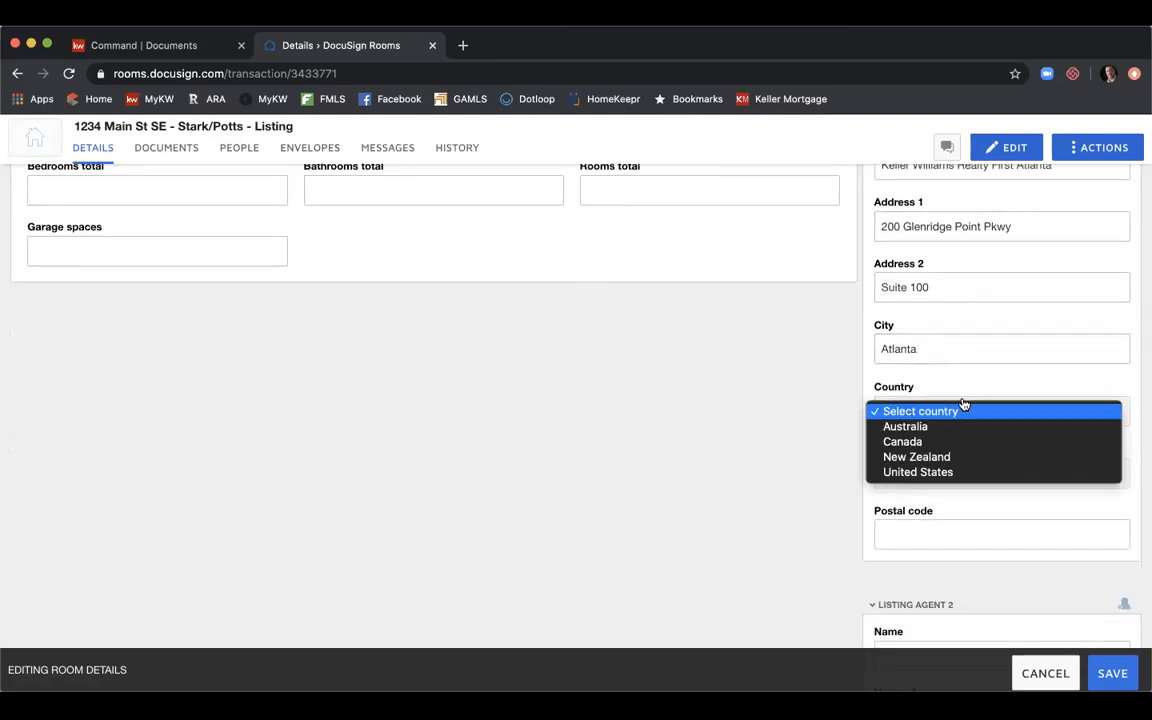
pyautogui.click(950, 473)
pyautogui.click(950, 481)
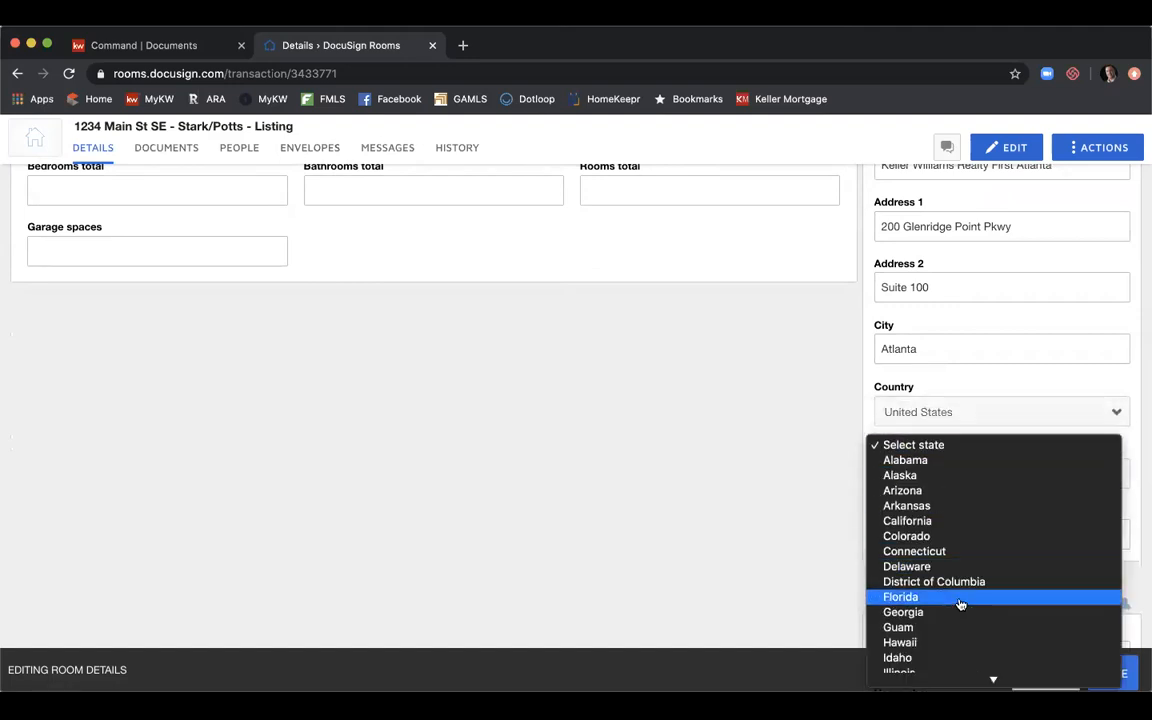
pyautogui.click(957, 612)
pyautogui.click(960, 535)
pyautogui.write('30341')
pyautogui.press('BackSpace')
pyautogui.write('2')
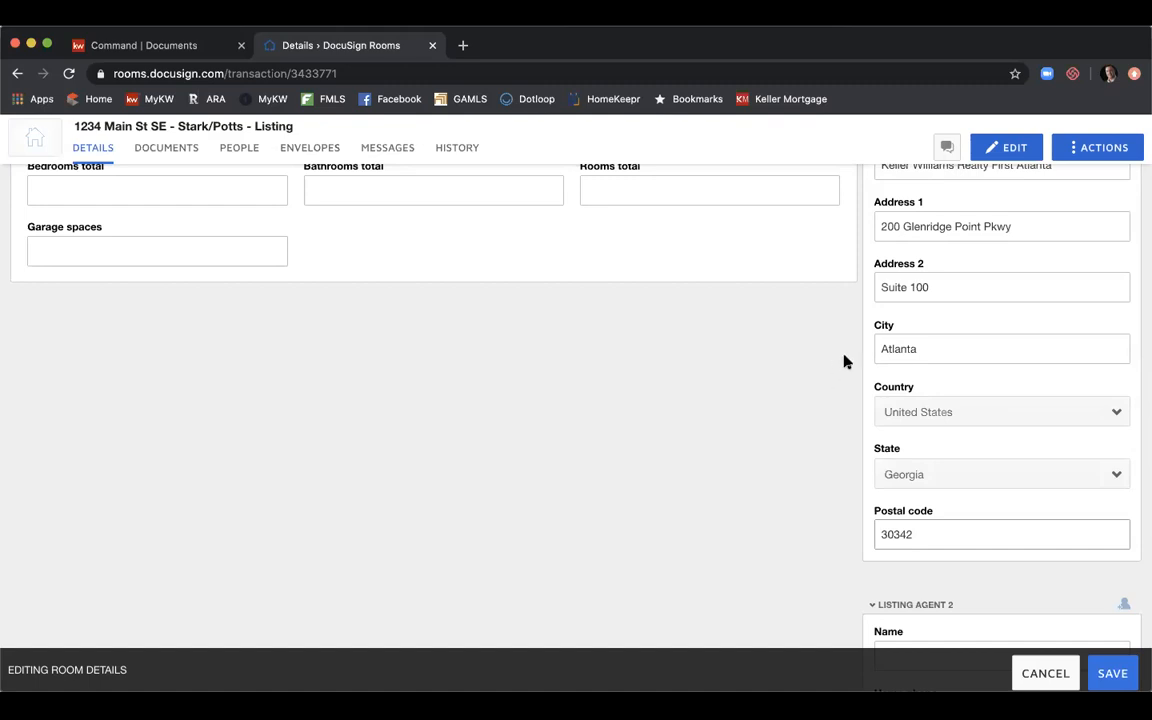
# Scroll through the Edit Room Details form to review entries like MLS ID 11111111 and New Listing status.
pyautogui.scroll(-4, 843, 361)
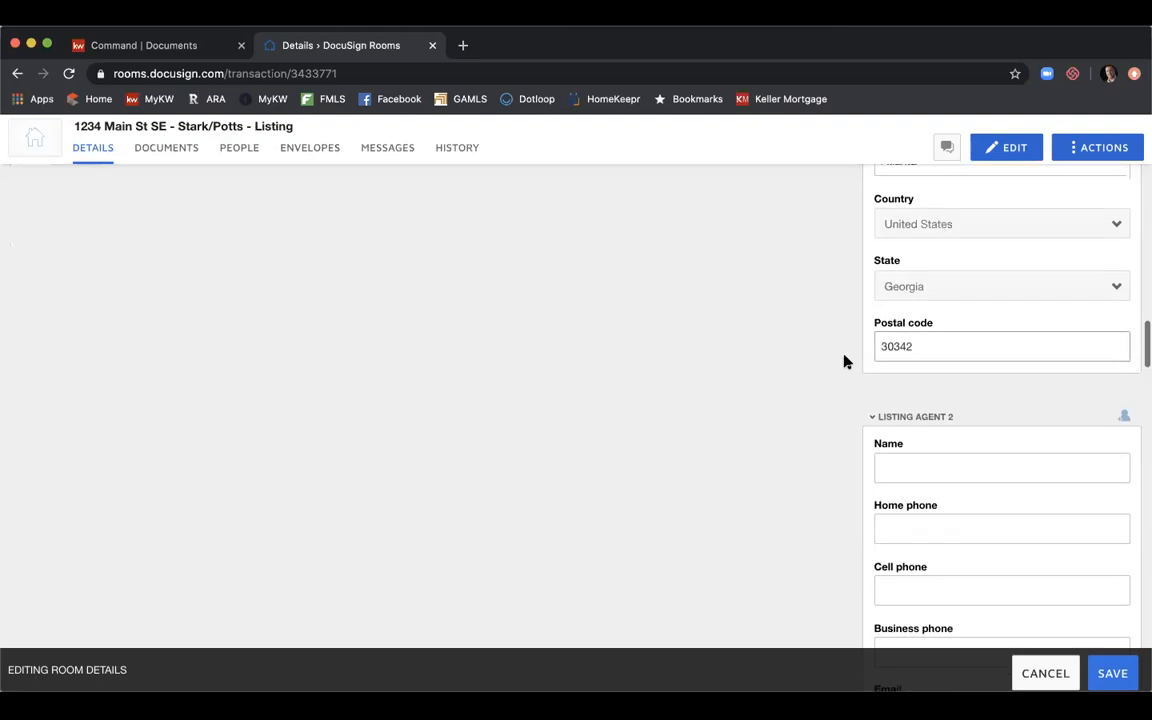
pyautogui.scroll(-3, 843, 361)
pyautogui.scroll(-2, 843, 361)
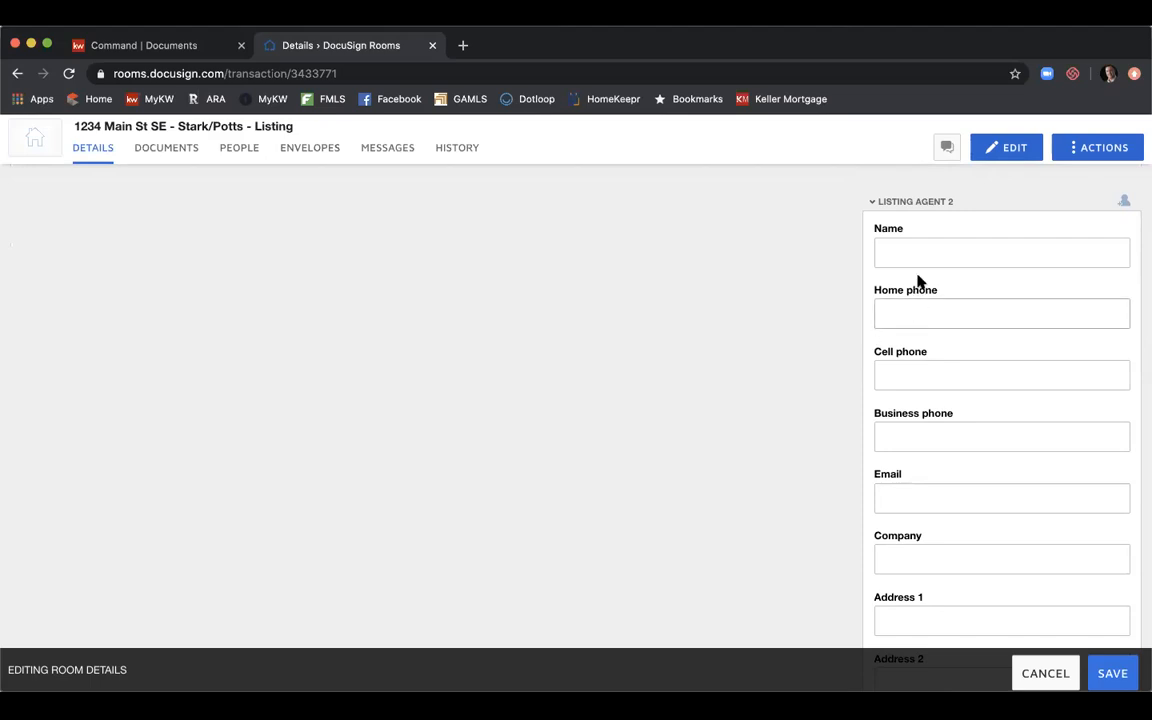
pyautogui.scroll(-1, 913, 261)
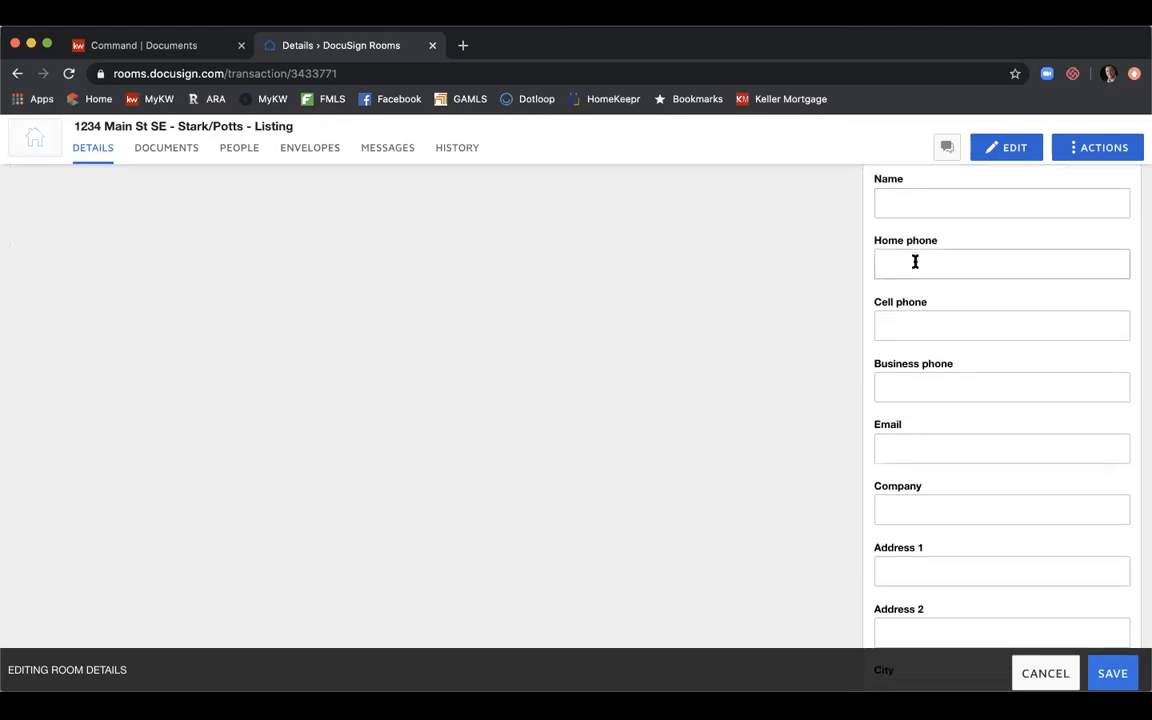
pyautogui.scroll(-6, 869, 266)
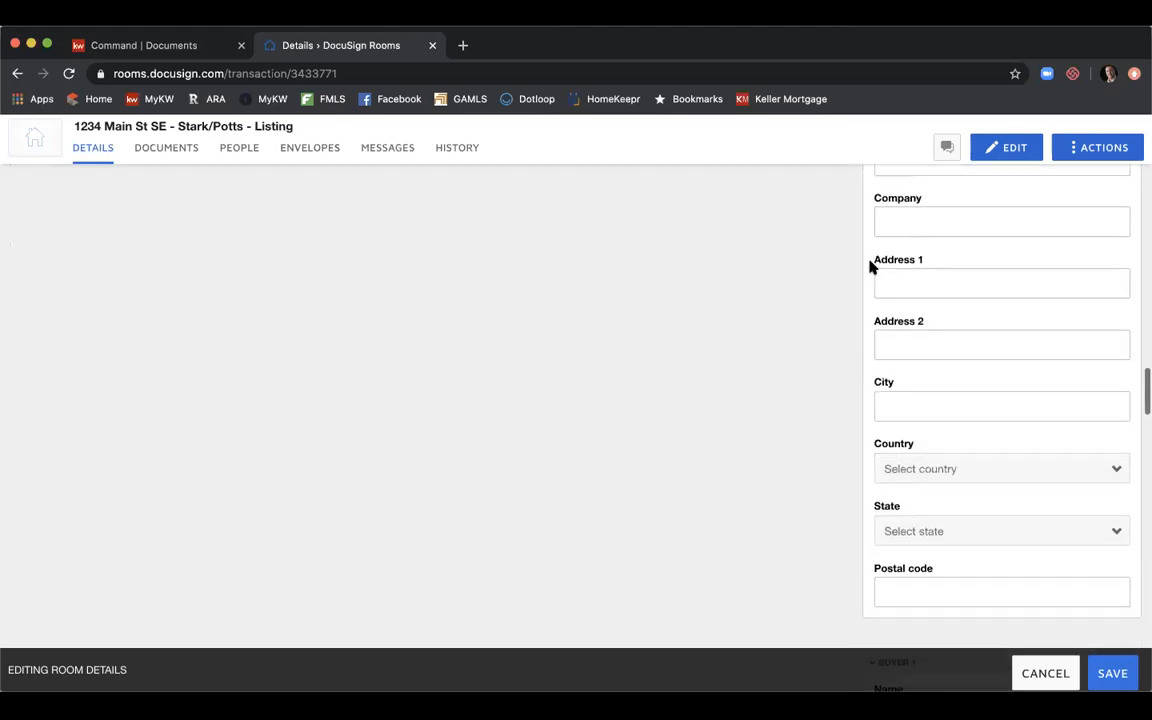
pyautogui.scroll(-1, 869, 266)
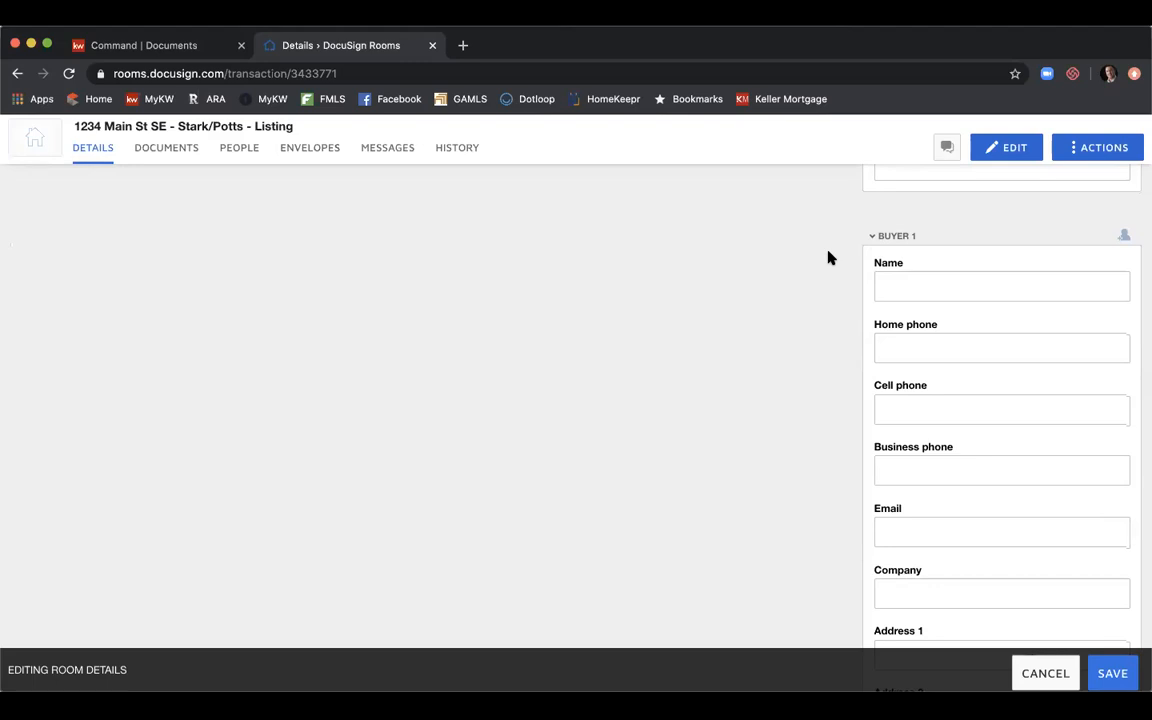
pyautogui.scroll(-1, 905, 247)
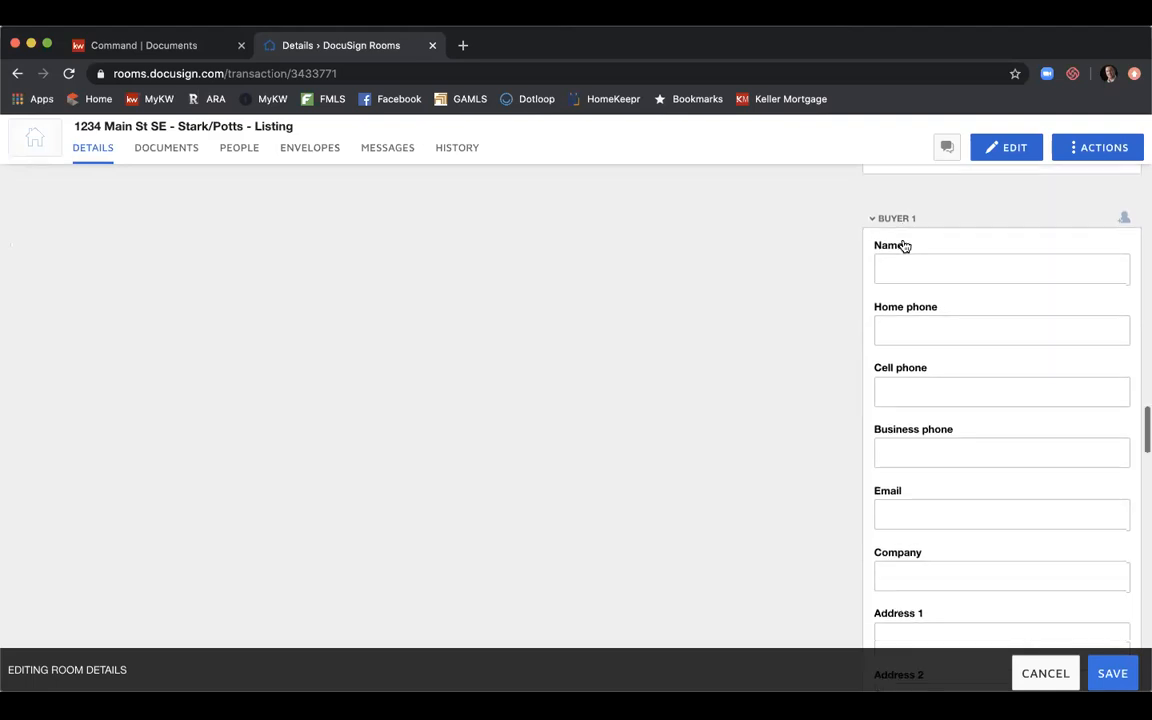
pyautogui.scroll(-3, 946, 258)
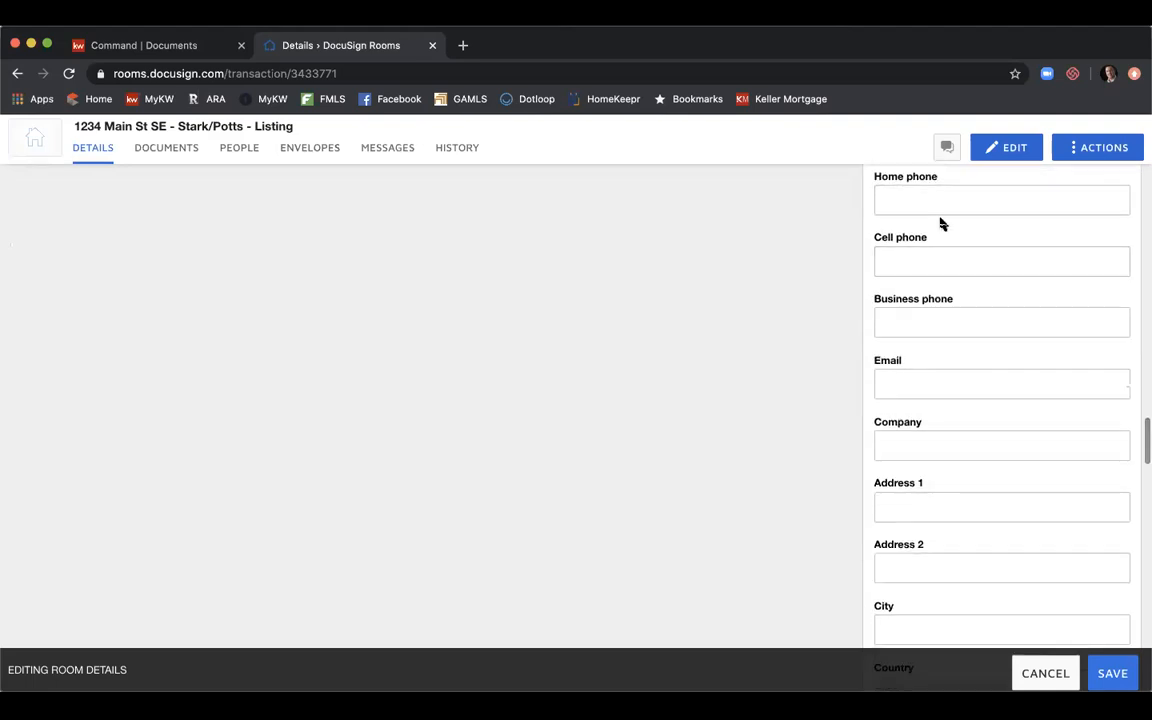
pyautogui.scroll(-4, 941, 224)
pyautogui.scroll(-12, 941, 224)
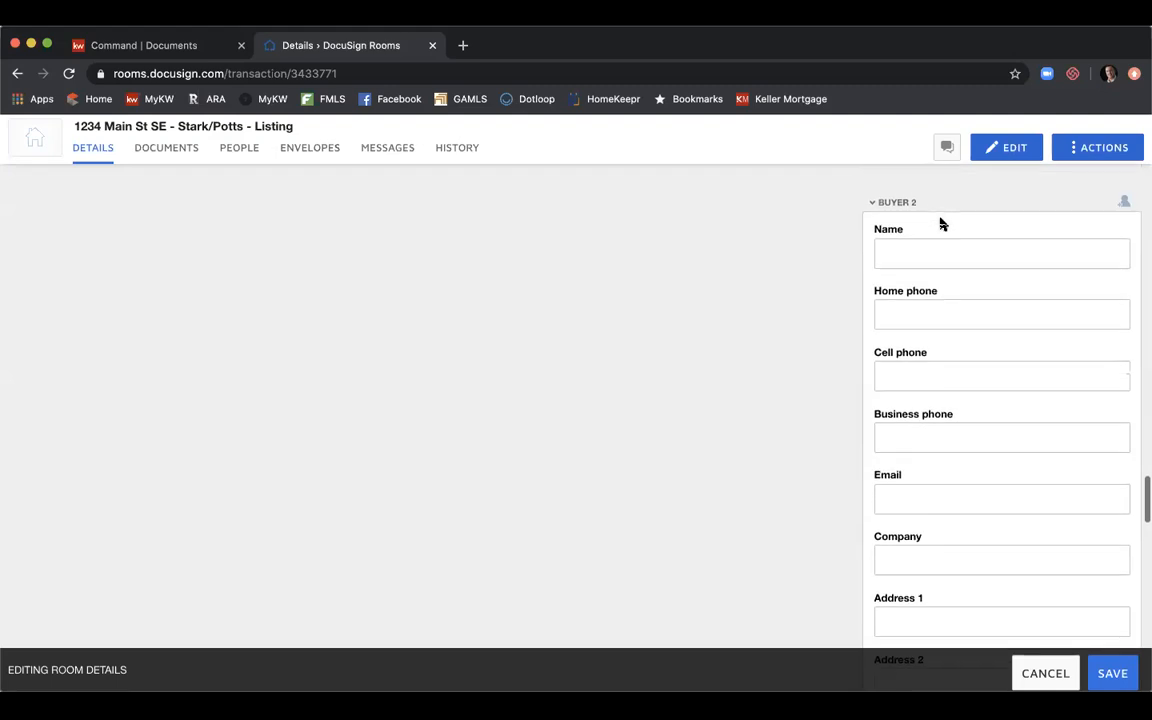
pyautogui.scroll(-10, 941, 224)
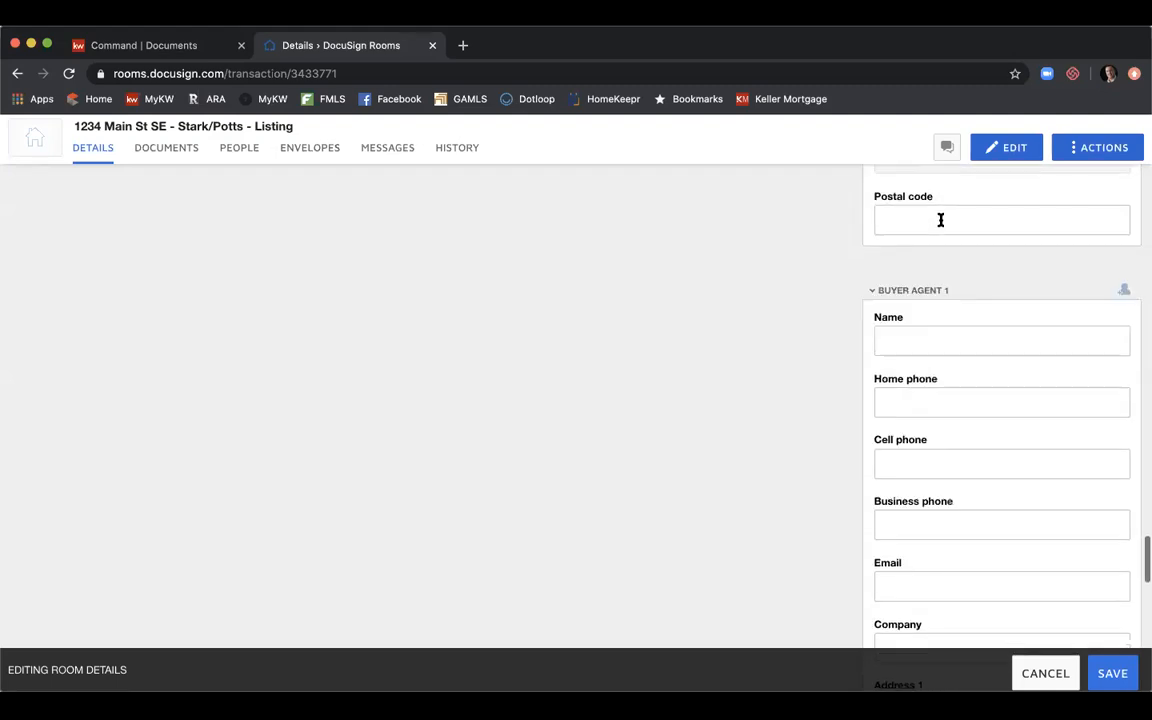
pyautogui.scroll(-14, 910, 338)
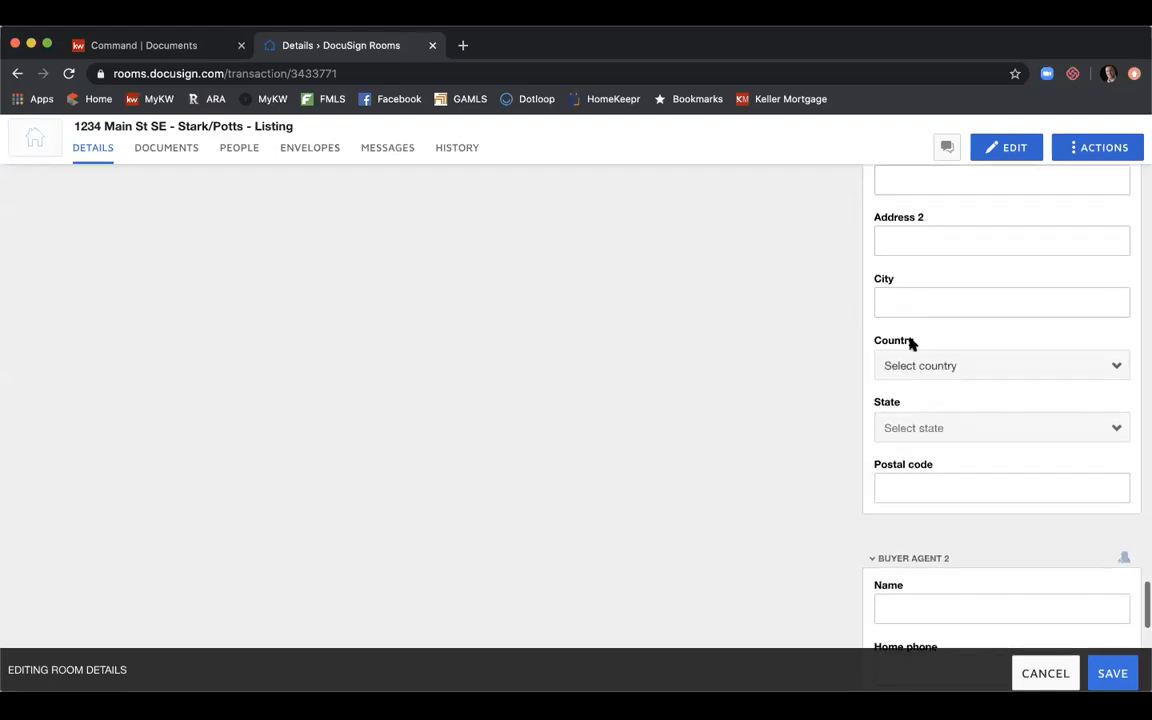
pyautogui.scroll(-12, 910, 343)
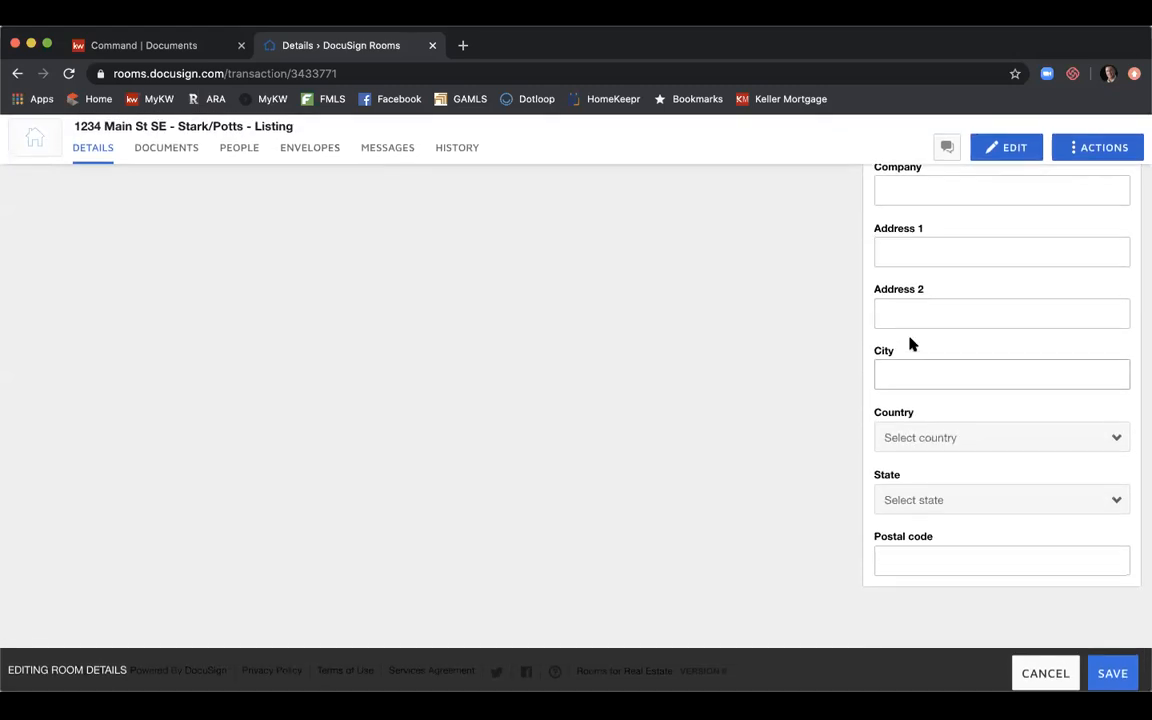
pyautogui.scroll(10, 910, 343)
pyautogui.scroll(15, 910, 338)
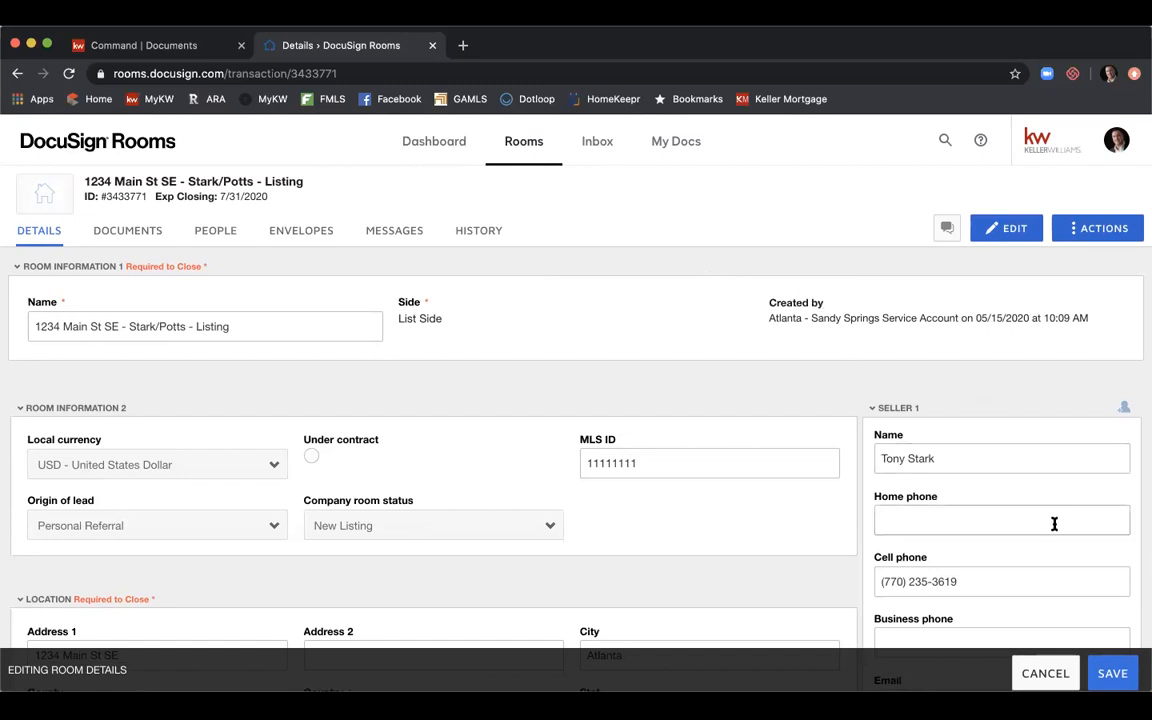
# Save the room details and switch to the room's Documents tab.
pyautogui.click(1114, 674)
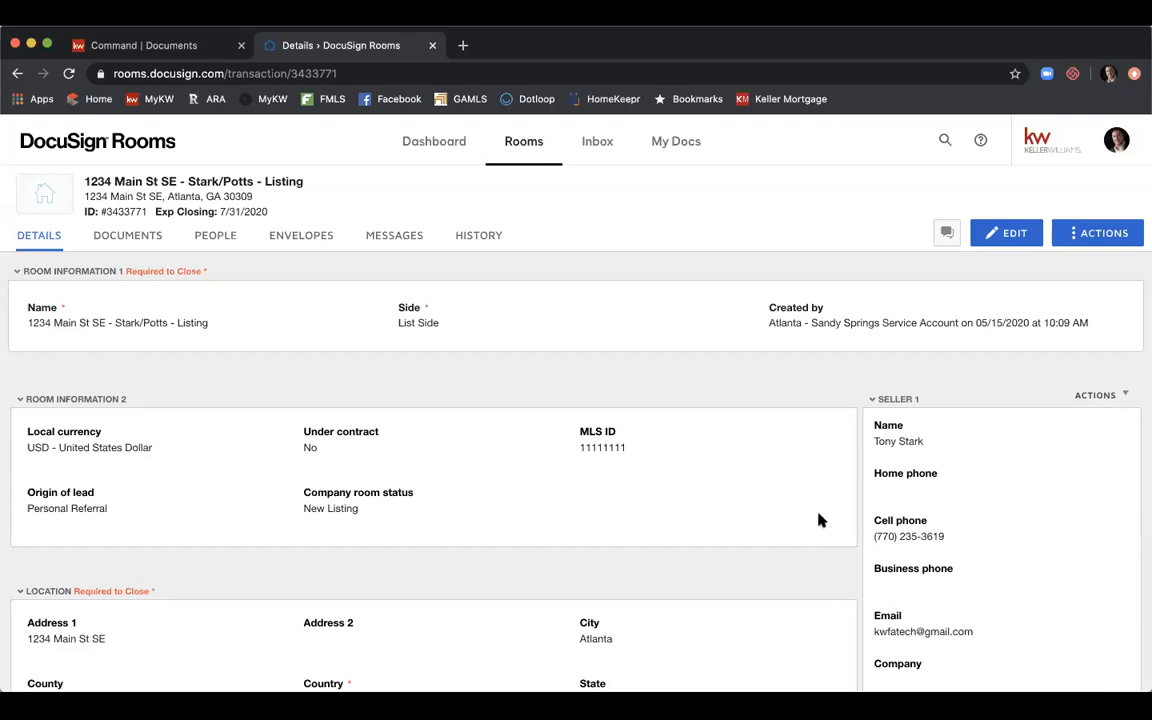
pyautogui.click(150, 245)
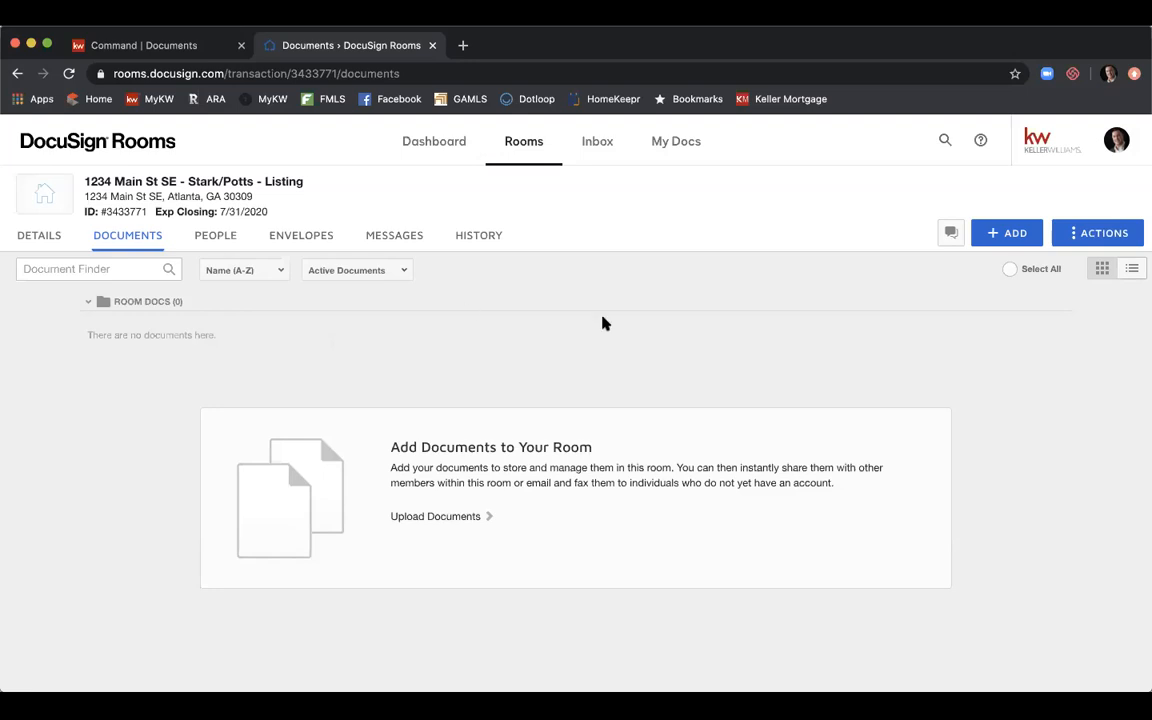
# Create a folder named 'Listing Documents' from the room's Actions menu.
pyautogui.click(1086, 243)
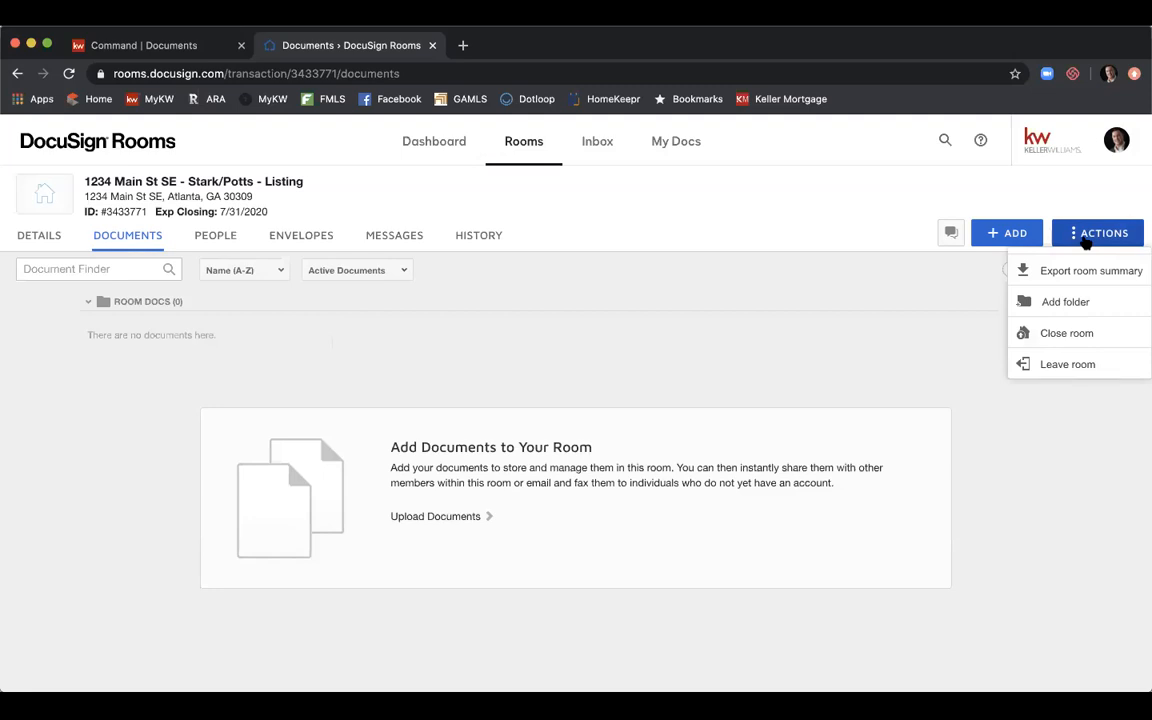
pyautogui.click(1065, 302)
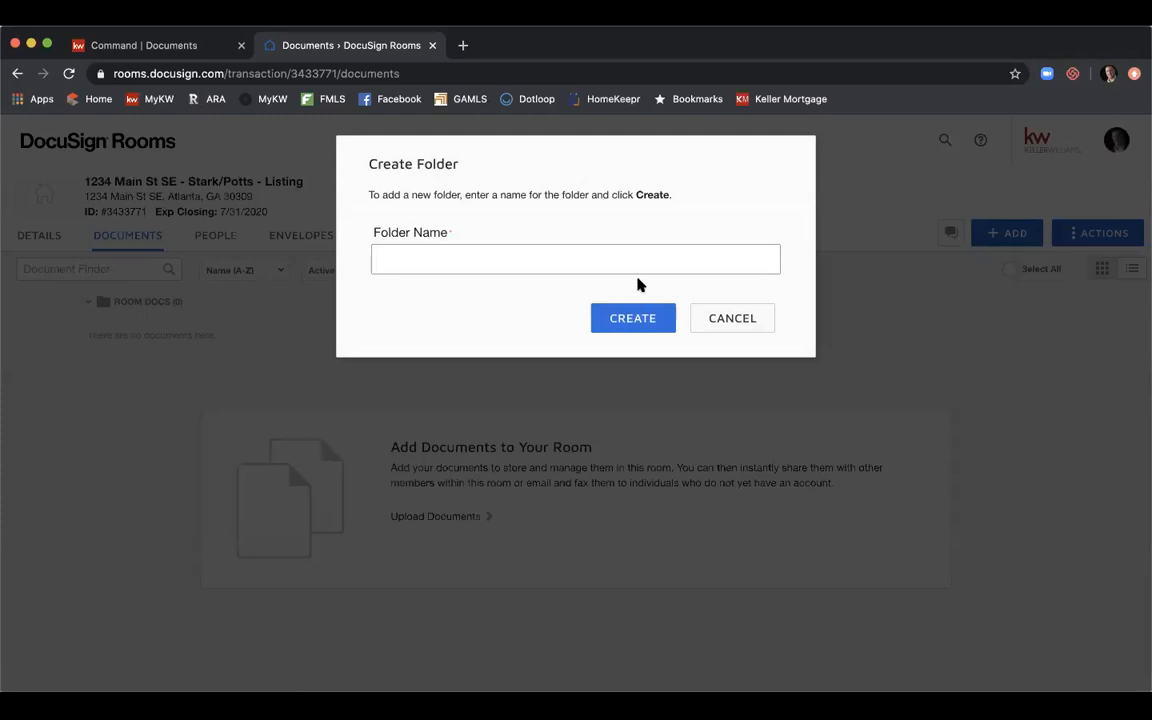
pyautogui.write('Listing Documents')
pyautogui.click(614, 320)
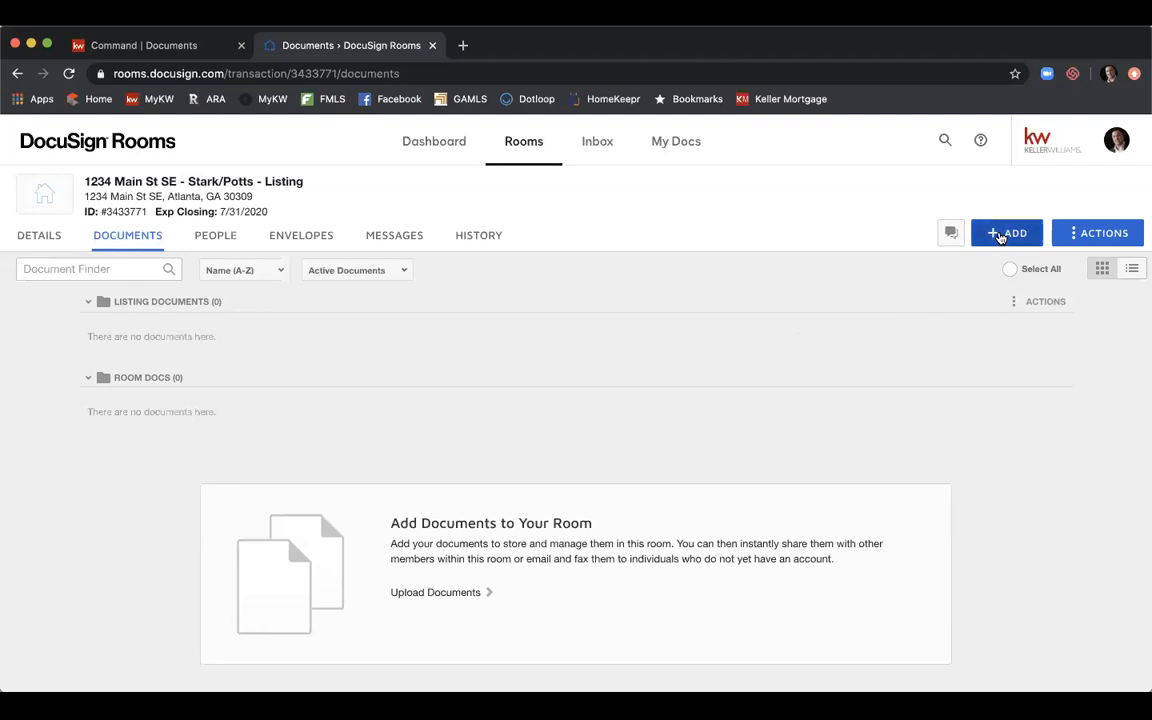
# Show the document source options under the + ADD button.
pyautogui.click(1000, 236)
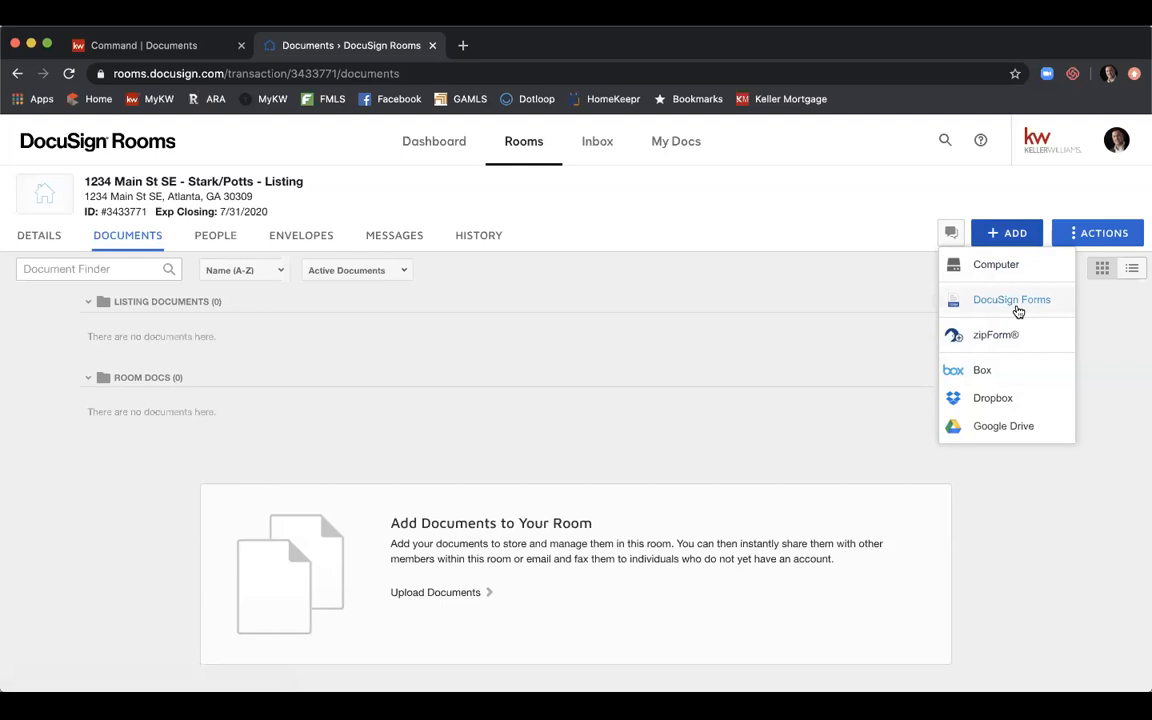
# Choose DocuSign Forms as the source to open the Add DocuSign Forms dialog.
pyautogui.click(1012, 302)
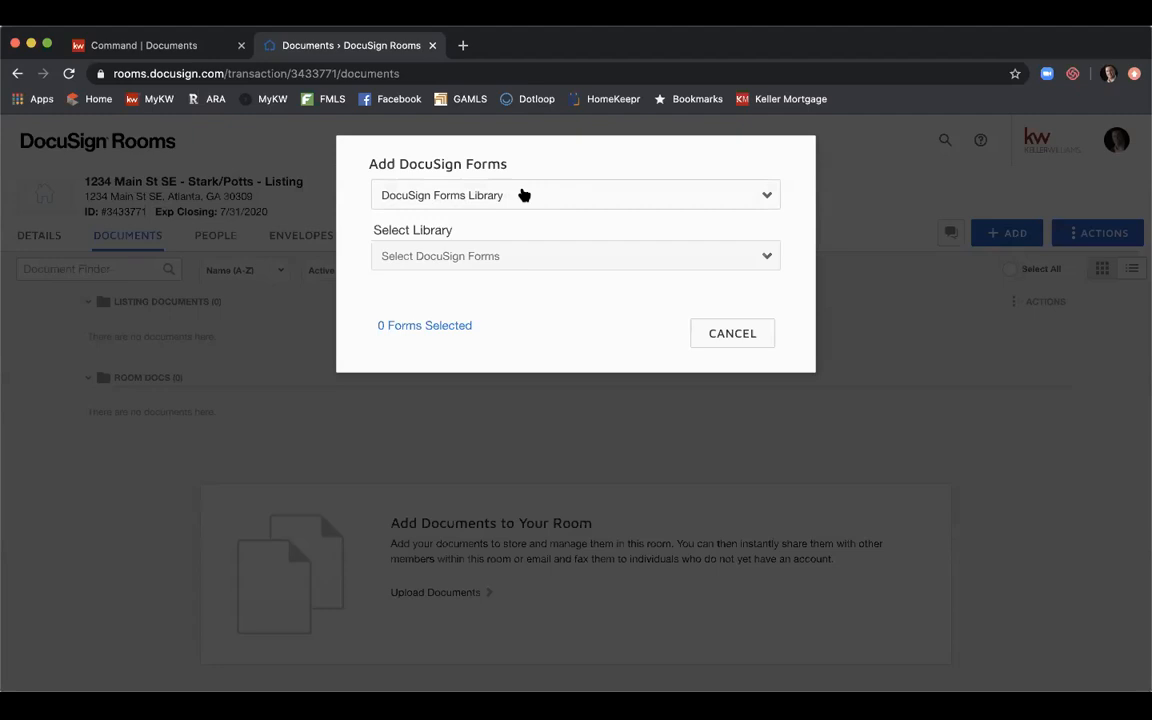
# Keep DocuSign Forms Library as the source and select the GAR - Georgia Association of Realtors library.
pyautogui.click(523, 195)
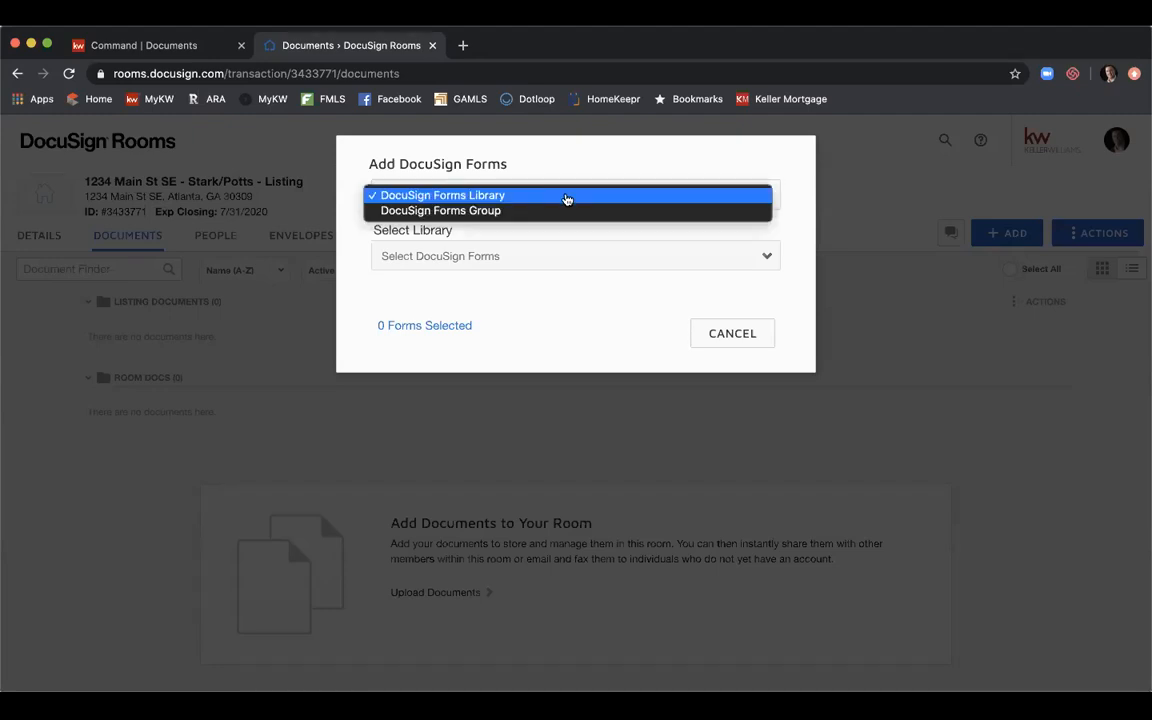
pyautogui.click(566, 198)
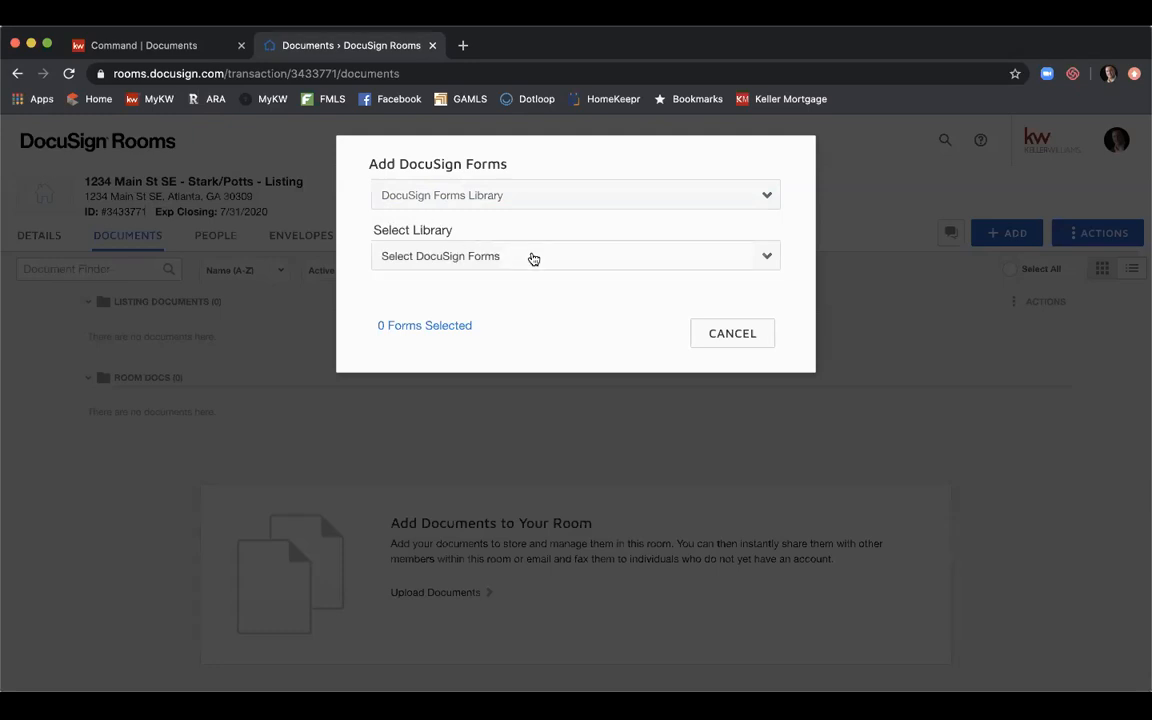
pyautogui.click(533, 257)
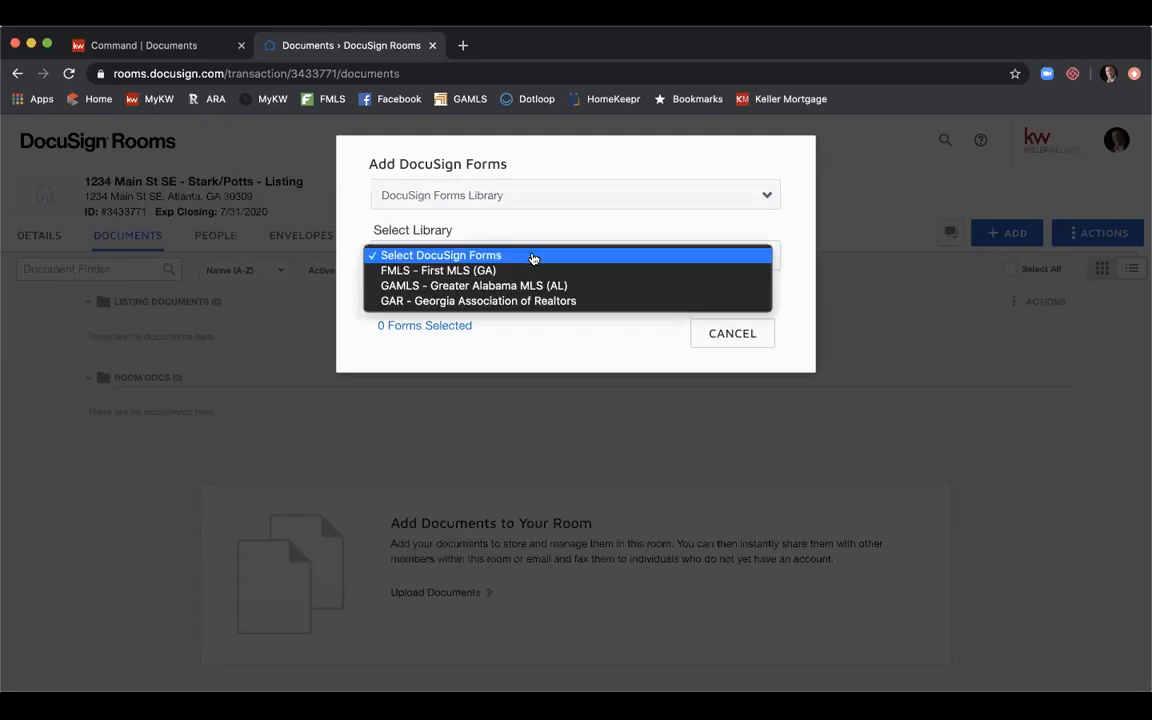
pyautogui.click(576, 302)
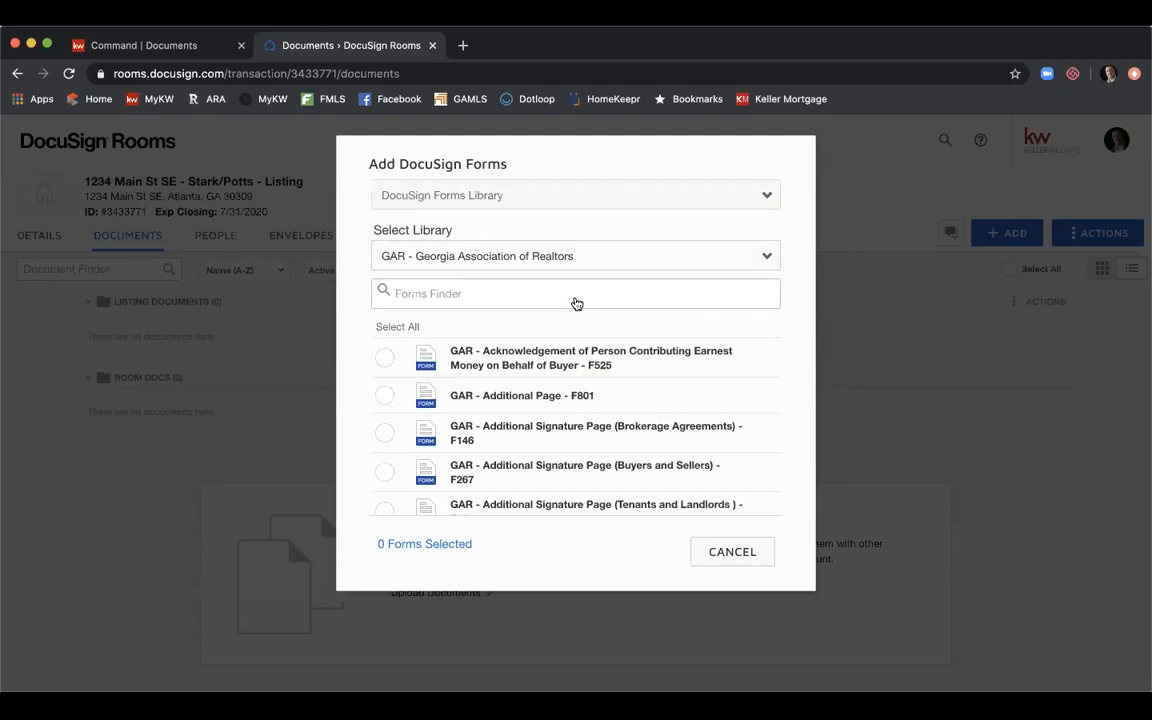
# Search the GAR forms for 'Listing Agreement' and scroll the results to the Exclusive Seller F101 form.
pyautogui.click(572, 287)
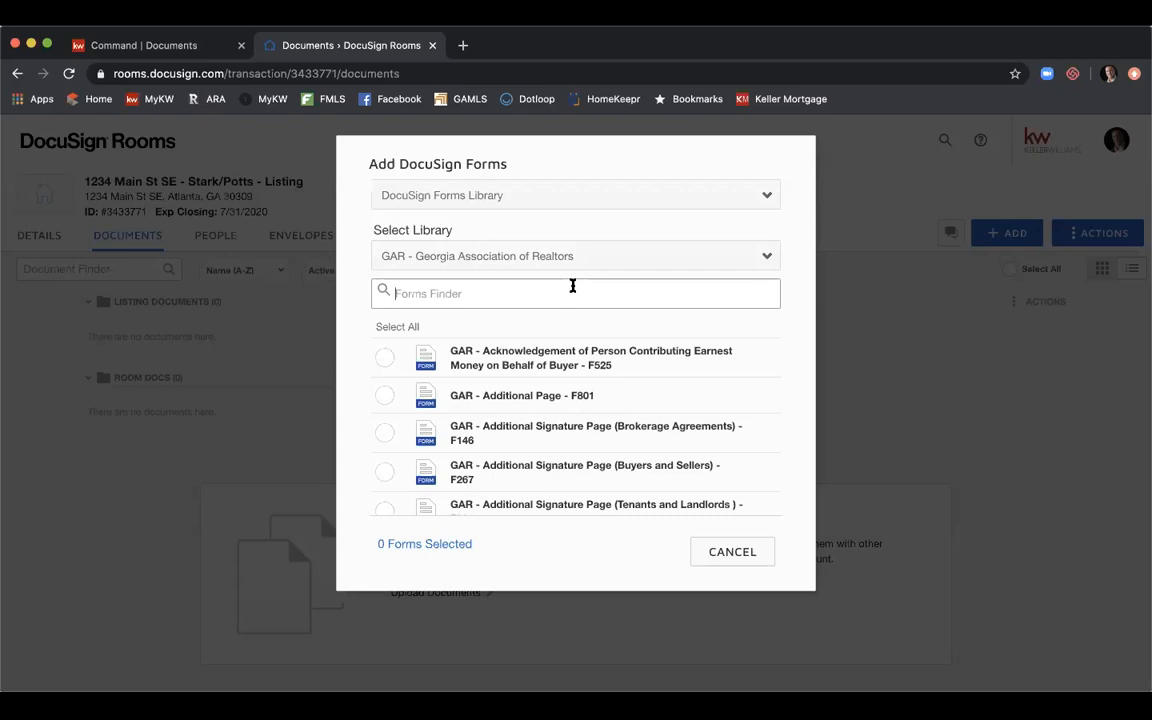
pyautogui.click(572, 292)
pyautogui.write('Excl')
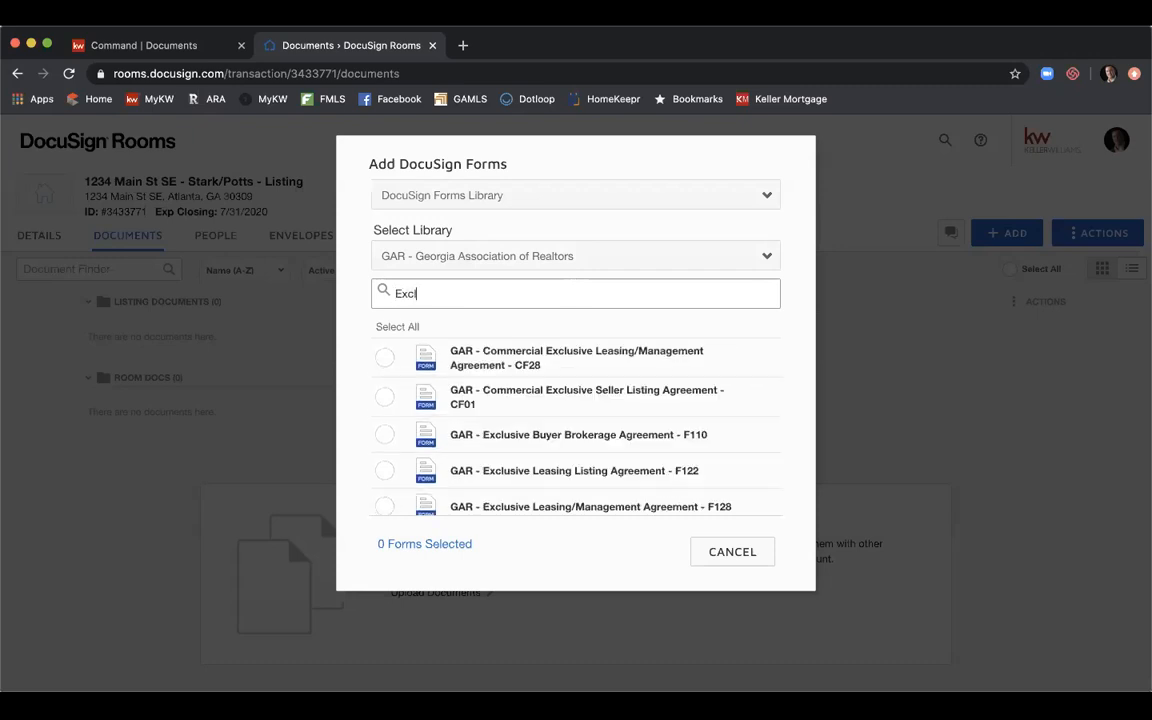
pyautogui.write('usive Lis')
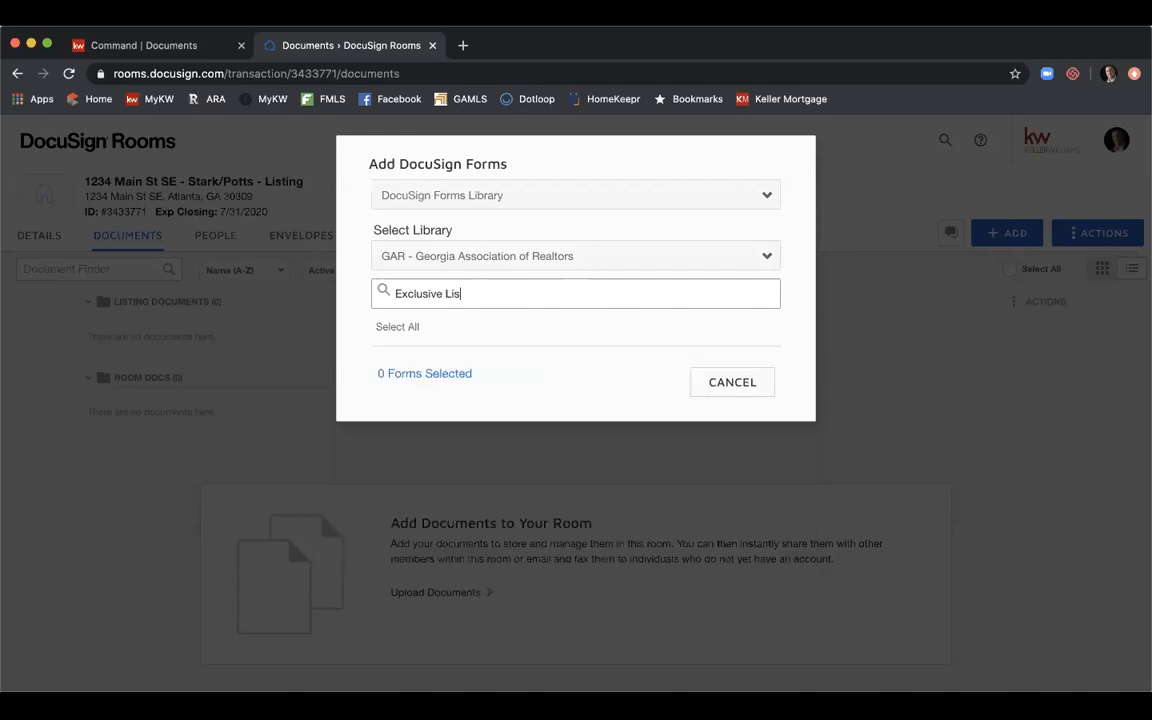
pyautogui.press('BackSpace')
pyautogui.press('BackSpace')
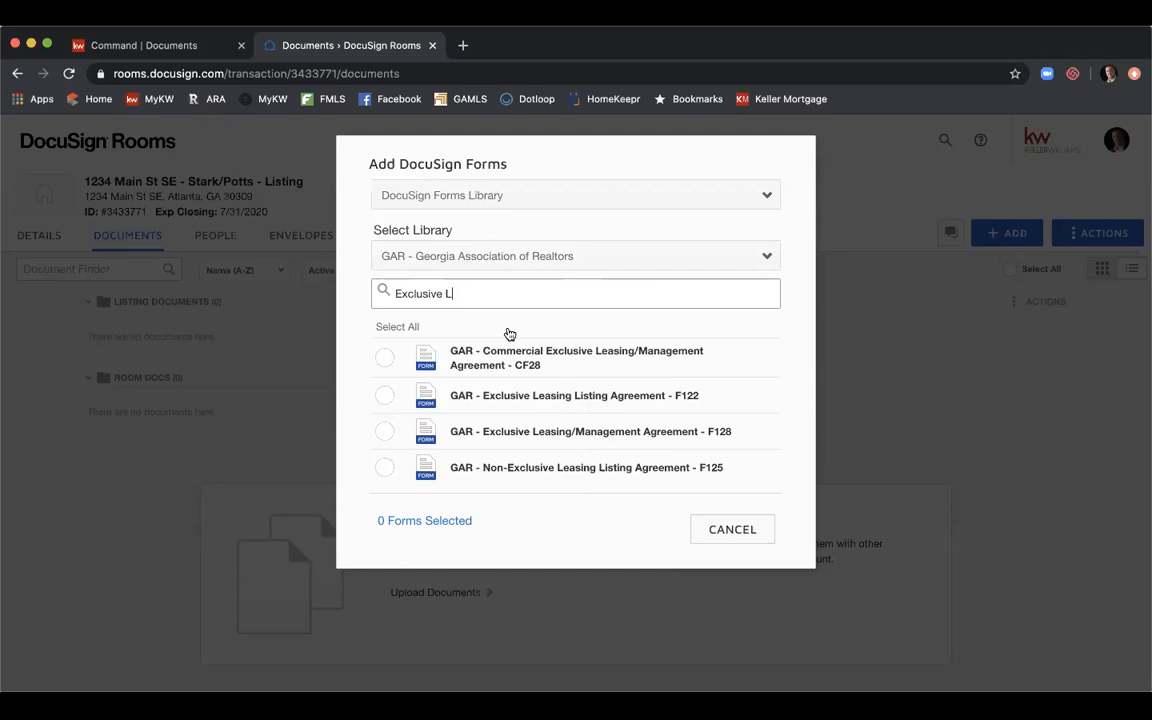
pyautogui.press('BackSpace')
pyautogui.press('BackSpace')
pyautogui.press('BackSpace')
pyautogui.press('BackSpace')
pyautogui.press('BackSpace')
pyautogui.press('BackSpace')
pyautogui.press('BackSpace')
pyautogui.press('BackSpace')
pyautogui.press('BackSpace')
pyautogui.press('BackSpace')
pyautogui.press('BackSpace')
pyautogui.write('Listing Agre')
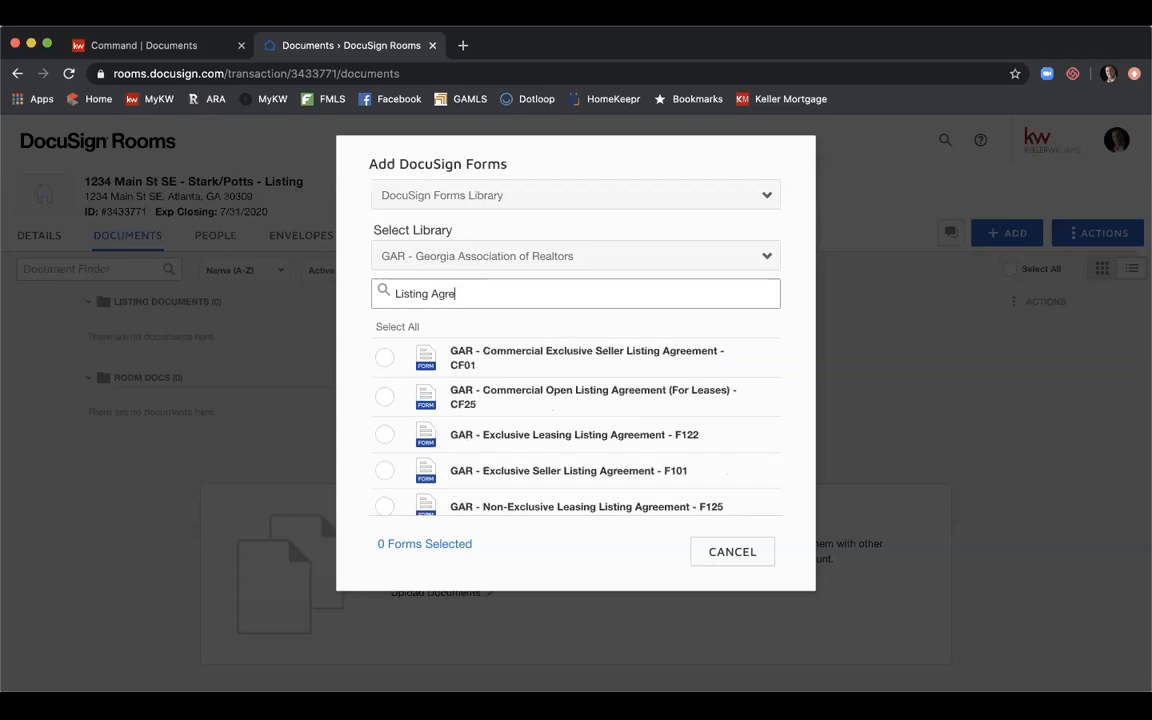
pyautogui.write('ement')
pyautogui.scroll(-2, 648, 361)
pyautogui.scroll(-1, 648, 361)
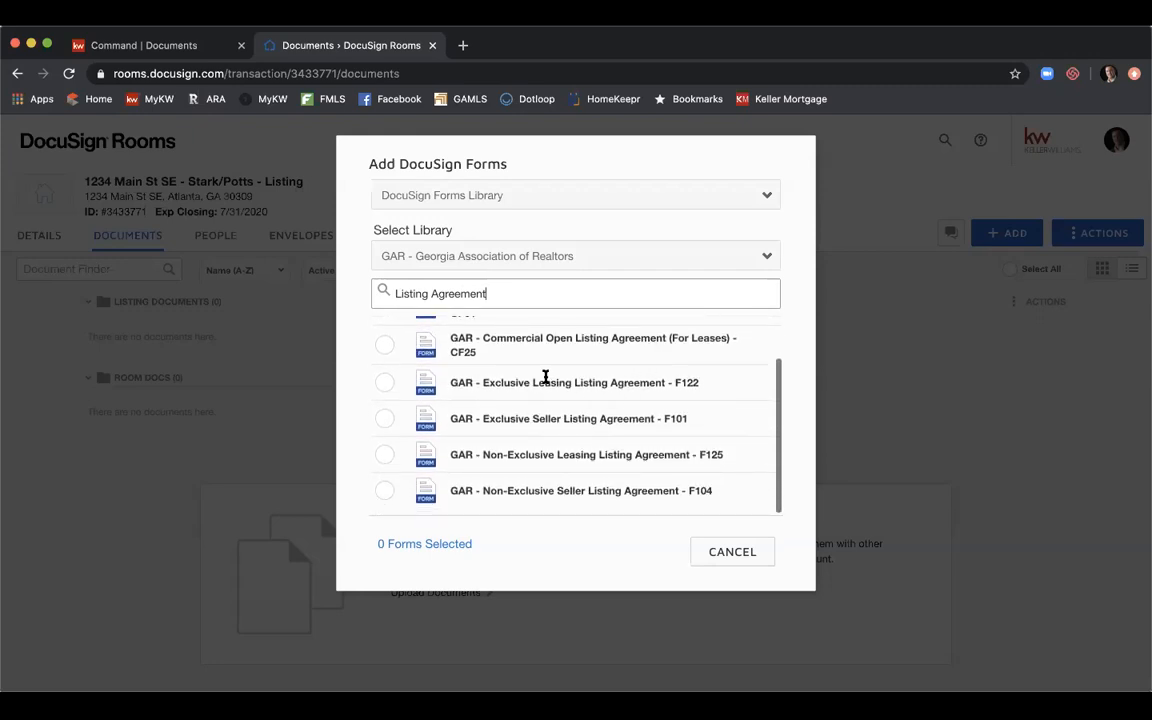
pyautogui.scroll(3, 545, 378)
pyautogui.scroll(-3, 545, 383)
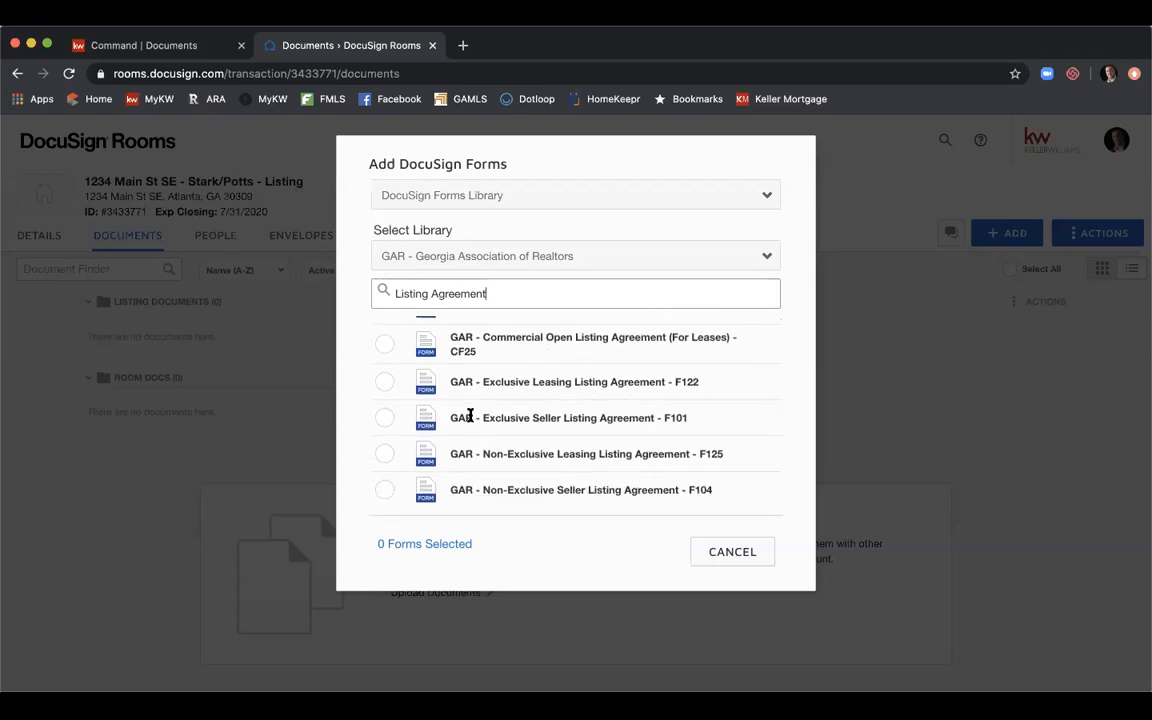
# Check Exclusive Seller Listing Agreement F101, then search 'Communi' and check Community Association Fees F322.
pyautogui.click(385, 418)
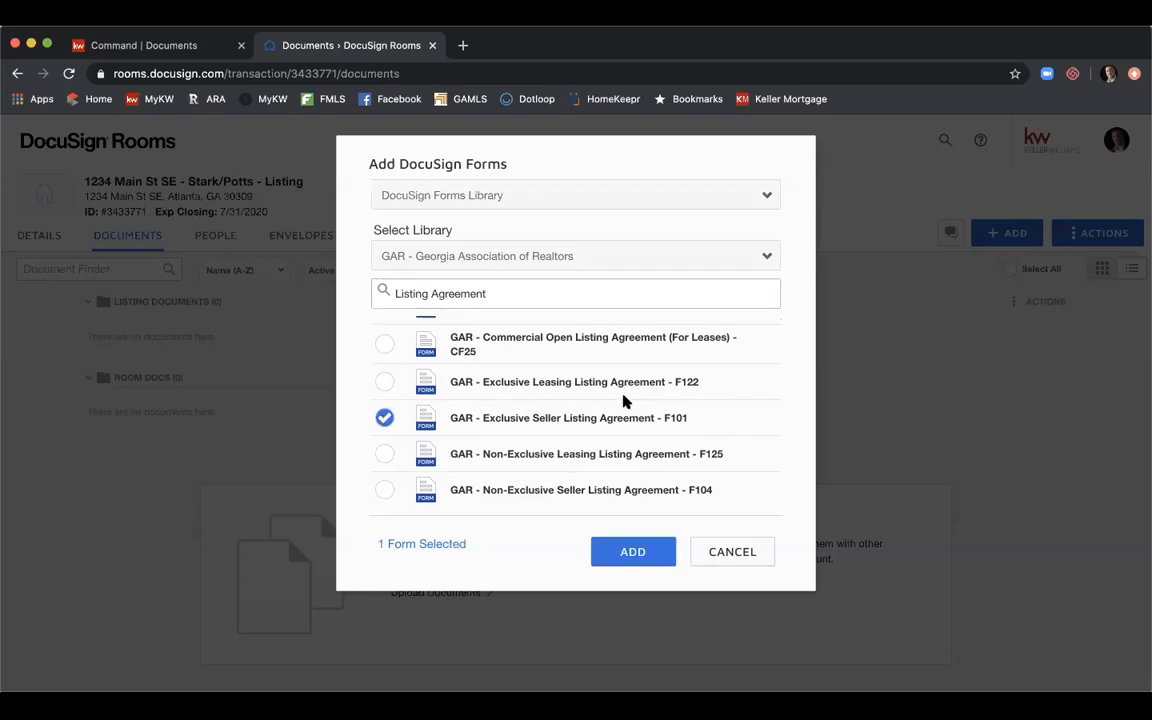
pyautogui.doubleClick(537, 294)
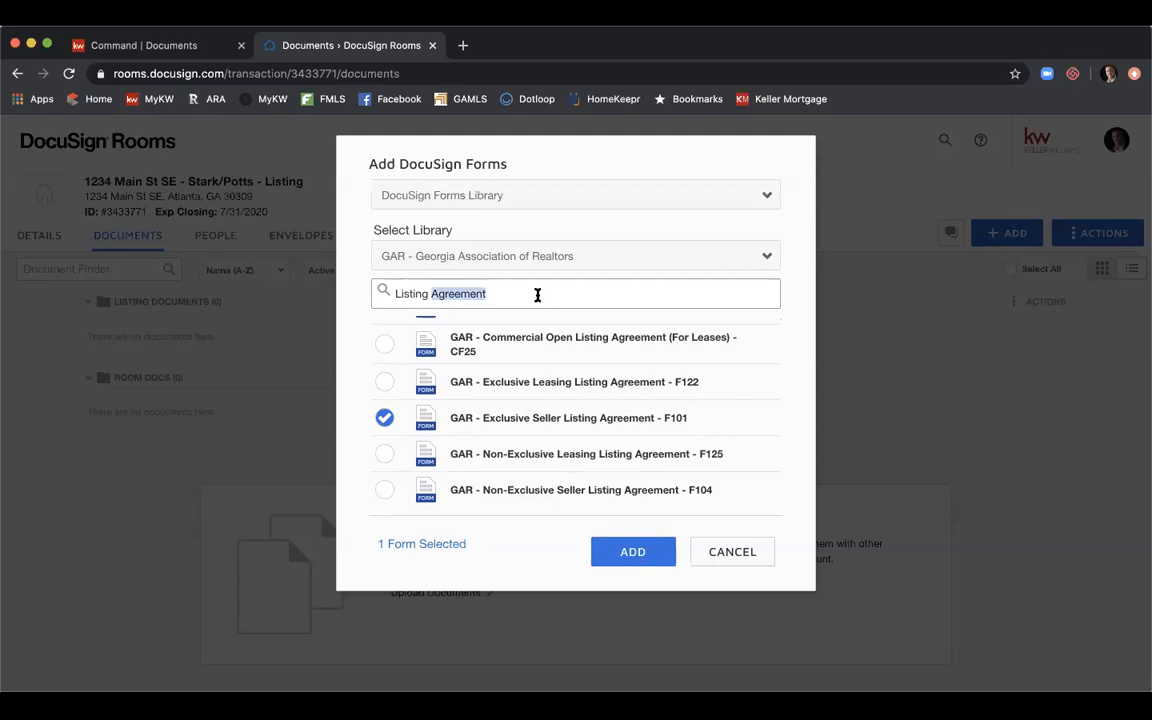
pyautogui.click(537, 294)
pyautogui.write('g')
pyautogui.press('BackSpace')
pyautogui.write('Communi')
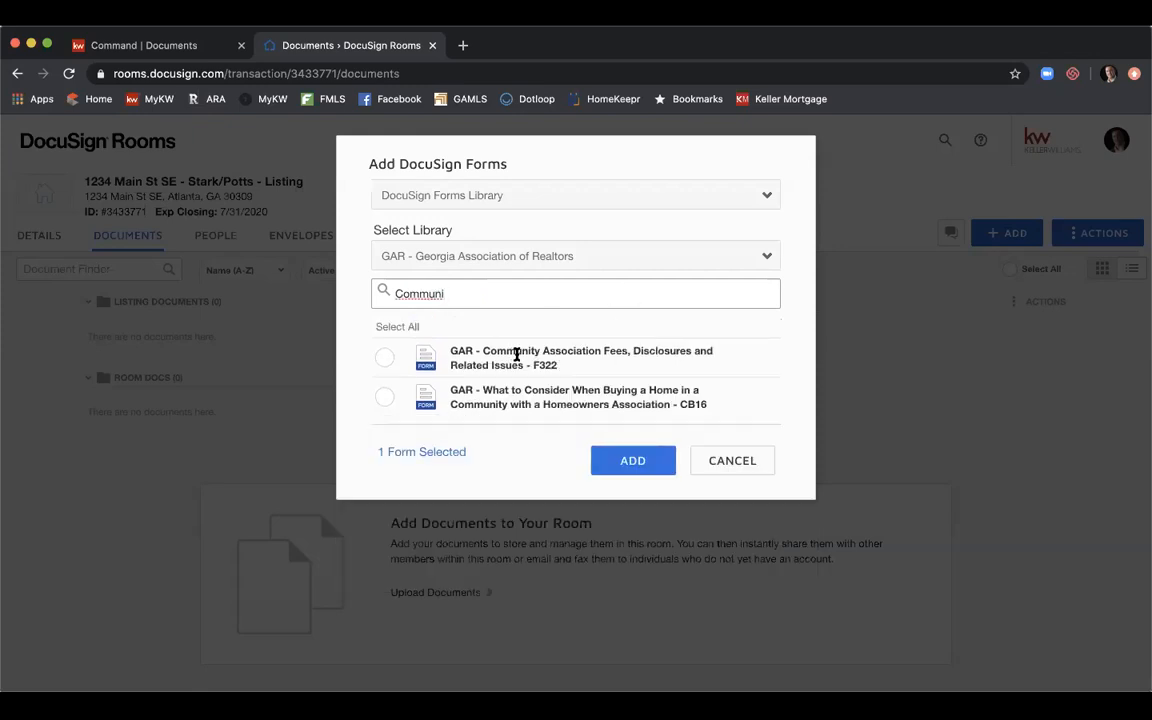
pyautogui.click(384, 358)
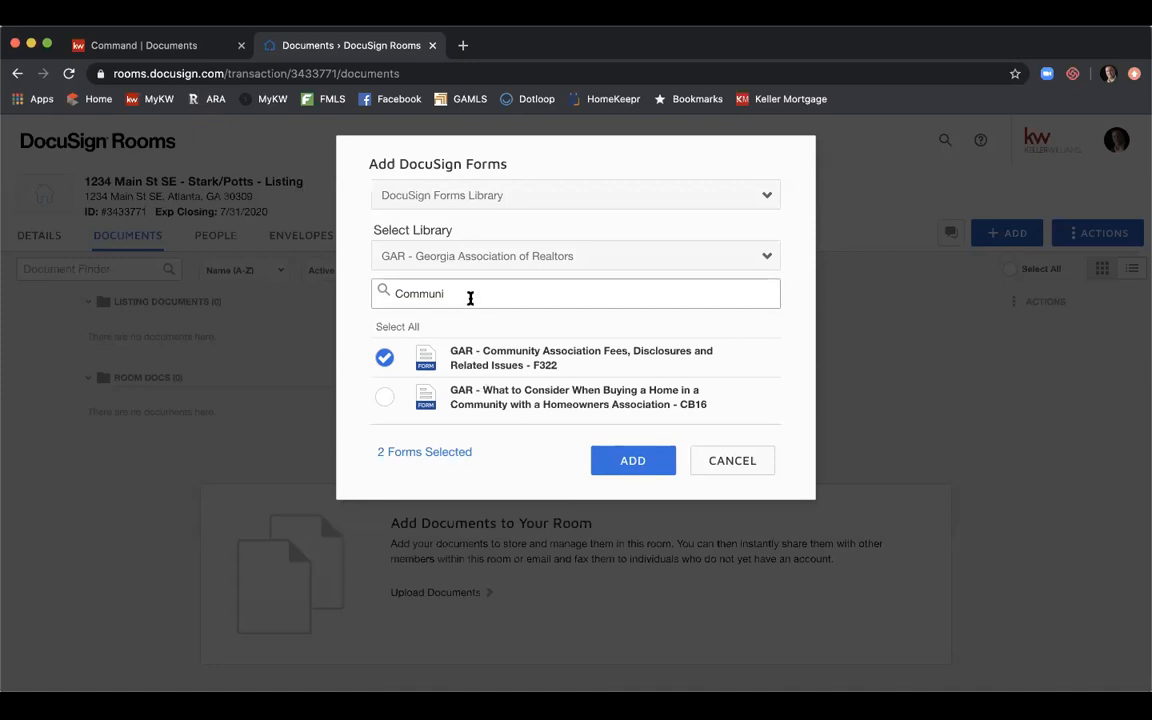
# Search 'f201' and check the Purchase and Sale Agreement F201 form.
pyautogui.doubleClick(470, 297)
pyautogui.write('Purchase ')
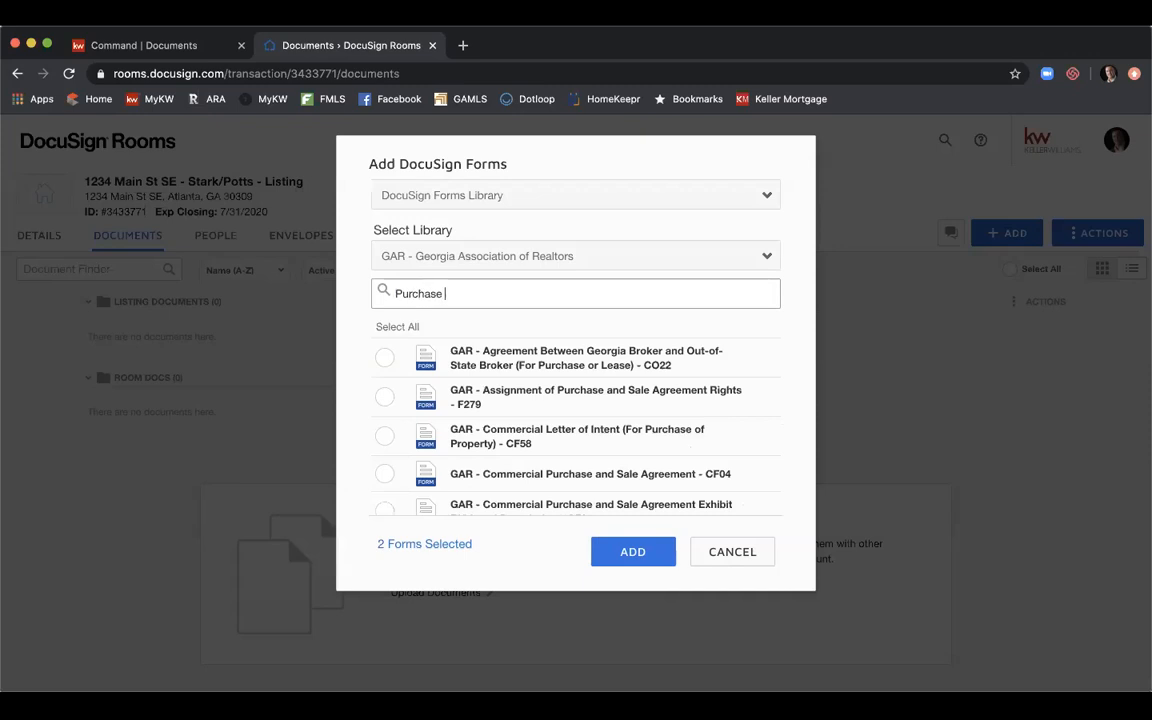
pyautogui.write('&')
pyautogui.press('BackSpace')
pyautogui.press('BackSpace')
pyautogui.doubleClick(500, 297)
pyautogui.write('f201')
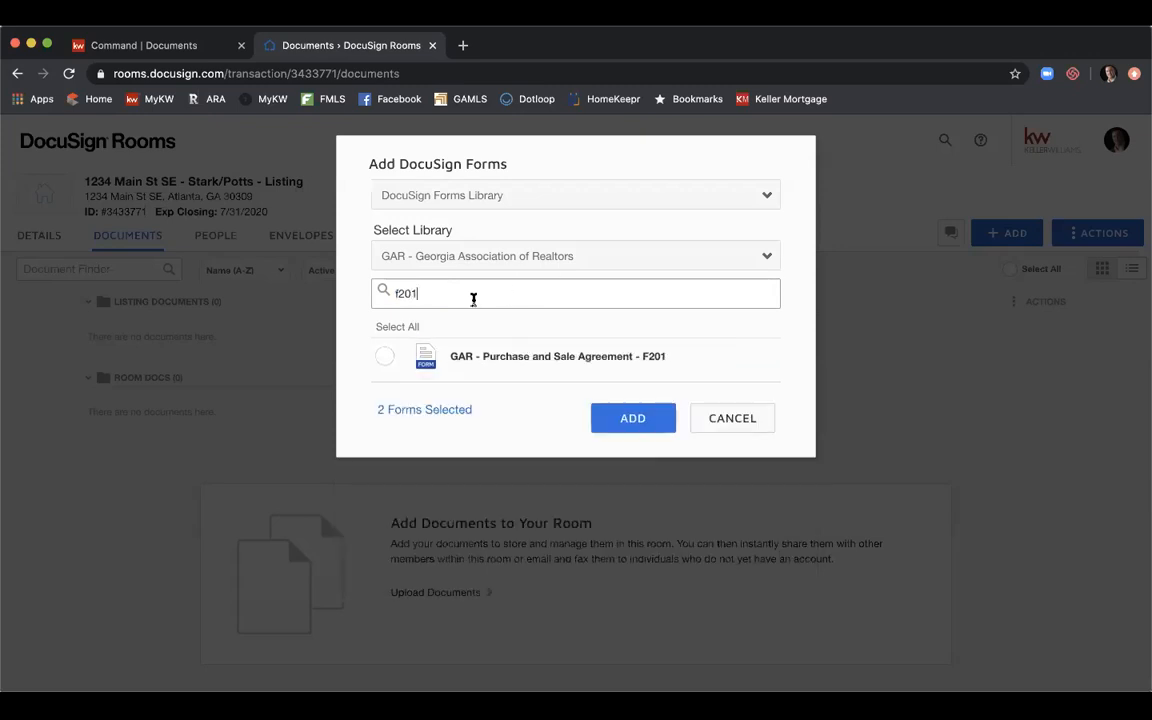
pyautogui.click(386, 356)
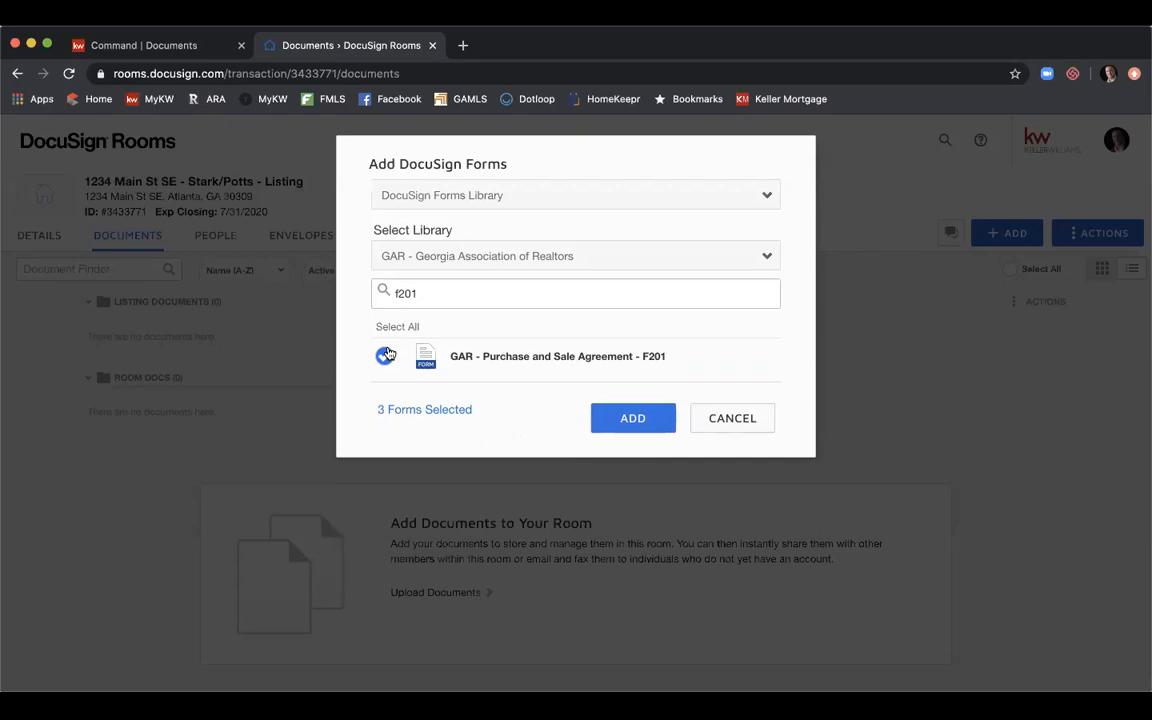
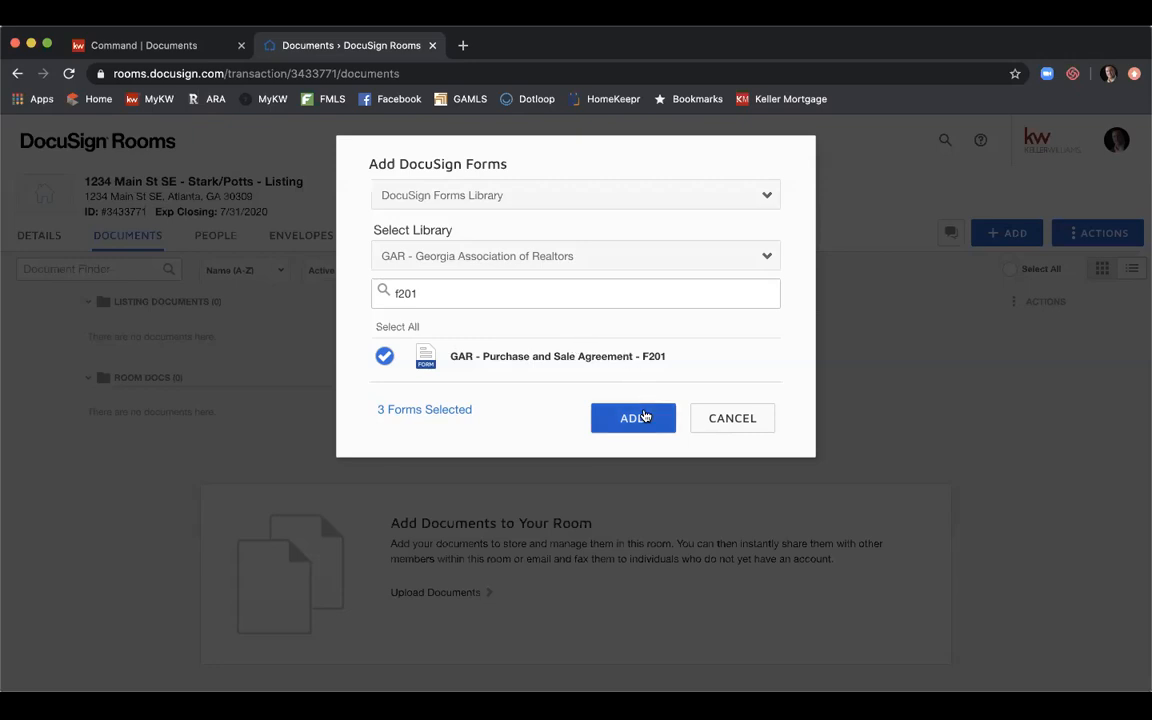
# Add the three selected forms, F322, F101 and F201, to the room's Room Docs.
pyautogui.click(640, 417)
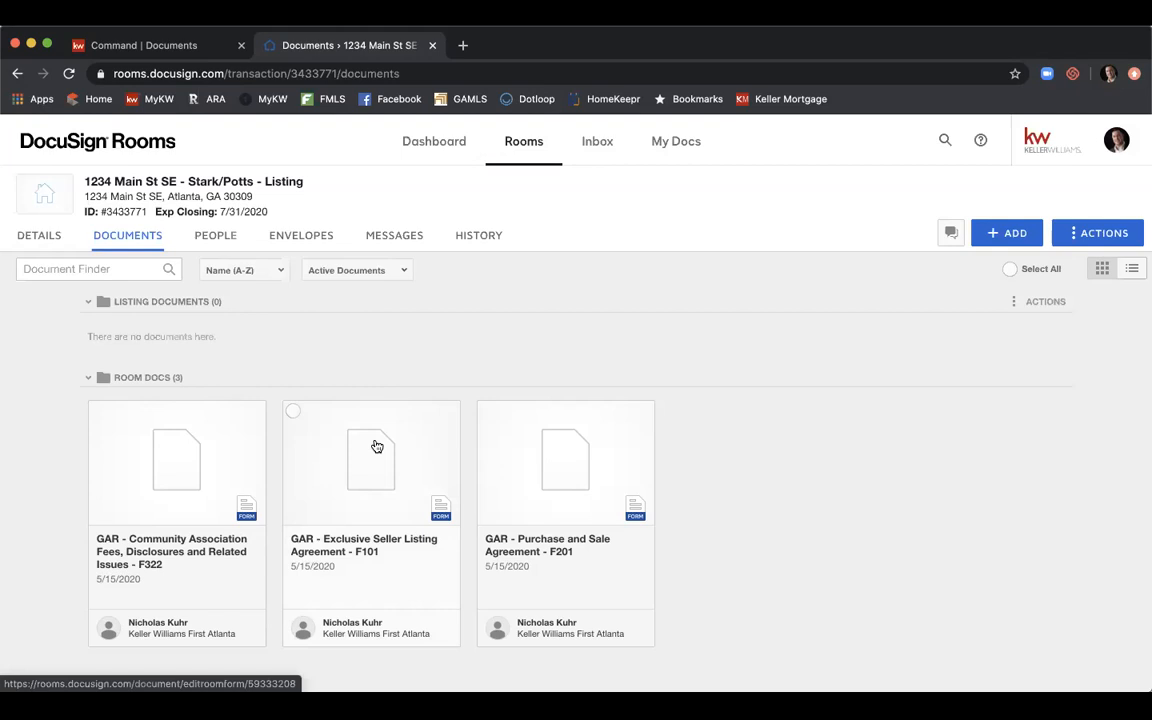
# Select the F101 and F322 forms and move both into this room's Listing Documents folder.
pyautogui.click(293, 411)
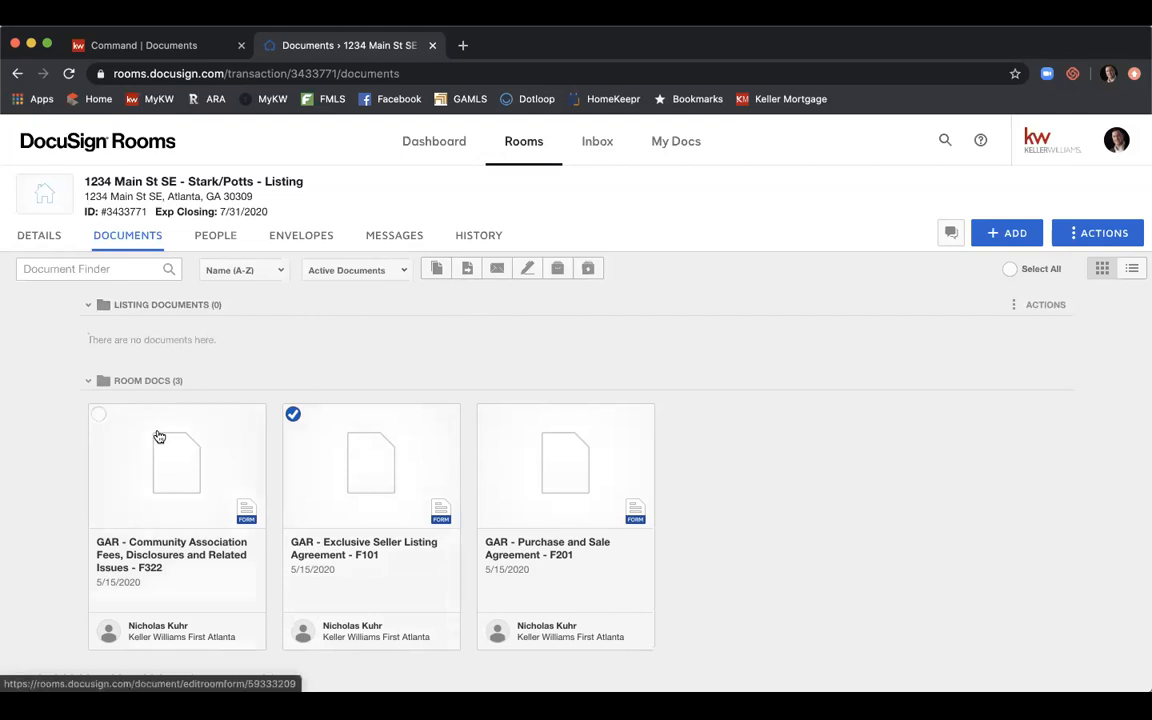
pyautogui.click(99, 414)
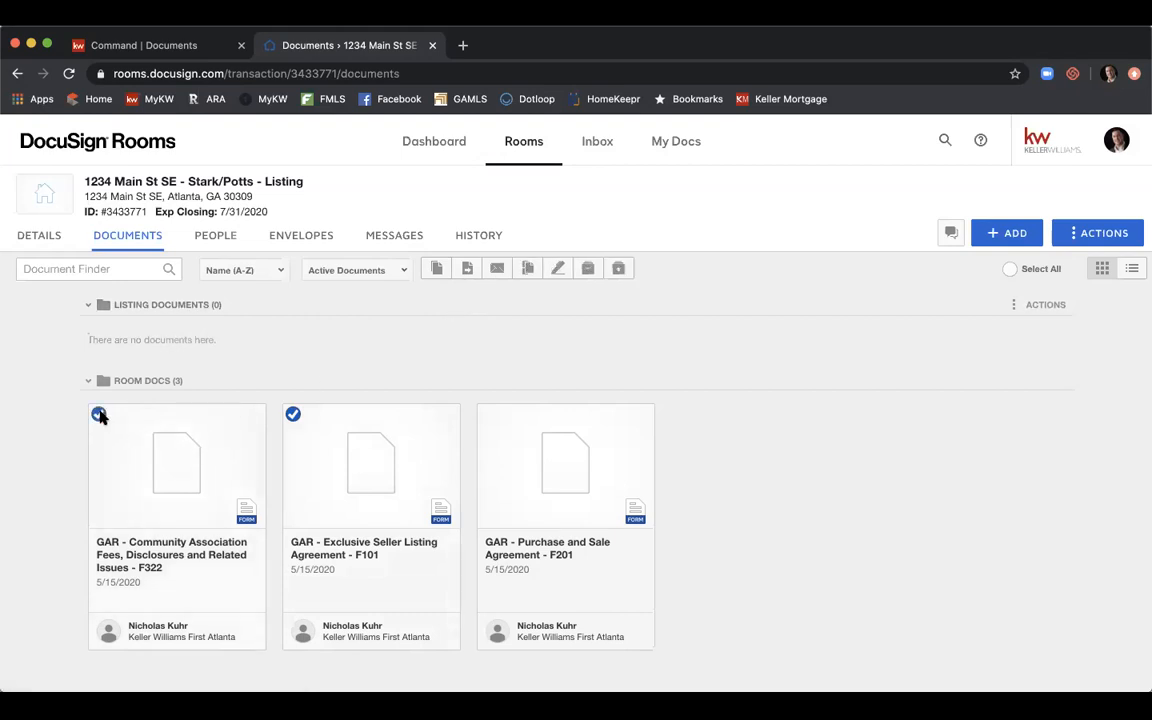
pyautogui.click(465, 268)
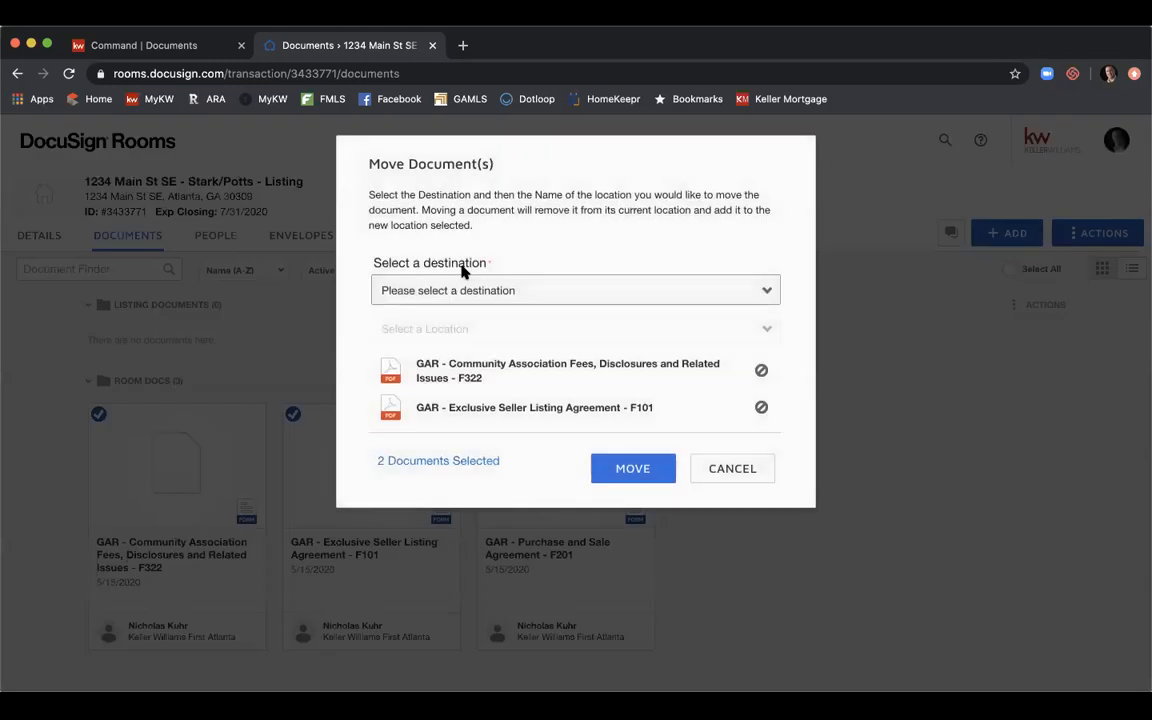
pyautogui.click(496, 289)
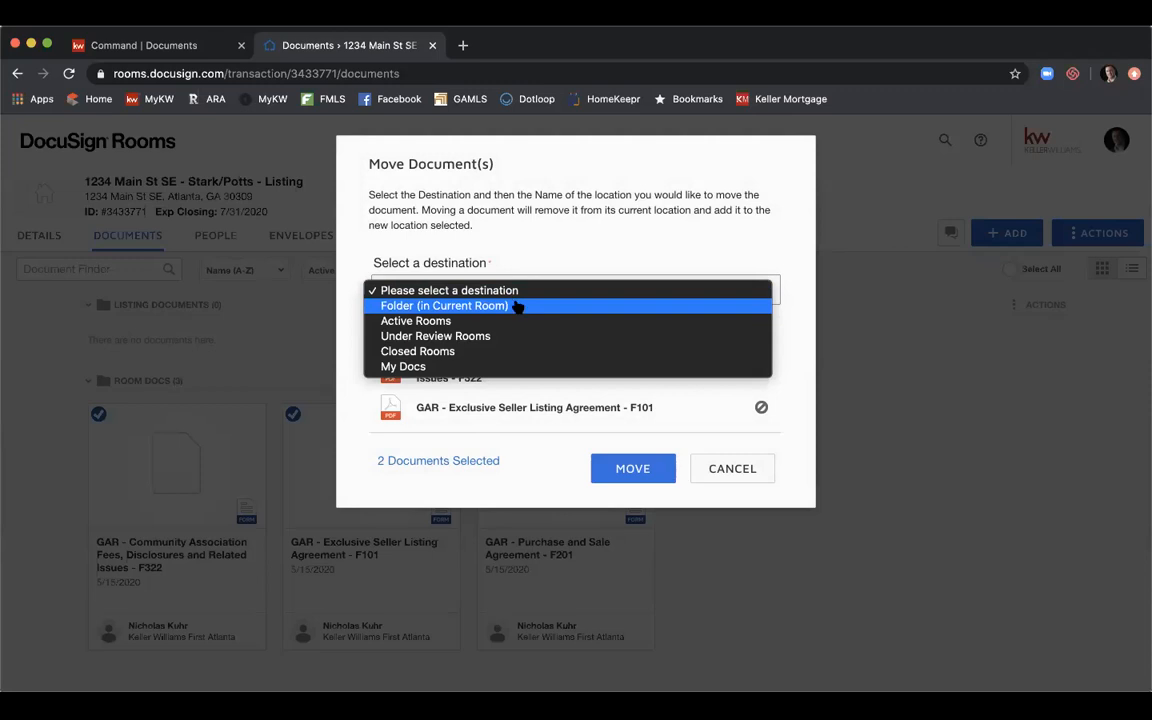
pyautogui.click(517, 306)
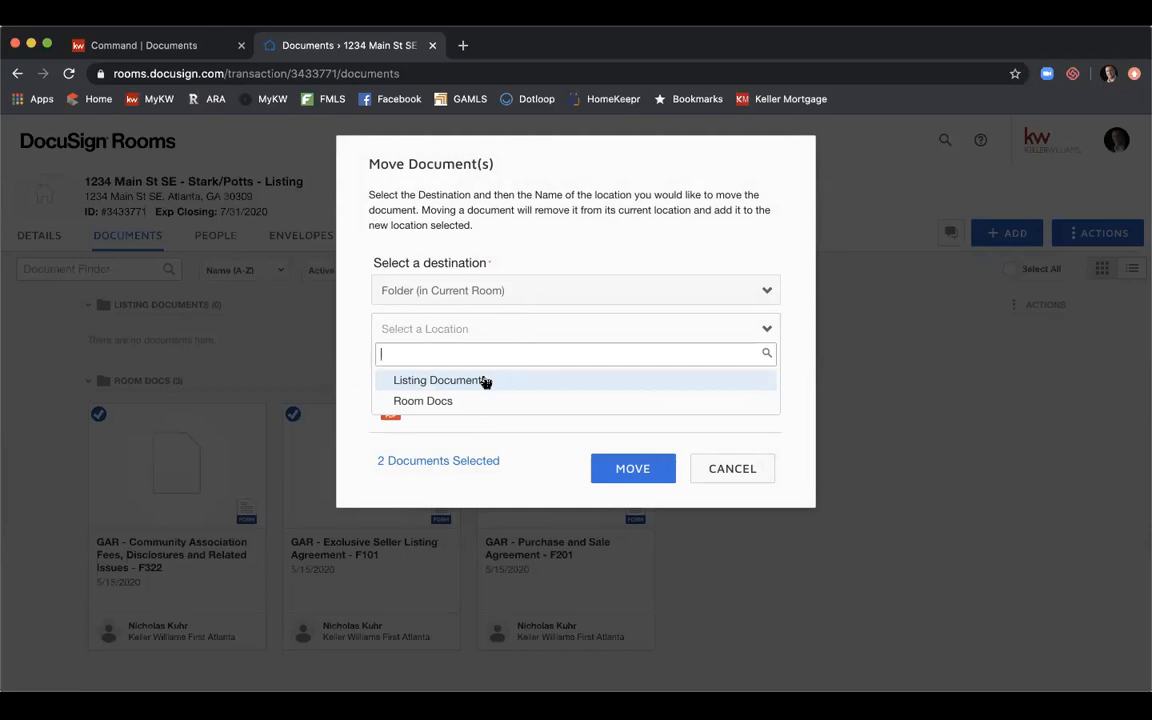
pyautogui.click(484, 381)
pyautogui.click(611, 467)
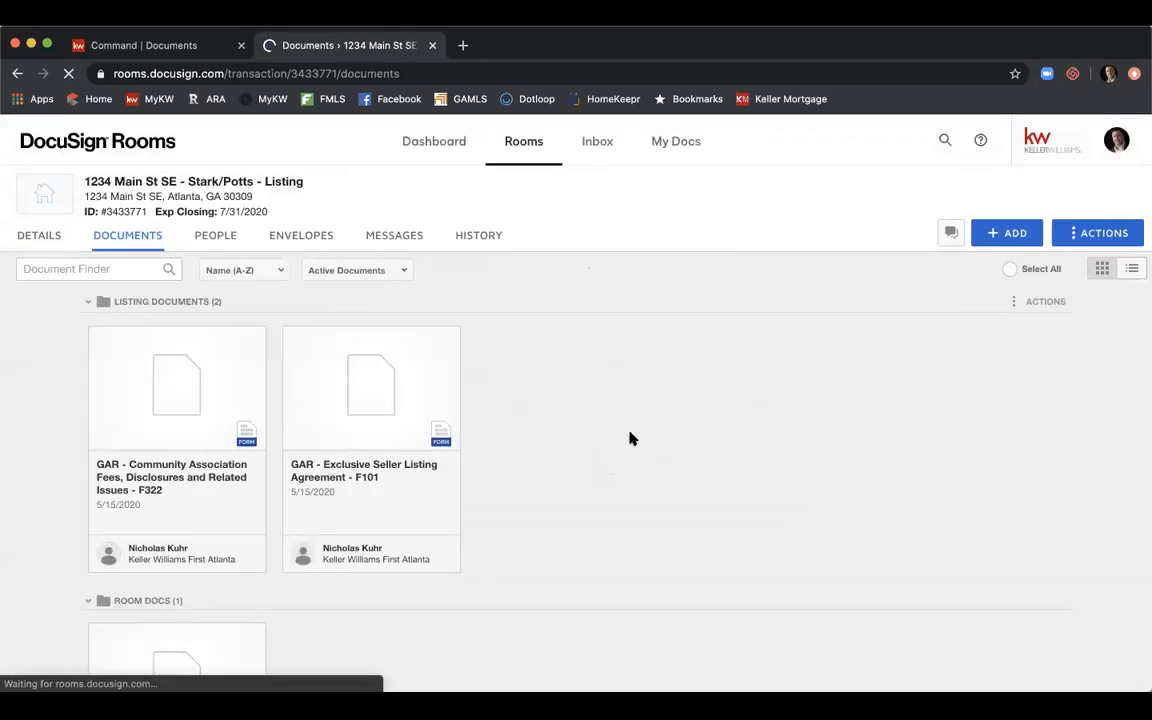
pyautogui.scroll(-2, 630, 438)
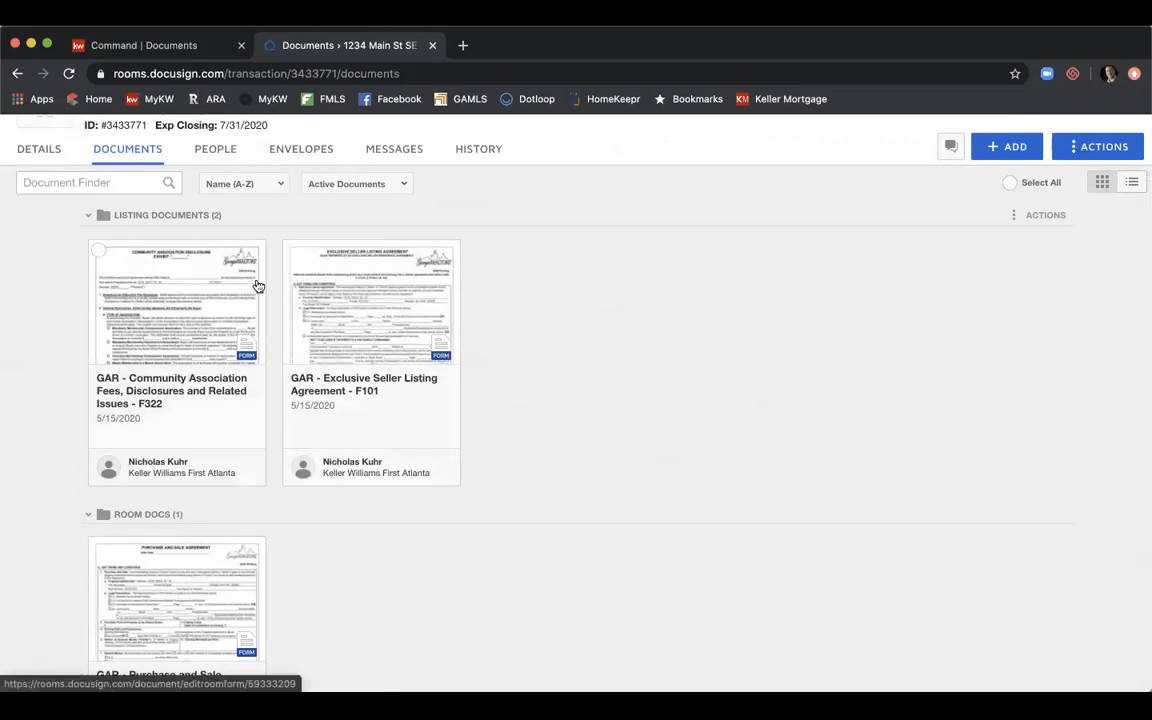
pyautogui.scroll(-4, 598, 280)
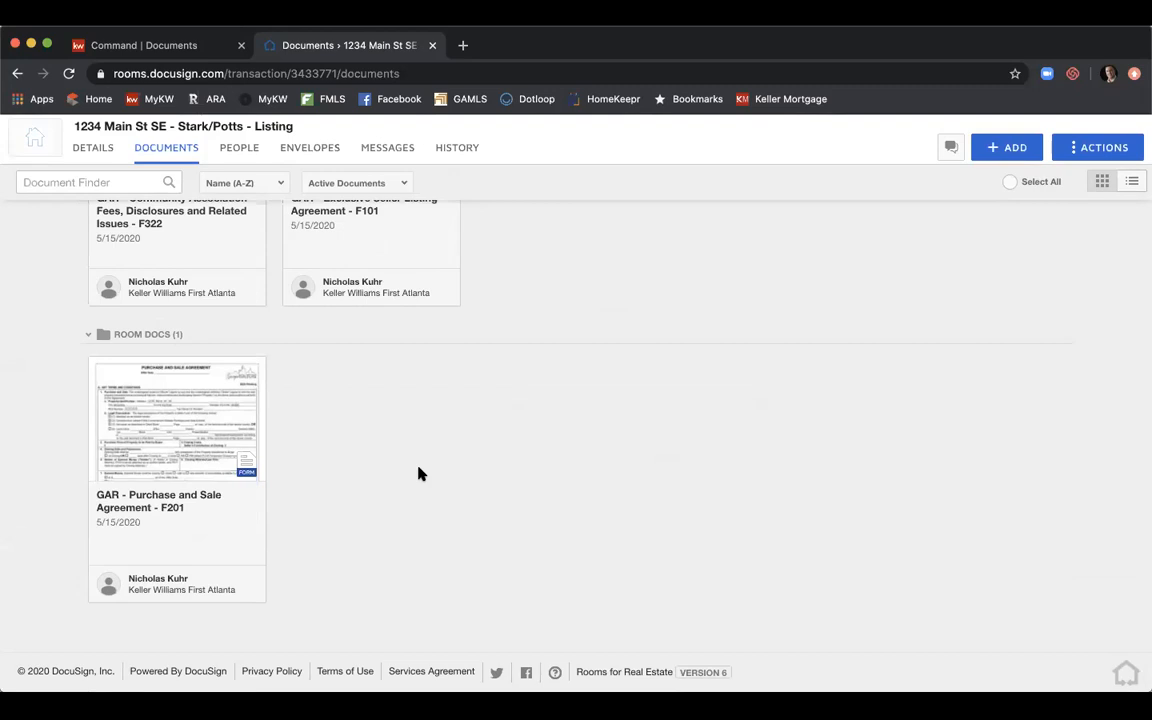
pyautogui.scroll(4, 419, 474)
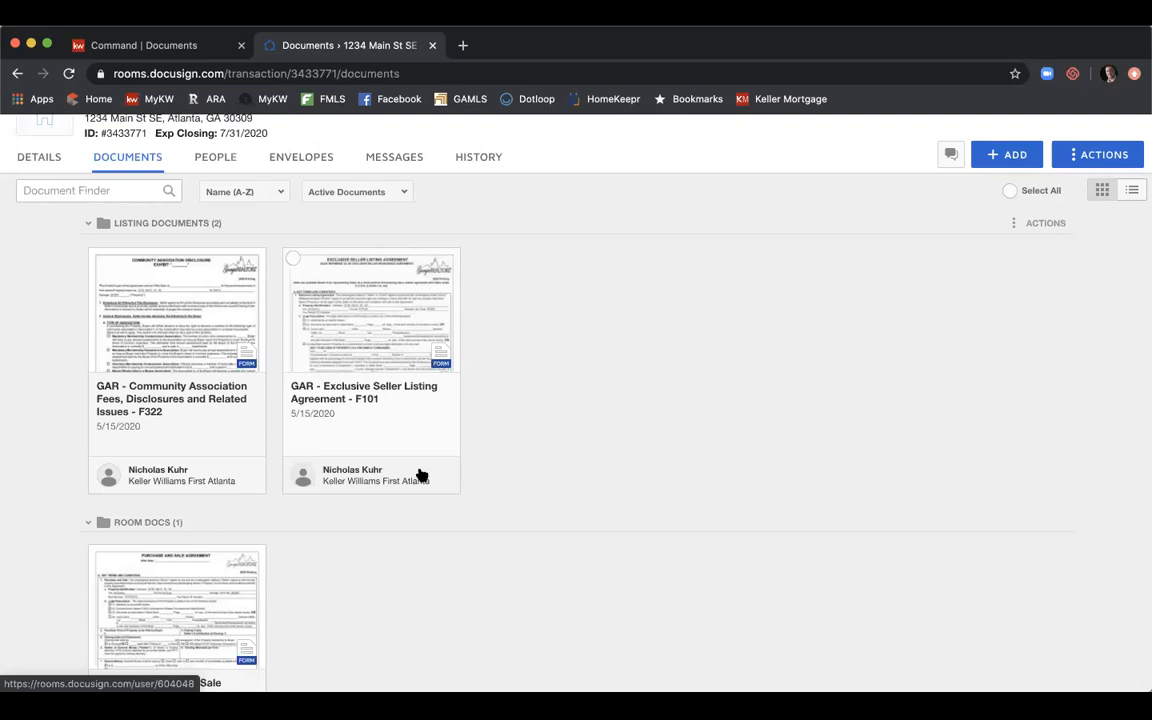
# Open the Exclusive Seller Listing Agreement F101 and scroll through its pre-filled property details.
pyautogui.click(353, 320)
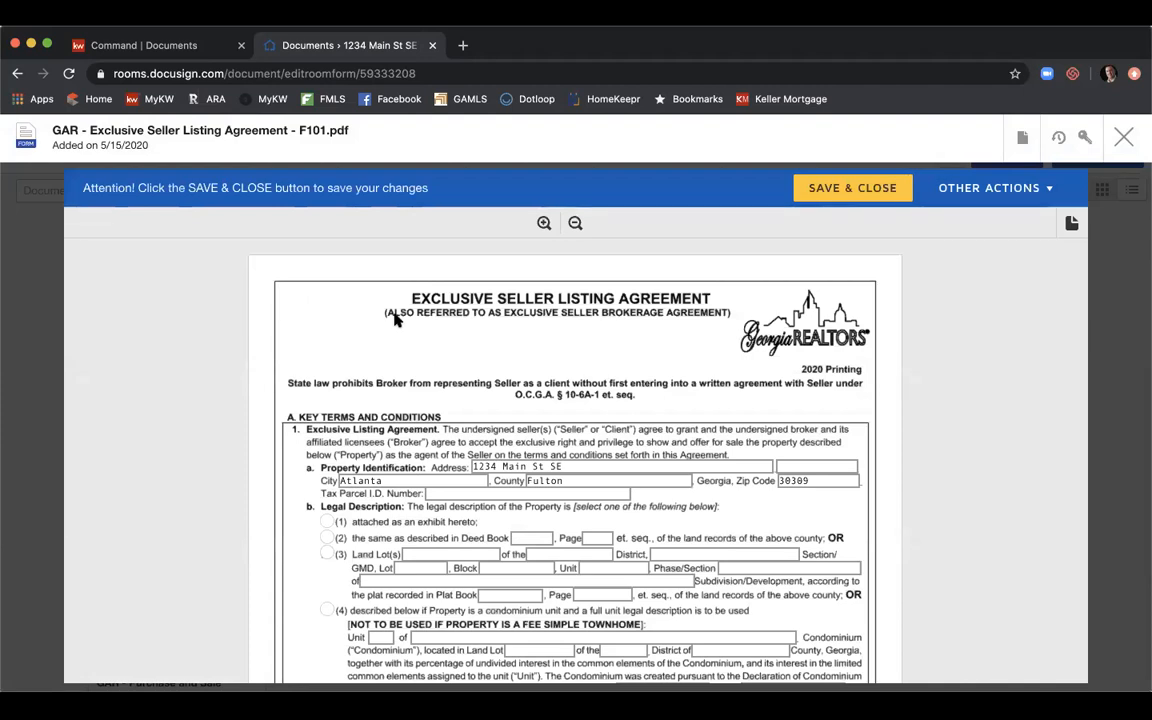
pyautogui.scroll(-2, 585, 342)
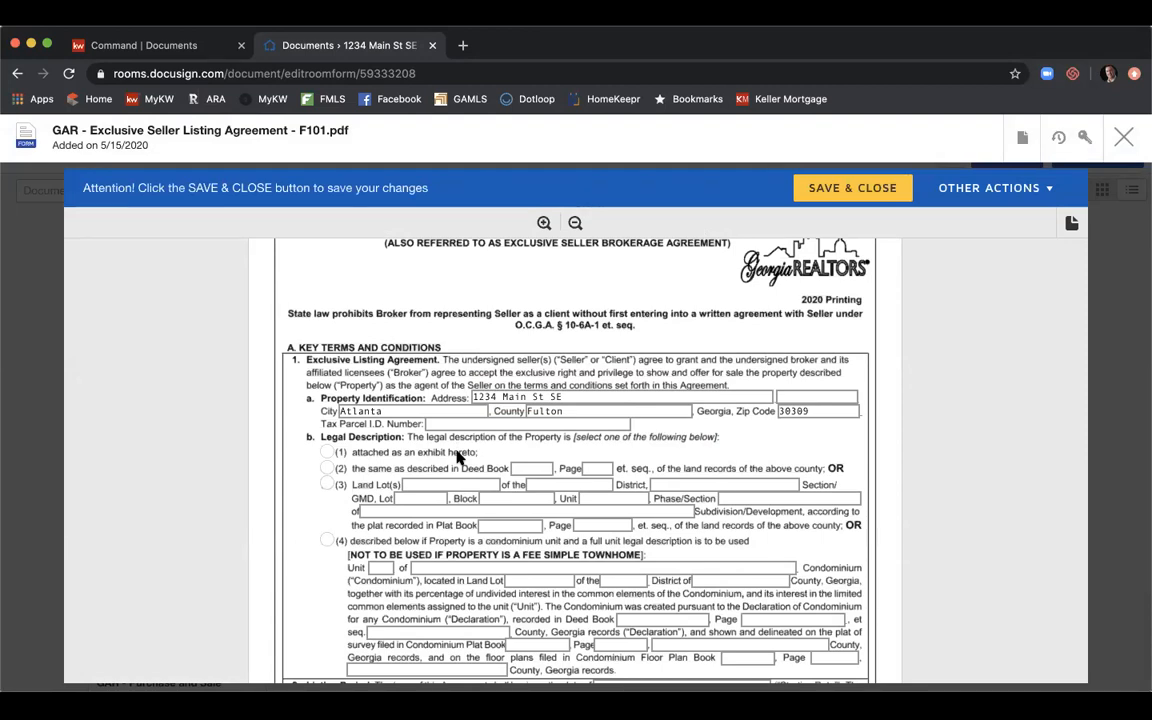
pyautogui.scroll(-1, 458, 456)
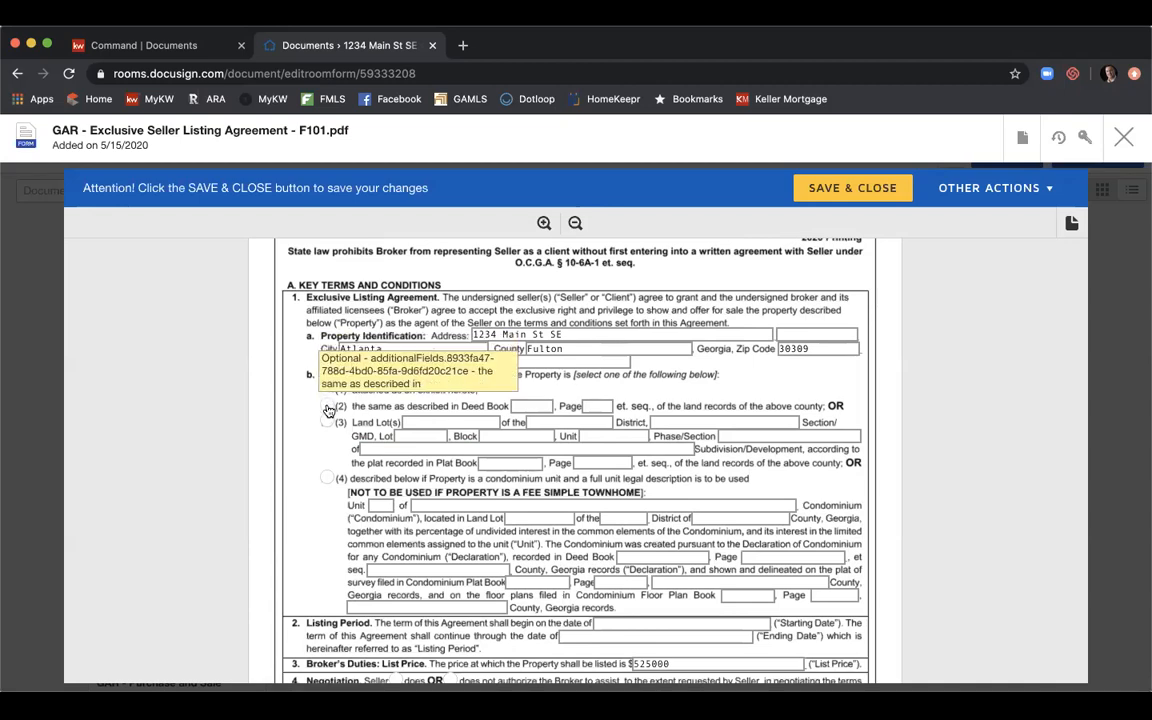
# Choose the deed book legal description with Deed Book 12345, Page 123.
pyautogui.click(327, 406)
pyautogui.click(522, 405)
pyautogui.write('12345')
pyautogui.press('Tab')
pyautogui.write('123')
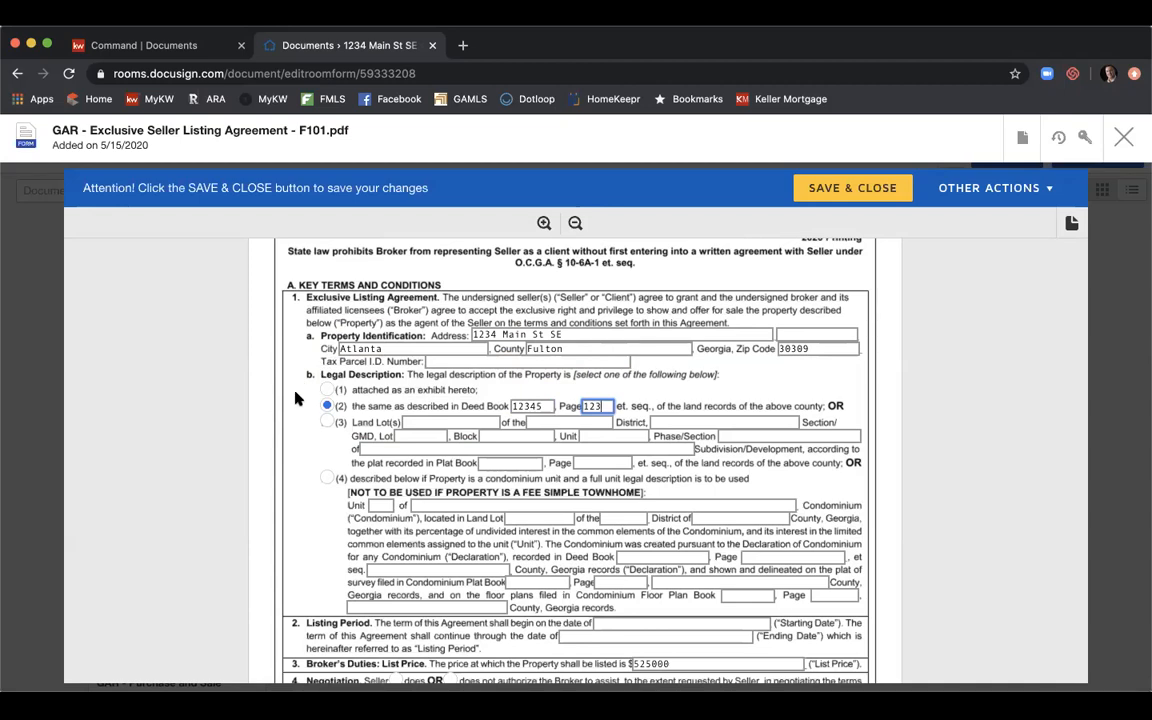
# Set the listing period to start 5/14/2020 and end 11/14/2020.
pyautogui.scroll(-4, 295, 398)
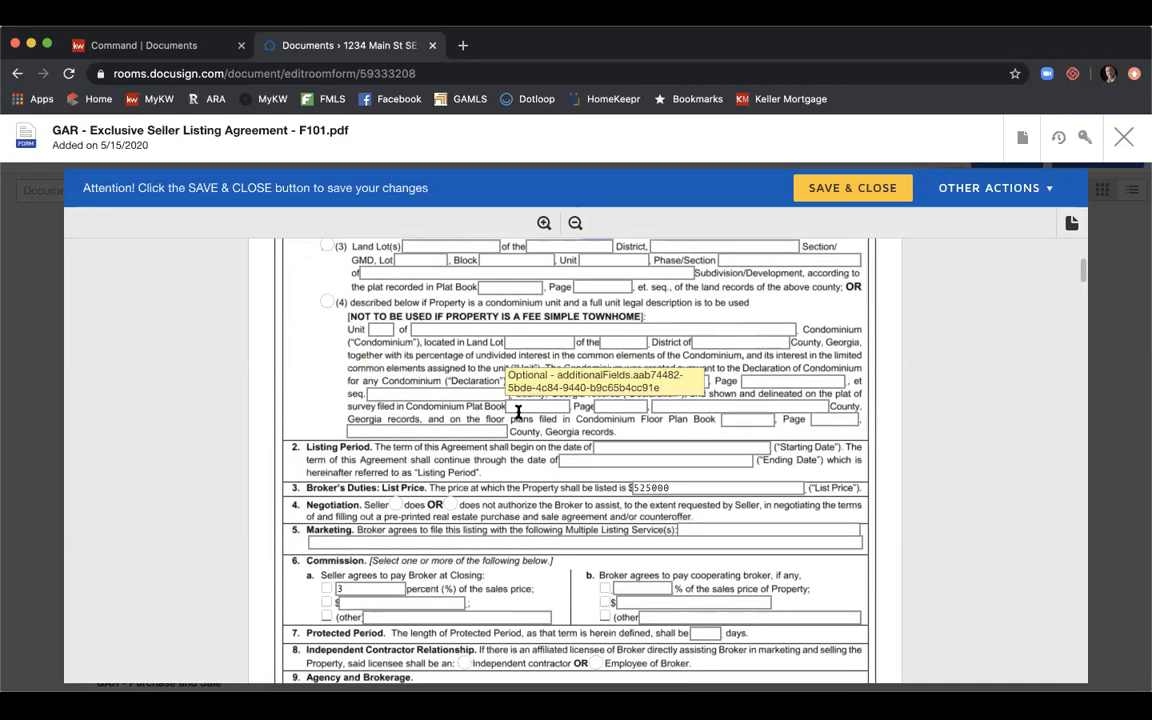
pyautogui.click(604, 447)
pyautogui.write('5/14/2020')
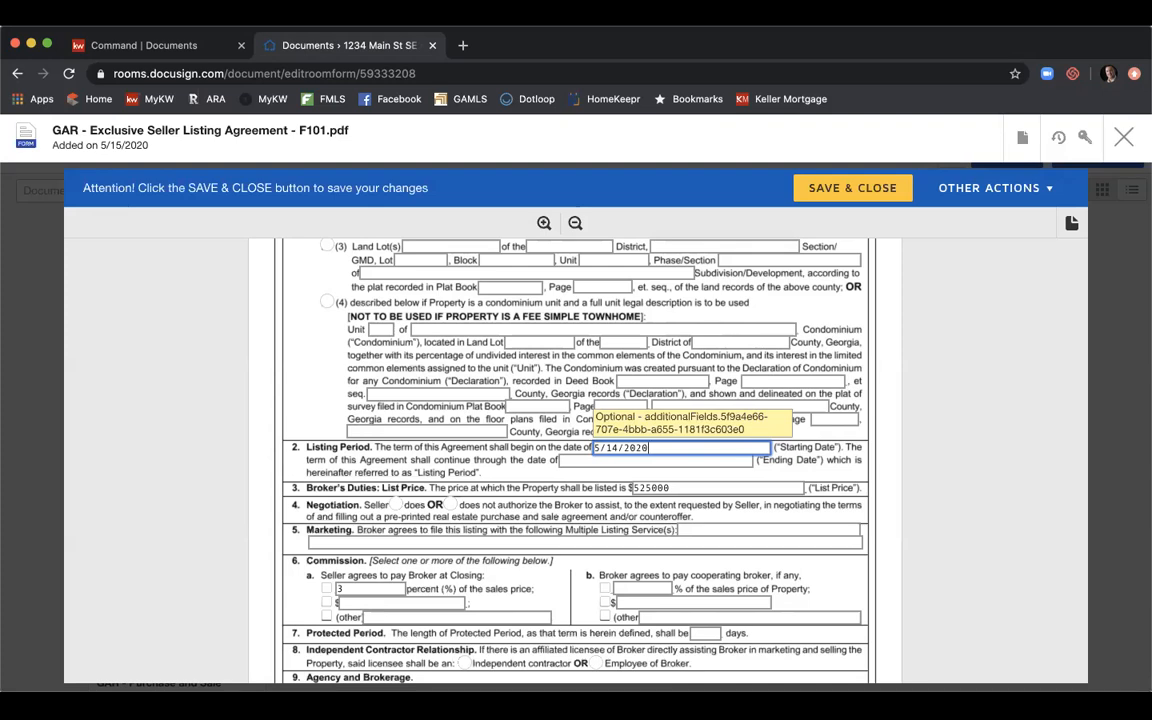
pyautogui.press('Tab')
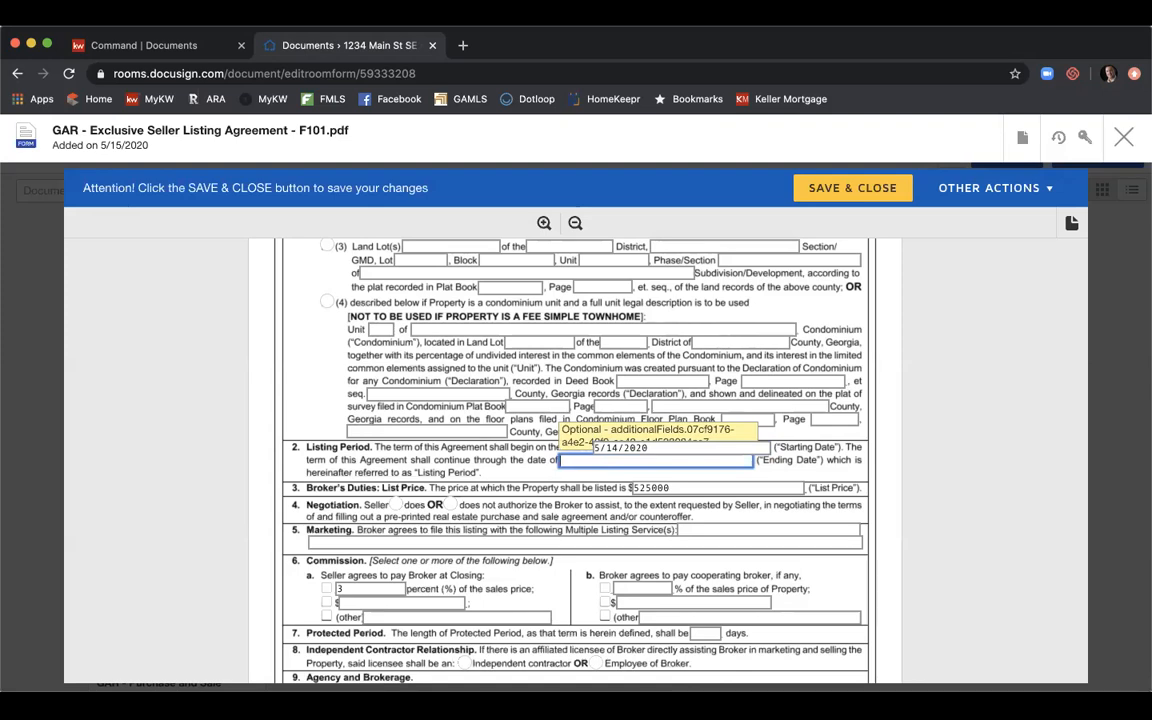
pyautogui.write('11/14/2020')
pyautogui.press('Tab')
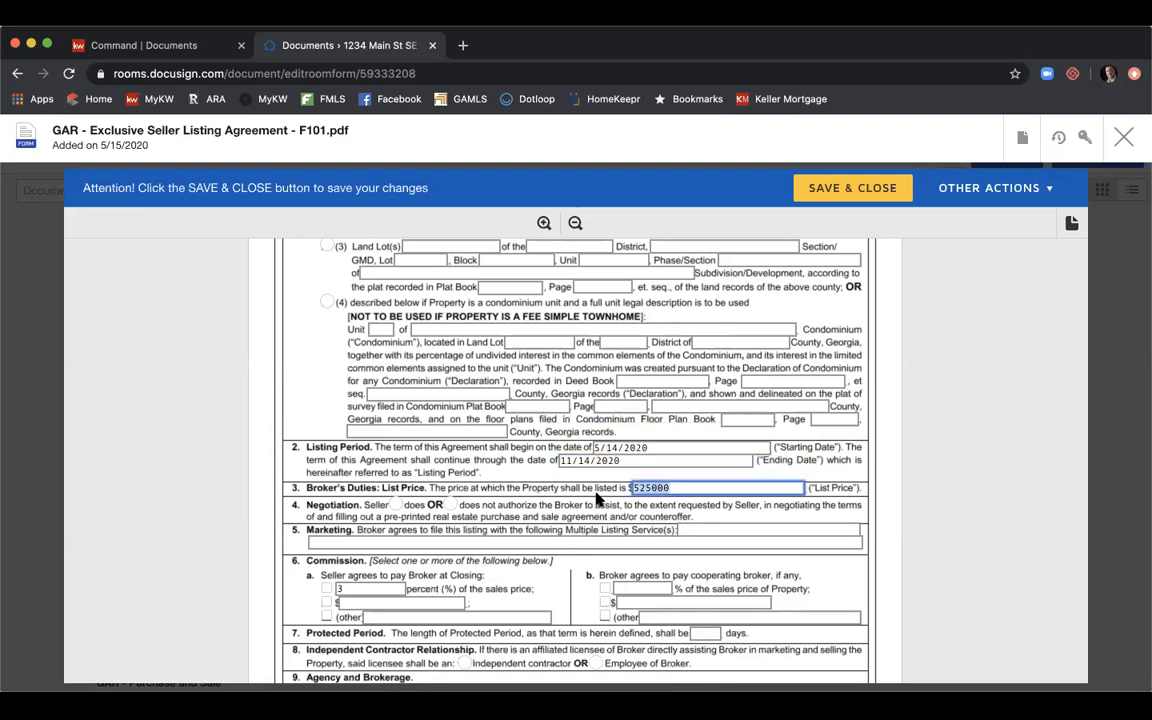
# Mark that the seller does authorize negotiation help and enter MLS services 'FMLS, GAMLS, & KWLS'.
pyautogui.scroll(-1, 600, 476)
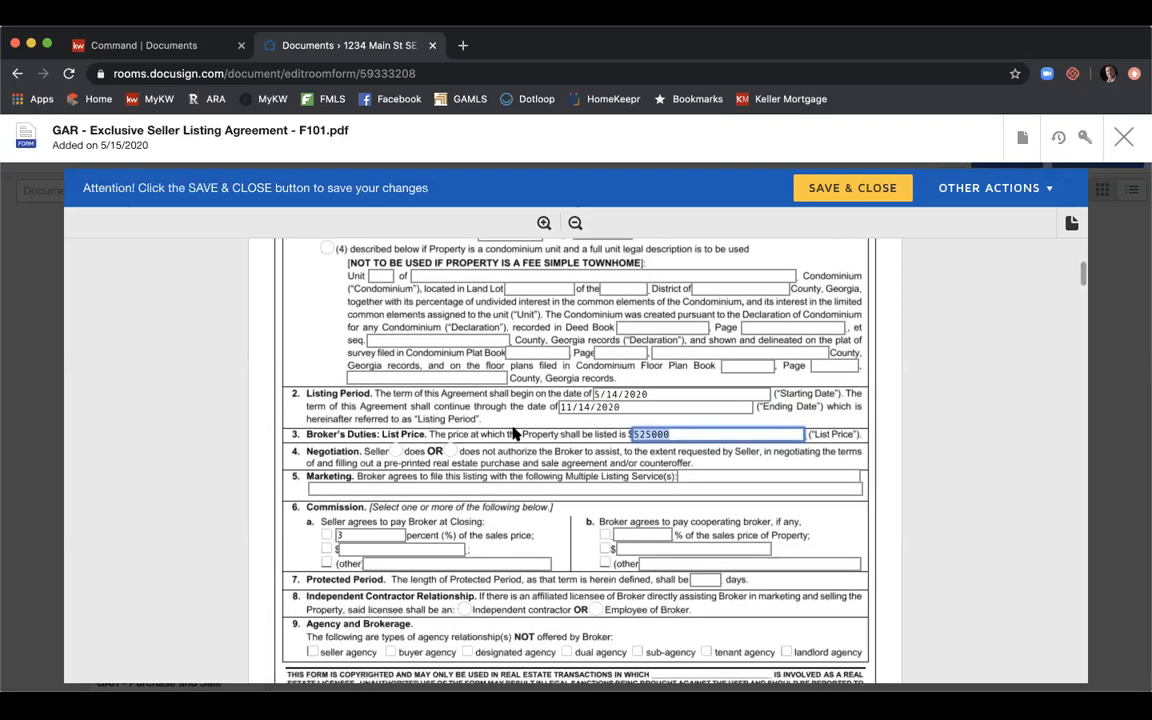
pyautogui.click(397, 452)
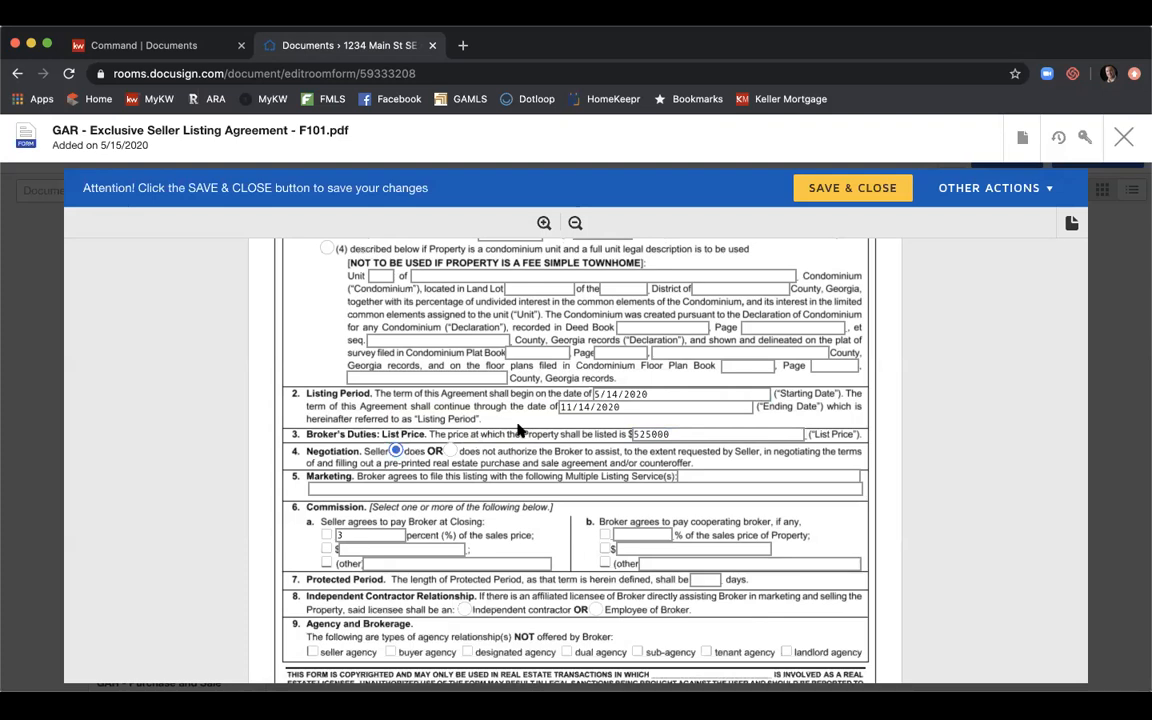
pyautogui.scroll(-1, 519, 430)
pyautogui.click(705, 435)
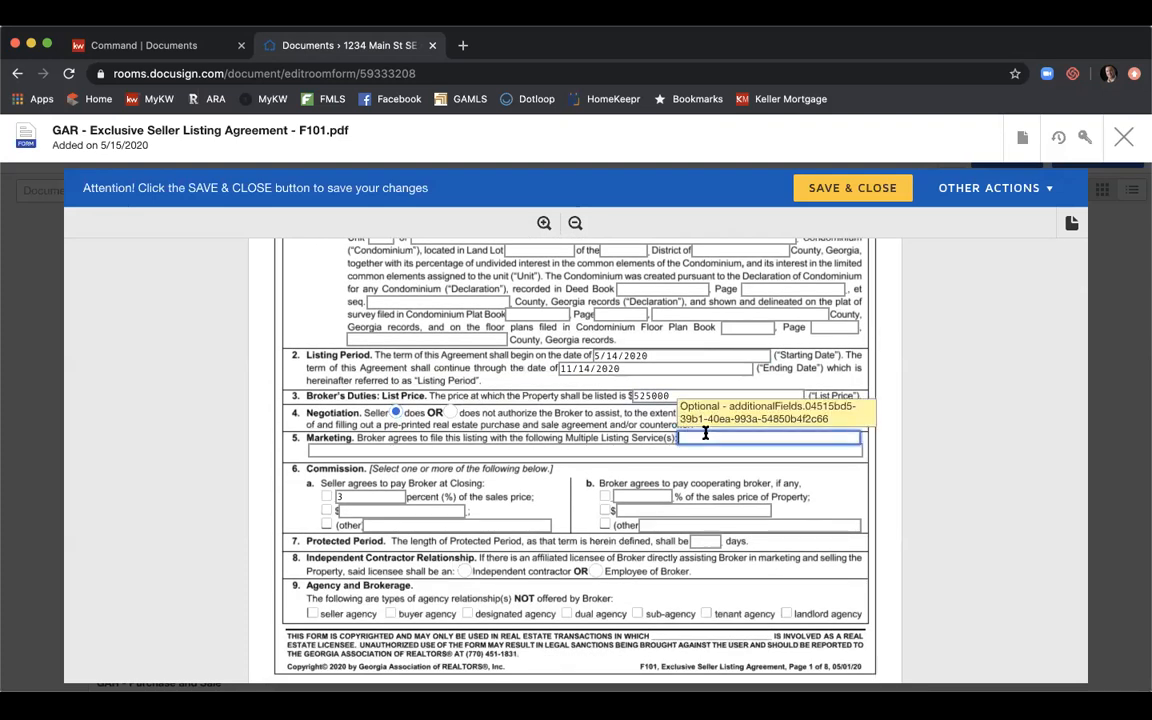
pyautogui.write('FMLS, GAMLS, & KWLS')
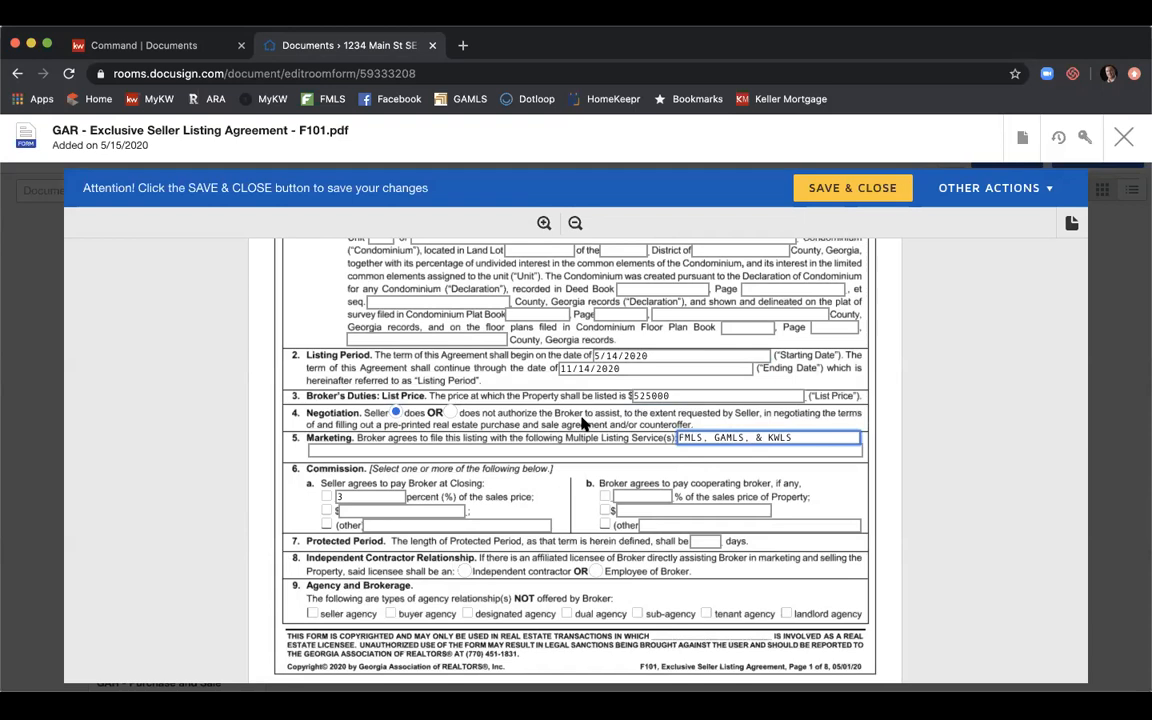
pyautogui.scroll(-3, 583, 425)
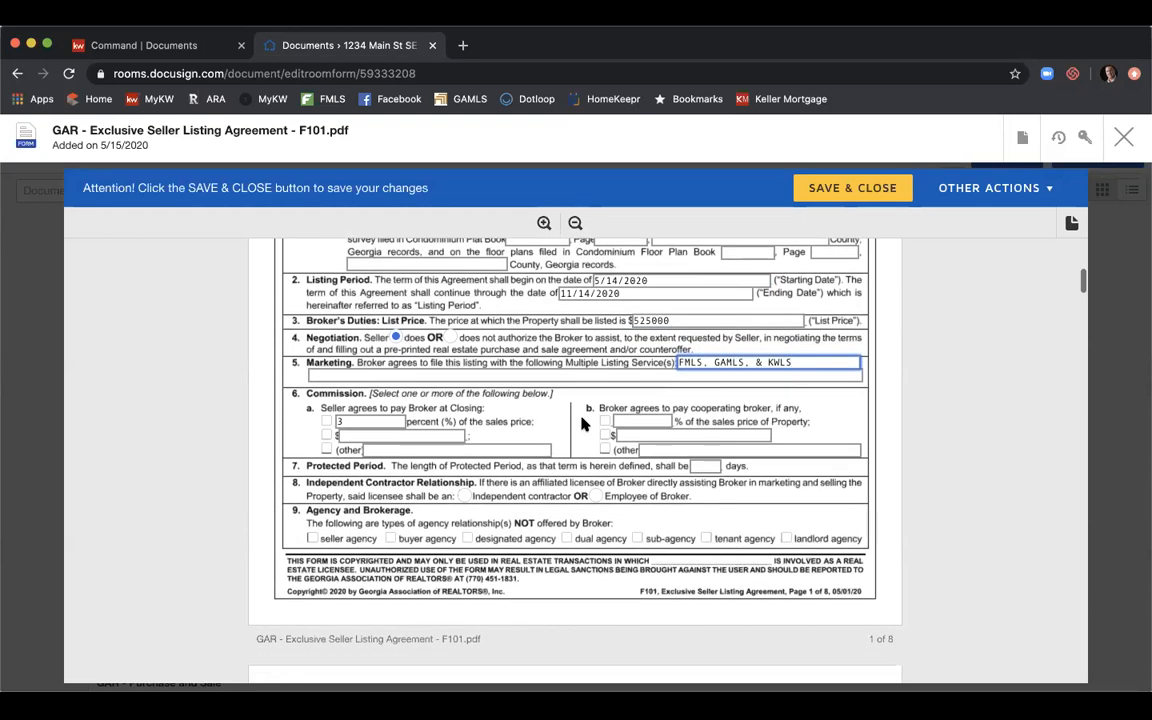
# Set a 3 percent seller commission, 3% to the cooperating broker, and a 90-day protected period.
pyautogui.click(326, 421)
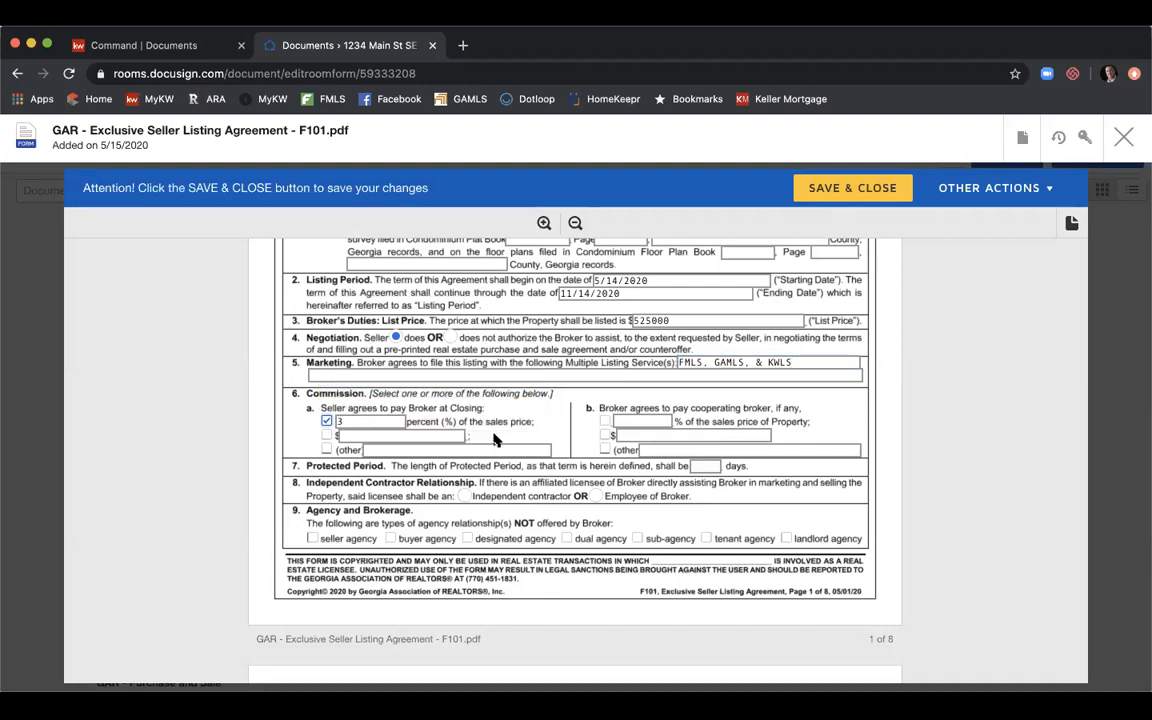
pyautogui.click(605, 421)
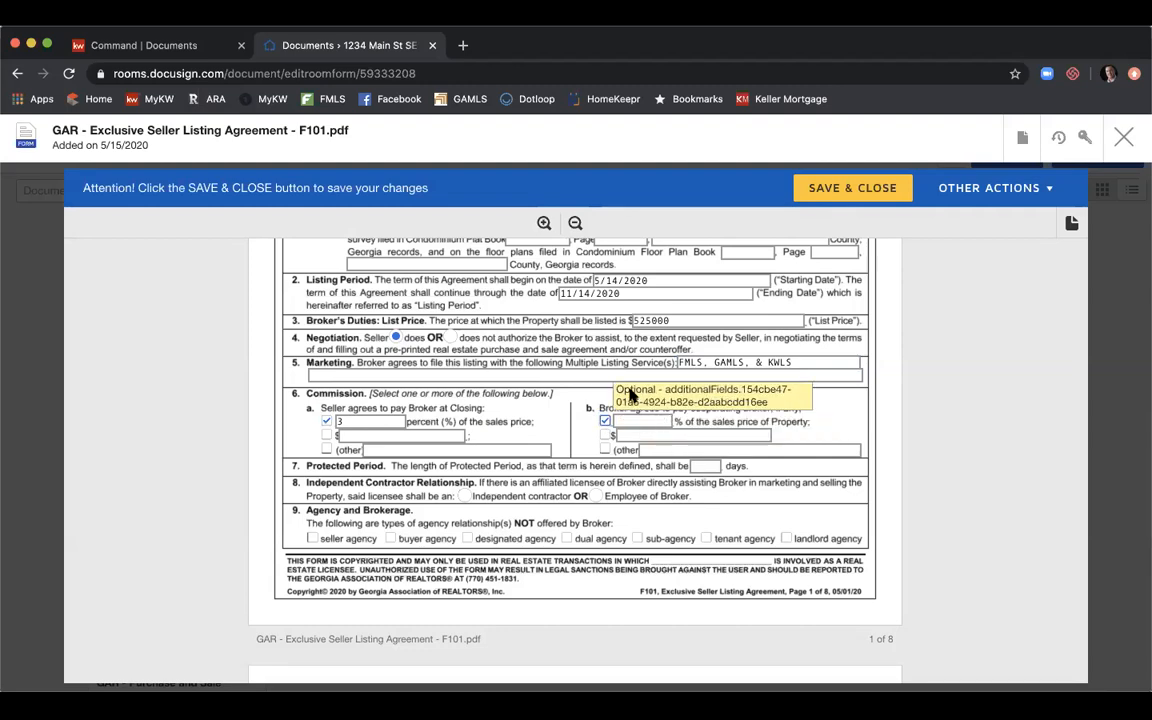
pyautogui.click(636, 419)
pyautogui.write('3')
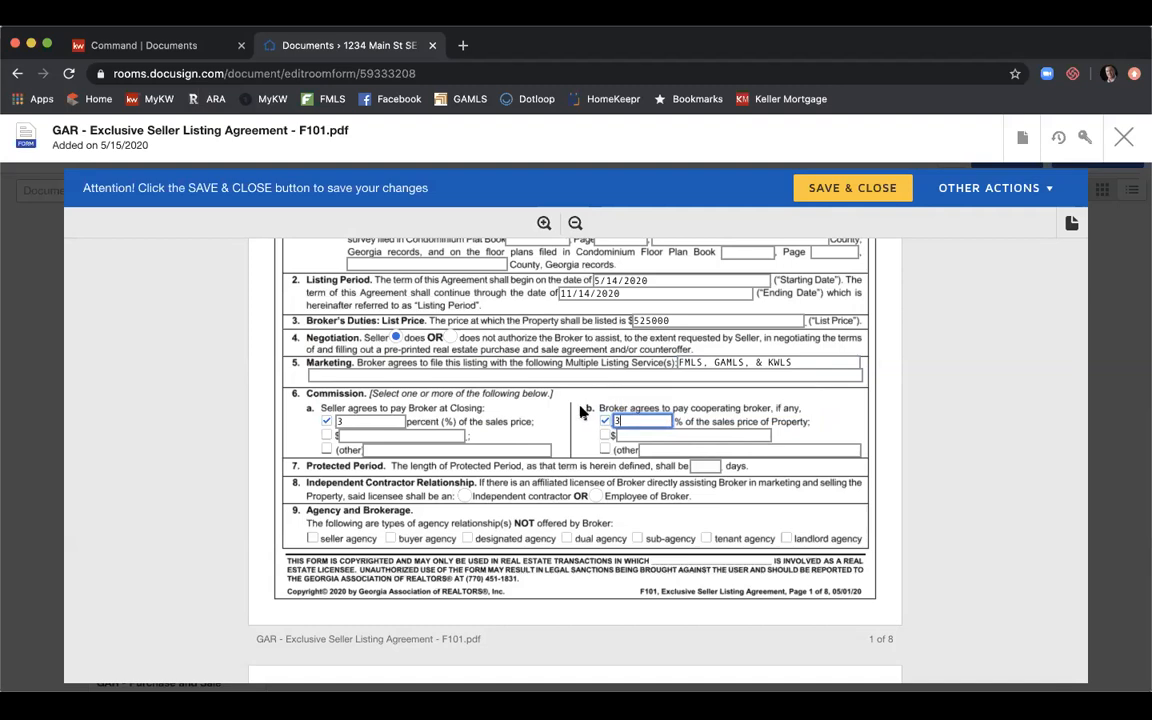
pyautogui.click(706, 466)
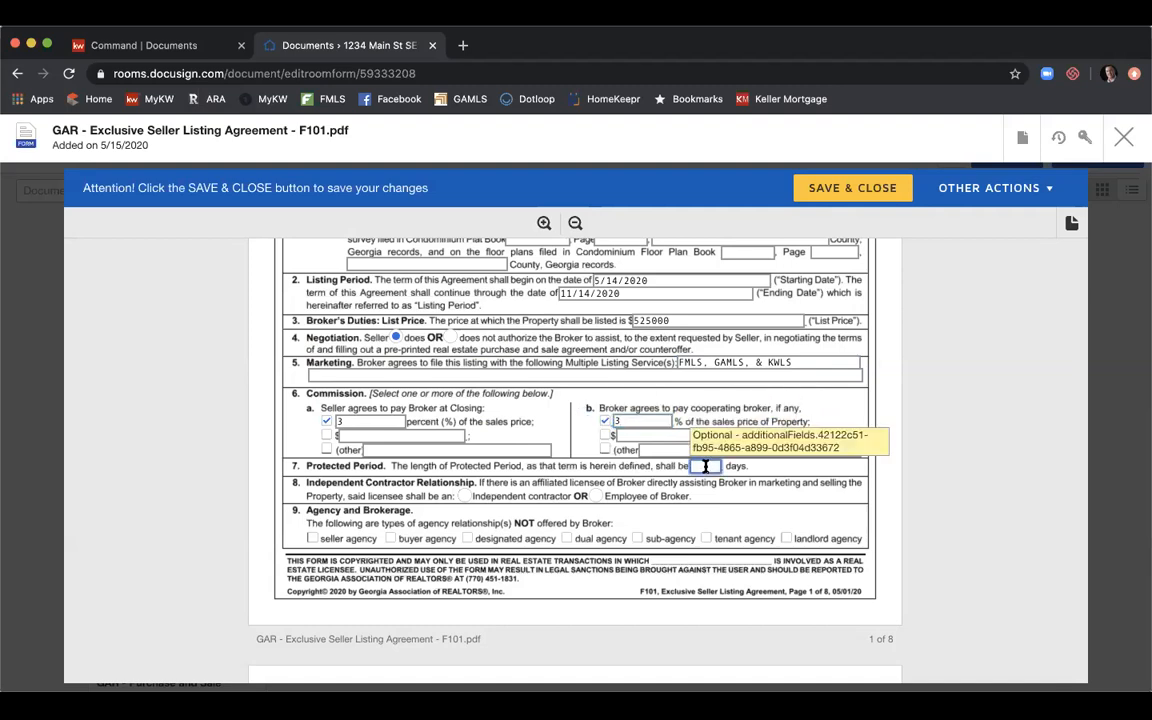
pyautogui.write('90')
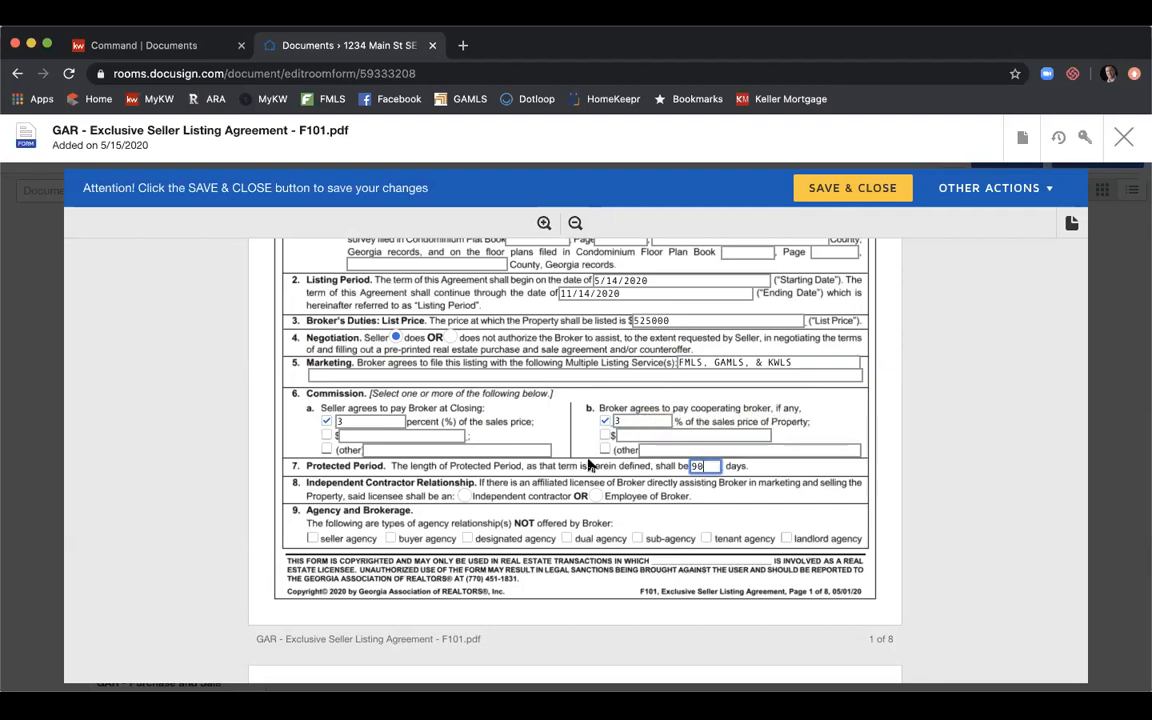
# Mark the licensee as an independent contractor and dual agency and sub-agency as not offered.
pyautogui.click(463, 496)
pyautogui.scroll(-2, 464, 496)
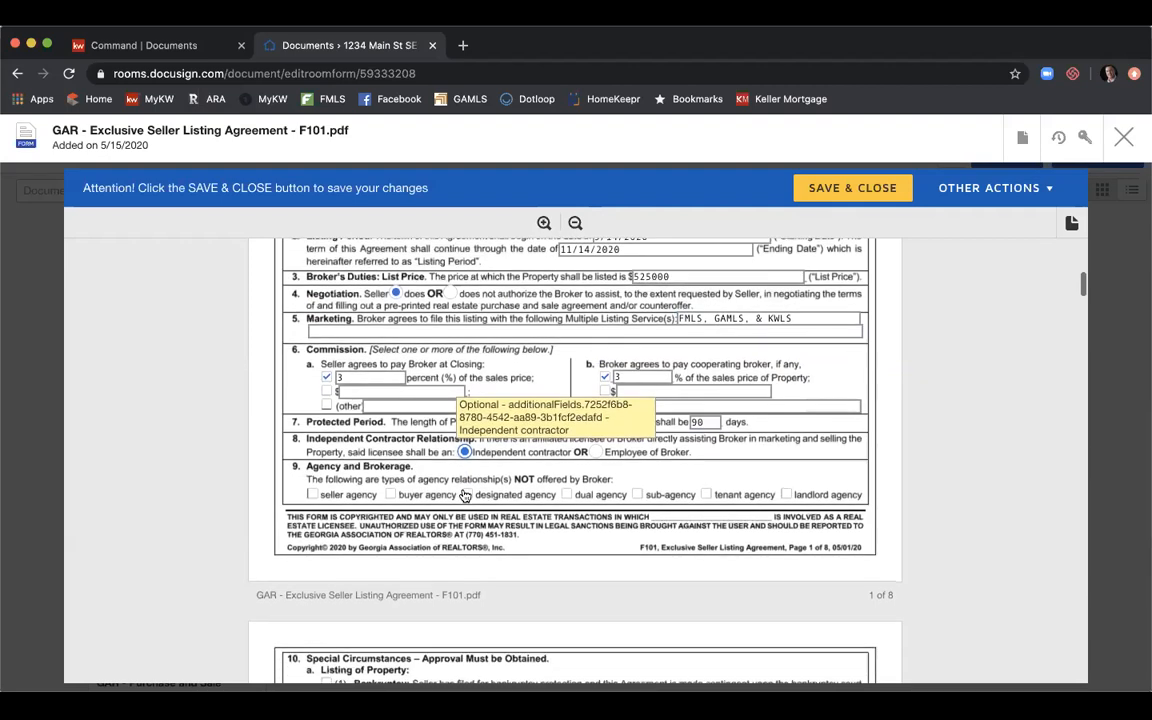
pyautogui.click(566, 495)
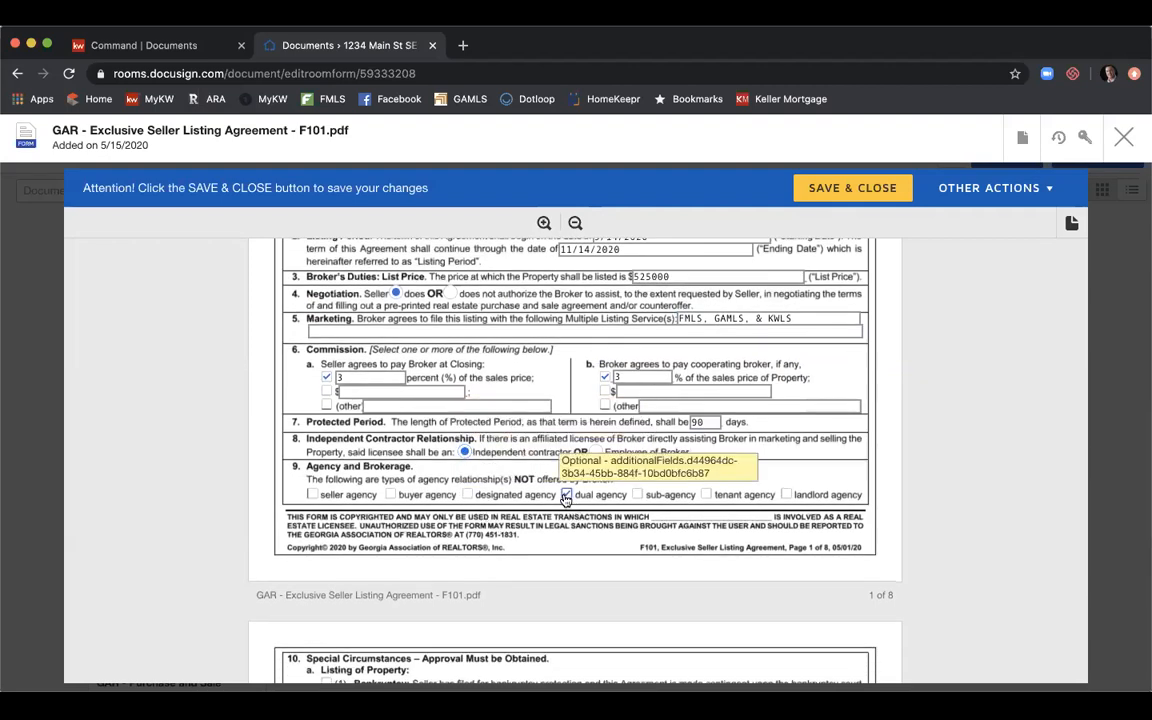
pyautogui.click(637, 494)
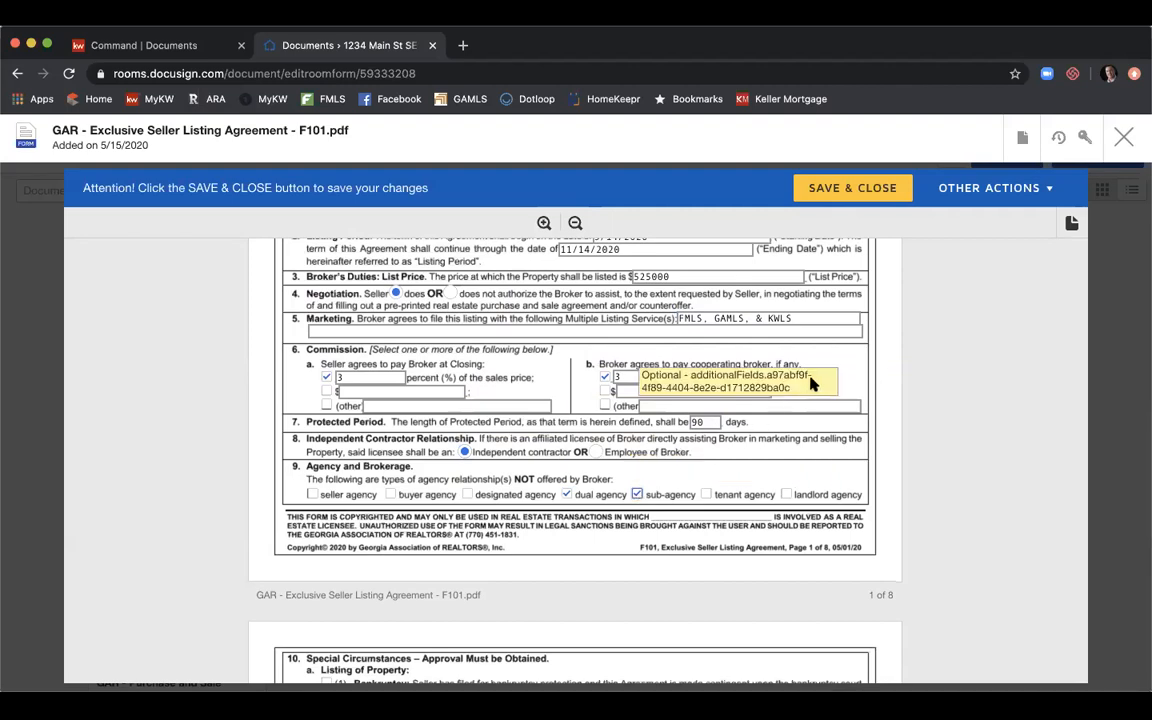
pyautogui.scroll(-1, 812, 383)
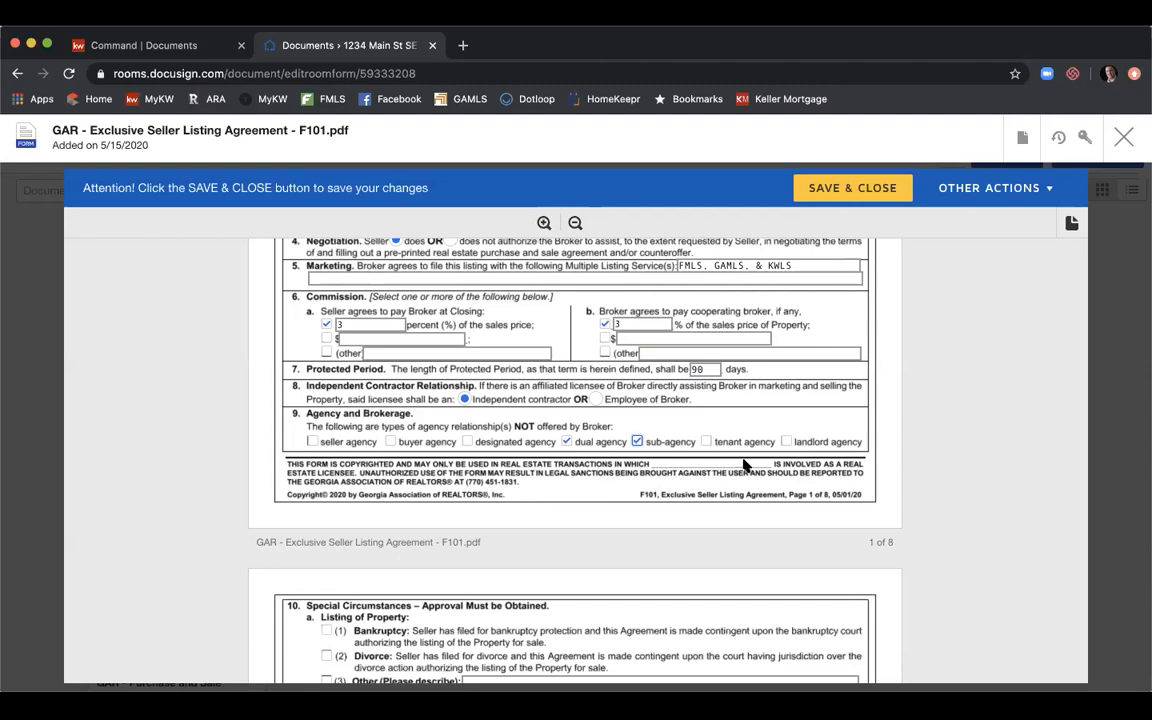
pyautogui.scroll(-2, 745, 465)
pyautogui.scroll(-5, 768, 398)
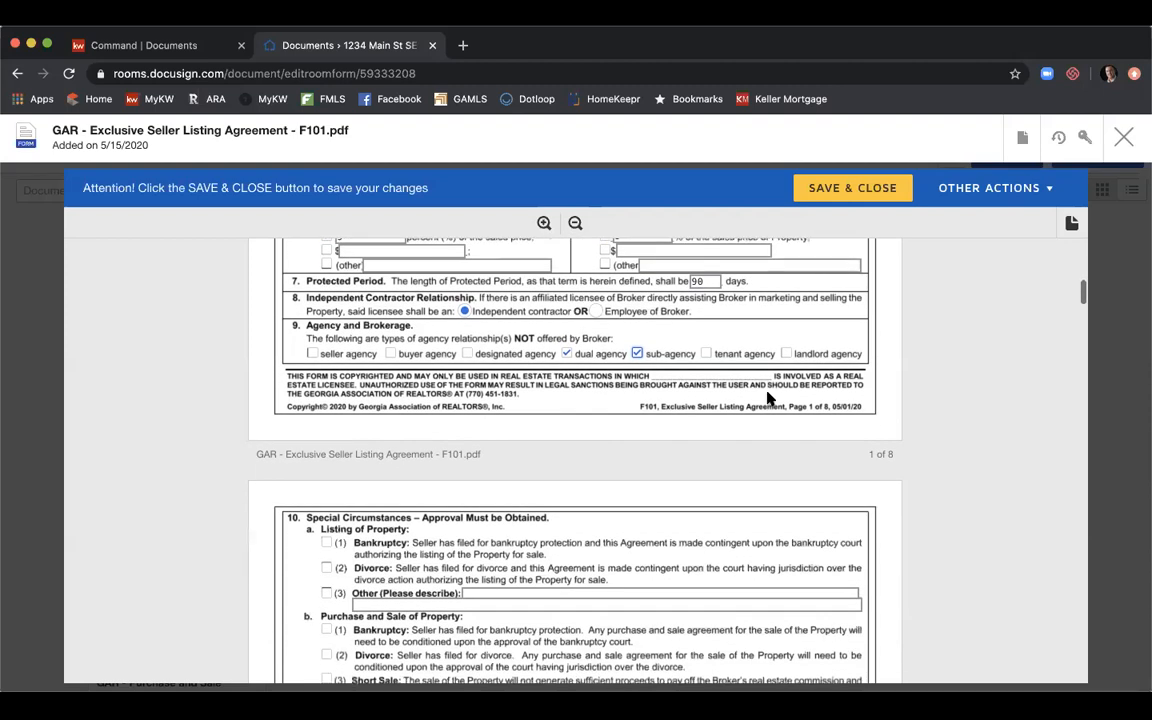
pyautogui.scroll(-5, 768, 398)
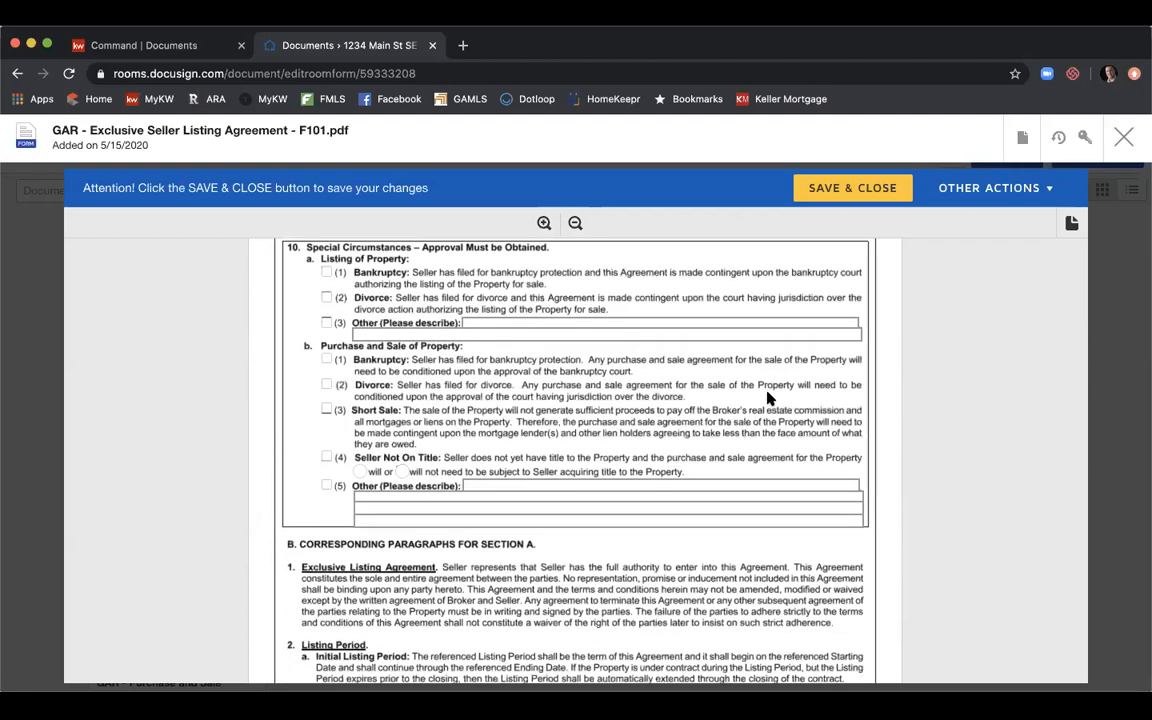
# Scroll down the F101 listing agreement to the Brochures and Exhibits sections on page 7.
pyautogui.scroll(-12, 768, 398)
pyautogui.scroll(-7, 768, 398)
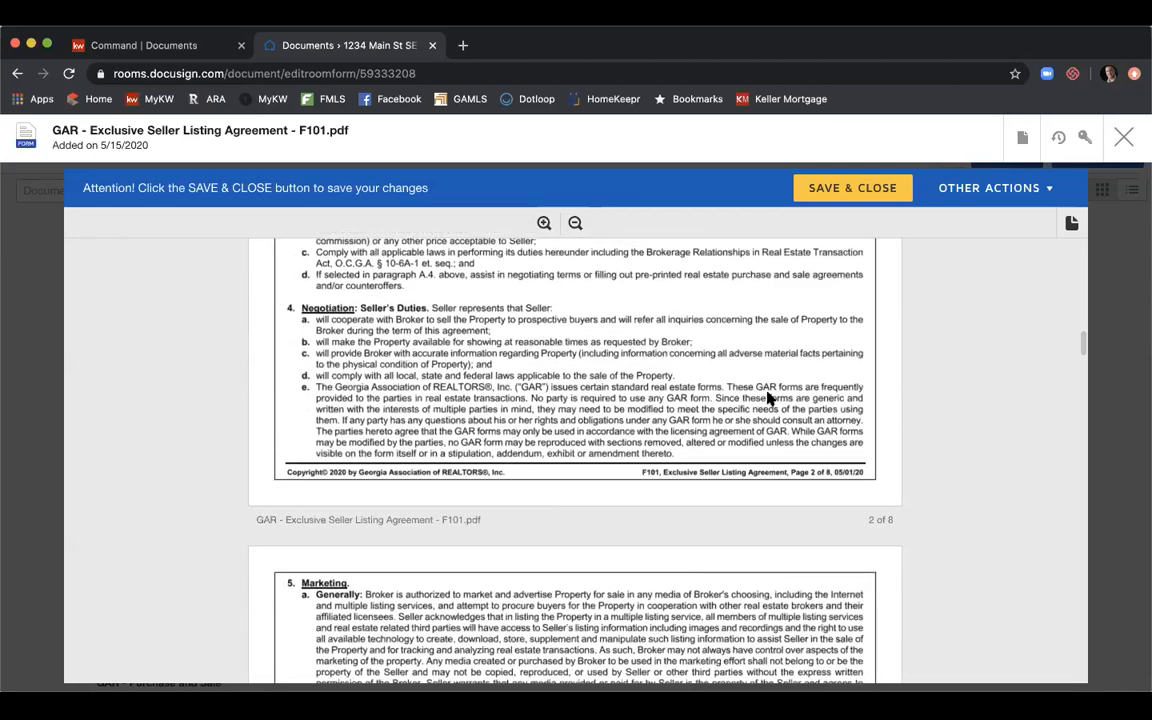
pyautogui.scroll(-10, 768, 398)
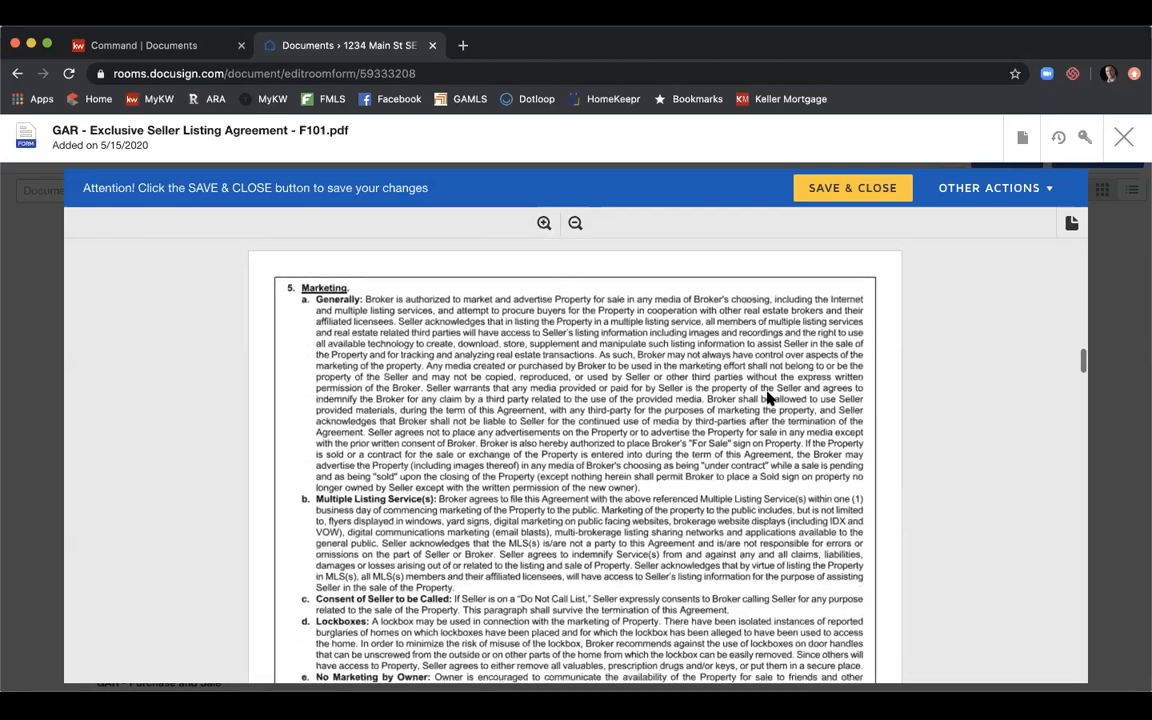
pyautogui.scroll(-8, 768, 398)
pyautogui.scroll(-9, 768, 398)
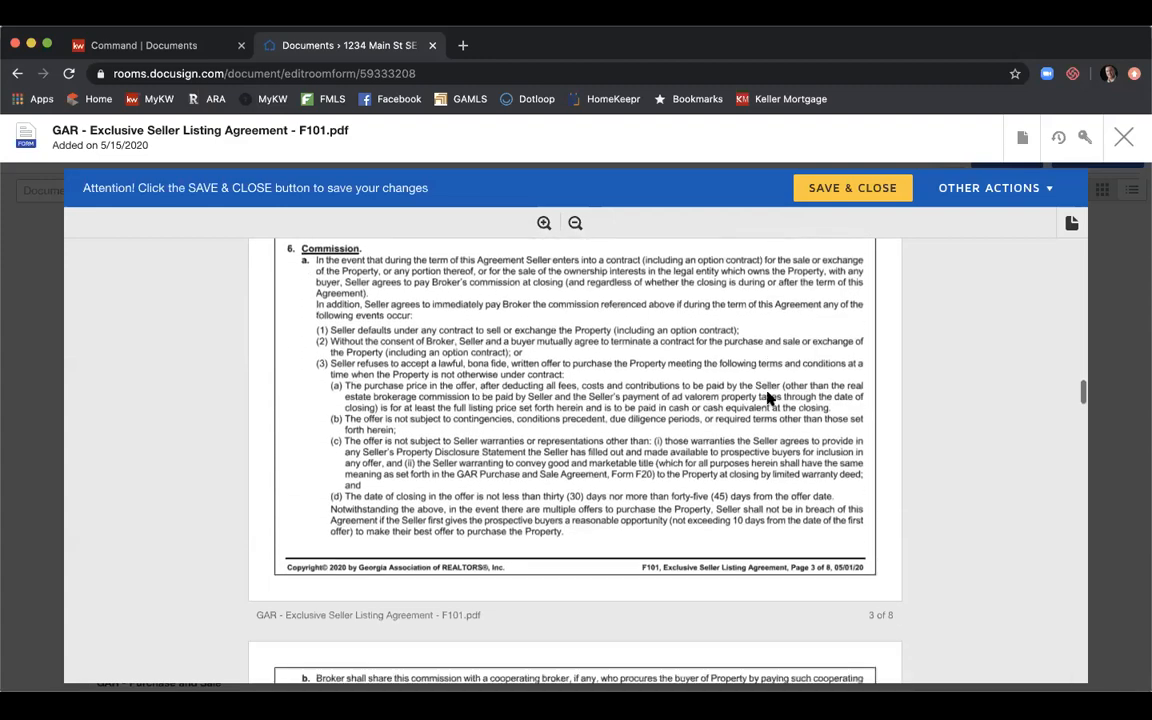
pyautogui.scroll(-11, 768, 398)
pyautogui.scroll(-12, 768, 398)
pyautogui.scroll(-10, 768, 398)
pyautogui.scroll(-14, 768, 398)
pyautogui.scroll(-16, 770, 398)
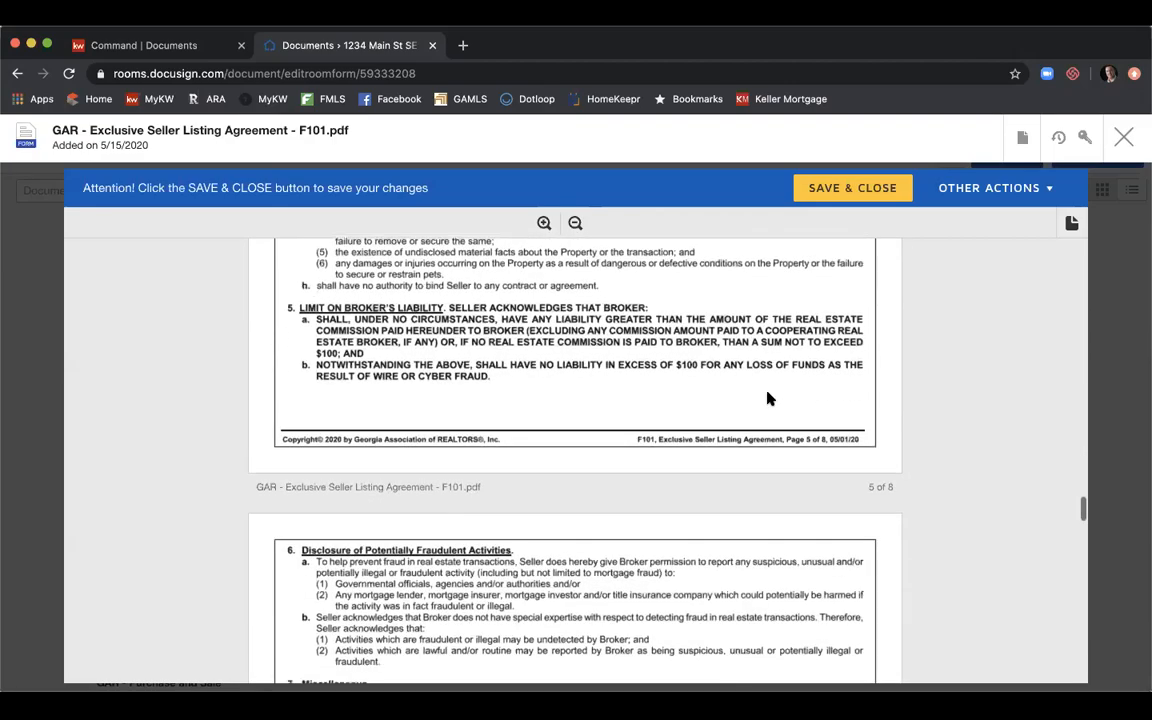
pyautogui.scroll(-20, 768, 398)
pyautogui.scroll(-20, 768, 398)
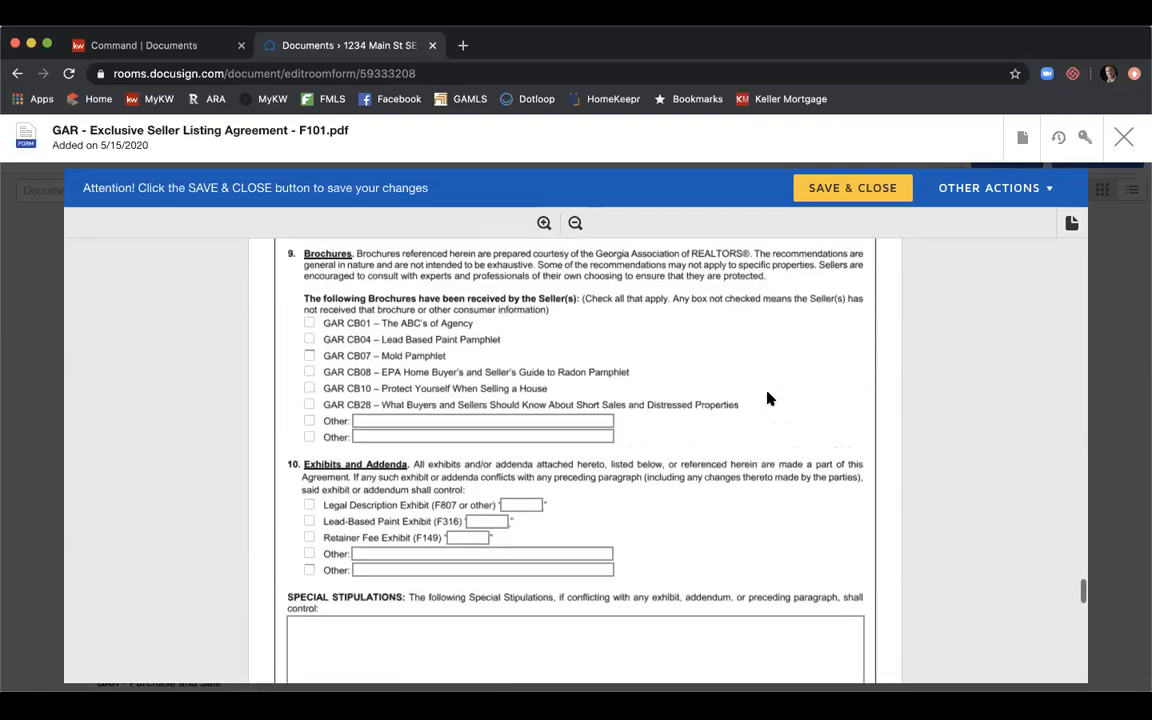
pyautogui.scroll(2, 768, 398)
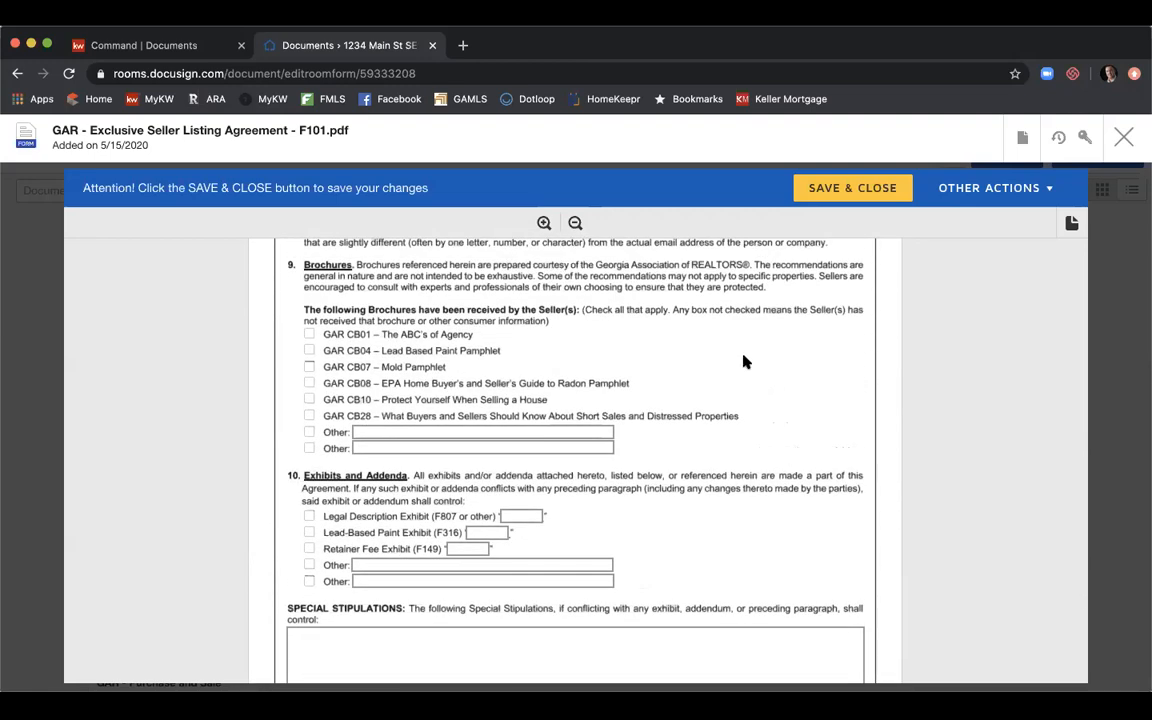
# Tick brochures GAR CB01, CB04, CB07, CB08 and CB10 as received by the seller.
pyautogui.click(307, 337)
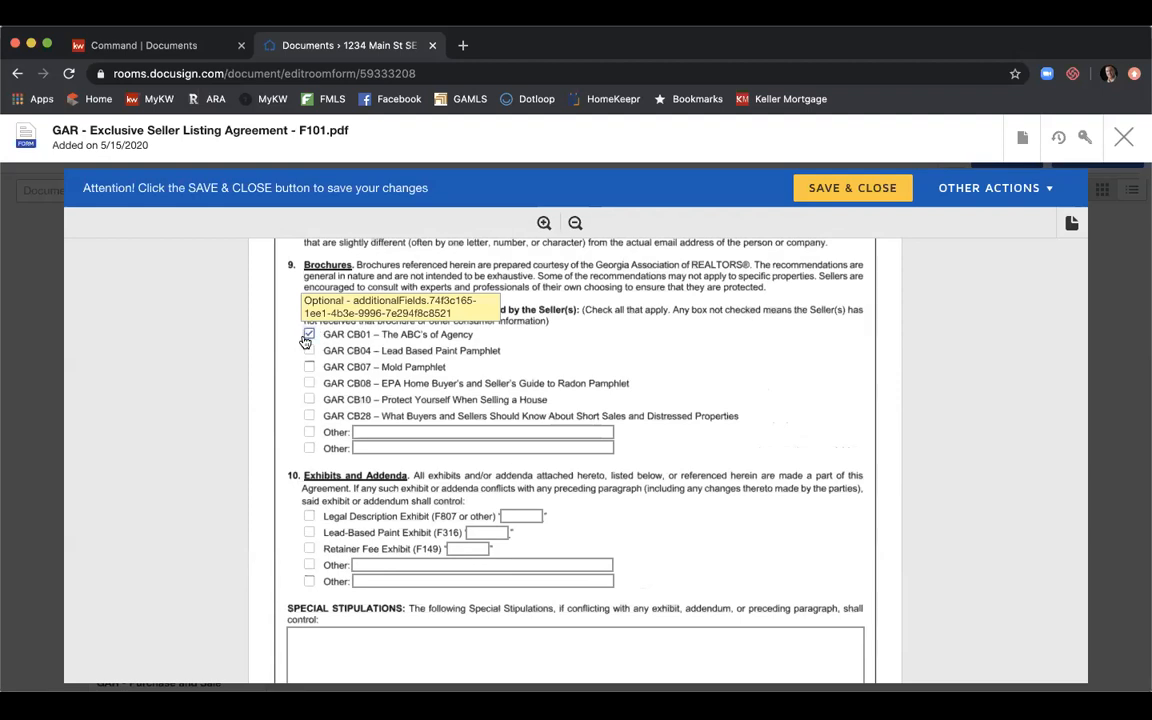
pyautogui.click(310, 352)
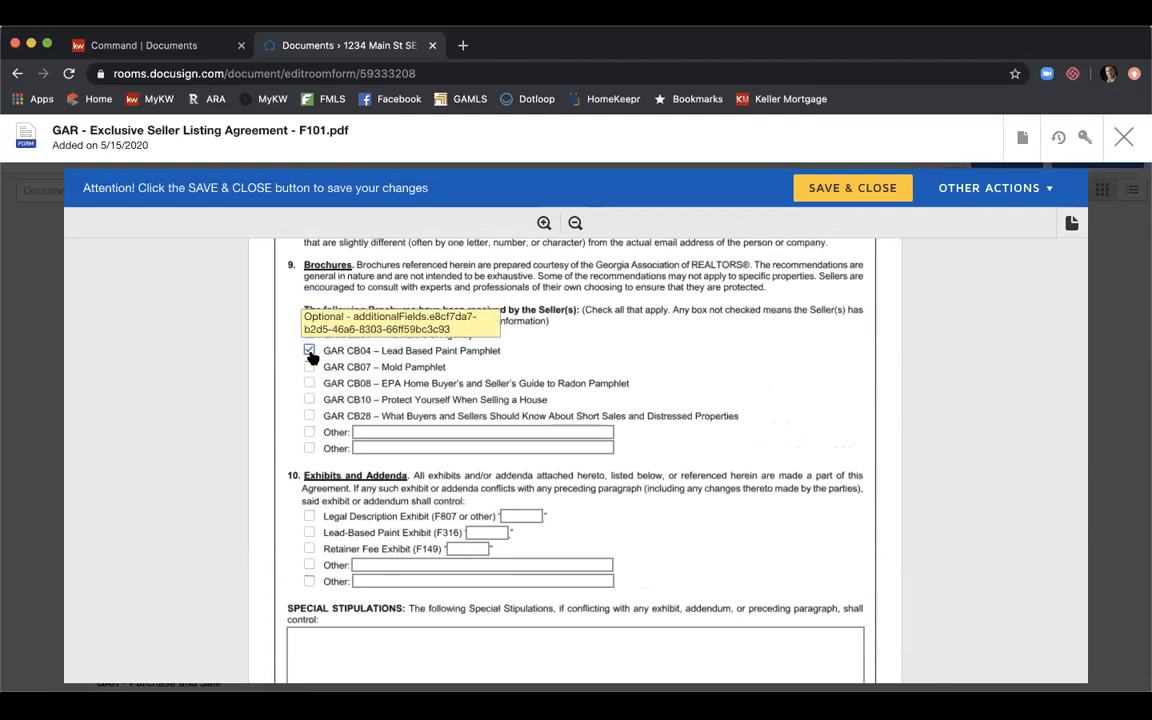
pyautogui.click(309, 366)
pyautogui.click(309, 383)
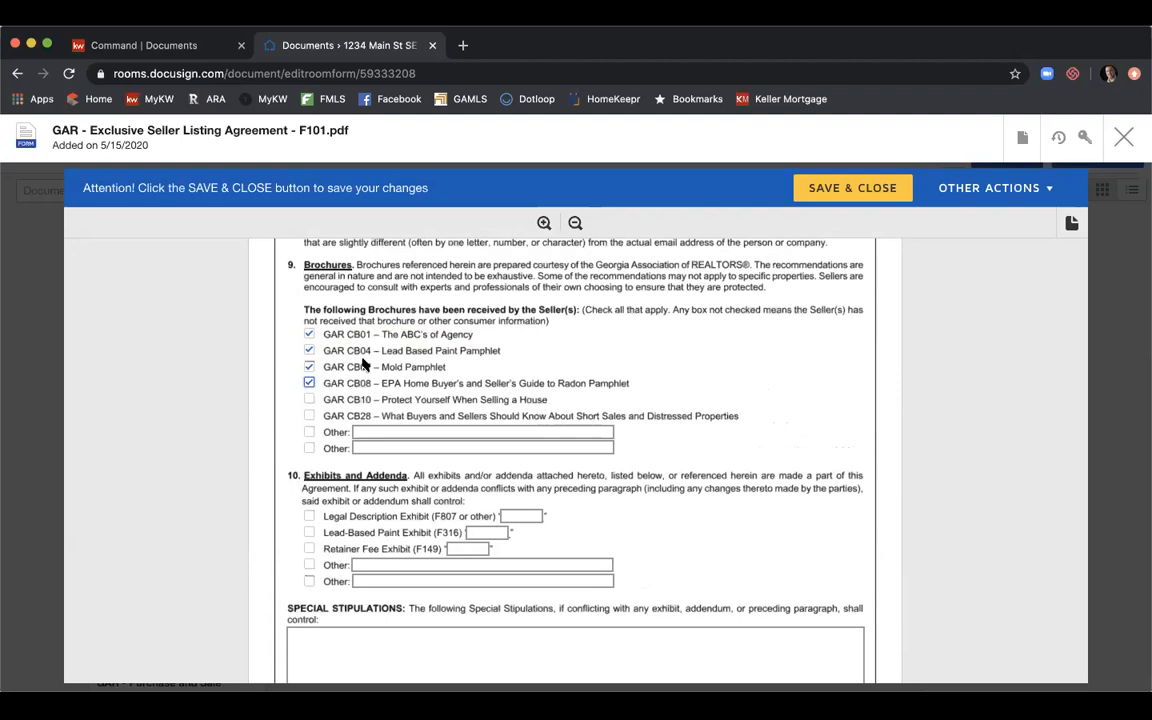
pyautogui.click(309, 399)
pyautogui.scroll(-2, 596, 380)
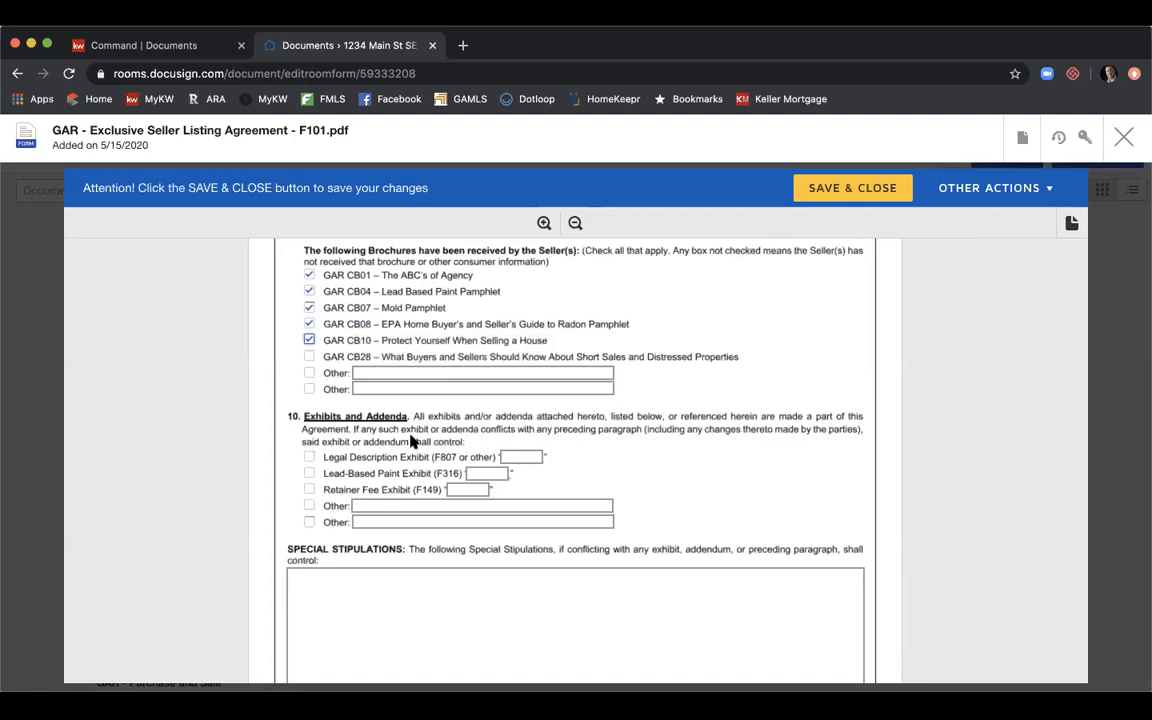
pyautogui.scroll(-4, 478, 417)
# Enter 'Seller to leave utilities on throughout transaction.' in the Special Stipulations box.
pyautogui.click(456, 445)
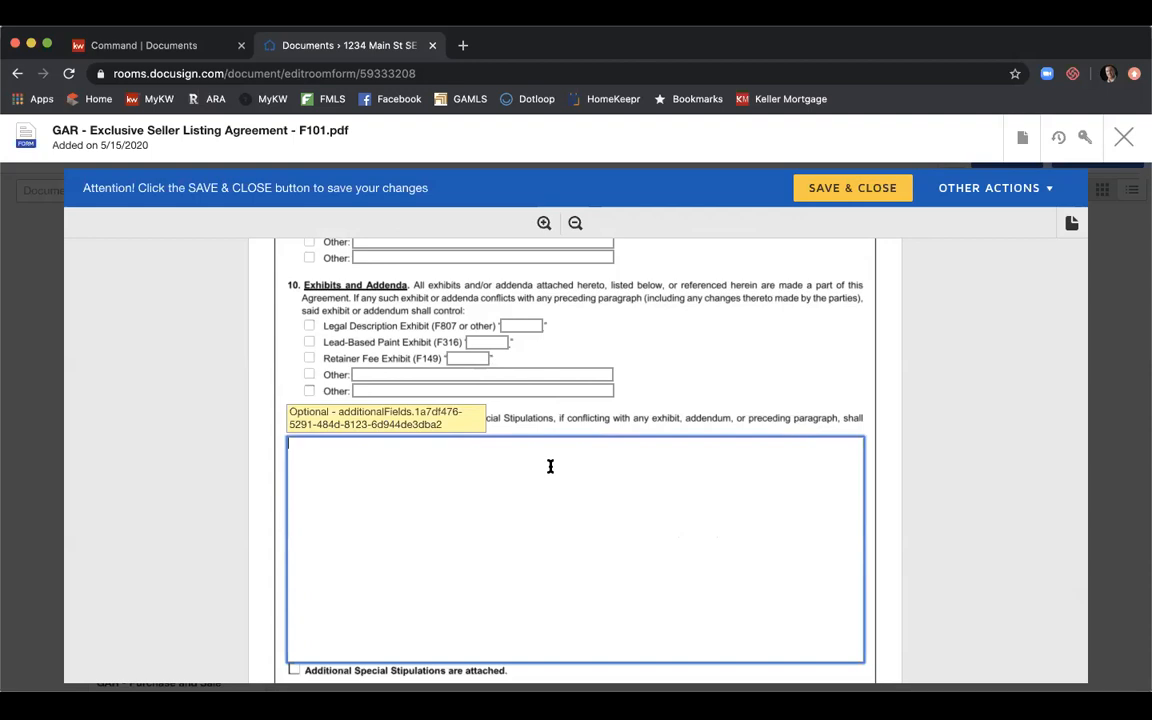
pyautogui.write('Seller to leave utilities on throughout transaction.')
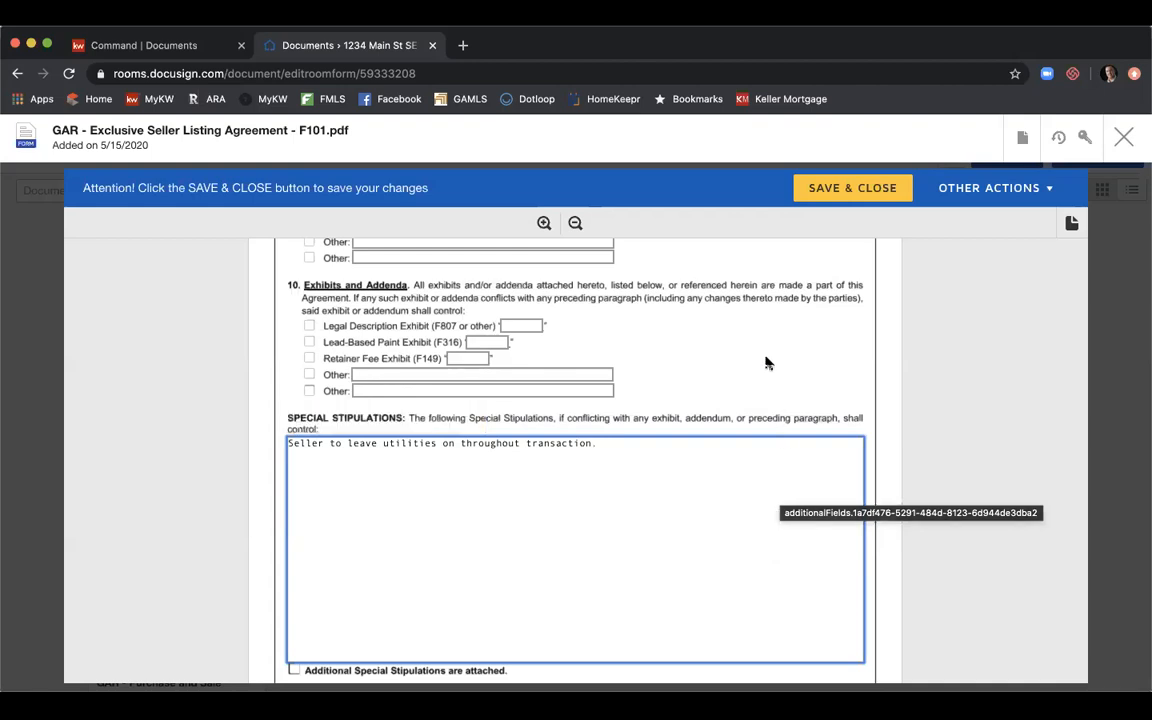
pyautogui.scroll(-5, 766, 362)
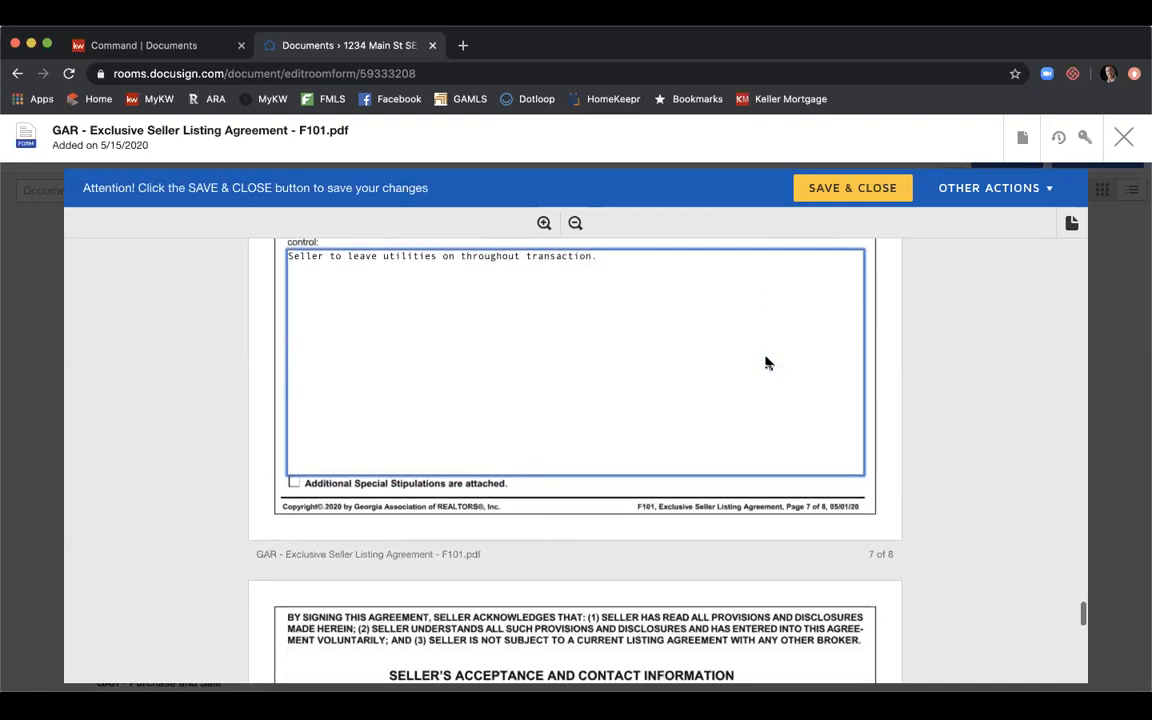
pyautogui.scroll(-3, 766, 362)
pyautogui.scroll(-3, 766, 362)
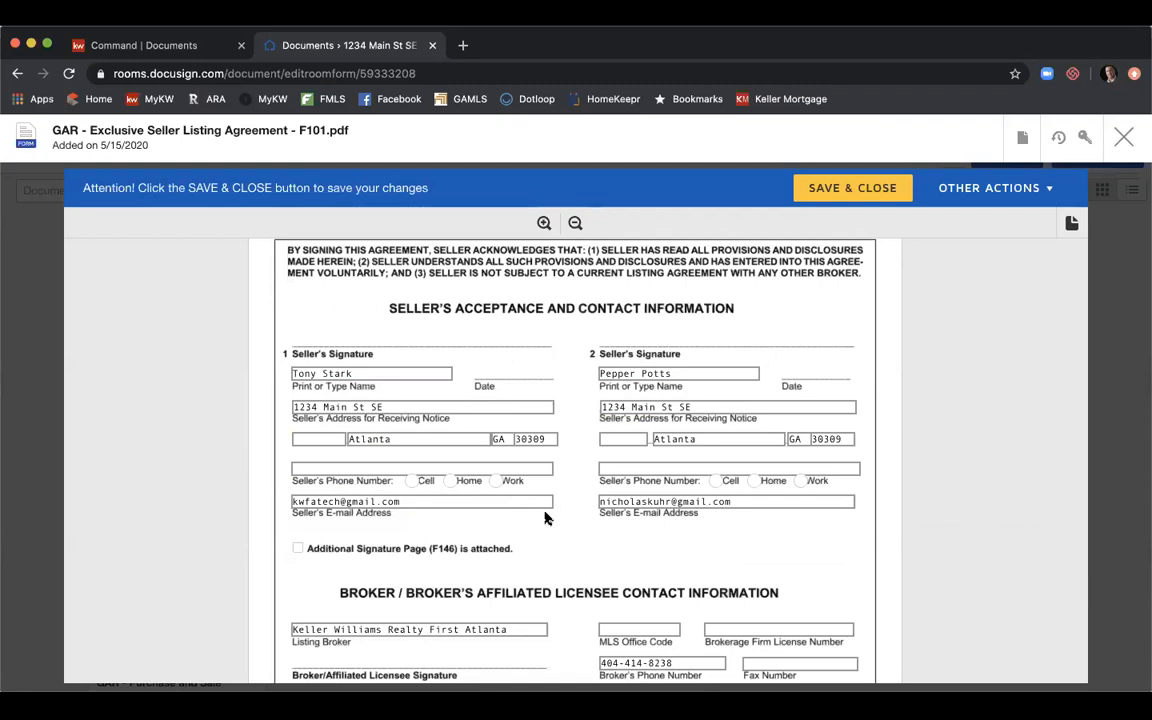
# Enter the licensee's phone and fax numbers and GA Real Estate License Number.
pyautogui.scroll(-3, 545, 517)
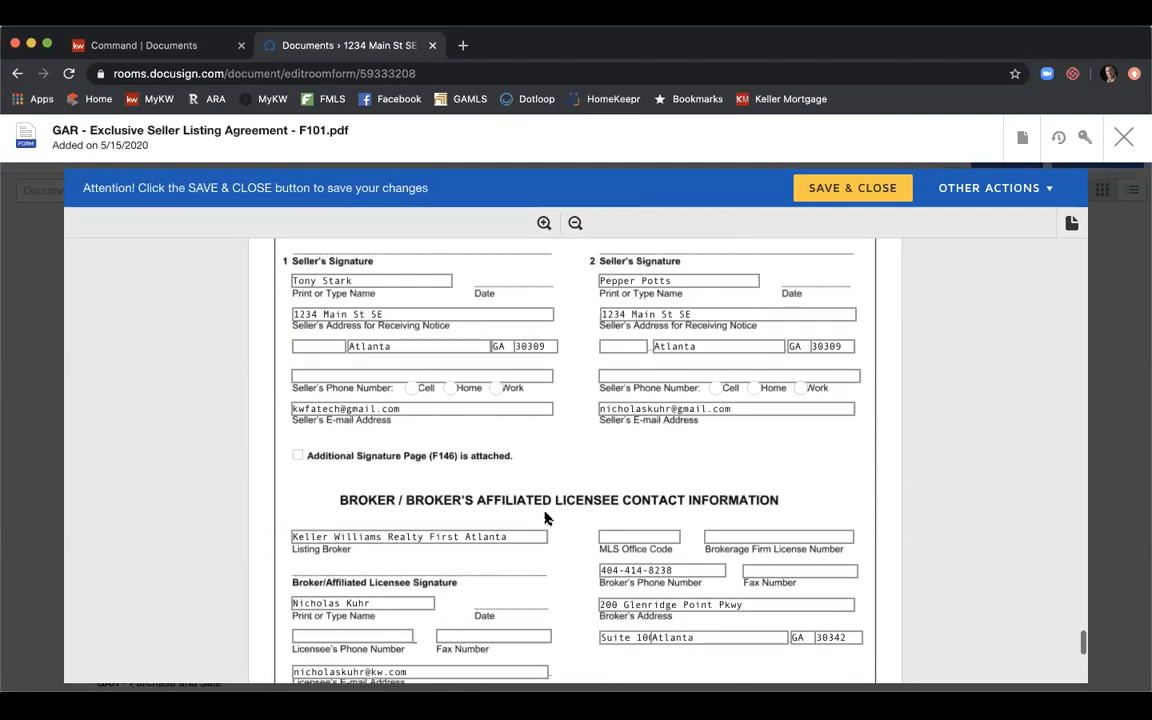
pyautogui.scroll(-2, 545, 517)
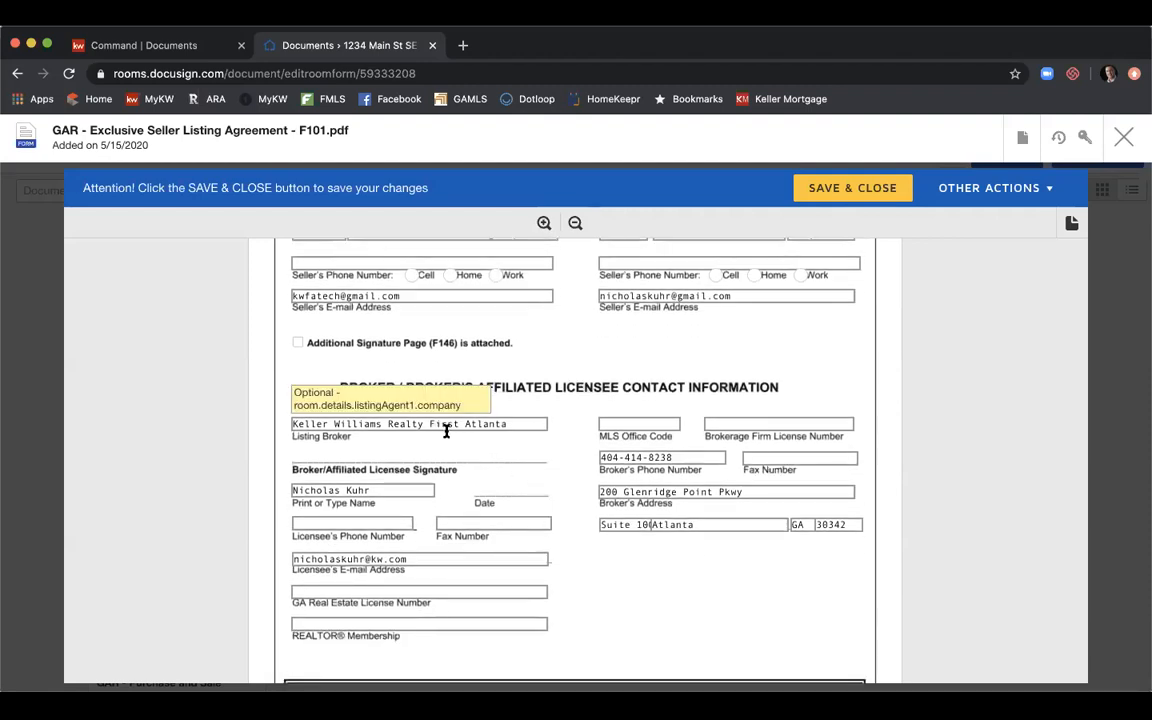
pyautogui.click(395, 519)
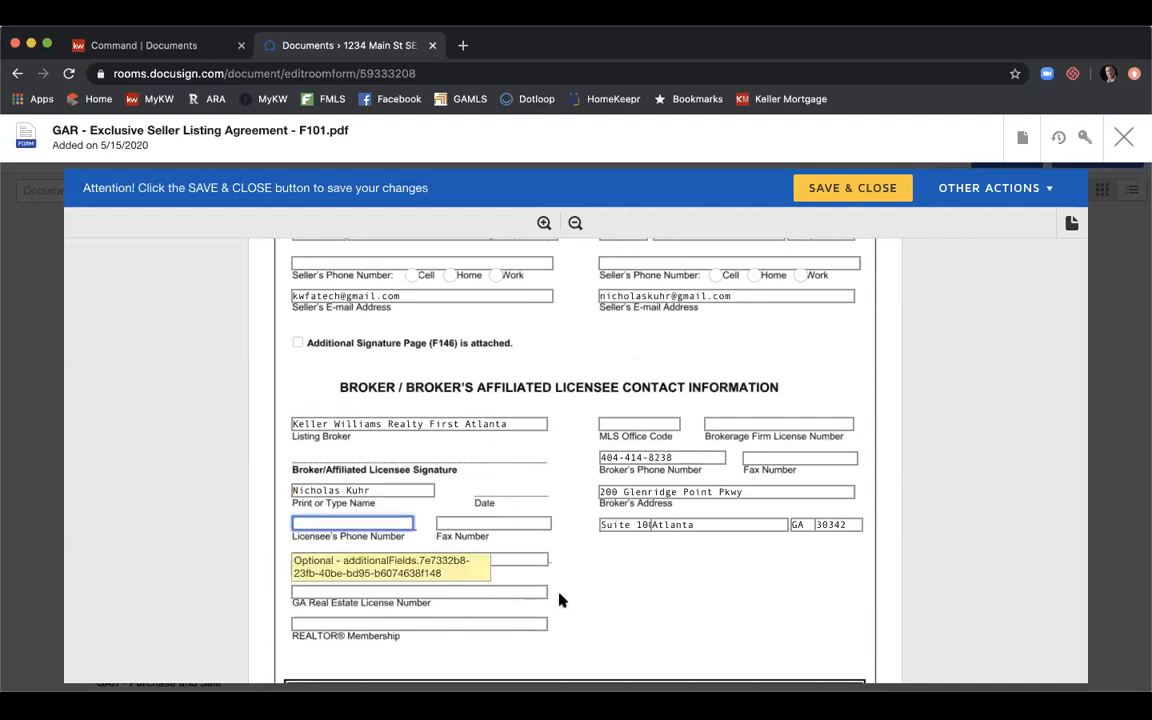
pyautogui.press('Tab')
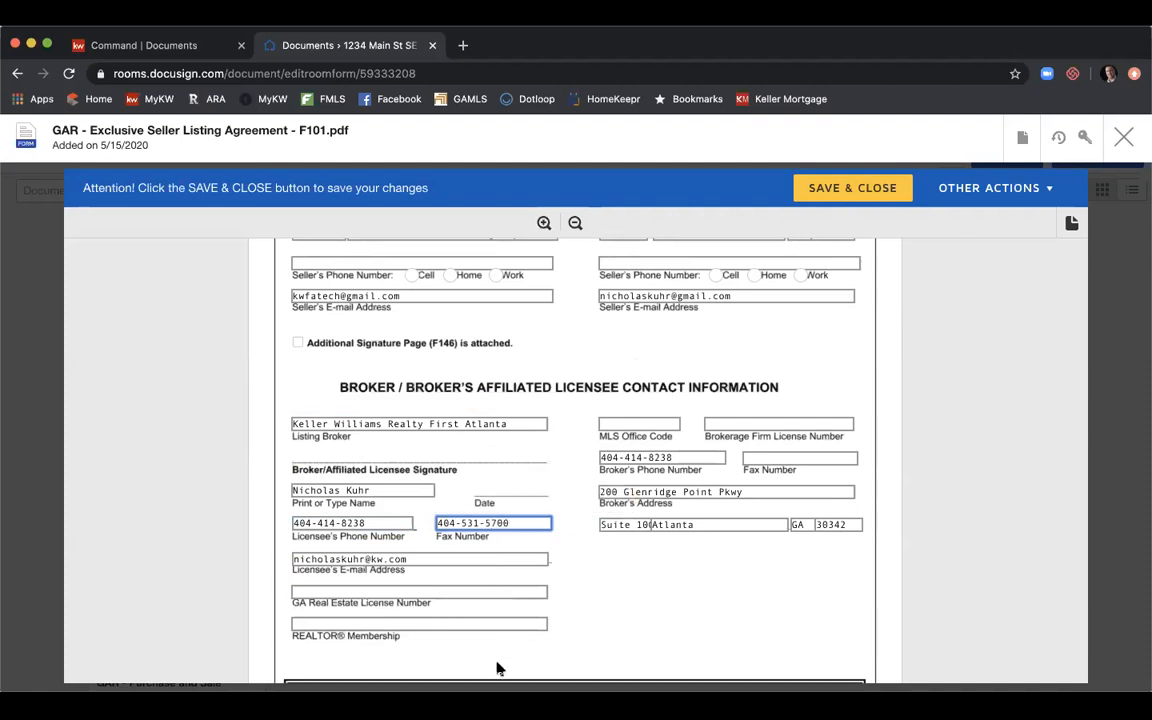
pyautogui.click(500, 591)
# Enter Atlanta as REALTOR Membership, MLS Office Code KWFA01, and the brokerage firm license number.
pyautogui.press('Tab')
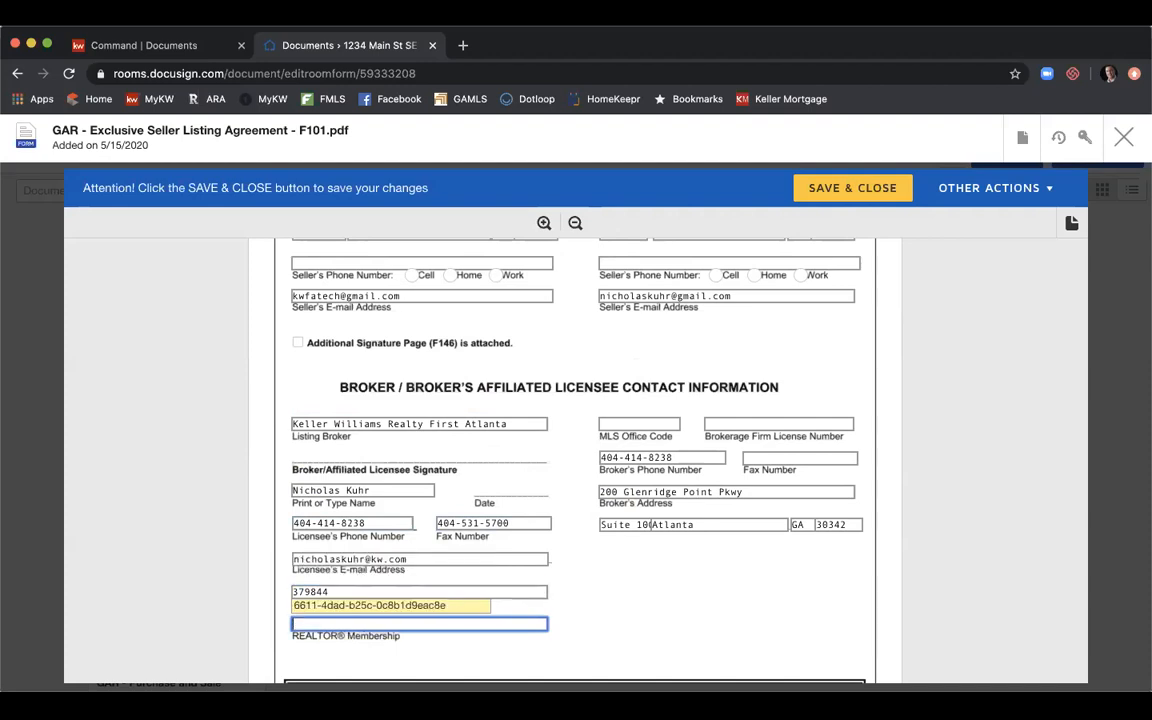
pyautogui.write('Atlanta')
pyautogui.press('BackSpace')
pyautogui.press('BackSpace')
pyautogui.press('BackSpace')
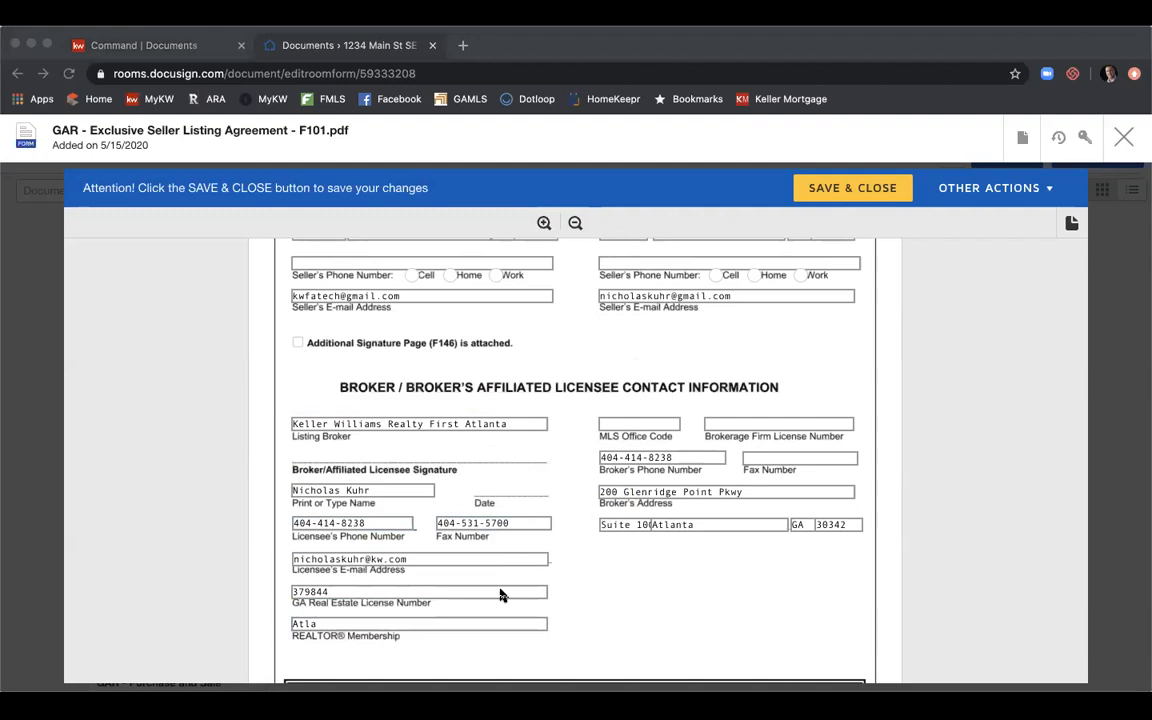
pyautogui.click(459, 535)
pyautogui.write('nta')
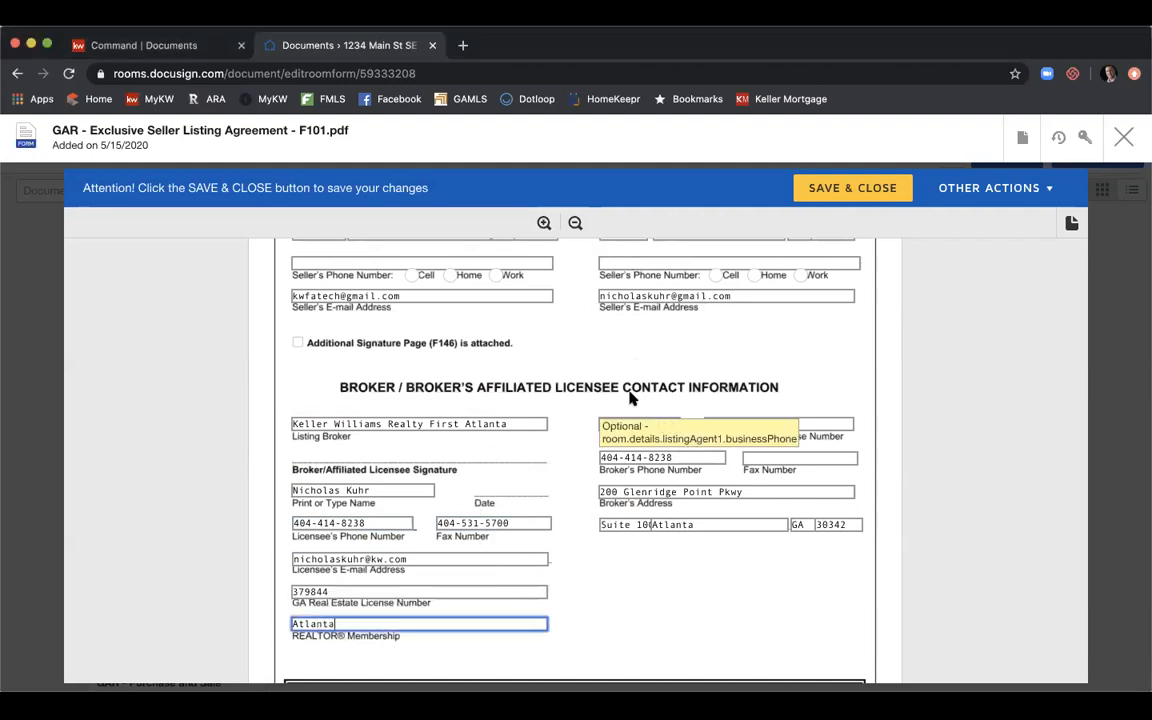
pyautogui.click(627, 422)
pyautogui.write('KWFA01')
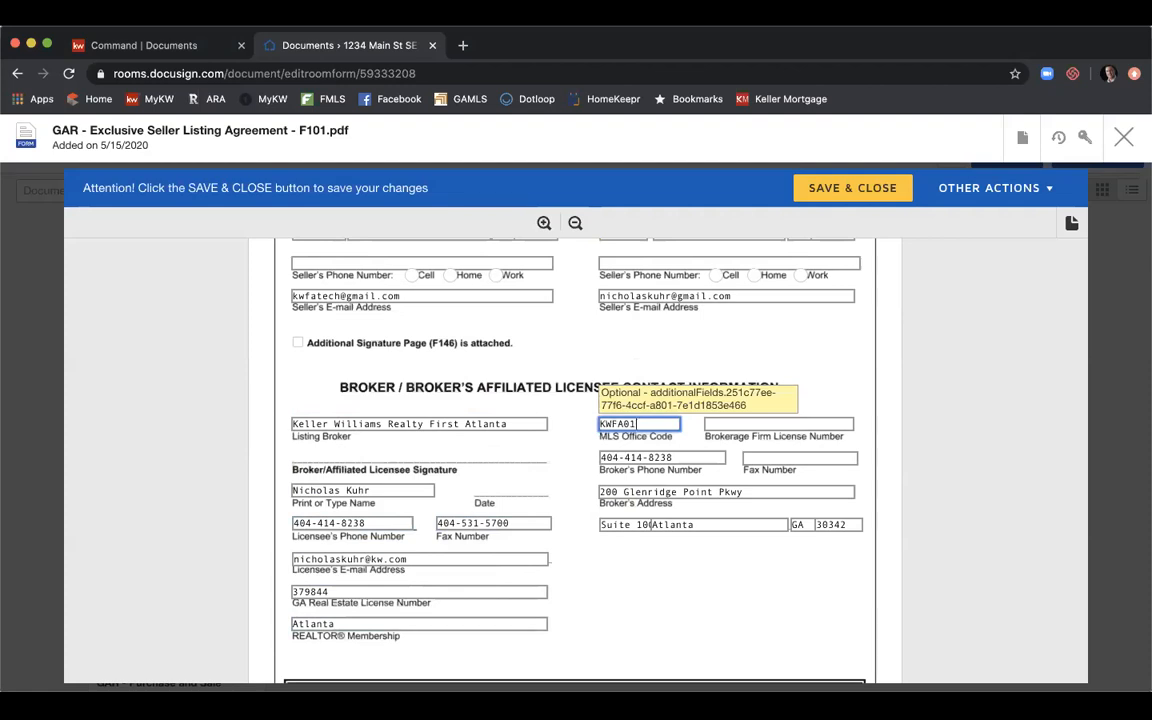
pyautogui.press('Tab')
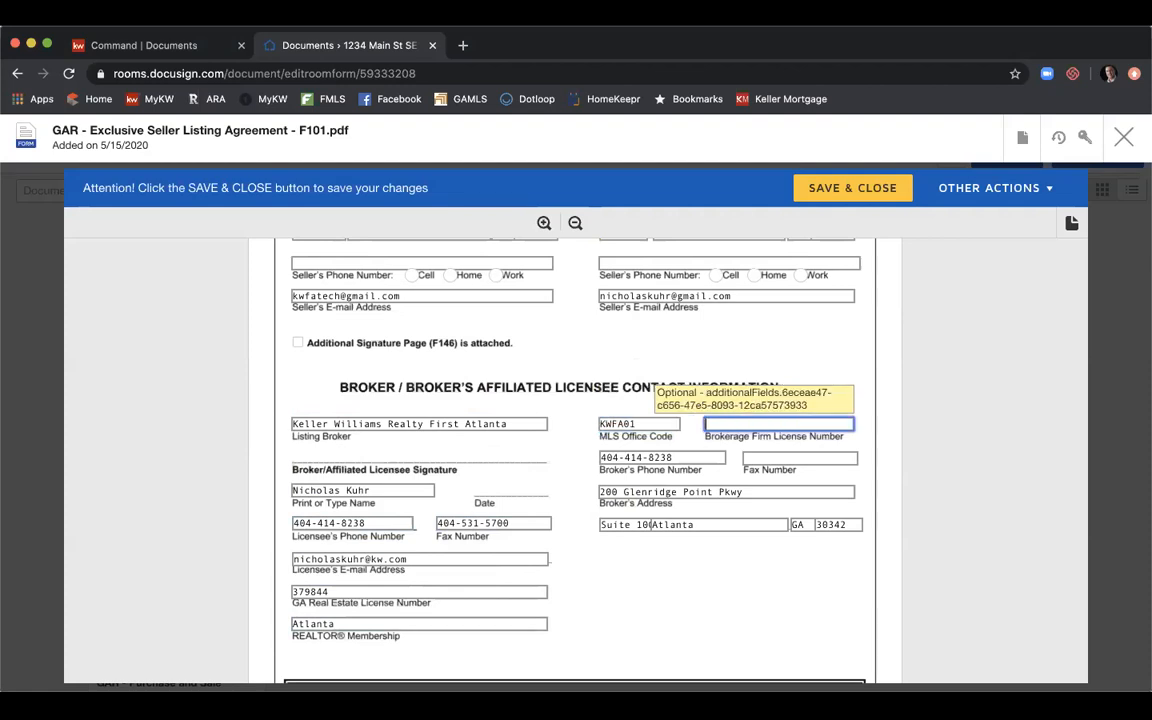
pyautogui.write('H-333')
# Enter the broker's fax number and move Suite 100 onto the broker's street address line.
pyautogui.click(757, 459)
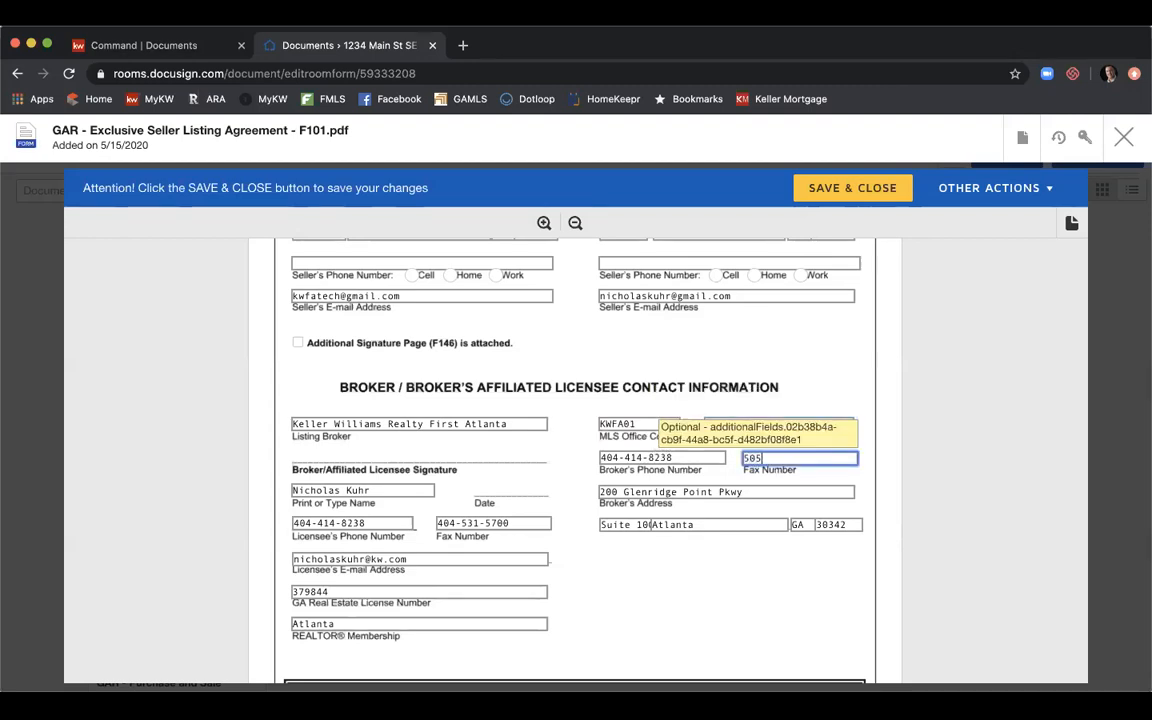
pyautogui.click(765, 575)
pyautogui.click(608, 525)
pyautogui.press('BackSpace')
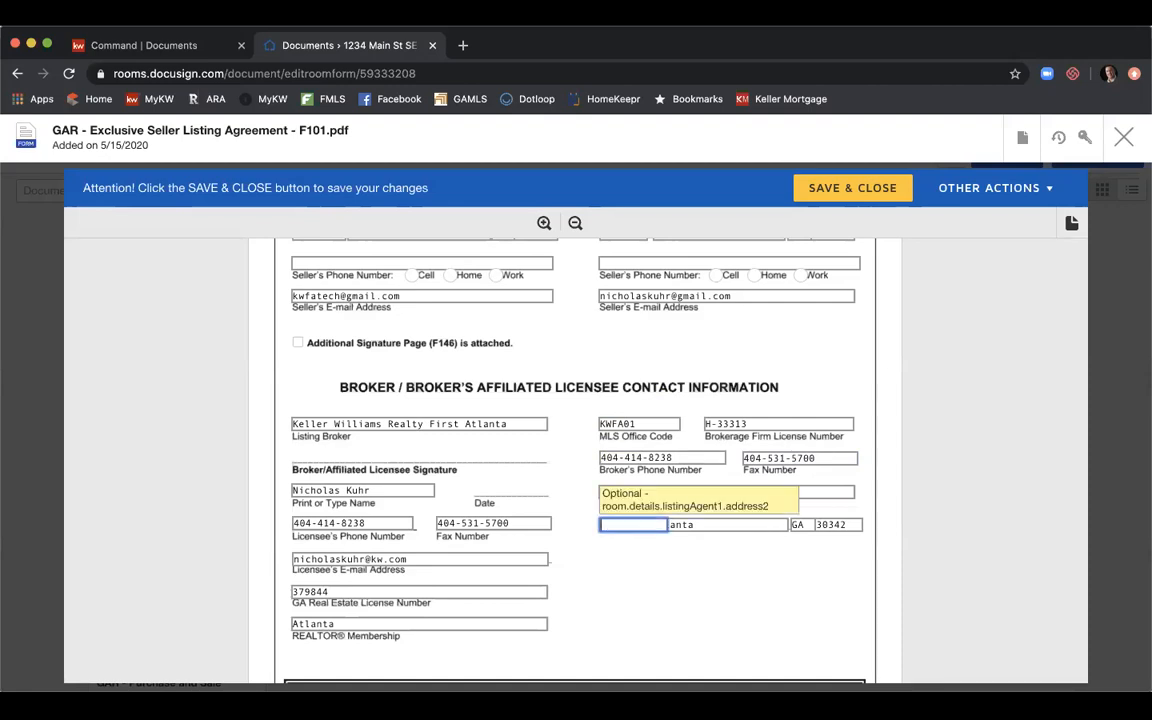
pyautogui.click(629, 490)
pyautogui.click(764, 493)
pyautogui.write('. Suite 100')
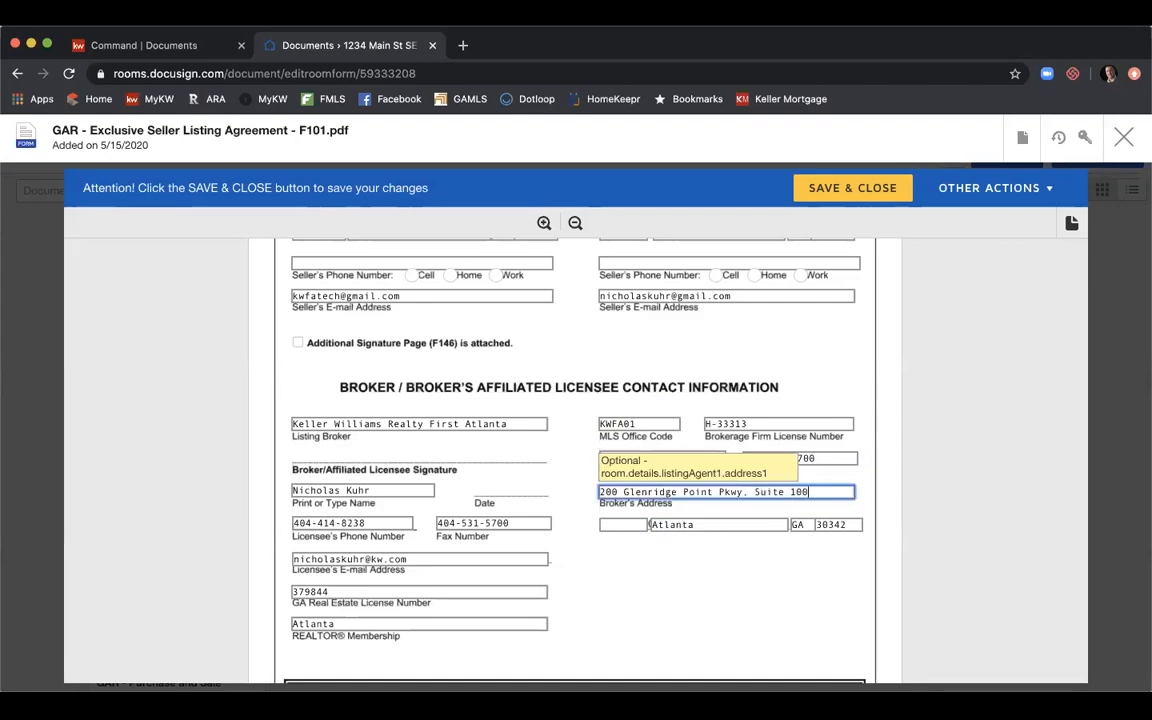
pyautogui.click(787, 576)
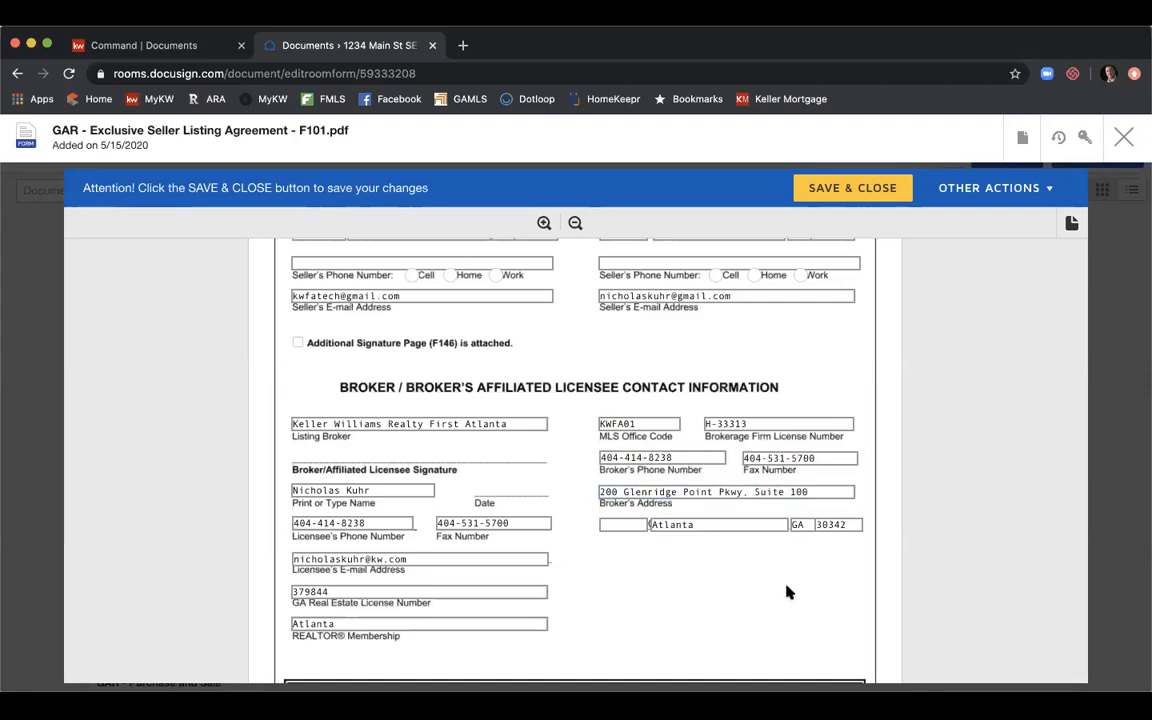
pyautogui.scroll(-2, 787, 592)
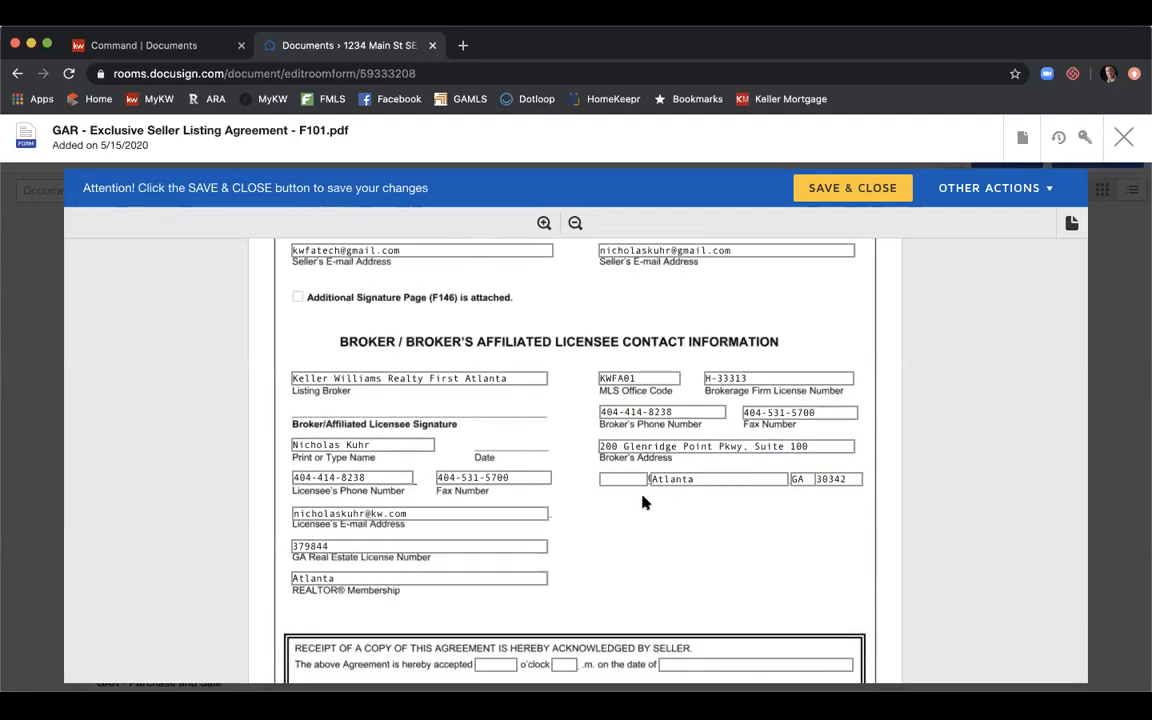
pyautogui.scroll(-4, 644, 502)
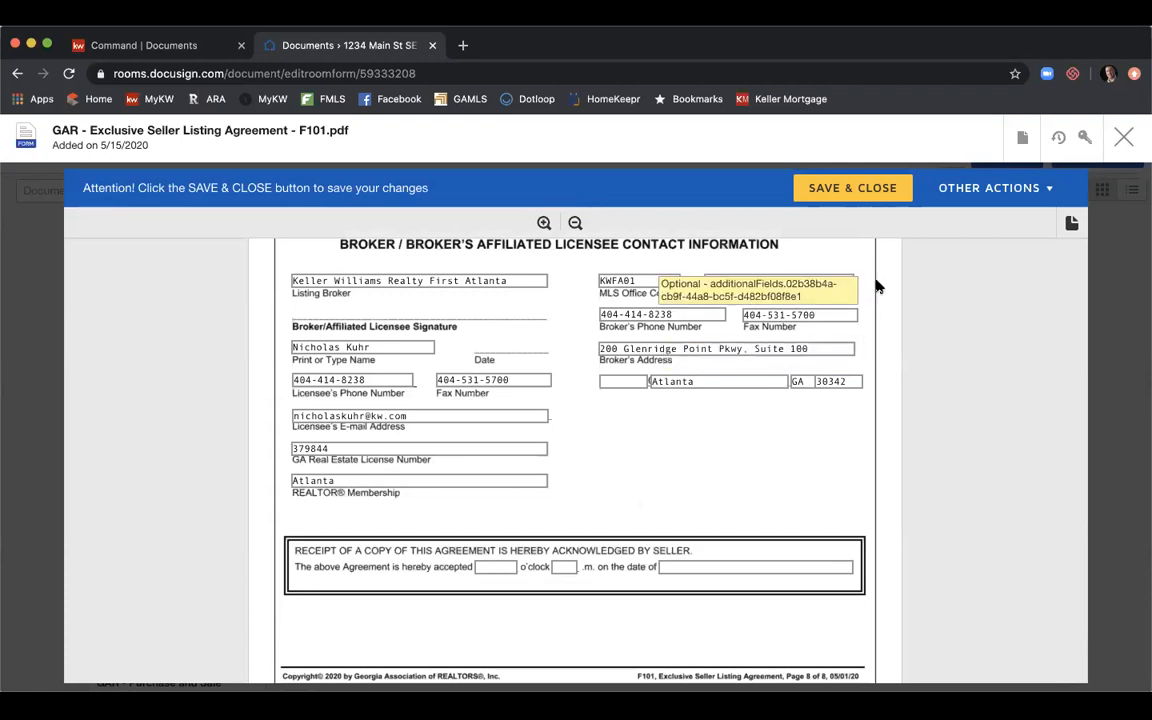
# Save and close the listing agreement, then open the F322 Community Association Fees disclosure.
pyautogui.click(866, 199)
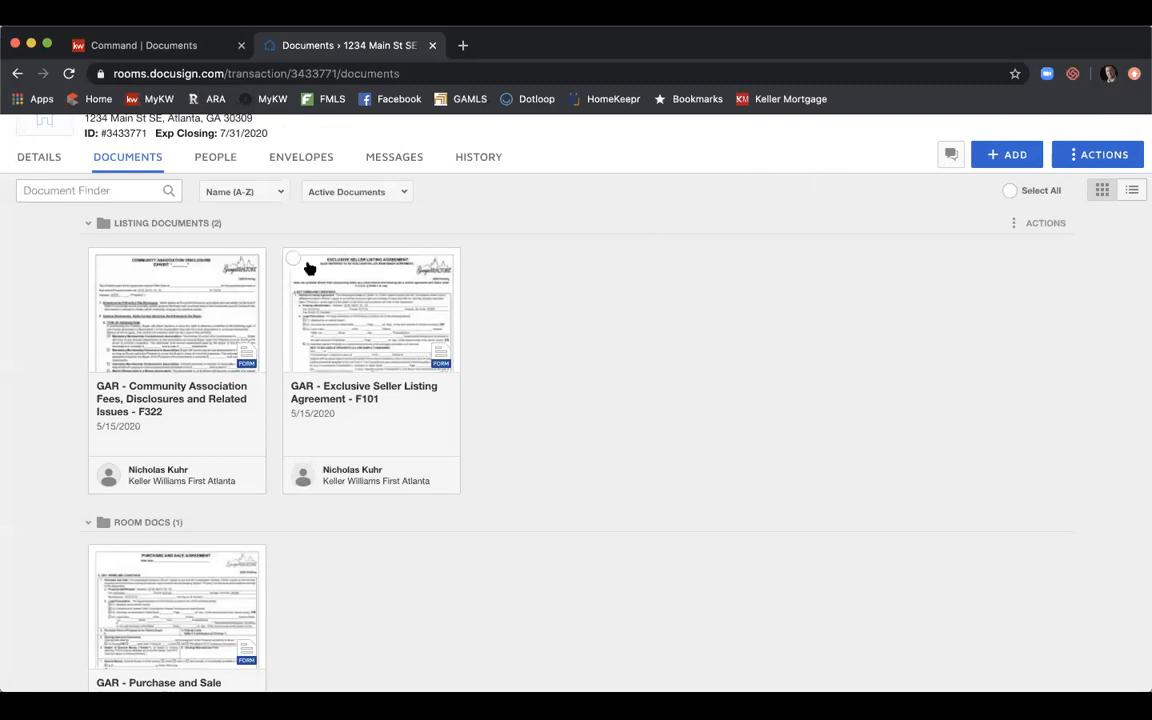
pyautogui.click(214, 289)
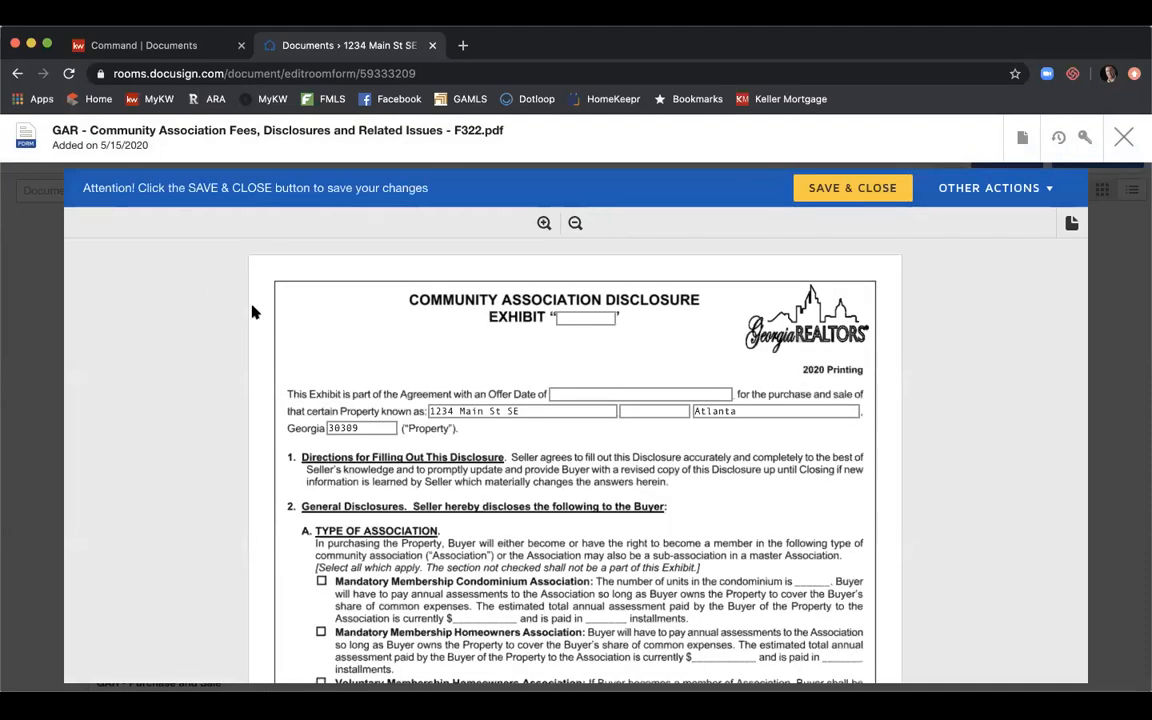
pyautogui.scroll(-2, 290, 380)
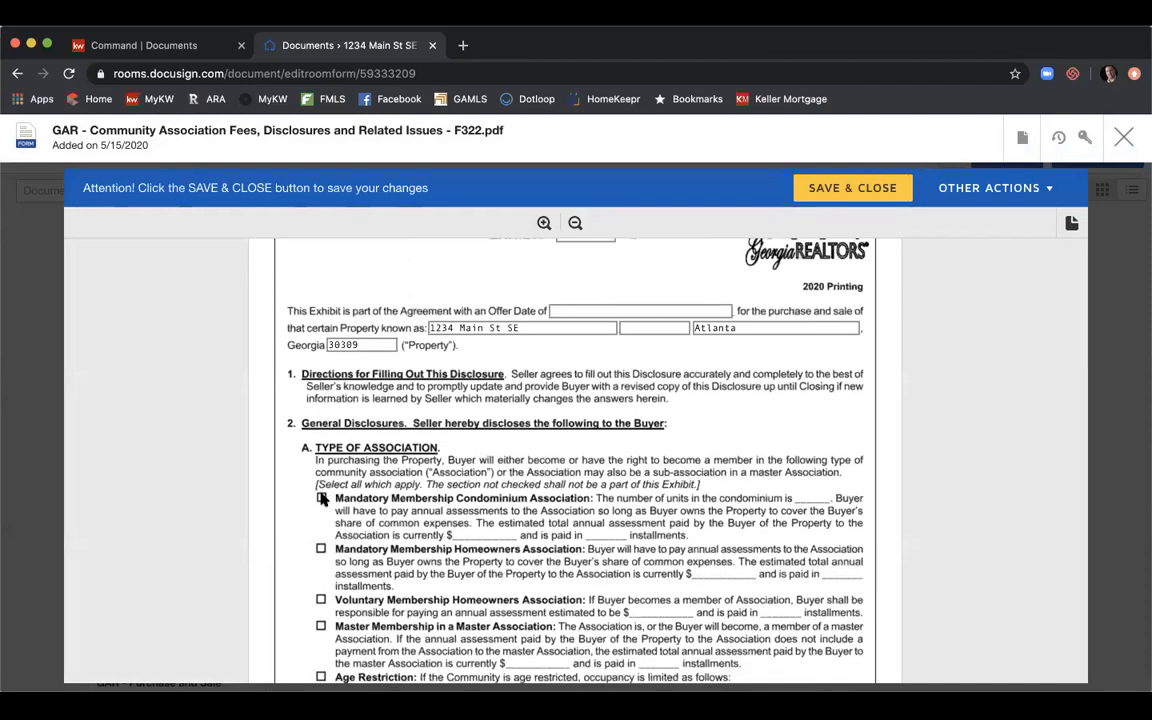
pyautogui.scroll(2, 496, 458)
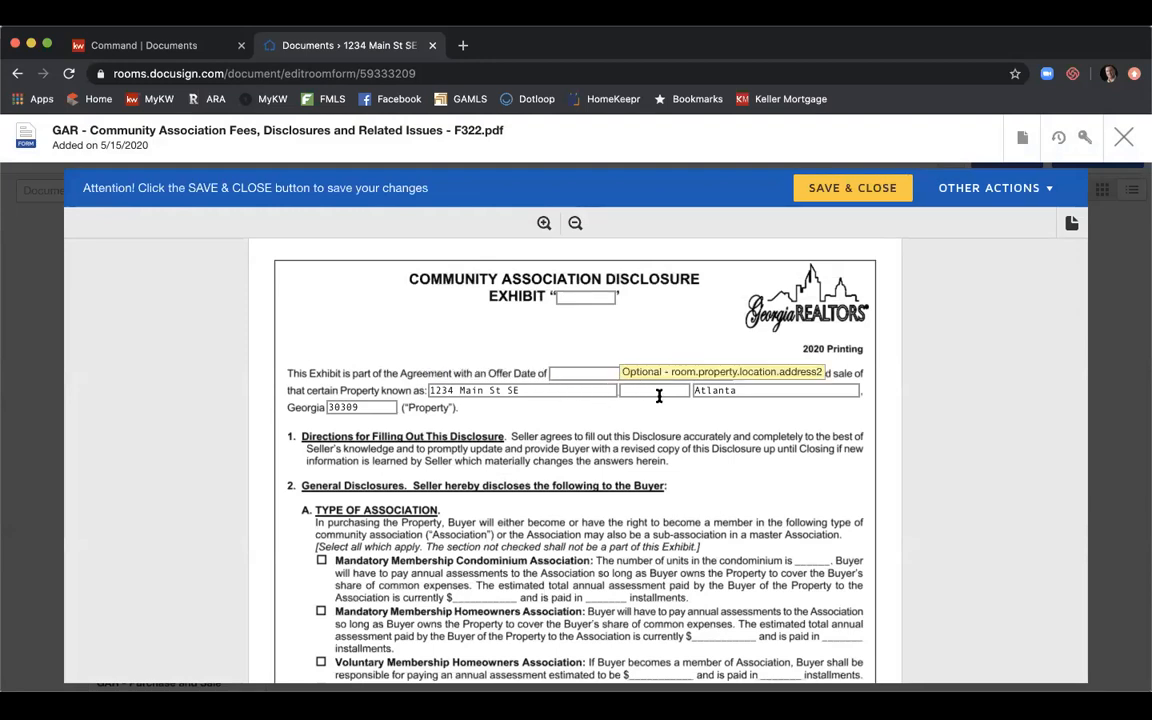
pyautogui.scroll(-1, 641, 425)
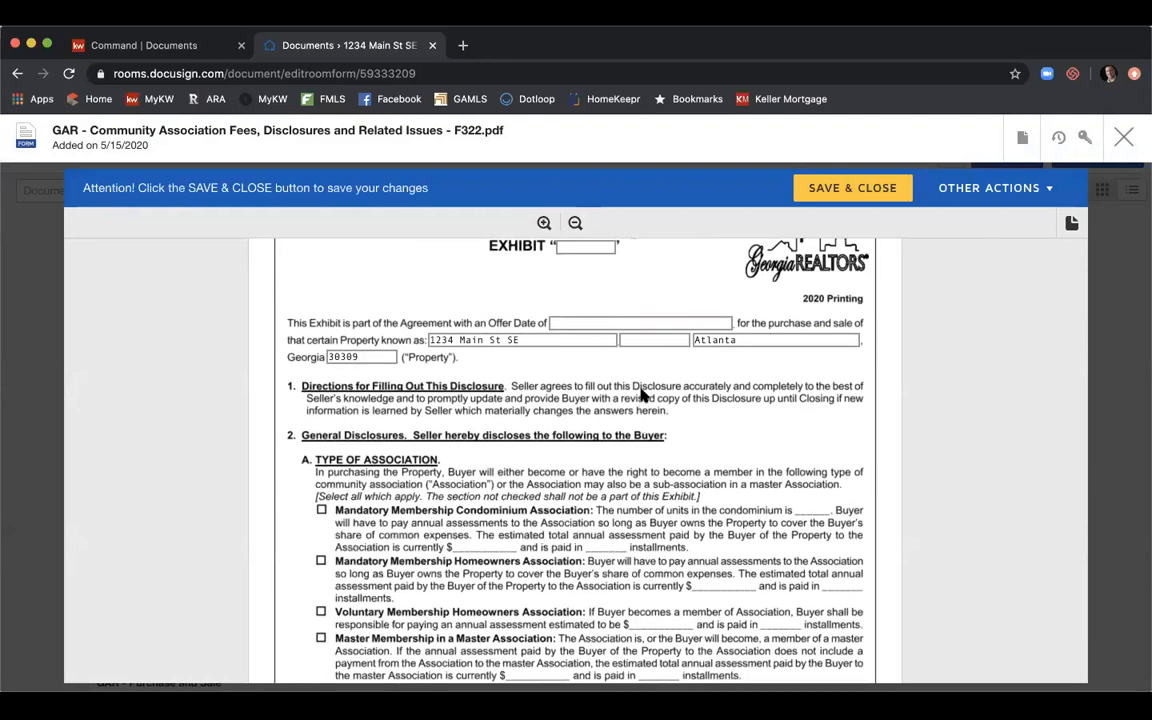
pyautogui.scroll(-2, 641, 395)
pyautogui.scroll(-3, 574, 455)
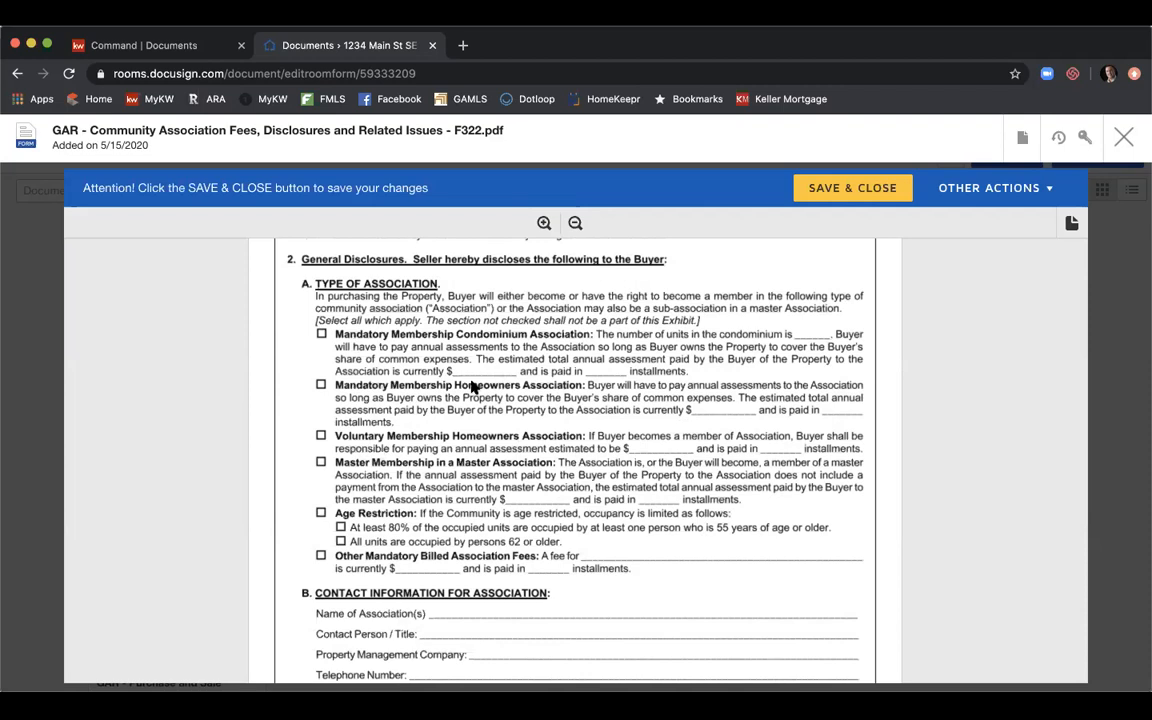
pyautogui.scroll(-6, 472, 386)
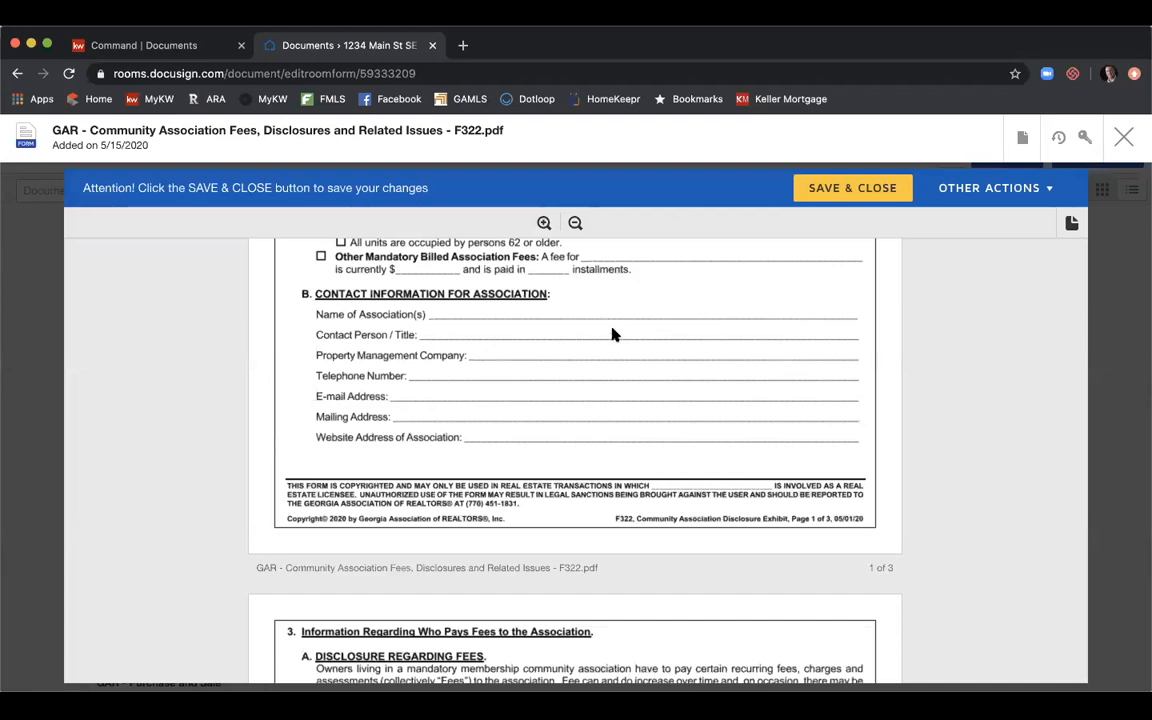
pyautogui.scroll(-3, 612, 332)
pyautogui.scroll(-10, 595, 337)
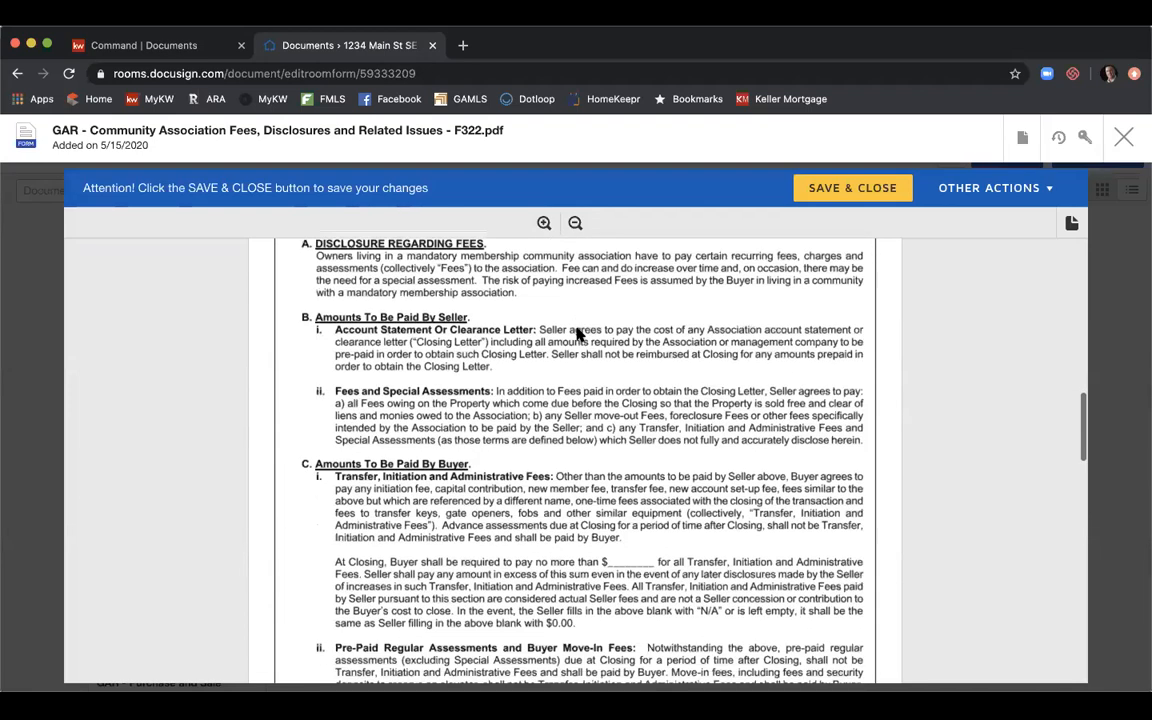
pyautogui.scroll(-12, 577, 335)
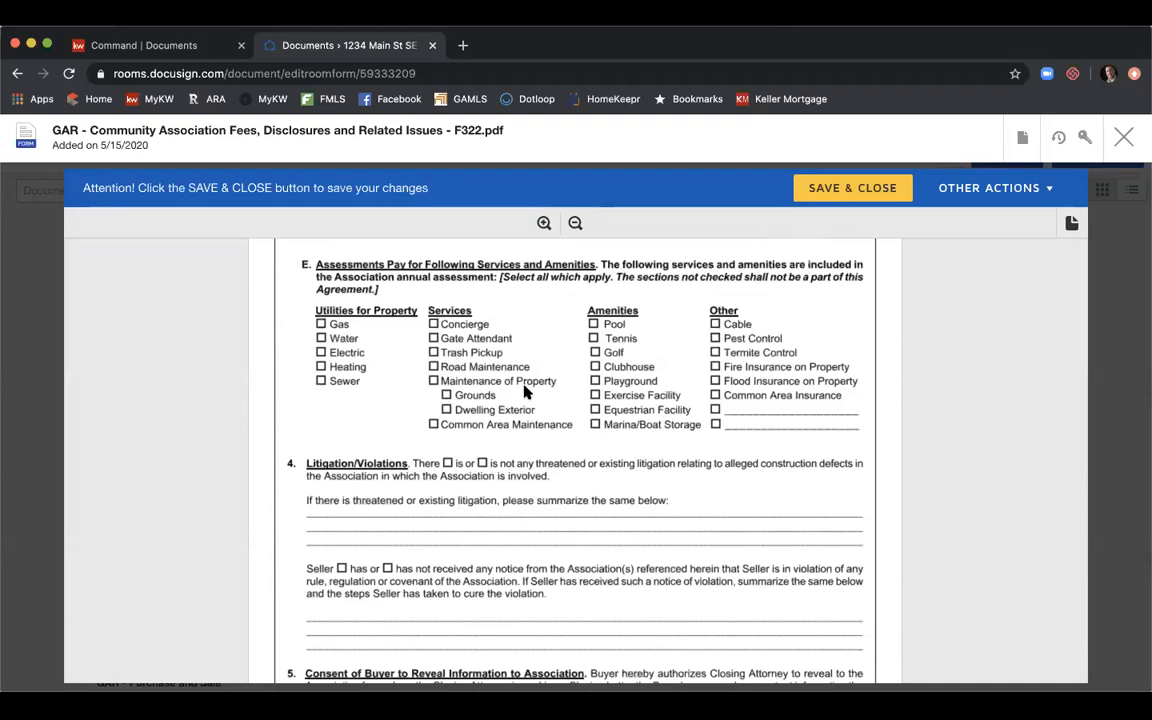
pyautogui.scroll(-3, 535, 380)
pyautogui.scroll(-6, 548, 358)
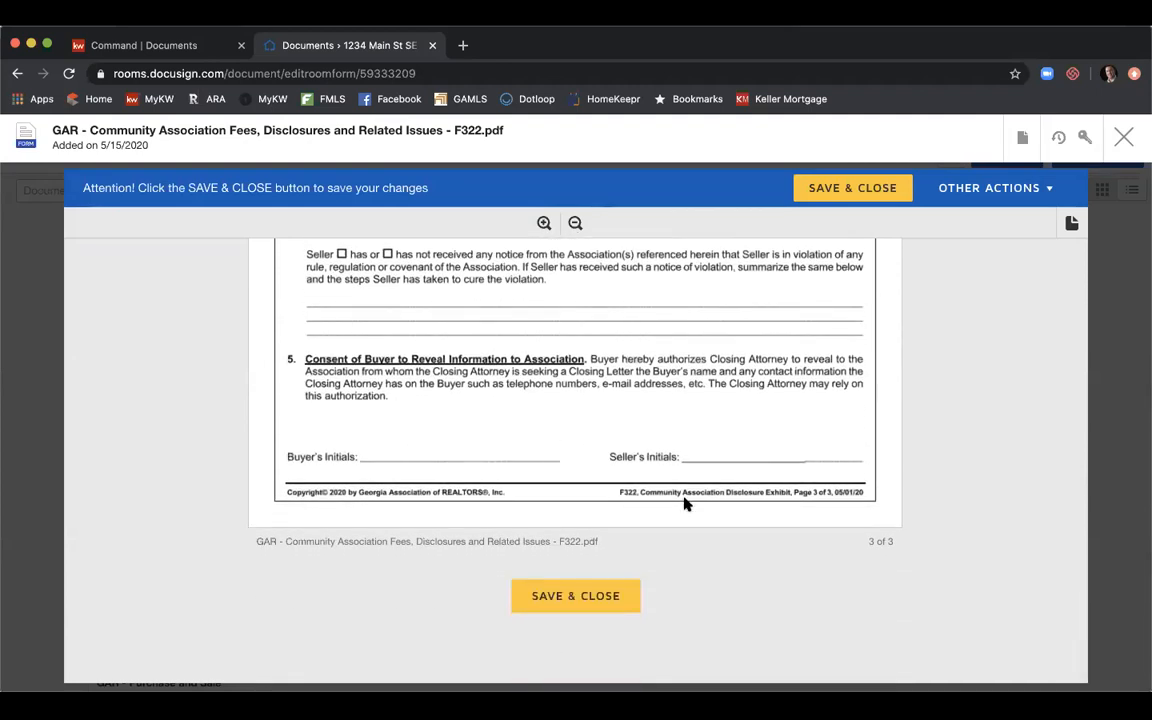
# Save and close the F322 disclosure, then open the F201 Purchase and Sale Agreement from Room Docs.
pyautogui.click(589, 594)
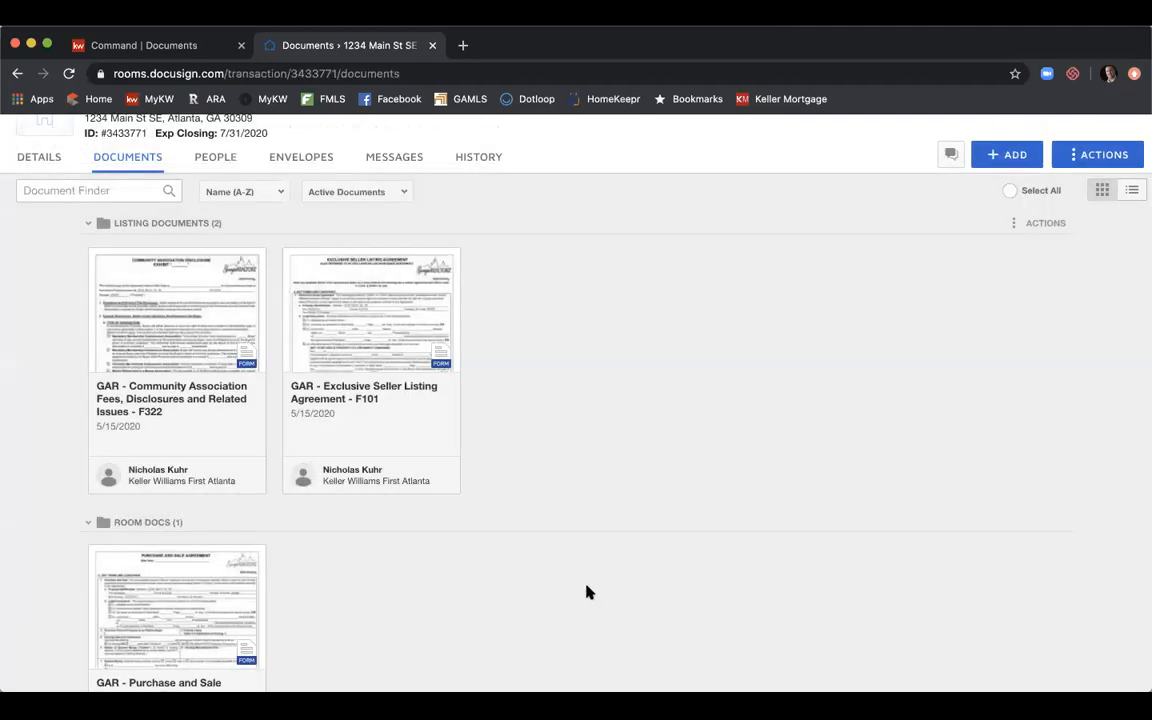
pyautogui.scroll(-3, 614, 487)
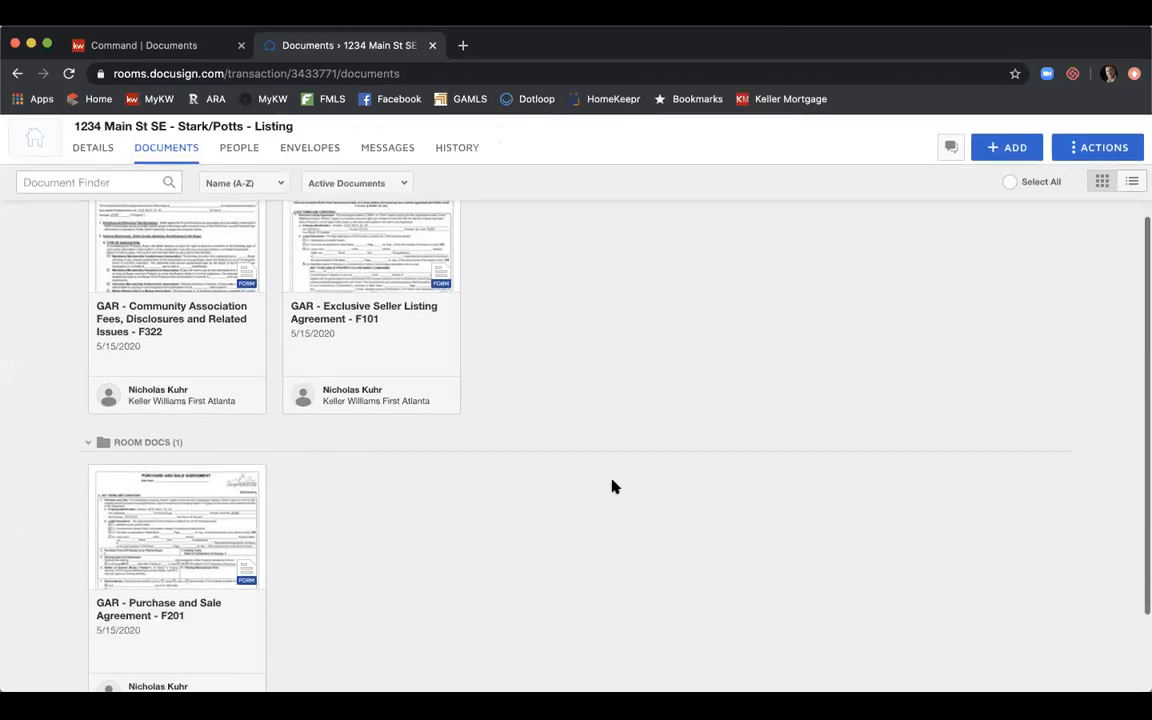
pyautogui.click(200, 500)
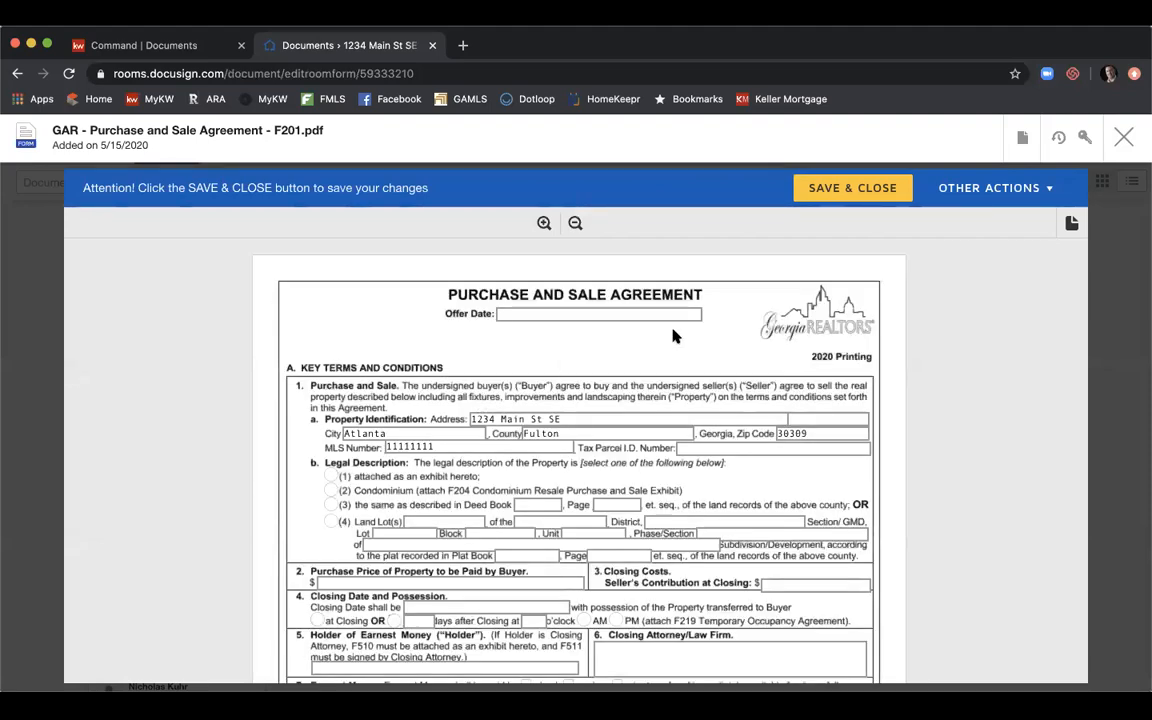
# Enter offer date 5/15/2020 and use legal description option (3), Deed Book 12345, Page 123.
pyautogui.click(643, 312)
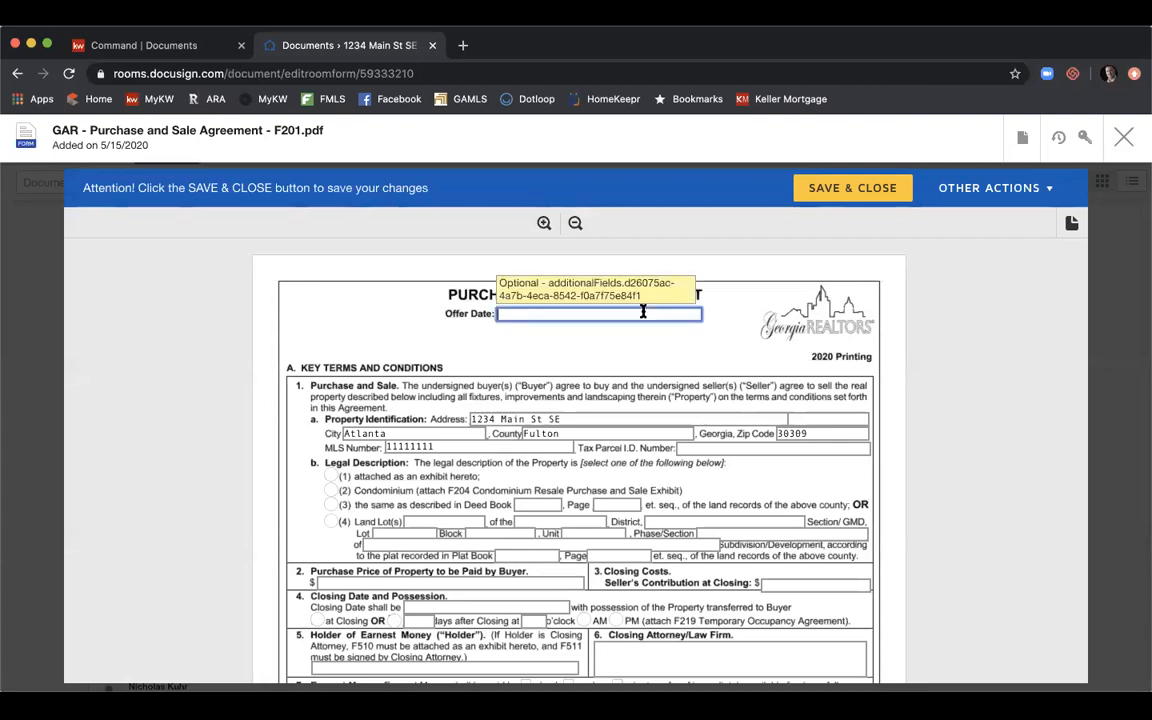
pyautogui.write('5/15/2020')
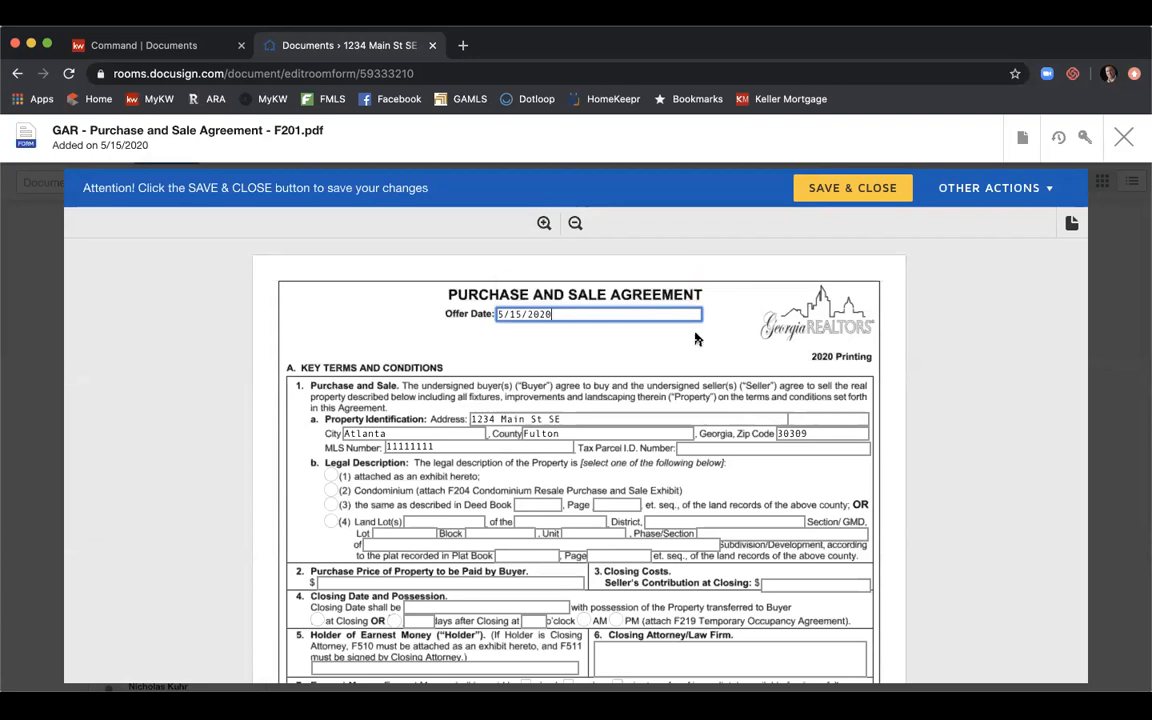
pyautogui.scroll(-3, 694, 334)
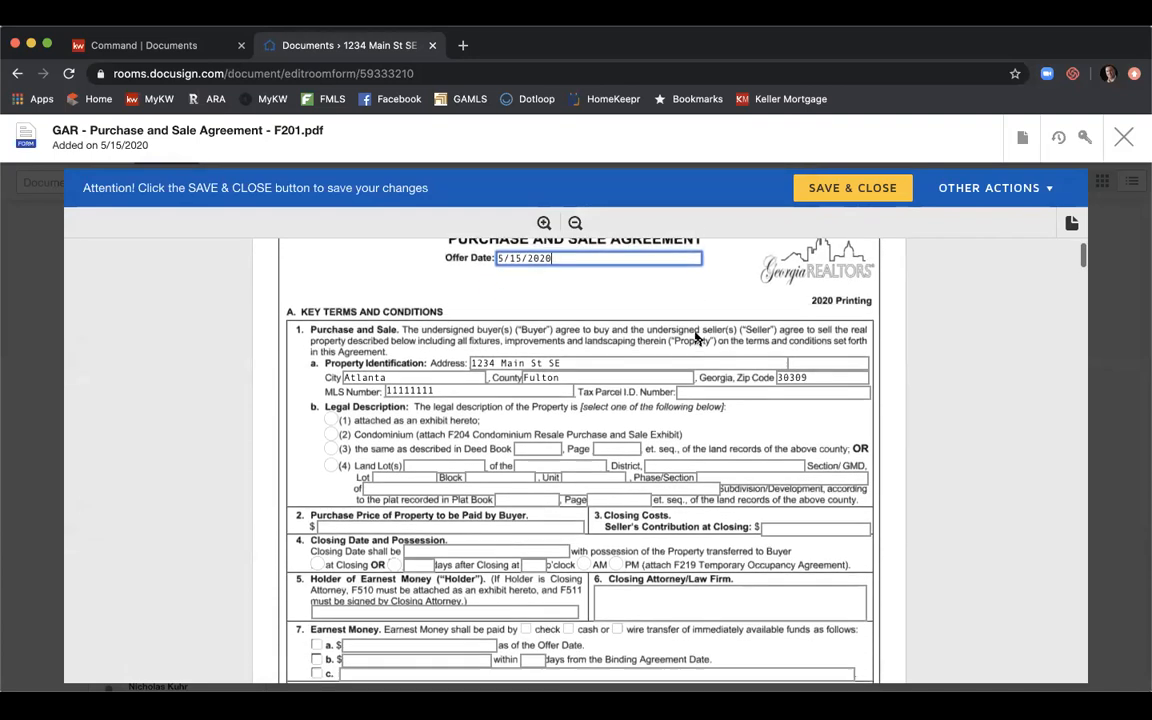
pyautogui.click(329, 415)
pyautogui.click(526, 416)
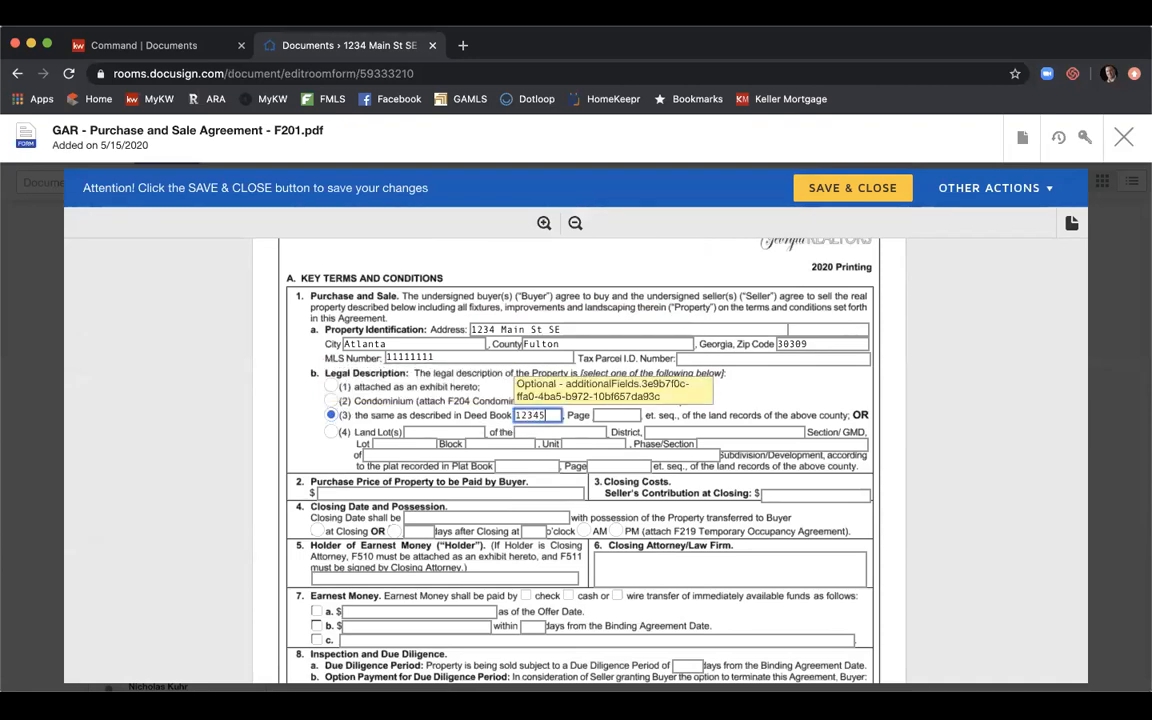
pyautogui.press('Tab')
pyautogui.write('12')
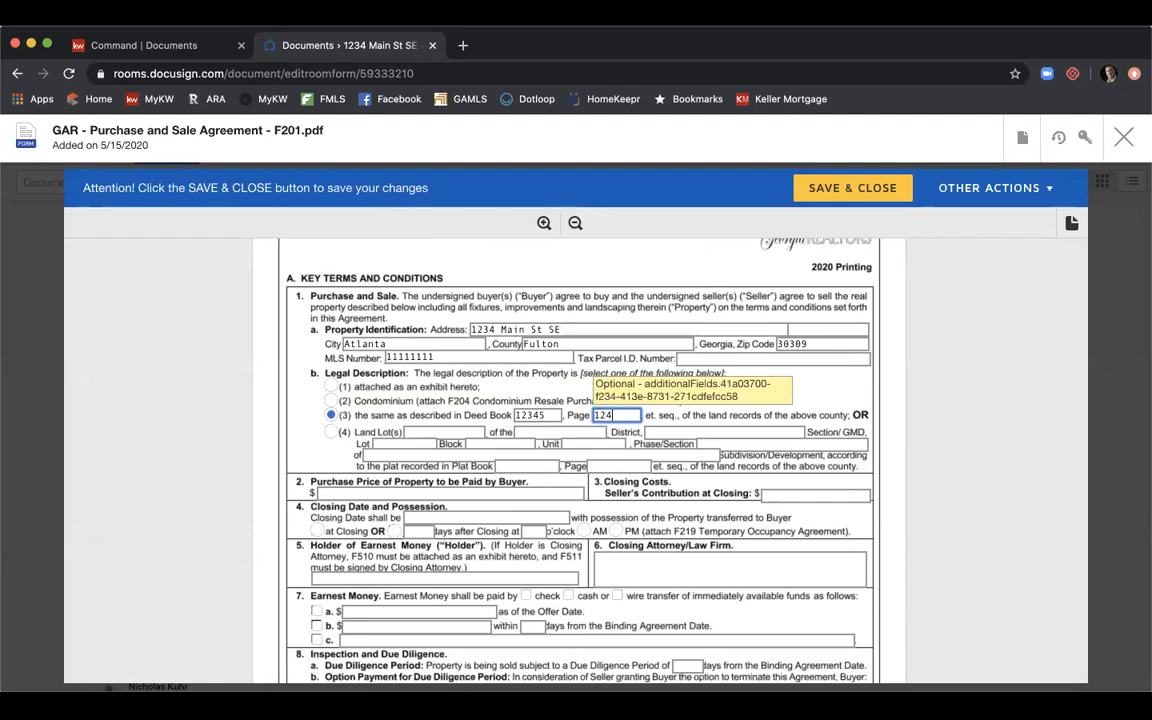
pyautogui.write('3')
# Enter the $520,000 purchase price and $3,000 seller's contribution at closing.
pyautogui.scroll(-1, 473, 462)
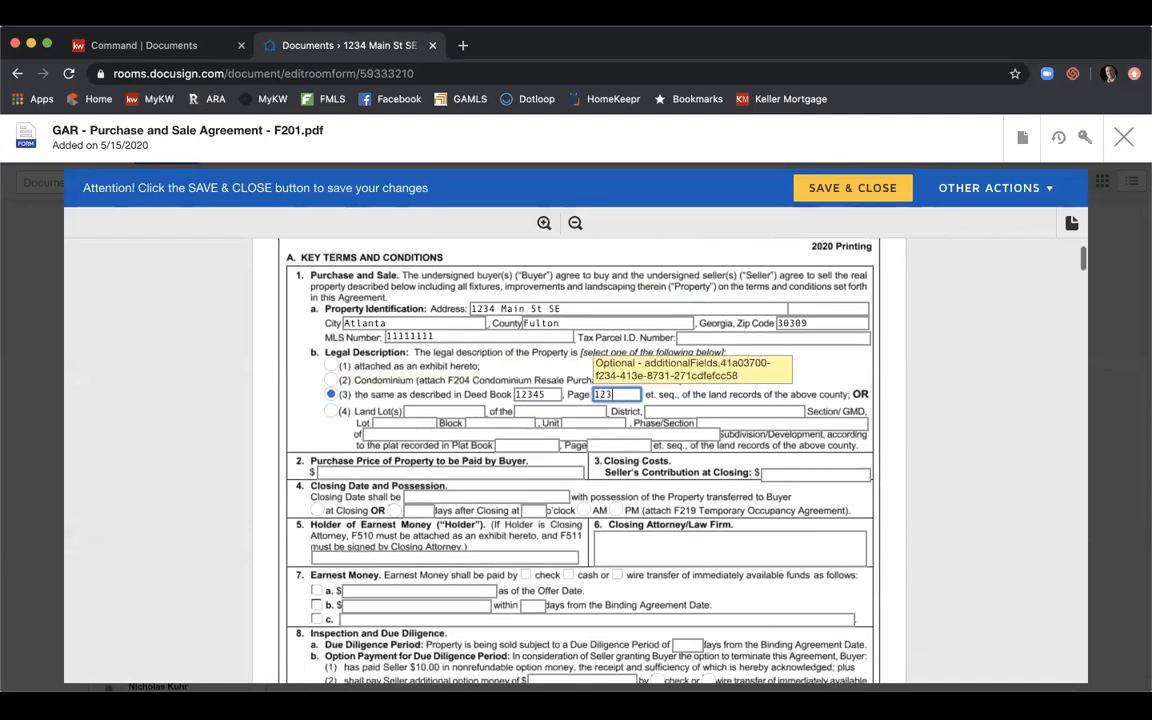
pyautogui.click(473, 466)
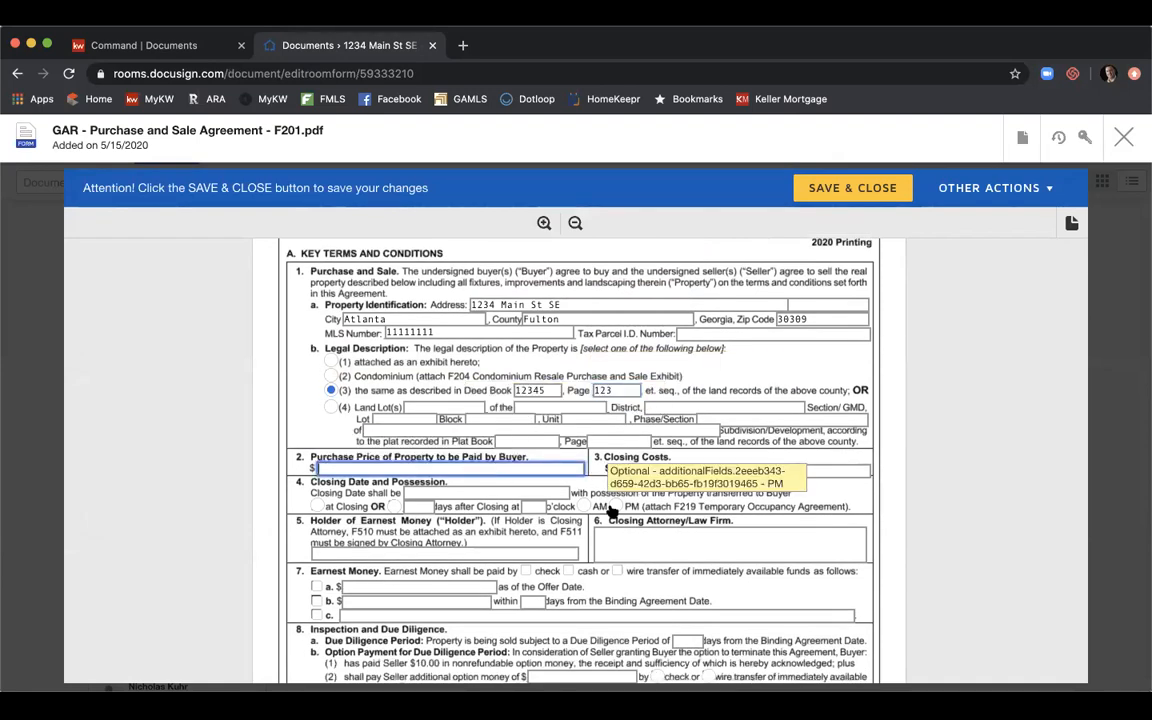
pyautogui.write('5')
pyautogui.press('BackSpace')
pyautogui.press('BackSpace')
pyautogui.write('20,000')
pyautogui.press('Tab')
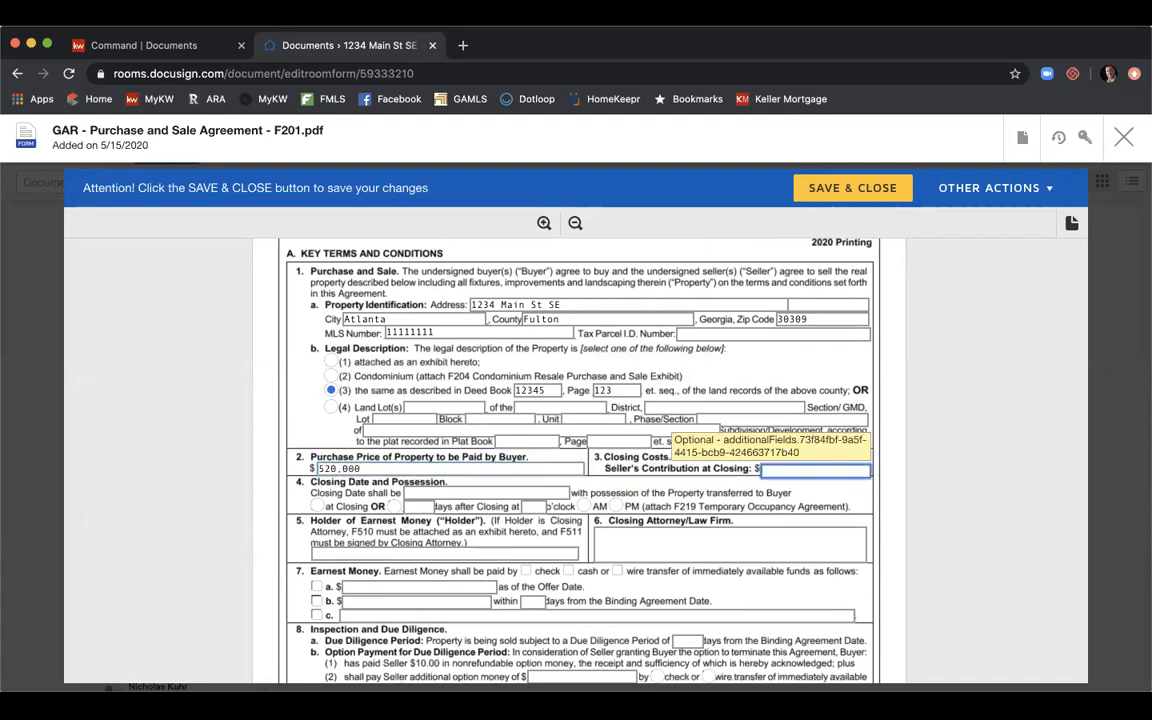
pyautogui.write('3,000')
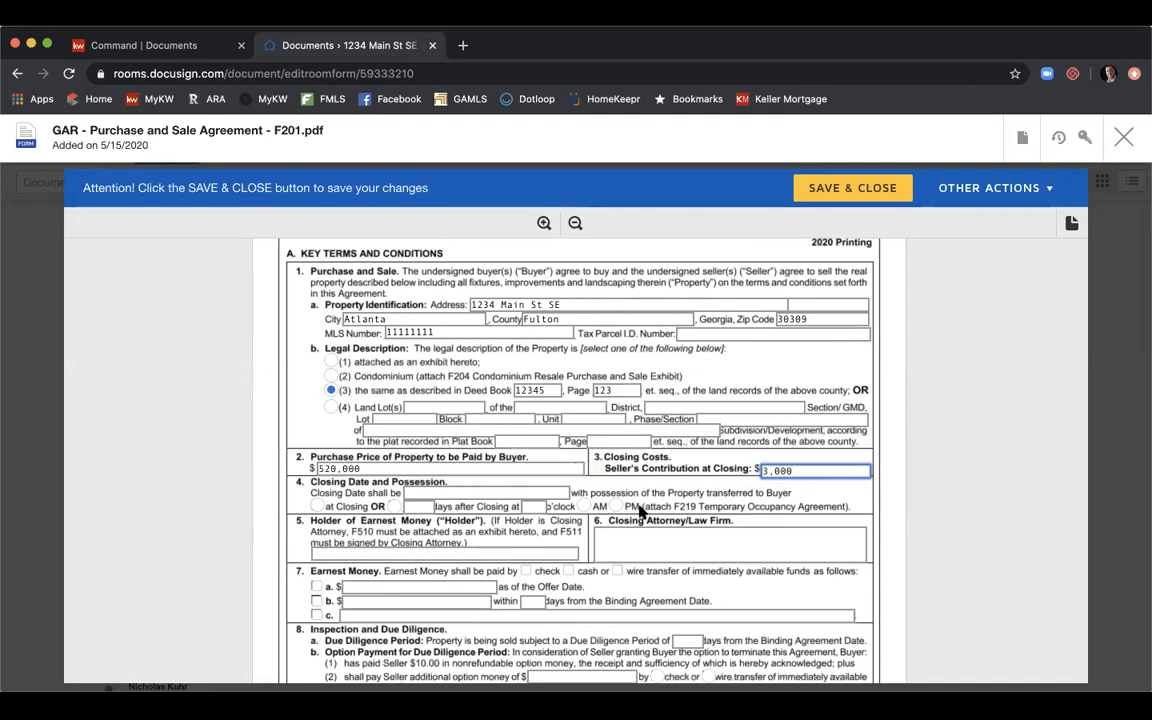
# Set closing to 7/31/2020, holder Keller Williams First Atlanta, law firm Campbell & Brannon - Glenridge Office.
pyautogui.click(316, 506)
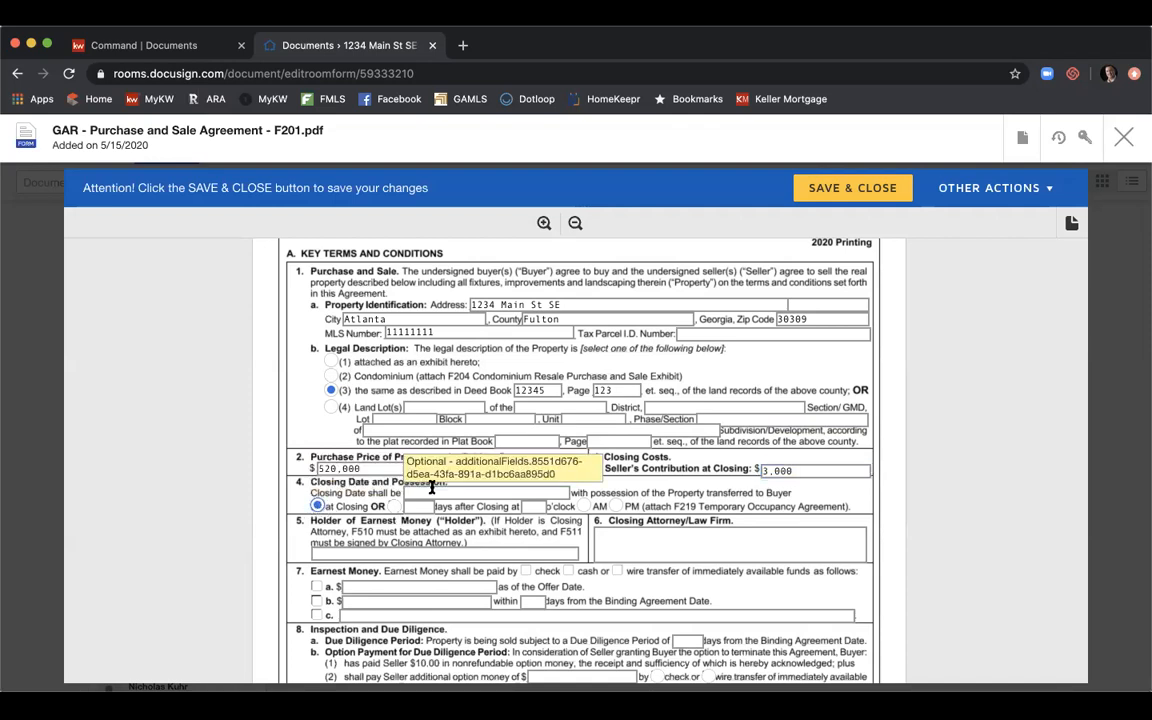
pyautogui.write('7.')
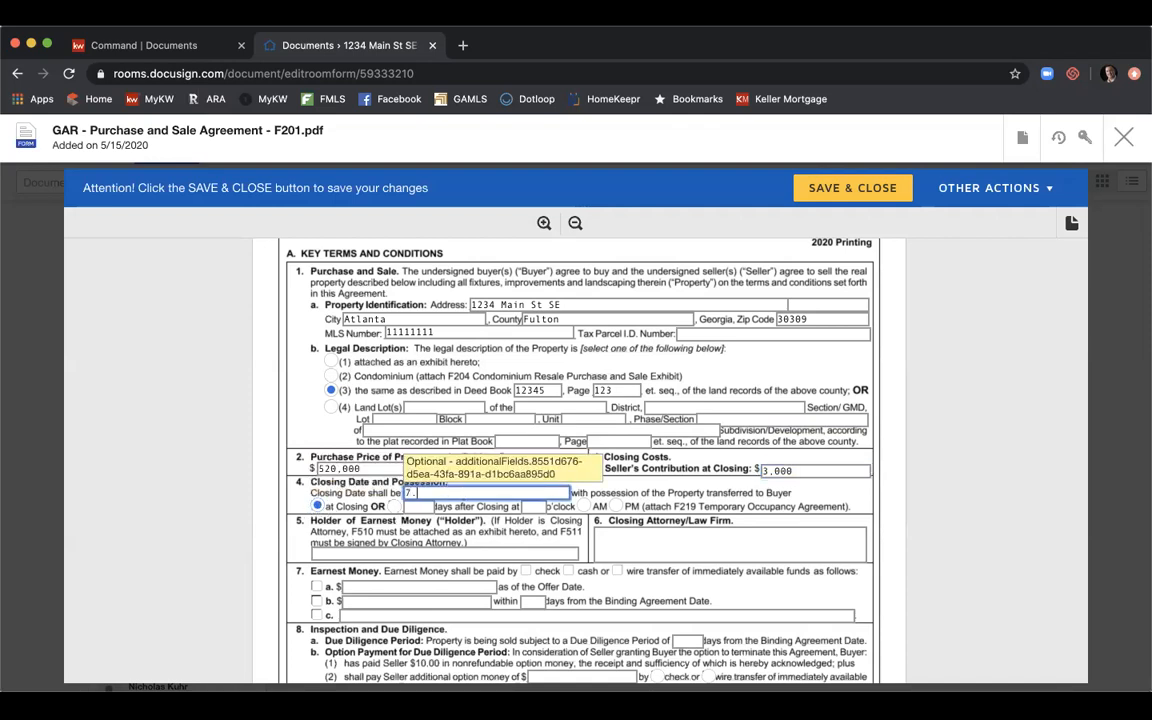
pyautogui.write('/31/2020')
pyautogui.scroll(-1, 353, 509)
pyautogui.click(353, 525)
pyautogui.write('Ke')
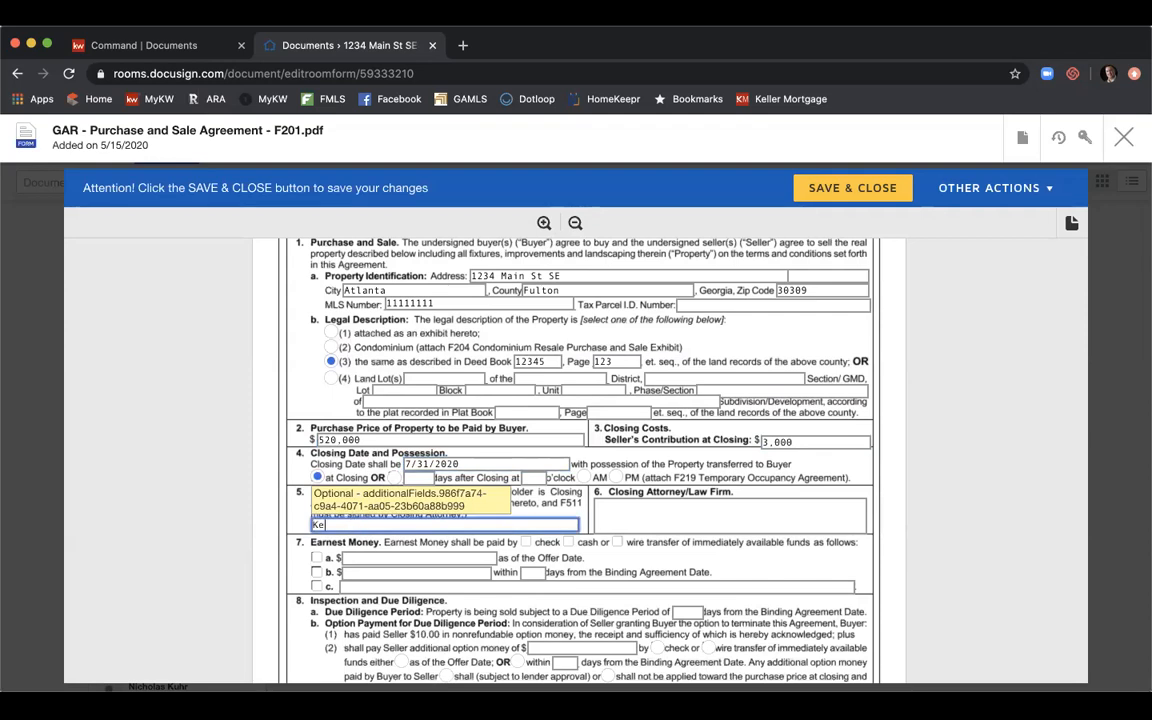
pyautogui.write('ller Williams First Atlanta')
pyautogui.press('Tab')
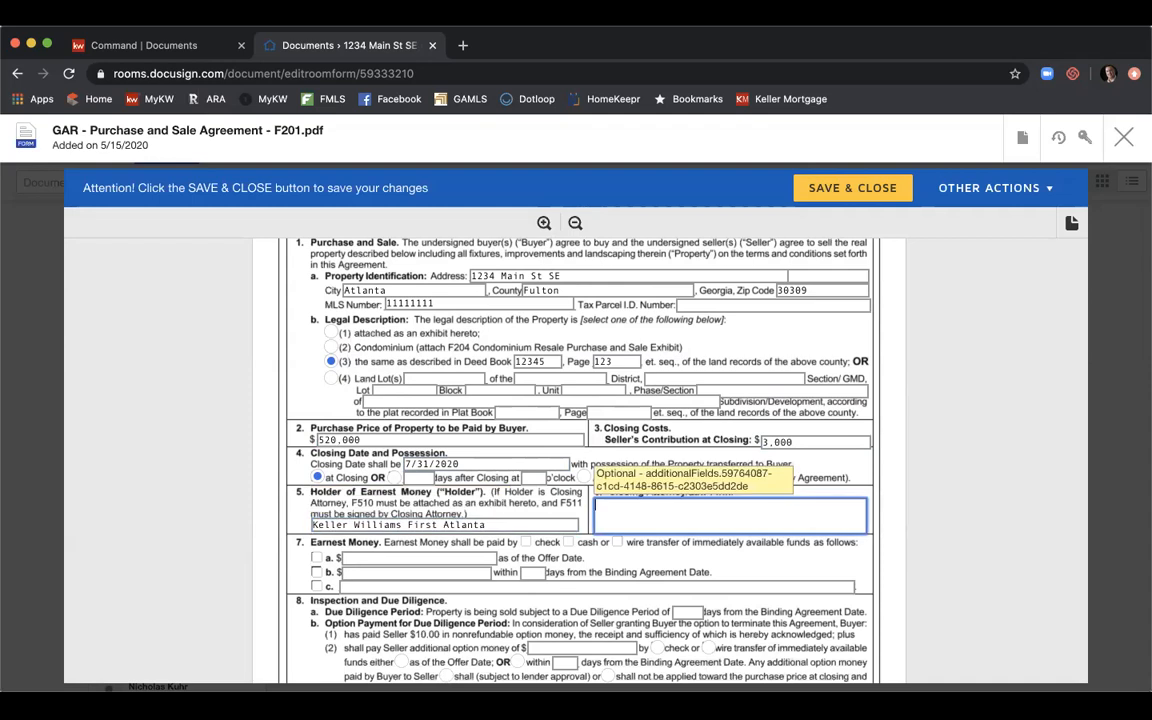
pyautogui.write('Campbell & Brannon - Glenridge Office')
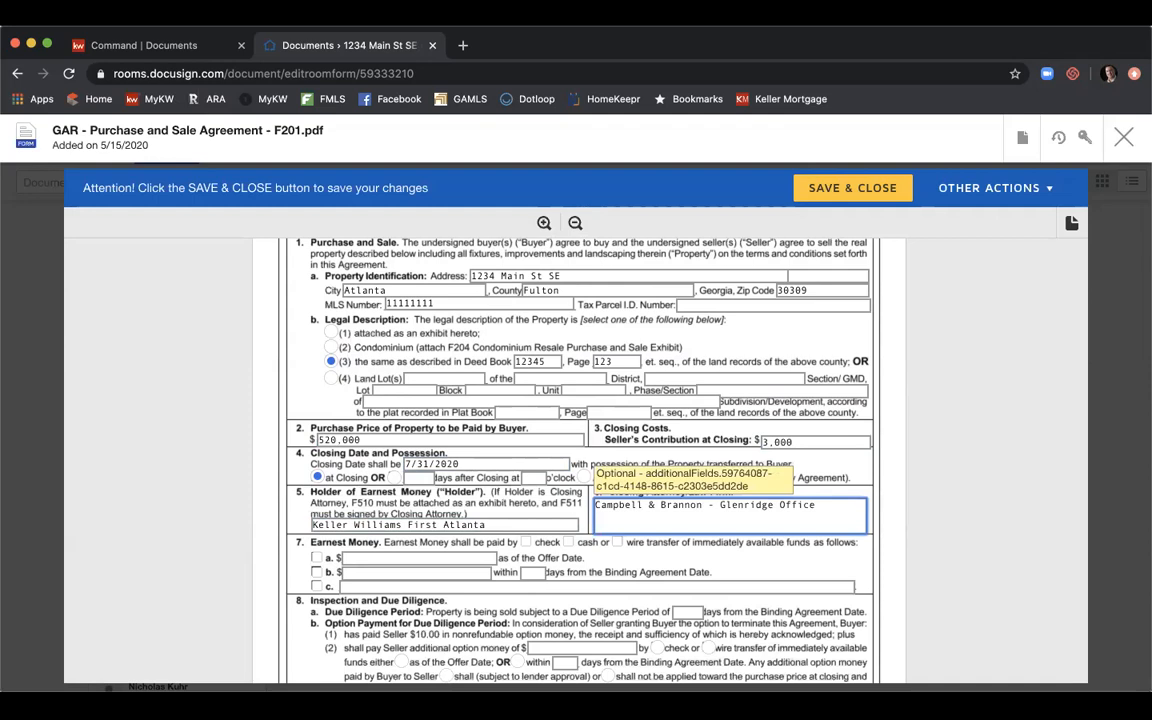
# Choose earnest money option b. with $5,000 in 3 days, 10-day due diligence, home not pre-1978.
pyautogui.scroll(-2, 575, 450)
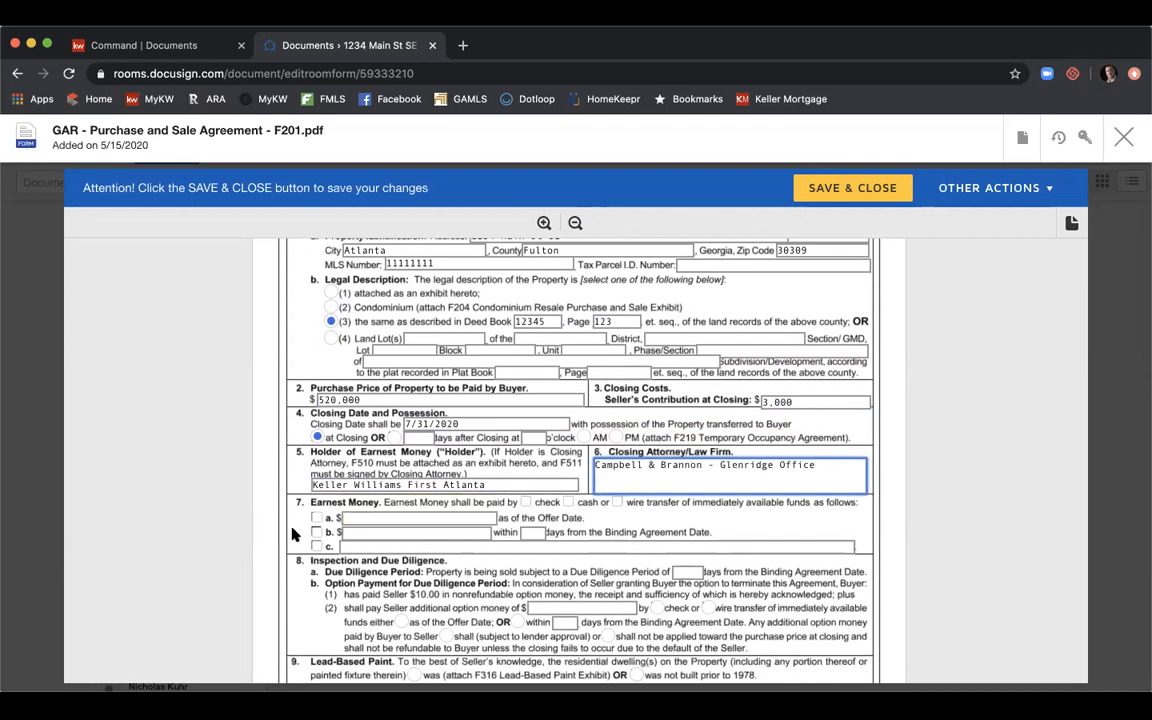
pyautogui.click(318, 533)
pyautogui.write('5,000')
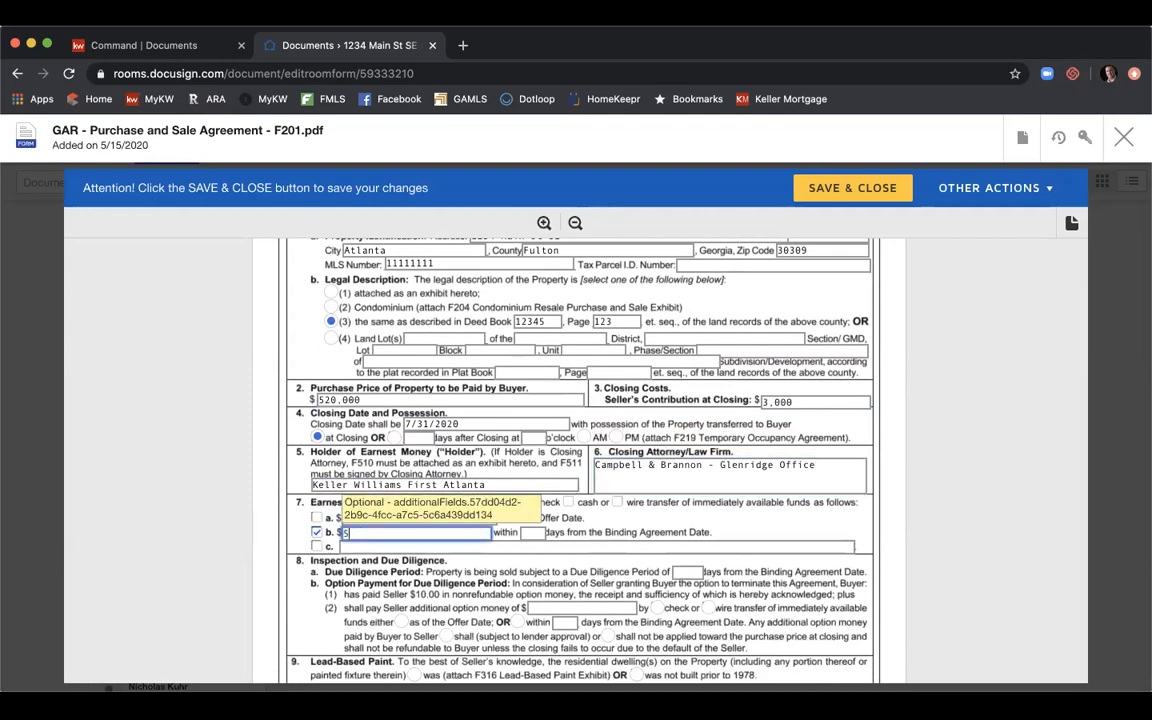
pyautogui.press('Tab')
pyautogui.write('3')
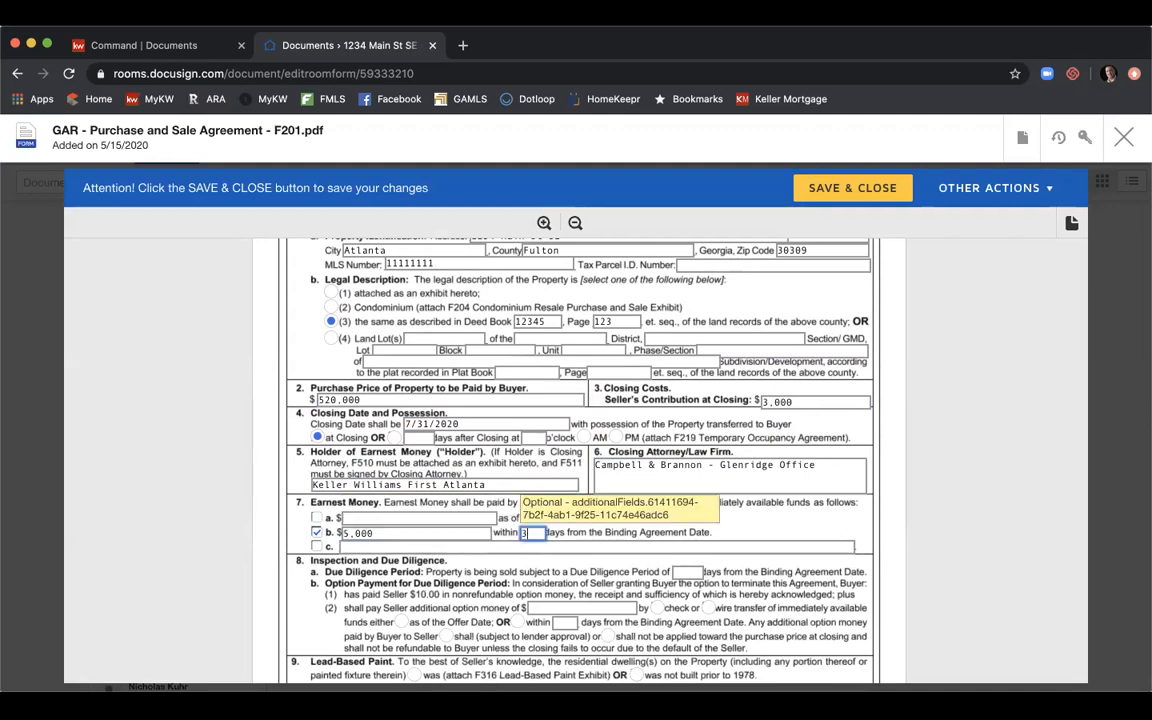
pyautogui.scroll(-2, 700, 460)
pyautogui.click(686, 470)
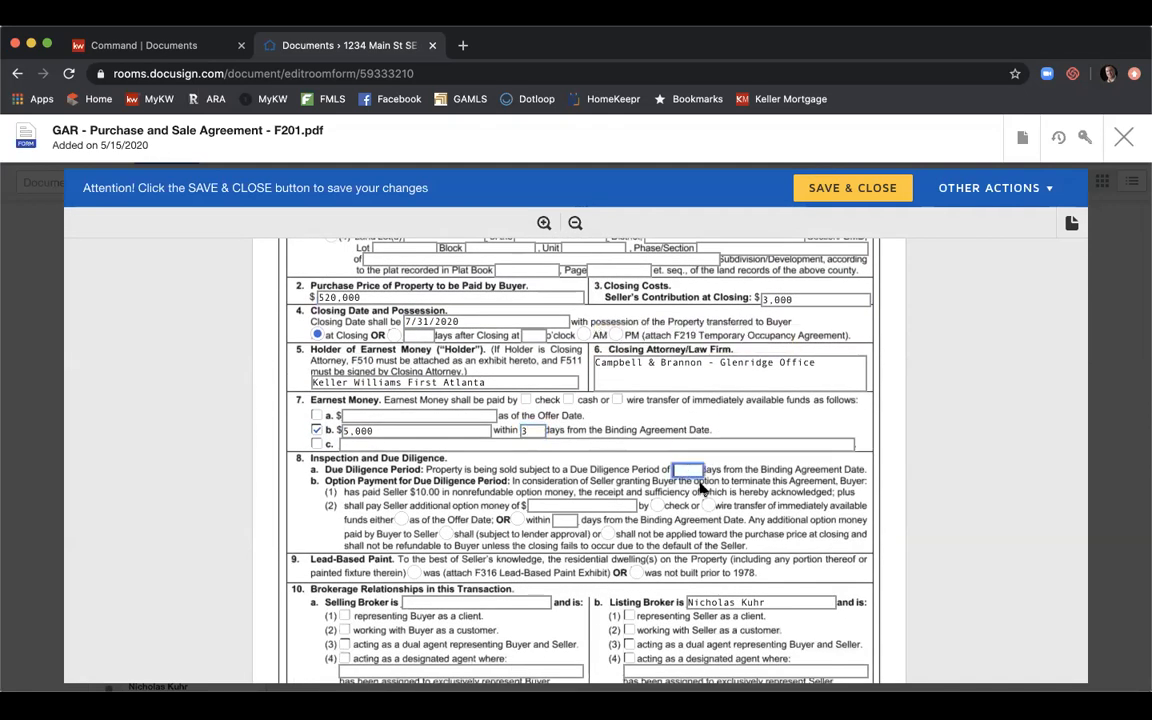
pyautogui.write('10')
pyautogui.scroll(-1, 651, 431)
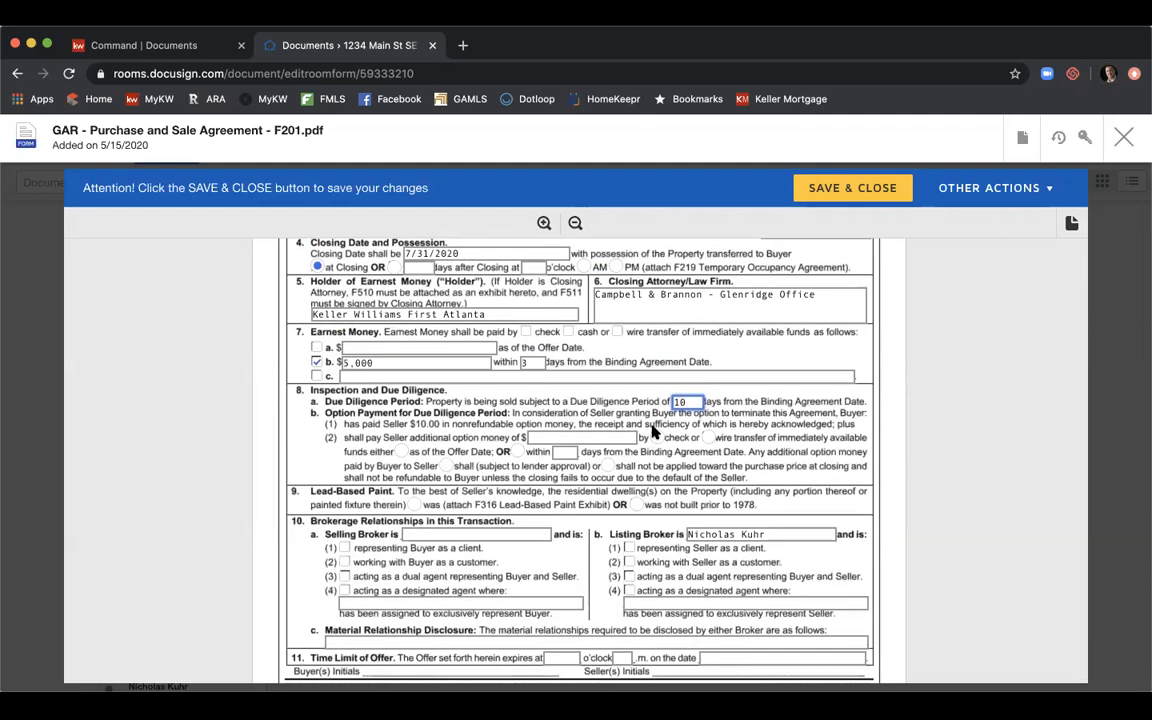
pyautogui.click(636, 504)
# Replace the listing broker with Keller Williams First Atlanta representing the seller, and tick earnest money by check.
pyautogui.scroll(-2, 705, 517)
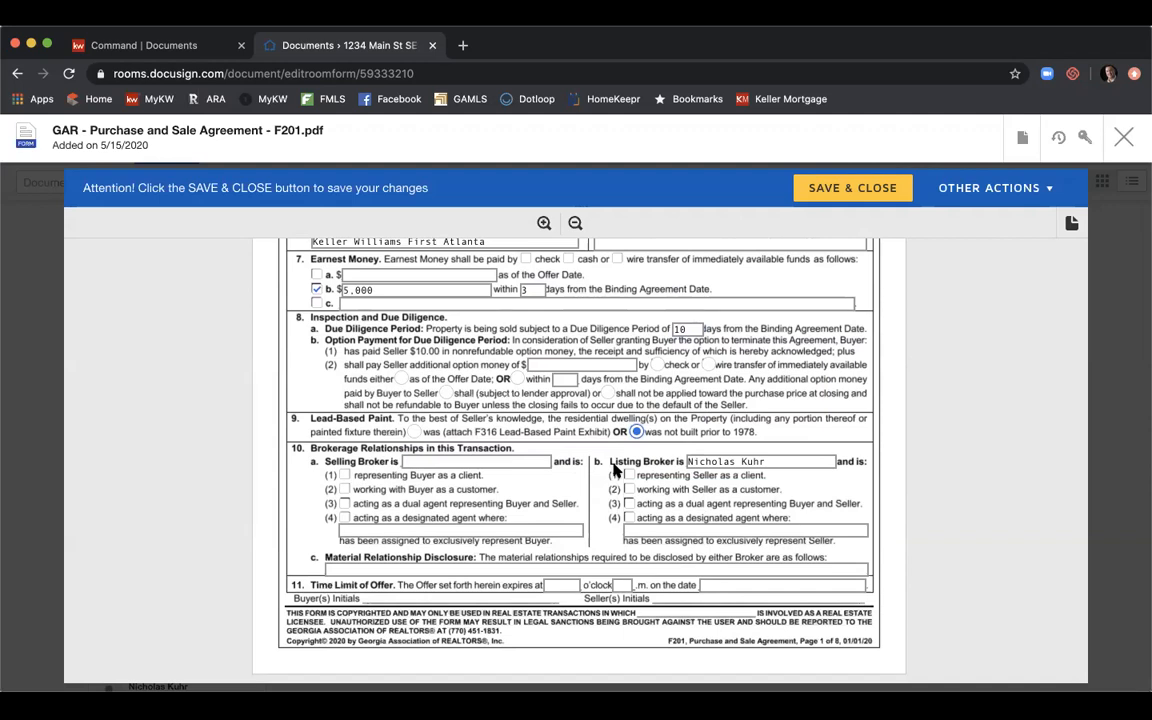
pyautogui.doubleClick(723, 463)
pyautogui.tripleClick(723, 463)
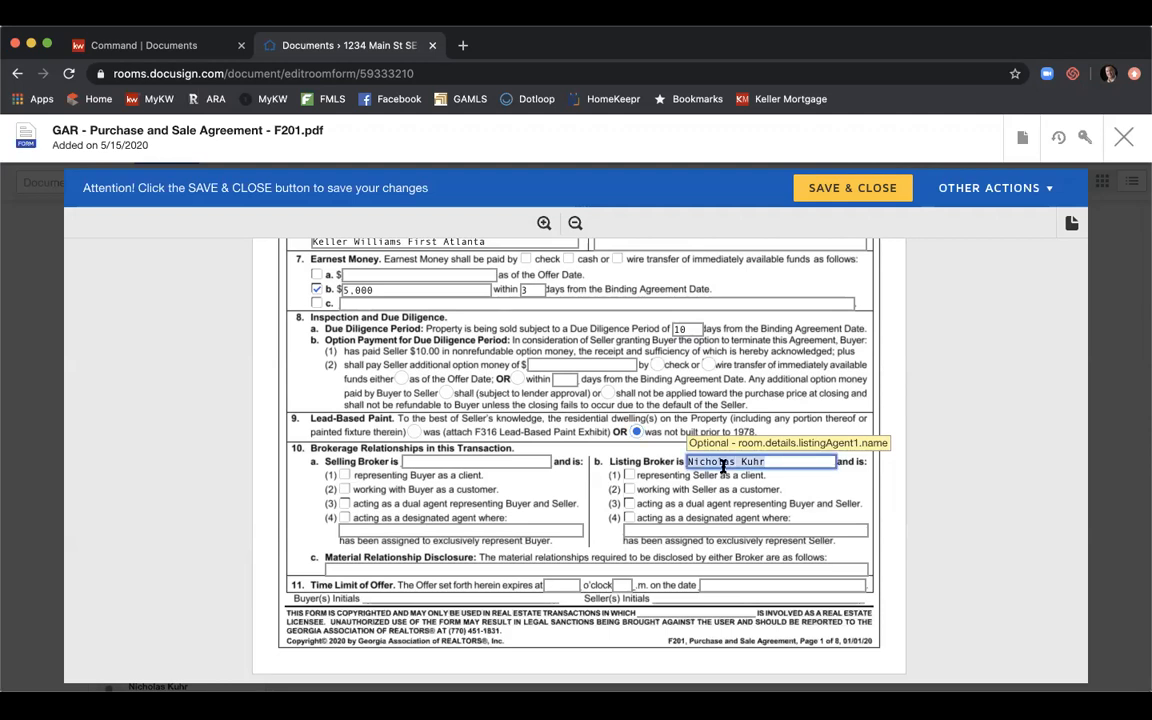
pyautogui.write('Keller Willi')
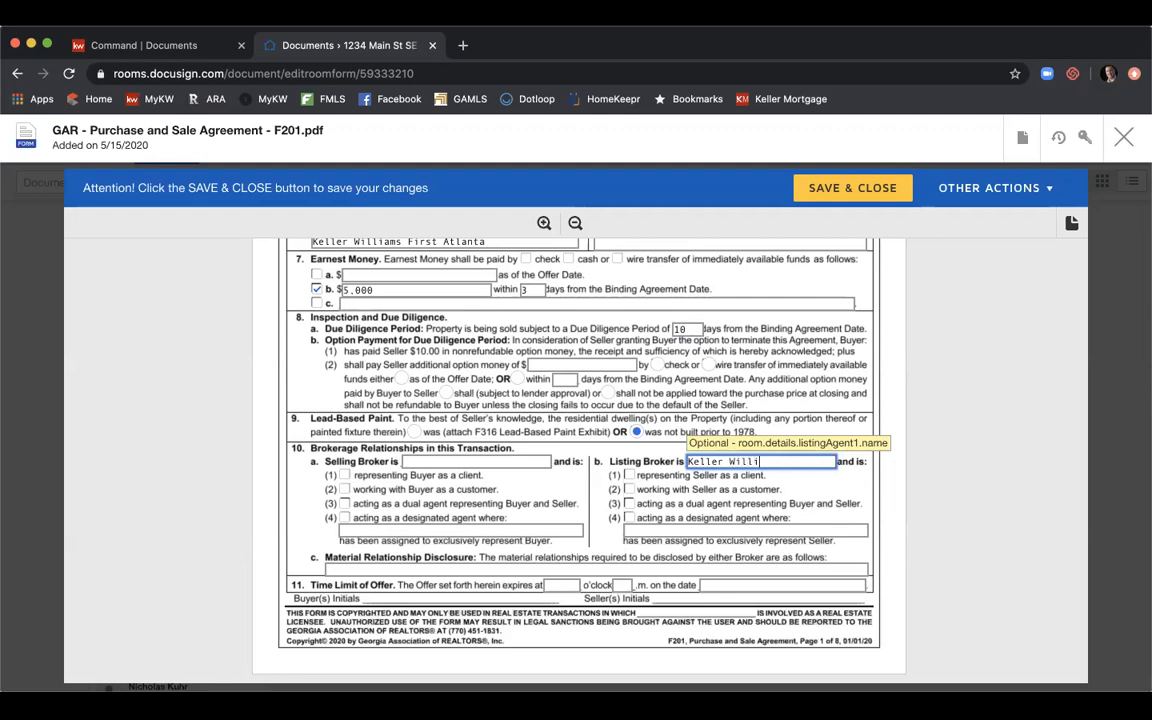
pyautogui.write('ams First Atlanta')
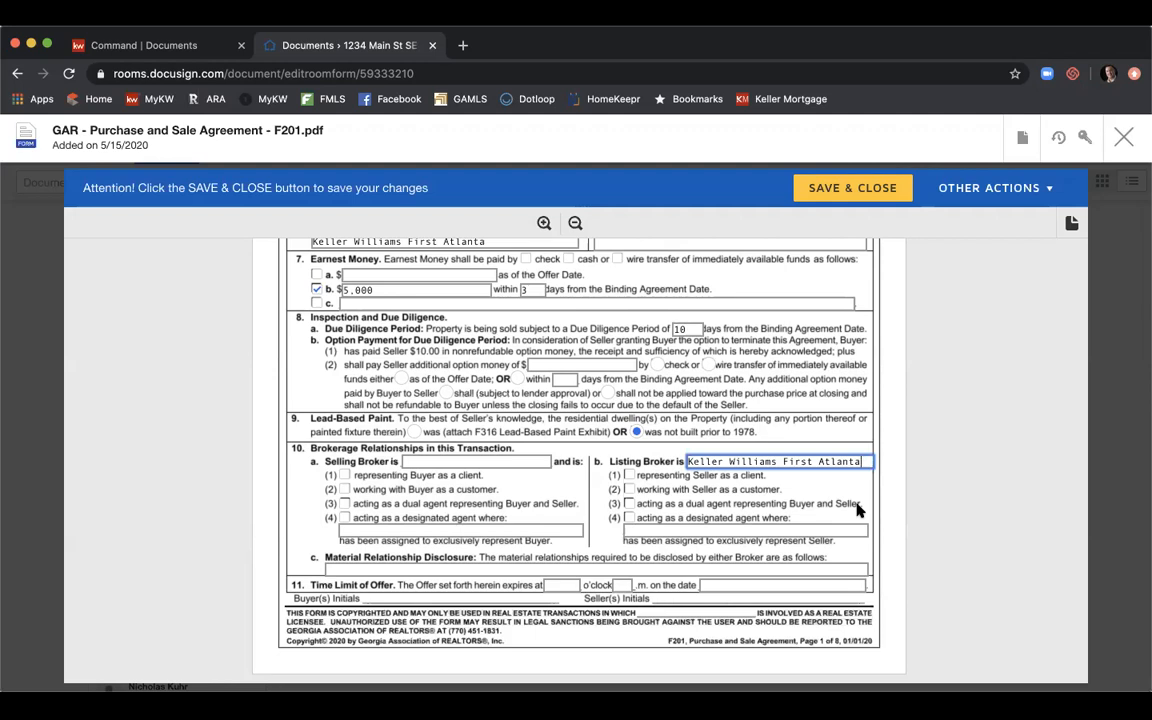
pyautogui.click(629, 476)
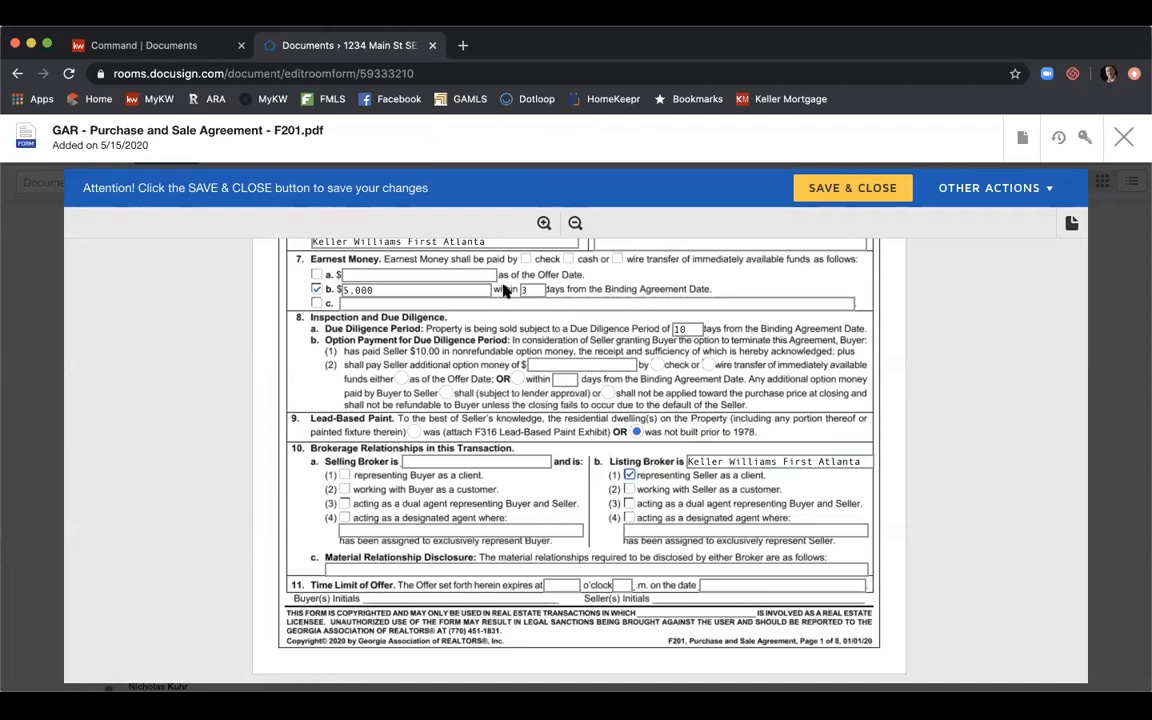
pyautogui.scroll(2, 505, 360)
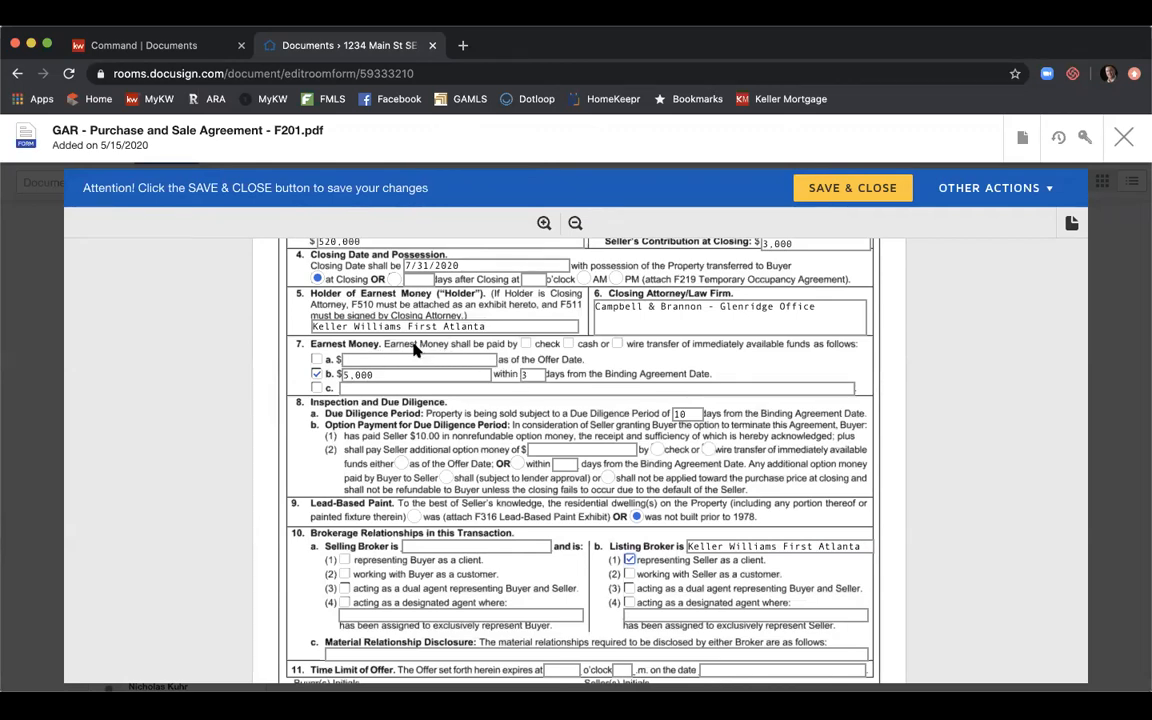
pyautogui.click(526, 345)
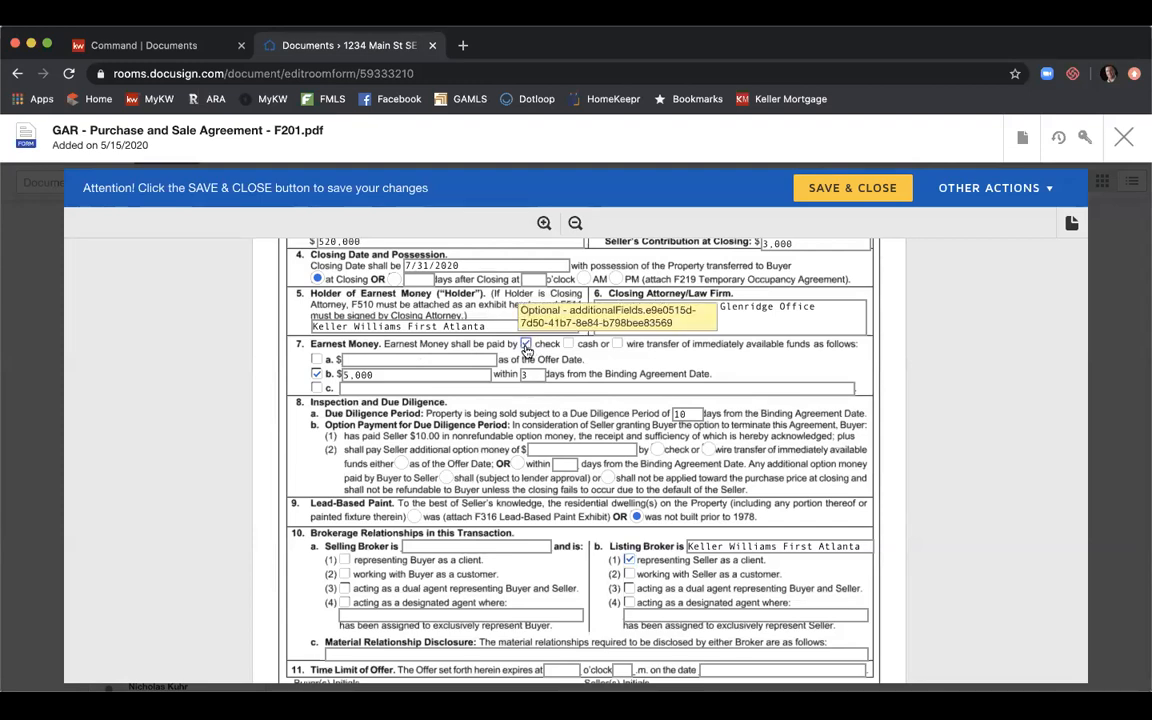
# Enter Harry Norman as the selling broker representing the buyer as a client.
pyautogui.scroll(-2, 604, 407)
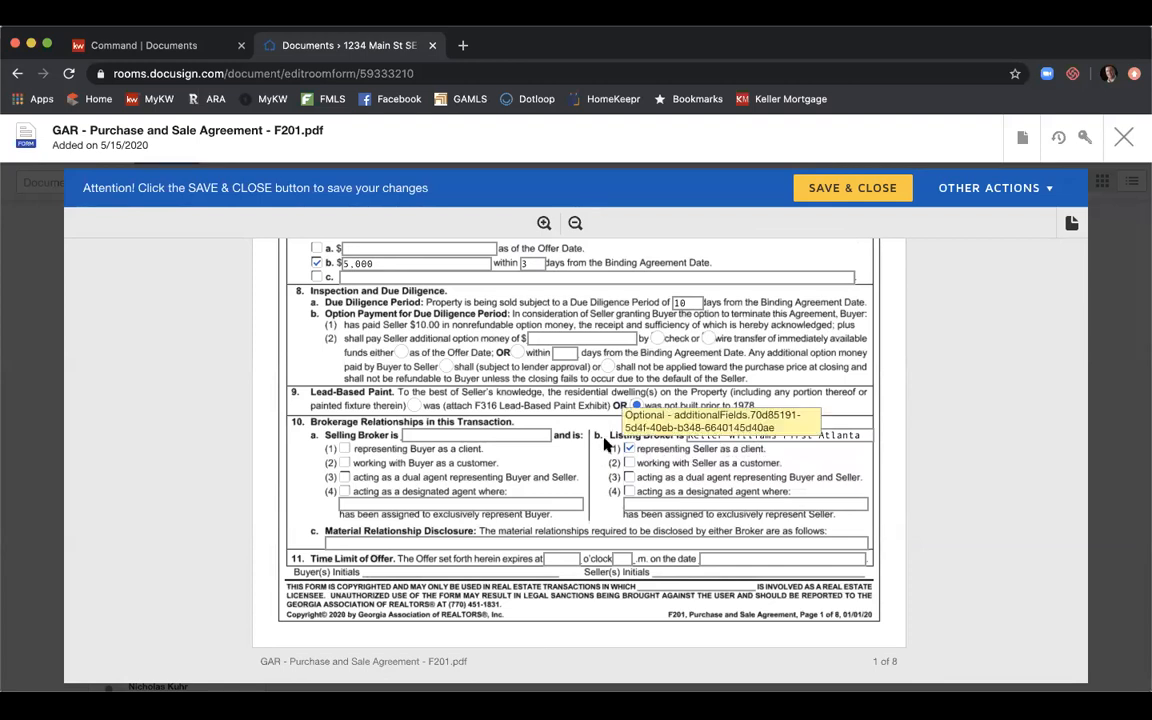
pyautogui.click(537, 431)
pyautogui.write('Ha')
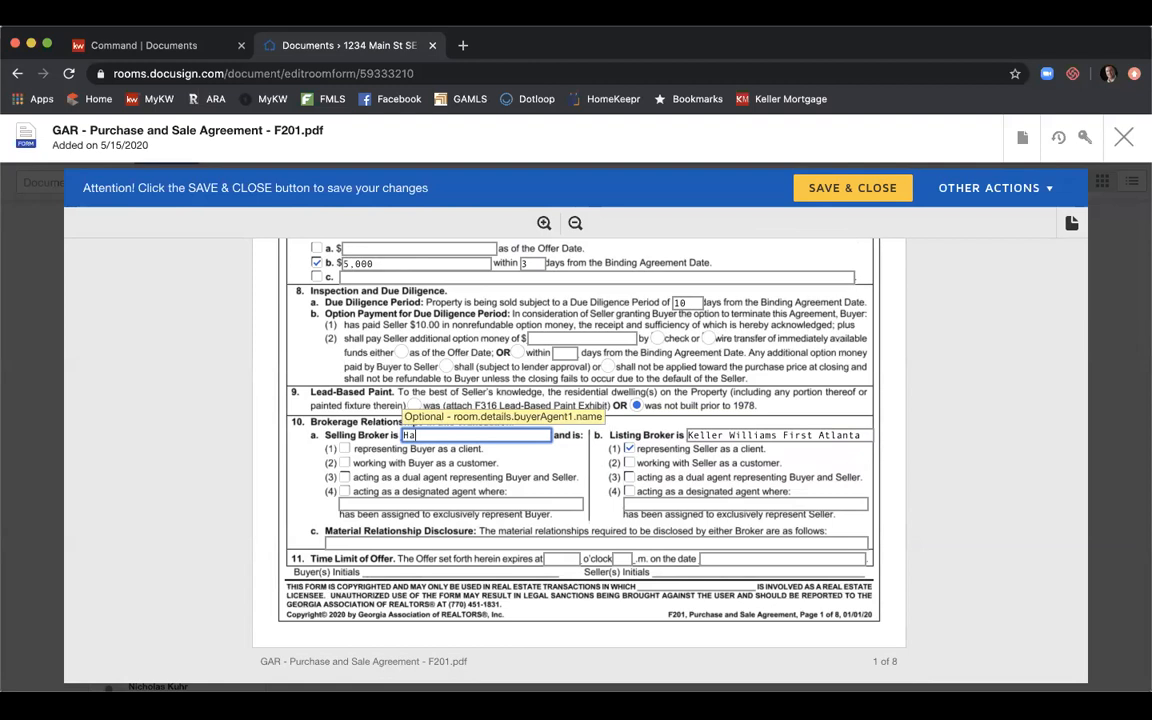
pyautogui.write('rry Norman')
pyautogui.click(346, 450)
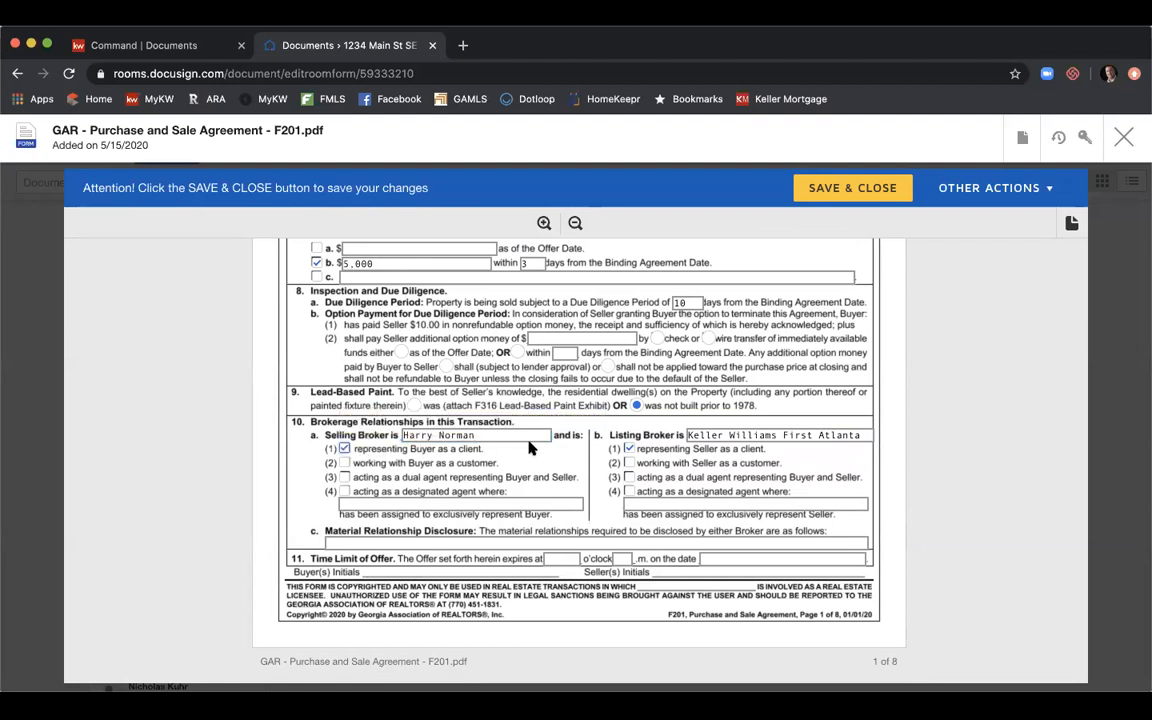
# Set material relationship disclosure to N/A and the offer expiration to 5 p.m. on 5/16/2020.
pyautogui.scroll(-1, 573, 428)
pyautogui.click(510, 503)
pyautogui.write('N/A')
pyautogui.click(565, 519)
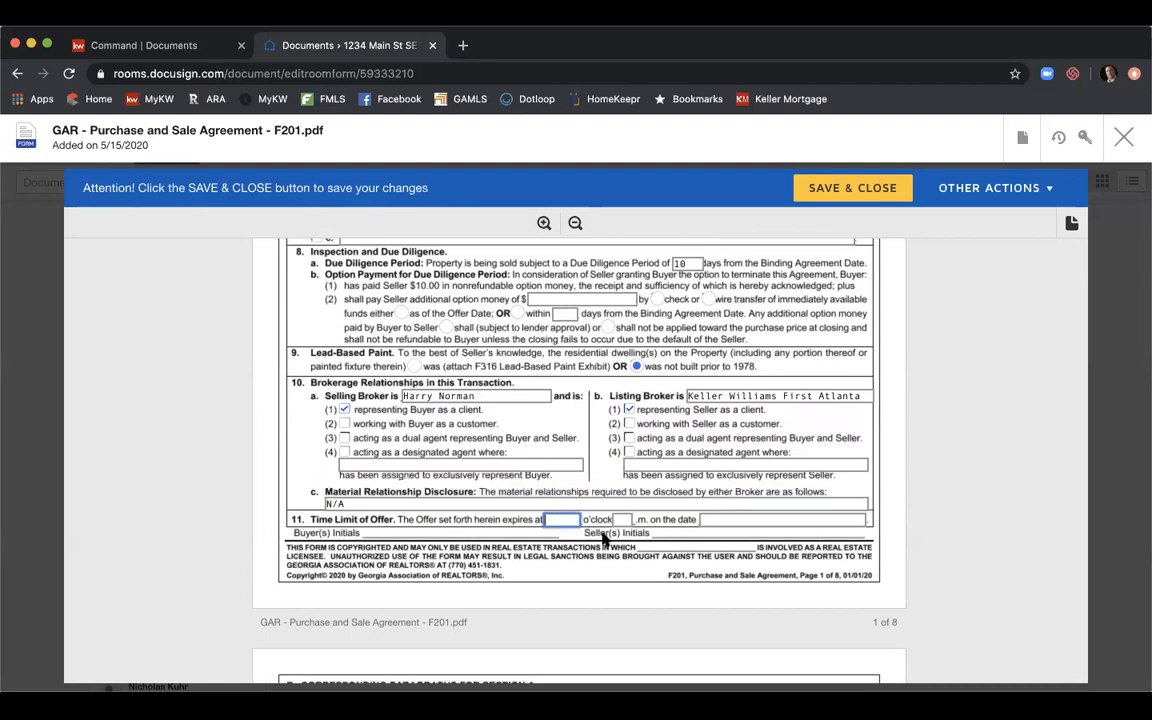
pyautogui.write('5')
pyautogui.press('Tab')
pyautogui.write('p')
pyautogui.press('Tab')
pyautogui.write('5/16/2020')
pyautogui.scroll(-1, 571, 638)
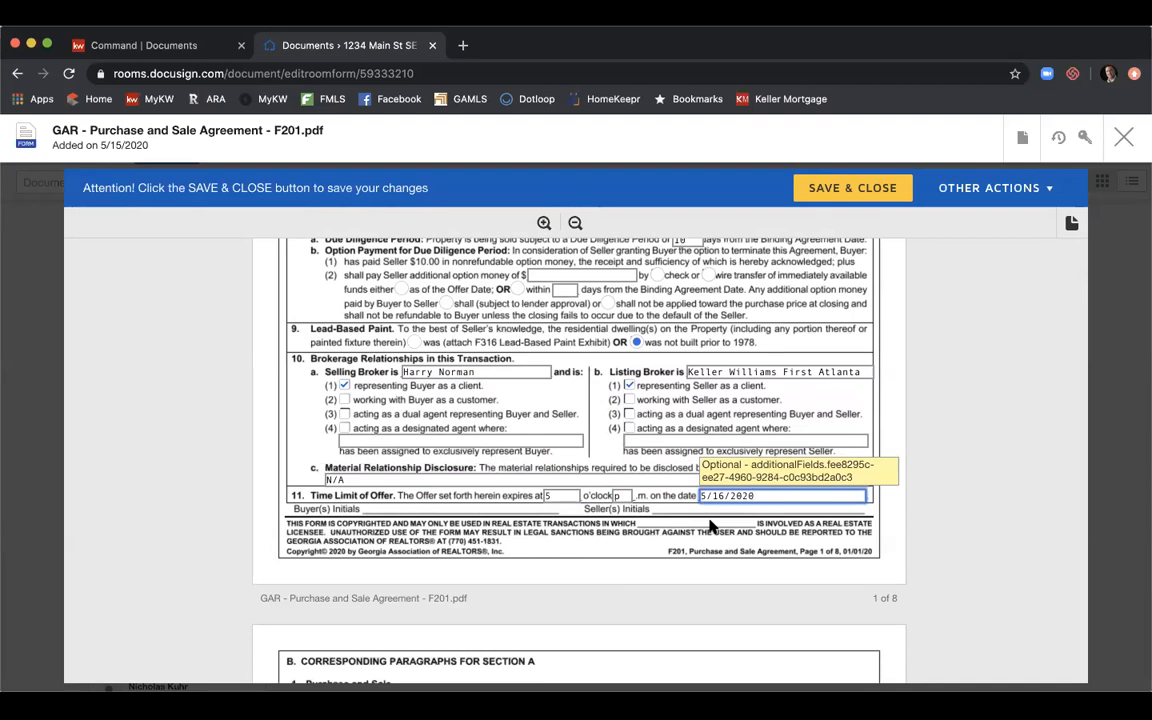
pyautogui.scroll(10, 710, 525)
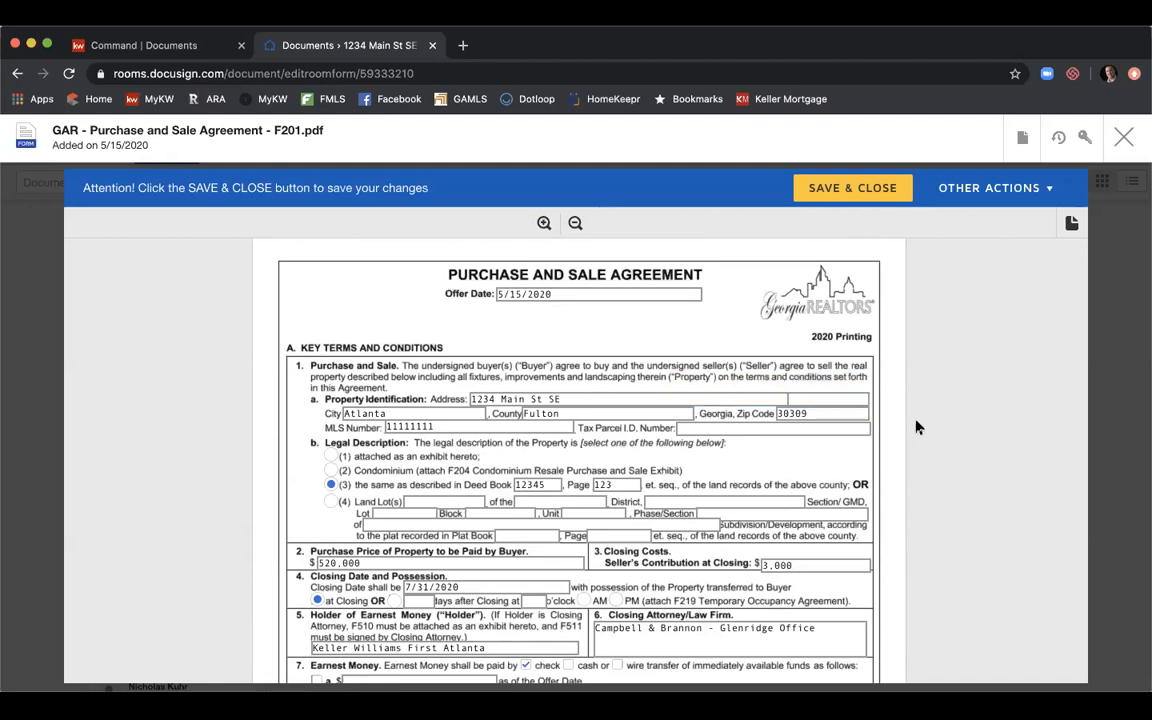
# Scroll down the F201 form to the Section 8 Exhibits and Addenda list on page 7.
pyautogui.scroll(-2, 898, 390)
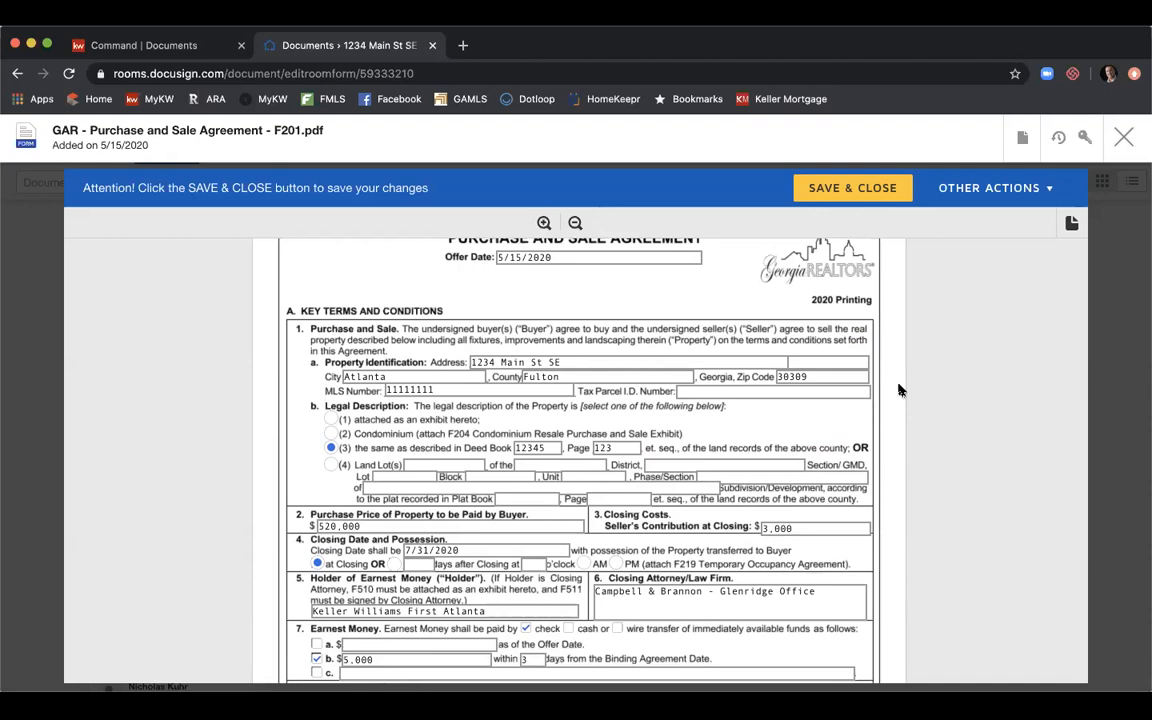
pyautogui.scroll(-2, 898, 390)
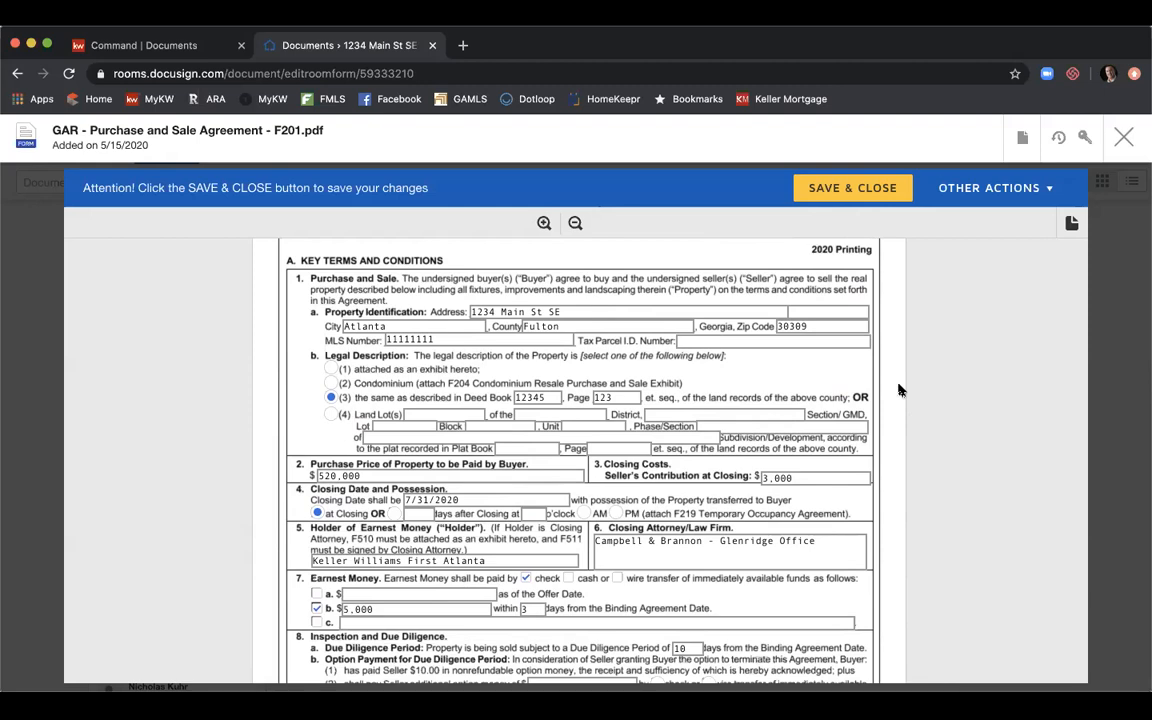
pyautogui.scroll(-12, 898, 390)
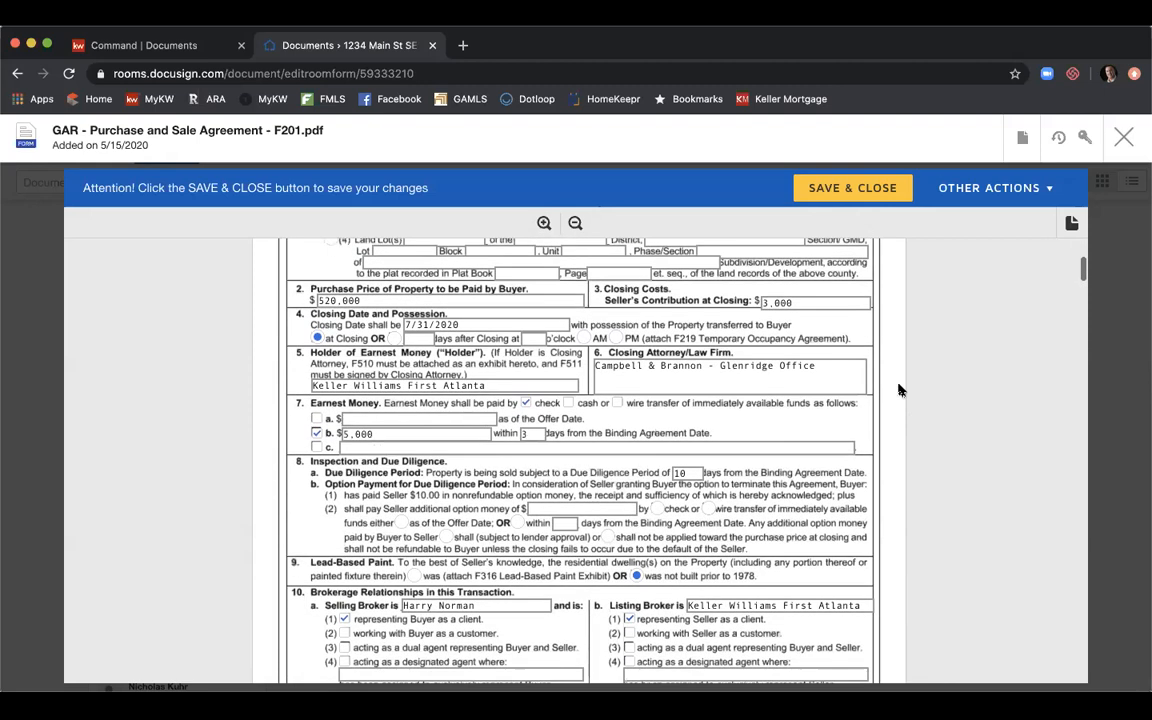
pyautogui.scroll(-14, 898, 390)
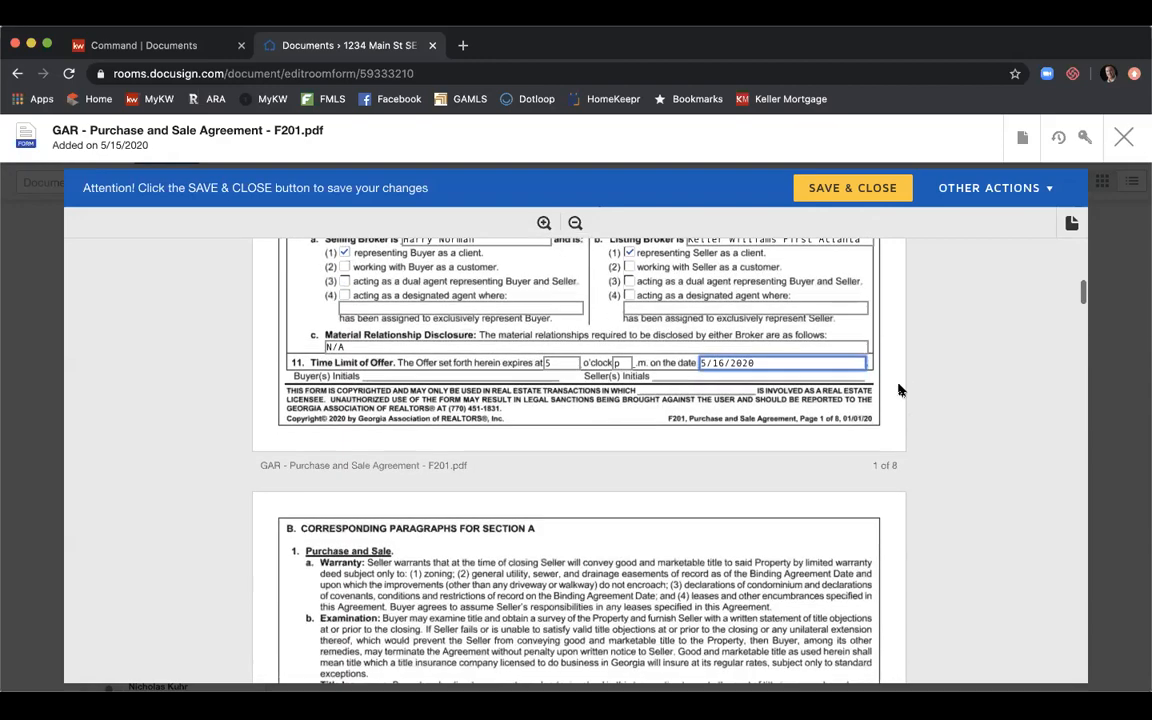
pyautogui.scroll(-20, 898, 390)
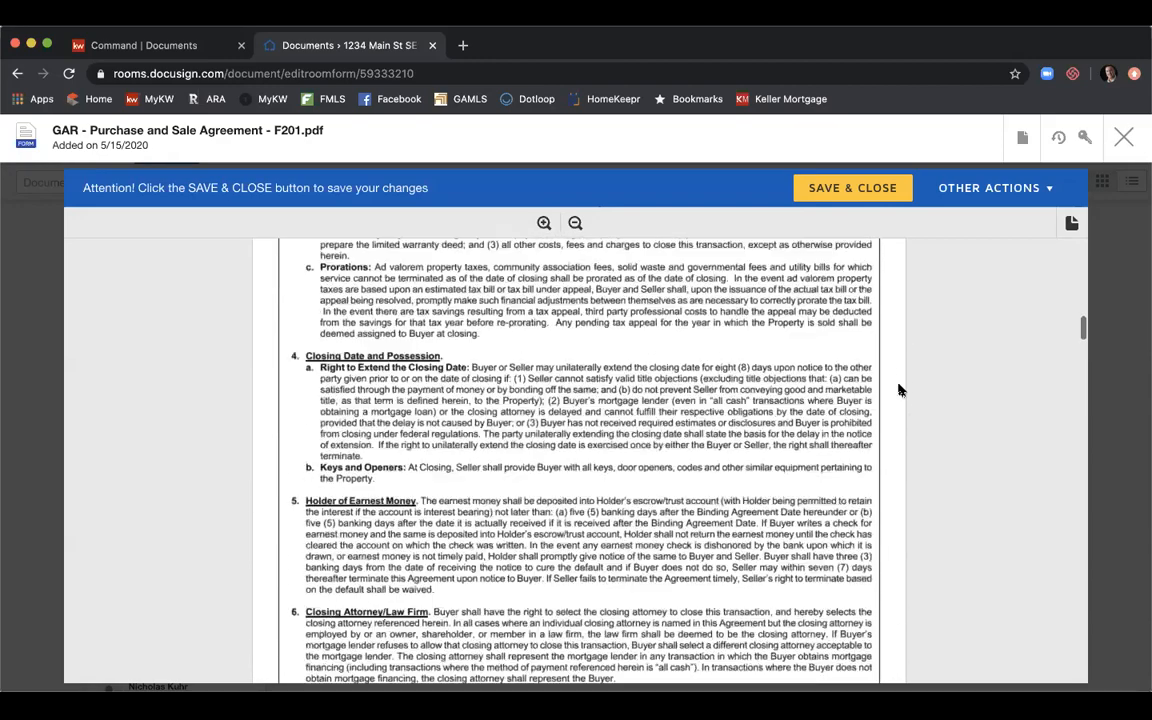
pyautogui.scroll(-20, 898, 390)
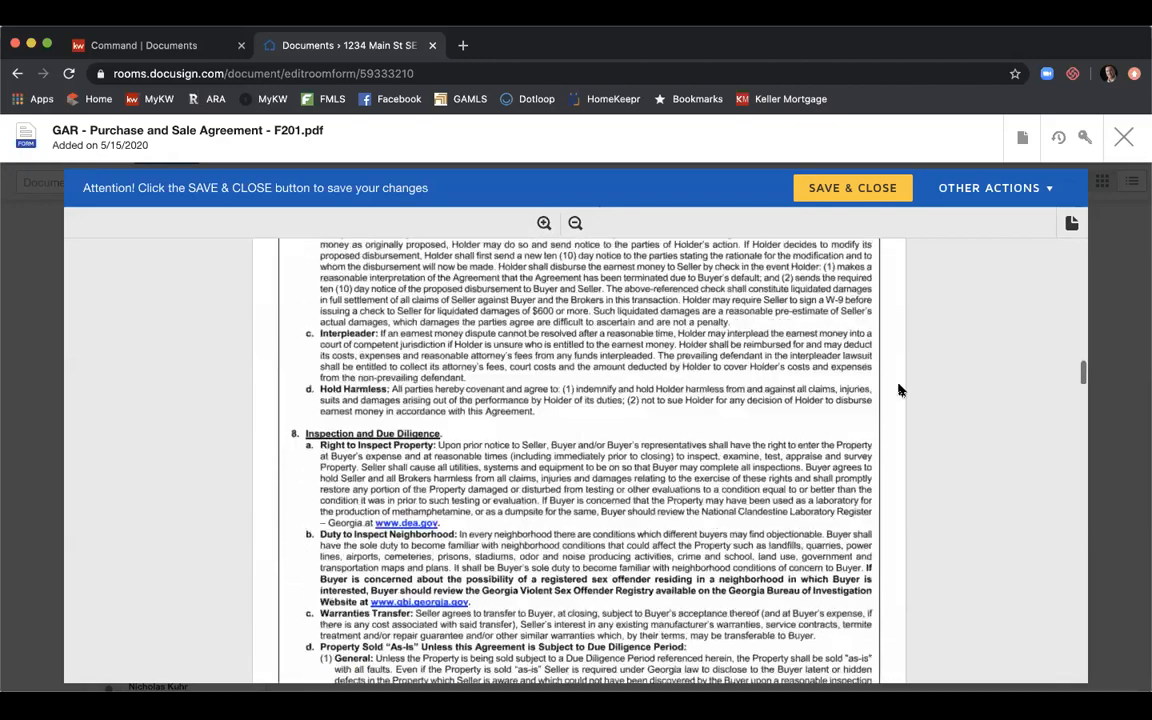
pyautogui.scroll(-20, 898, 390)
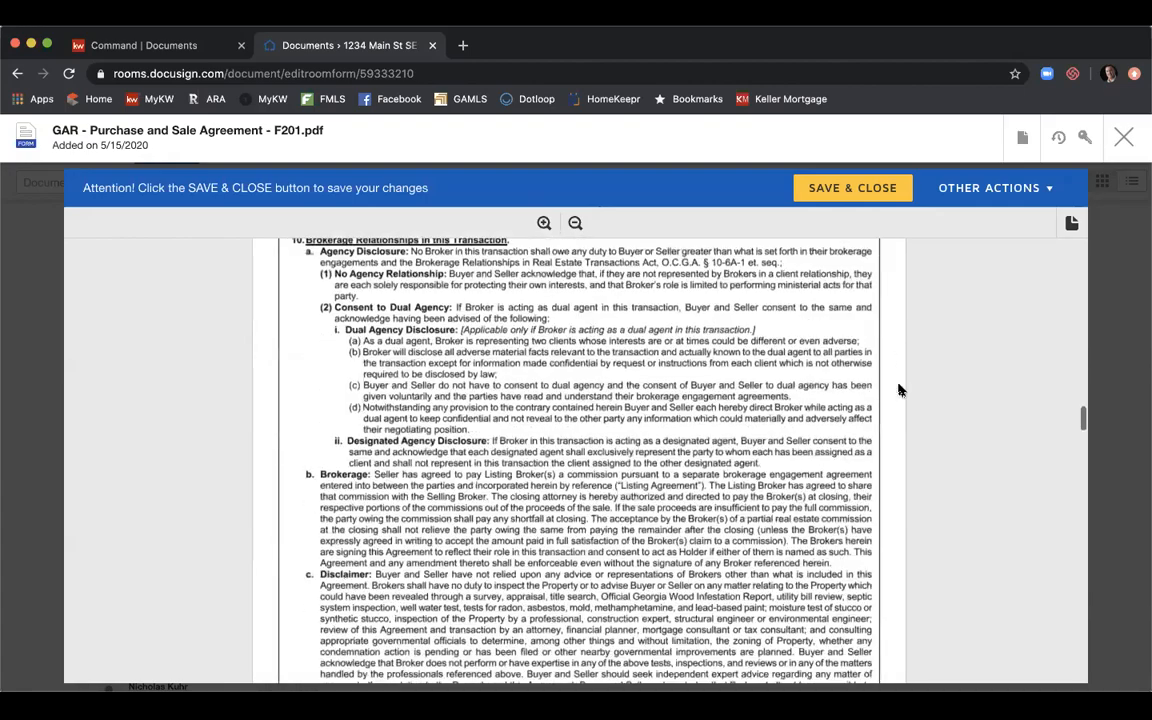
pyautogui.scroll(-20, 898, 390)
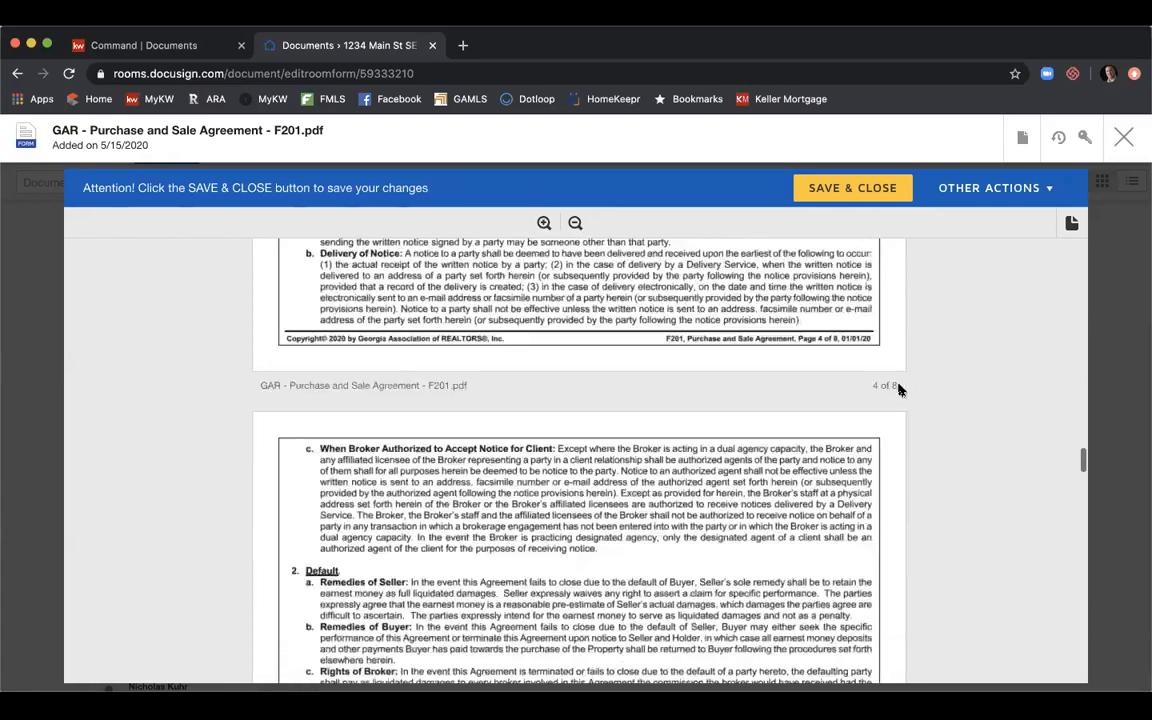
pyautogui.scroll(-20, 898, 390)
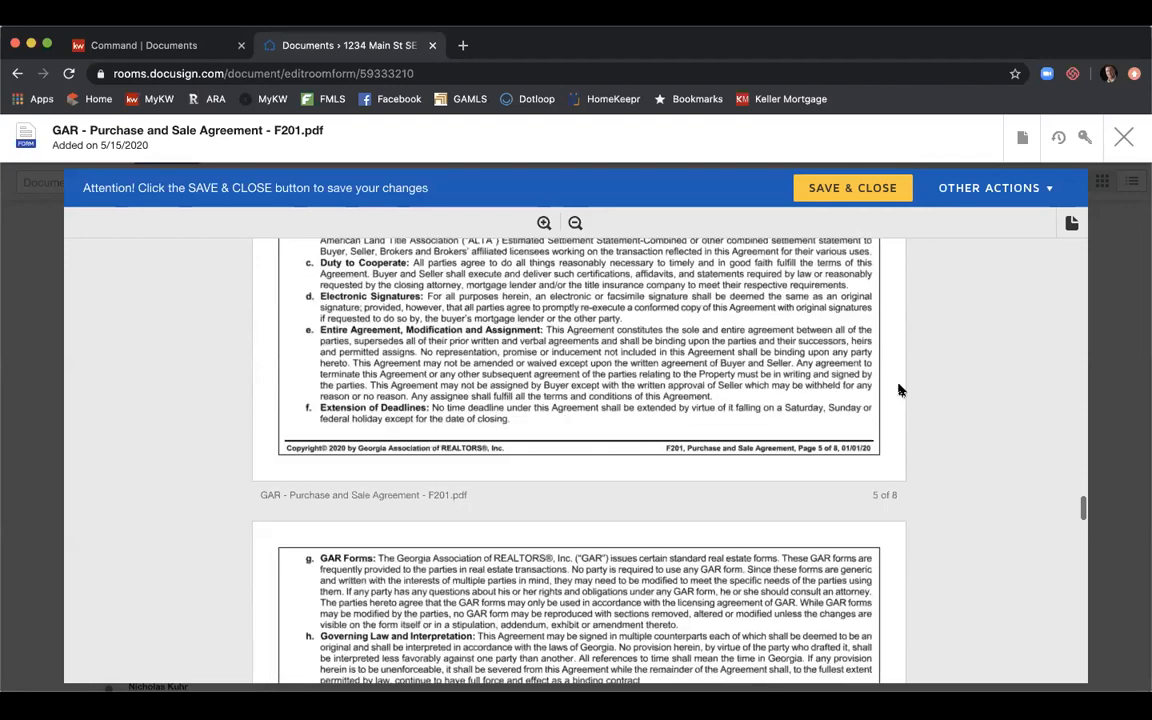
pyautogui.scroll(-20, 898, 390)
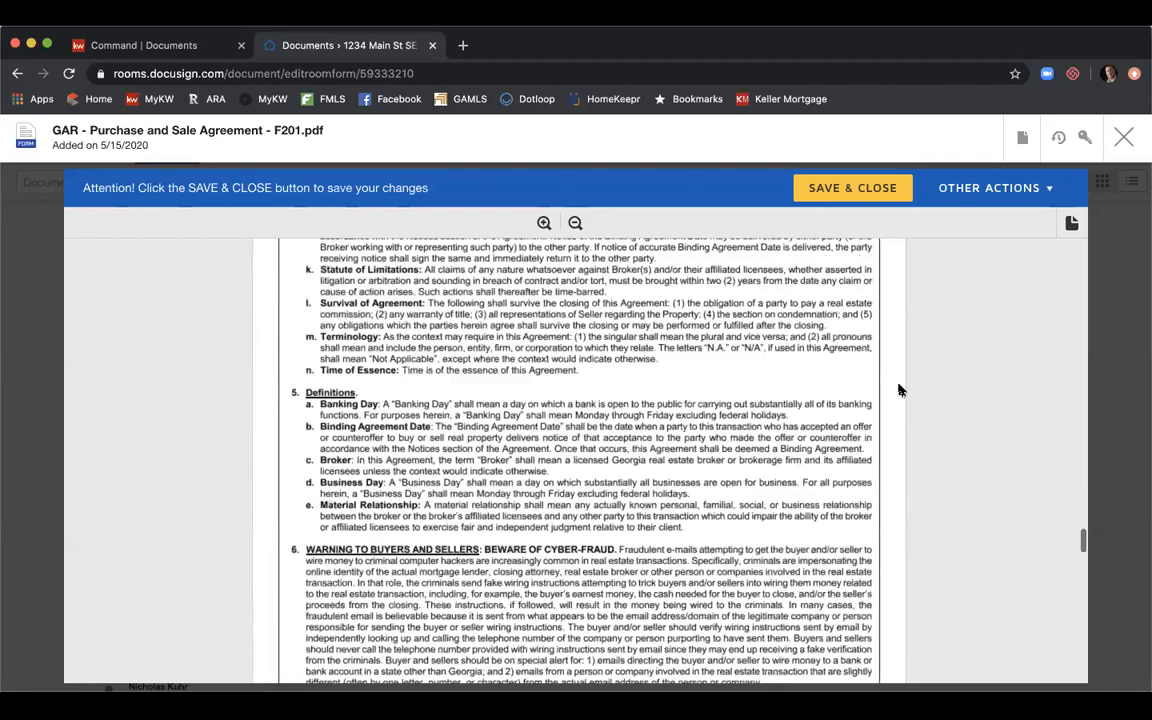
pyautogui.scroll(-10, 898, 390)
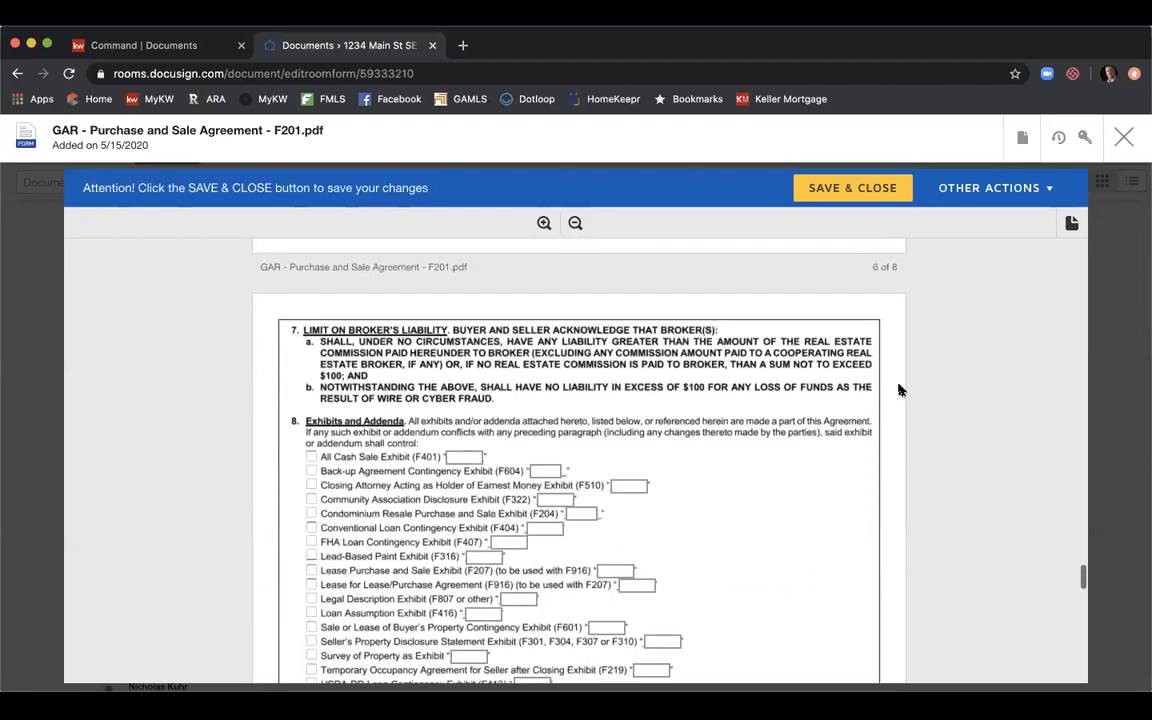
pyautogui.scroll(-1, 898, 390)
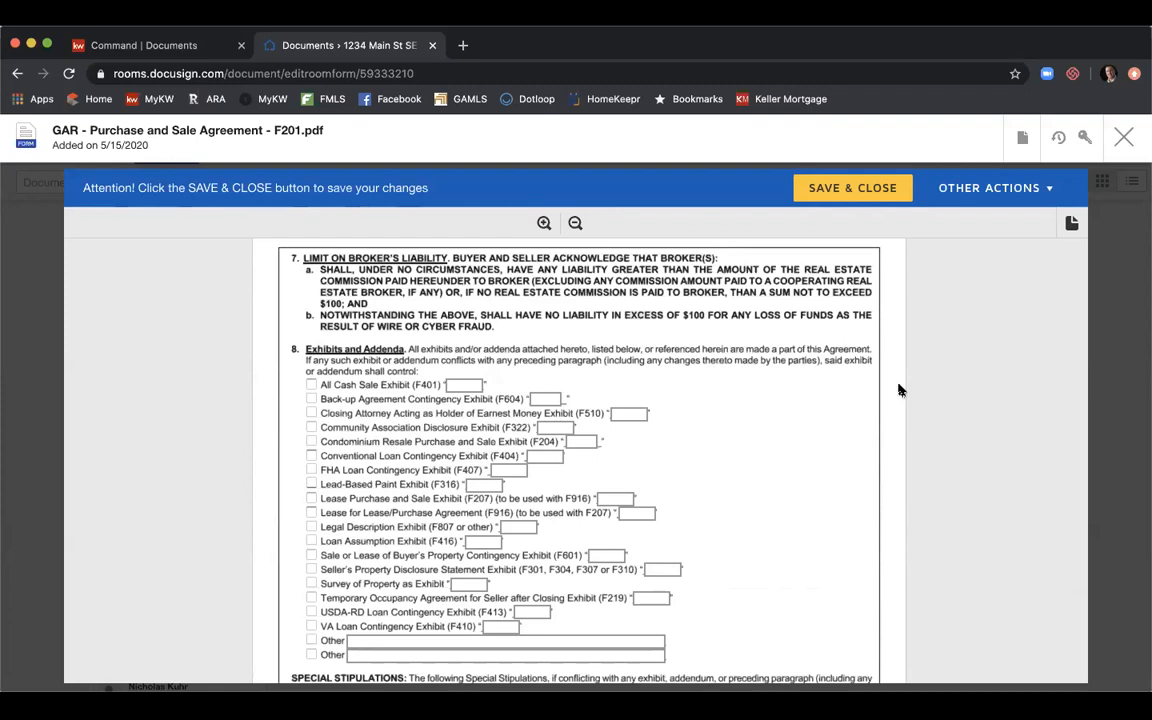
pyautogui.scroll(-1, 898, 390)
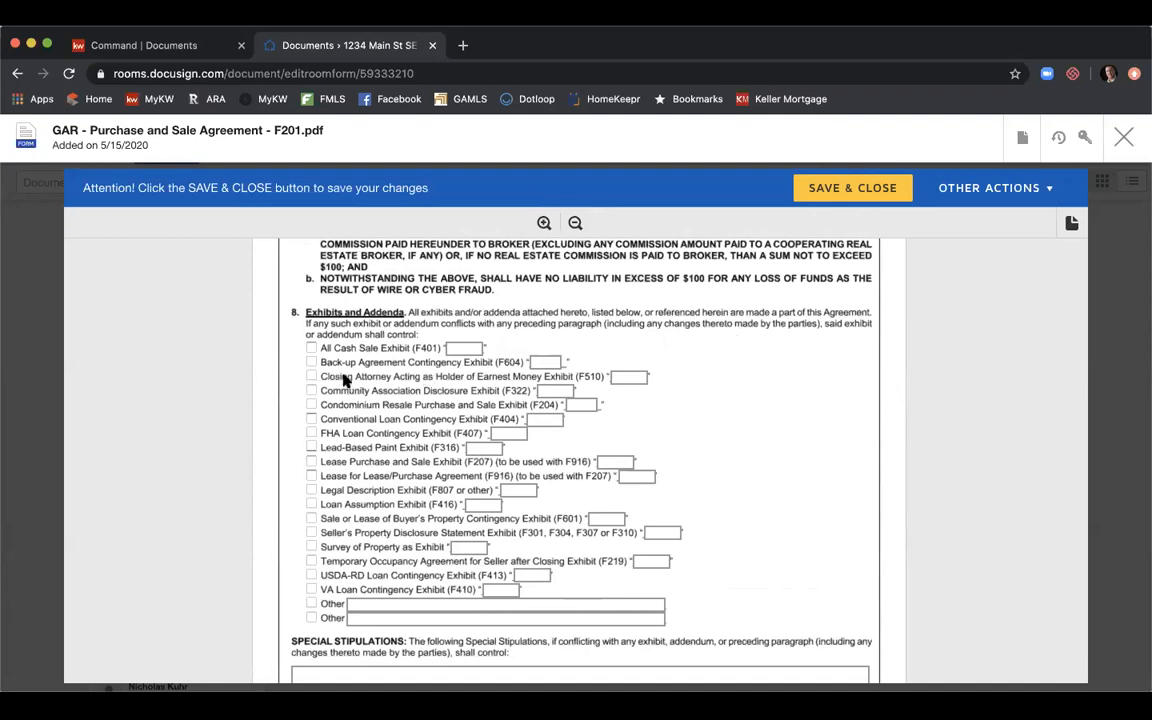
# Check the F322 Community Association Disclosure as Exhibit A and Seller's Property Disclosure Statement as Exhibit B.
pyautogui.click(311, 391)
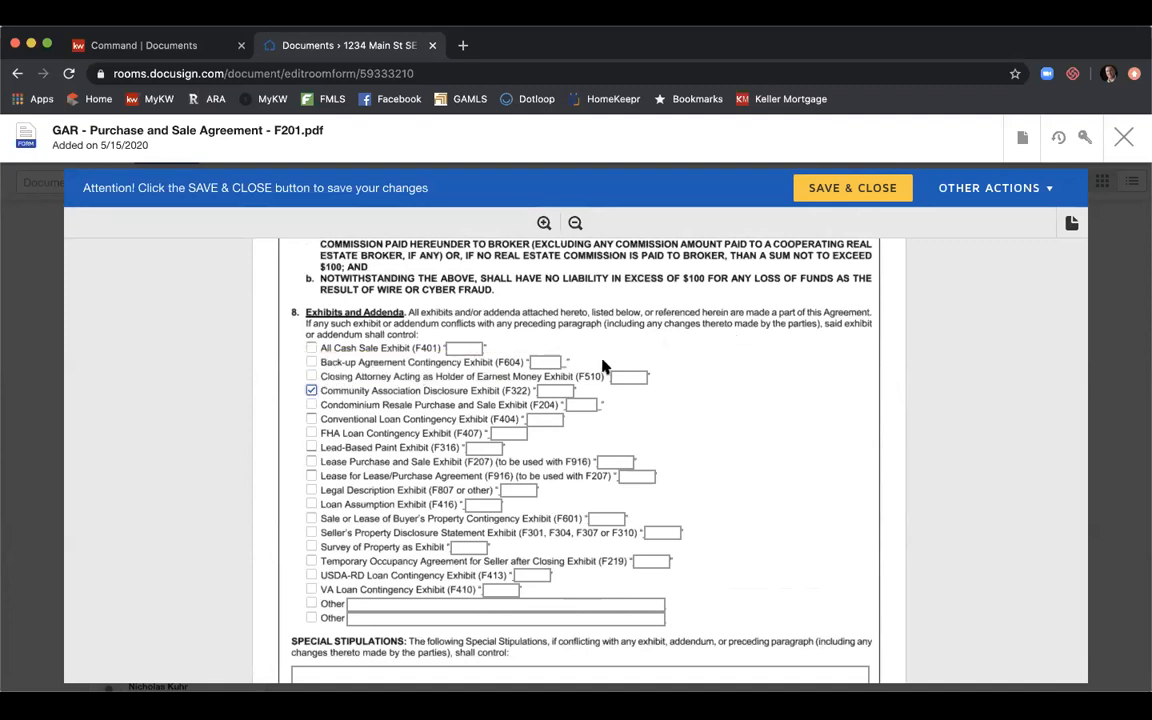
pyautogui.click(555, 391)
pyautogui.write('A')
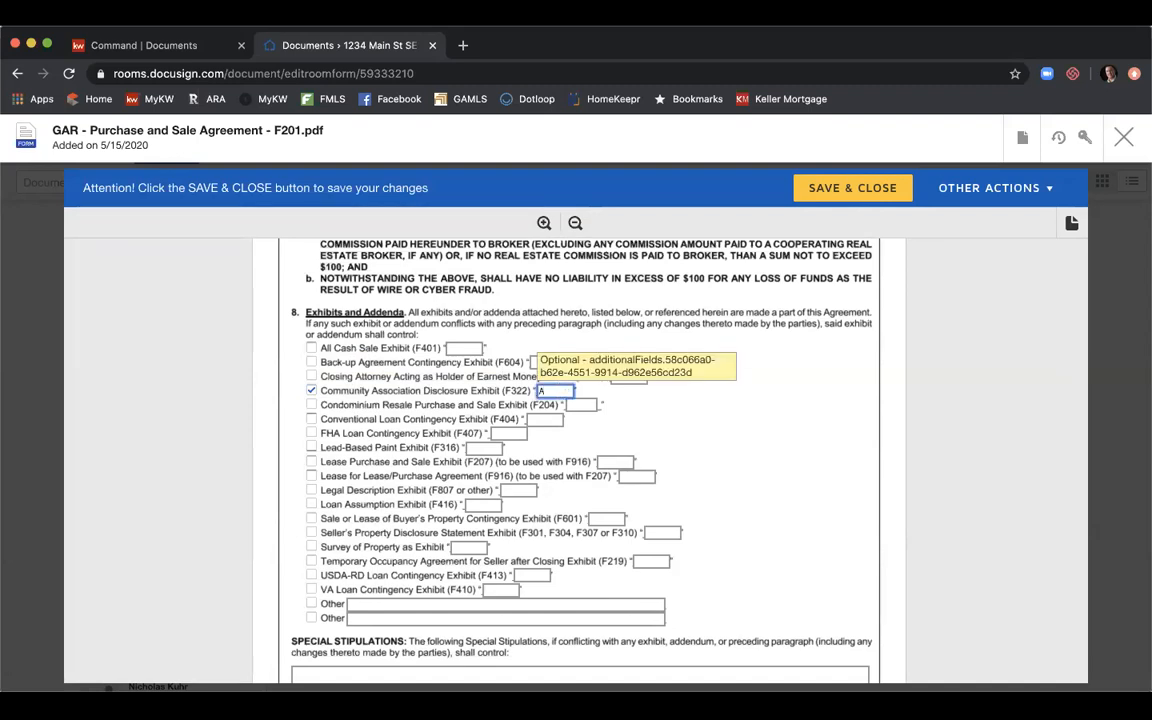
pyautogui.click(311, 532)
pyautogui.click(652, 533)
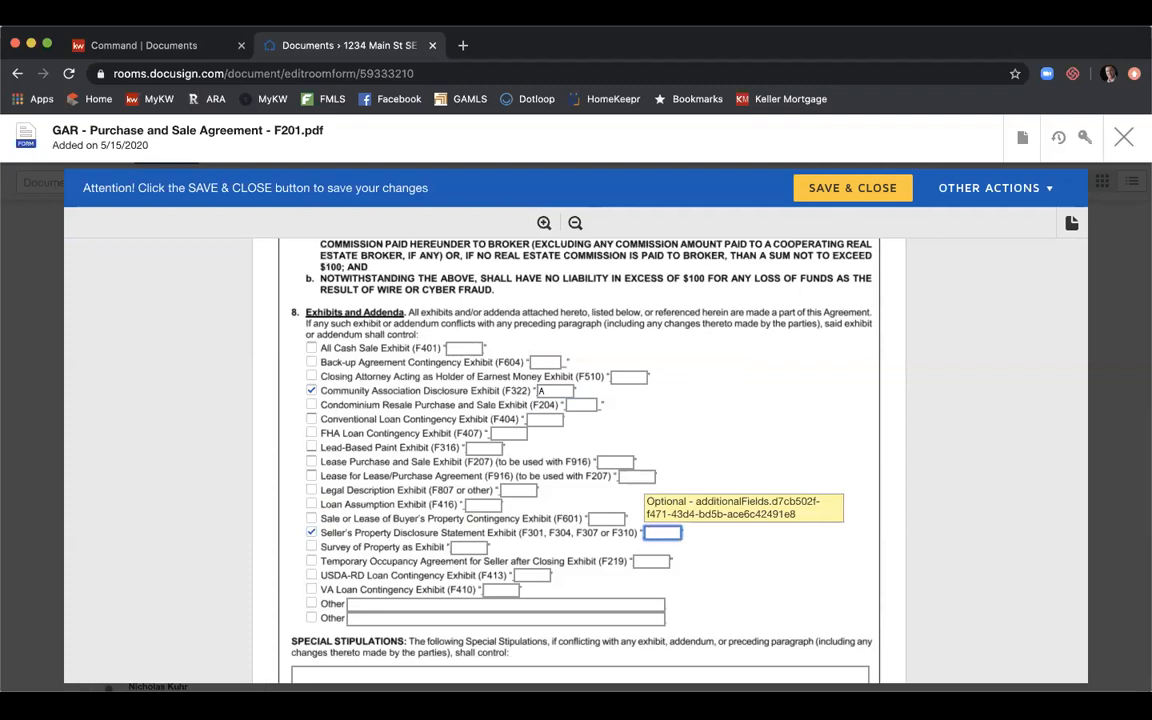
pyautogui.write('B')
pyautogui.scroll(-2, 766, 435)
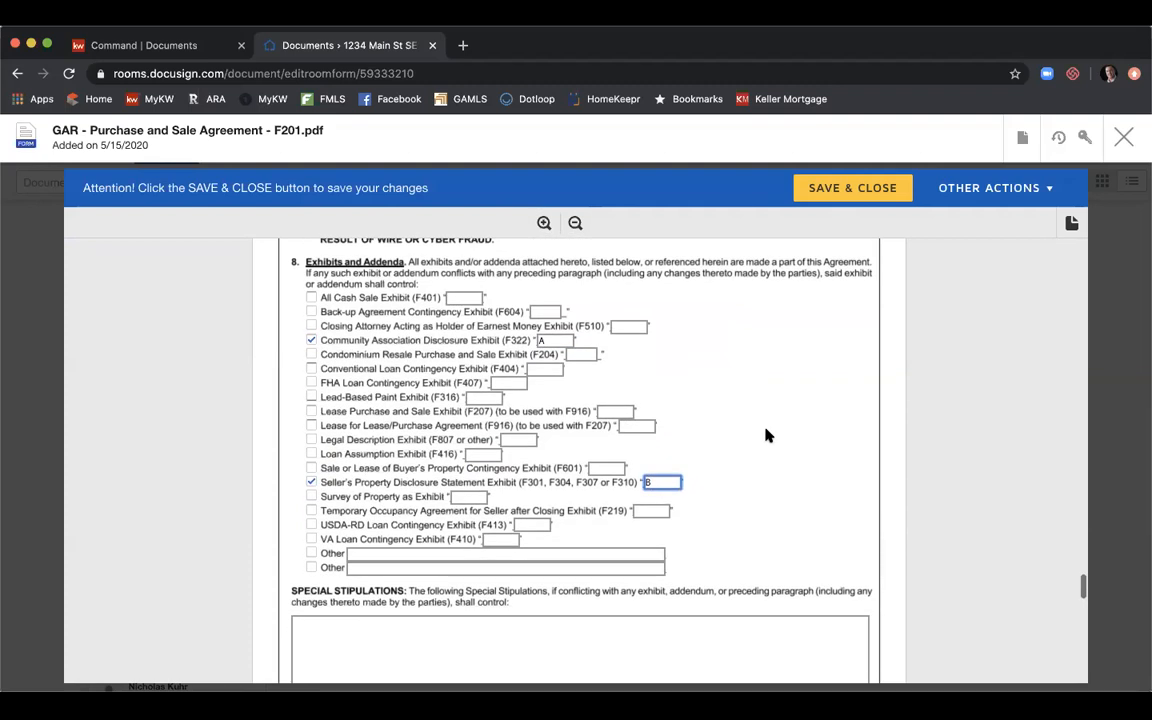
# Write the special stipulation 'Seller to do whatever the buyer asks.'.
pyautogui.click(609, 589)
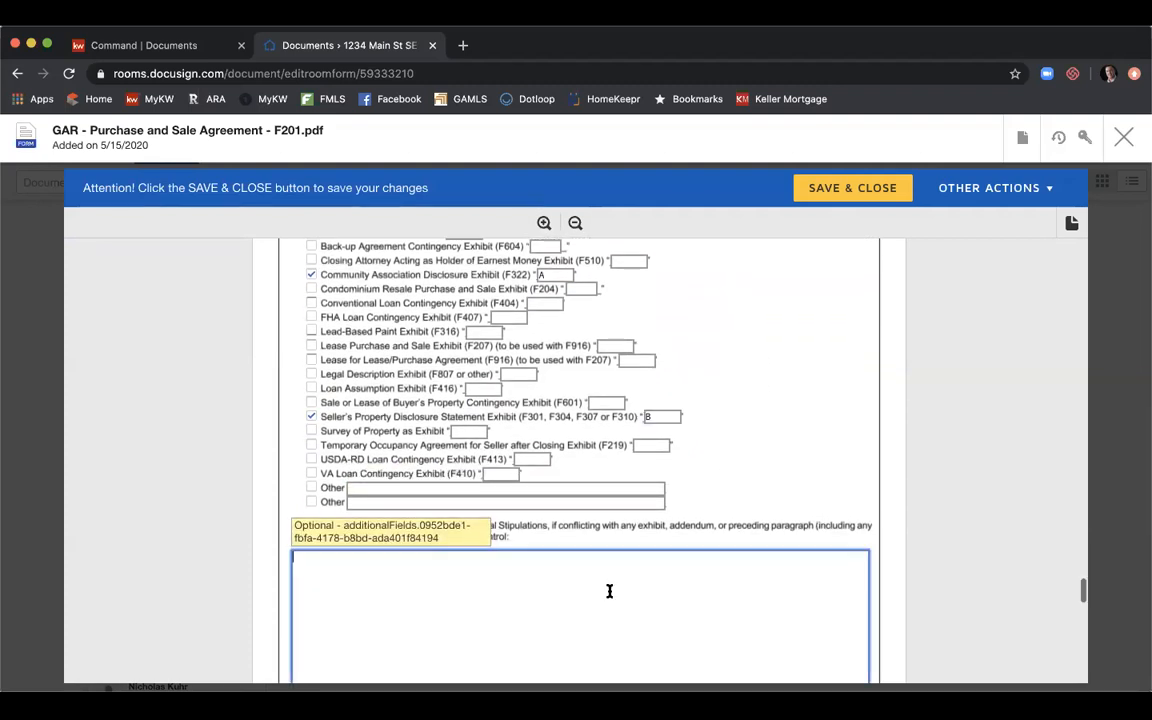
pyautogui.write('Seller to do whatever the buyre')
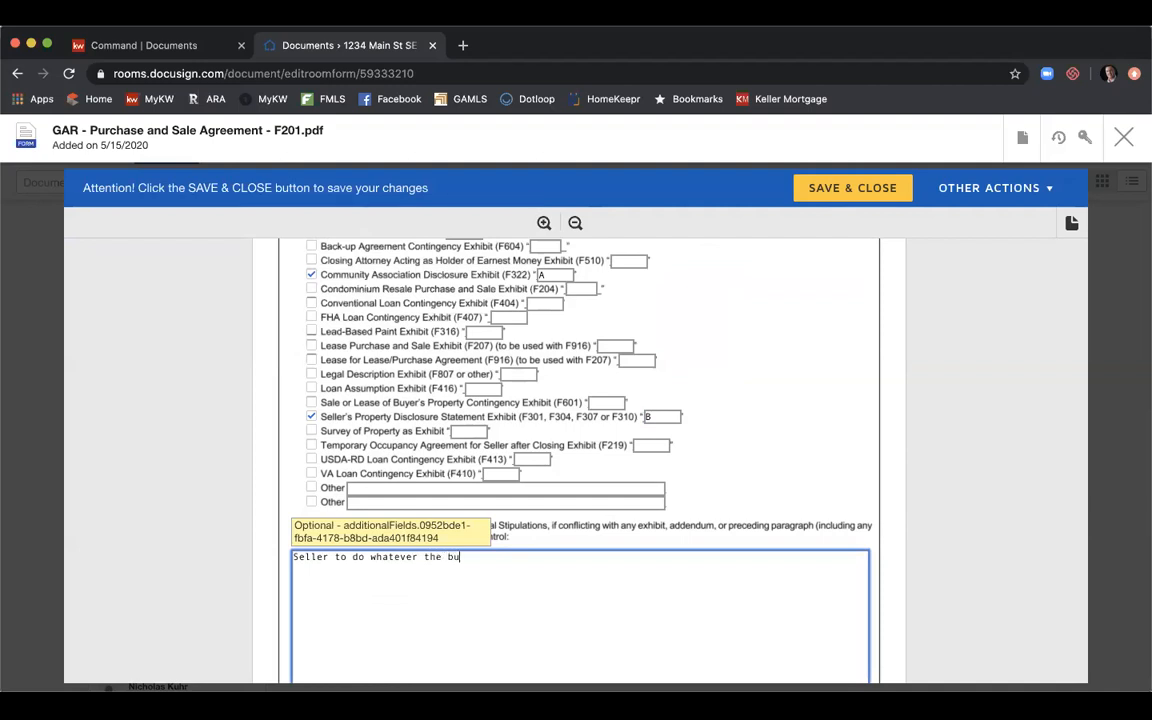
pyautogui.press('BackSpace')
pyautogui.press('BackSpace')
pyautogui.write('er asks.')
# Add the stipulation 'Seller's Property Disclosure to be added as Exhibit B within 24 hours of binding.'.
pyautogui.press('Return')
pyautogui.press('Return')
pyautogui.write("Seller's Property Disclosure to ")
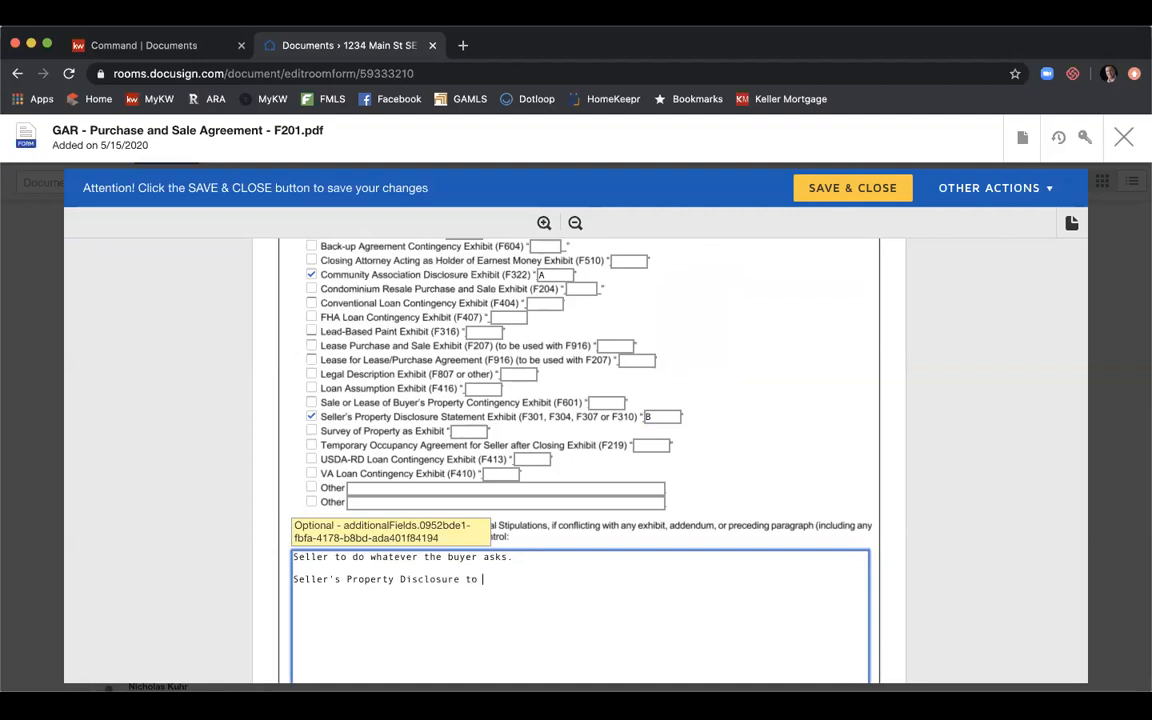
pyautogui.write('be added as Ex')
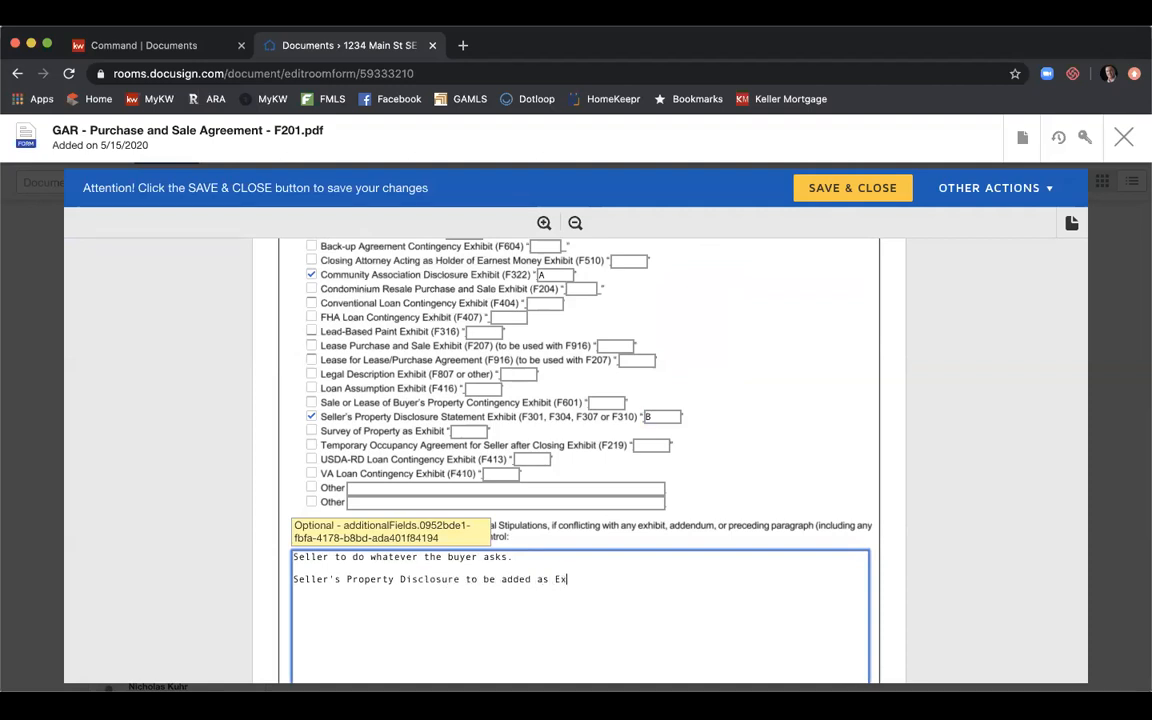
pyautogui.write('hibit B with')
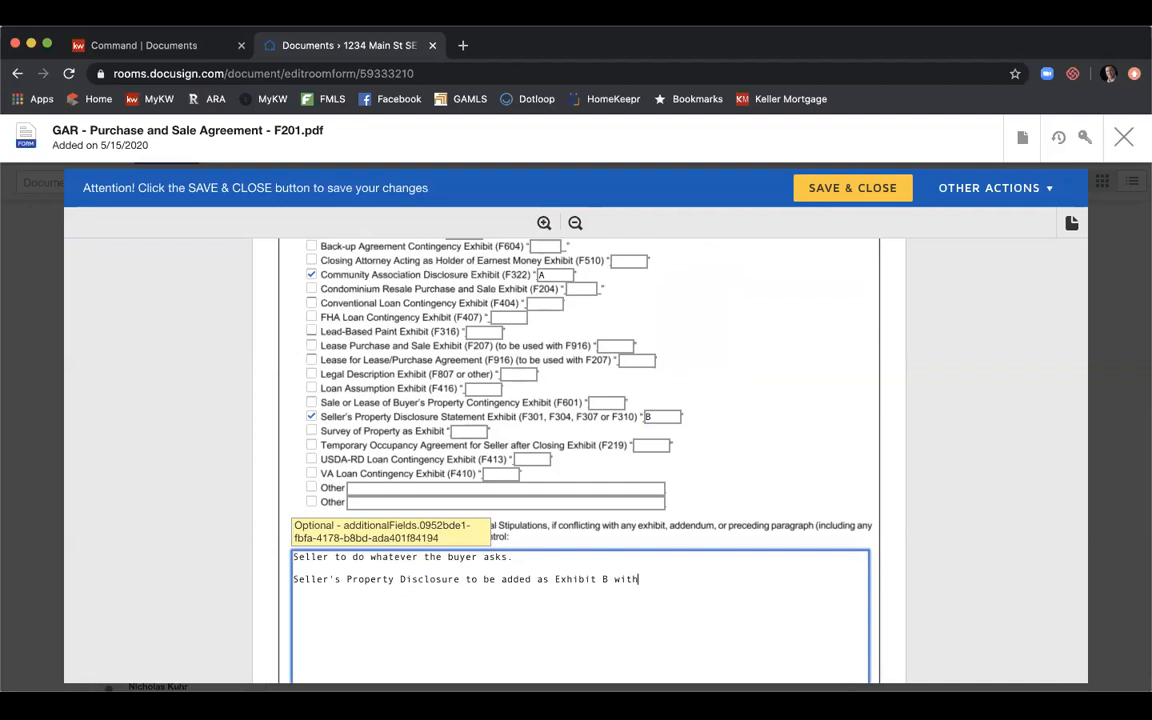
pyautogui.write('in 24 hours of binding.')
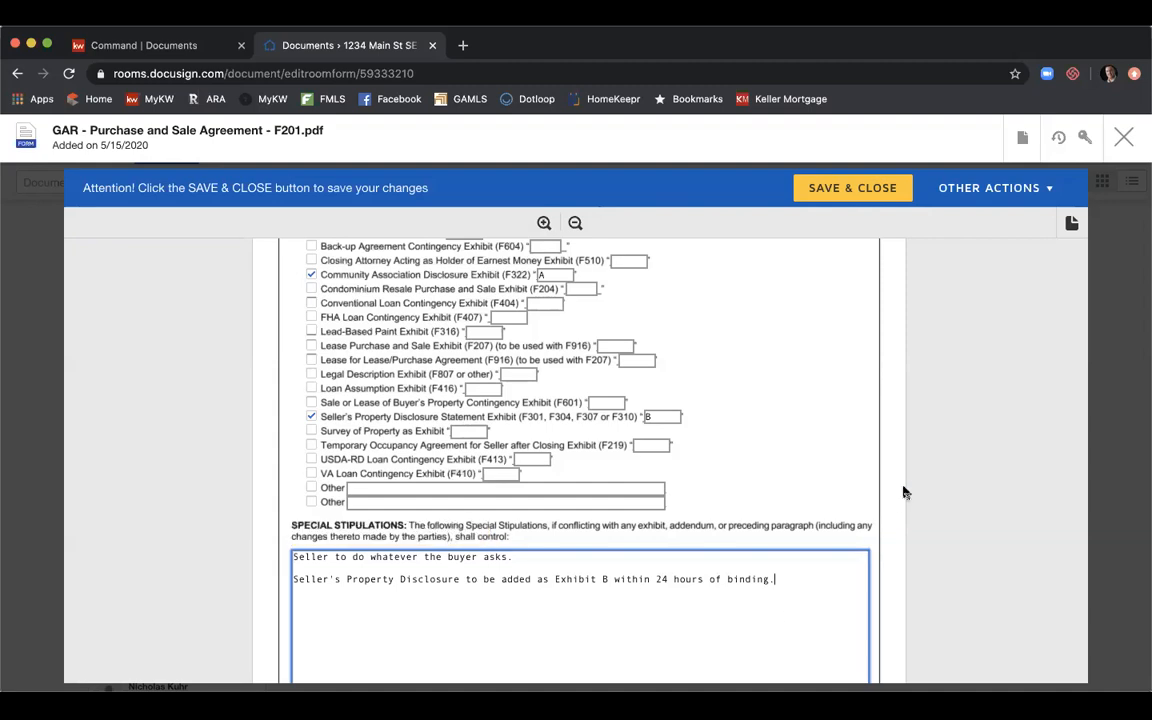
pyautogui.scroll(-1, 903, 492)
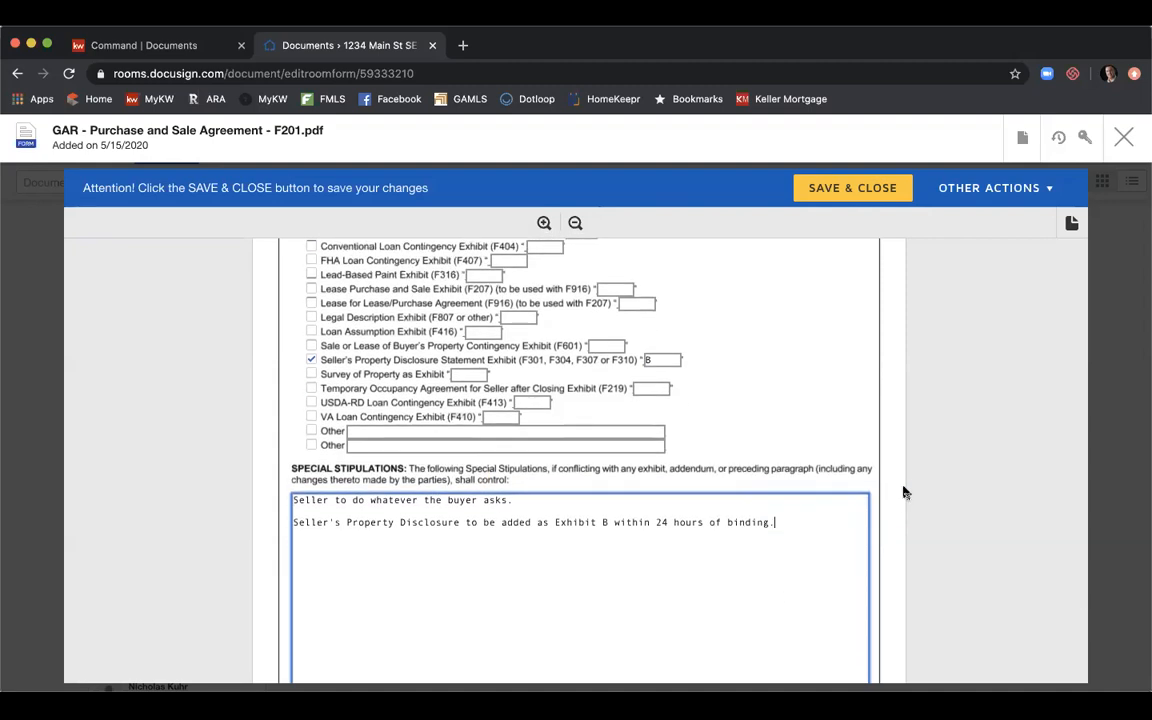
pyautogui.scroll(-4, 903, 492)
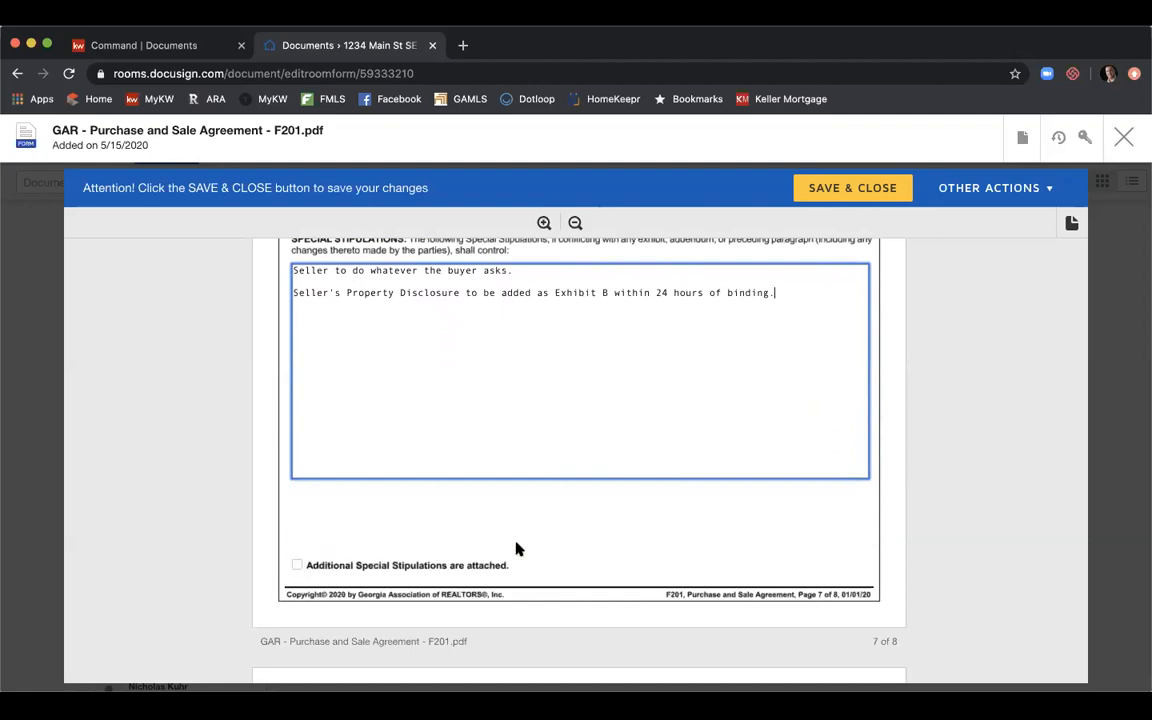
# Scroll past page 7 to the Buyer/Seller Acceptance and Contact Information section on page 8.
pyautogui.scroll(-3, 725, 444)
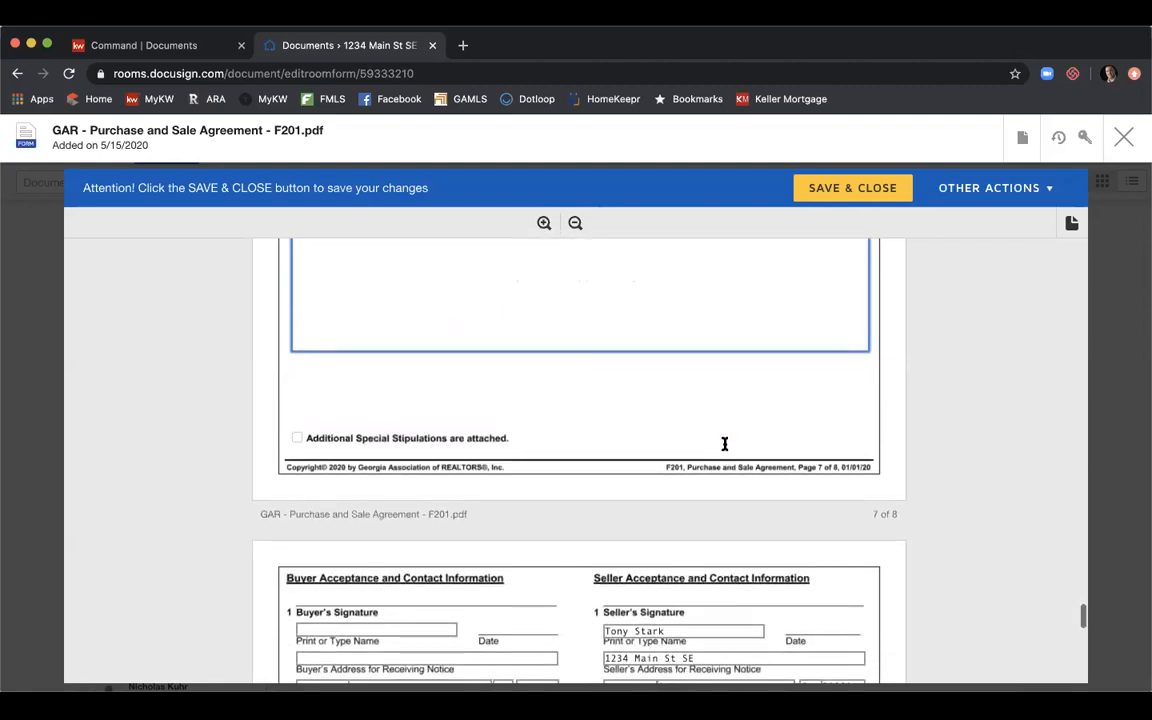
pyautogui.scroll(-3, 725, 444)
pyautogui.scroll(-2, 725, 444)
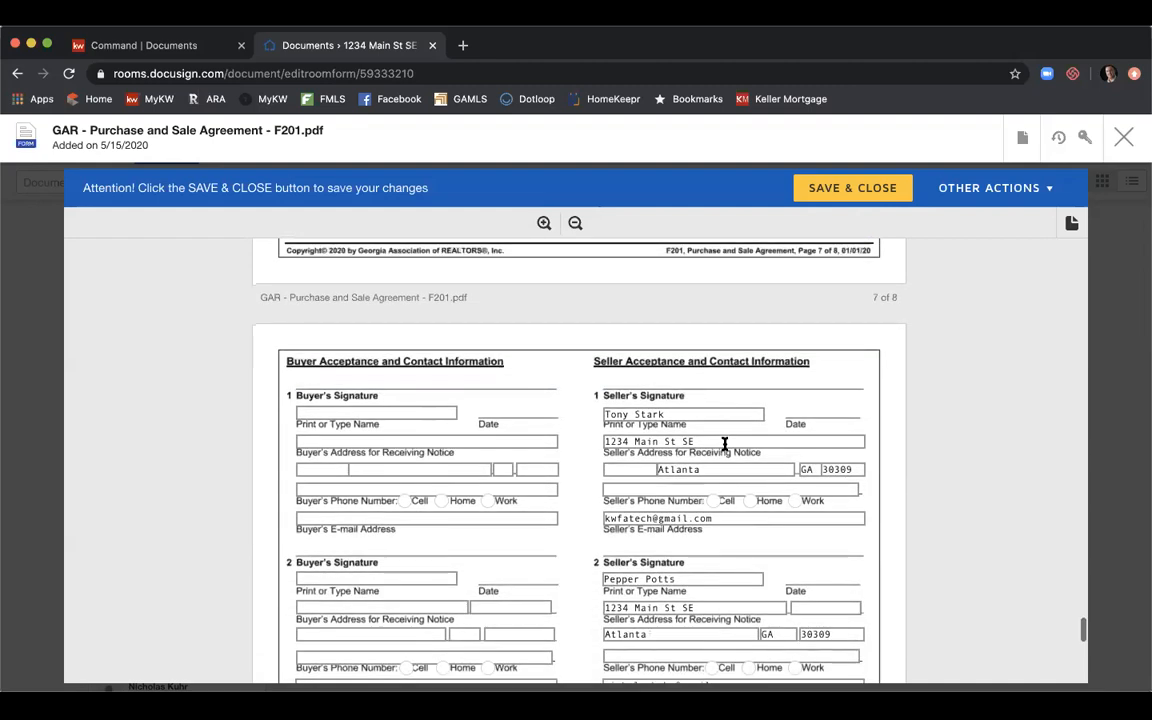
pyautogui.scroll(-1, 825, 391)
pyautogui.scroll(-1, 825, 391)
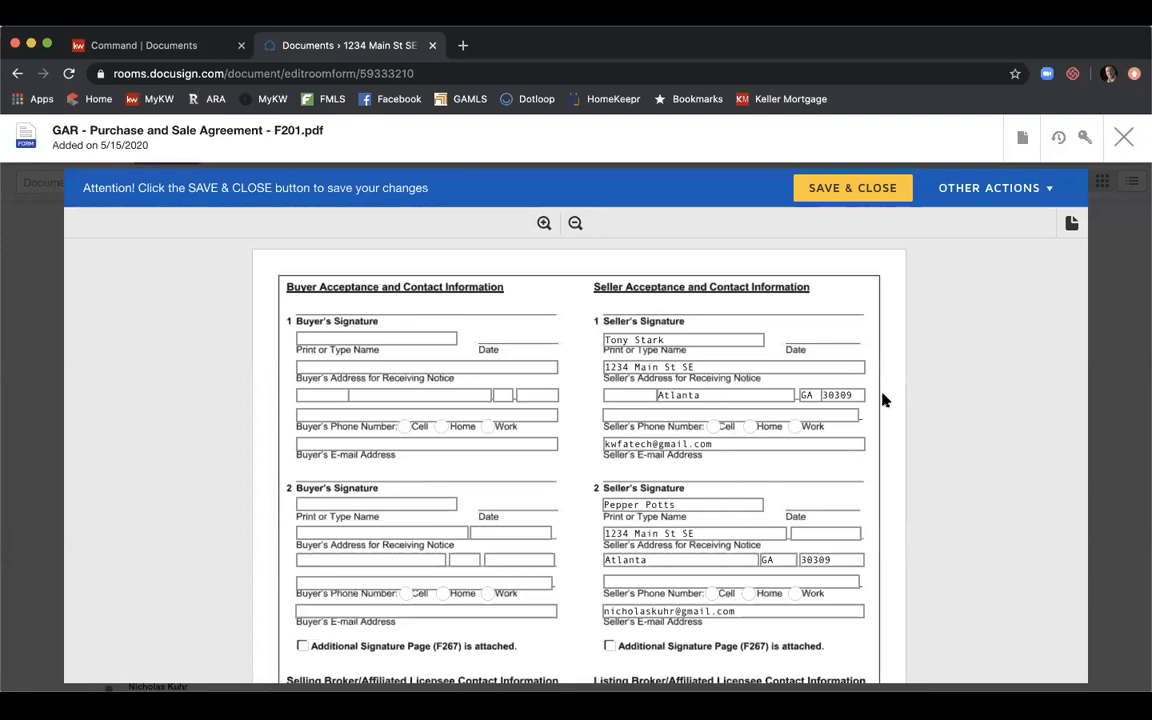
# Enter the listing agent's license number on the F201 form.
pyautogui.scroll(-3, 887, 338)
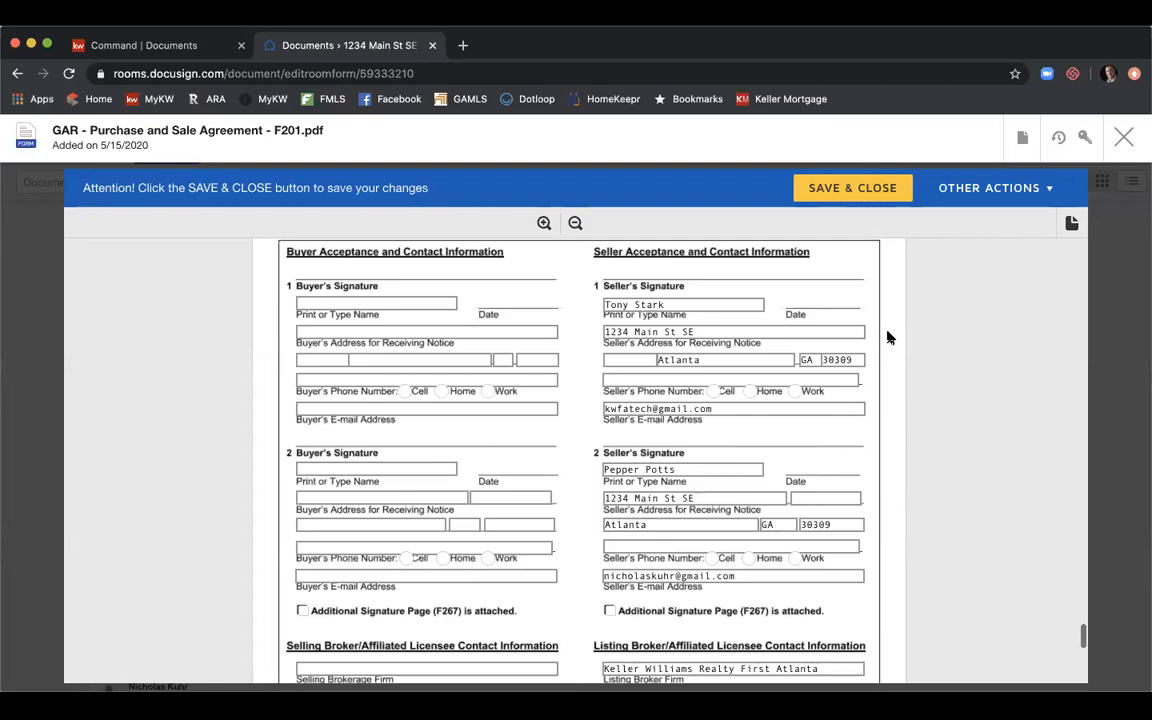
pyautogui.scroll(-3, 887, 338)
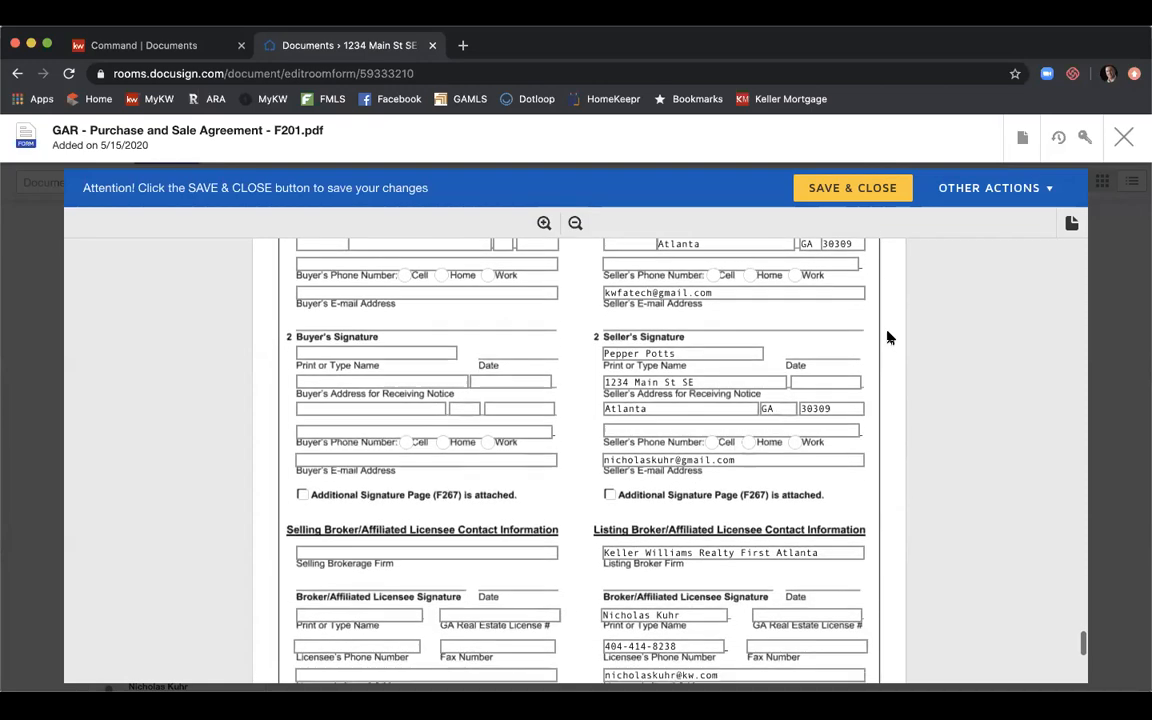
pyautogui.scroll(-2, 887, 338)
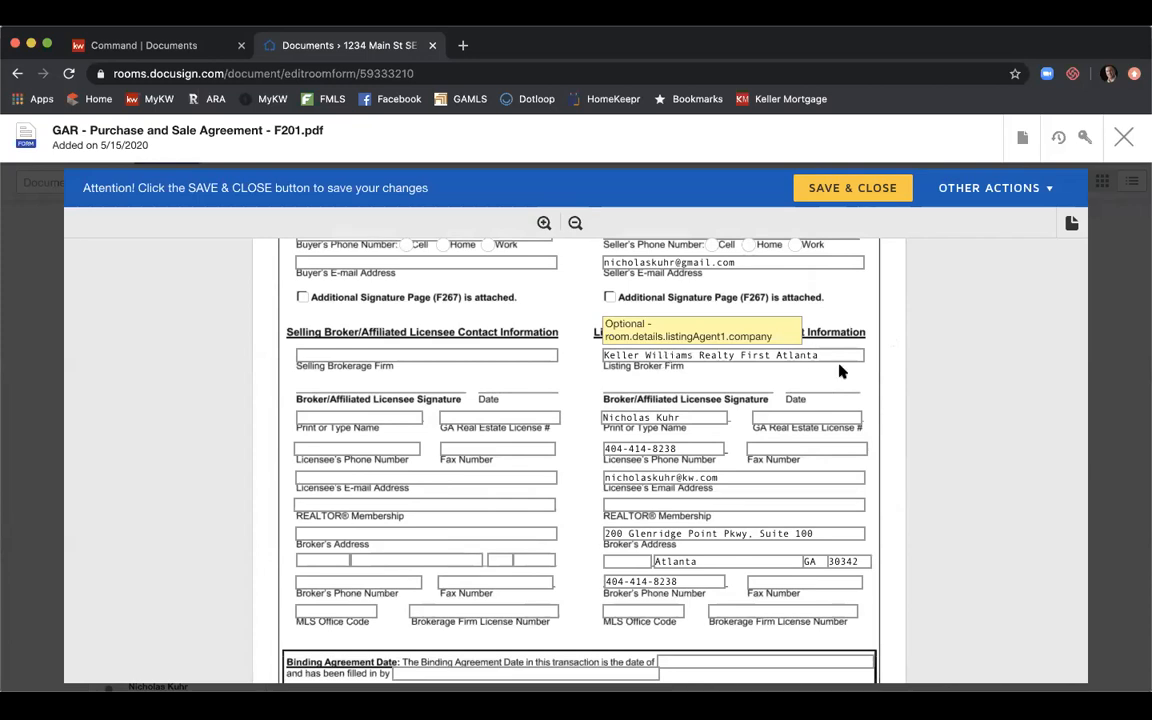
pyautogui.scroll(-1, 878, 383)
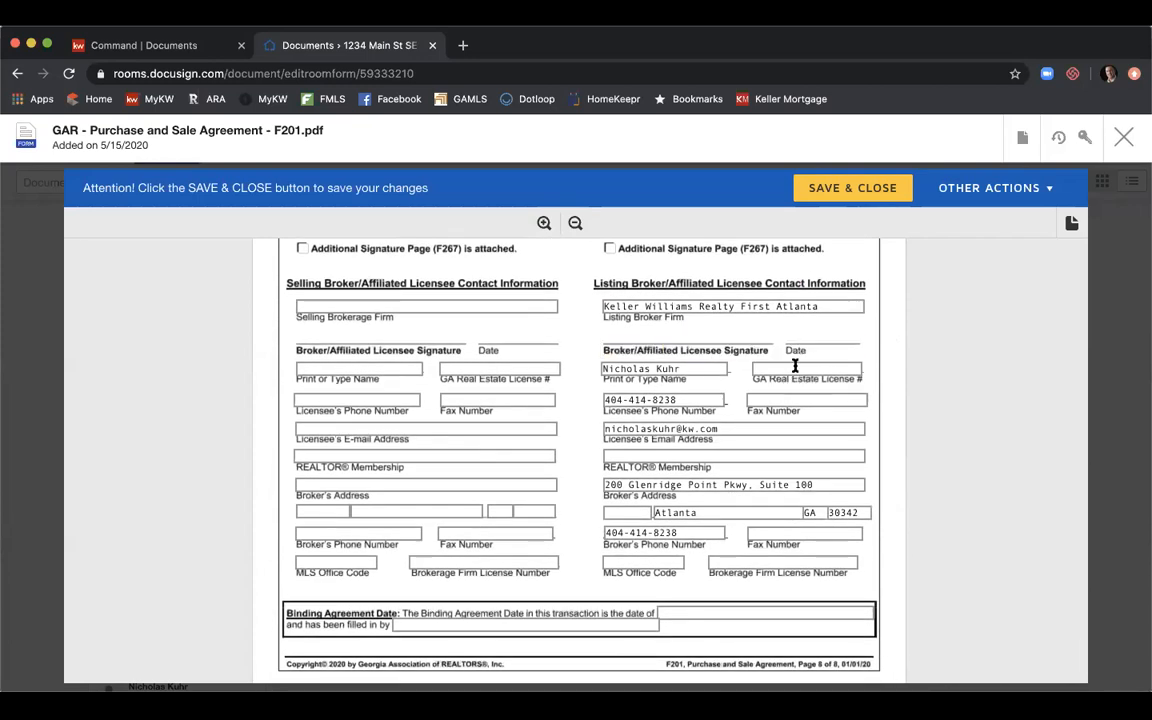
pyautogui.click(792, 368)
pyautogui.write('379844')
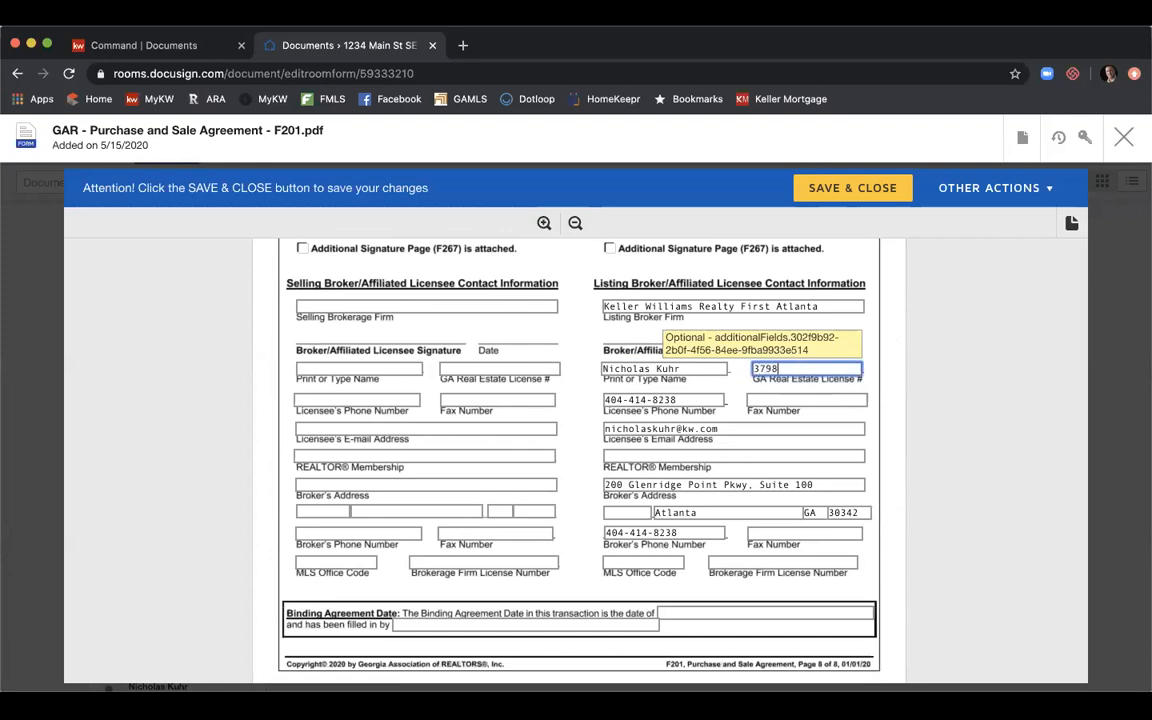
# Fill in the listing agent's fax number and set REALTOR Membership to Atlanta.
pyautogui.click(791, 399)
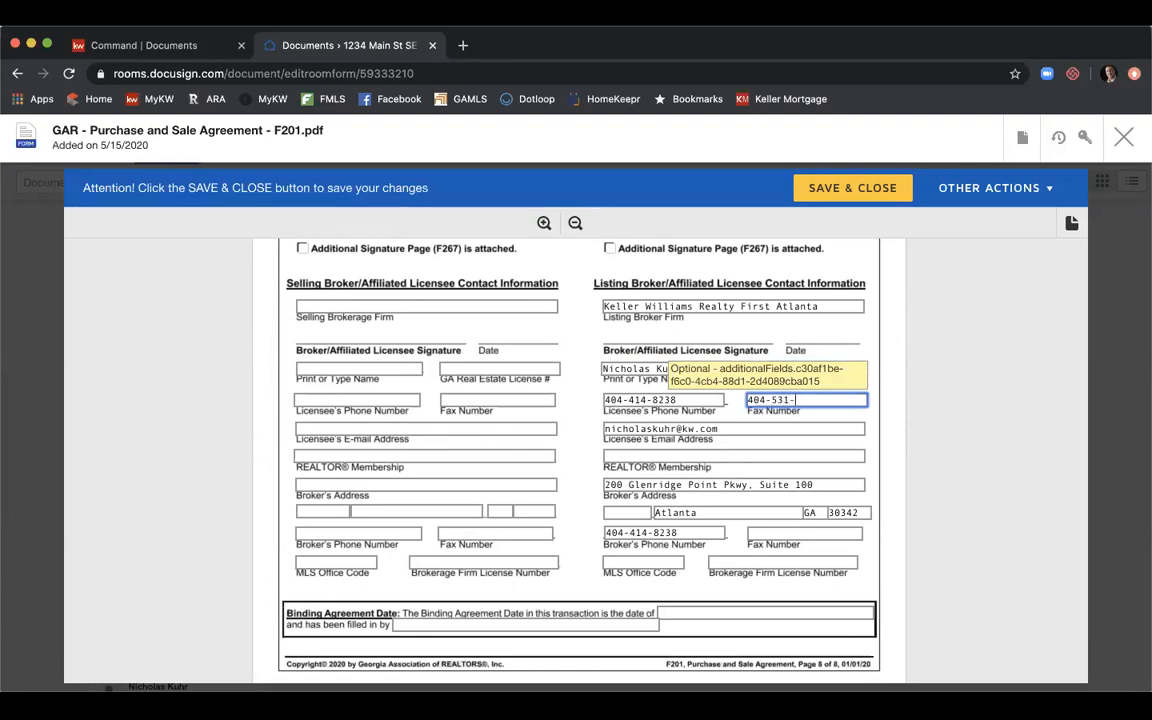
pyautogui.click(748, 455)
pyautogui.write('tla')
pyautogui.press('BackSpace')
pyautogui.press('BackSpace')
pyautogui.press('BackSpace')
pyautogui.write('Al')
pyautogui.press('BackSpace')
pyautogui.write('tlanta')
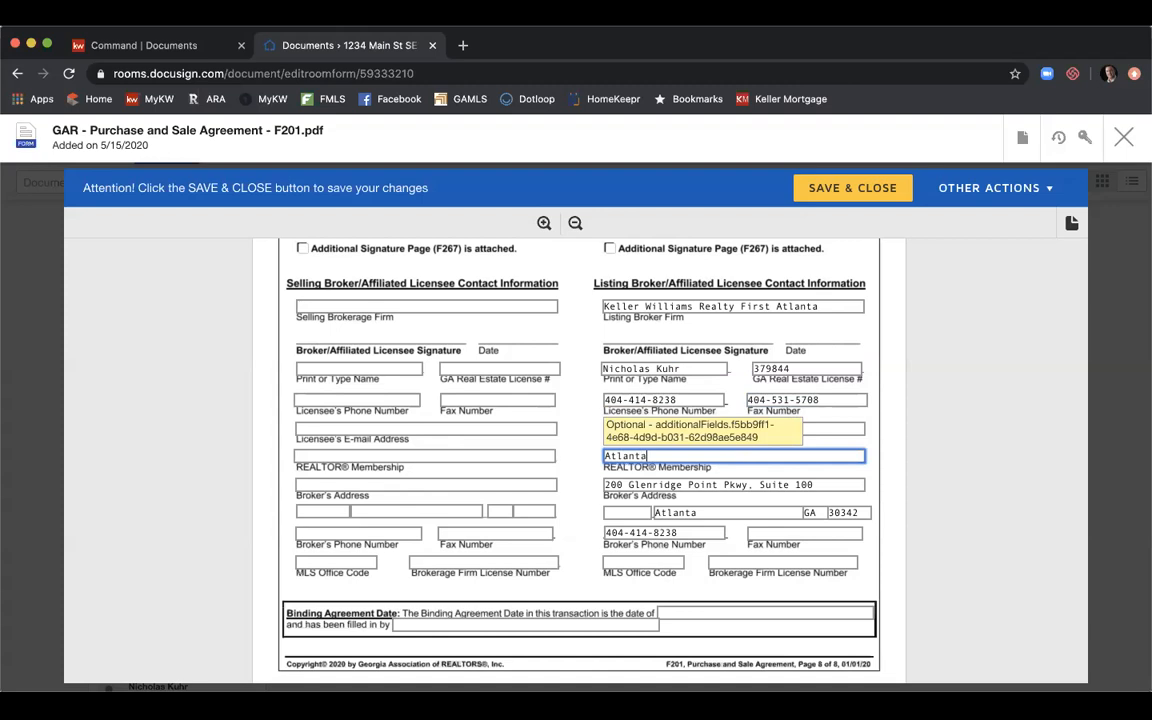
# Enter the broker's fax number, MLS Office Code KWFA01 and the firm's license number.
pyautogui.click(806, 532)
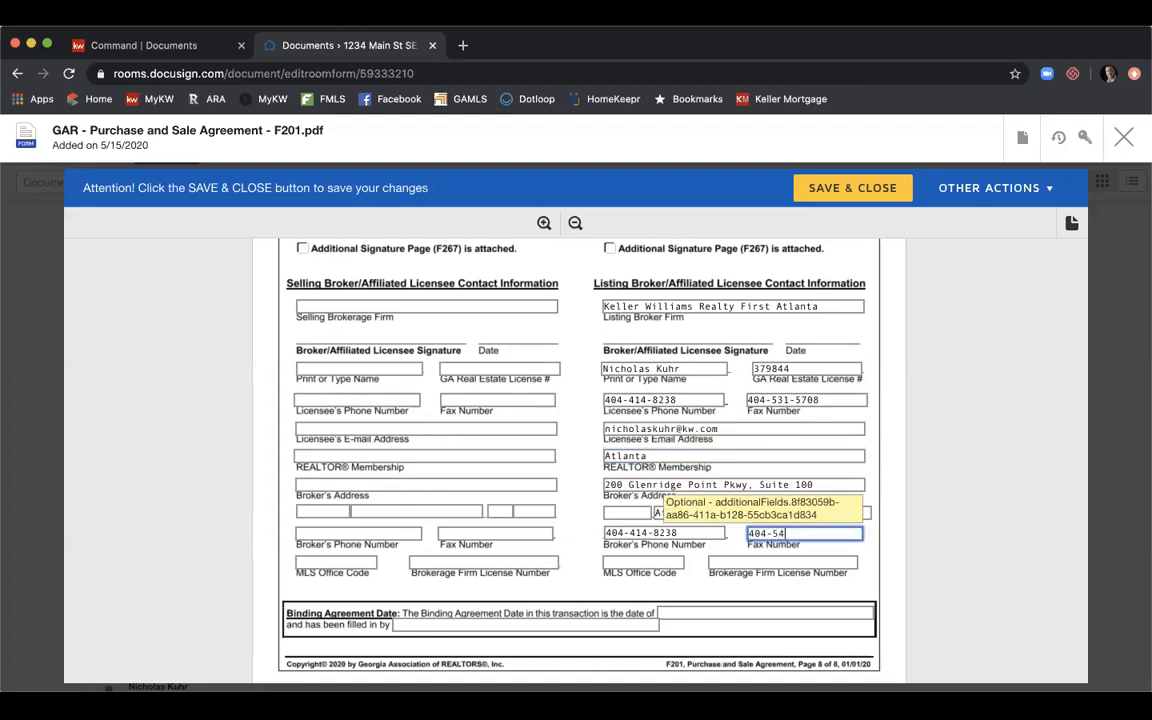
pyautogui.click(665, 557)
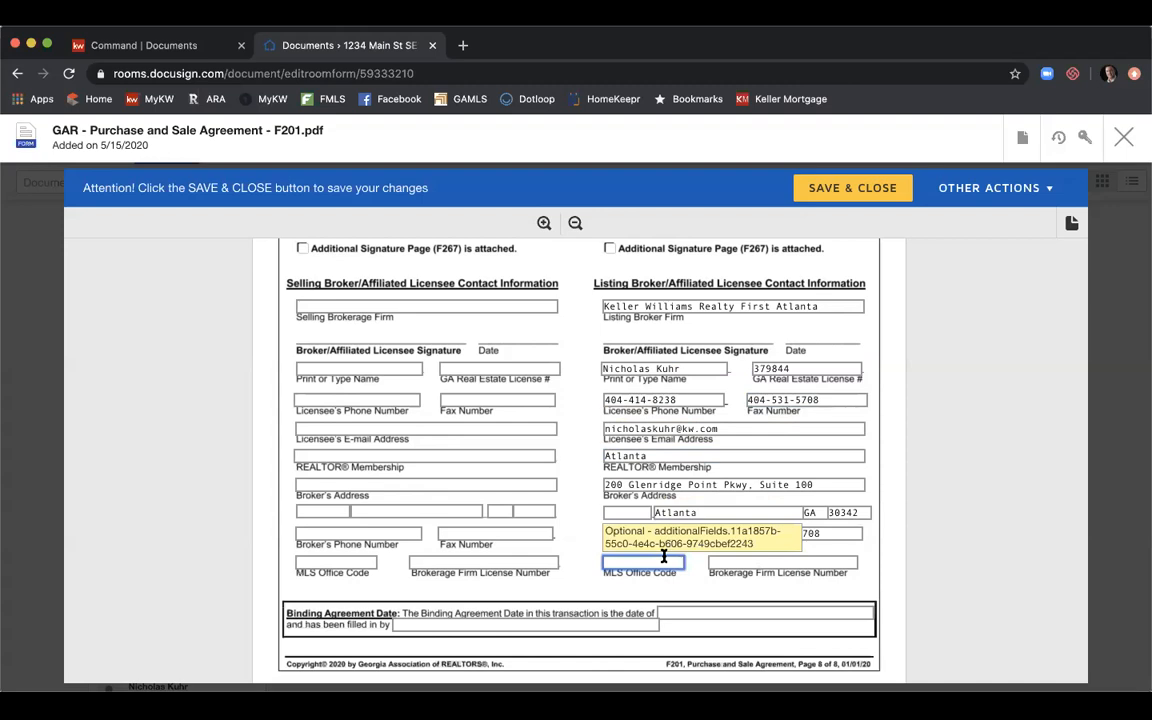
pyautogui.write('KwFA01')
pyautogui.press('Tab')
pyautogui.write('H')
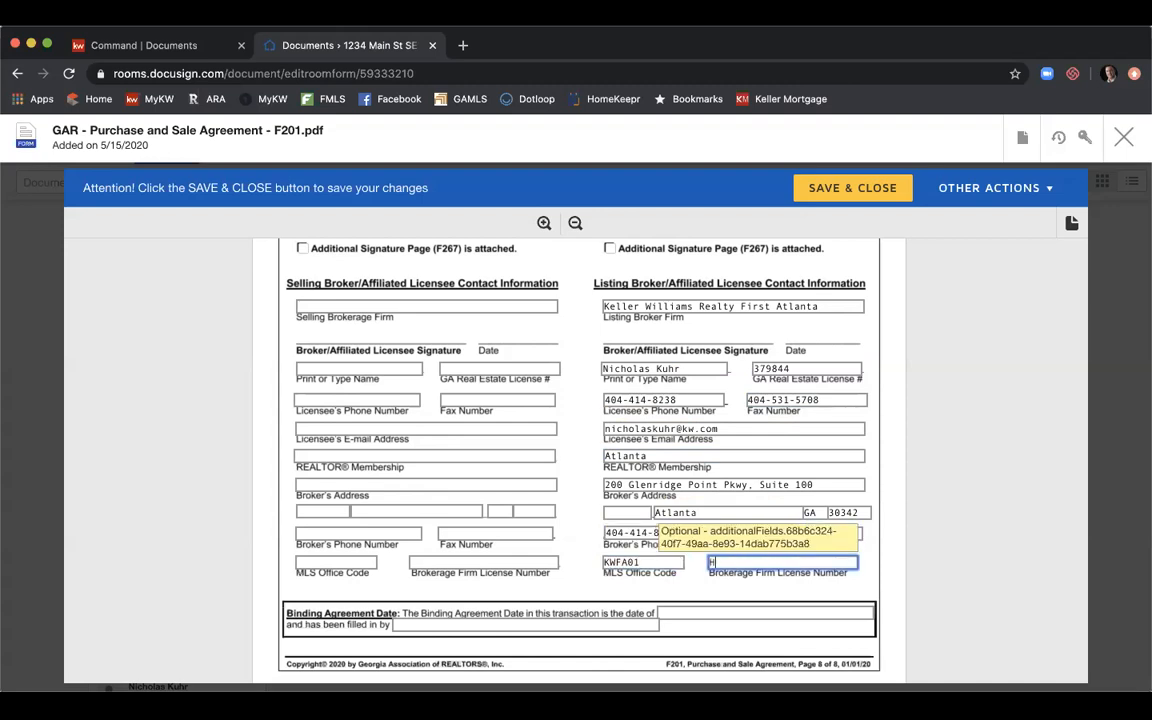
pyautogui.write('-33313')
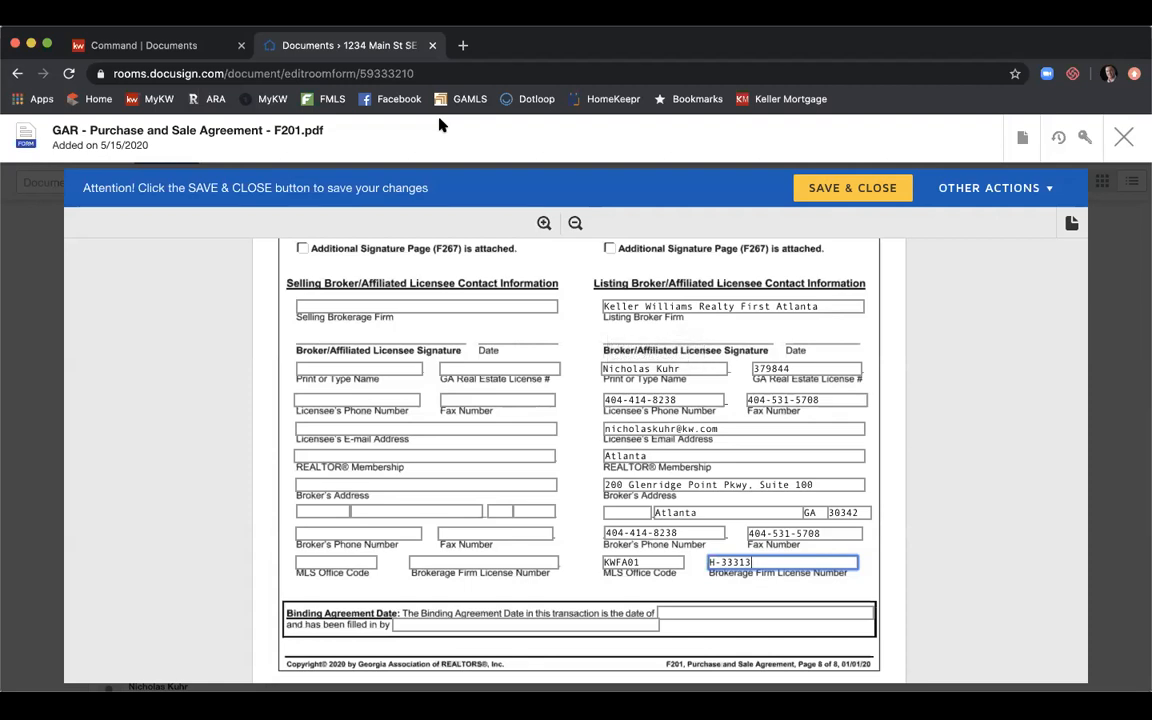
# Save and close the F201 Purchase and Sale Agreement form.
pyautogui.scroll(-3, 615, 295)
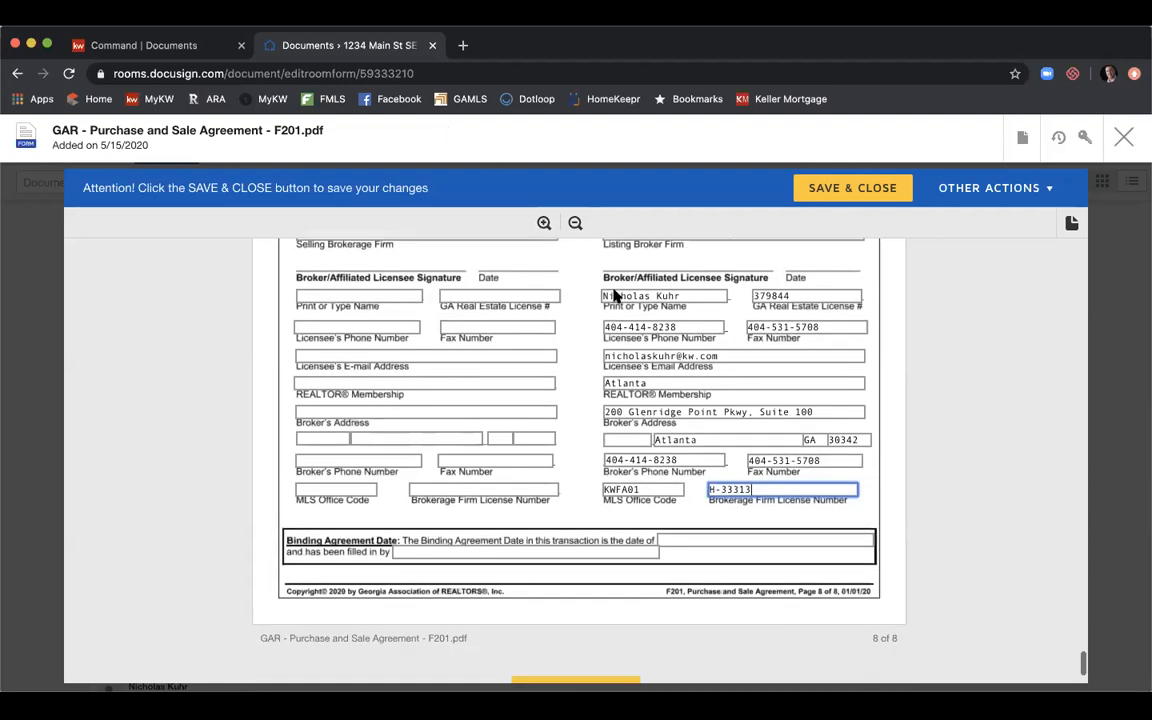
pyautogui.scroll(-2, 615, 295)
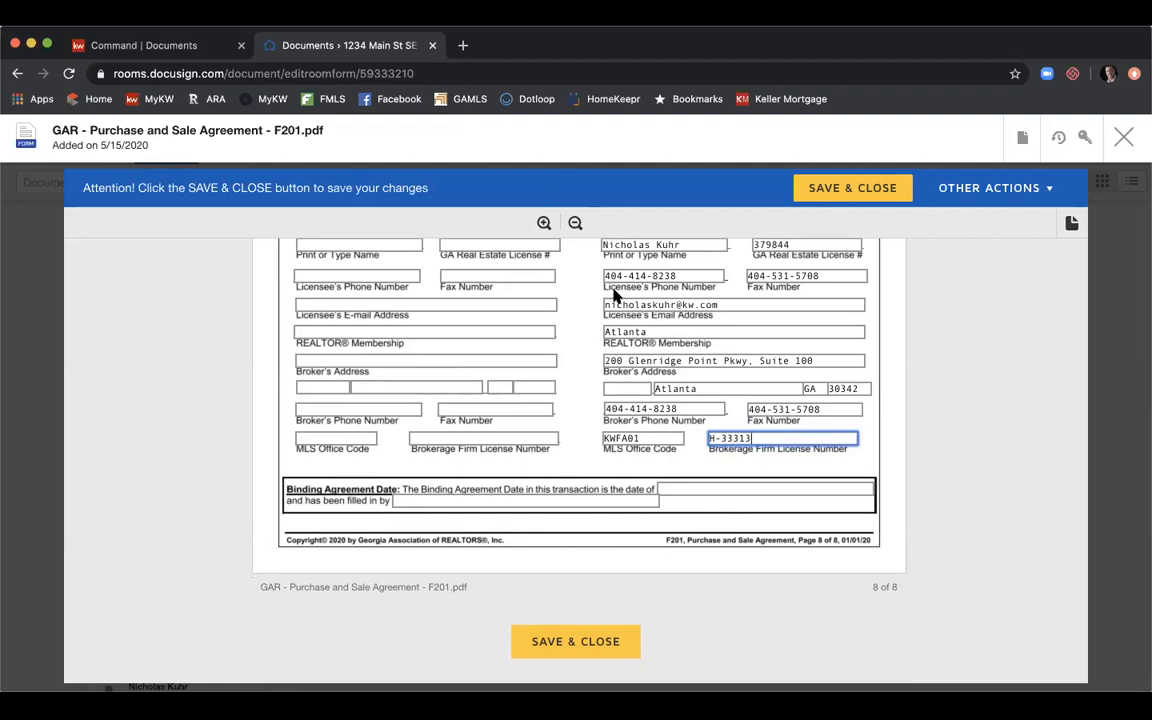
pyautogui.click(869, 189)
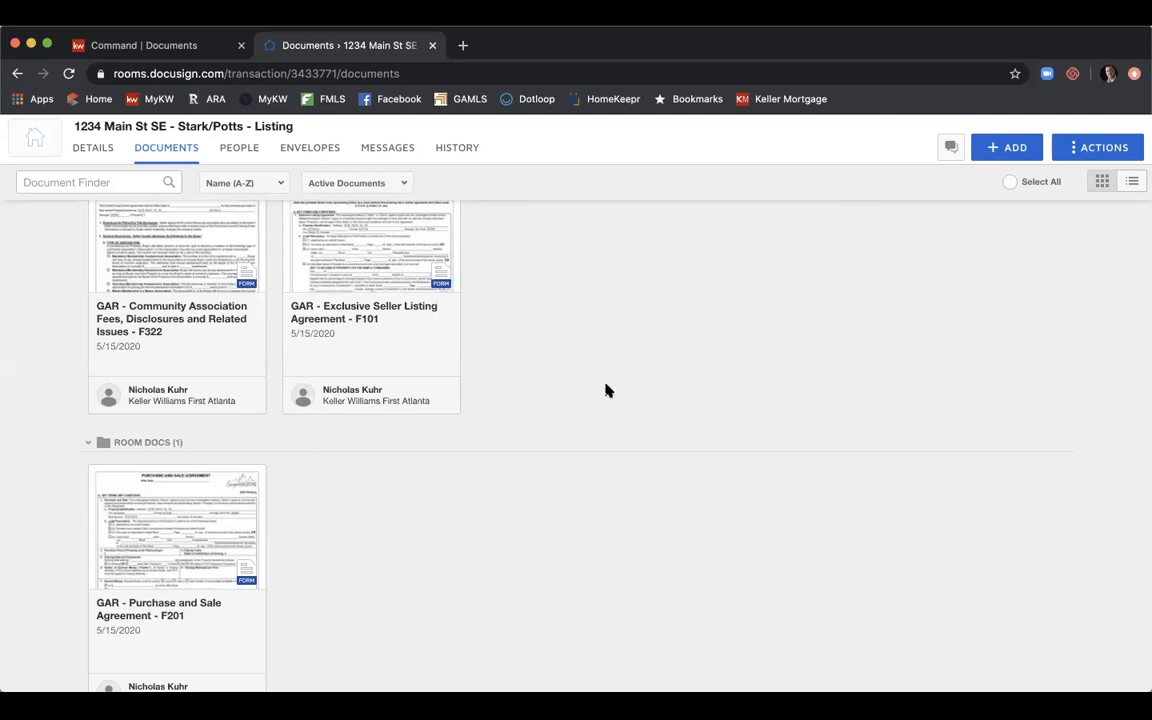
# Tick the F101 listing agreement, F322 fees disclosure and F201 purchase agreement cards.
pyautogui.scroll(3, 607, 390)
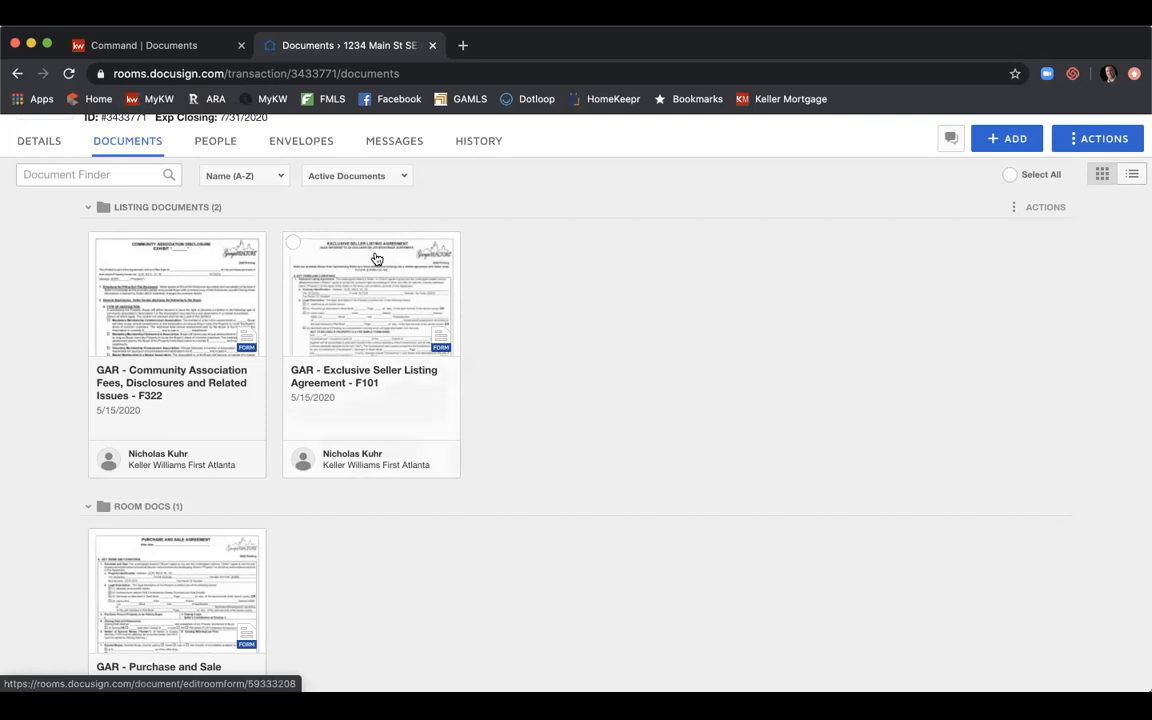
pyautogui.click(294, 245)
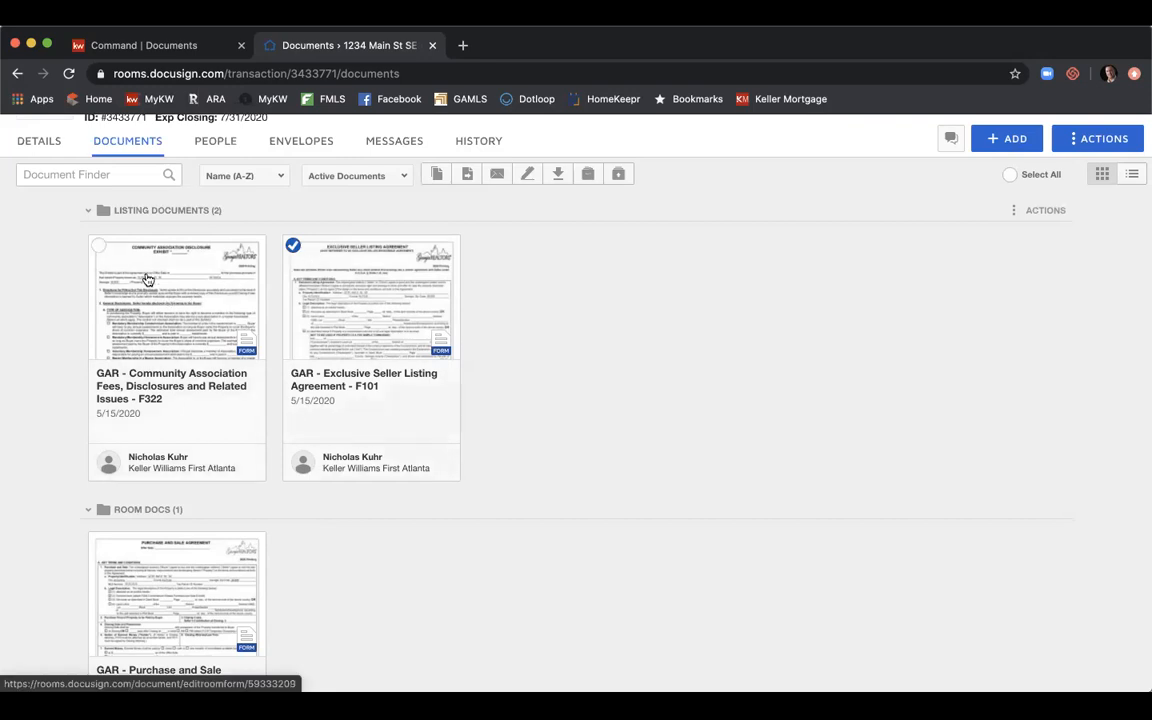
pyautogui.click(98, 245)
pyautogui.scroll(-1, 158, 290)
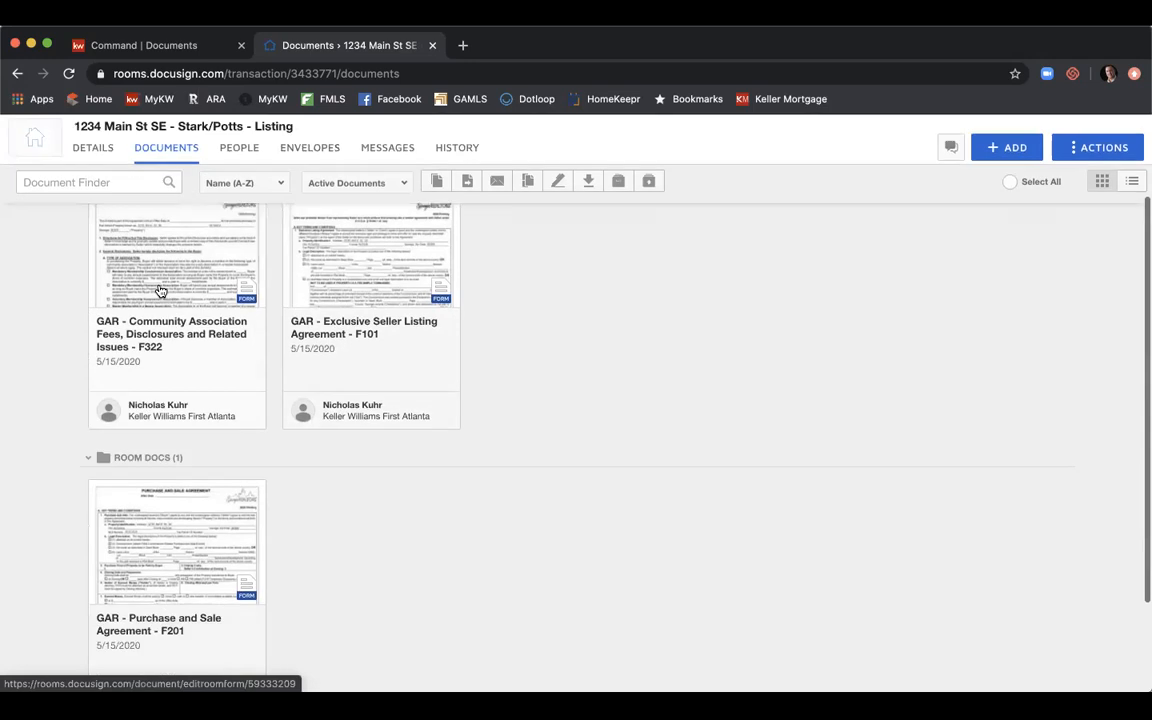
pyautogui.click(98, 501)
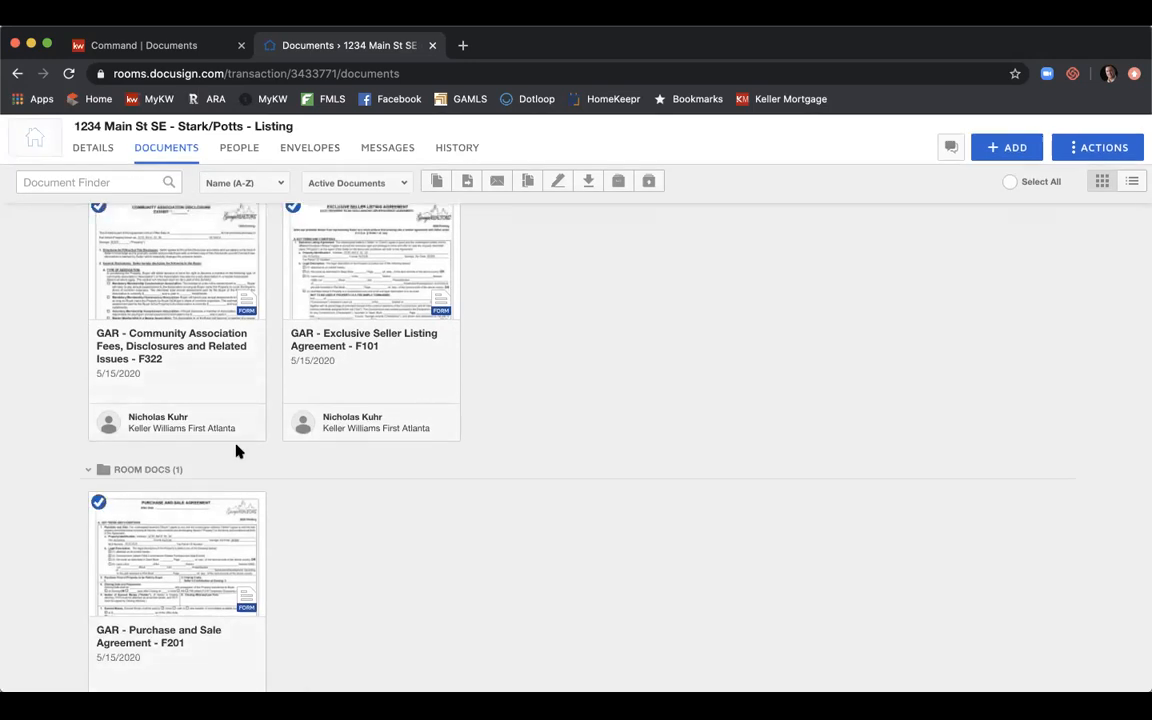
pyautogui.scroll(1, 237, 450)
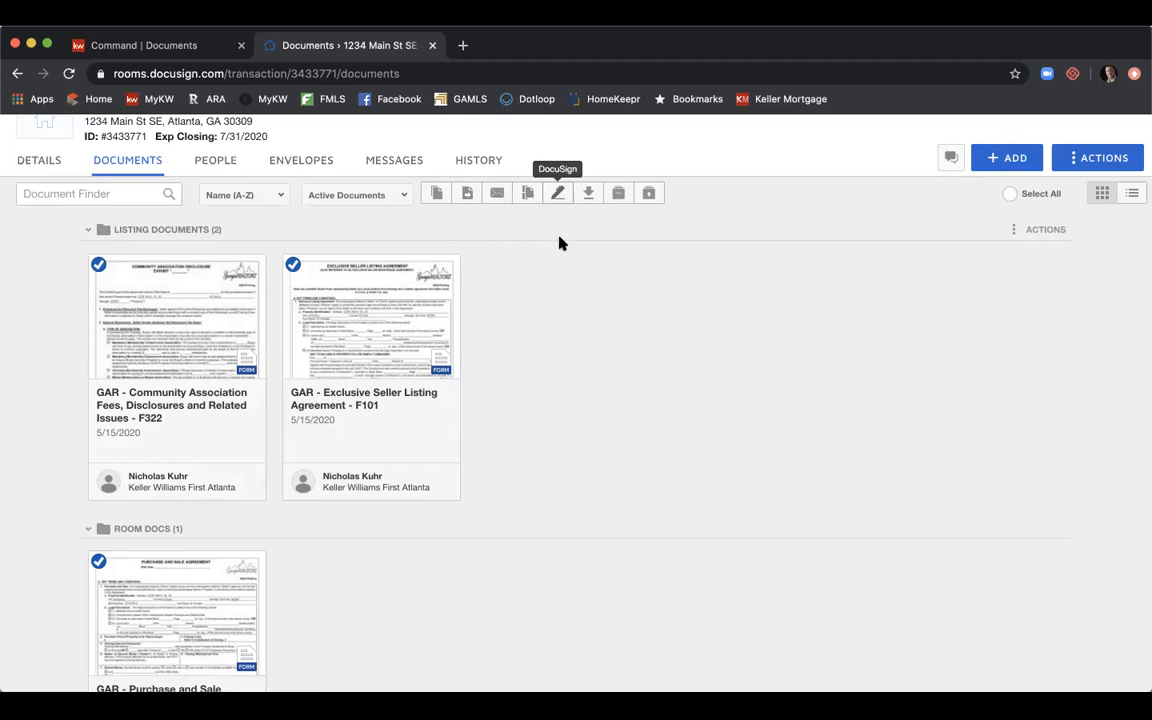
# On the Envelopes page, create an envelope and rename it '1234 Main St SE - Listing Agreement & PSA'.
pyautogui.click(311, 168)
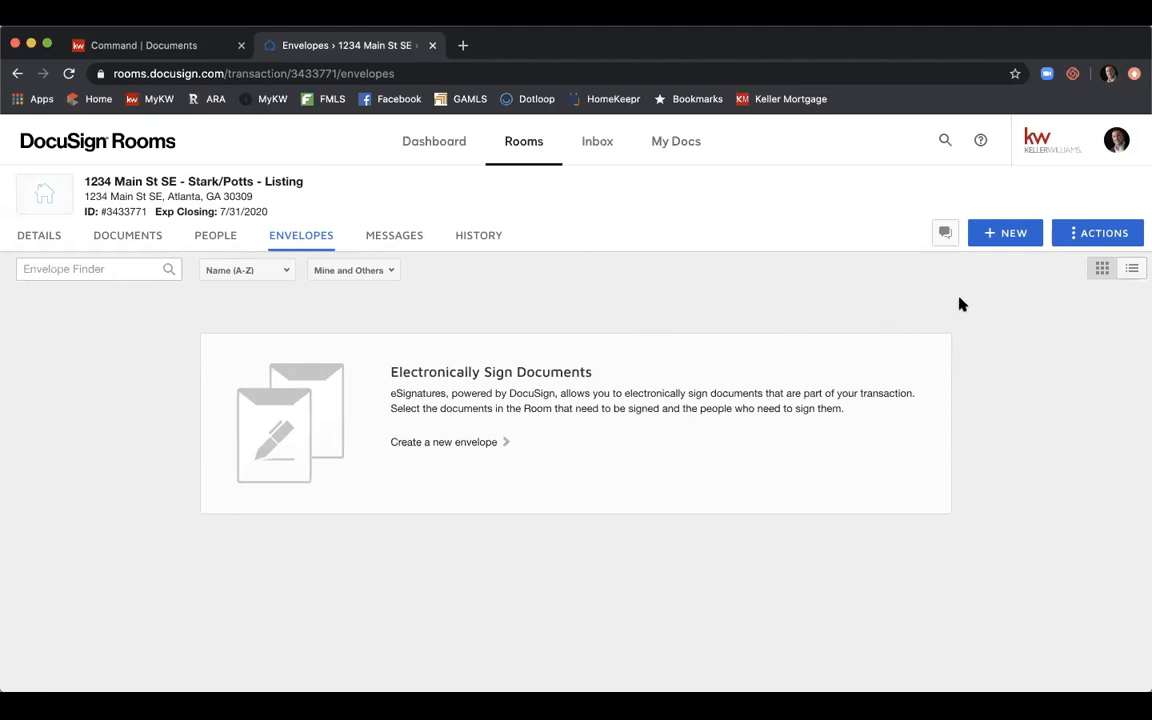
pyautogui.click(1004, 235)
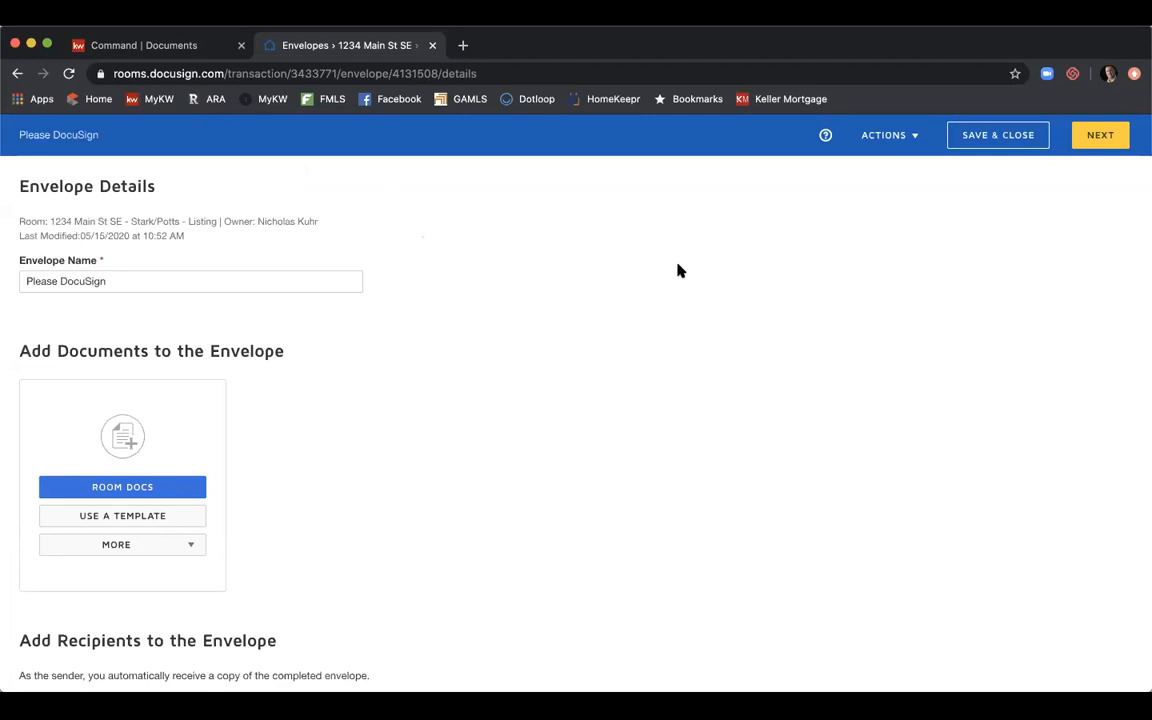
pyautogui.click(232, 282)
pyautogui.hotkey('alt', 'shift', 'Left')
pyautogui.hotkey('alt', 'shift', 'Left')
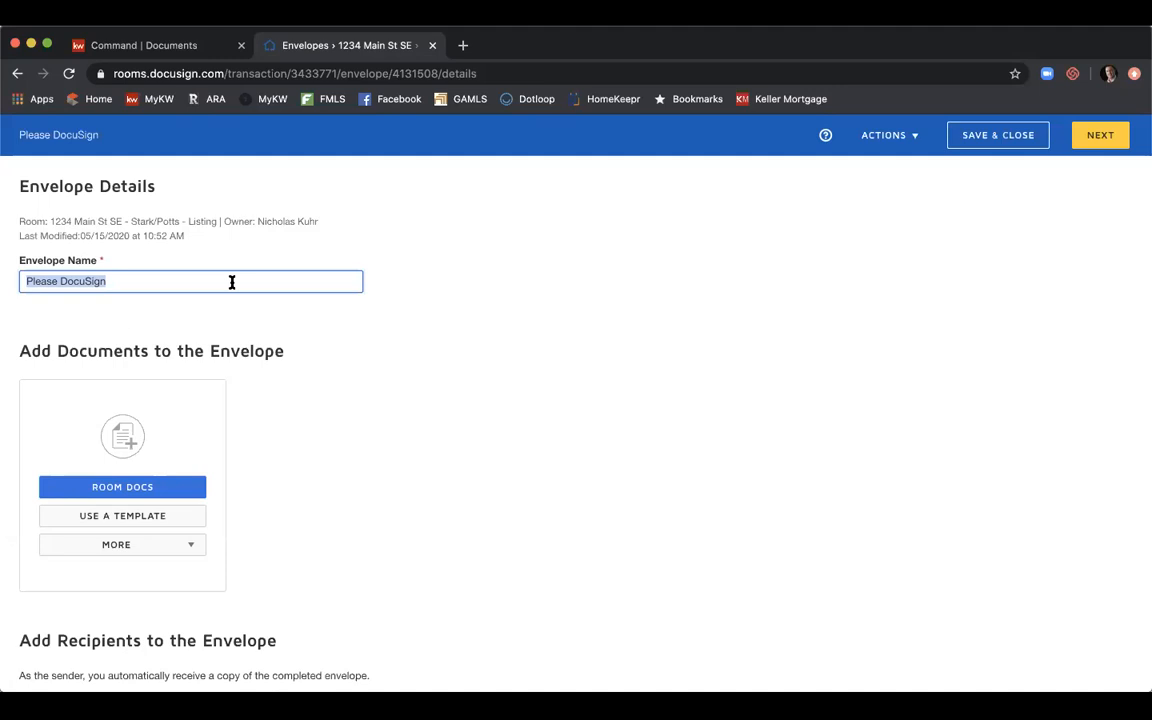
pyautogui.write('1234 Main')
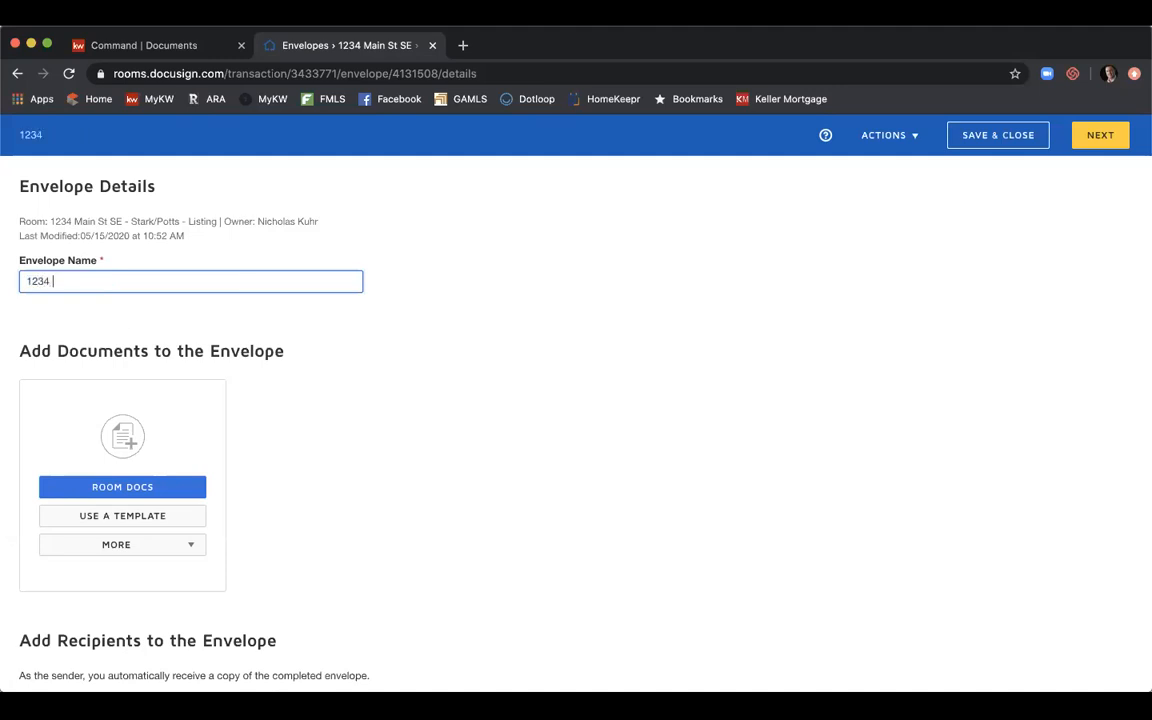
pyautogui.press('BackSpace')
pyautogui.write('n St SE - L')
pyautogui.write('oading')
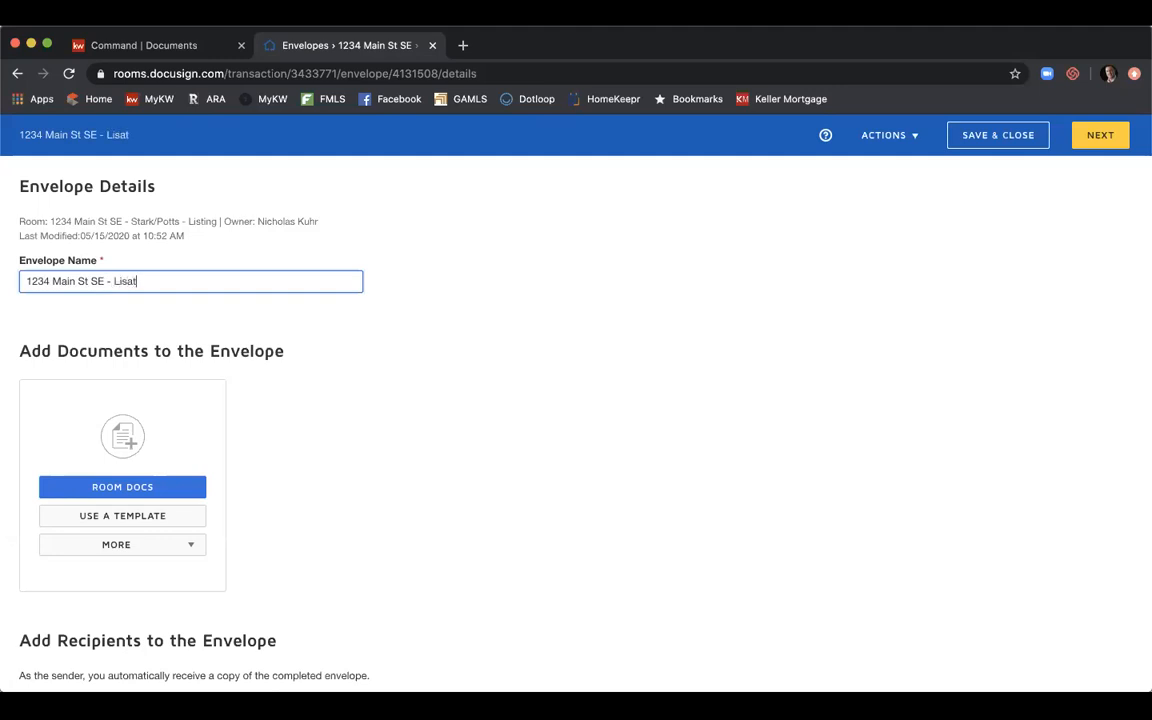
pyautogui.press('BackSpace')
pyautogui.press('BackSpace')
pyautogui.press('BackSpace')
pyautogui.press('BackSpace')
pyautogui.press('BackSpace')
pyautogui.press('BackSpace')
pyautogui.write('isting Agreement & PSA')
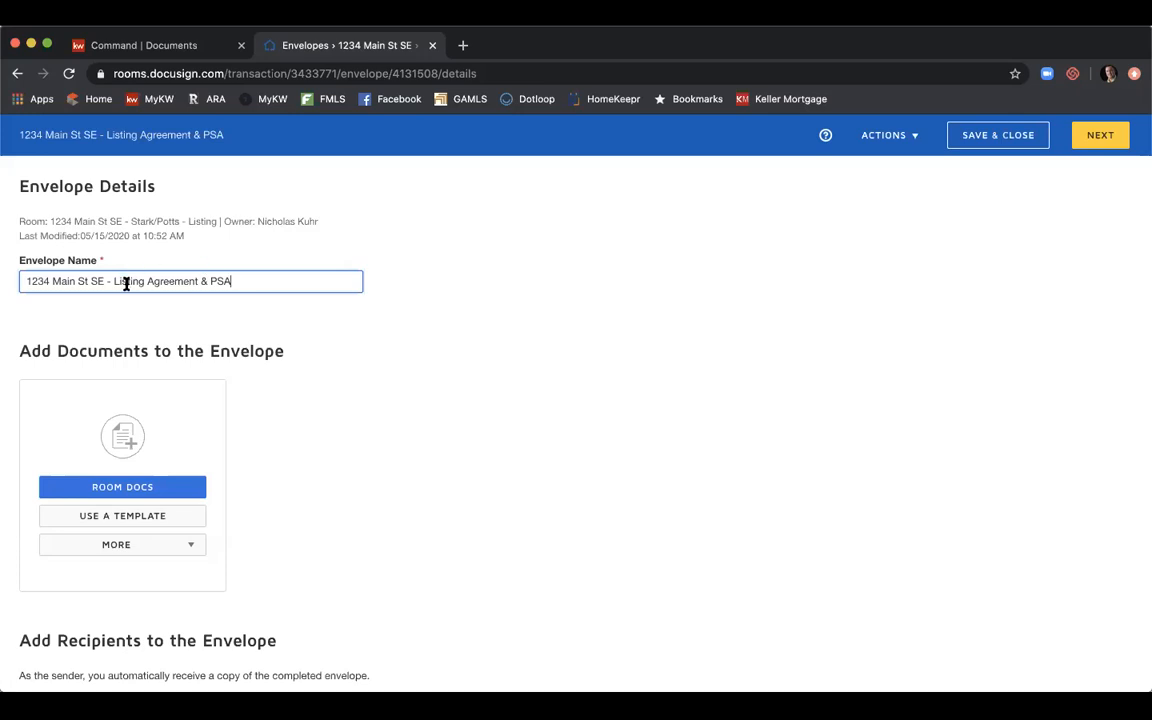
pyautogui.scroll(-3, 343, 396)
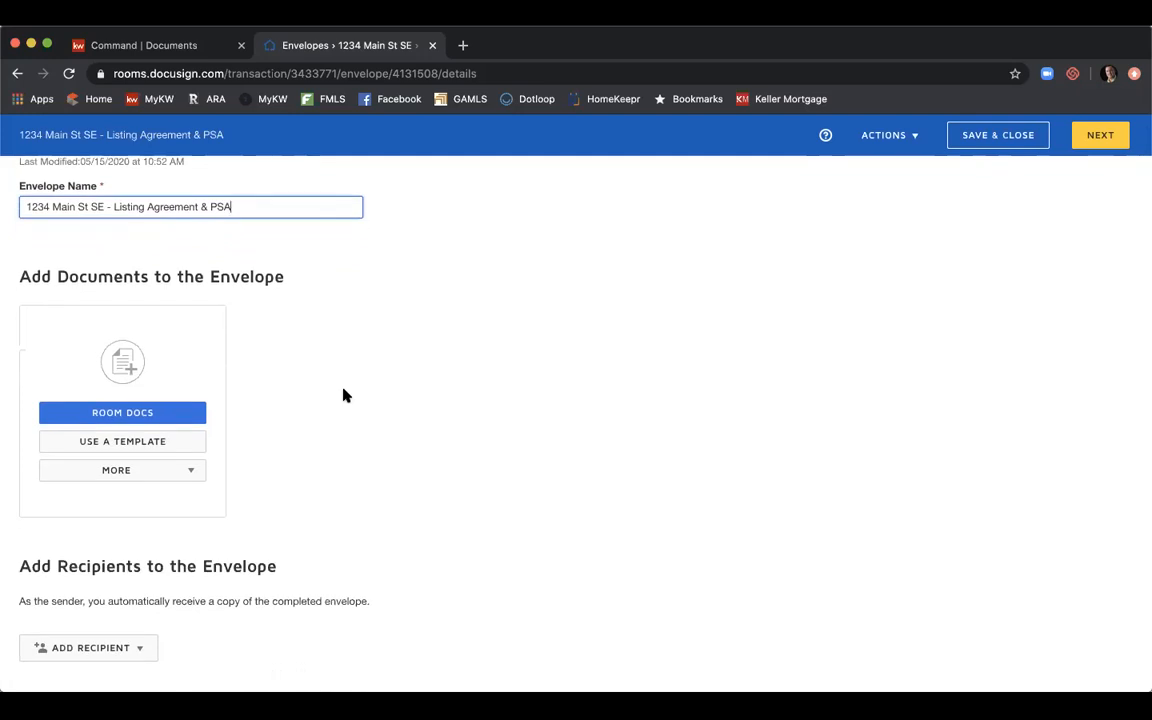
# Add the F322, F101 and F201 room documents to the envelope.
pyautogui.click(168, 414)
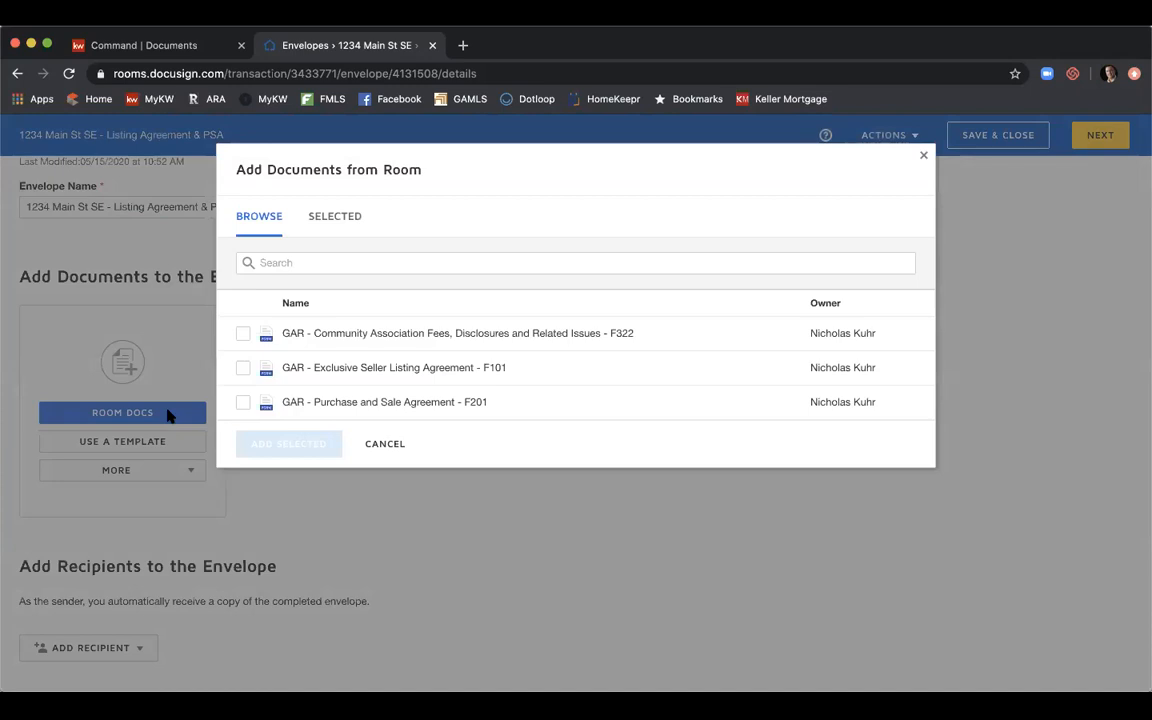
pyautogui.click(243, 335)
pyautogui.click(242, 369)
pyautogui.click(243, 403)
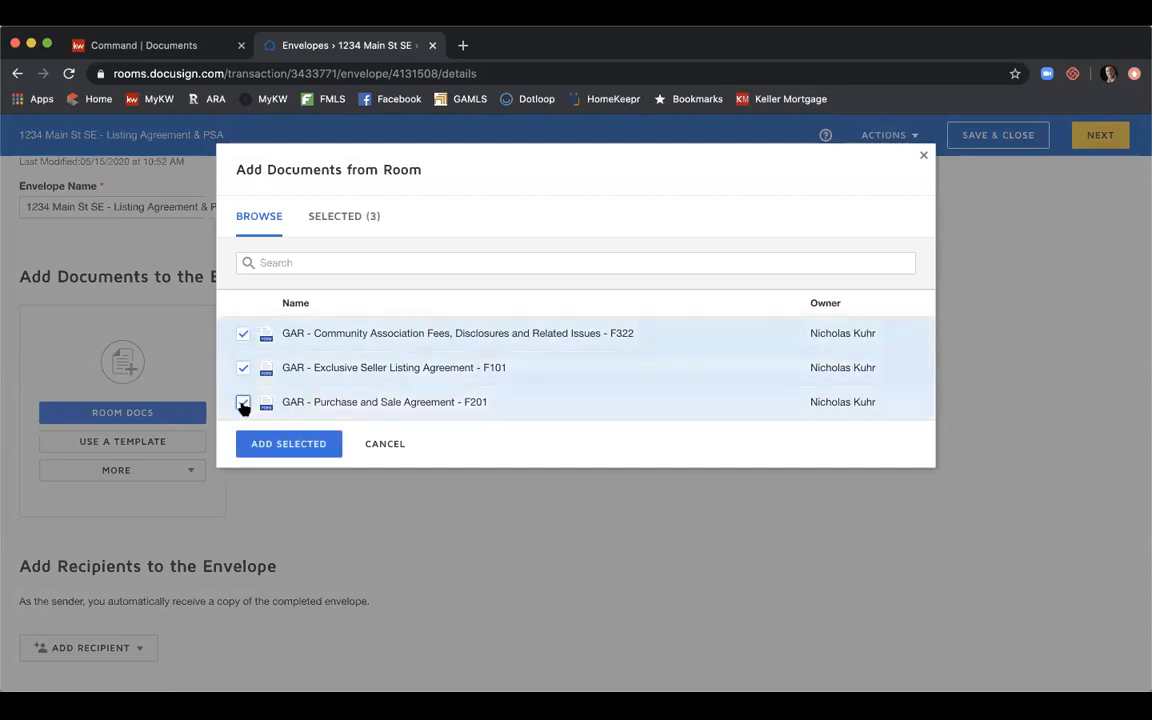
pyautogui.click(293, 447)
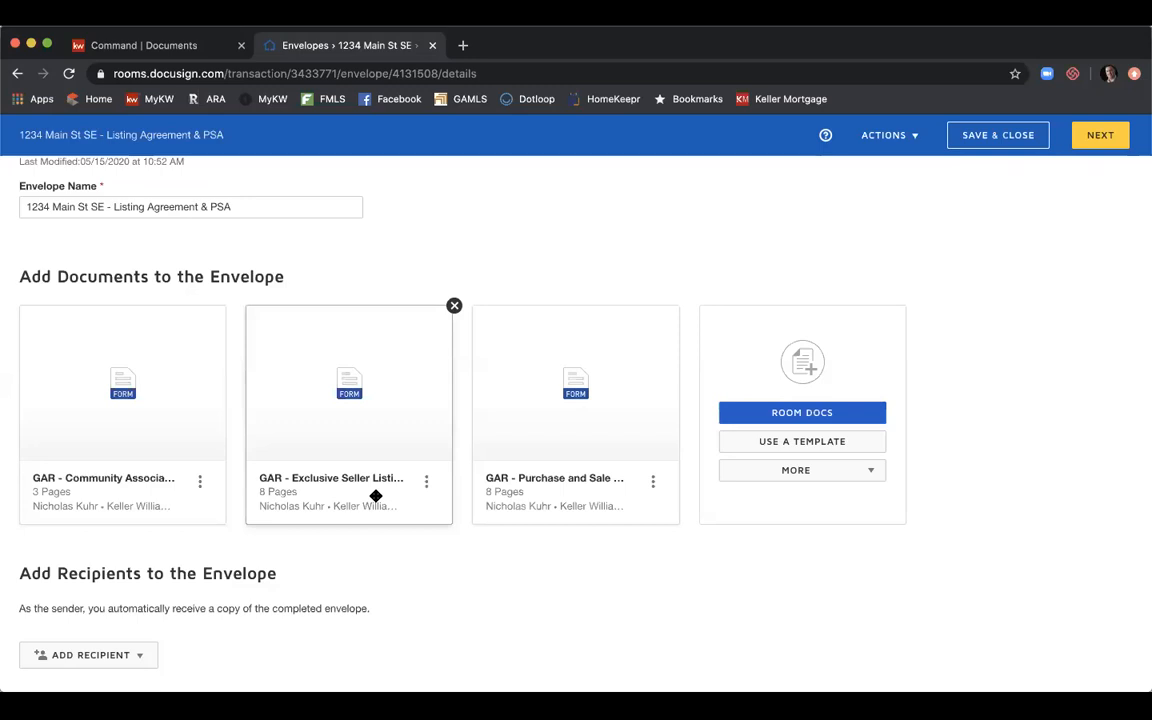
# From templates Shared with Me, tick Seller - Wire Fraud Disclosure and Seller - Affiliated Marketing Disclosure.
pyautogui.click(834, 448)
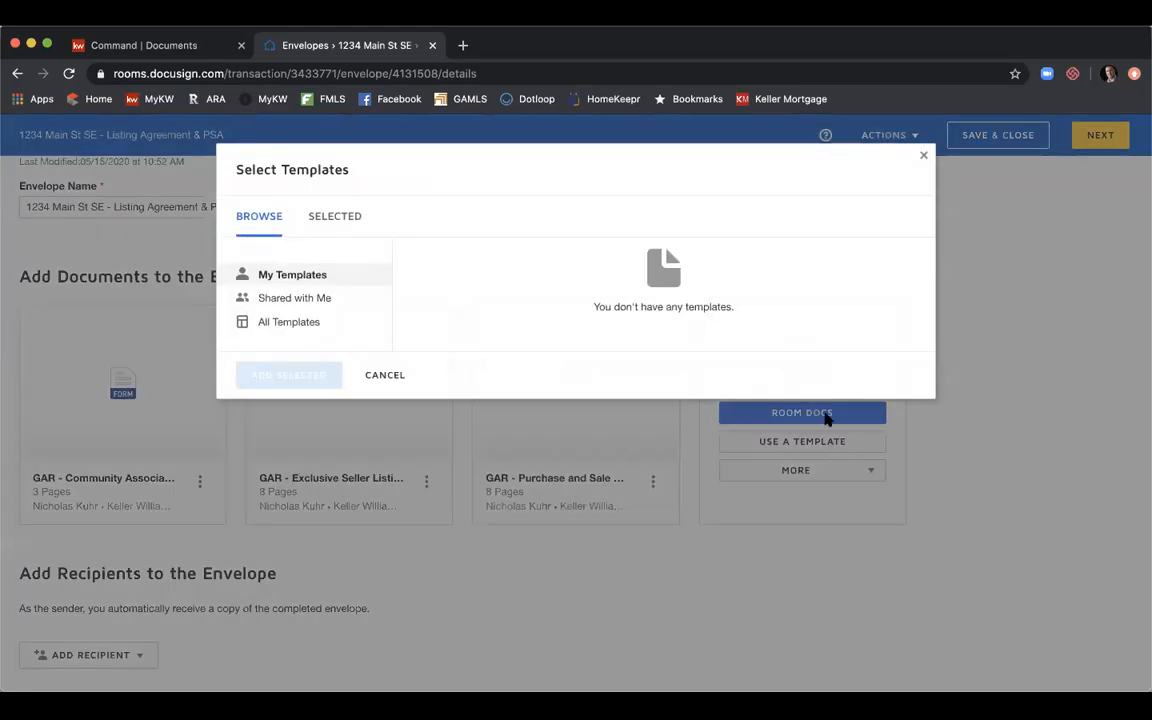
pyautogui.click(338, 302)
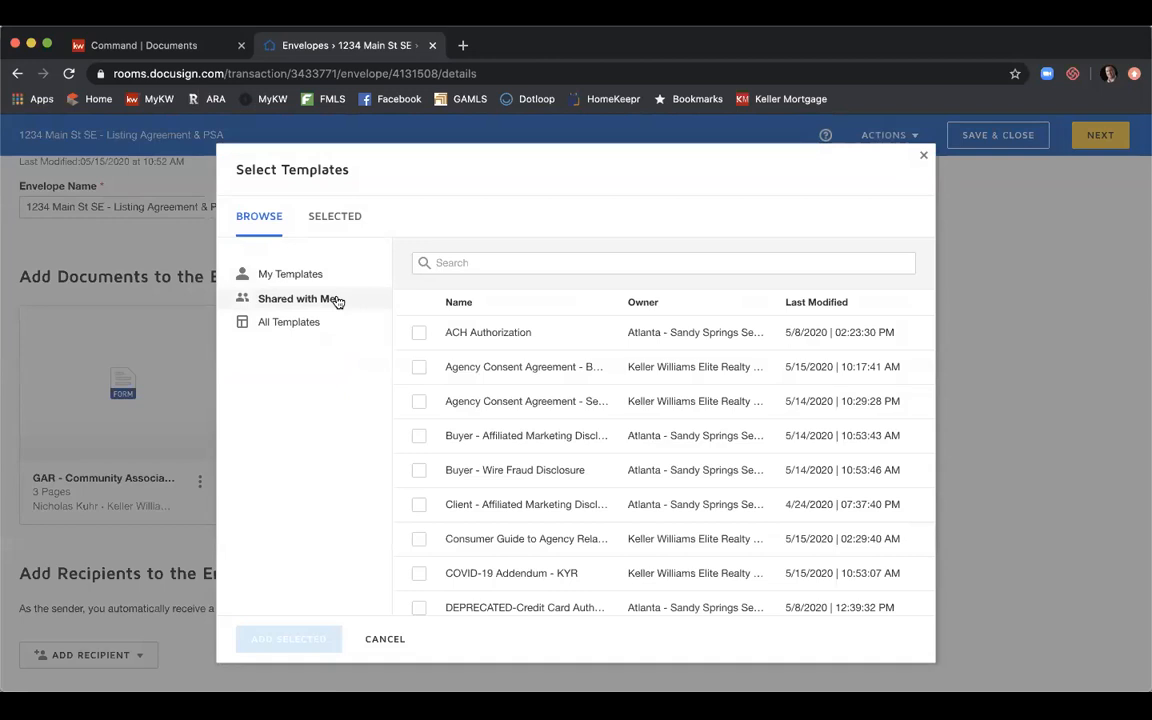
pyautogui.scroll(-2, 575, 362)
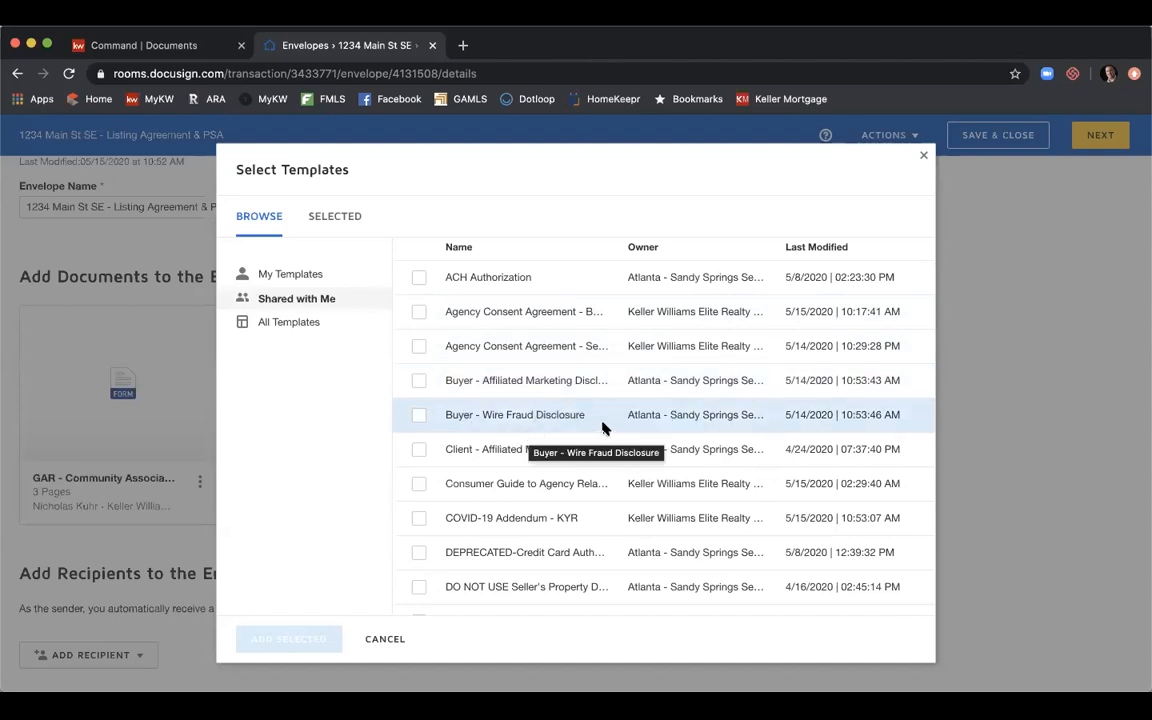
pyautogui.scroll(-3, 603, 430)
pyautogui.scroll(-5, 603, 428)
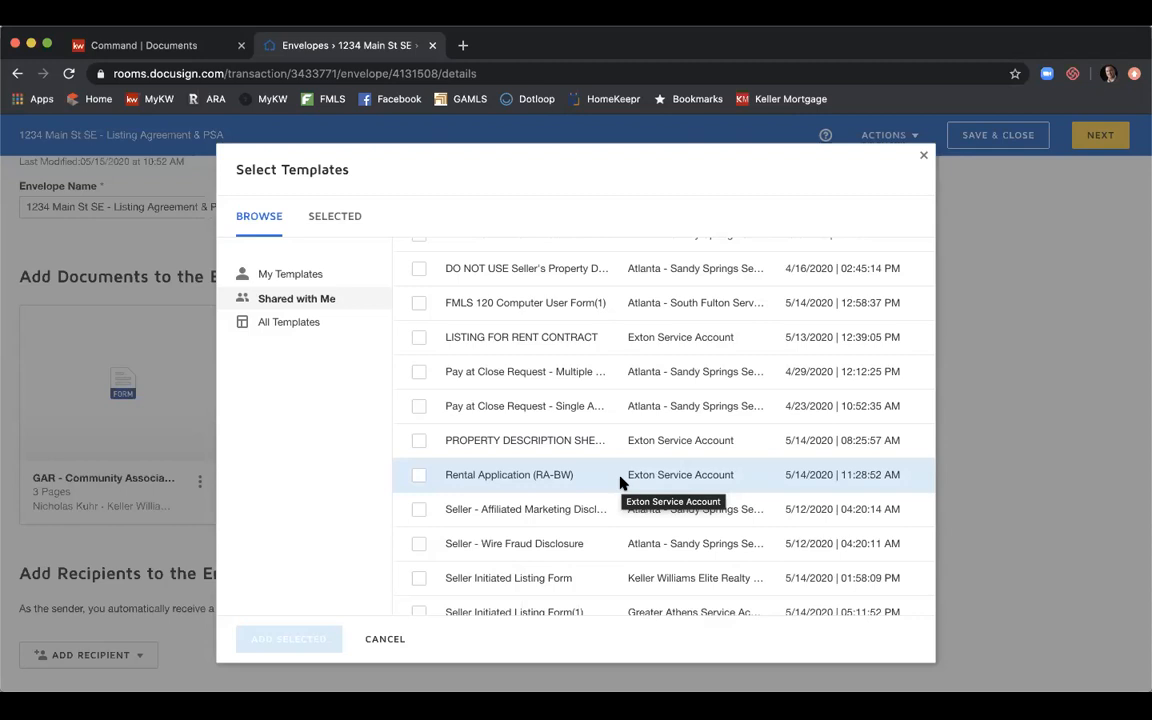
pyautogui.click(419, 543)
pyautogui.click(419, 516)
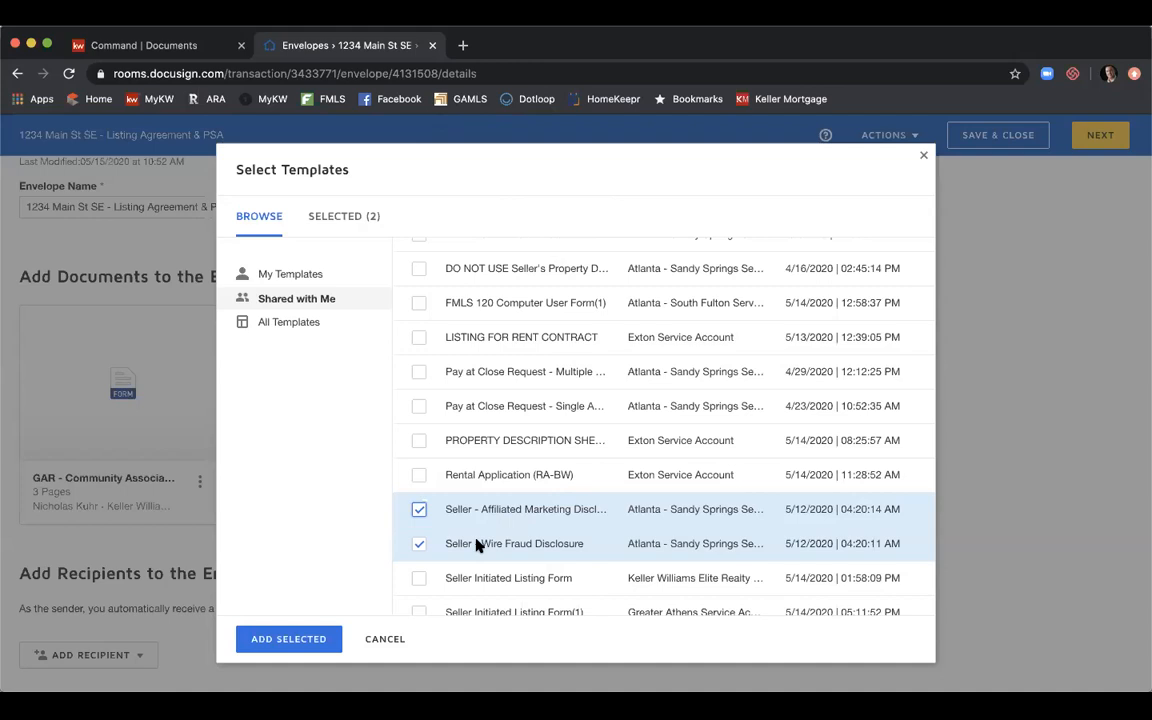
# Add the checked Wire Fraud and Affiliated Marketing seller disclosure templates to the envelope.
pyautogui.click(279, 640)
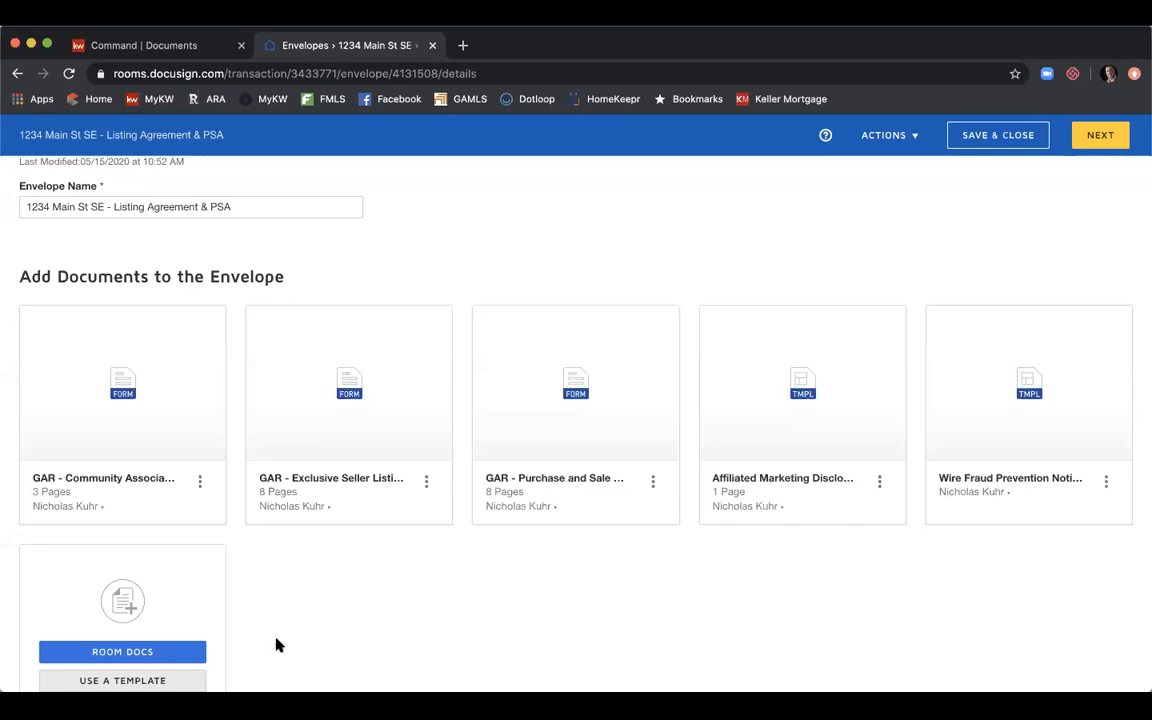
# Order the documents: Exclusive Seller Listing, Community Association, Affiliated Marketing, Wire Fraud, Purchase and Sale.
pyautogui.moveTo(514, 404)
pyautogui.moveTo(416, 422)
pyautogui.moveTo(416, 422); pyautogui.dragTo(176, 424)
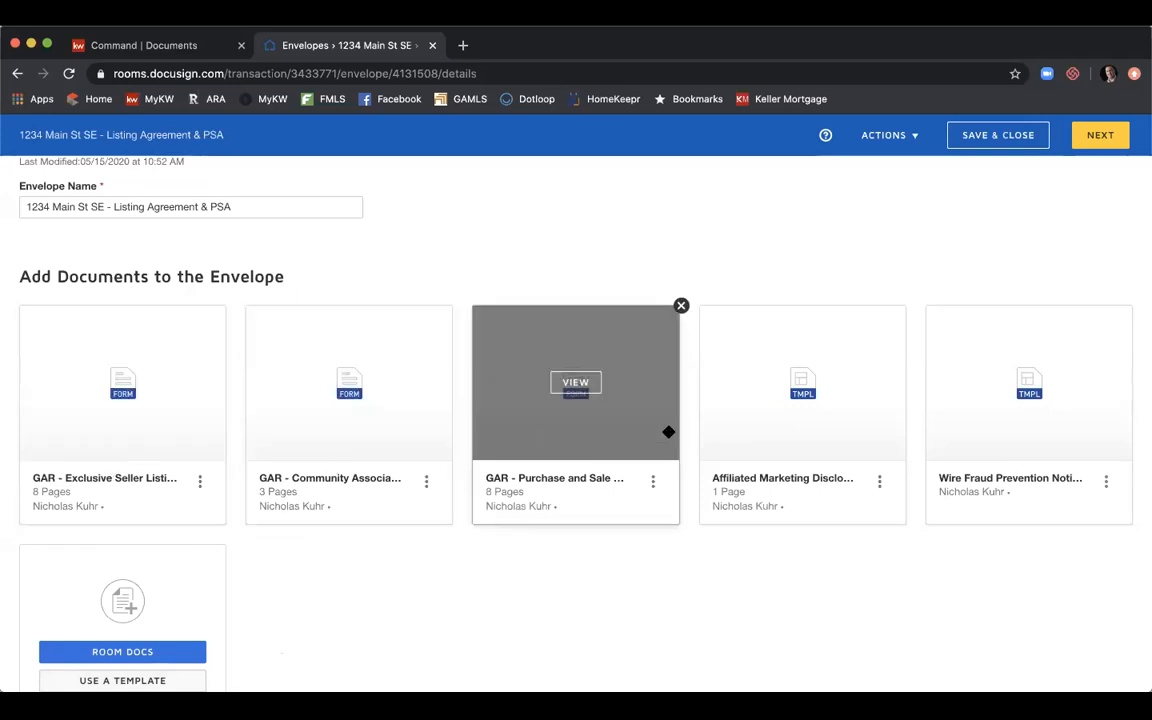
pyautogui.moveTo(782, 435); pyautogui.dragTo(654, 425)
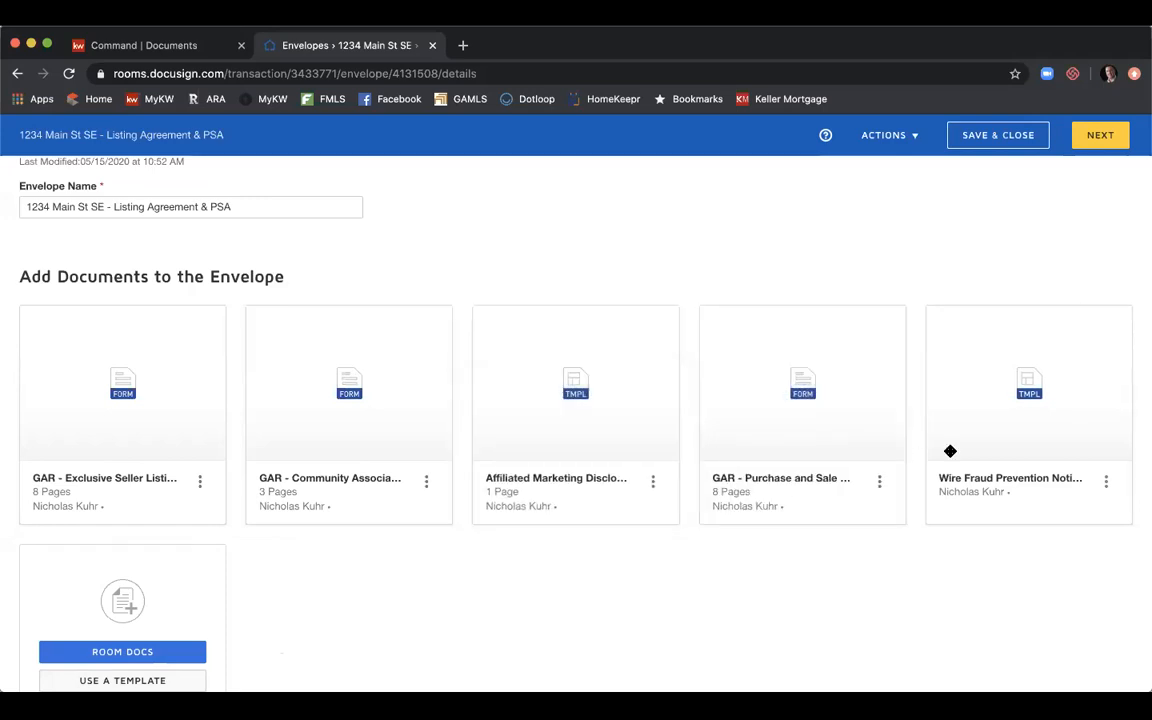
pyautogui.moveTo(1010, 450); pyautogui.dragTo(763, 456)
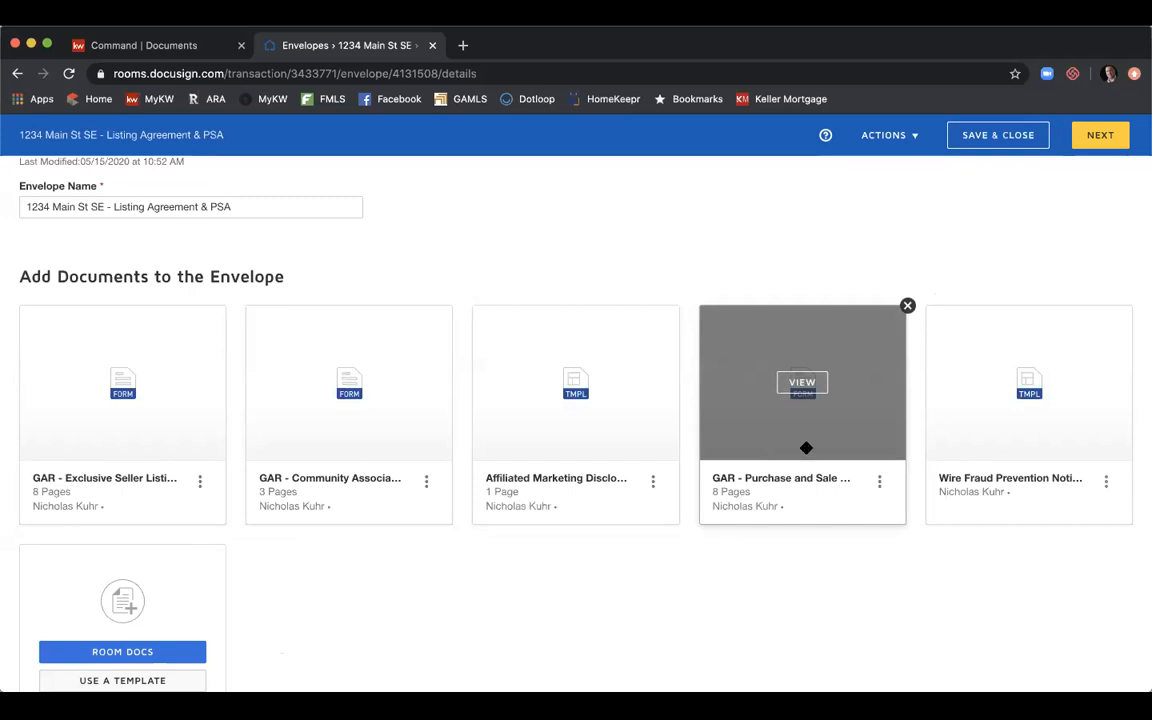
pyautogui.moveTo(969, 419); pyautogui.dragTo(676, 421)
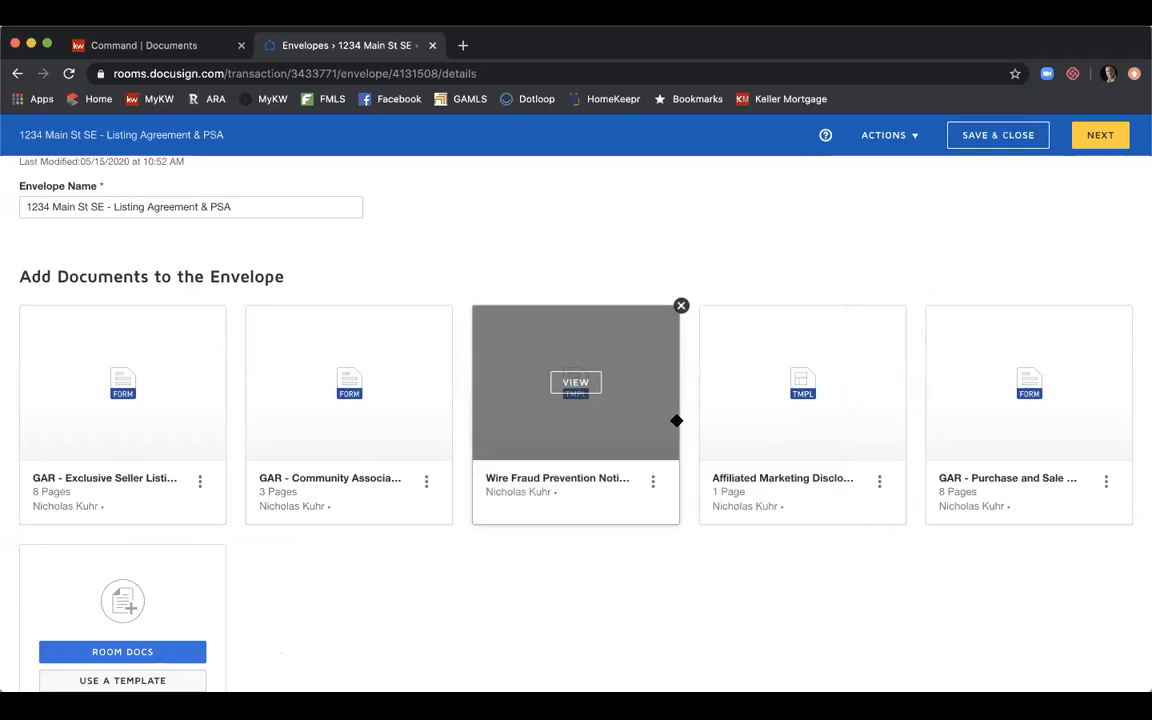
pyautogui.moveTo(852, 424); pyautogui.dragTo(556, 422)
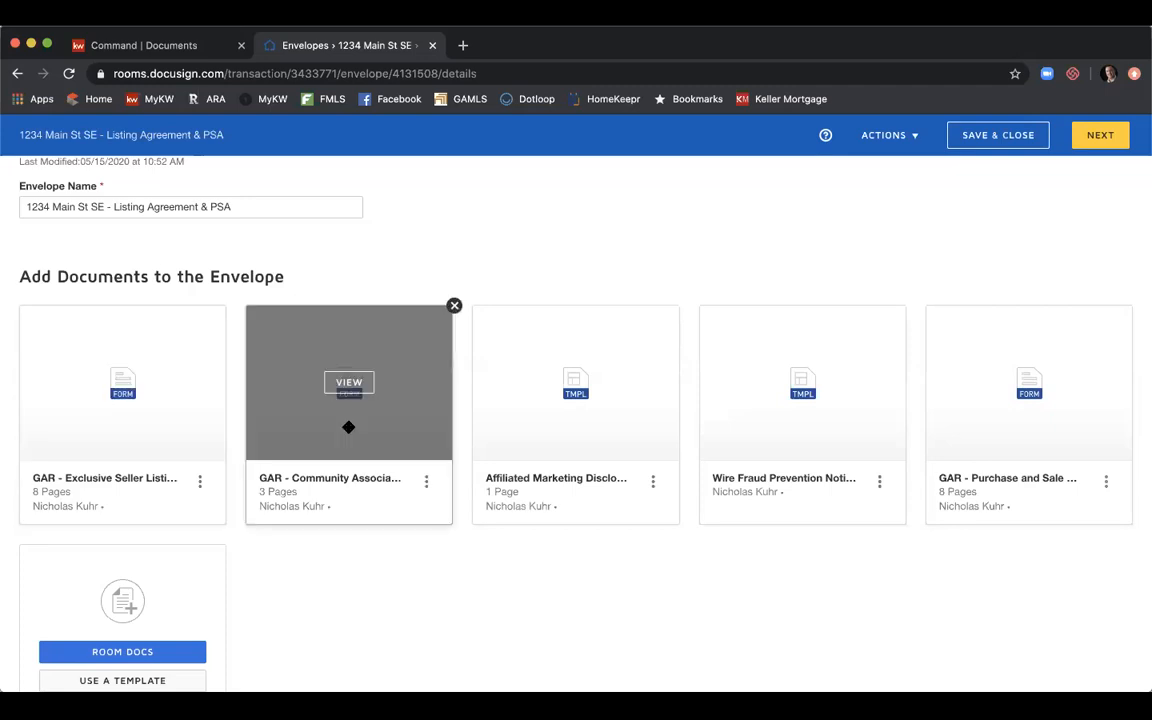
# Choose Pre-Tagged Roles from the Add Recipient menu below the documents.
pyautogui.scroll(-5, 467, 370)
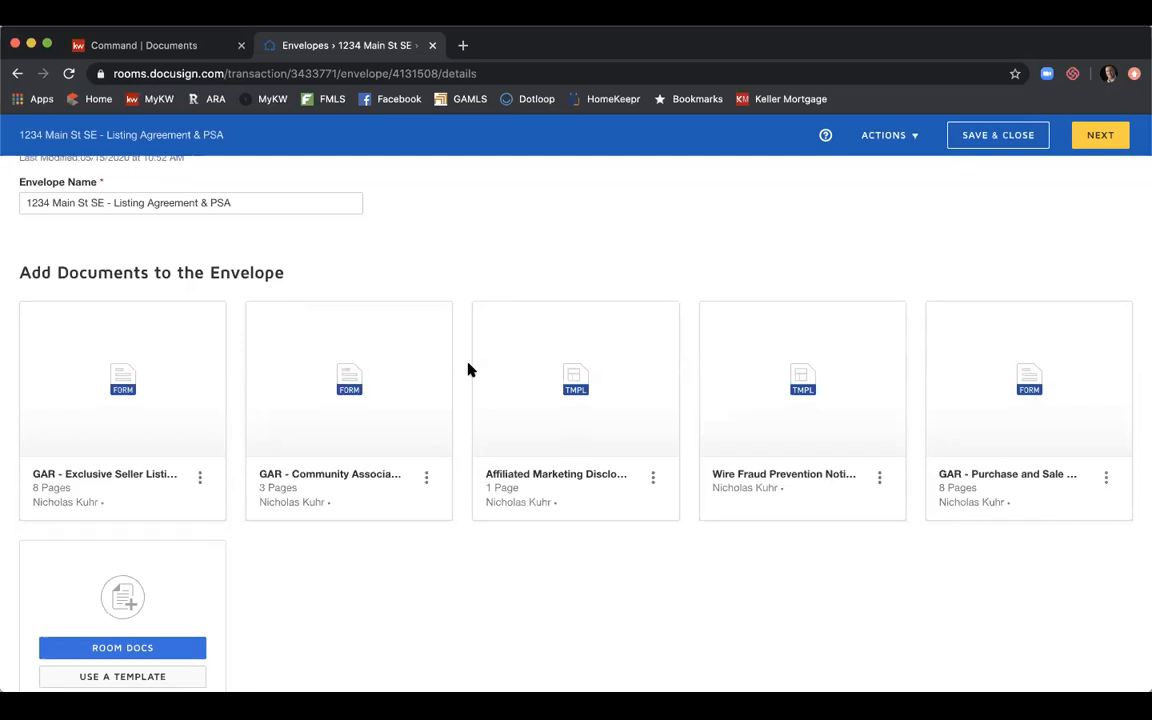
pyautogui.scroll(-4, 467, 370)
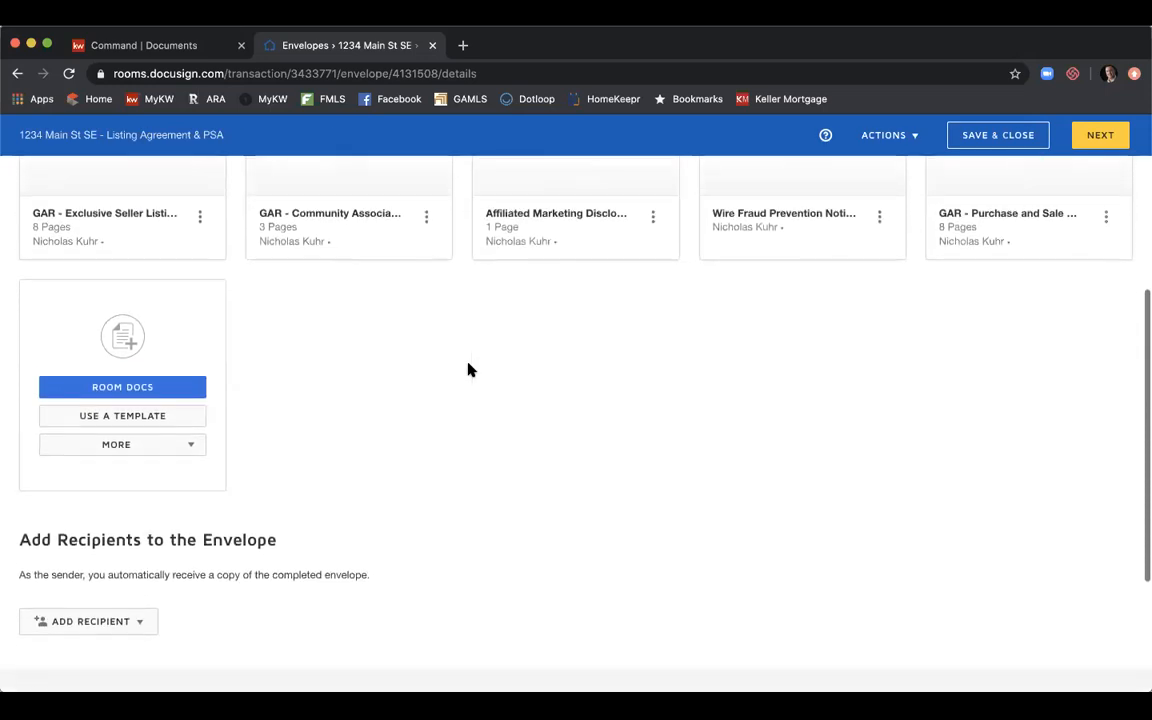
pyautogui.scroll(-2, 467, 370)
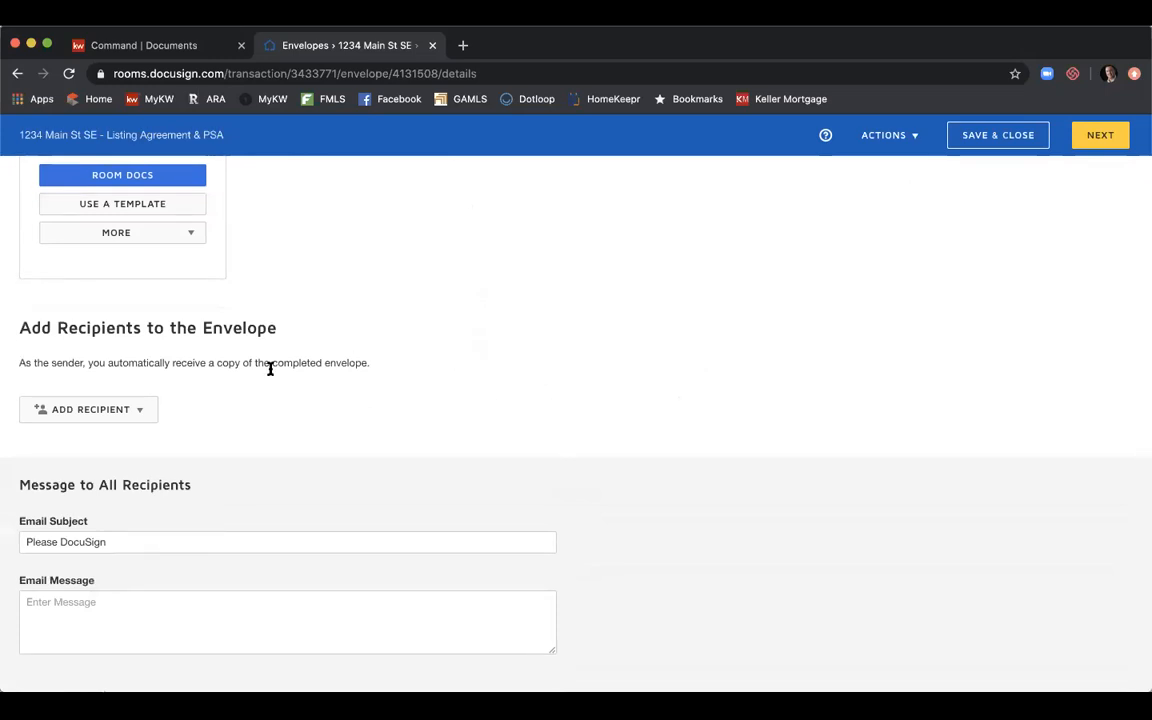
pyautogui.click(143, 412)
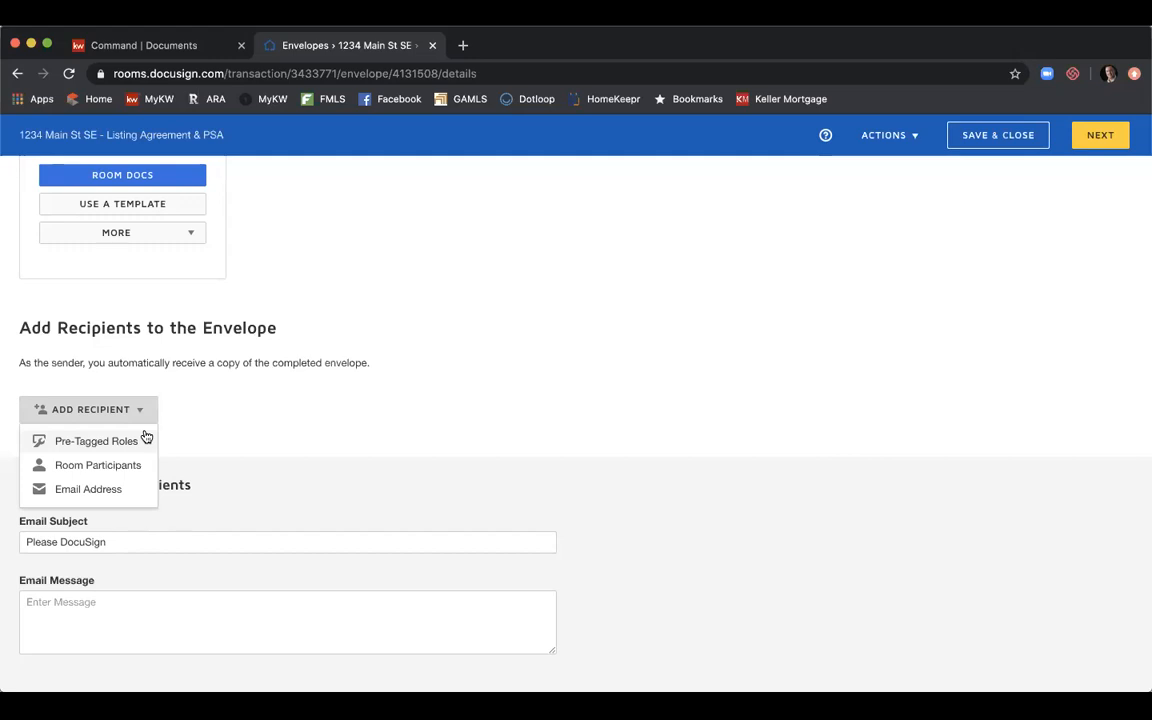
pyautogui.click(140, 440)
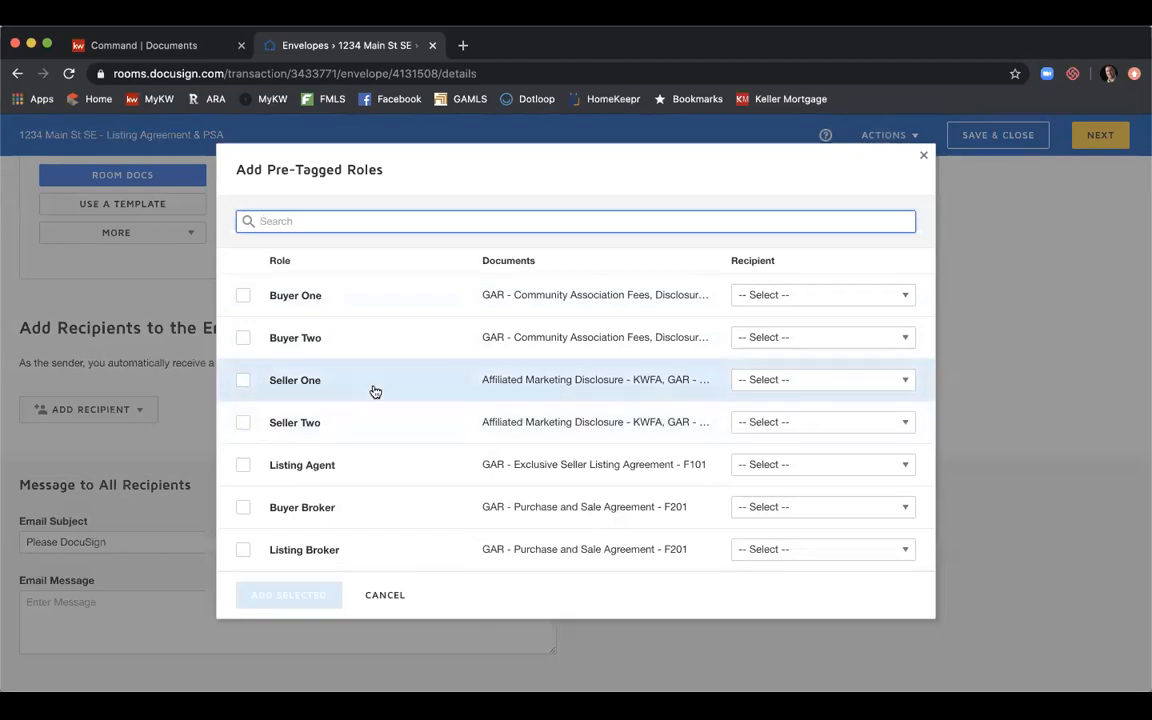
# Assign the matching contacts to Seller One, Seller Two and Listing Agent, and add them as recipients.
pyautogui.click(787, 381)
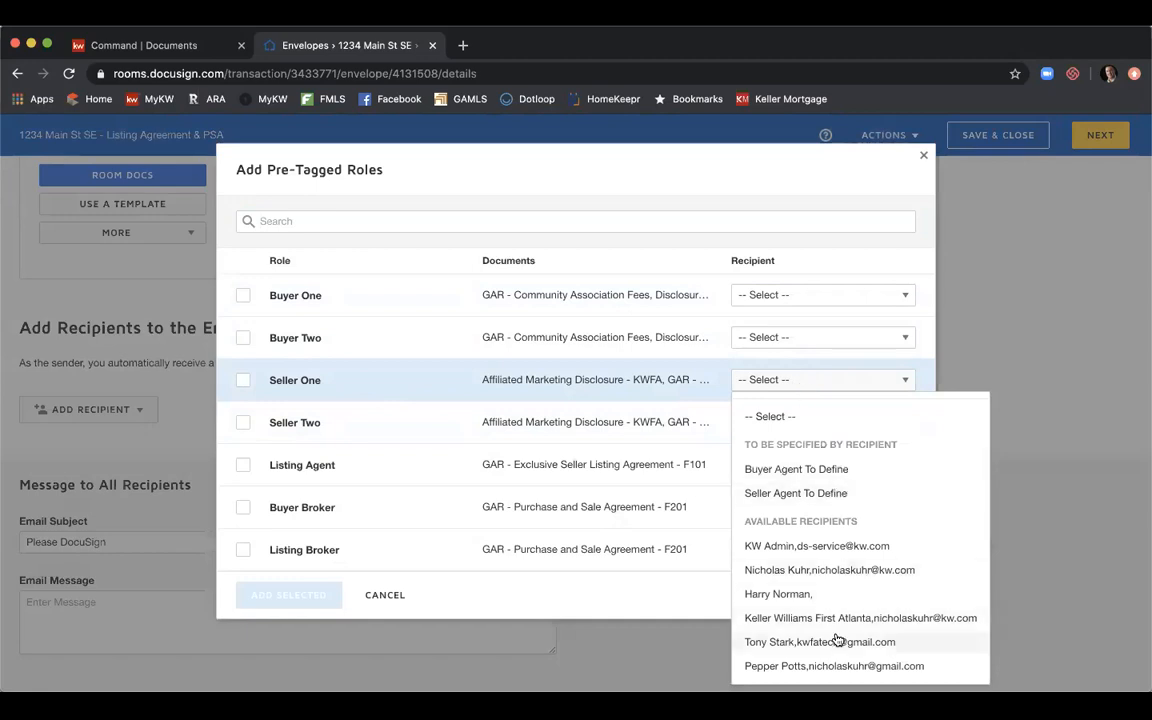
pyautogui.click(805, 642)
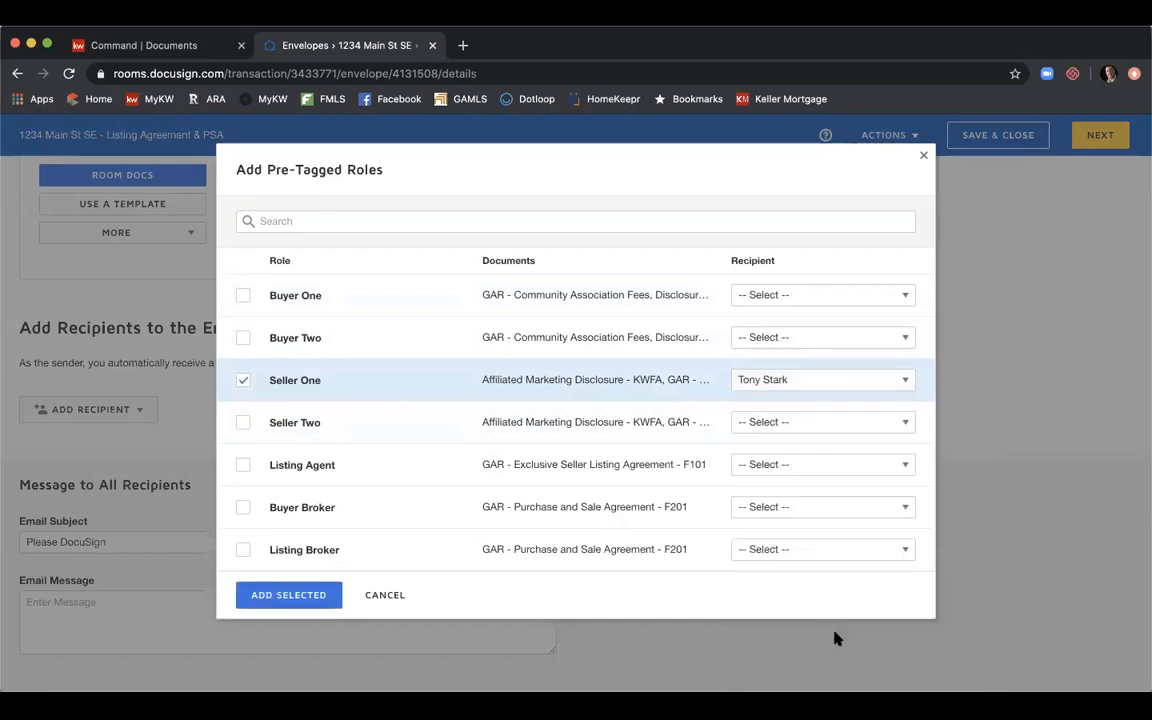
pyautogui.click(801, 434)
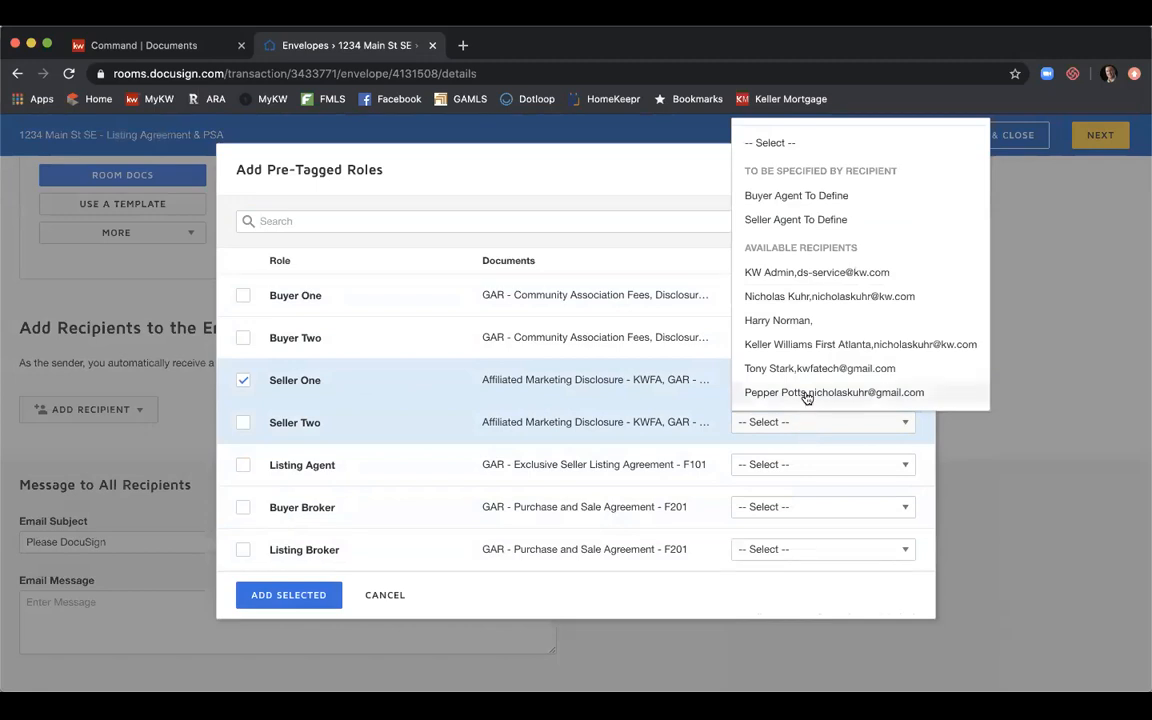
pyautogui.click(806, 395)
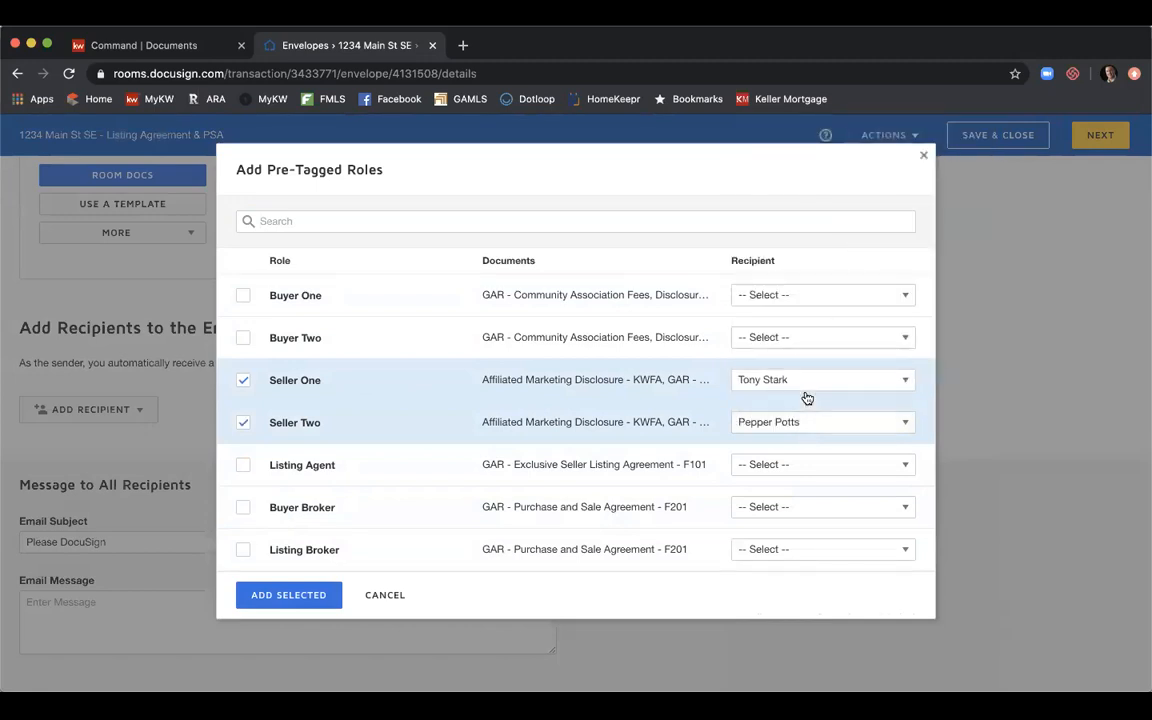
pyautogui.click(787, 466)
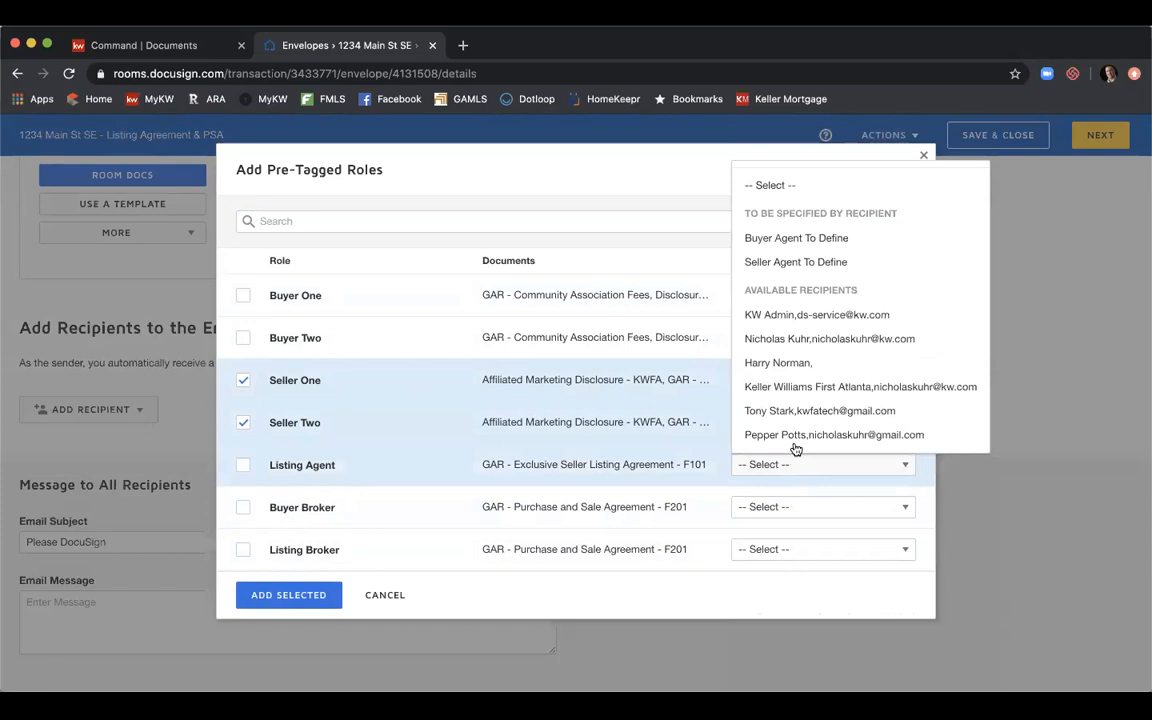
pyautogui.click(824, 340)
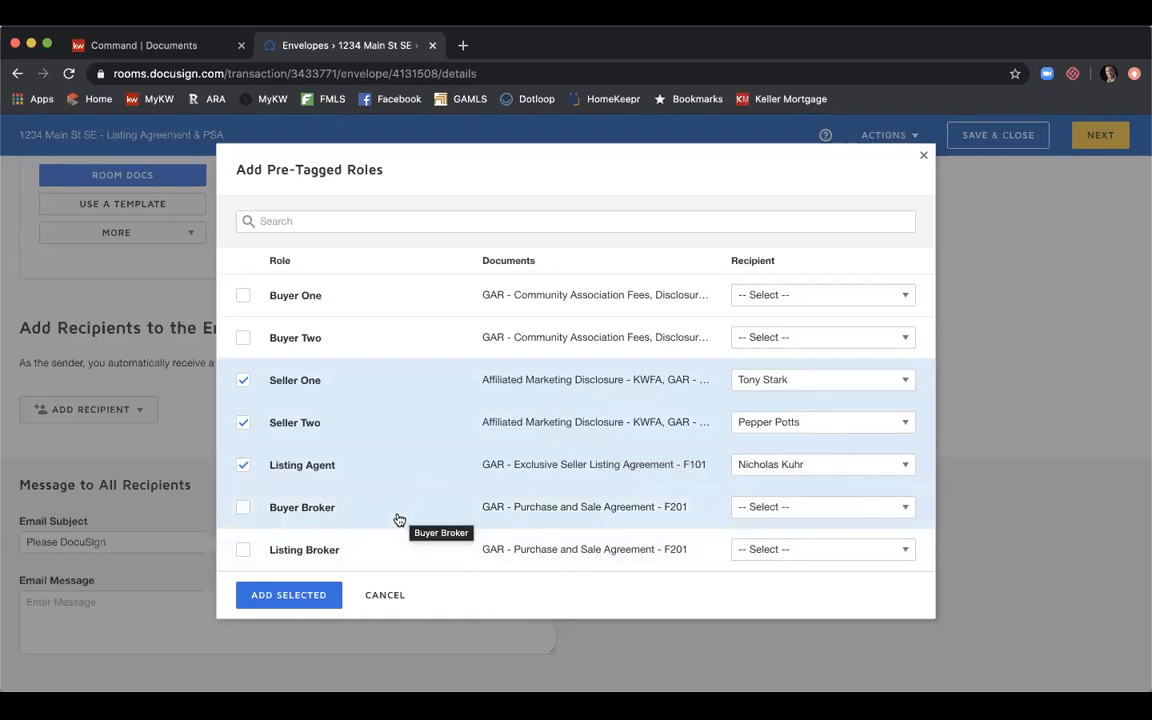
pyautogui.click(307, 596)
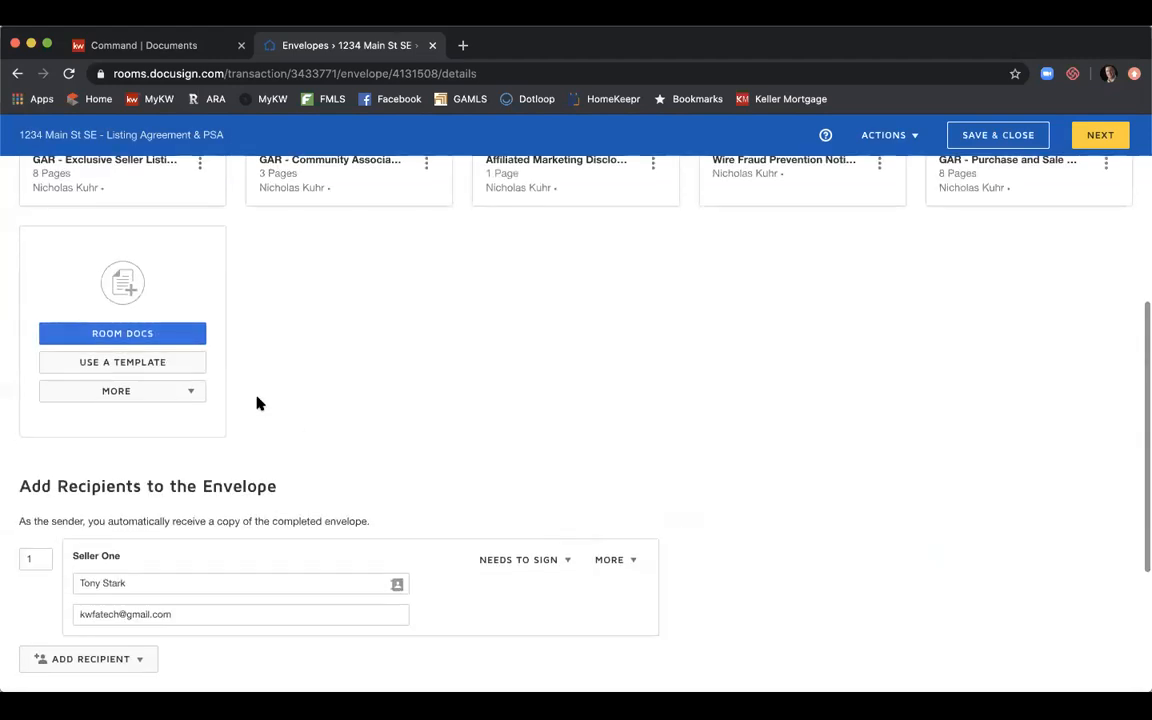
pyautogui.scroll(-3, 257, 403)
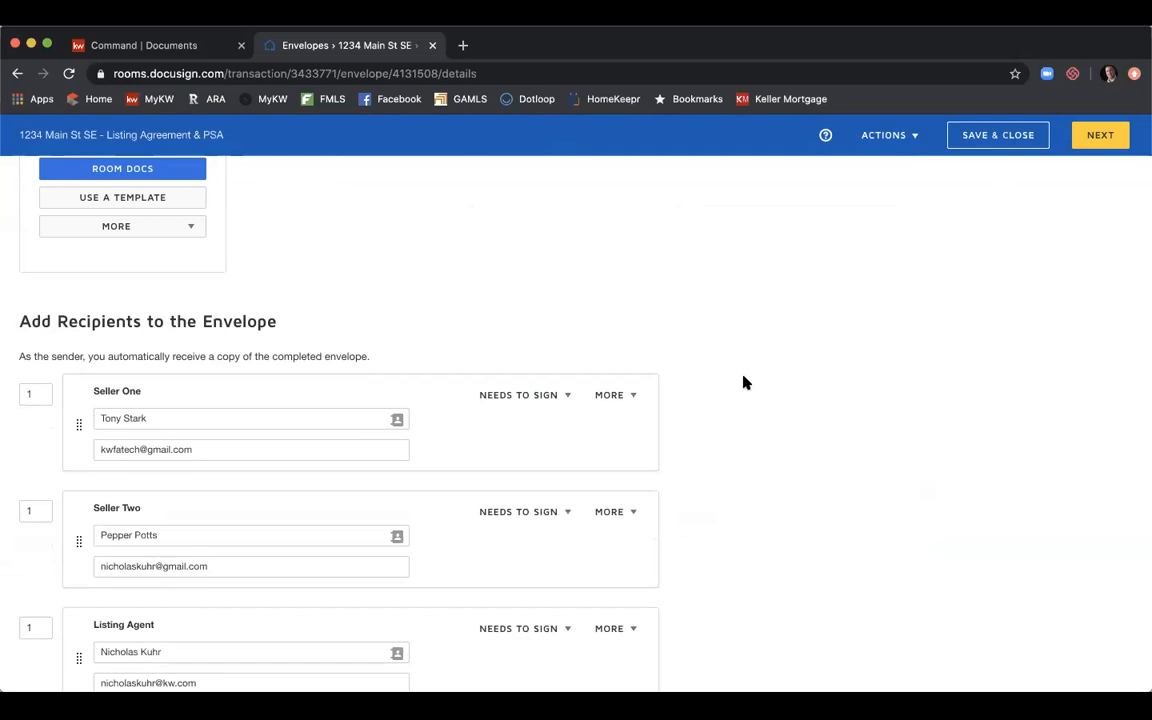
pyautogui.scroll(-1, 743, 382)
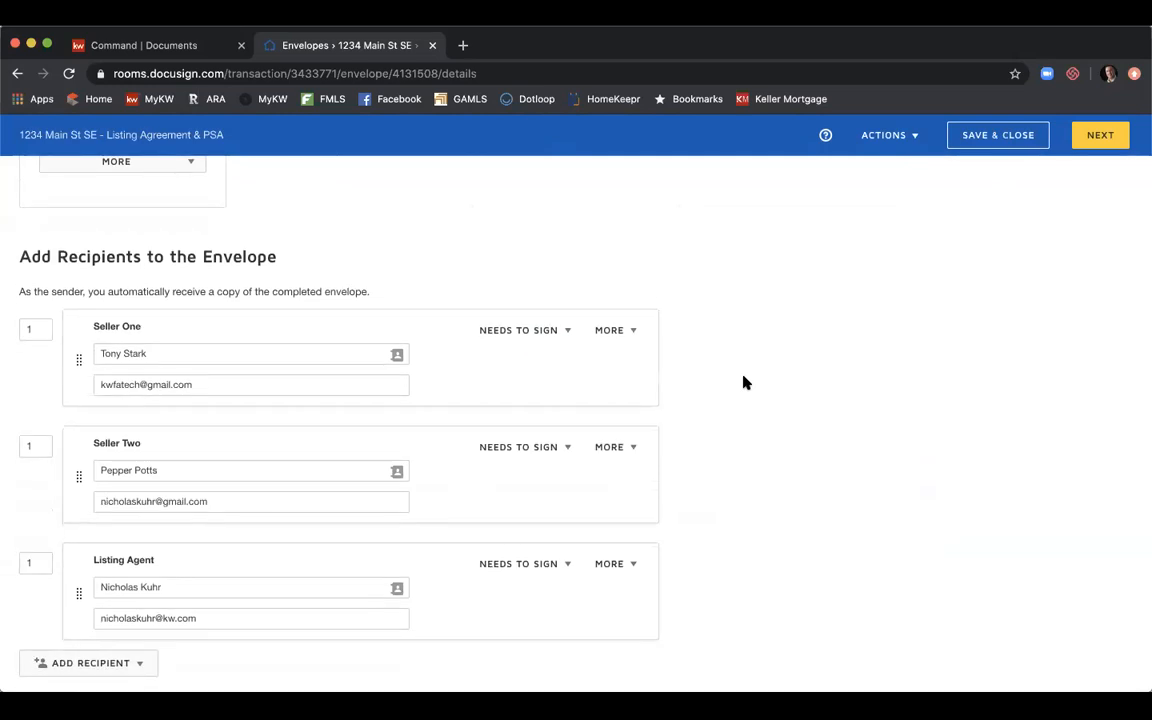
pyautogui.scroll(-1, 743, 382)
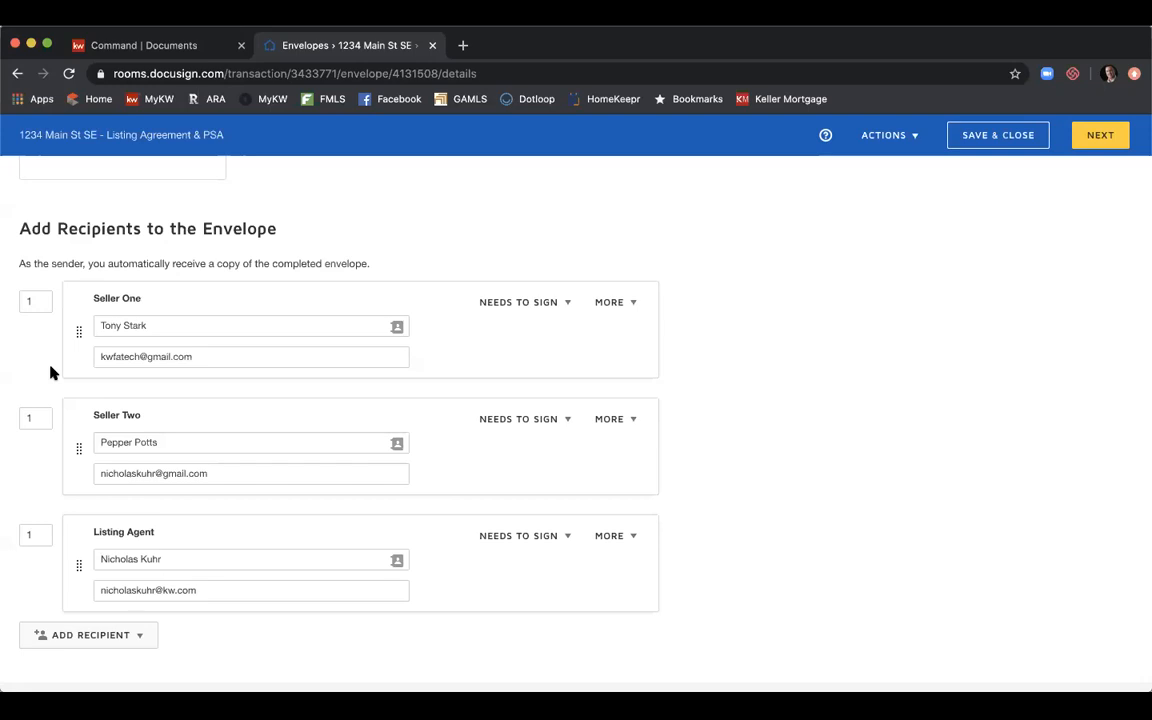
# Set Seller Two's signing order to 2 and the Listing Agent's to 3.
pyautogui.doubleClick(37, 417)
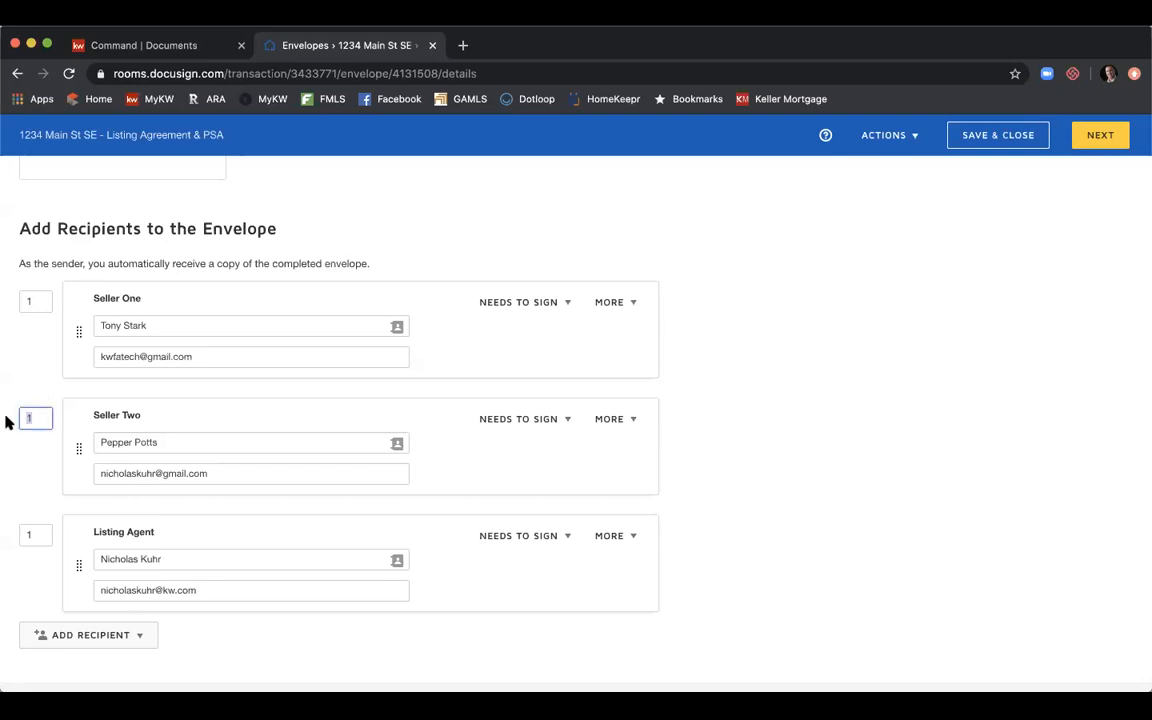
pyautogui.write('2')
pyautogui.click(49, 386)
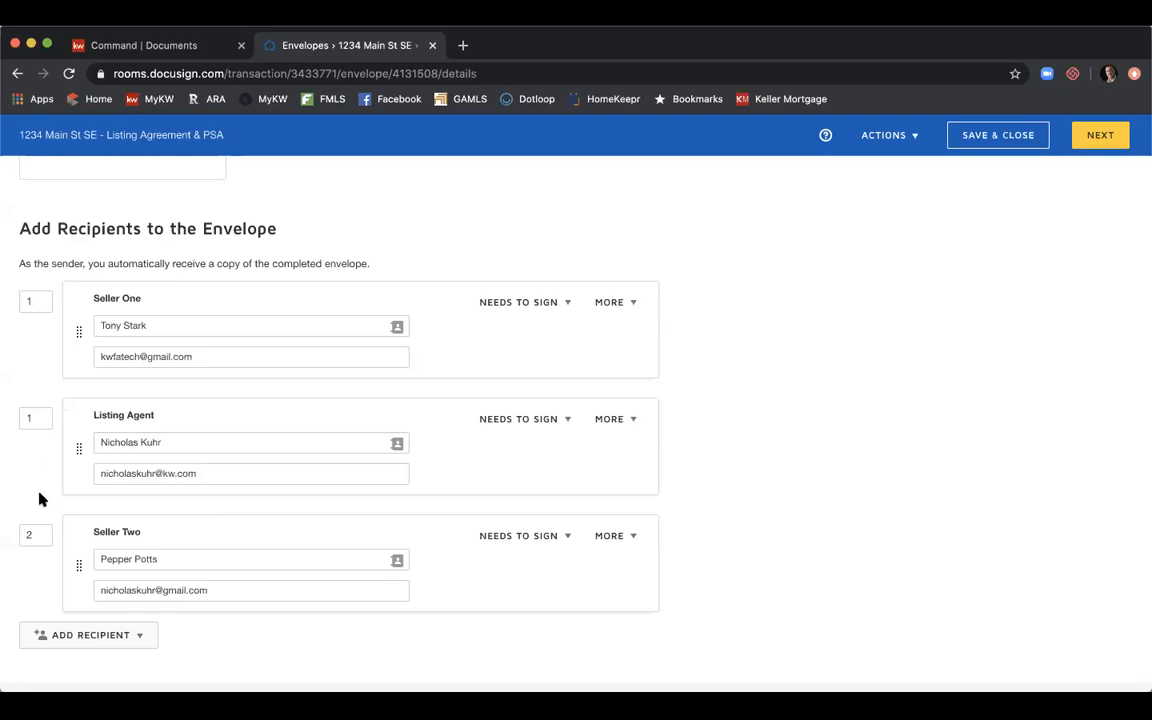
pyautogui.click(36, 418)
pyautogui.write('3')
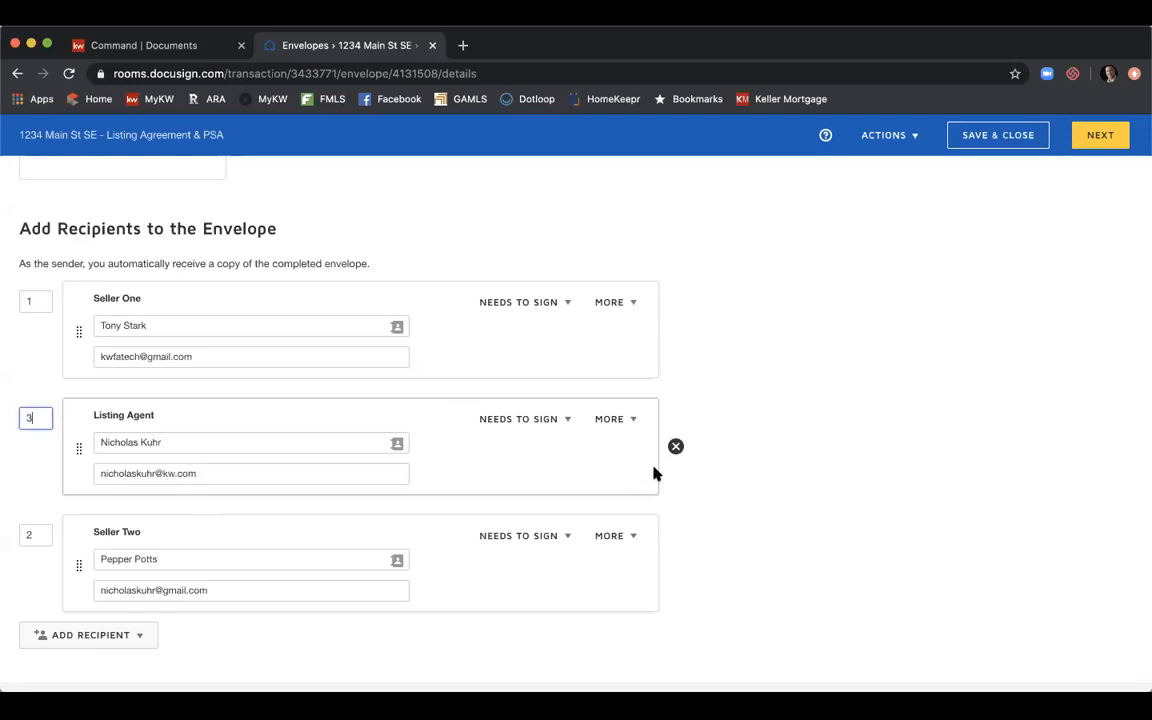
pyautogui.click(796, 467)
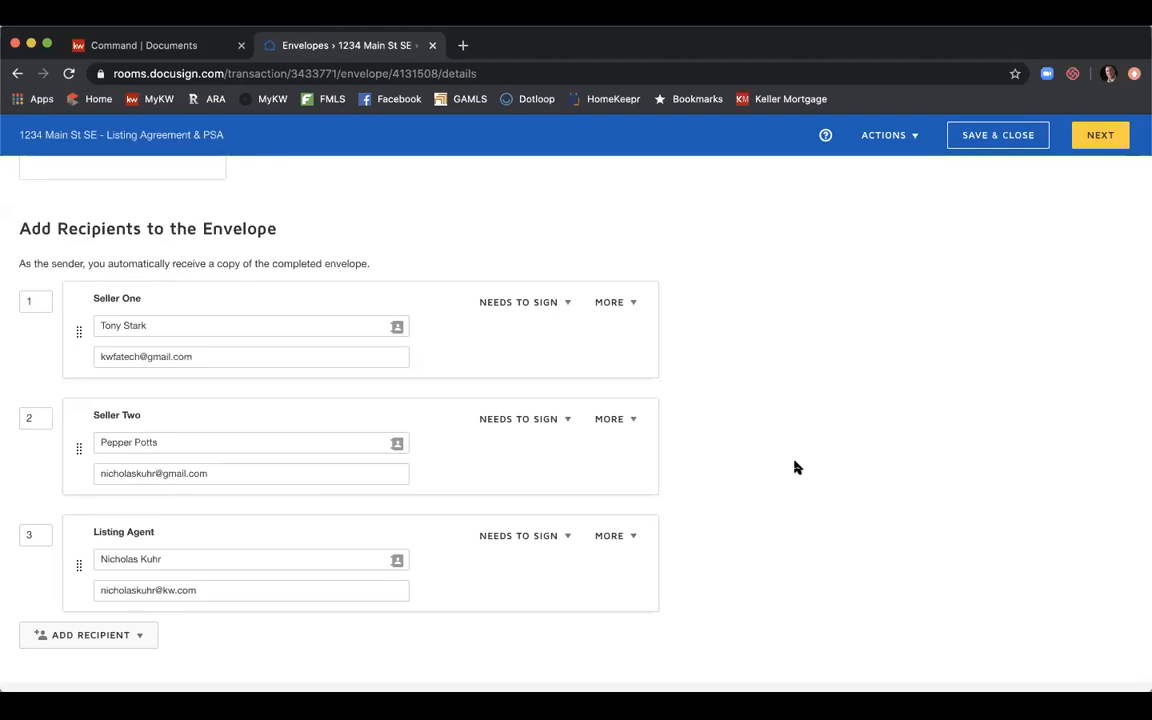
# Review Seller One's Needs to Sign choices, then show the More options menu.
pyautogui.click(568, 310)
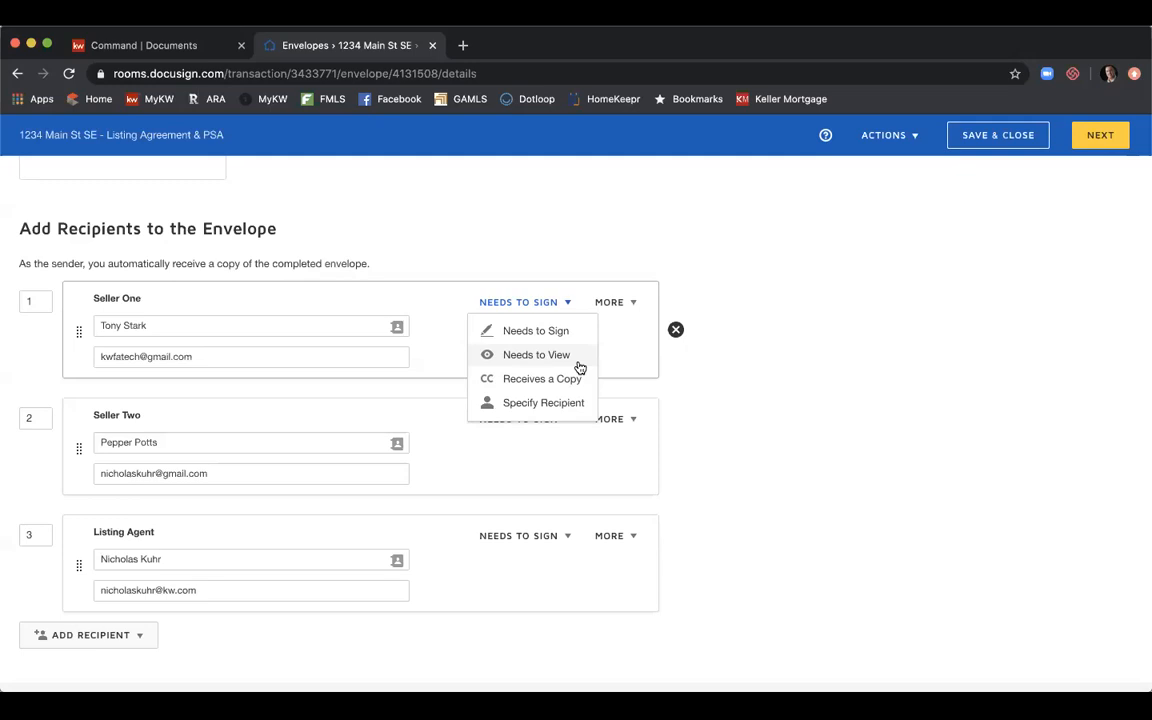
pyautogui.click(633, 304)
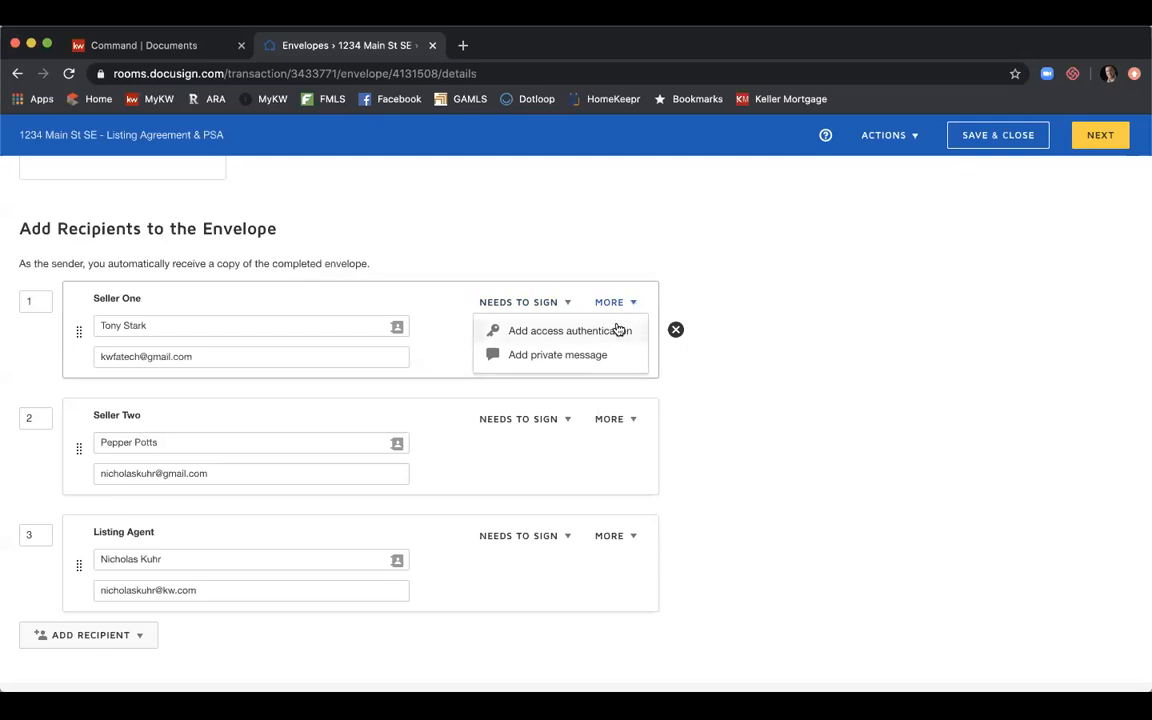
# Require an access code for Seller One, enter a code, then close the authentication panel.
pyautogui.click(619, 330)
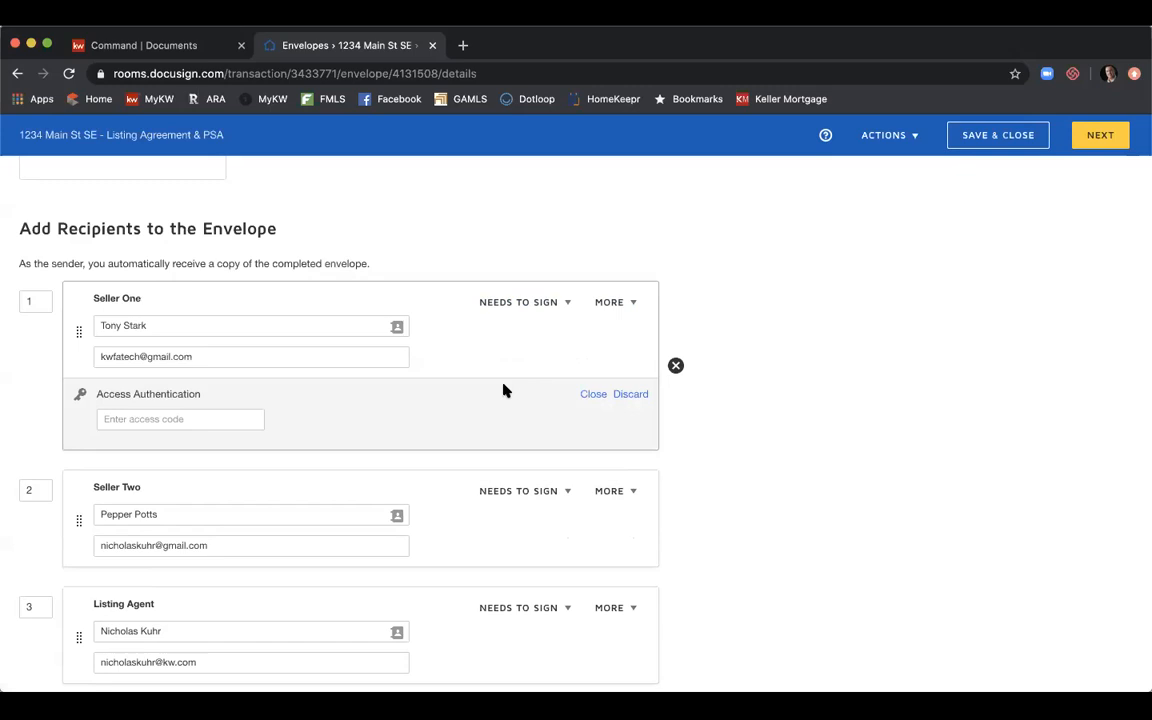
pyautogui.click(229, 418)
pyautogui.write('12345')
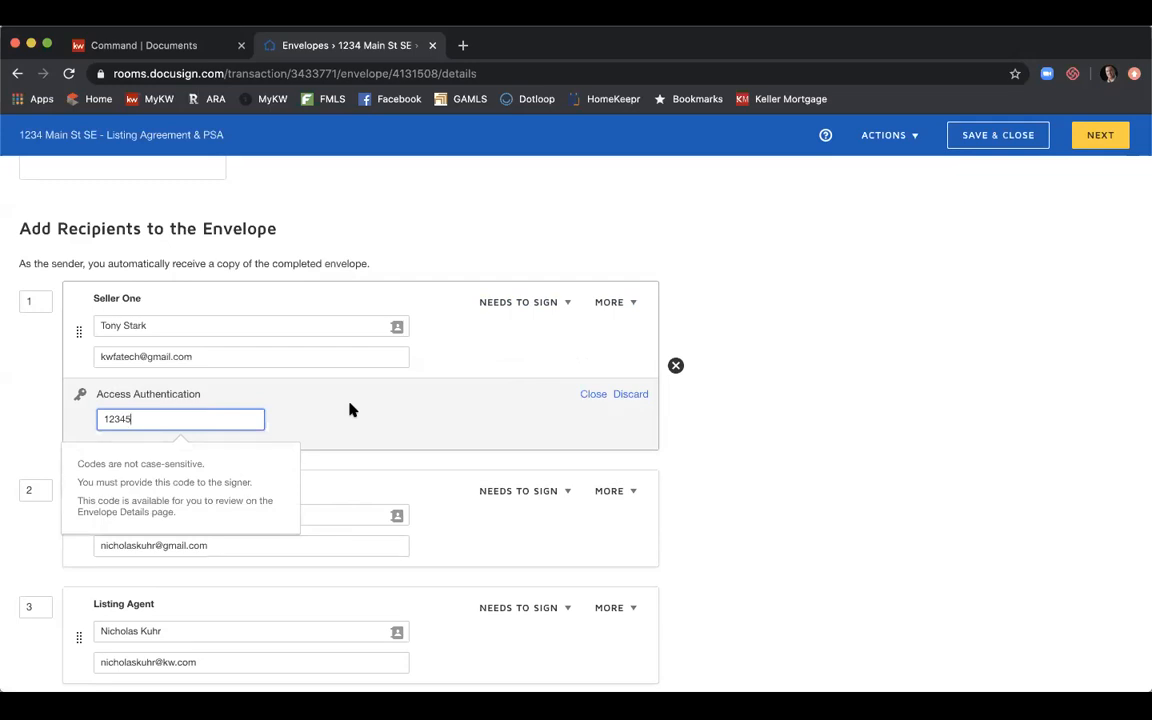
pyautogui.click(628, 396)
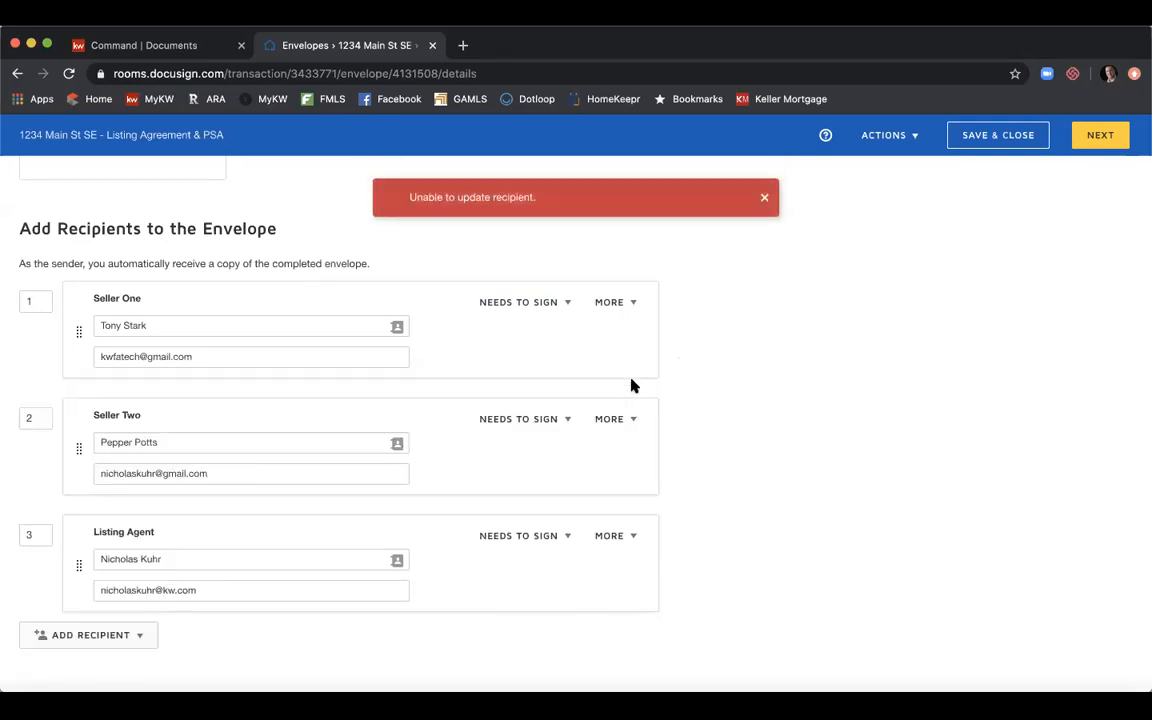
# Add Seller One's private message 'Updated Paragraph 10B based on our conversation.' and dismiss the error toast.
pyautogui.click(631, 310)
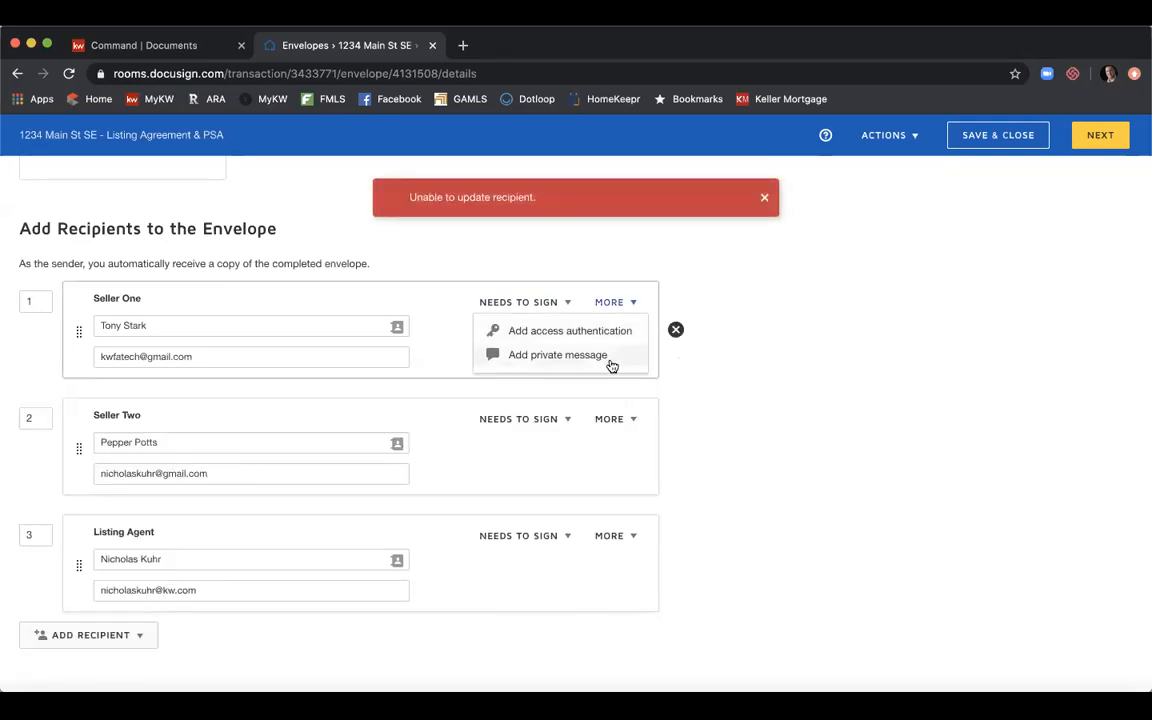
pyautogui.click(611, 359)
pyautogui.click(489, 425)
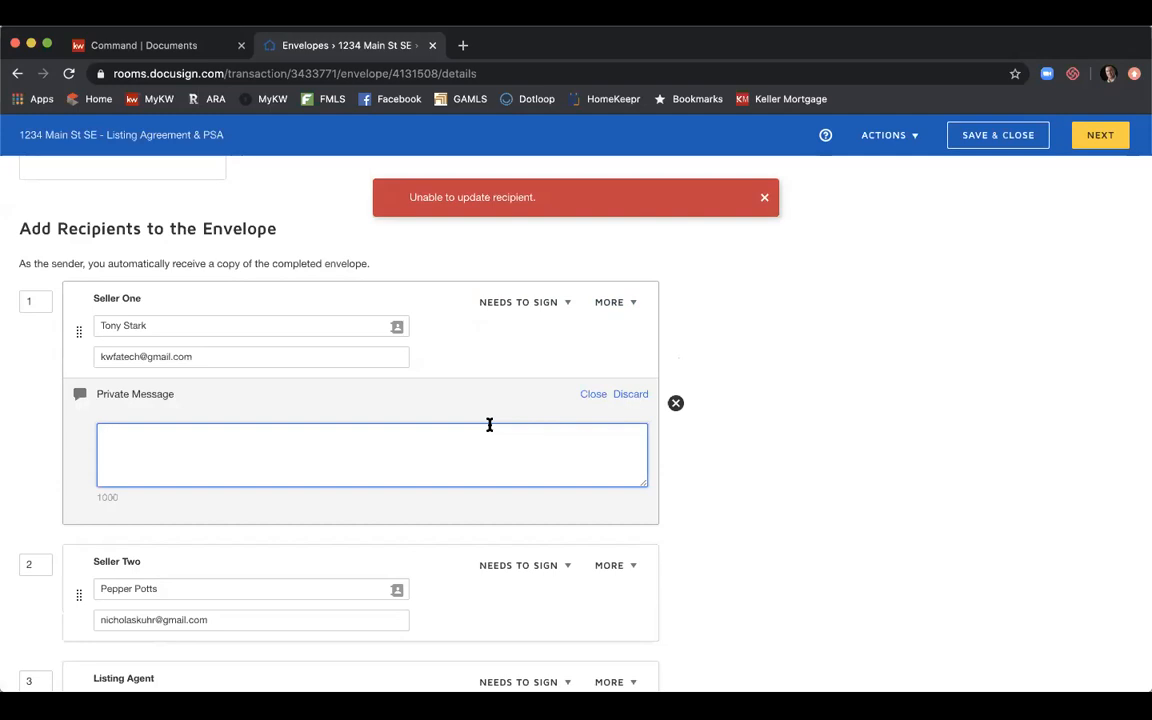
pyautogui.write('Updated Parage')
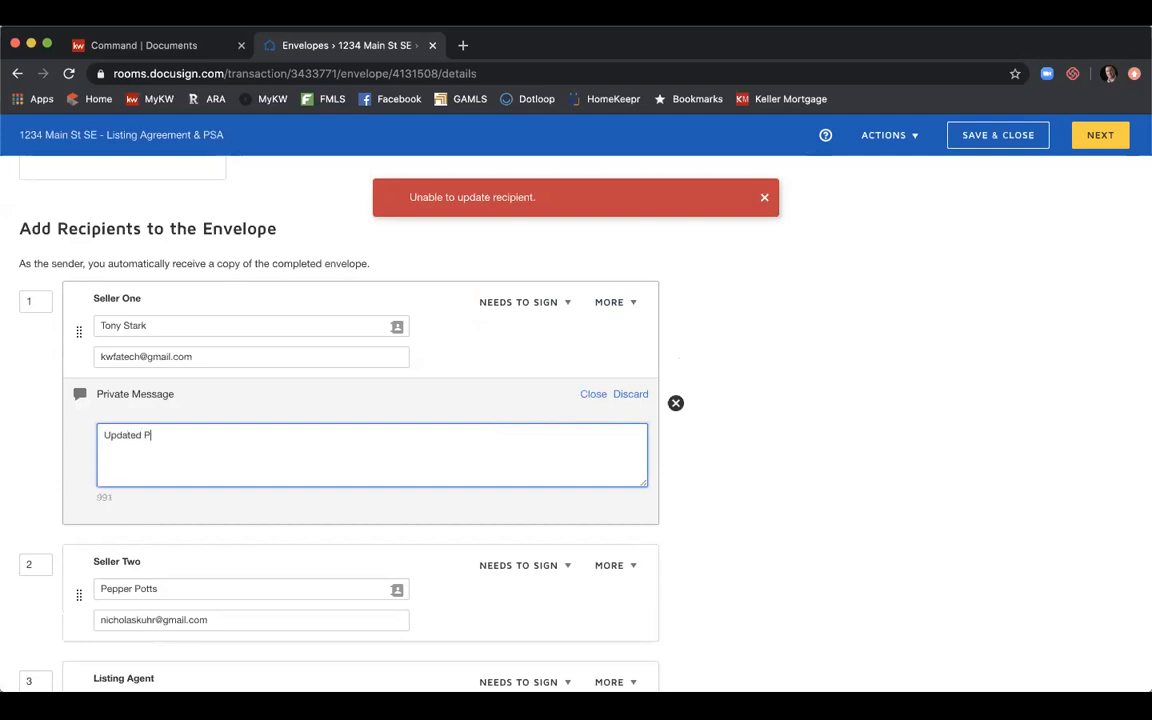
pyautogui.press('BackSpace')
pyautogui.write('raph 10B basedon')
pyautogui.press('BackSpace')
pyautogui.press('BackSpace')
pyautogui.press('BackSpace')
pyautogui.write('on our conversated')
pyautogui.press('BackSpace')
pyautogui.press('BackSpace')
pyautogui.press('BackSpace')
pyautogui.press('BackSpace')
pyautogui.write('ation.')
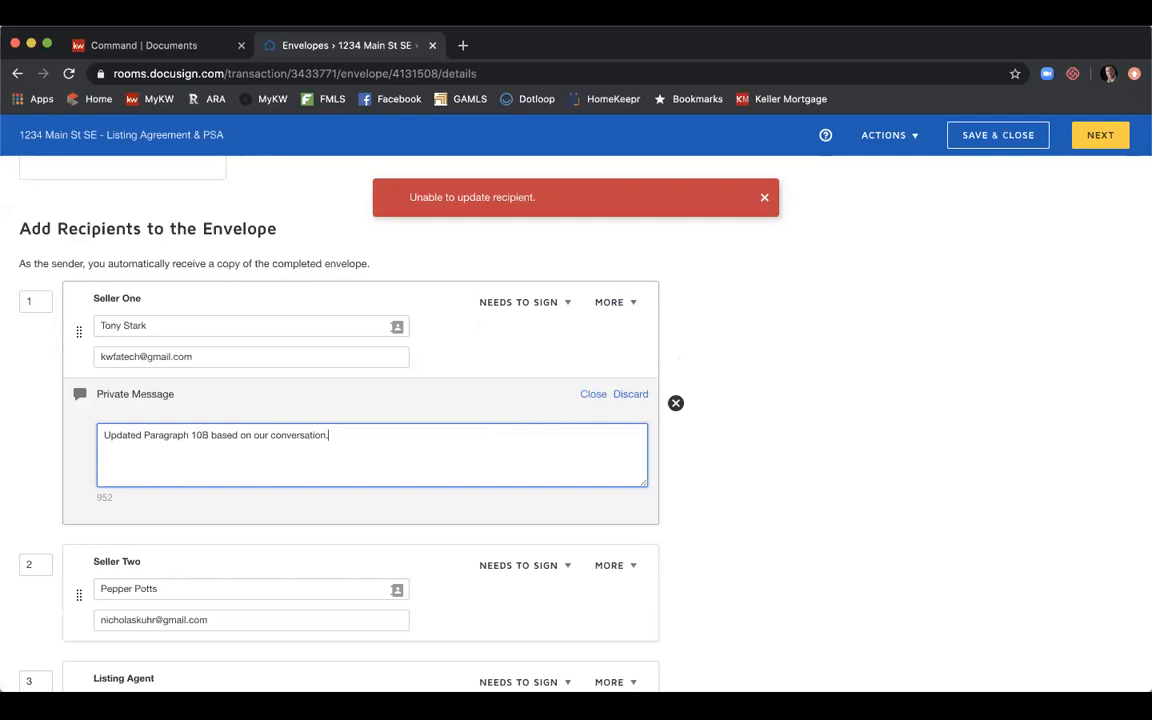
pyautogui.click(764, 197)
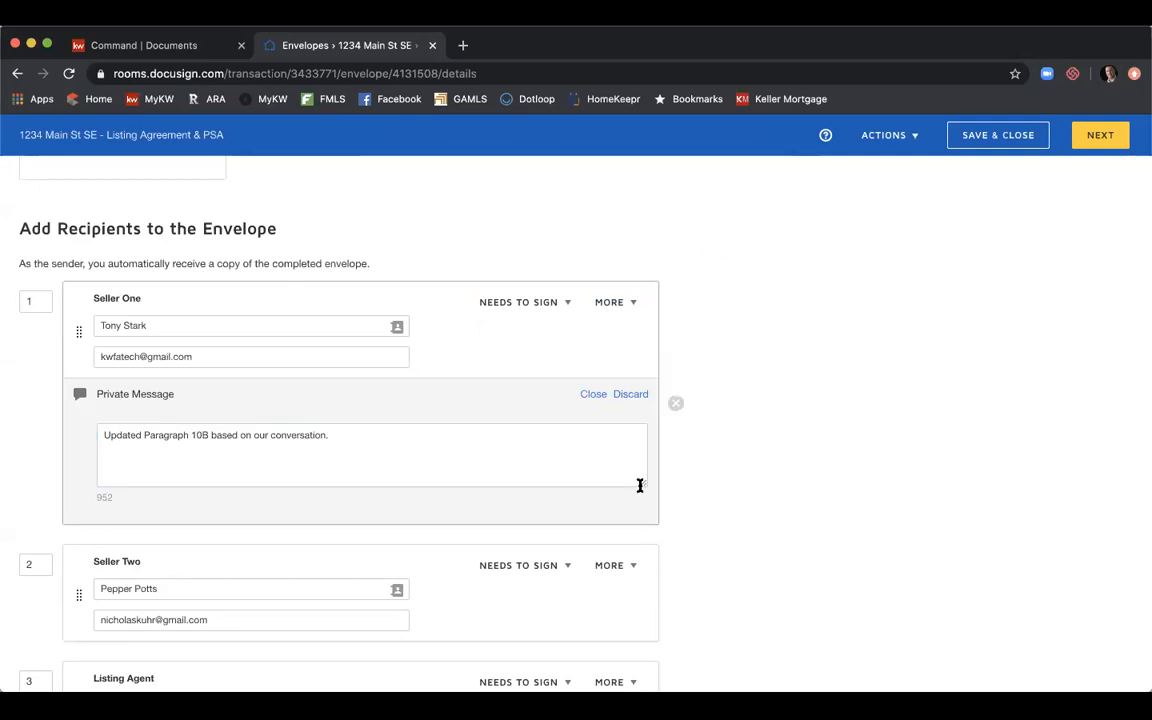
# Discard Seller One's private message and scroll down to the Message to All Recipients section.
pyautogui.click(632, 395)
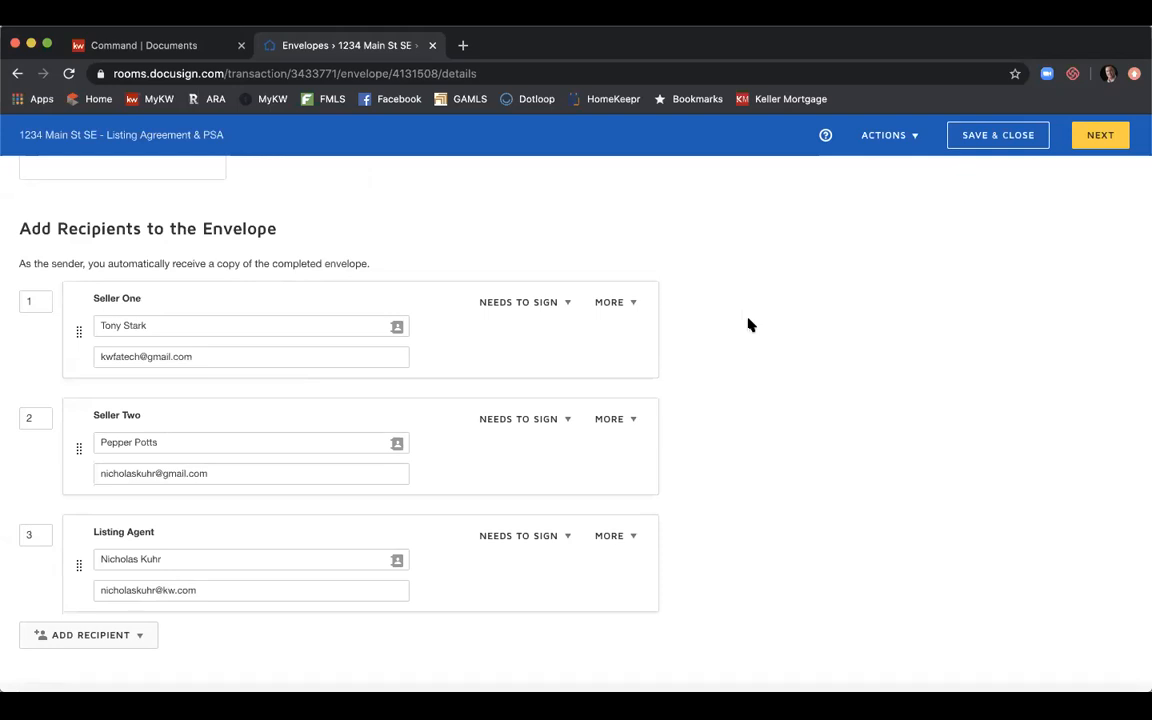
pyautogui.scroll(-2, 750, 324)
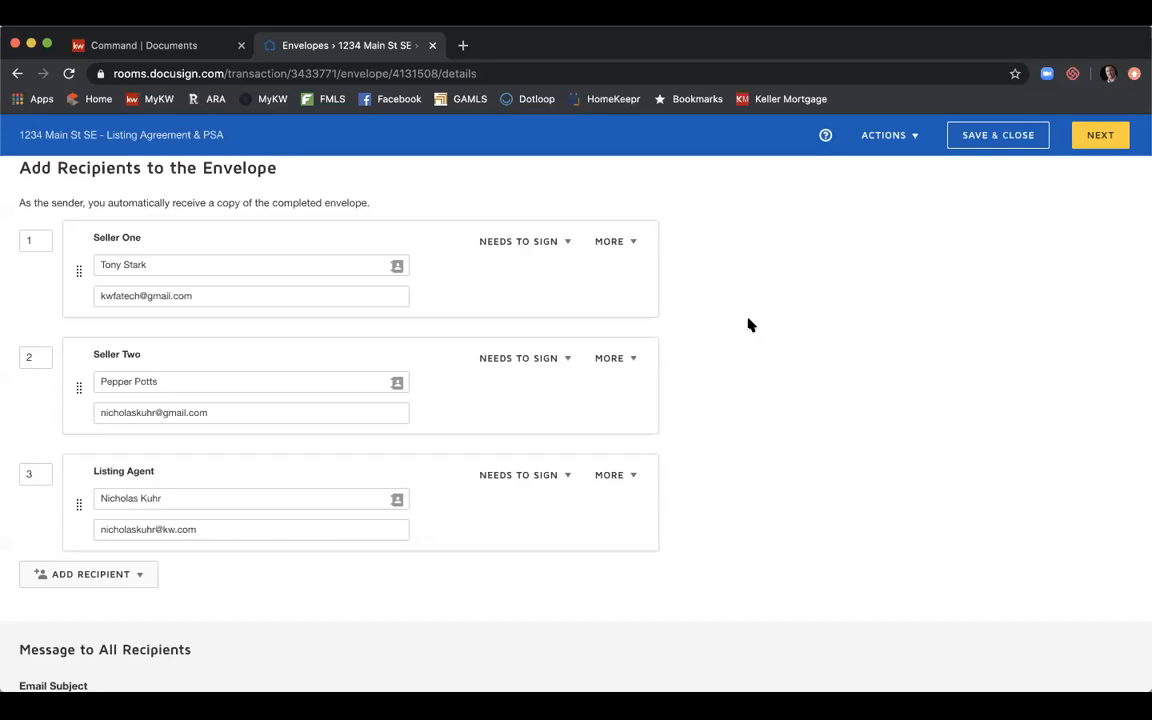
pyautogui.scroll(-3, 750, 325)
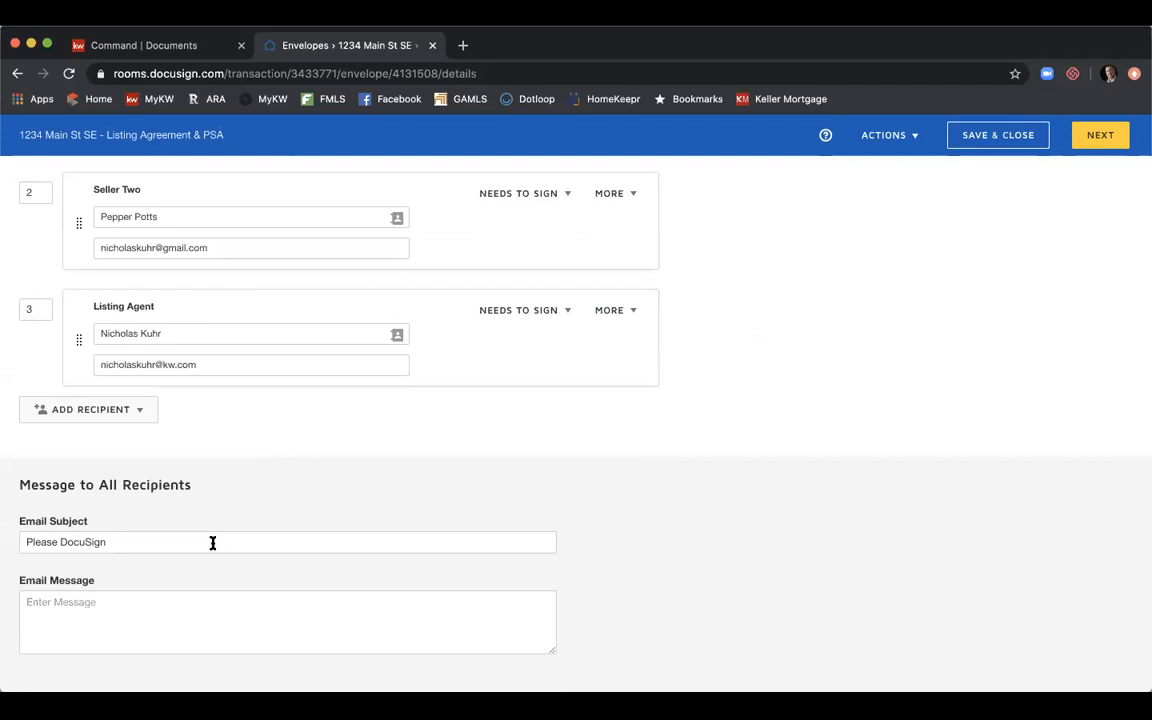
# Set the email subject to 'Please DocuSign - 1234 Main St SE - Listing Agreement & PSA'.
pyautogui.scroll(5, 212, 543)
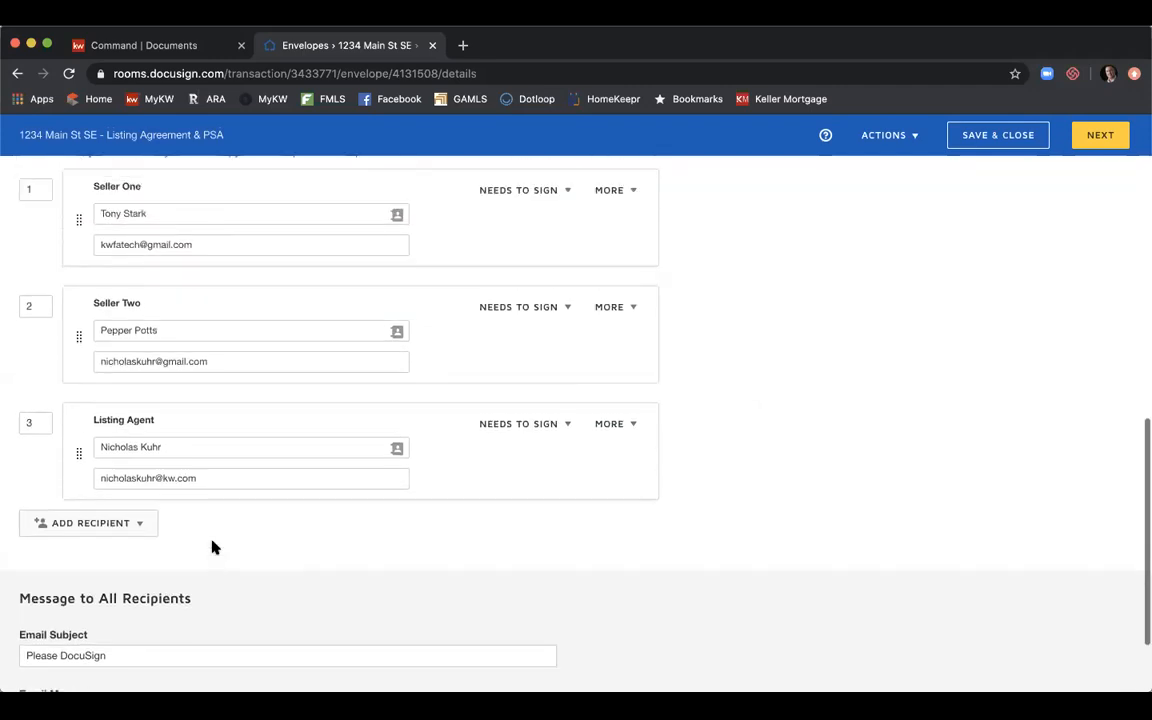
pyautogui.scroll(7, 212, 547)
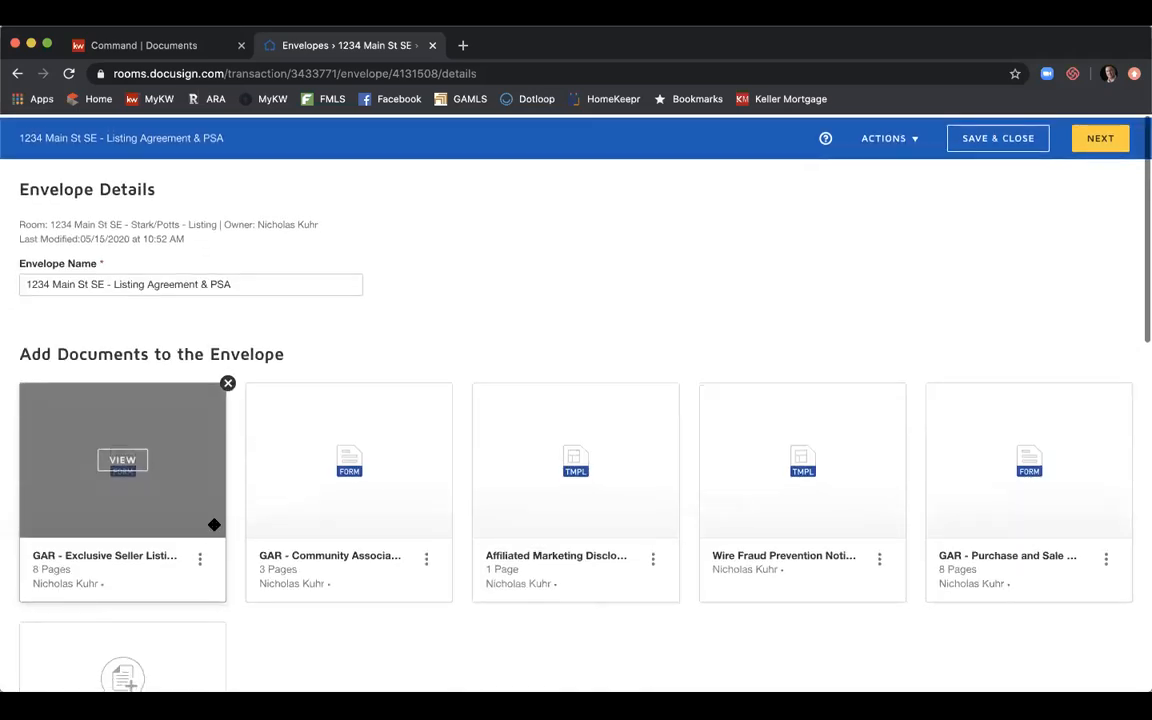
pyautogui.tripleClick(304, 278)
pyautogui.press('super+c')
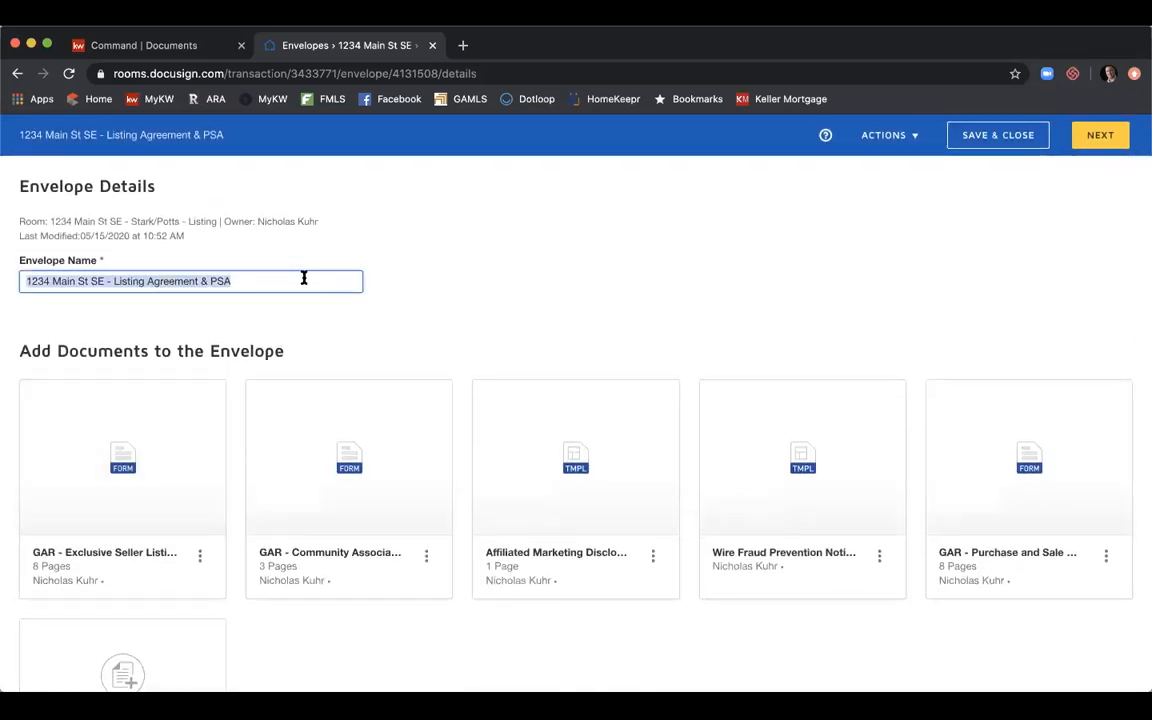
pyautogui.scroll(-12, 304, 278)
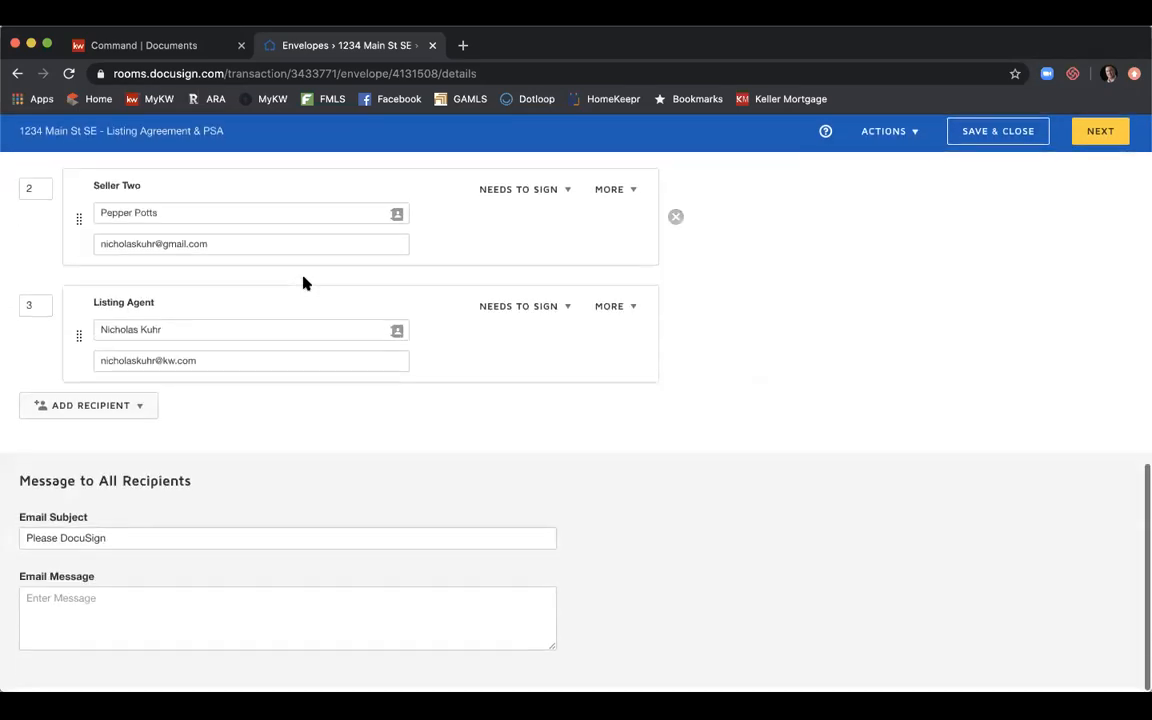
pyautogui.click(184, 540)
pyautogui.write('-')
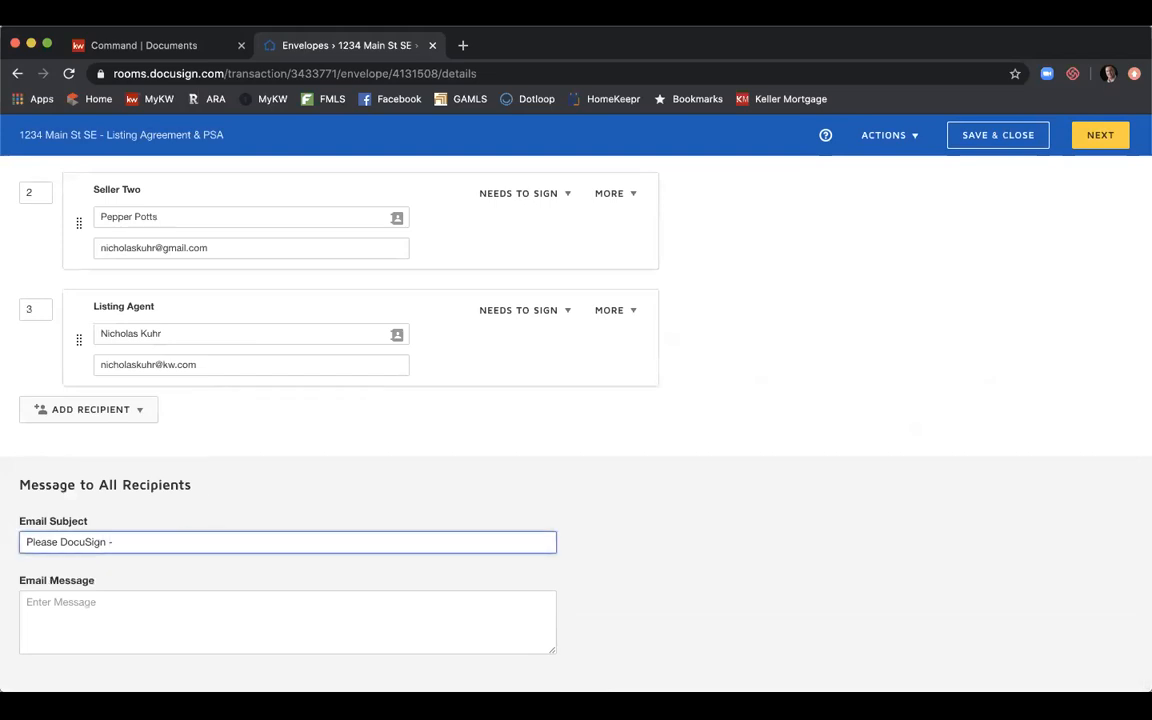
pyautogui.press('super+v')
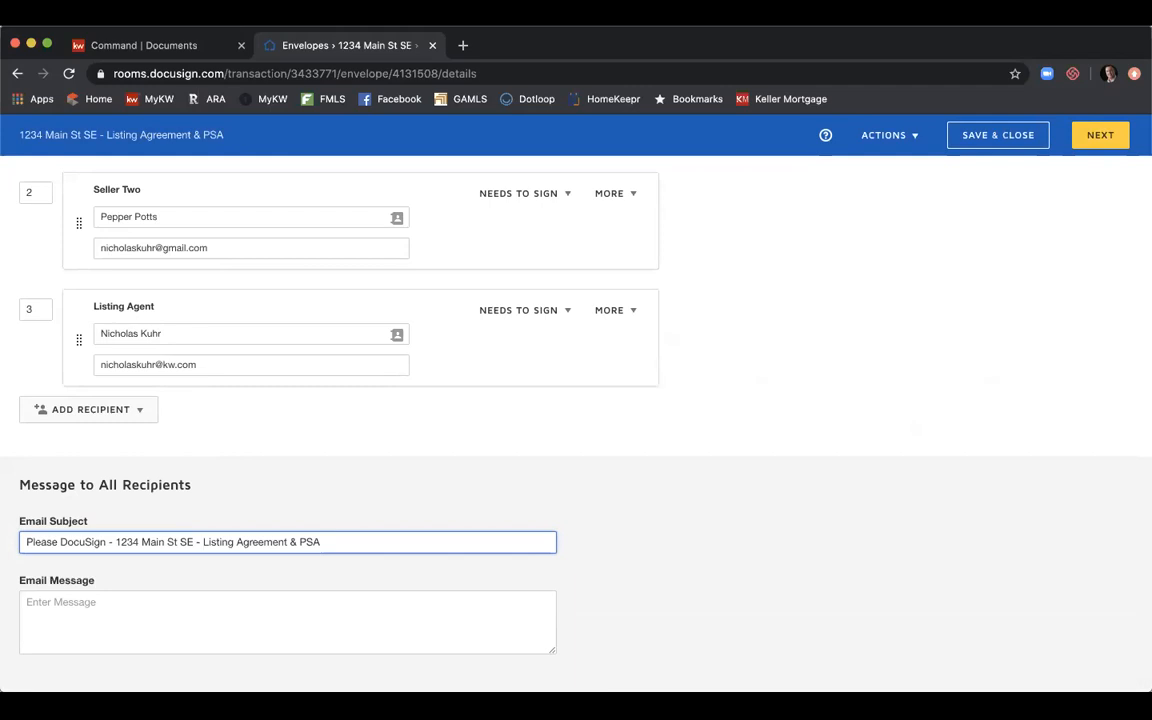
# Write the message 'Please review and sign documents. Thank you,' signed with the agent's name, then continue.
pyautogui.click(124, 602)
pyautogui.write('Please review and sign')
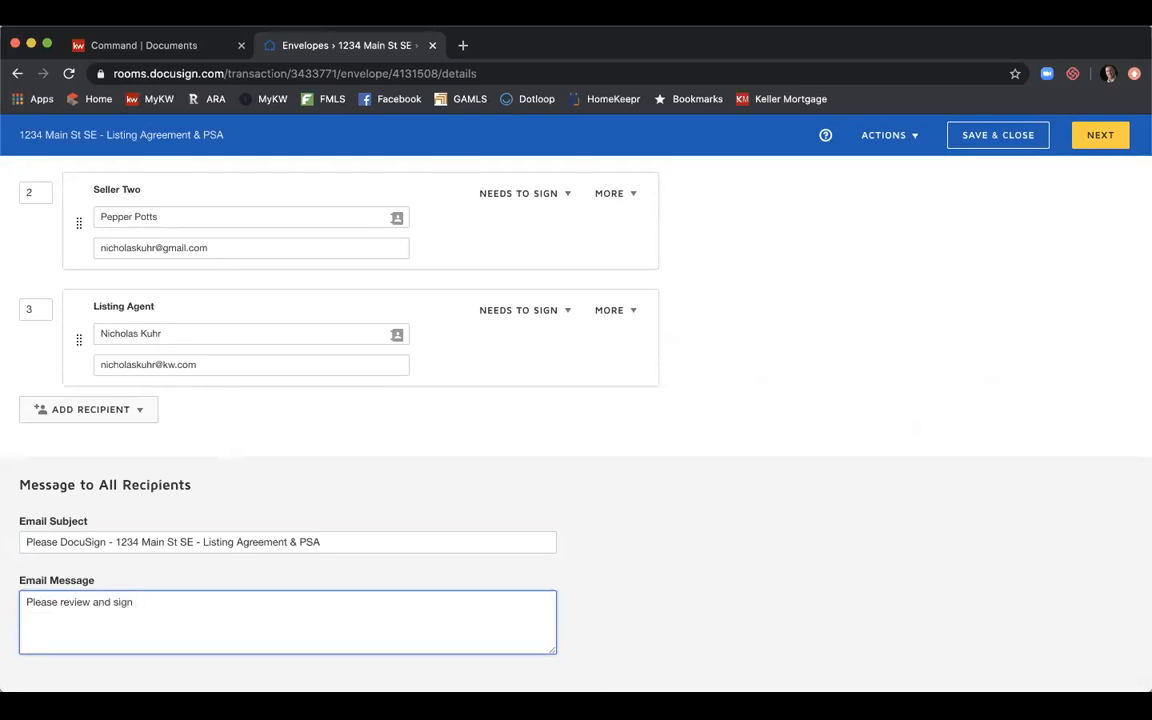
pyautogui.write(' documents.  Thank')
pyautogui.write(' yo')
pyautogui.press('BackSpace')
pyautogui.write('ou,')
pyautogui.press('Return')
pyautogui.press('BackSpace')
pyautogui.write('Nick')
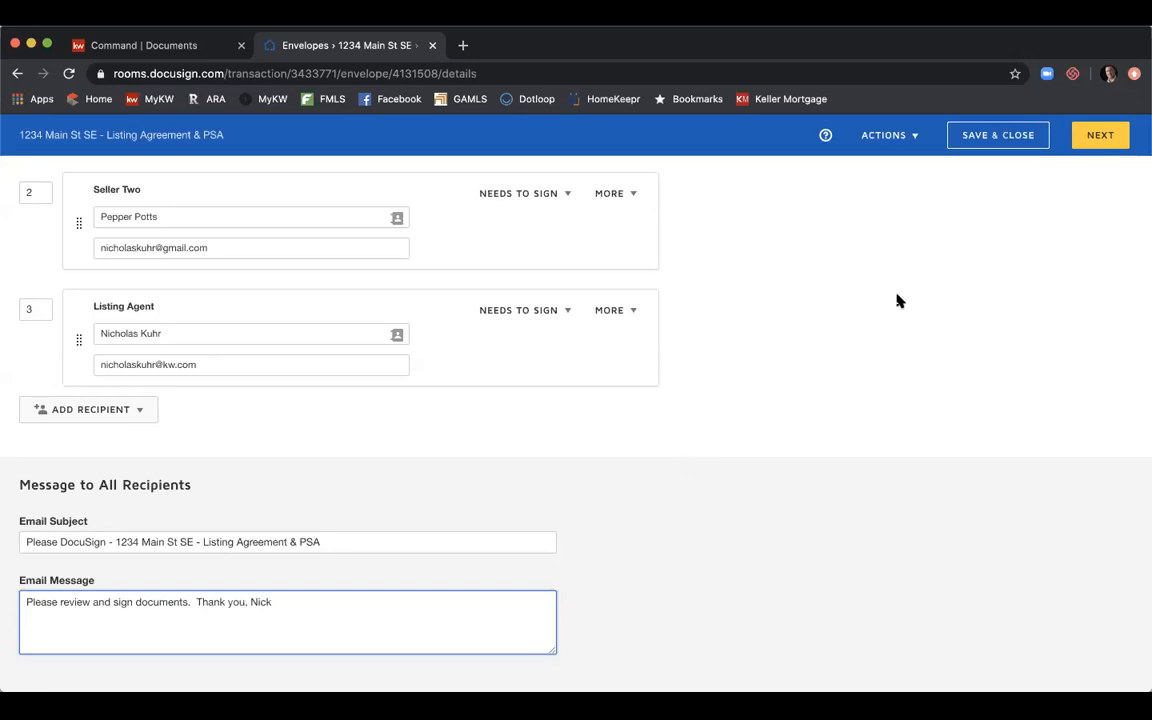
pyautogui.click(1100, 133)
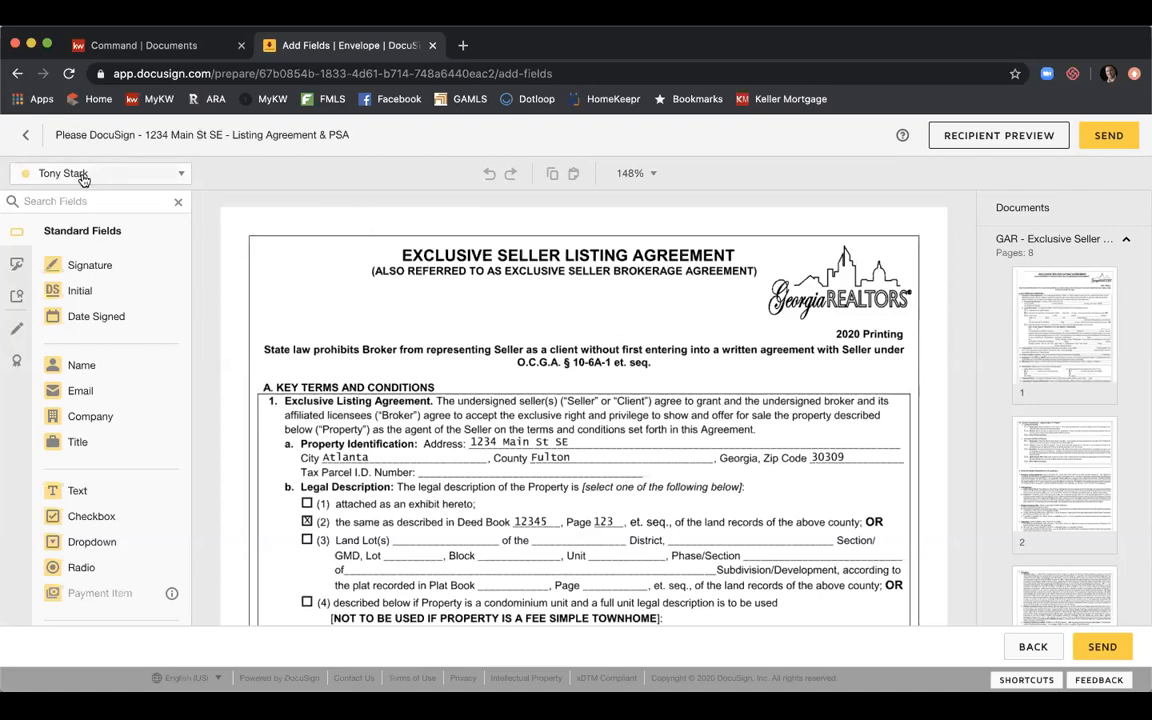
pyautogui.click(184, 176)
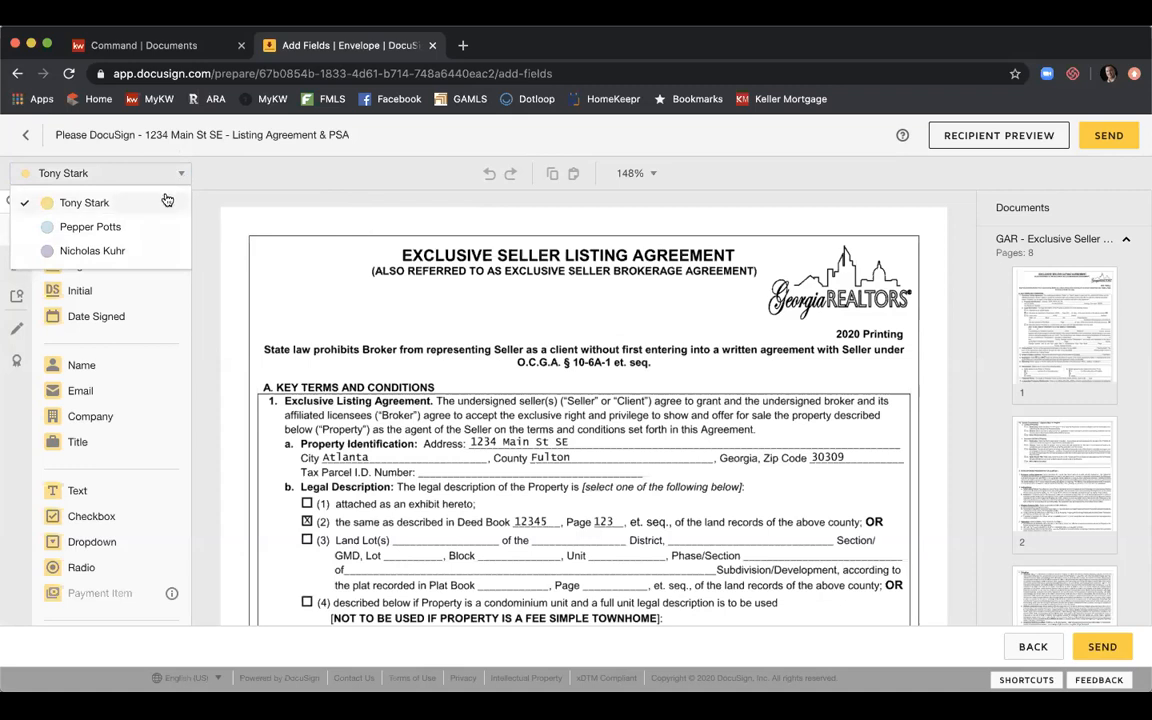
pyautogui.click(154, 226)
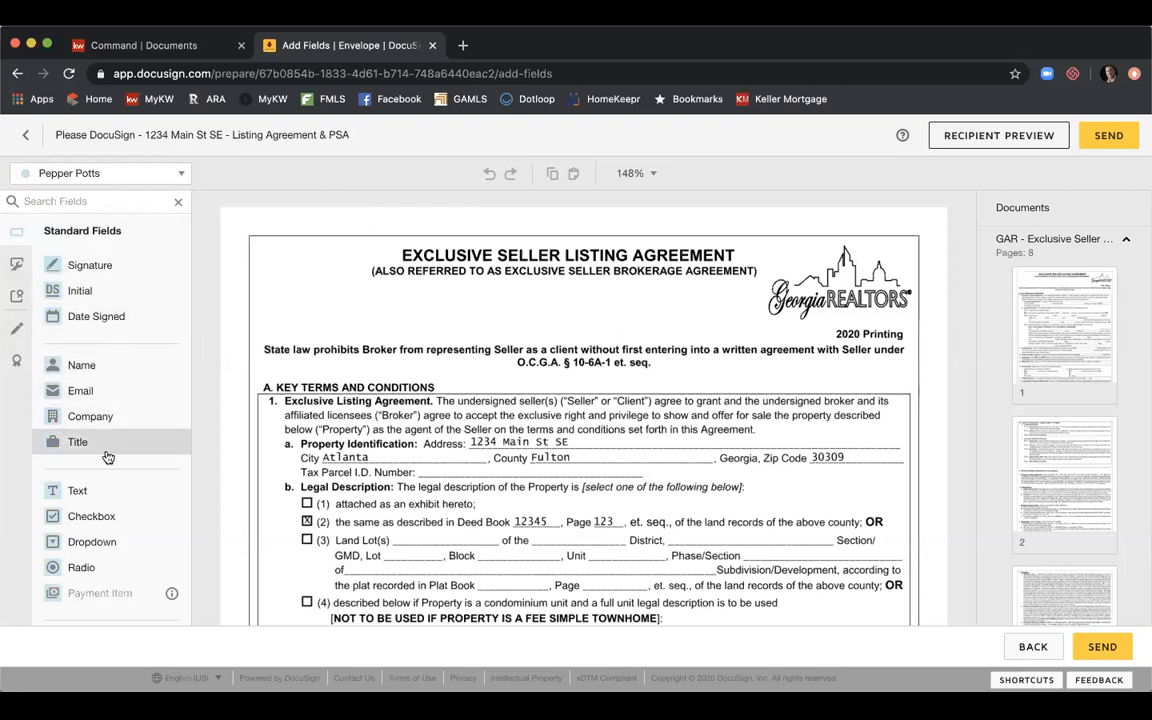
pyautogui.click(180, 172)
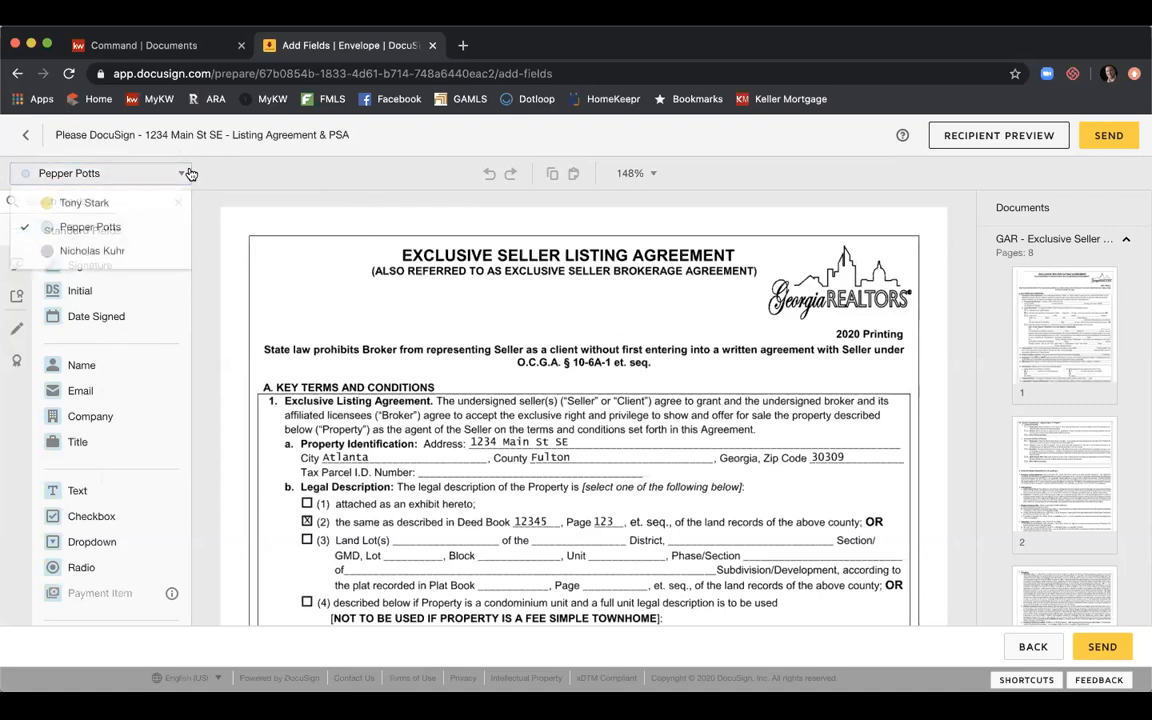
pyautogui.click(156, 249)
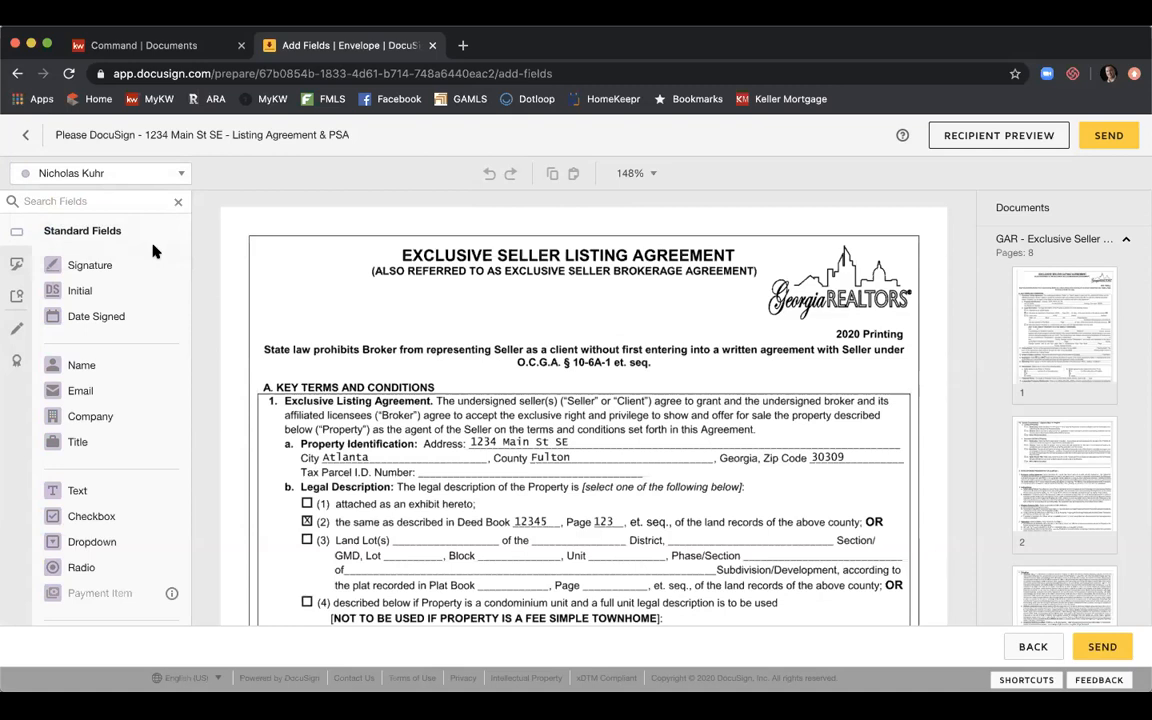
pyautogui.click(180, 174)
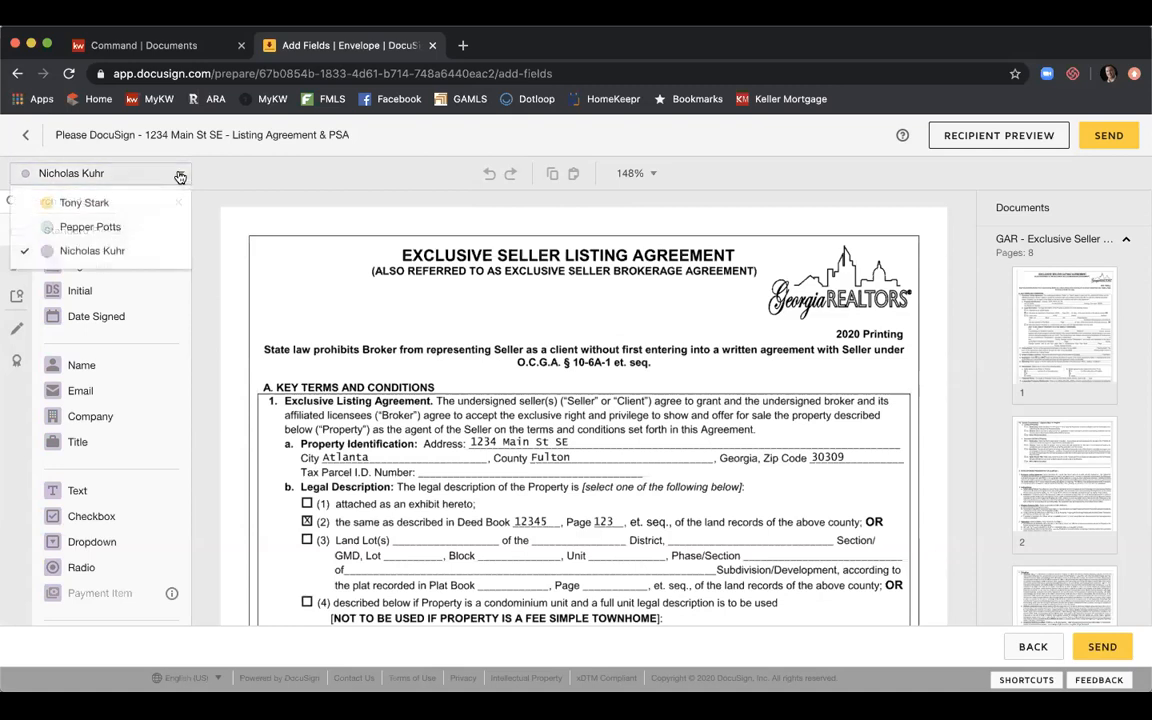
pyautogui.click(169, 202)
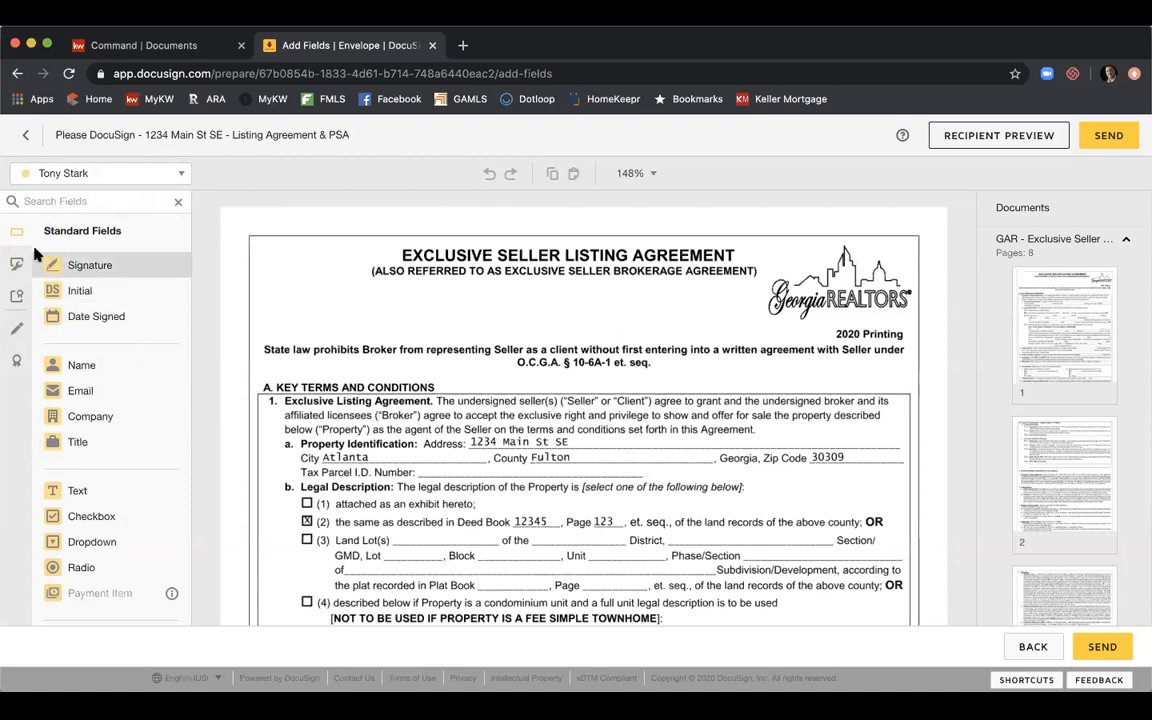
pyautogui.click(18, 265)
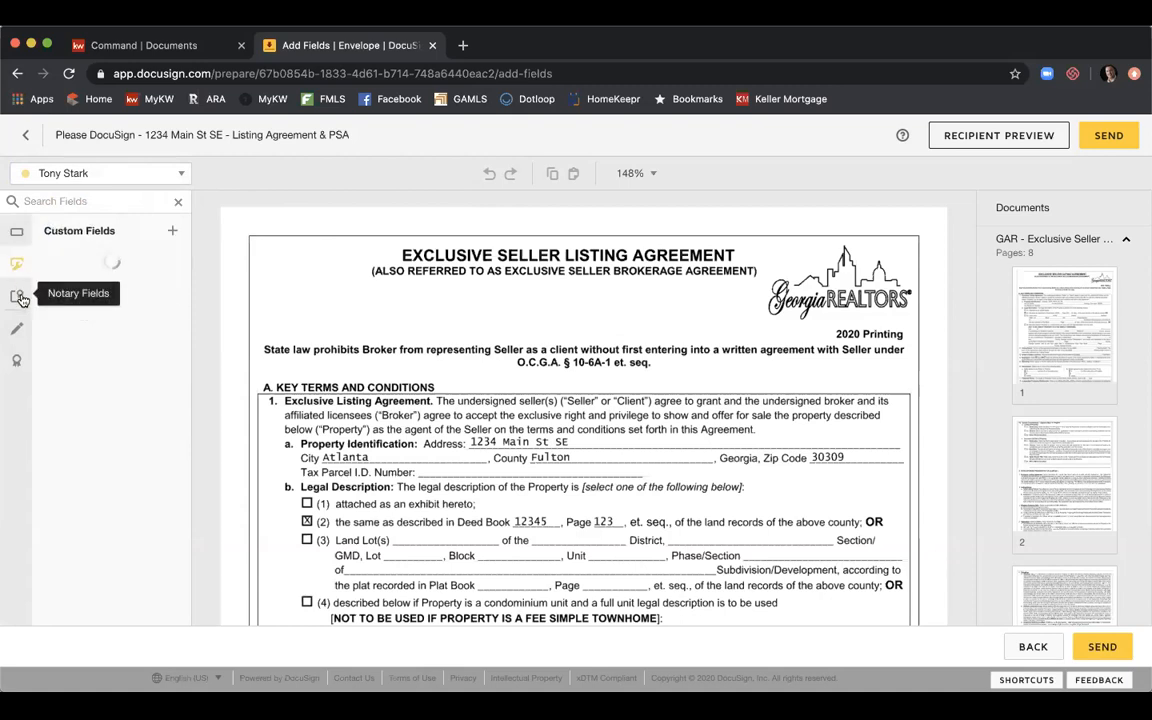
pyautogui.click(18, 294)
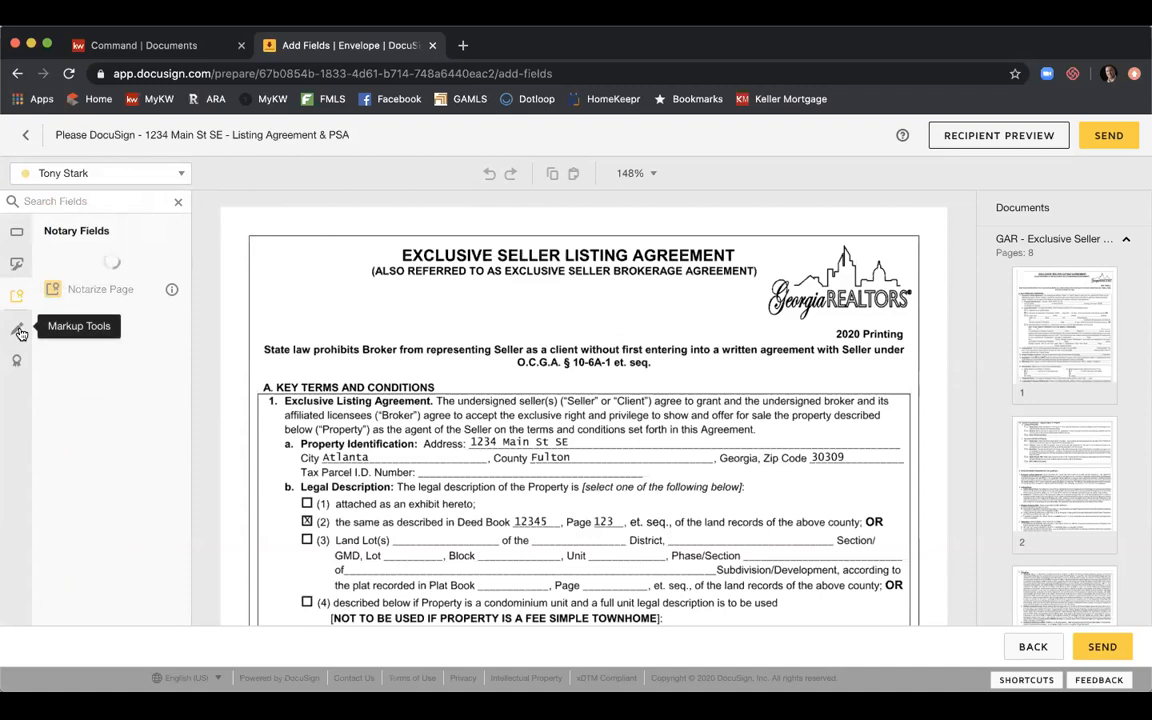
pyautogui.click(19, 331)
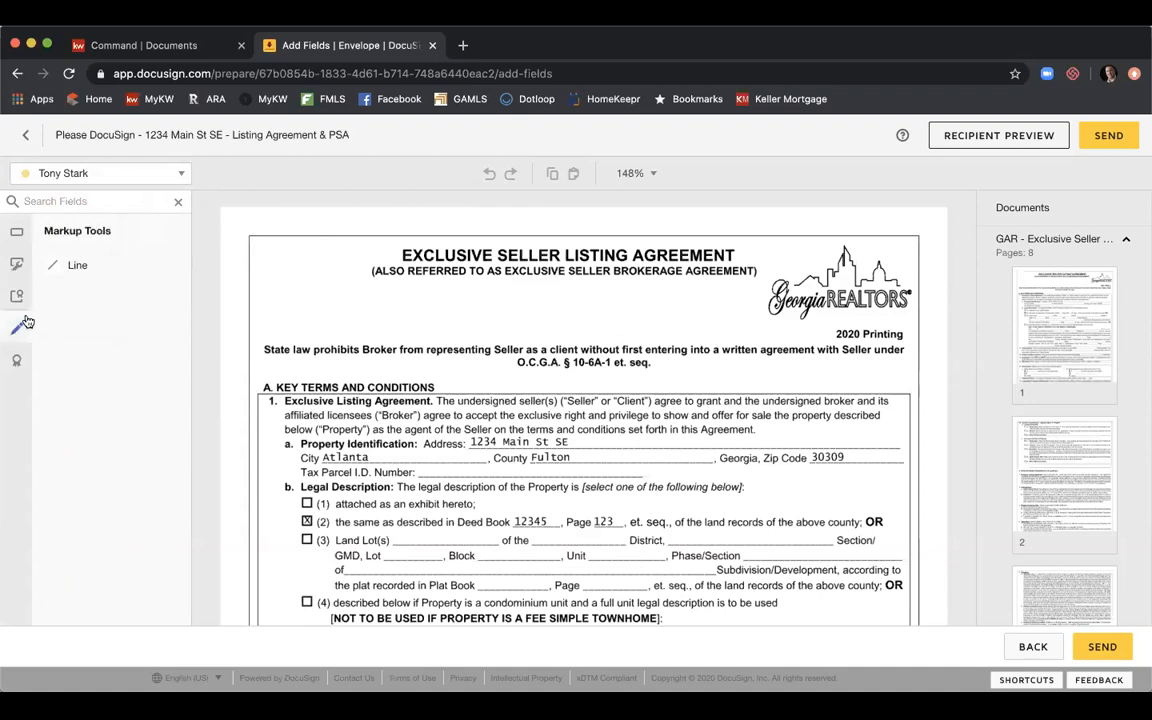
pyautogui.click(17, 366)
pyautogui.click(23, 239)
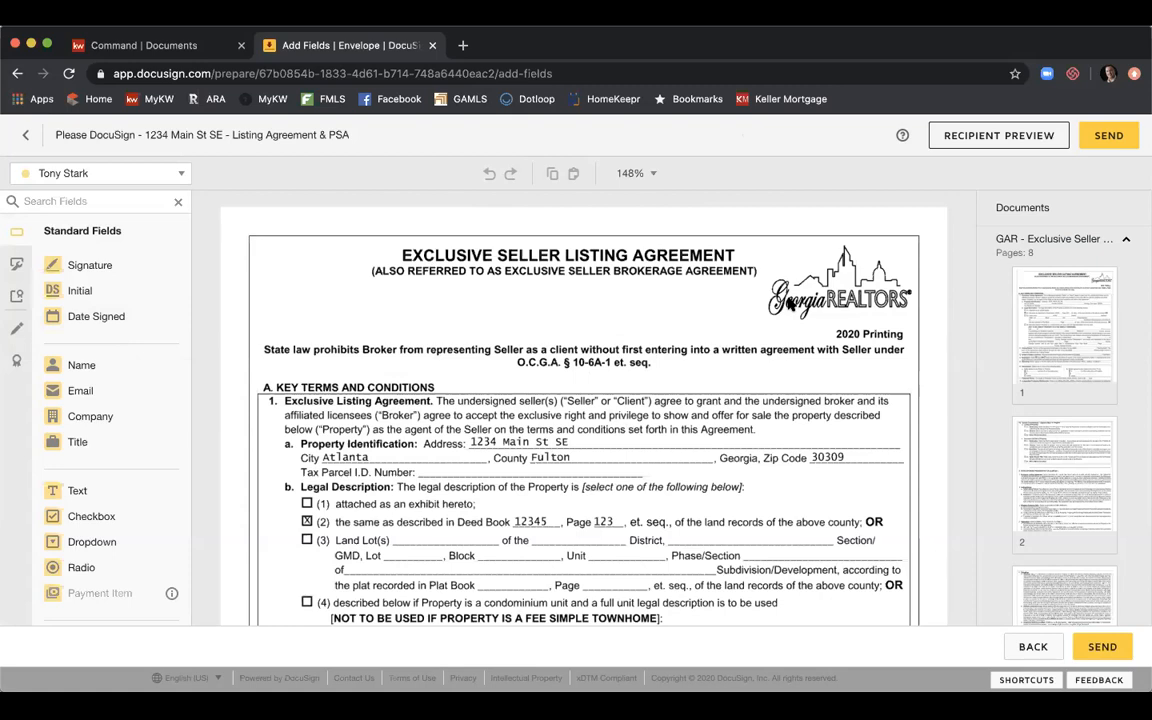
# Make the listing agent the active recipient and drop a Full Name field on the licensee blank under section 9.
pyautogui.scroll(-2, 790, 305)
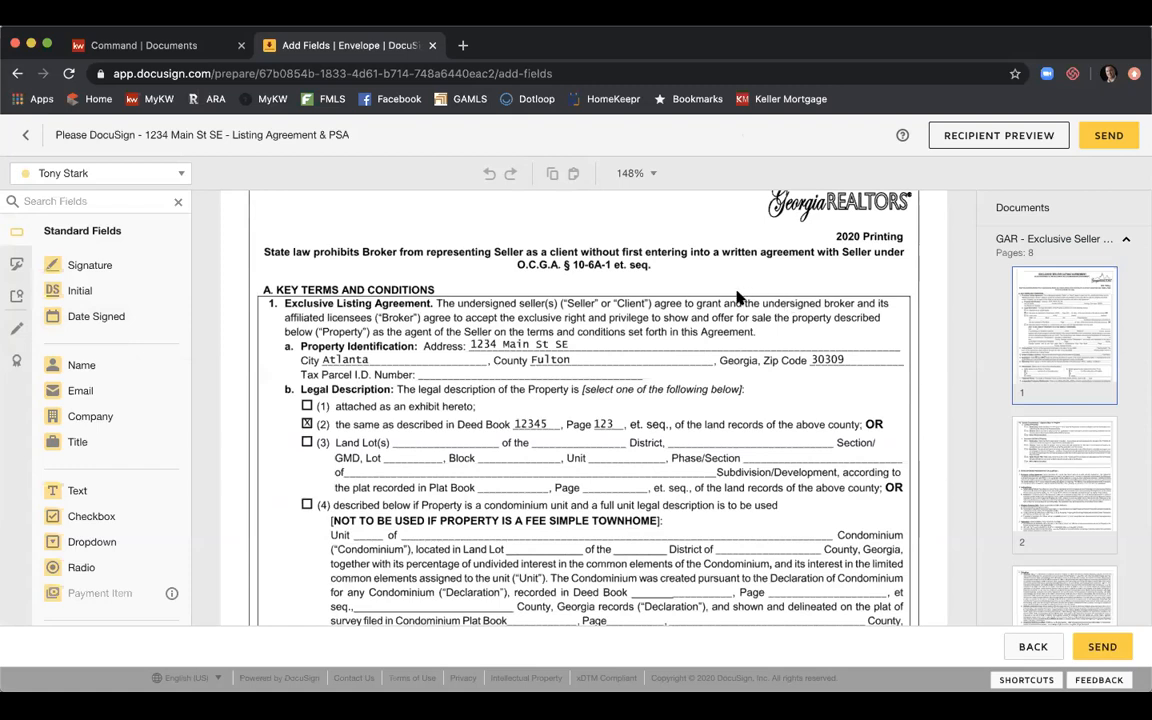
pyautogui.scroll(-3, 737, 297)
pyautogui.scroll(-4, 737, 297)
pyautogui.scroll(-4, 737, 297)
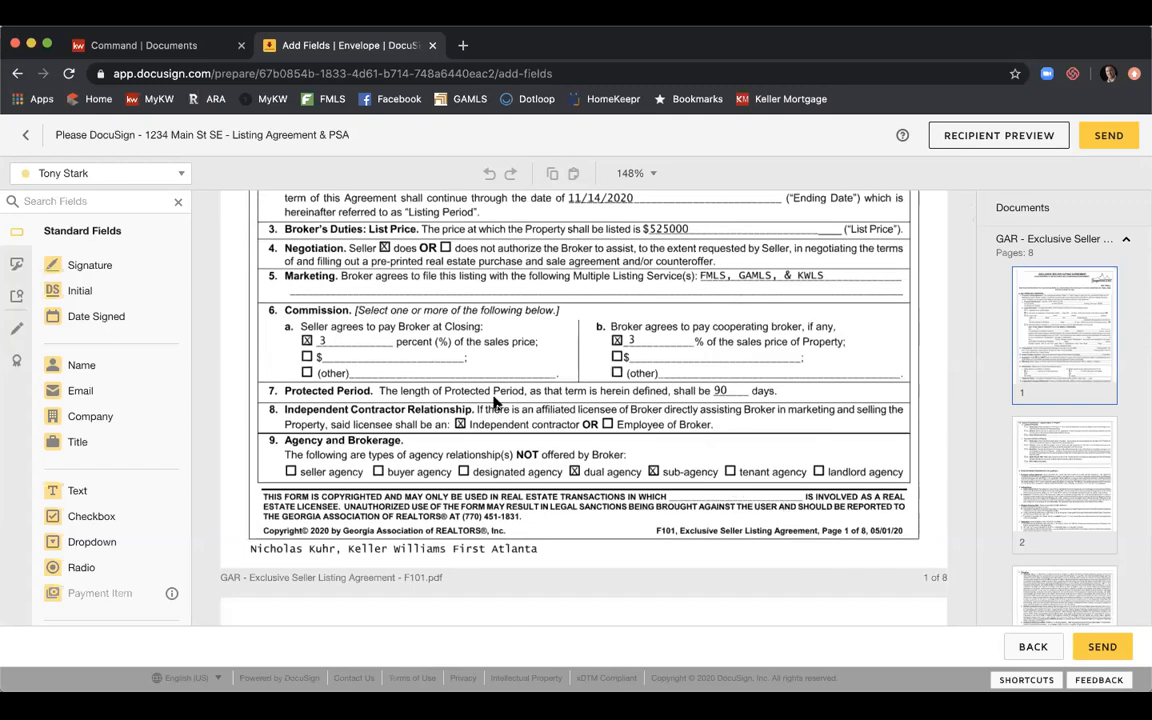
pyautogui.click(180, 176)
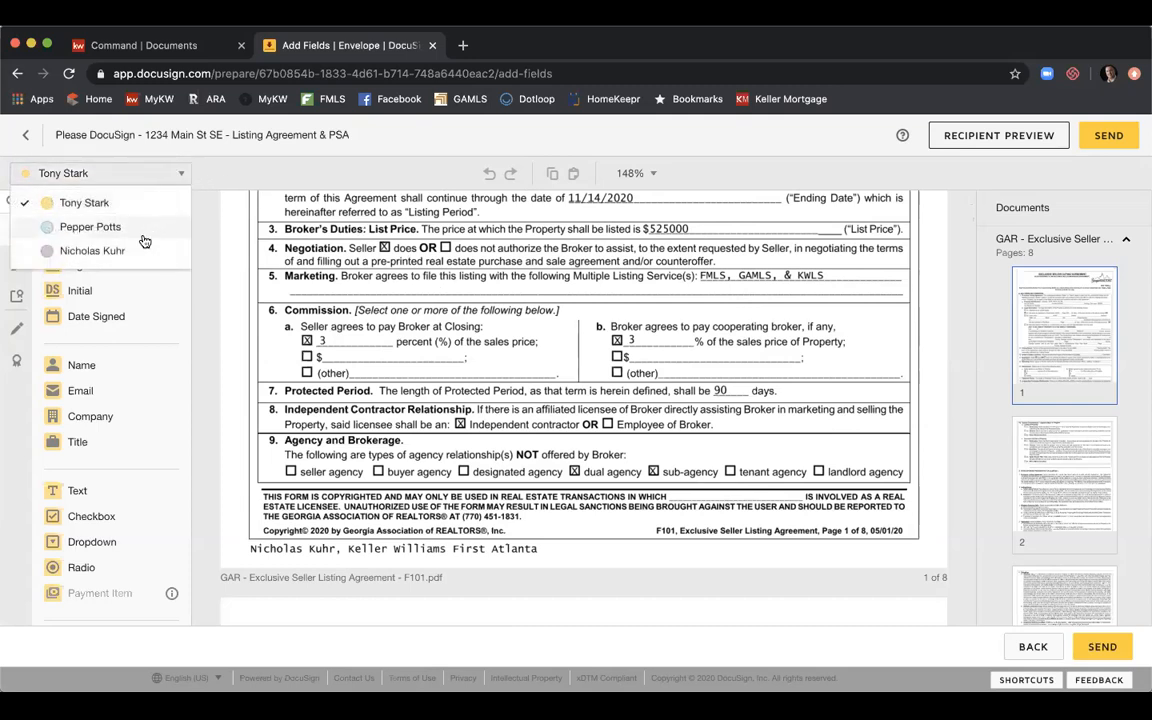
pyautogui.click(92, 251)
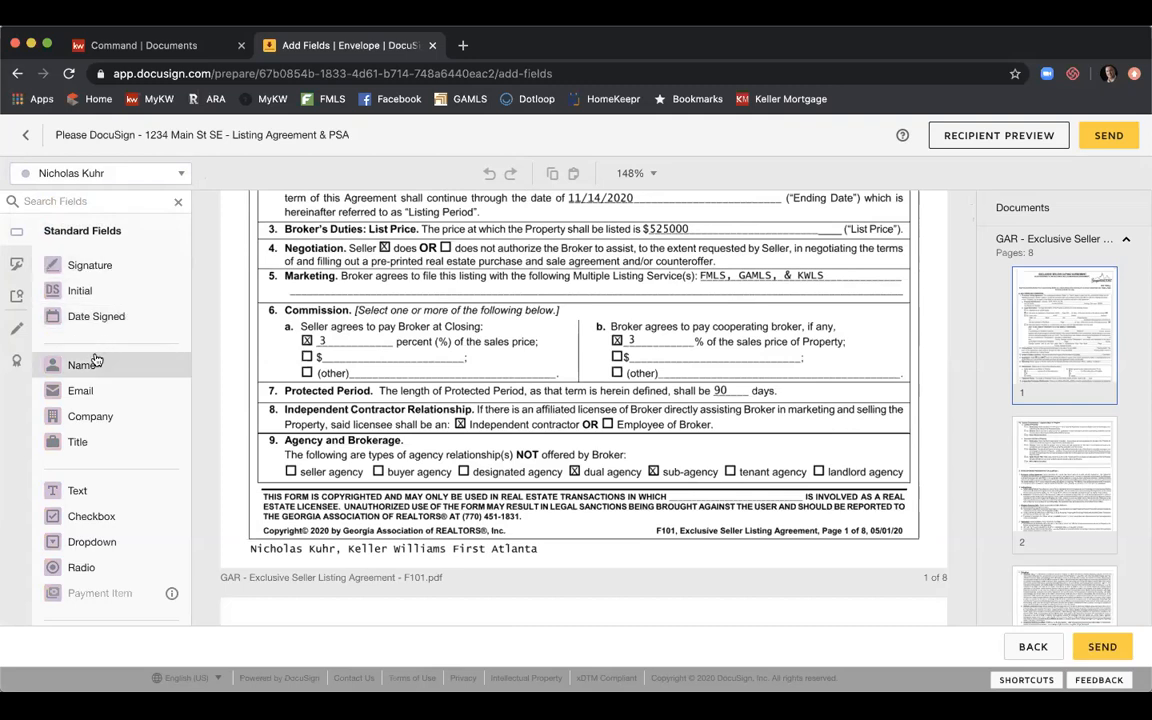
pyautogui.moveTo(97, 360); pyautogui.dragTo(696, 495)
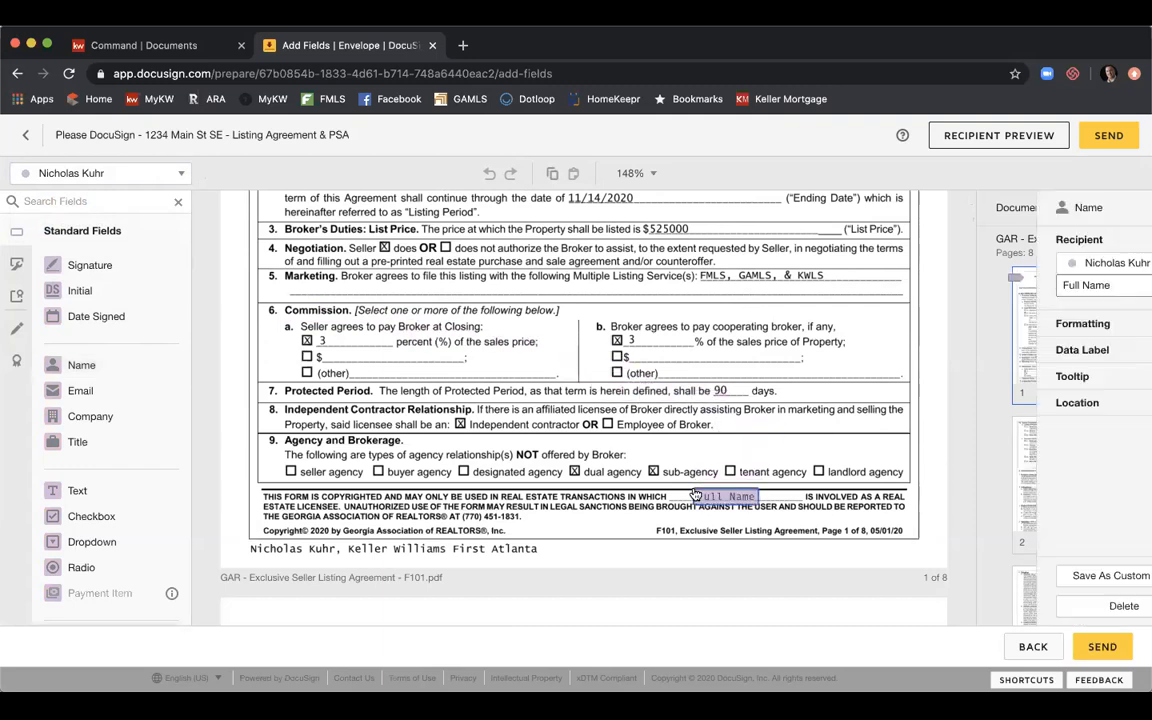
pyautogui.click(643, 515)
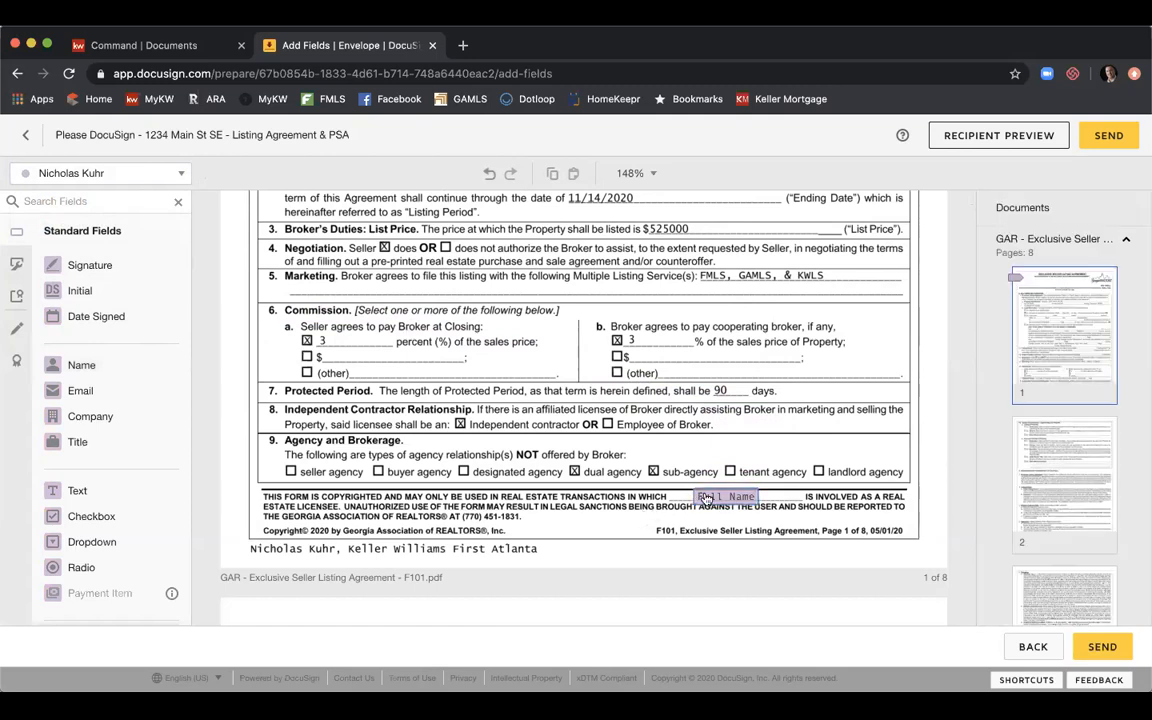
# Review the Full Name field's Formatting and Data Label settings, then deselect it.
pyautogui.click(735, 497)
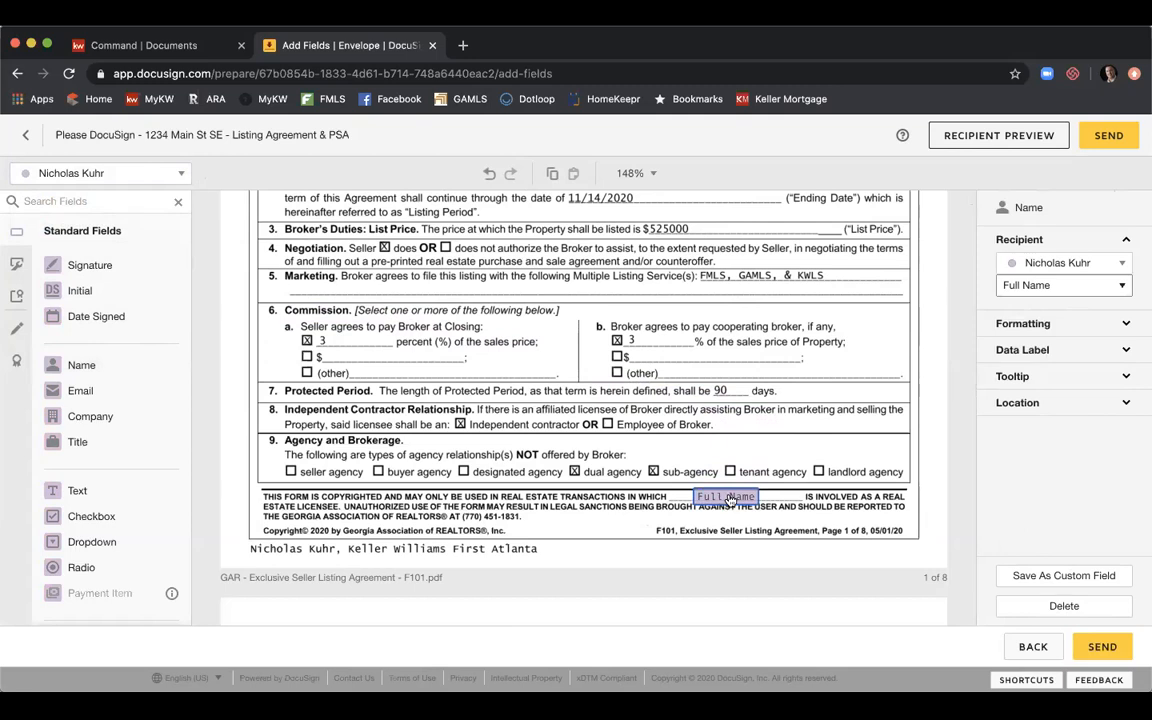
pyautogui.click(1084, 328)
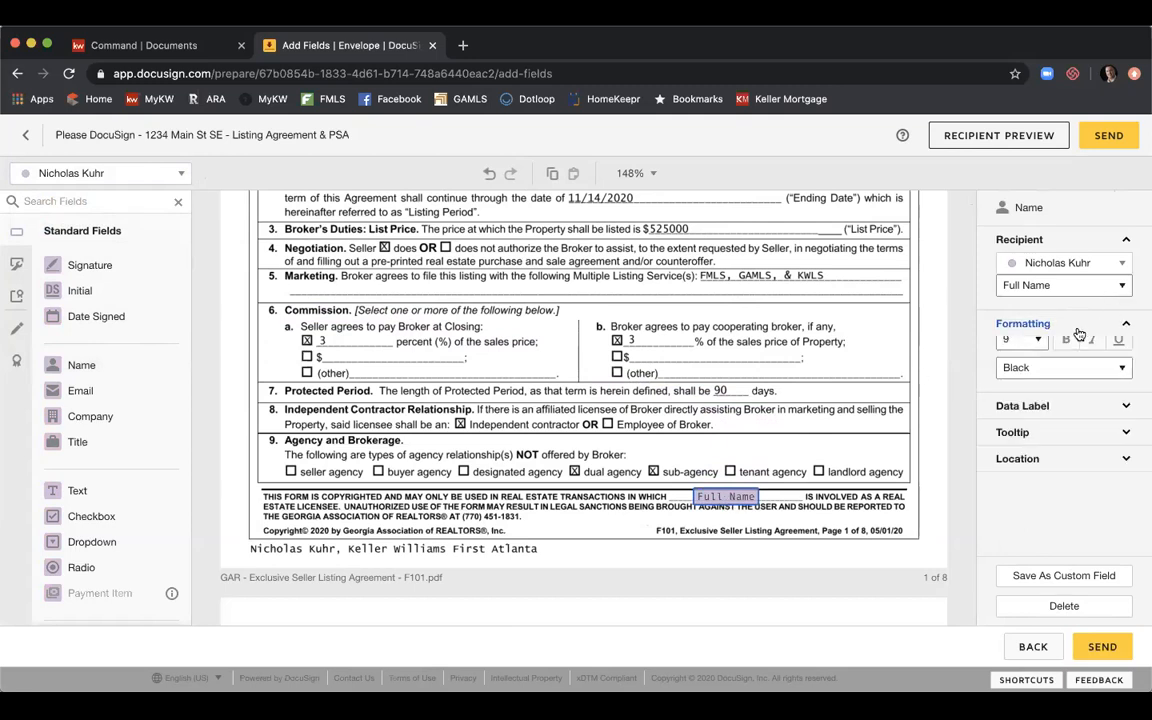
pyautogui.click(1049, 443)
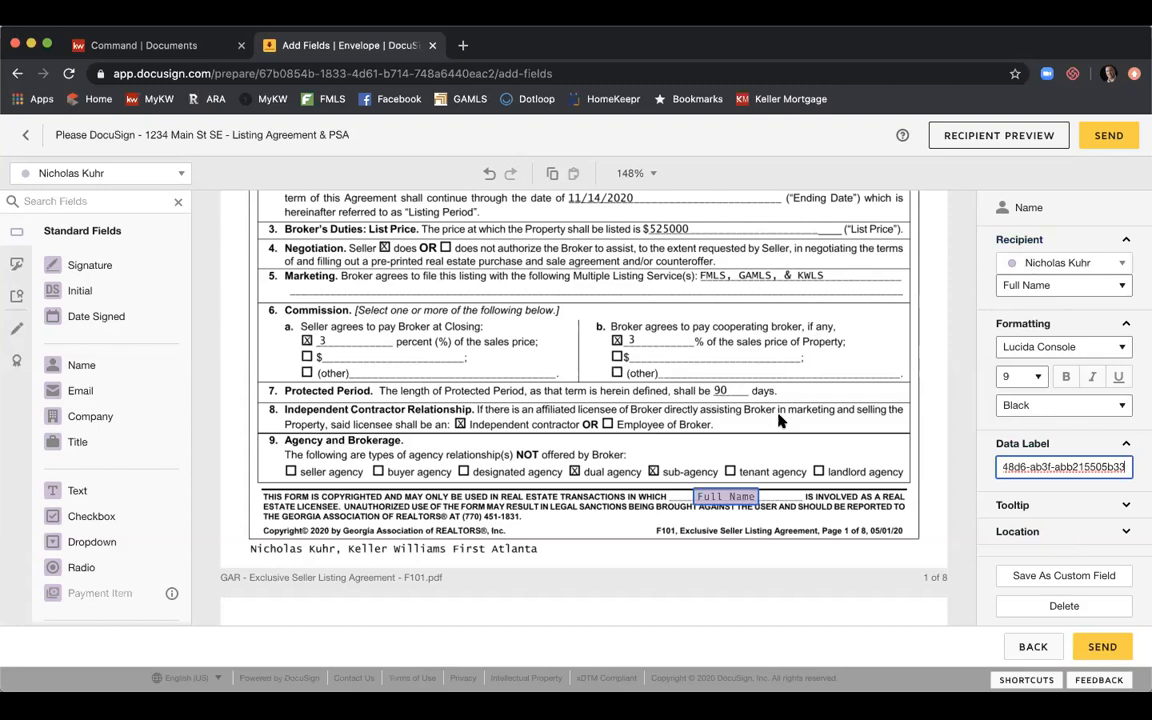
pyautogui.click(758, 435)
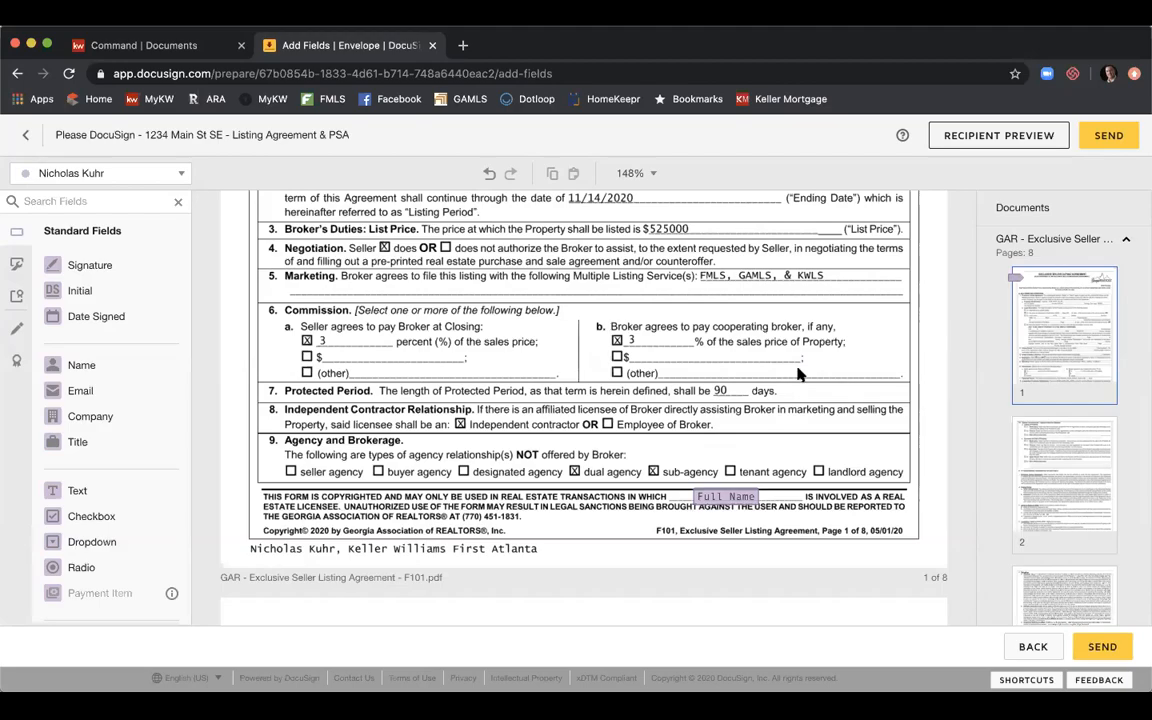
pyautogui.scroll(-15, 798, 373)
pyautogui.scroll(-20, 798, 373)
# Scroll through pages 3–8 to the Broker / Broker's Affiliated Licensee Contact Information section.
pyautogui.scroll(-10, 798, 373)
pyautogui.scroll(-10, 797, 373)
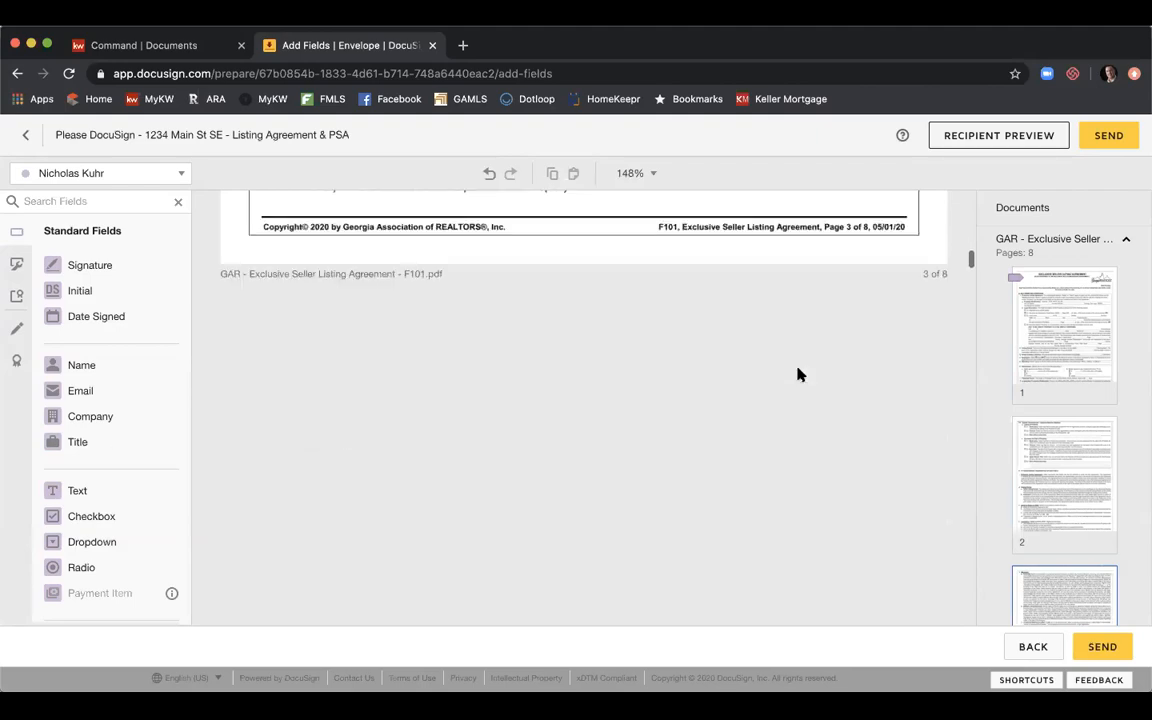
pyautogui.scroll(-15, 797, 373)
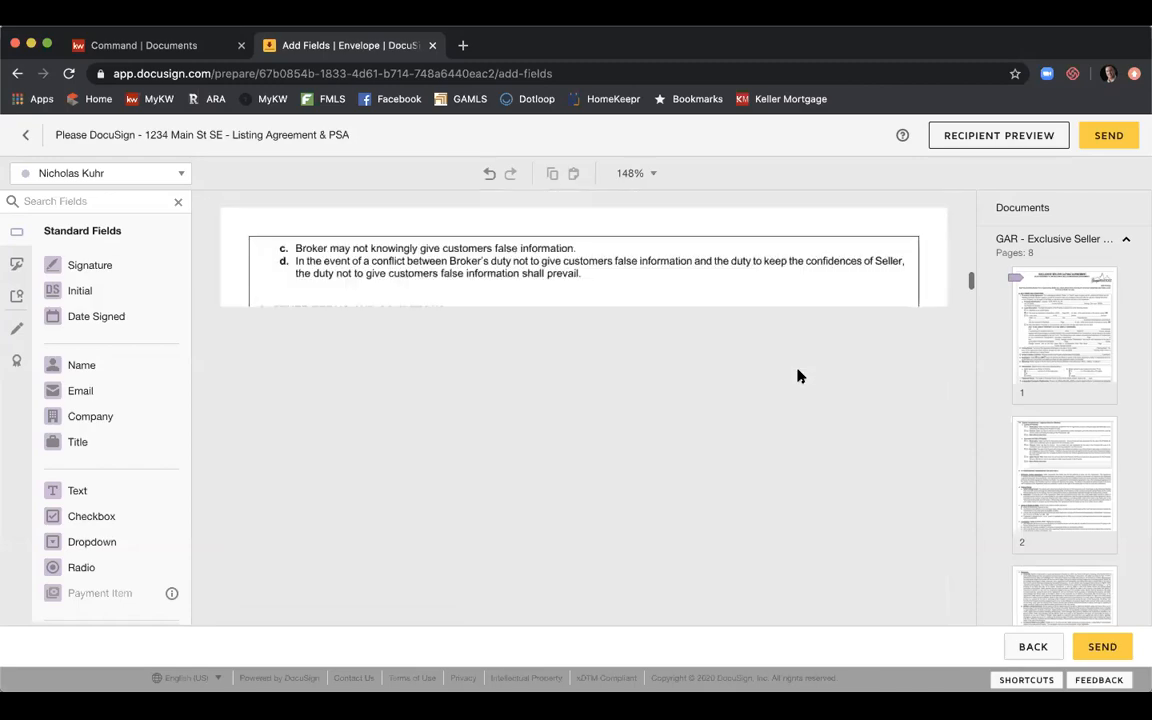
pyautogui.scroll(-4, 799, 376)
pyautogui.scroll(-10, 799, 376)
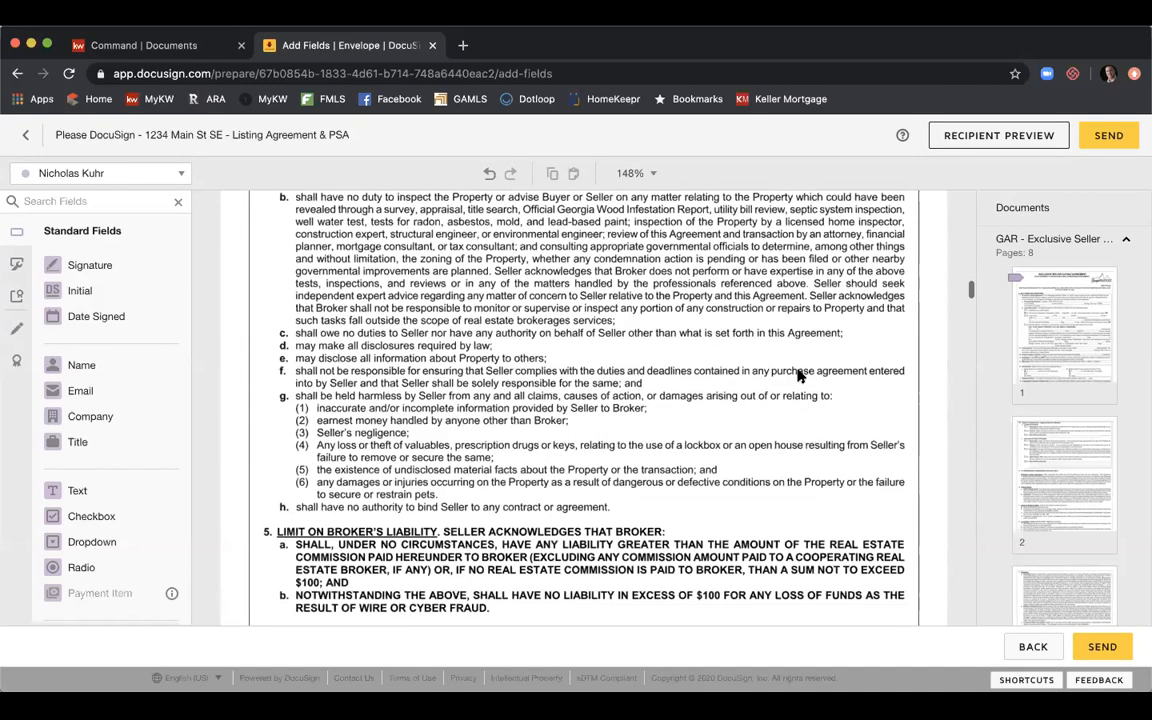
pyautogui.scroll(-12, 799, 376)
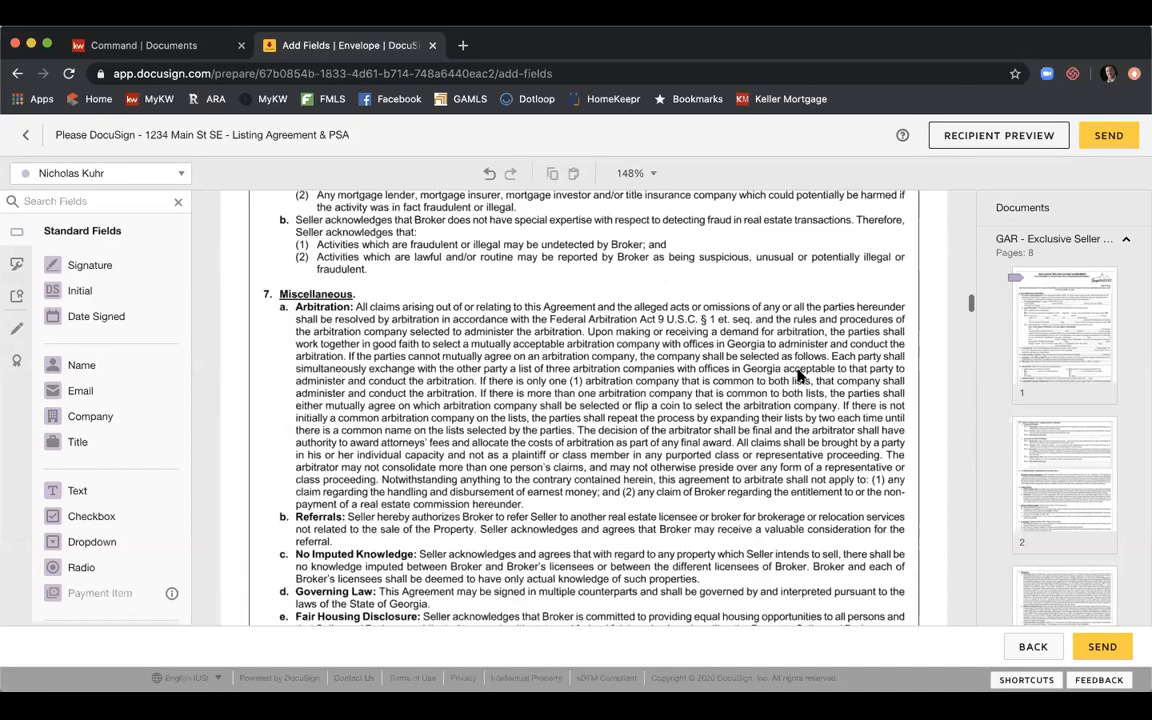
pyautogui.scroll(-10, 799, 376)
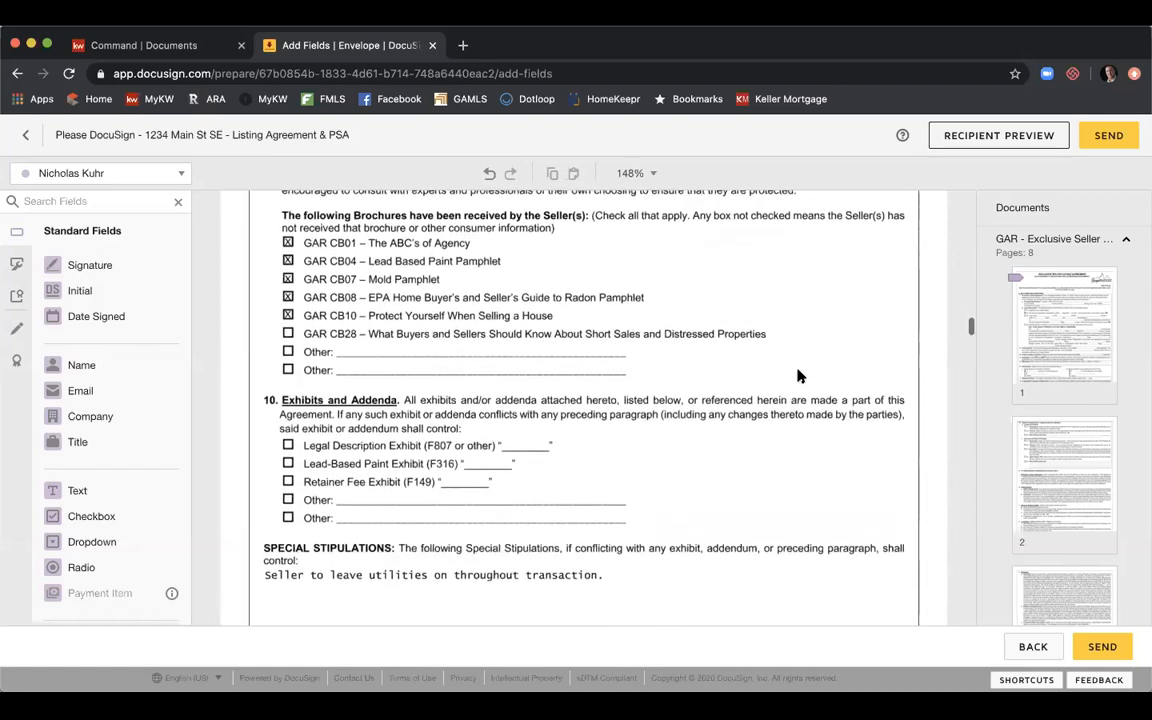
pyautogui.scroll(-3, 799, 376)
pyautogui.scroll(-10, 799, 376)
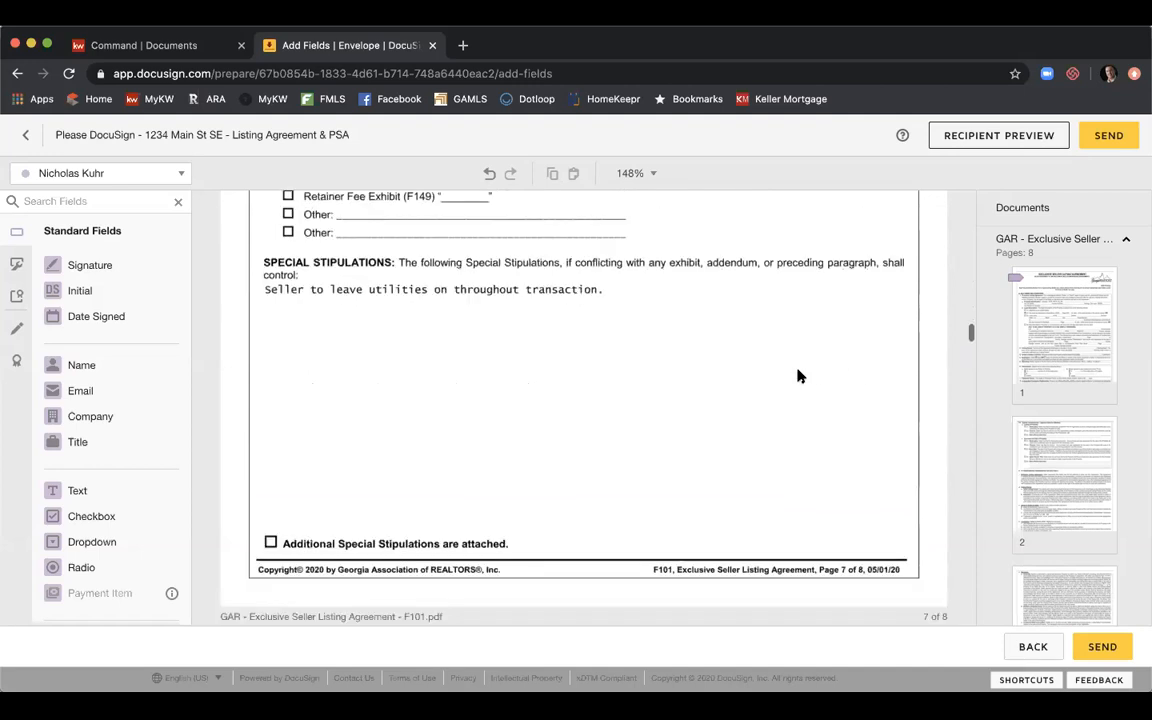
pyautogui.scroll(-1, 799, 376)
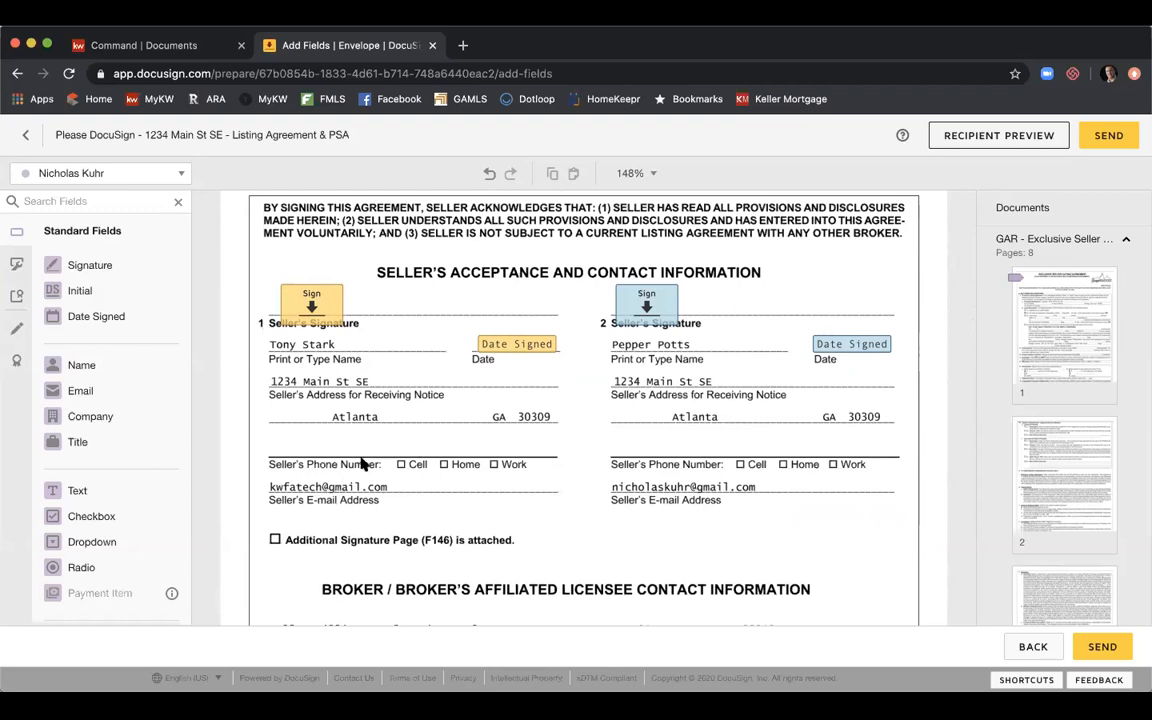
pyautogui.scroll(-3, 551, 448)
pyautogui.scroll(-4, 551, 448)
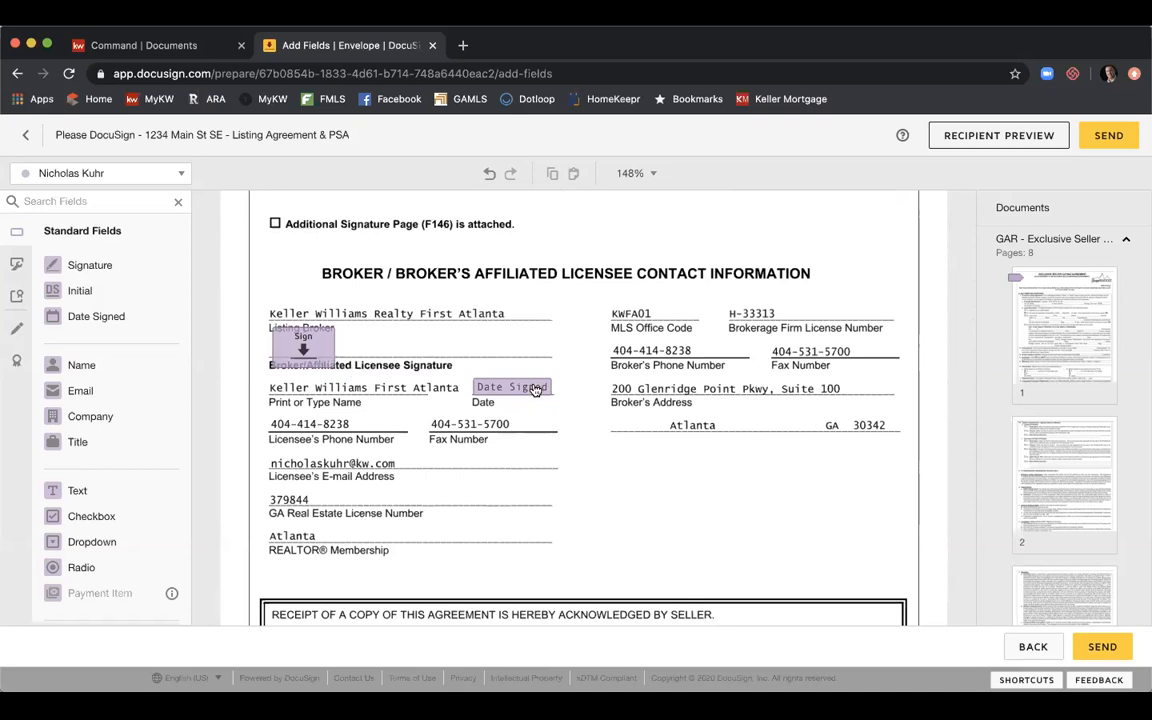
pyautogui.scroll(-5, 594, 360)
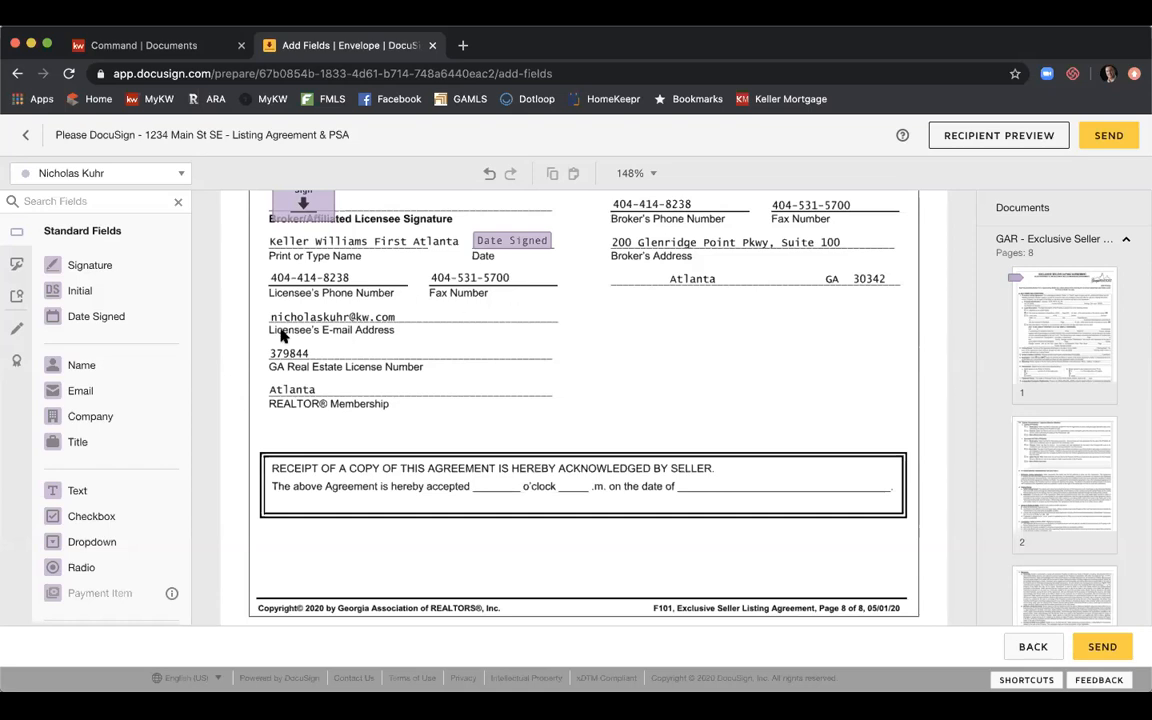
# Place a Date Signed field on the 'on the date of' blank in page 8's receipt box.
pyautogui.moveTo(113, 314); pyautogui.dragTo(735, 485)
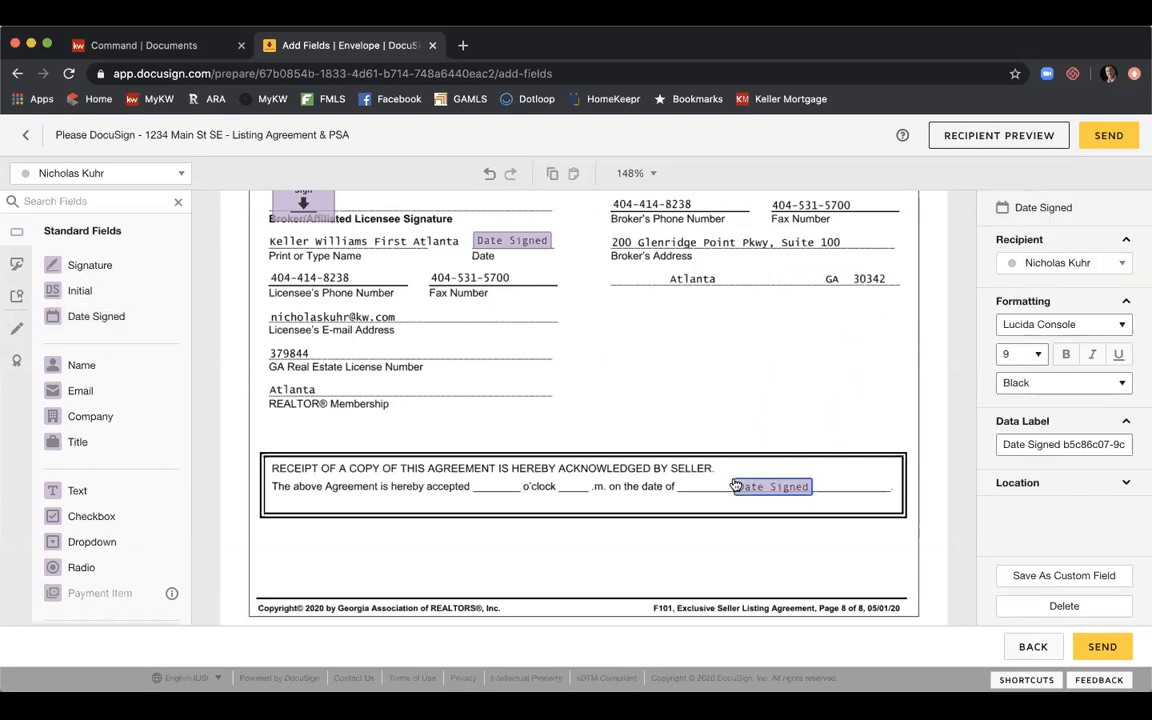
pyautogui.click(700, 505)
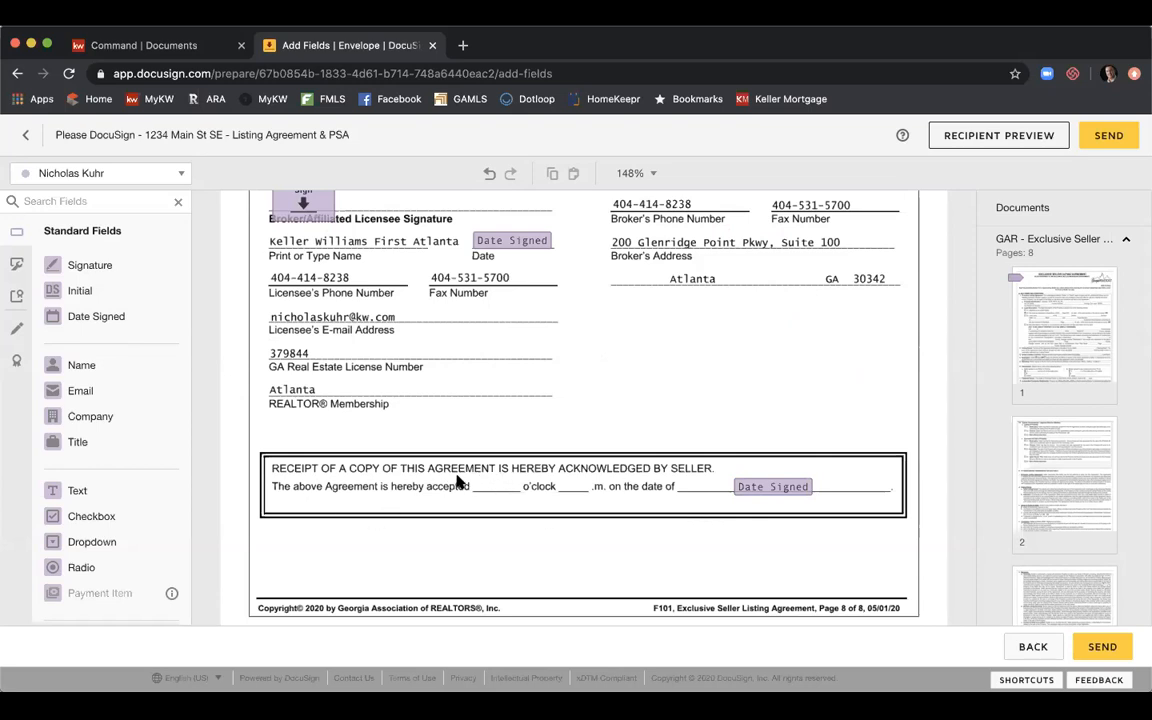
# Fill the receipt line's time blanks with two Text fields, one narrowed before 'o'clock' and one on '.m.'.
pyautogui.moveTo(85, 488); pyautogui.dragTo(475, 475)
pyautogui.moveTo(552, 470); pyautogui.dragTo(514, 477)
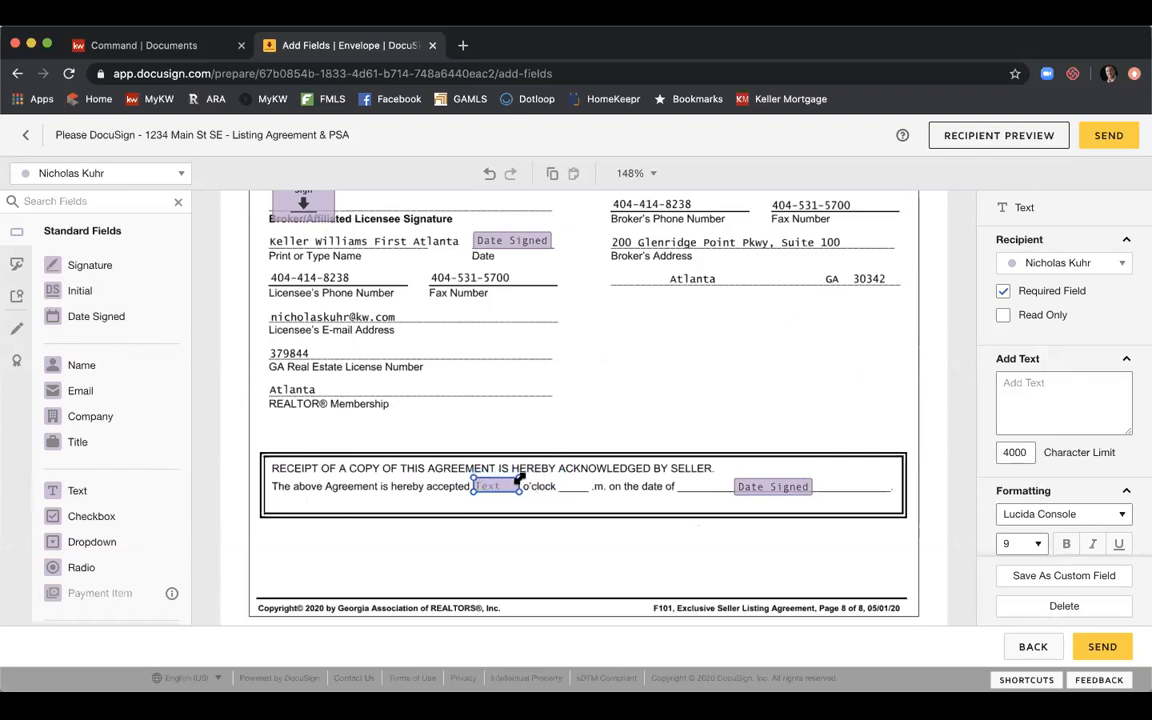
pyautogui.moveTo(118, 494); pyautogui.dragTo(591, 478)
pyautogui.click(614, 460)
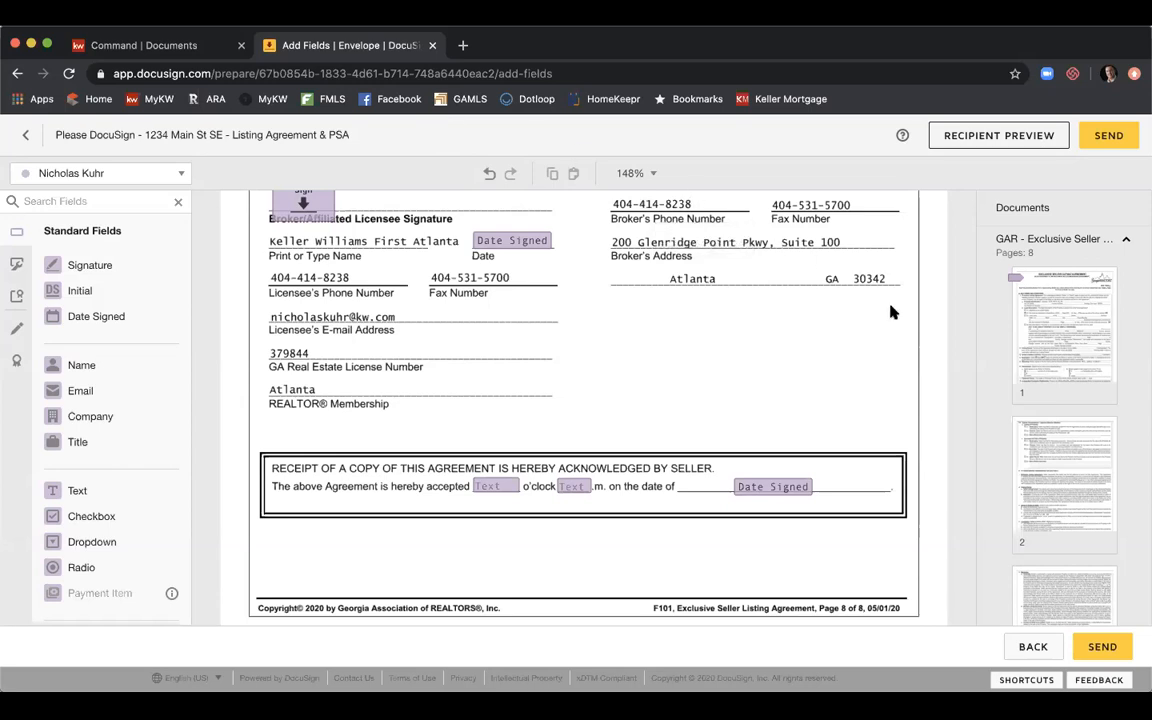
# Collapse GAR - Exclusive Seller, expand GAR - Community Association, and scroll to its first page.
pyautogui.scroll(-3, 892, 312)
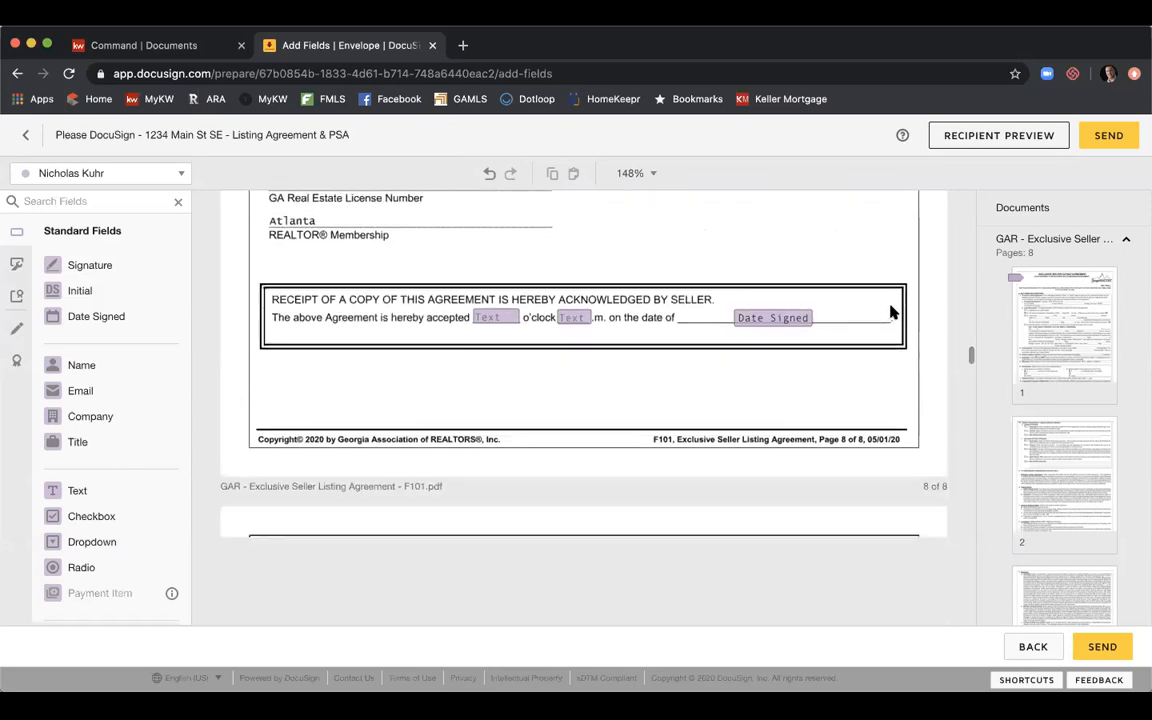
pyautogui.click(1081, 243)
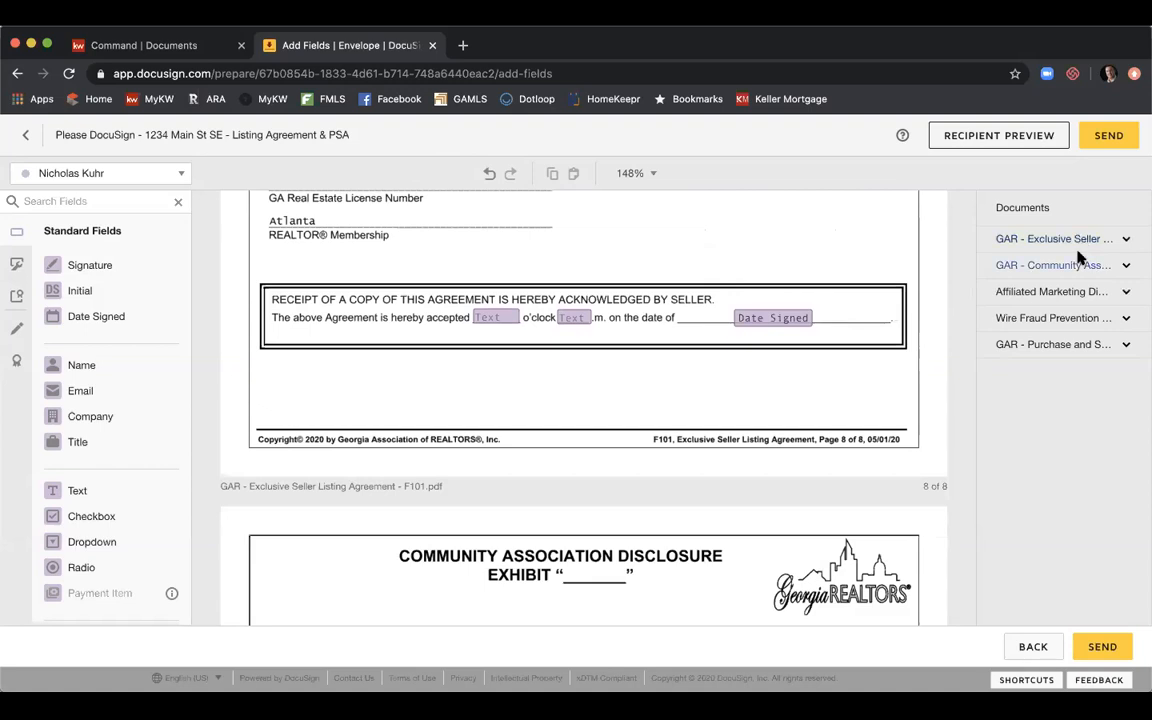
pyautogui.click(1077, 268)
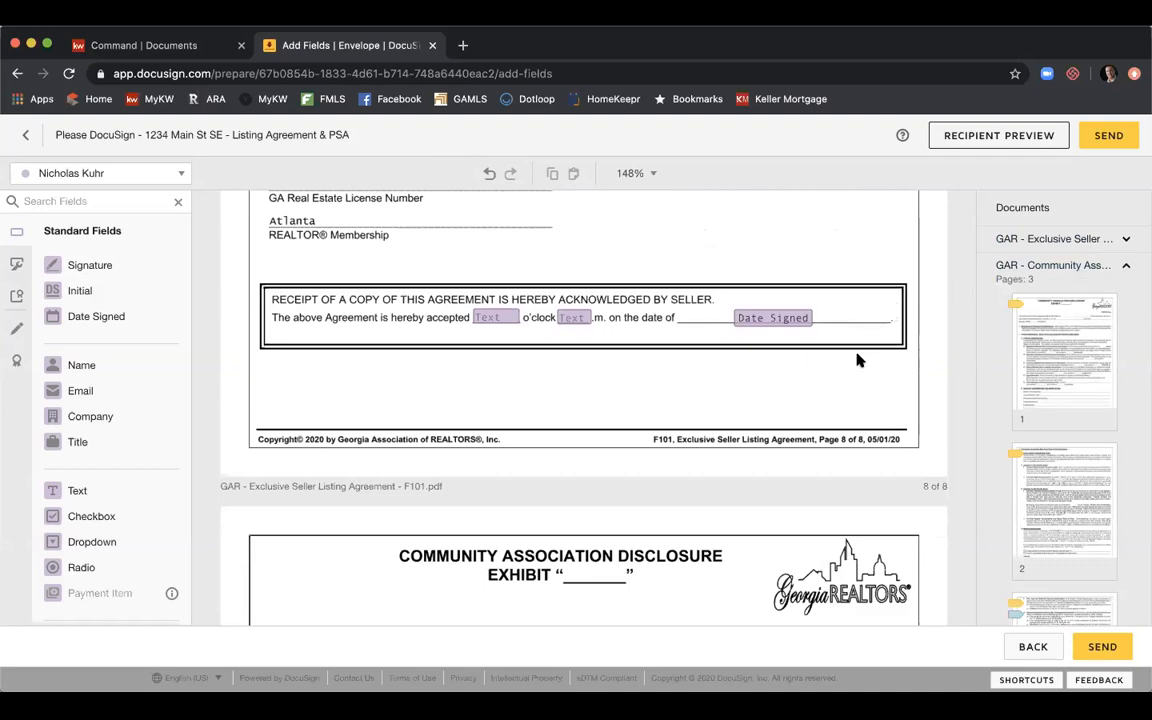
pyautogui.scroll(-5, 857, 360)
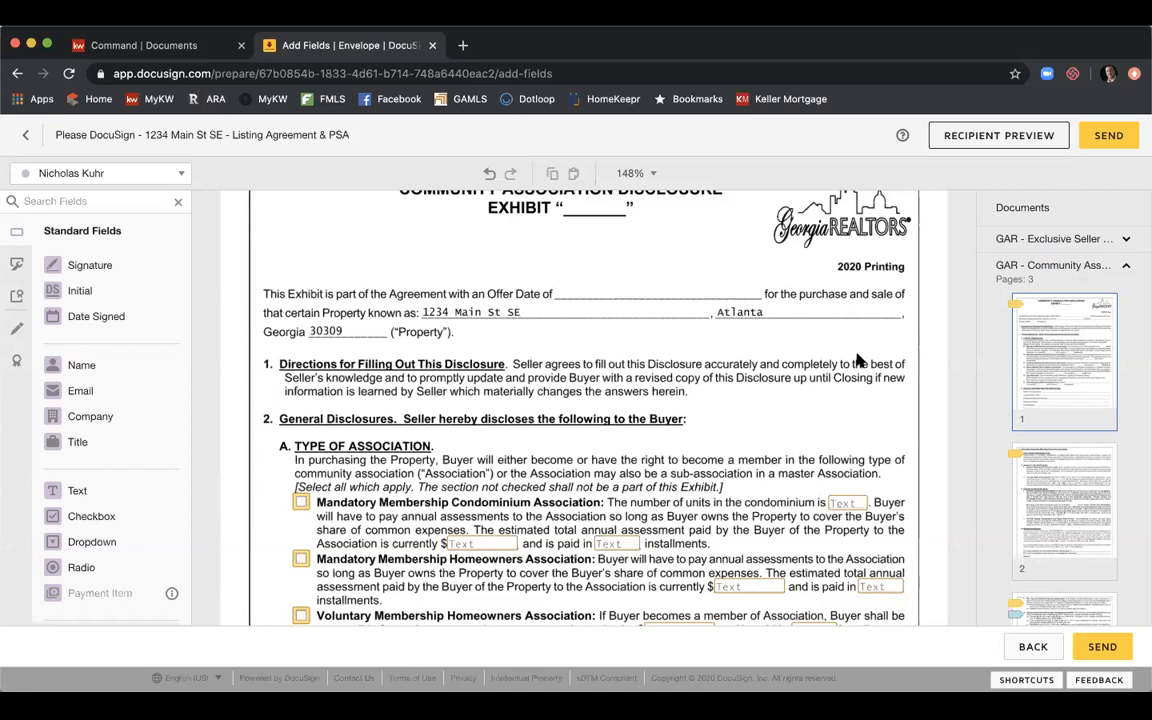
pyautogui.scroll(-1, 703, 320)
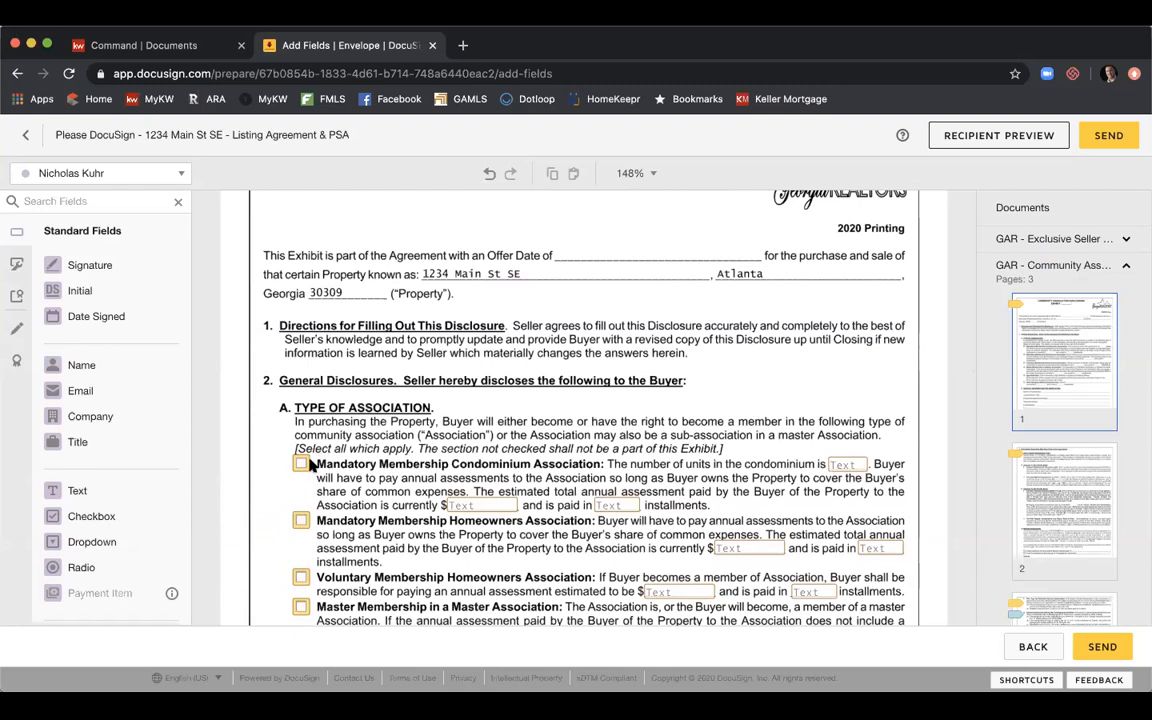
pyautogui.scroll(-1, 340, 470)
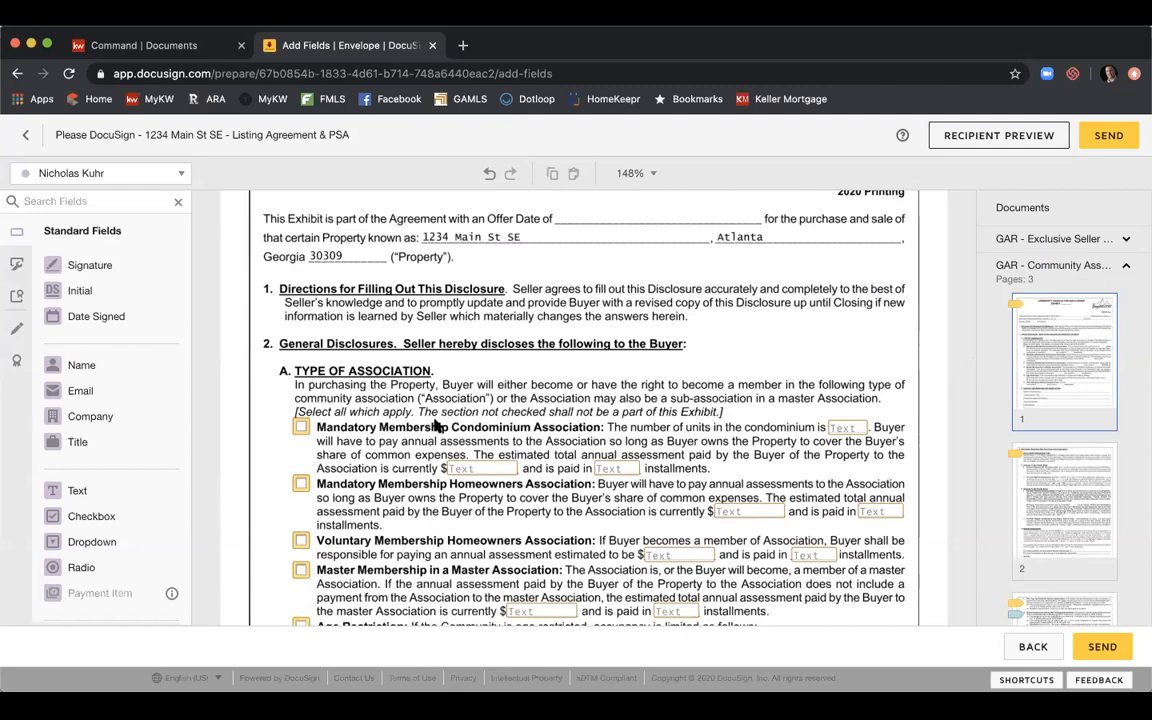
# Make the first signer the active recipient and scroll to the licensee blank at the foot of page 1.
pyautogui.click(182, 177)
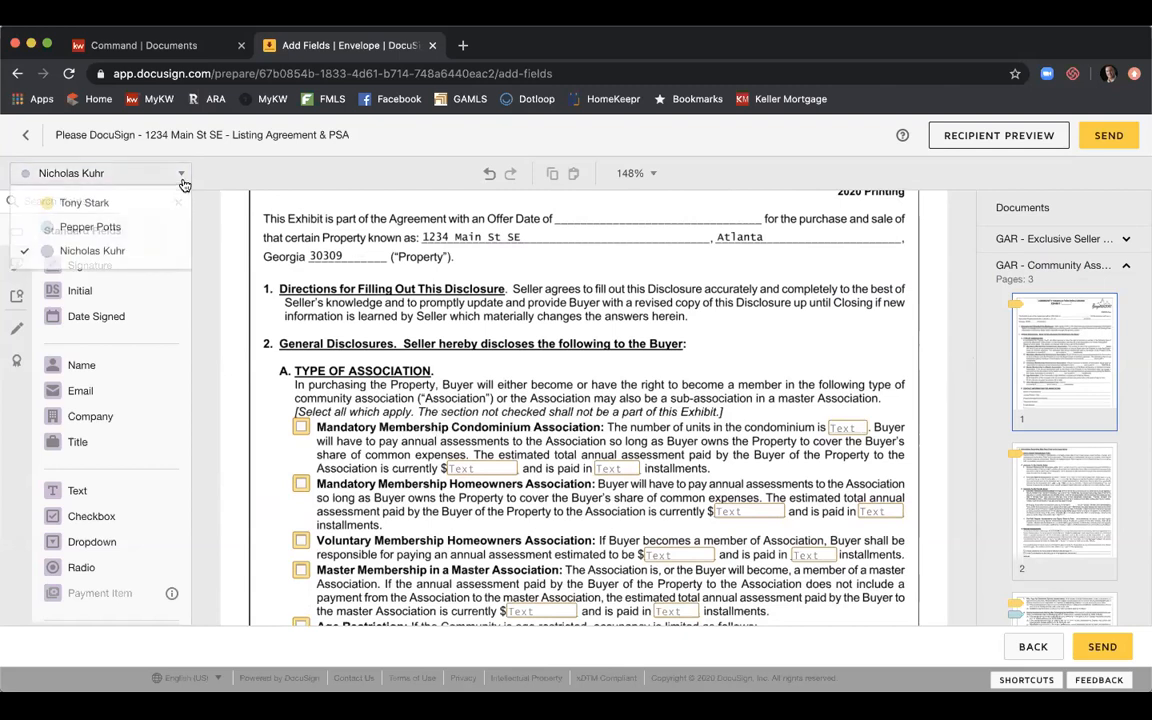
pyautogui.click(170, 199)
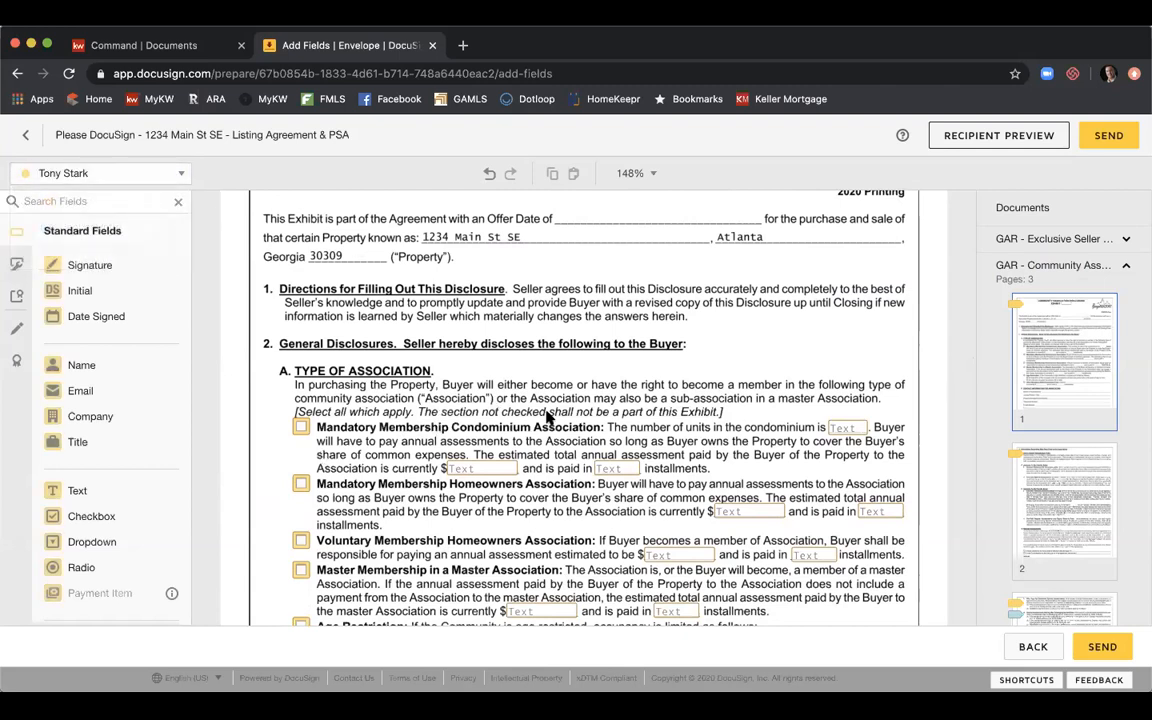
pyautogui.scroll(-1, 545, 420)
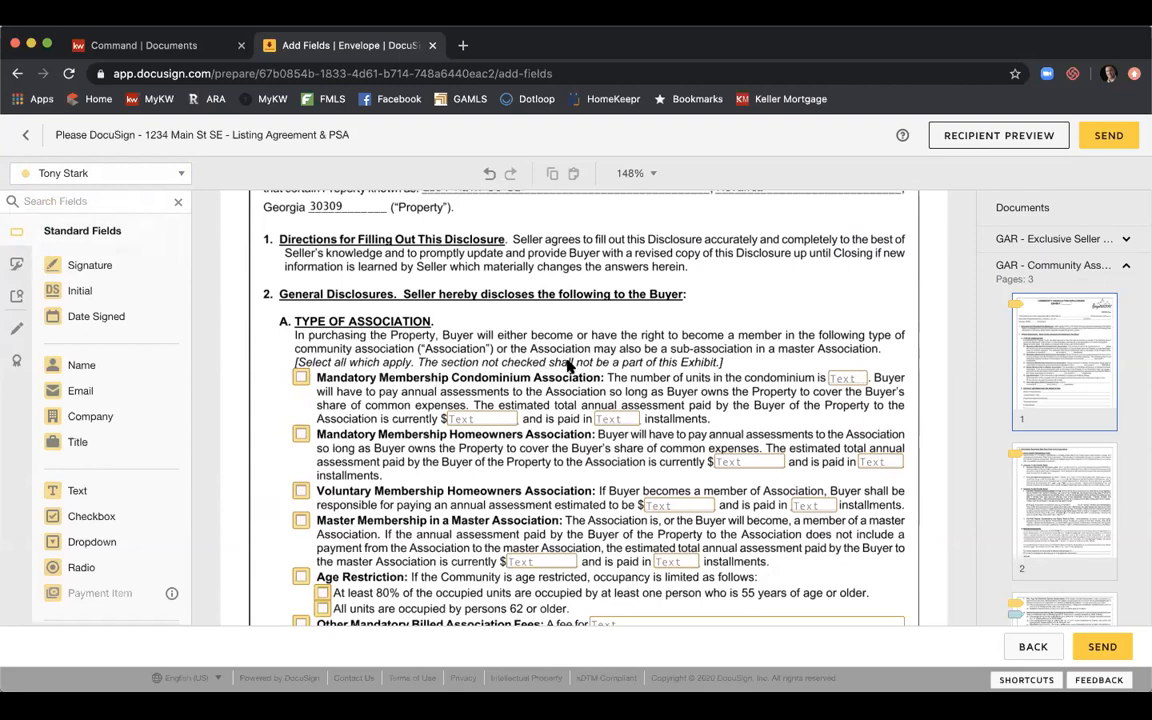
pyautogui.scroll(-2, 567, 367)
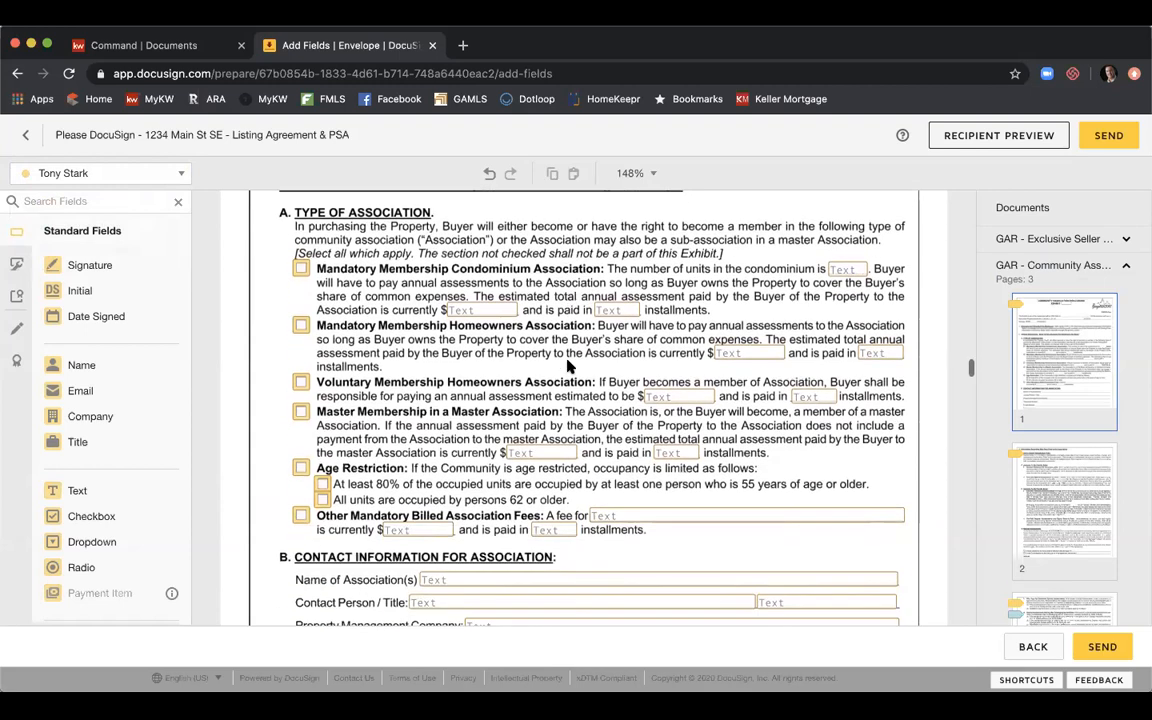
pyautogui.scroll(-2, 567, 367)
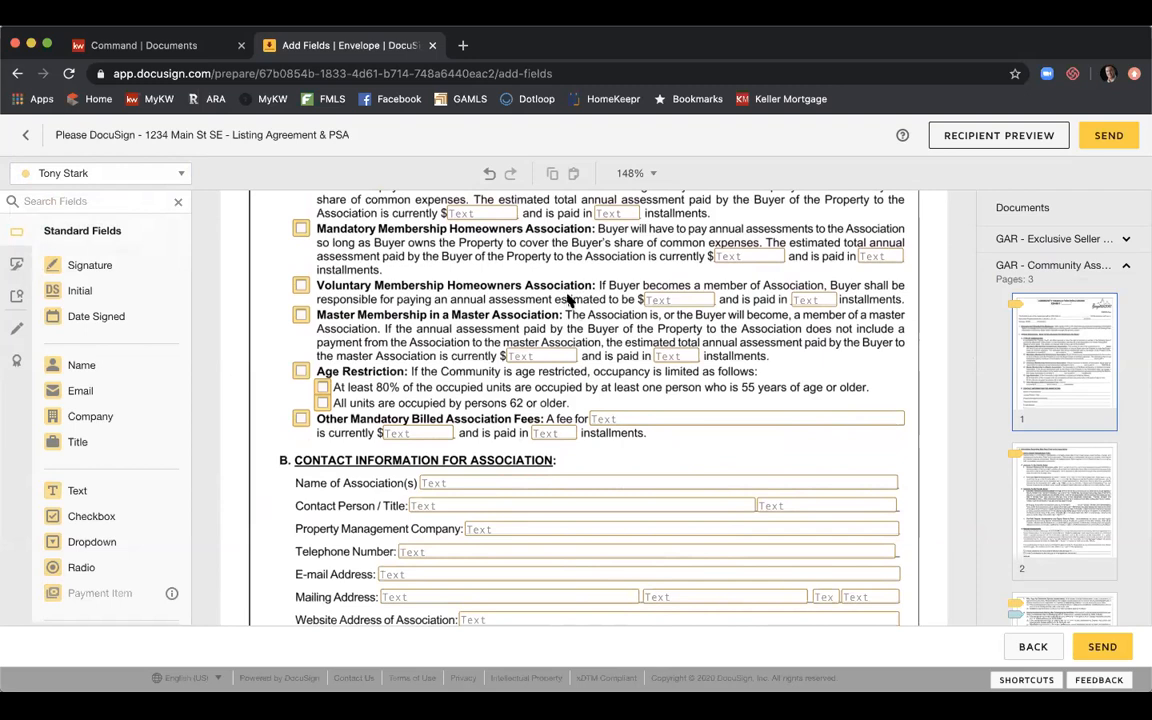
pyautogui.scroll(-2, 491, 313)
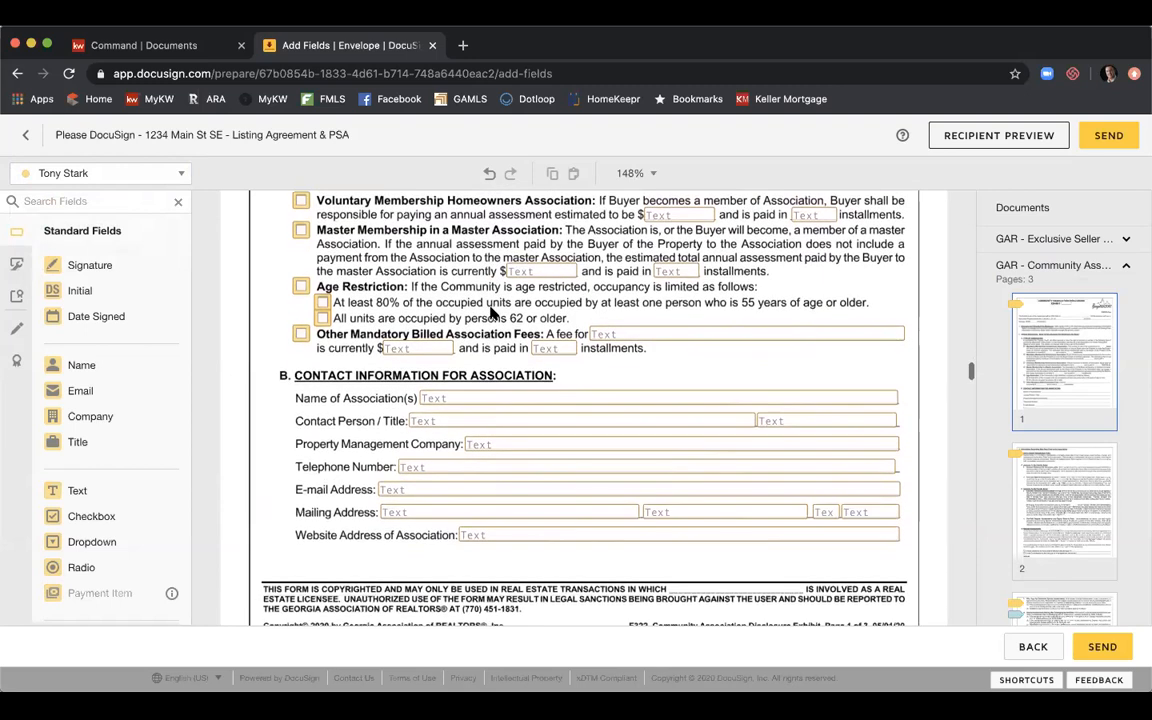
pyautogui.scroll(-5, 449, 410)
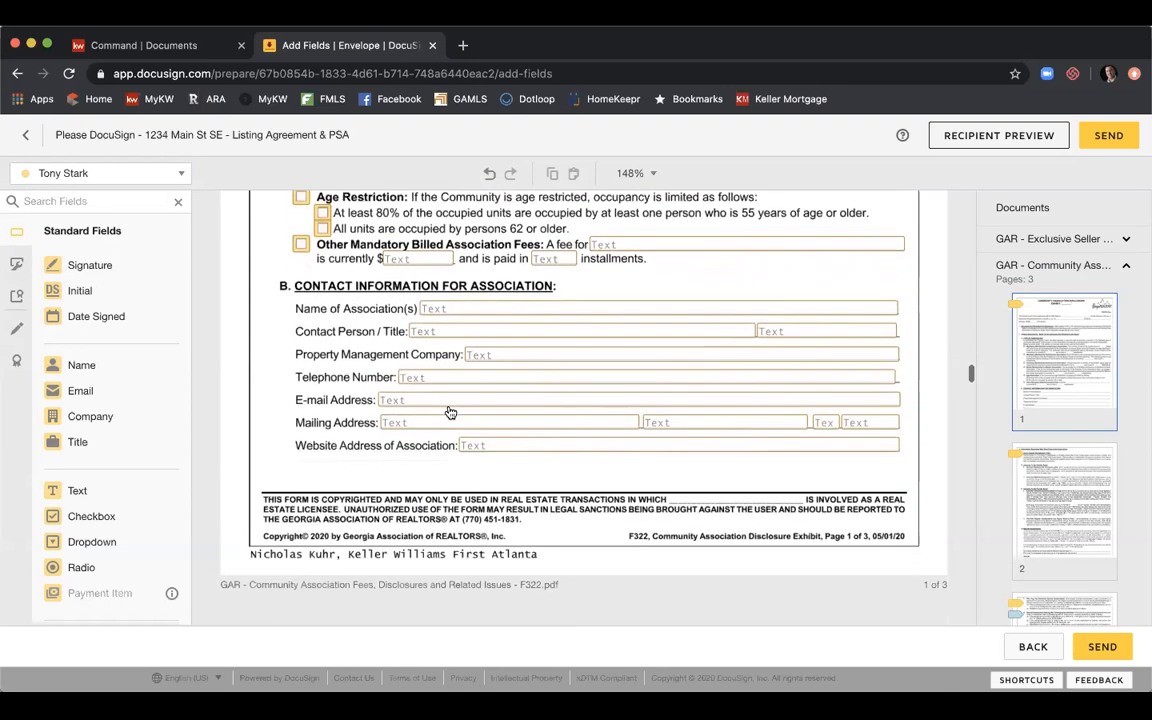
pyautogui.scroll(-1, 449, 410)
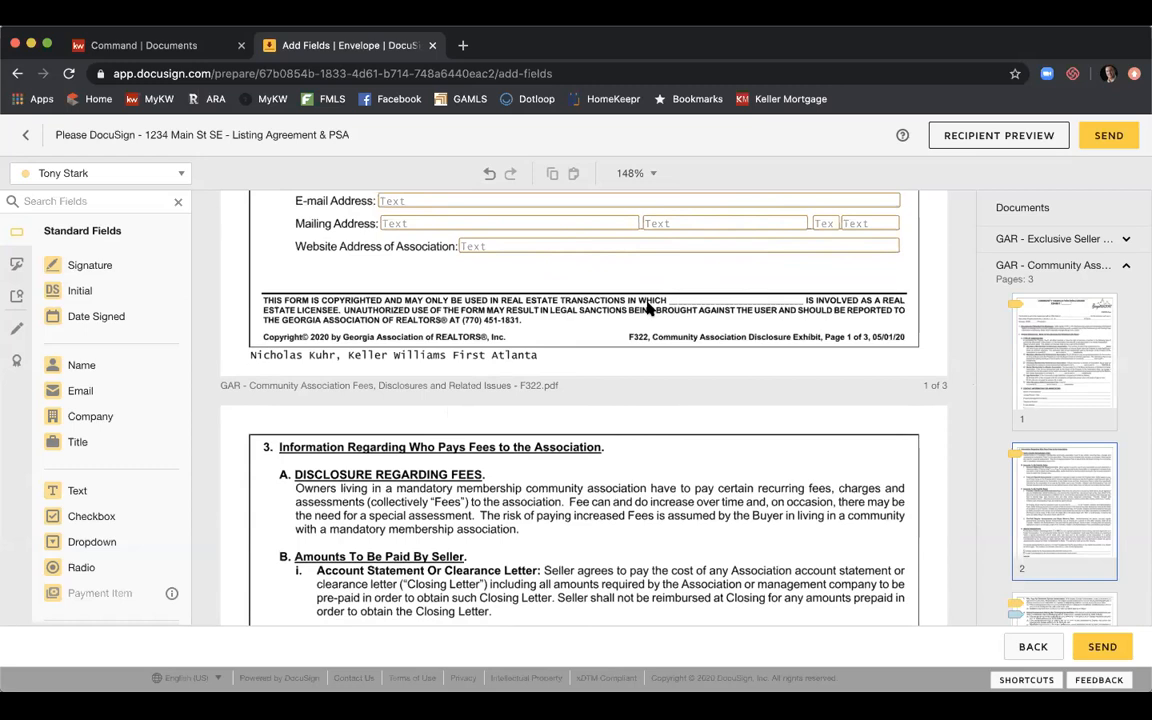
pyautogui.moveTo(103, 367); pyautogui.dragTo(706, 298)
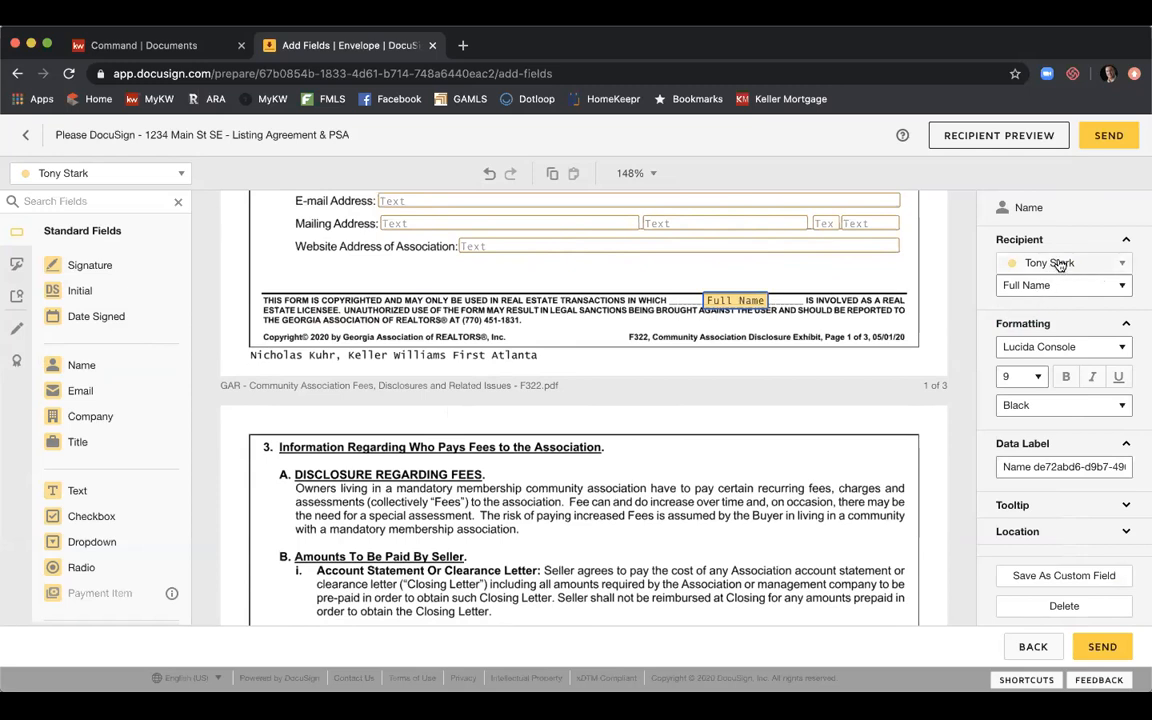
pyautogui.click(1126, 264)
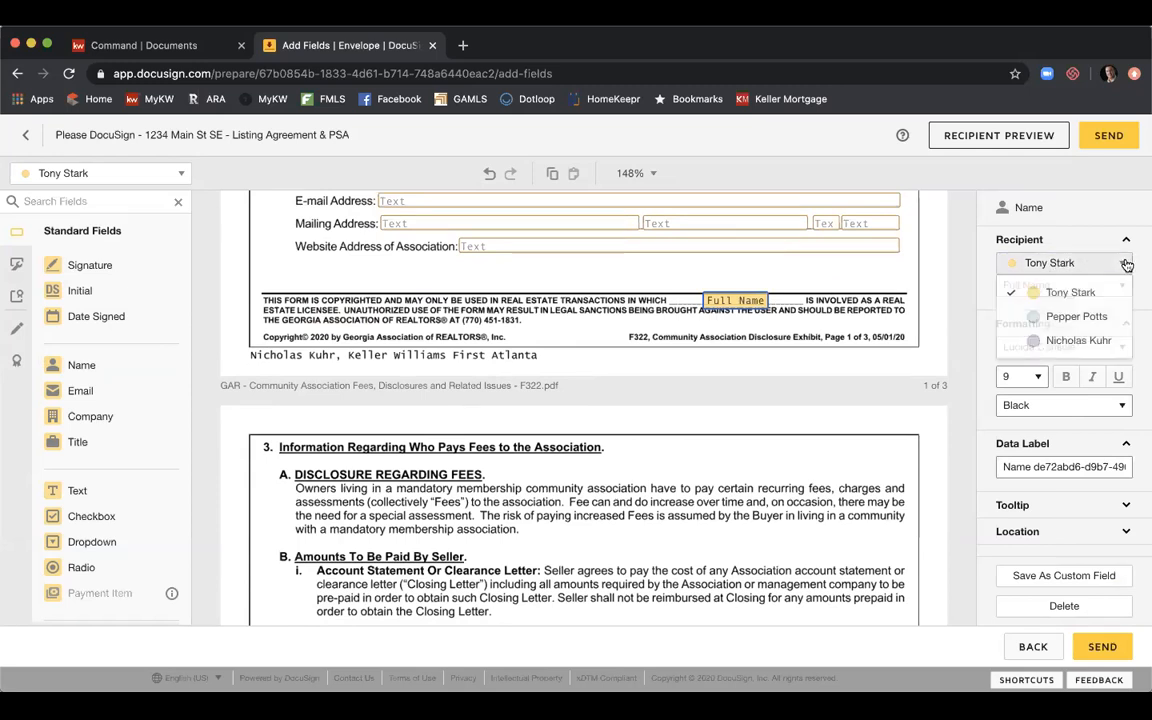
pyautogui.click(1080, 341)
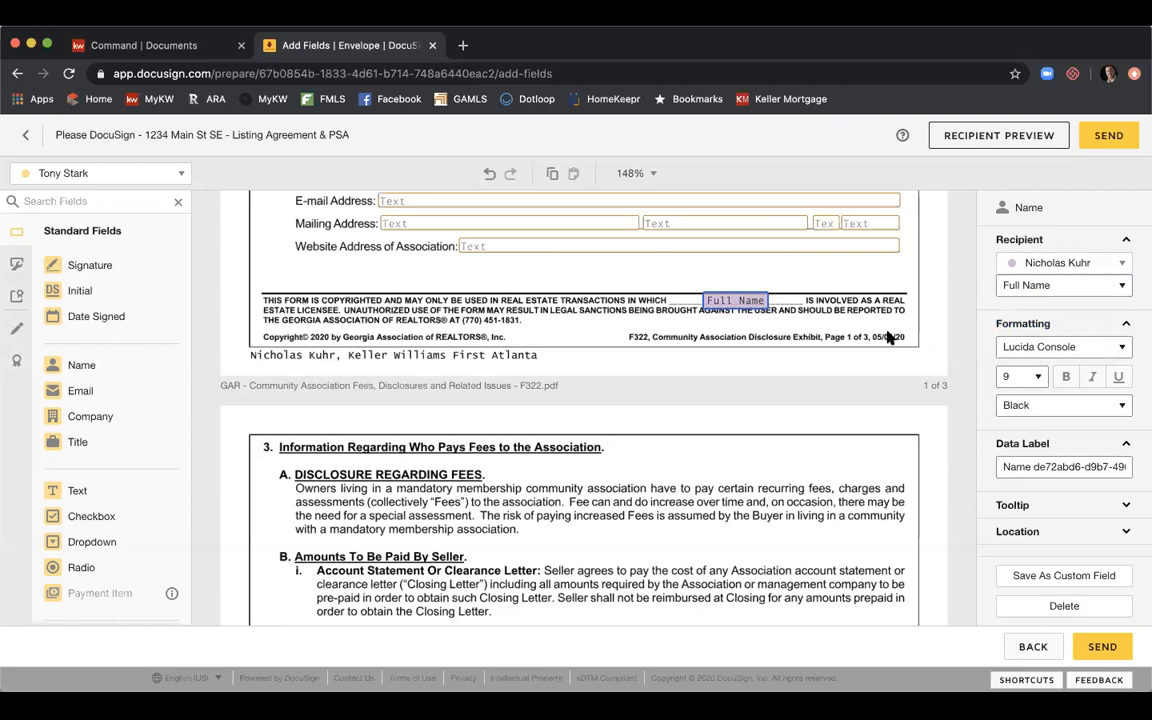
pyautogui.click(889, 338)
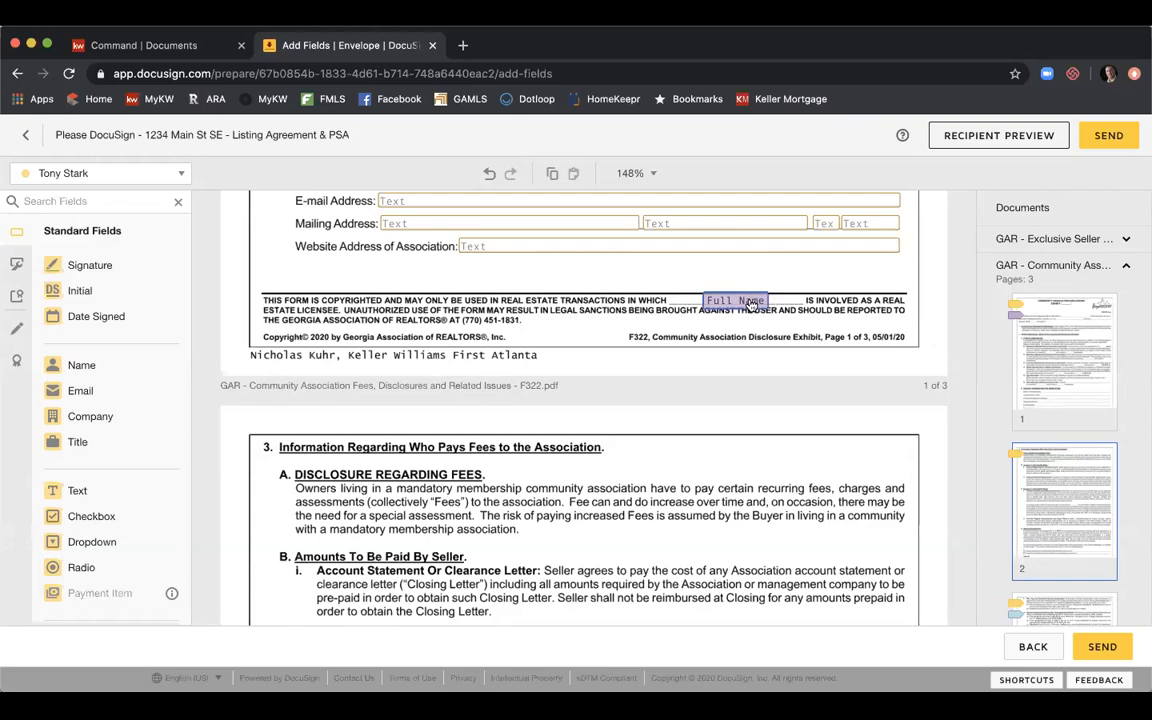
pyautogui.click(735, 300)
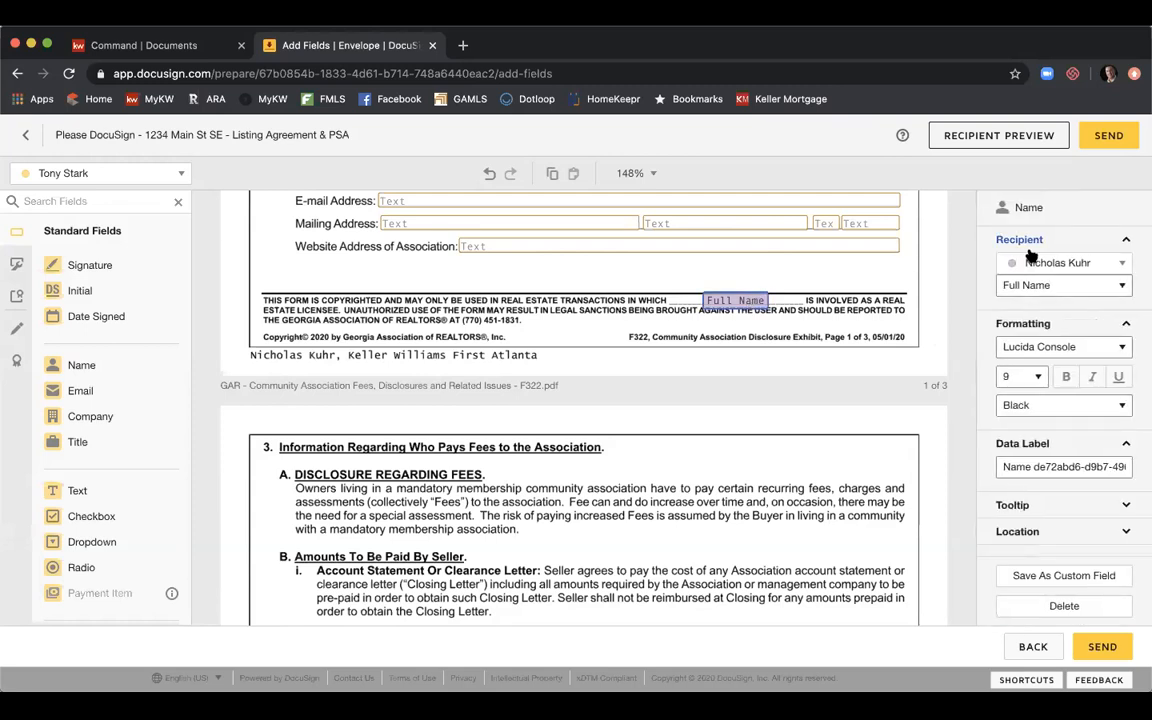
pyautogui.click(1124, 264)
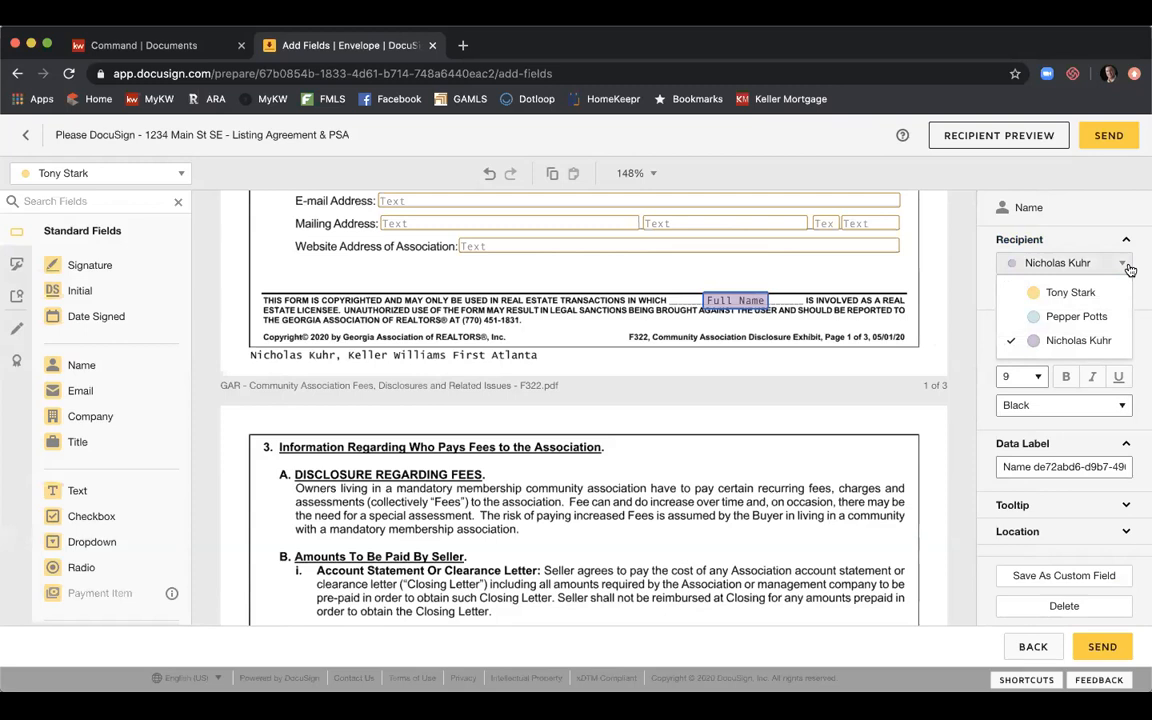
pyautogui.click(1085, 338)
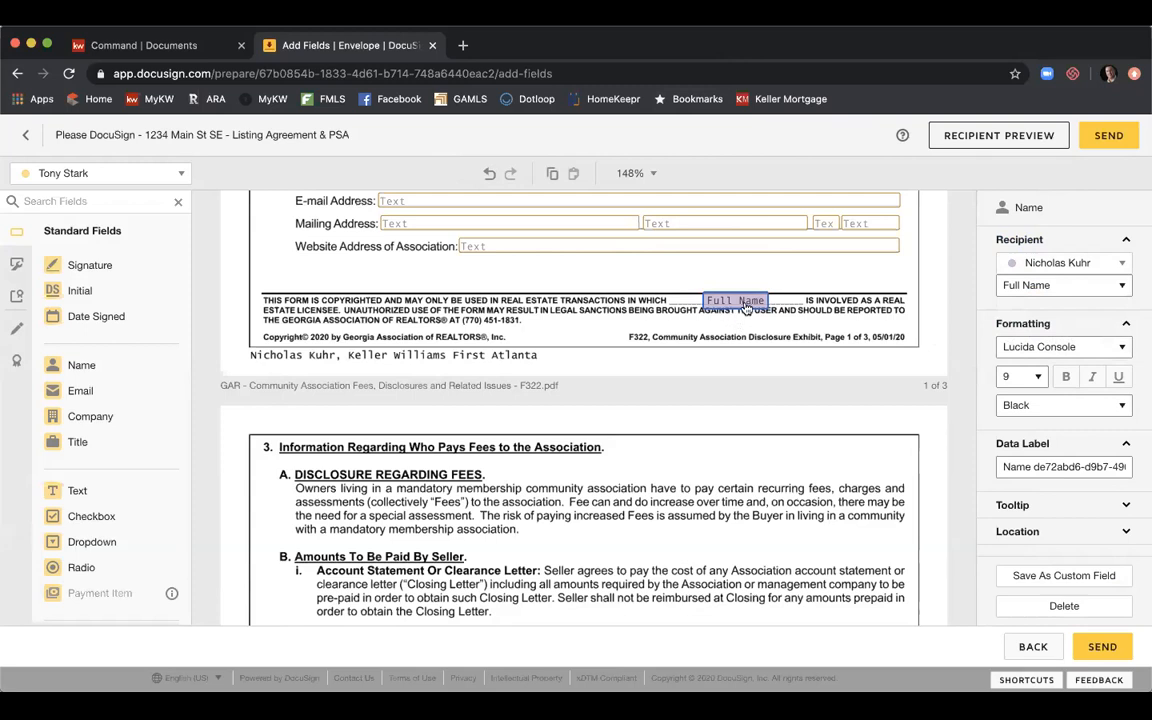
pyautogui.press('Delete')
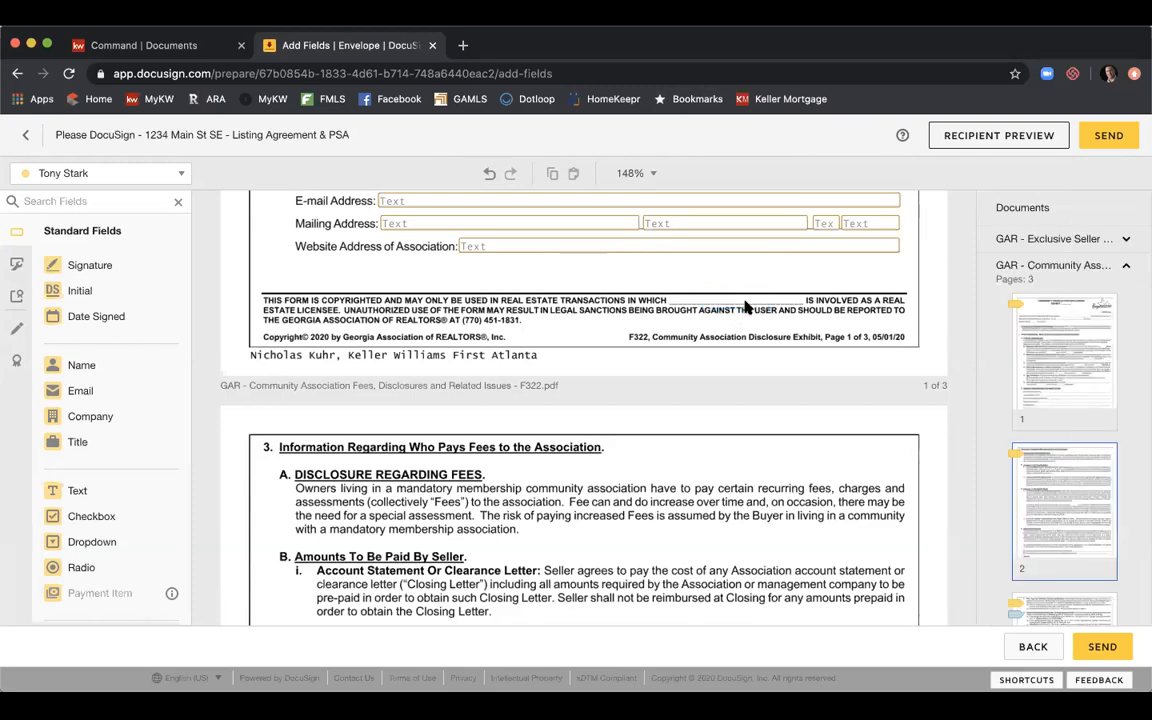
# Assign the listing agent as recipient and drop a Full Name field on page 1's footer licensee blank.
pyautogui.click(180, 173)
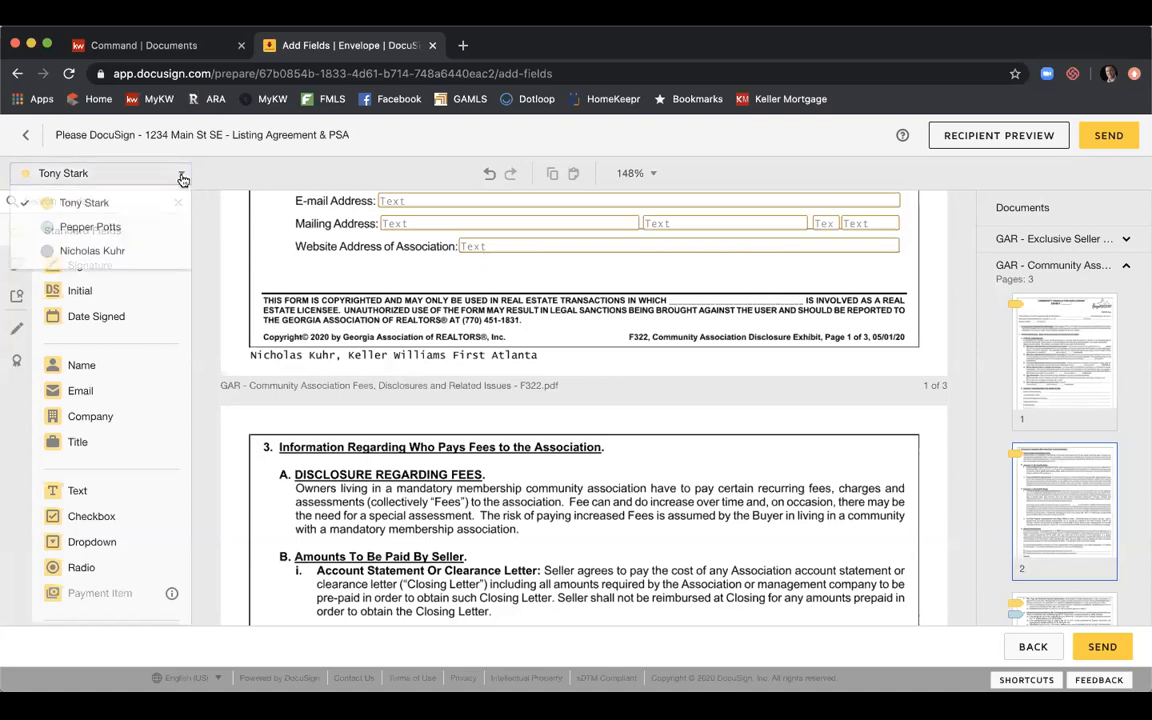
pyautogui.click(156, 251)
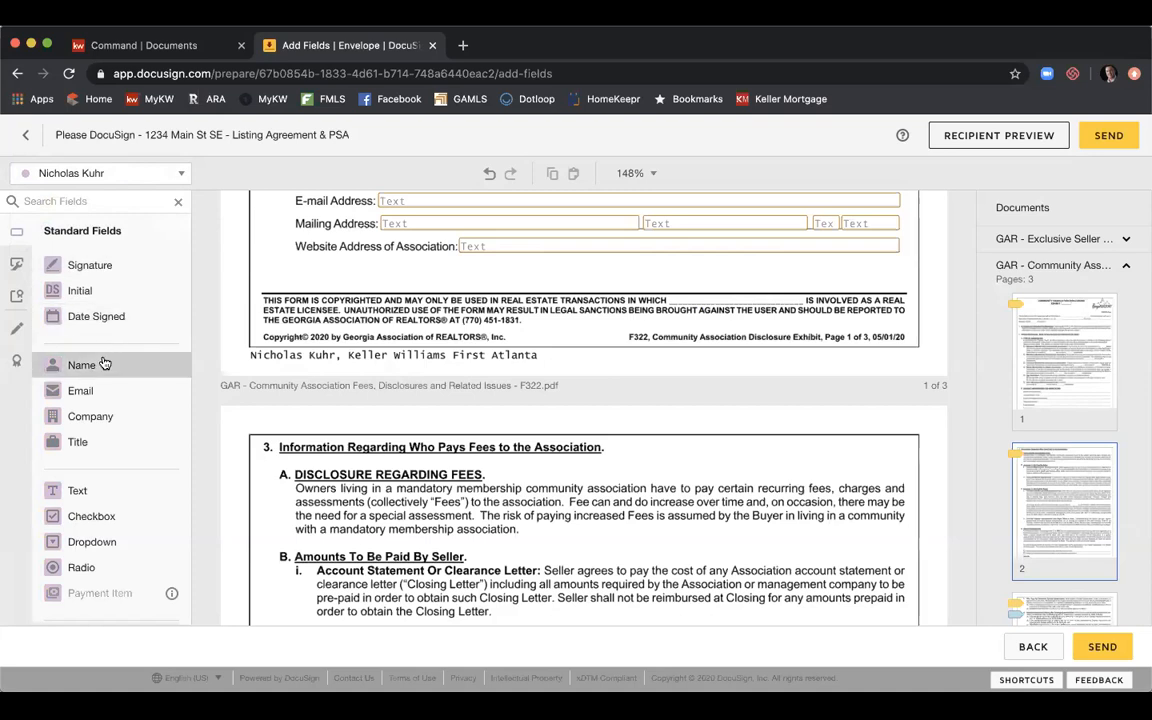
pyautogui.moveTo(104, 364); pyautogui.dragTo(704, 299)
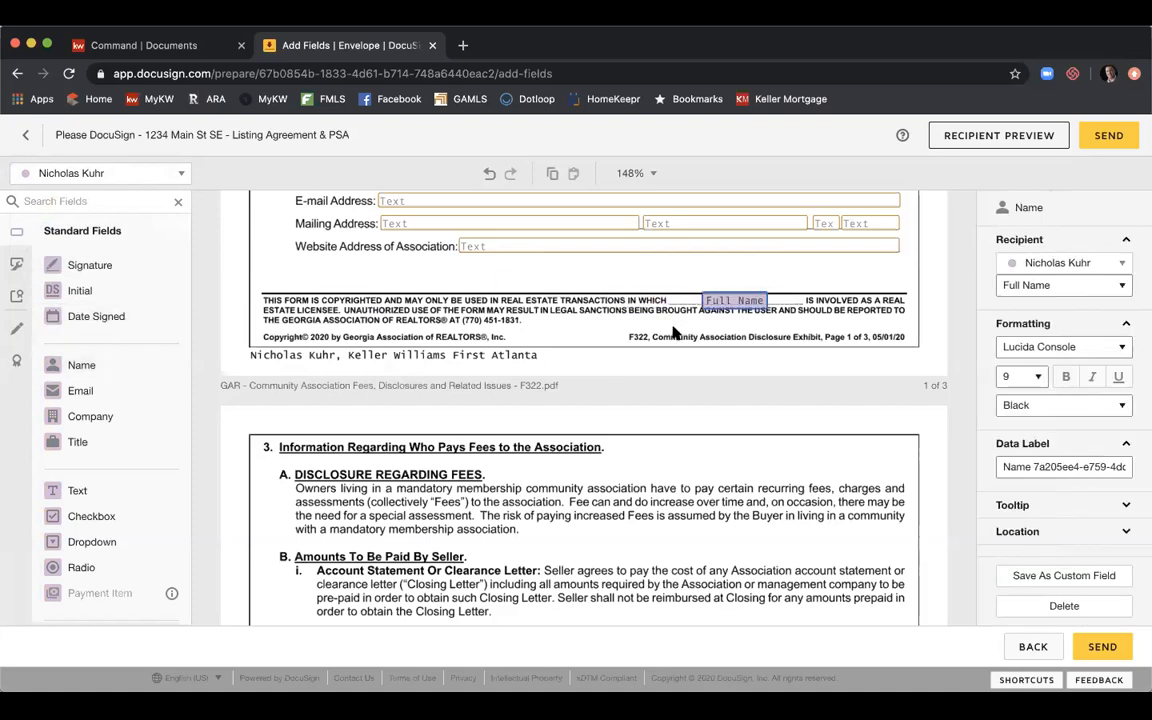
pyautogui.click(675, 335)
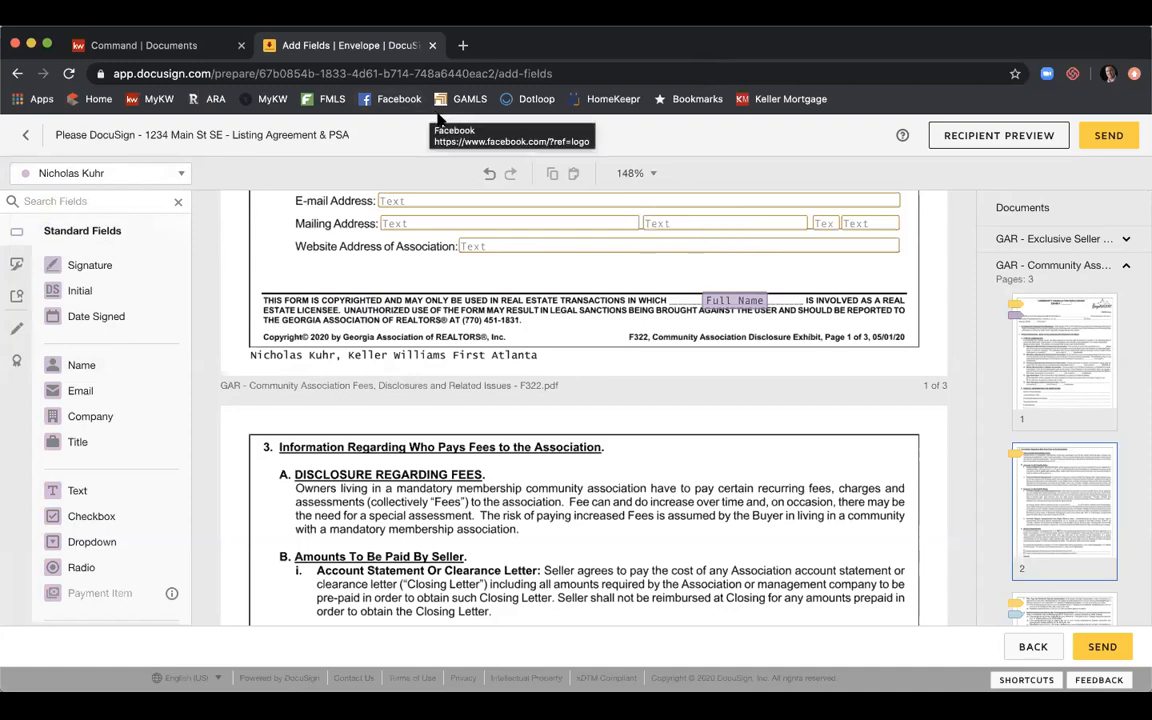
# Scroll past the Wire Fraud notice to section 11 Time Limit of Offer and the Seller(s) Initials line.
pyautogui.scroll(-10, 432, 338)
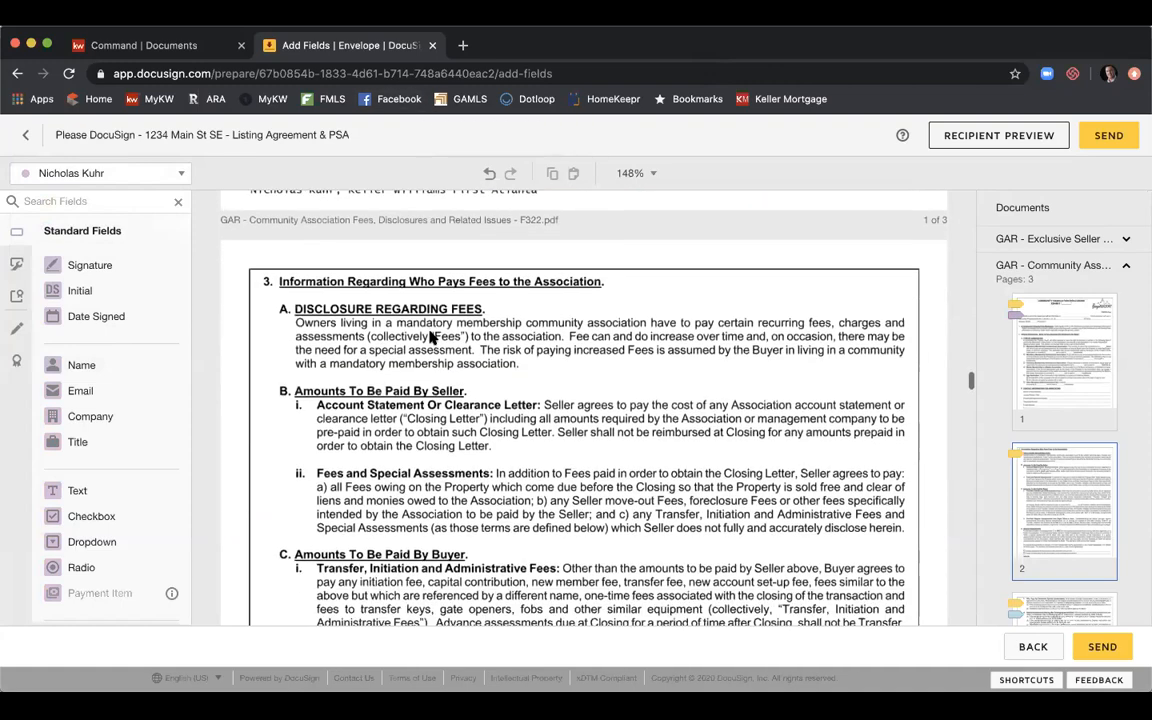
pyautogui.scroll(-1, 432, 338)
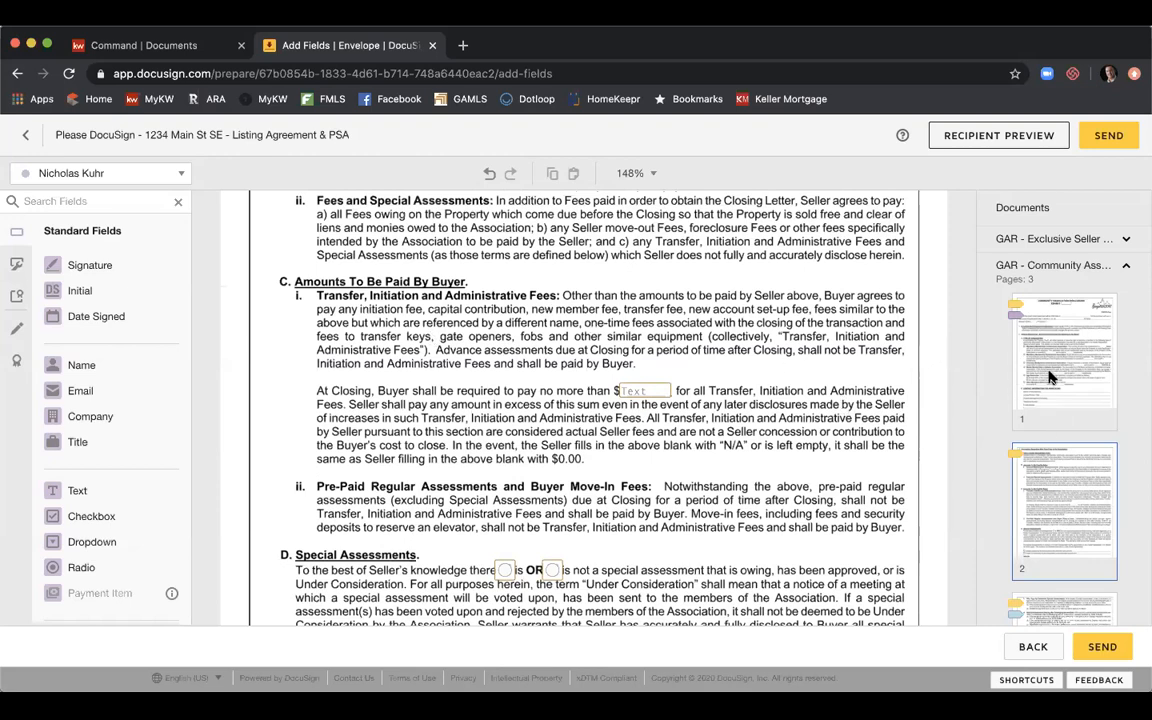
pyautogui.scroll(-10, 806, 354)
pyautogui.scroll(-15, 806, 354)
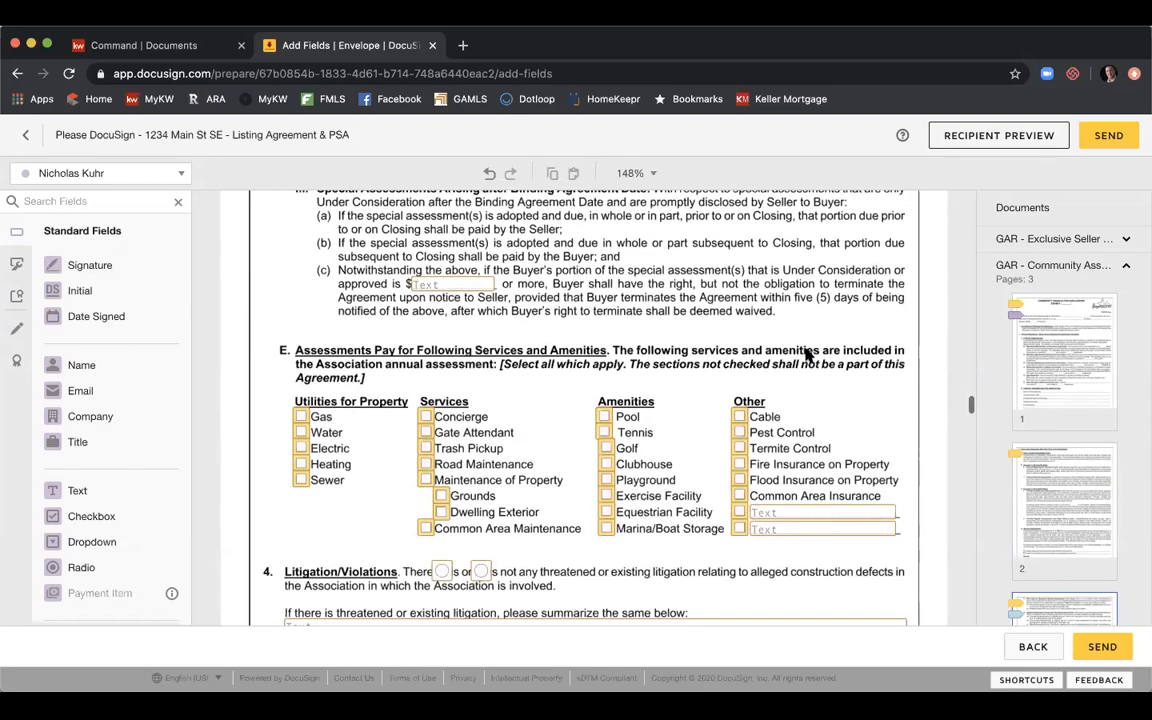
pyautogui.scroll(-10, 806, 354)
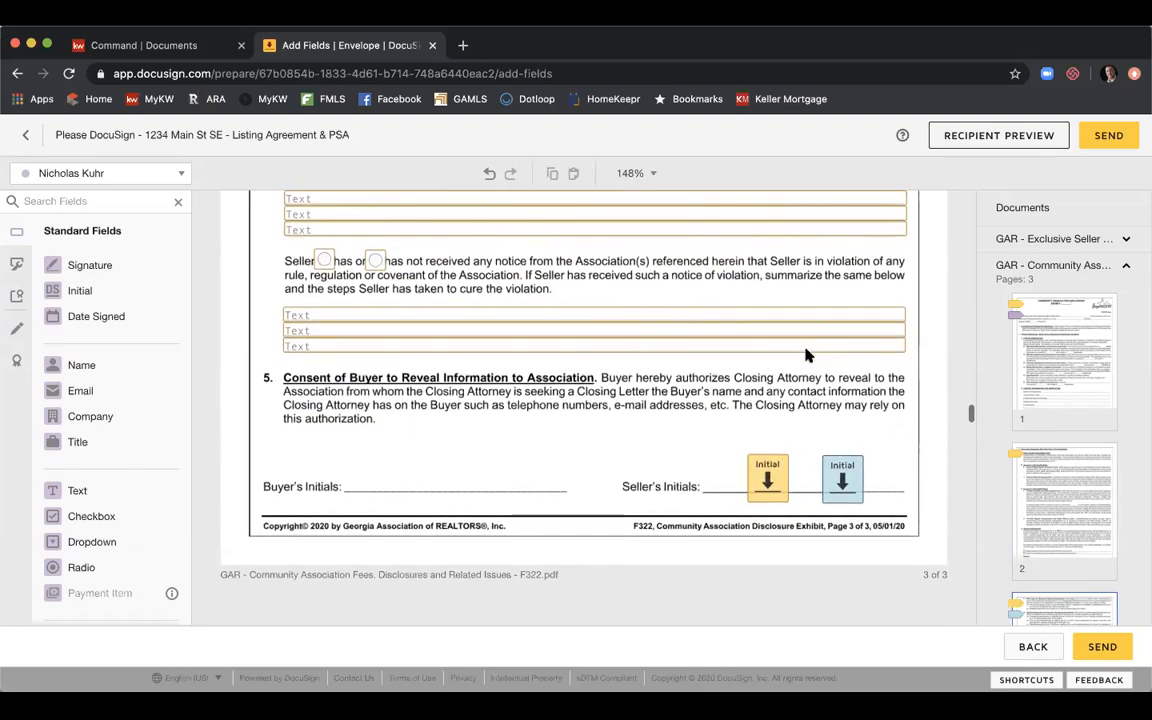
pyautogui.scroll(-2, 806, 354)
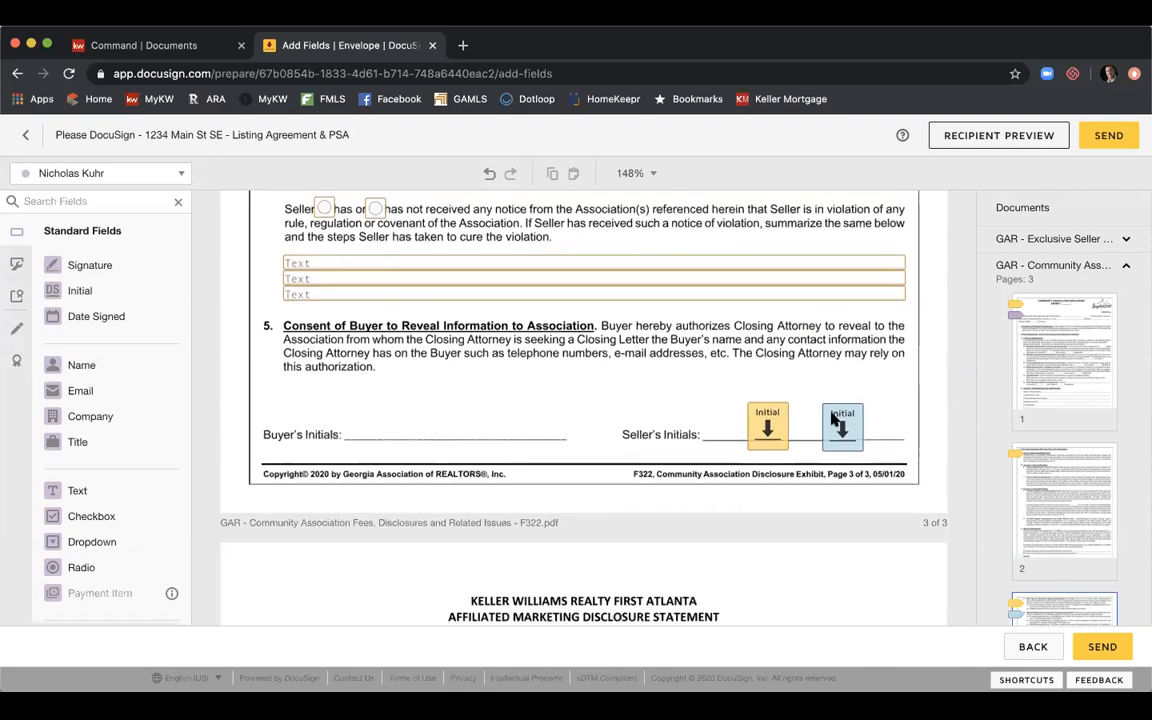
pyautogui.scroll(-5, 727, 370)
pyautogui.scroll(-9, 727, 370)
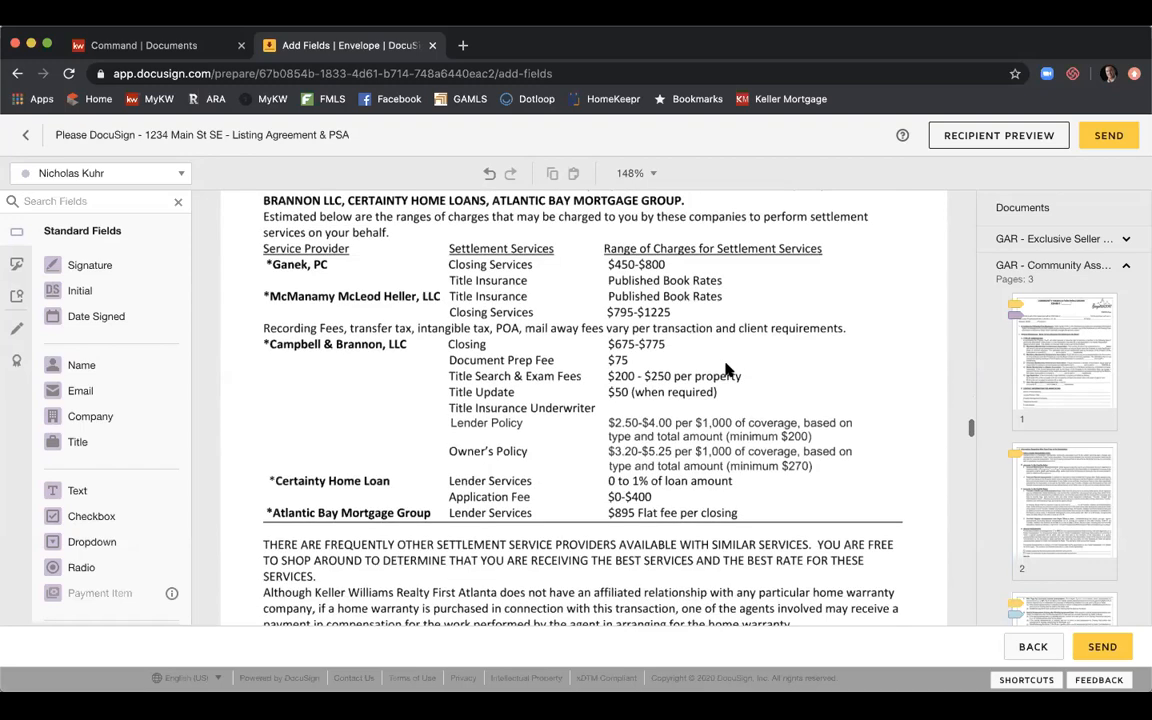
pyautogui.scroll(-7, 727, 370)
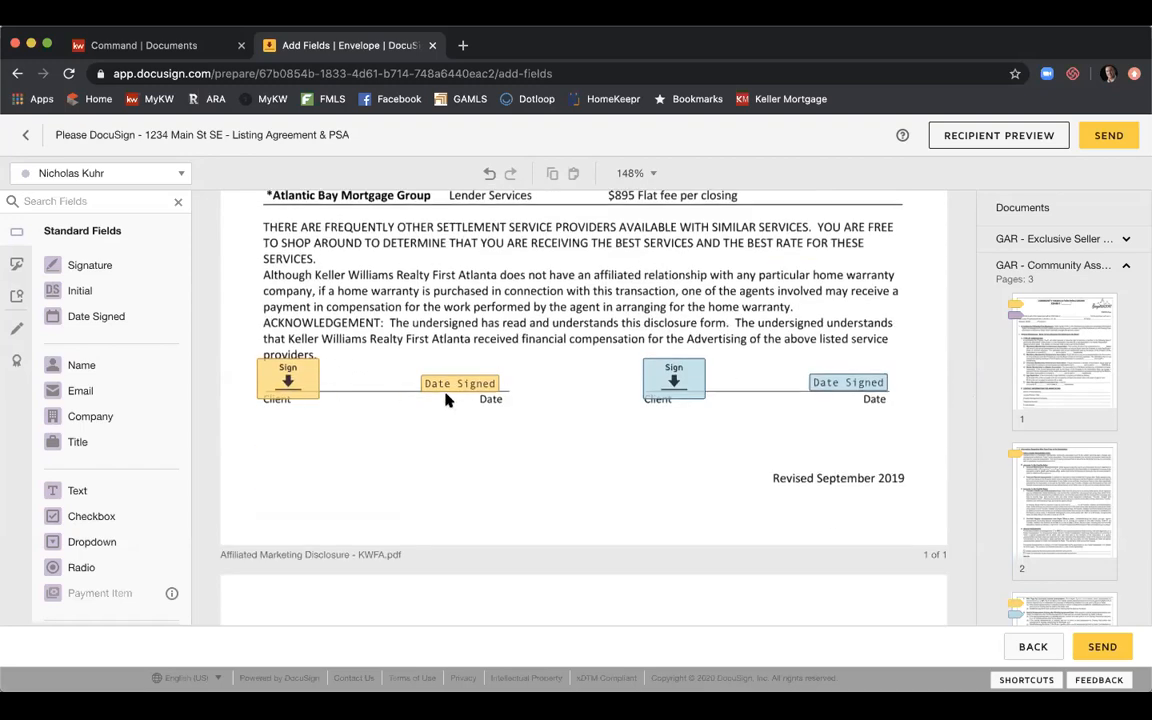
pyautogui.scroll(-11, 770, 339)
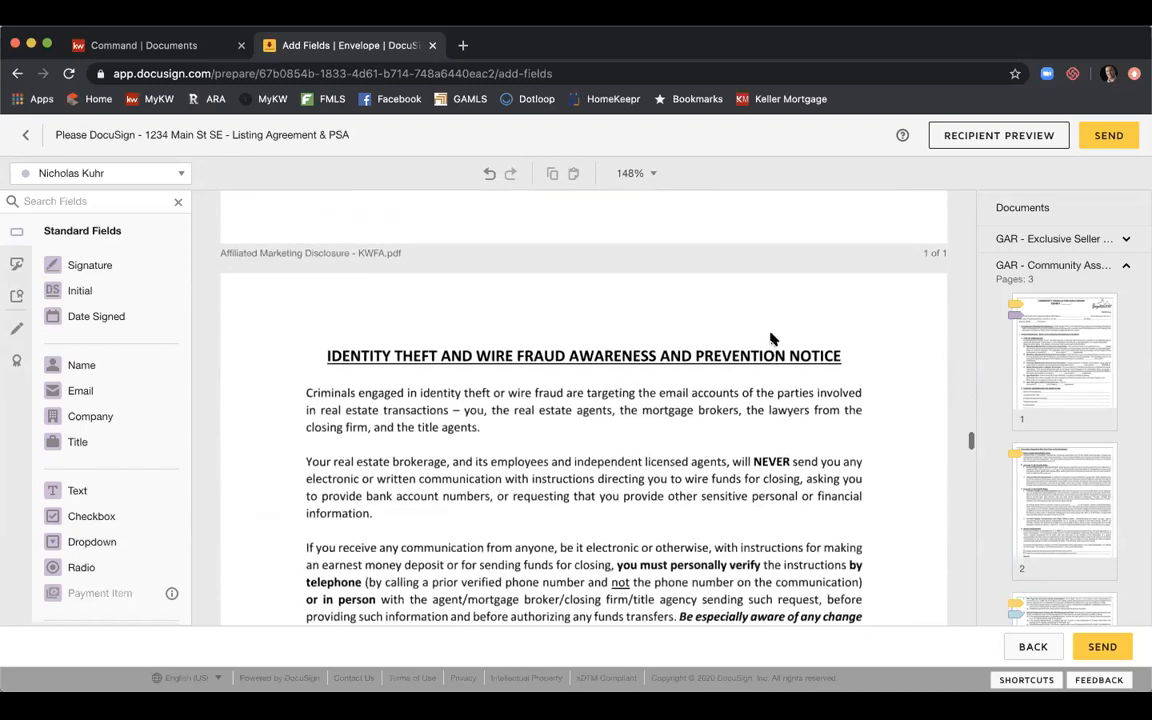
pyautogui.scroll(-9, 770, 339)
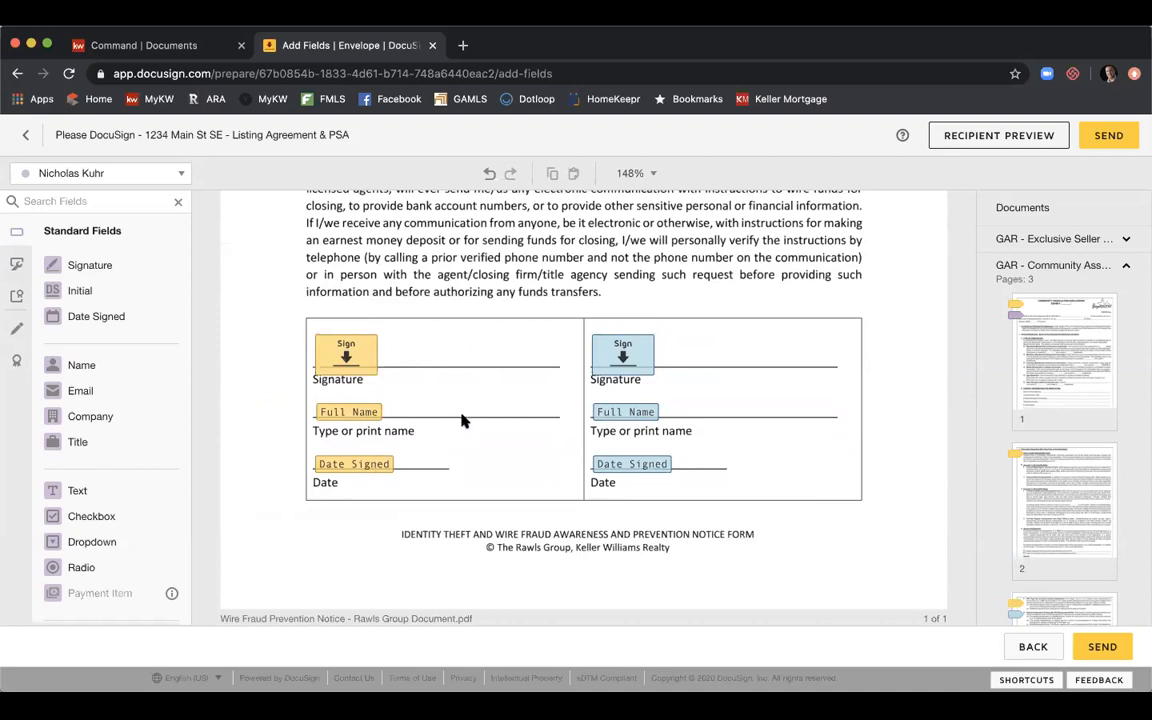
pyautogui.scroll(-5, 507, 341)
pyautogui.scroll(-5, 507, 341)
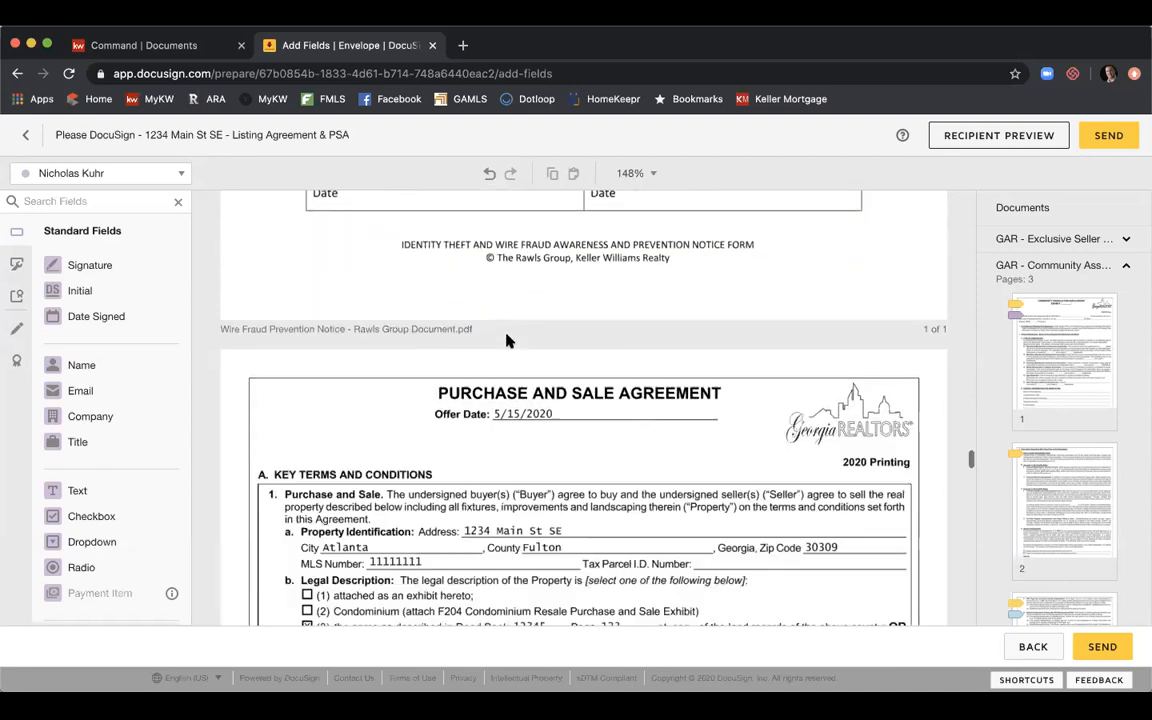
pyautogui.scroll(2, 507, 341)
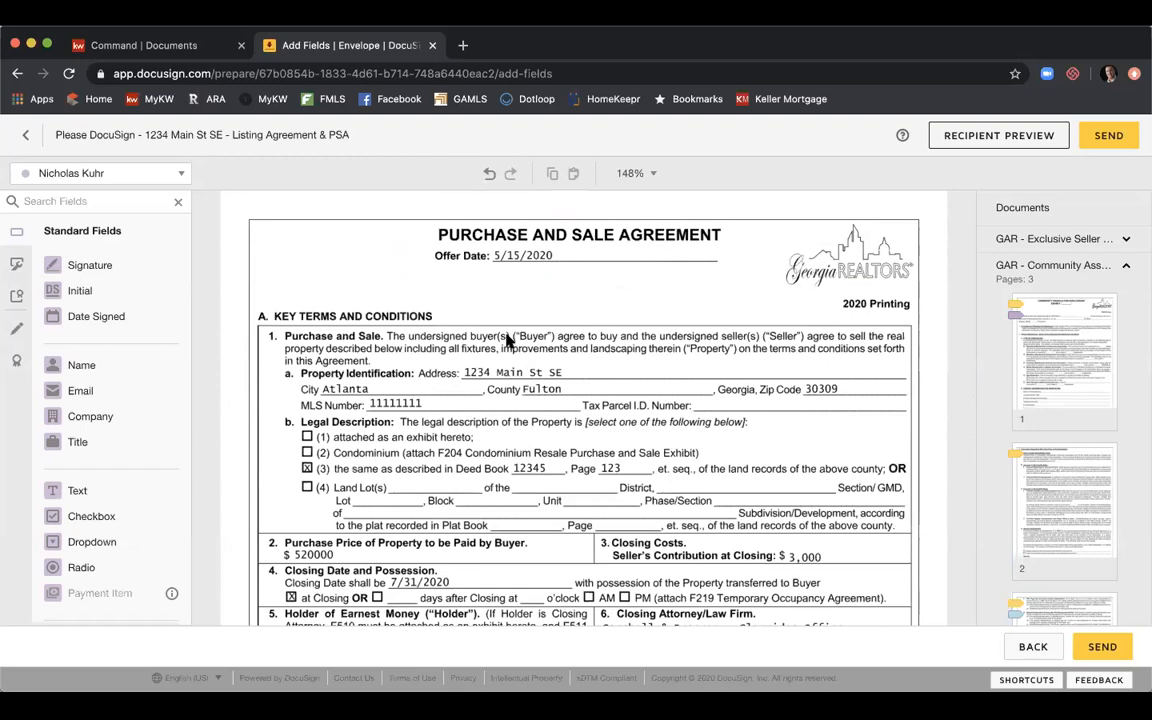
pyautogui.scroll(-8, 507, 341)
pyautogui.scroll(-7, 507, 341)
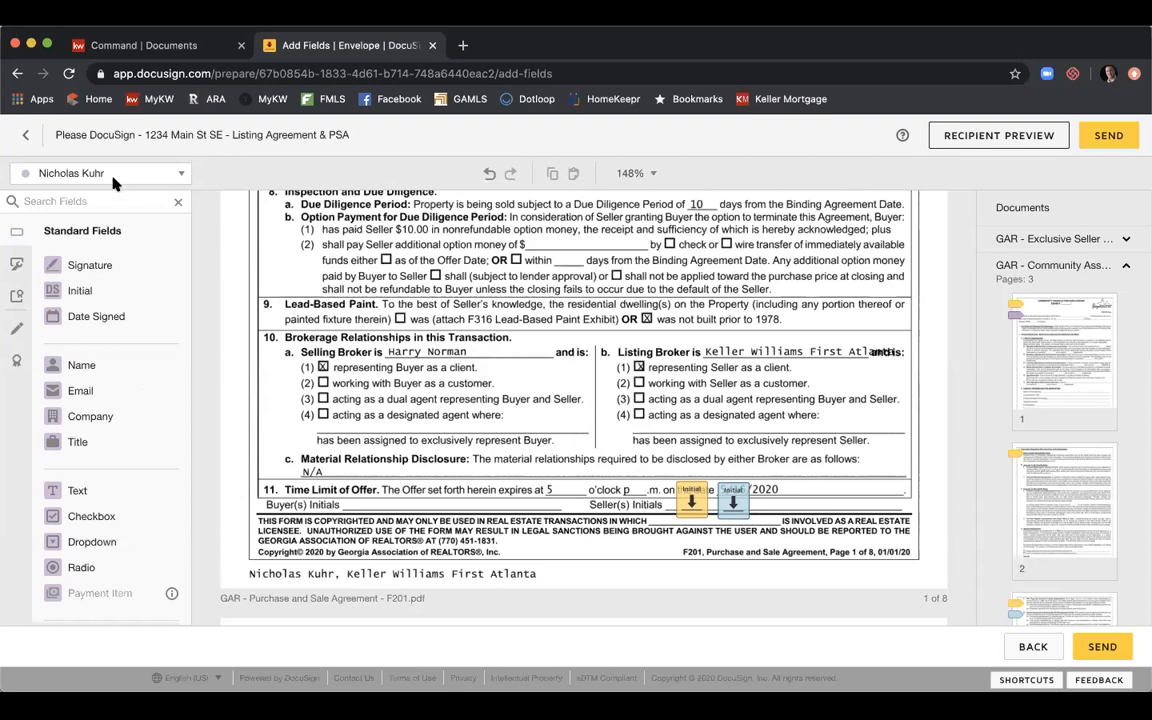
# Place a Full Name field beneath the Seller(s) Initials line, then scroll on to page 2.
pyautogui.moveTo(95, 365); pyautogui.dragTo(674, 520)
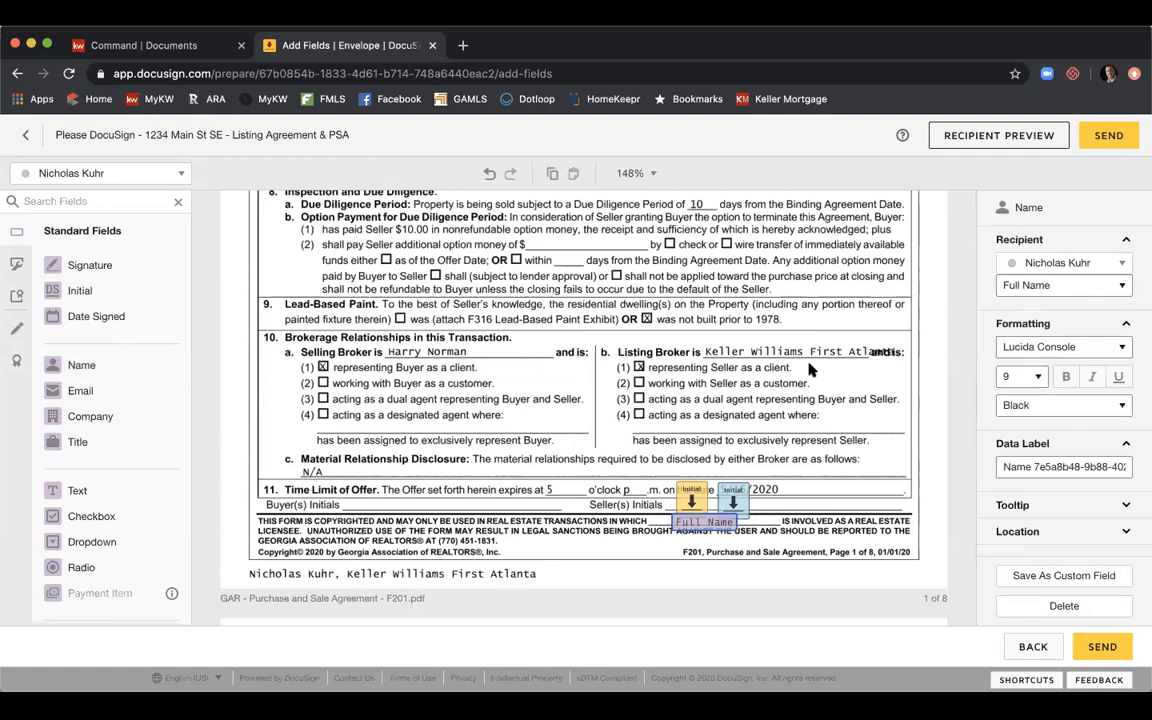
pyautogui.click(811, 370)
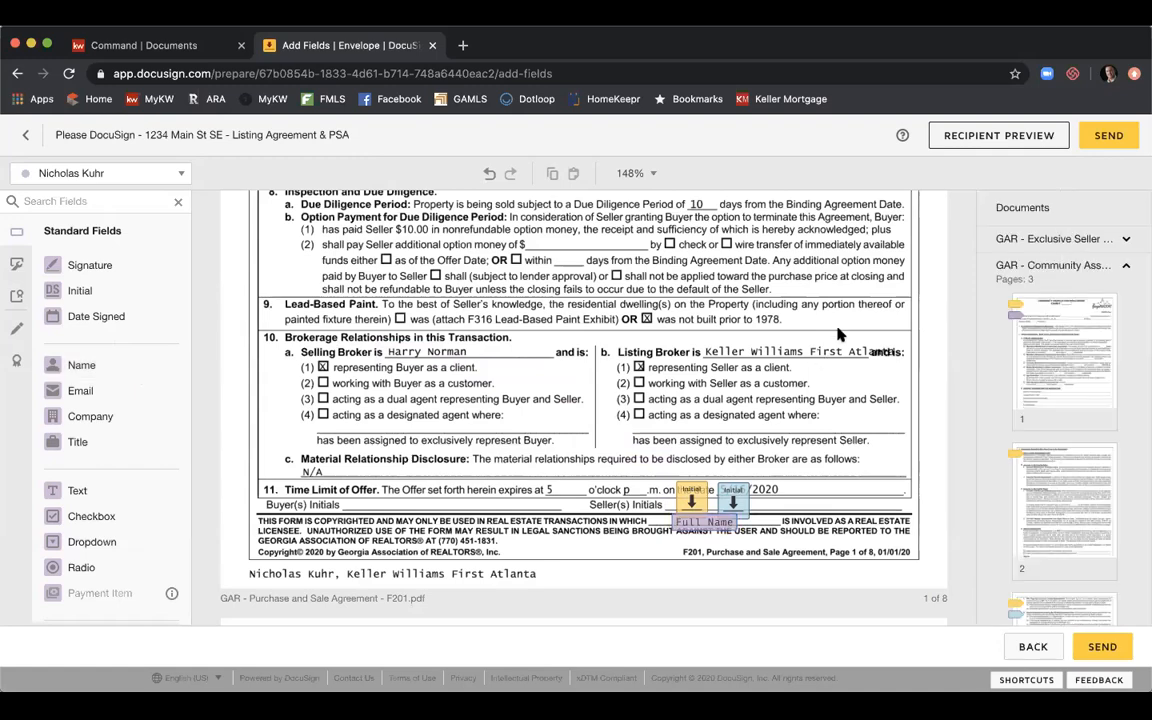
pyautogui.scroll(-10, 836, 334)
pyautogui.scroll(-8, 838, 334)
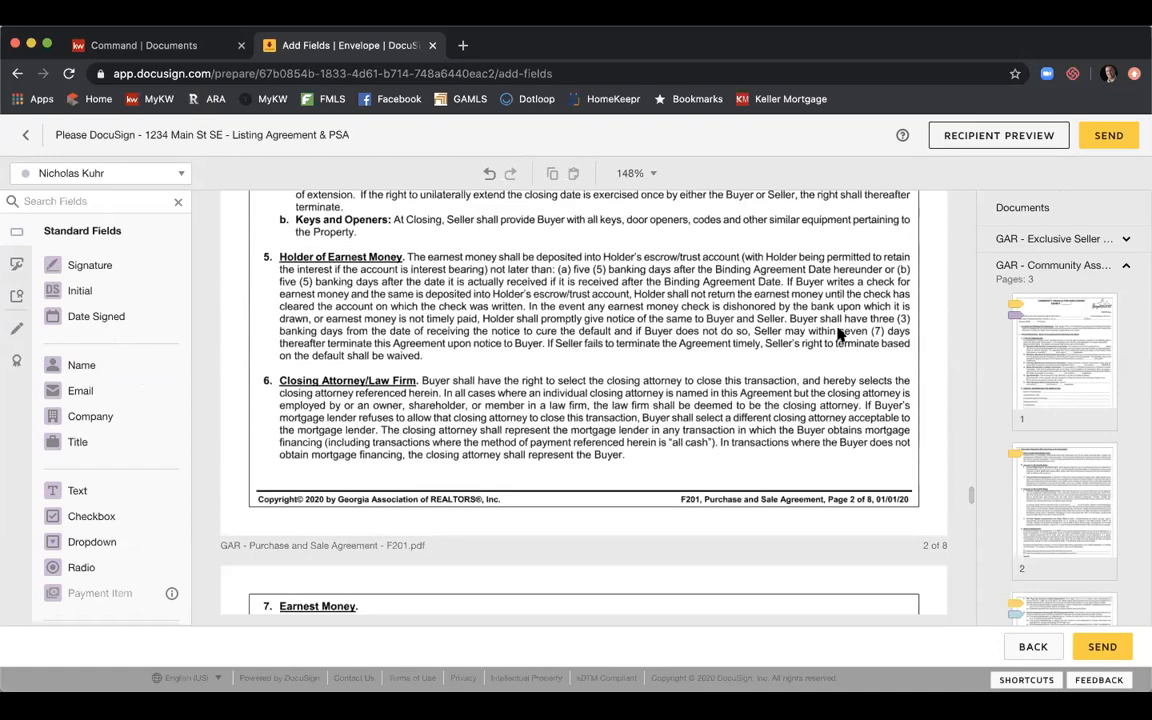
# Switch the Documents panel to GAR - Purchase and Sale and scroll to page 8's Seller Acceptance section.
pyautogui.click(1040, 267)
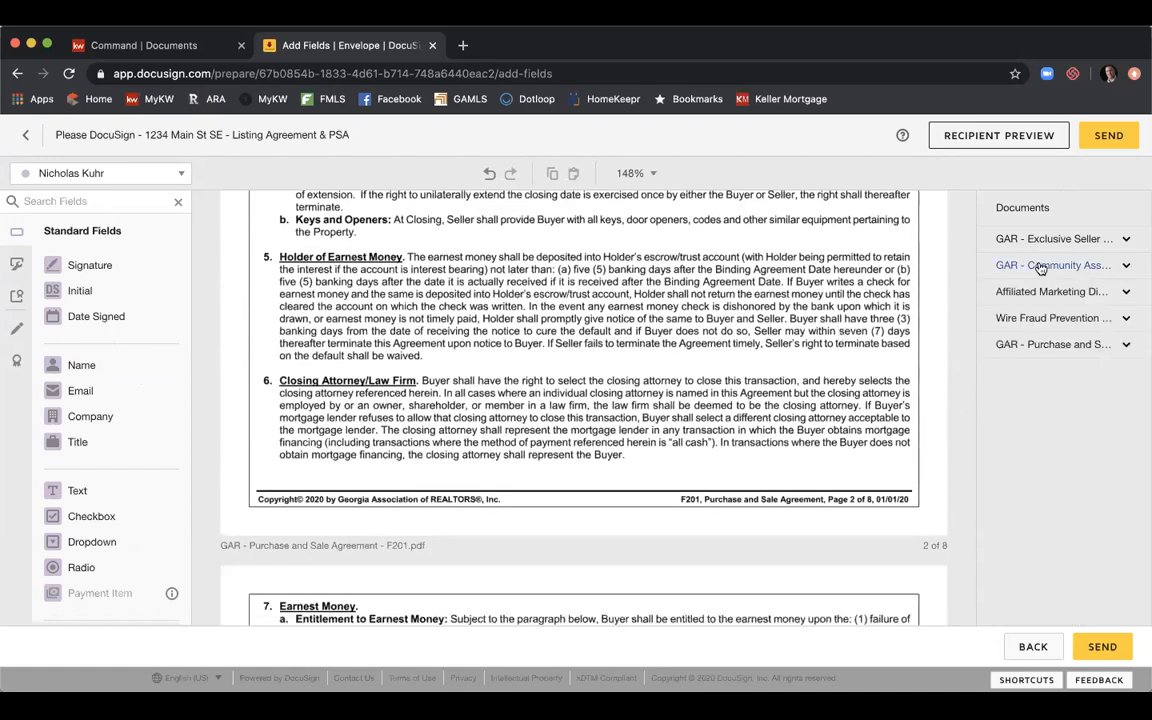
pyautogui.click(1037, 348)
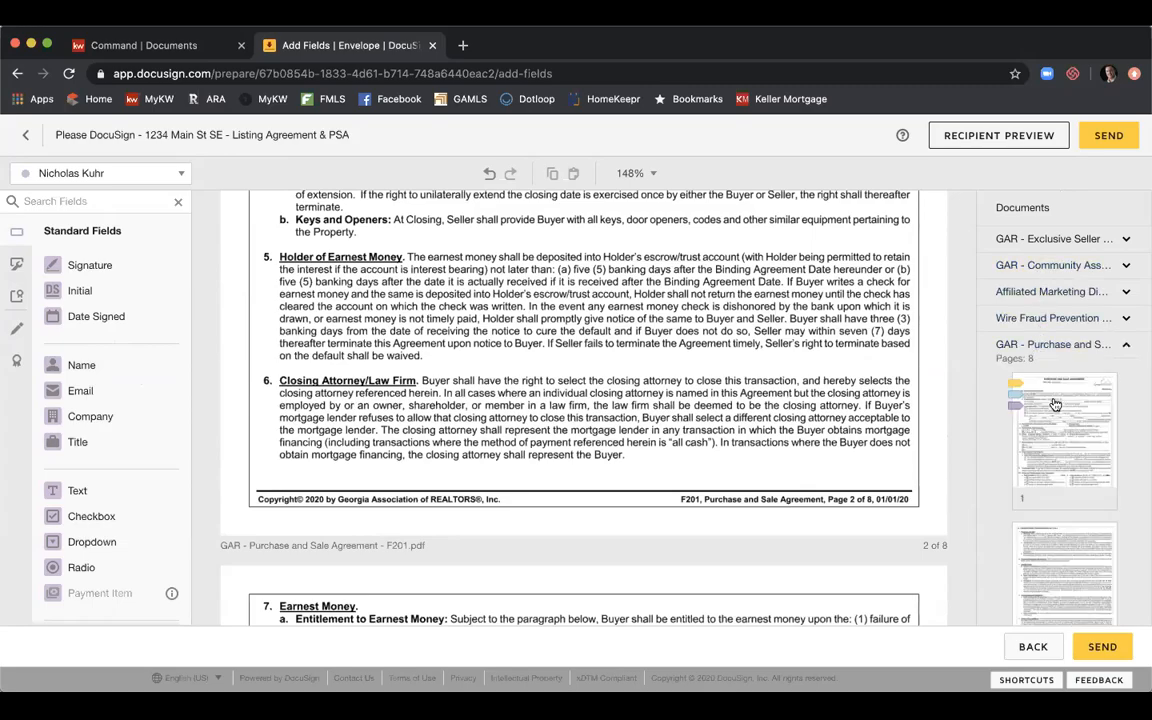
pyautogui.scroll(-10, 752, 344)
pyautogui.scroll(-10, 752, 344)
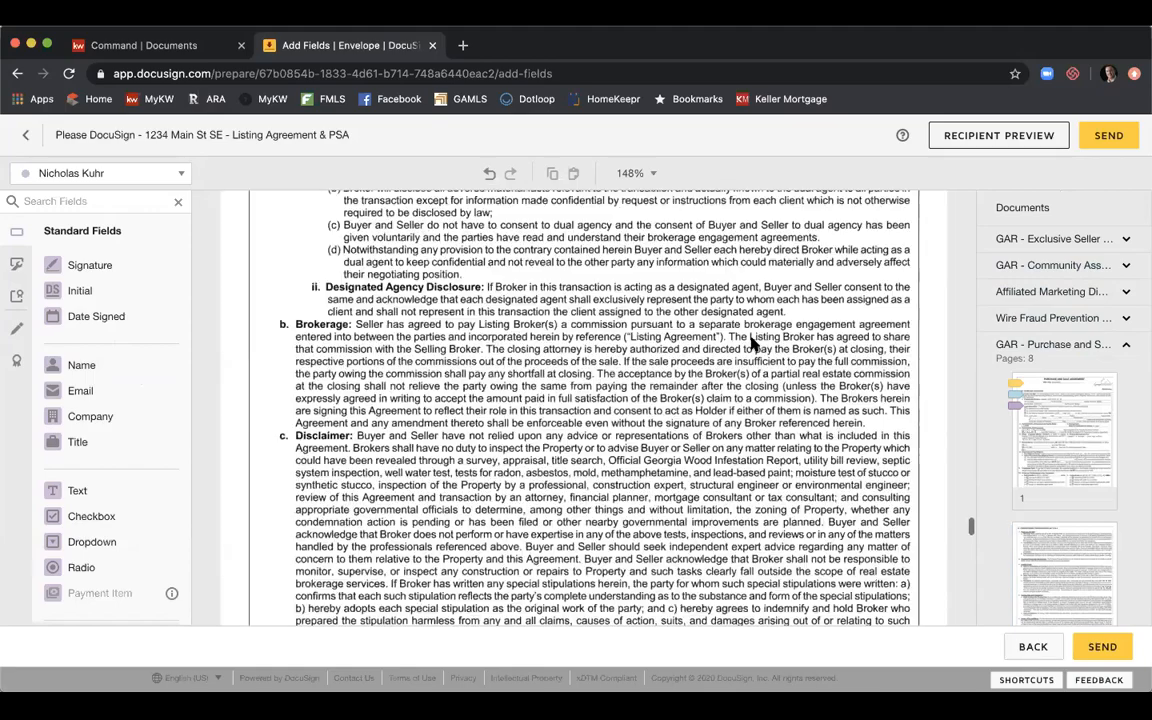
pyautogui.scroll(-5, 752, 344)
pyautogui.scroll(-8, 752, 344)
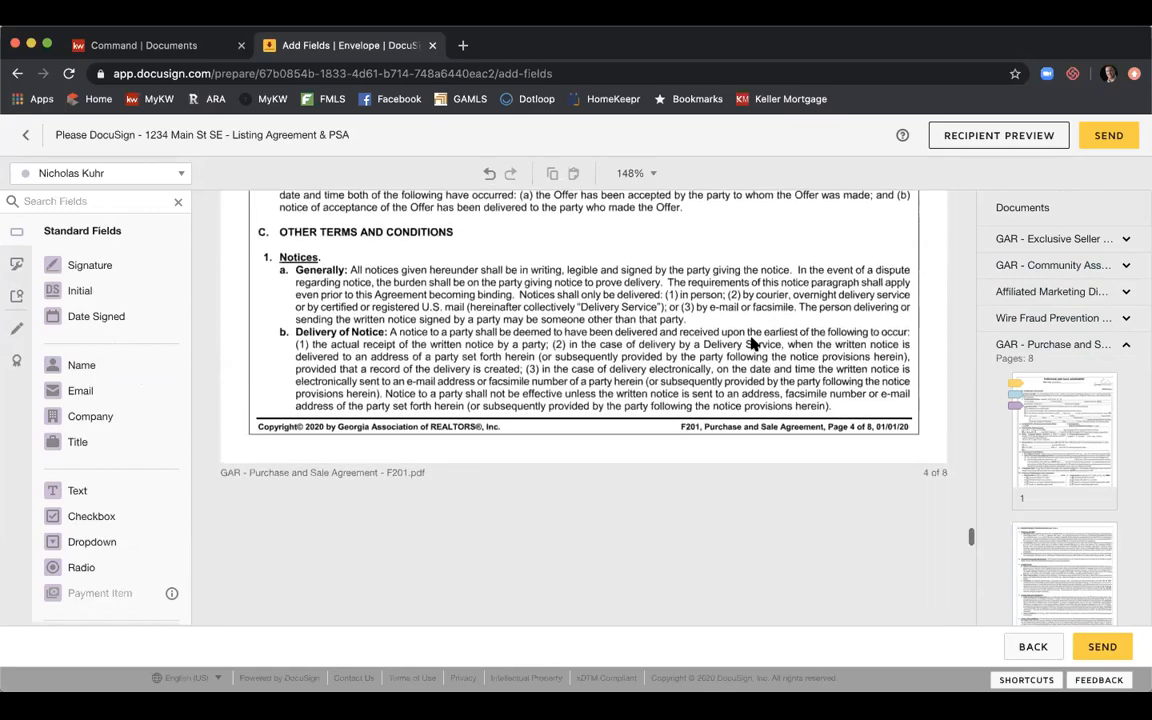
pyautogui.scroll(-8, 752, 344)
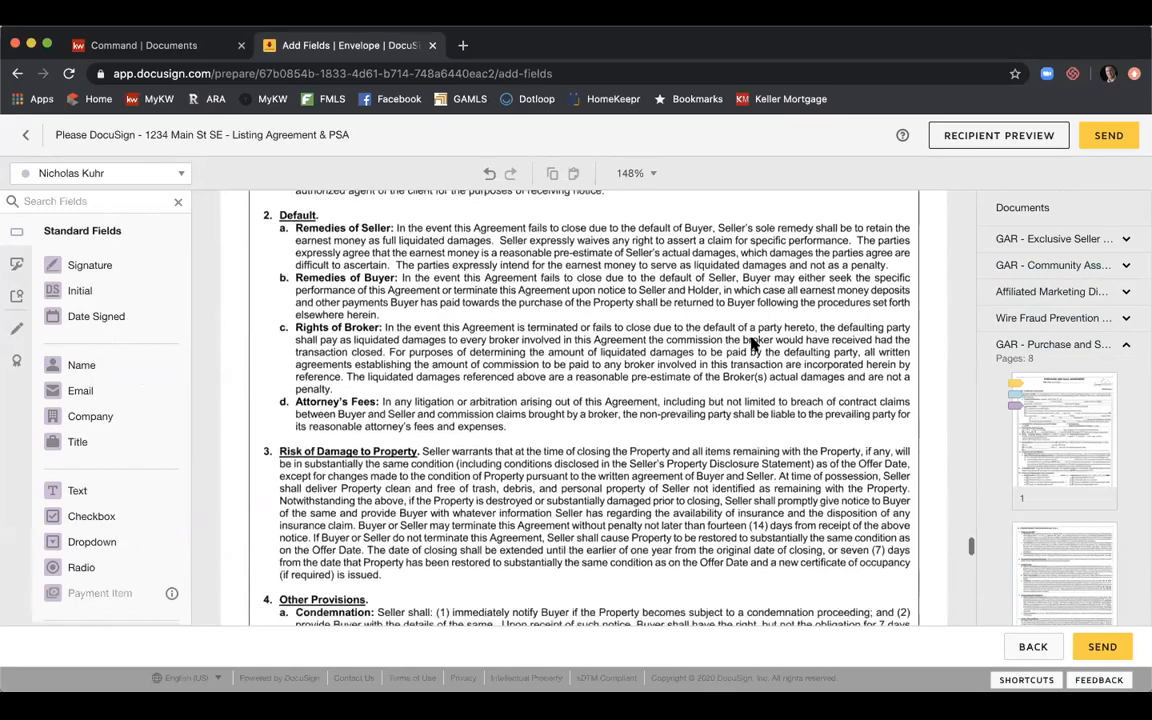
pyautogui.scroll(-8, 752, 344)
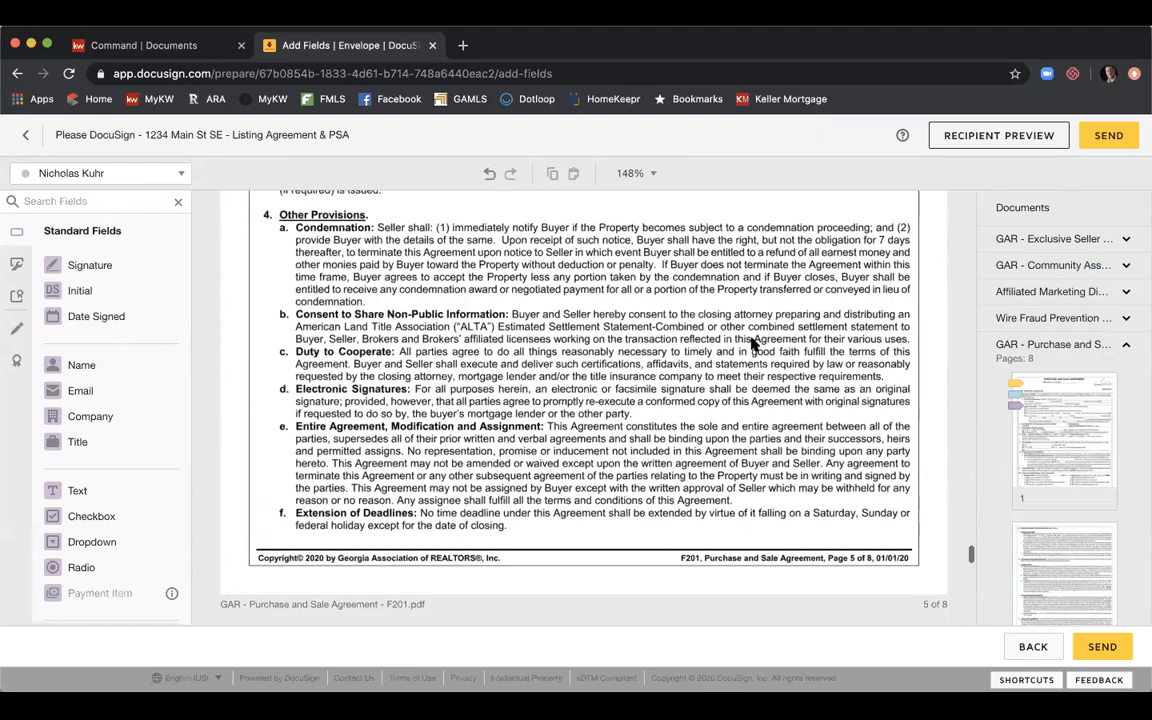
pyautogui.scroll(-8, 752, 344)
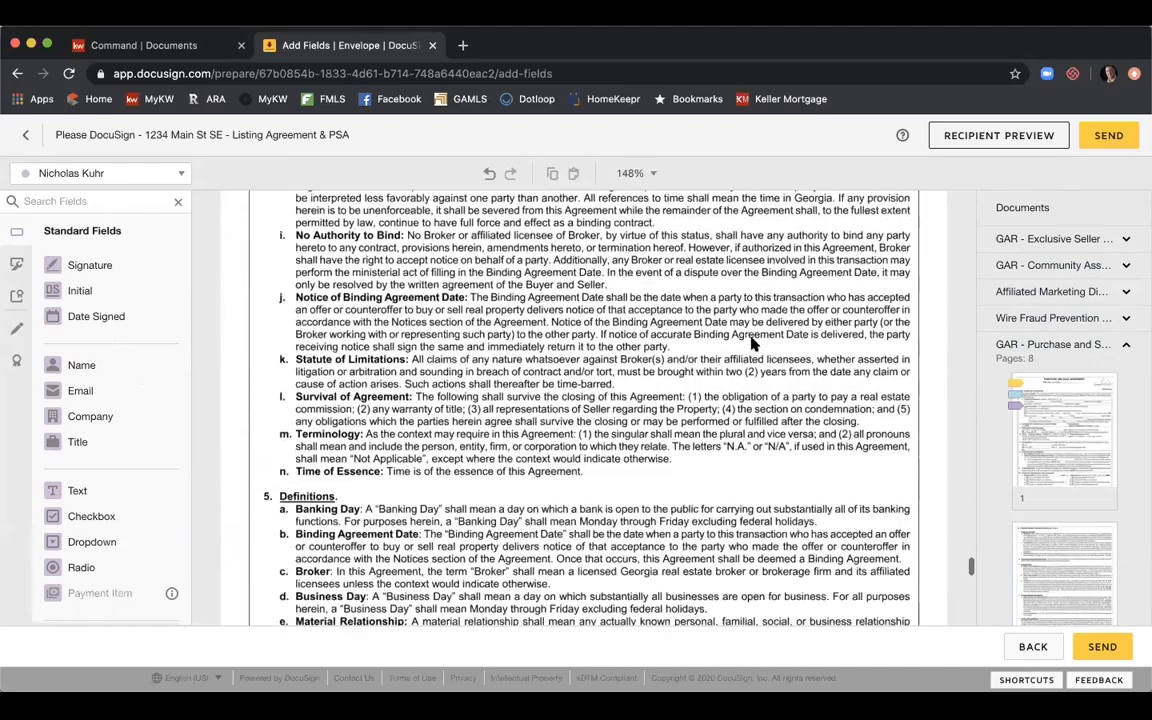
pyautogui.scroll(-5, 752, 344)
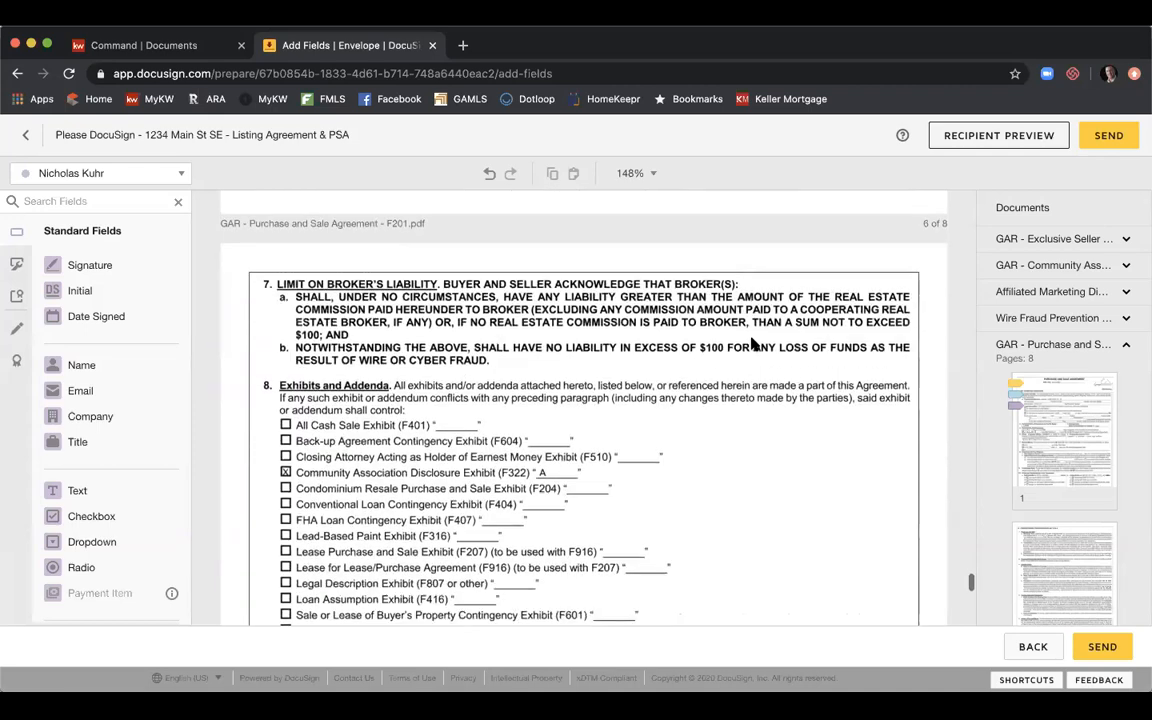
pyautogui.scroll(-5, 752, 344)
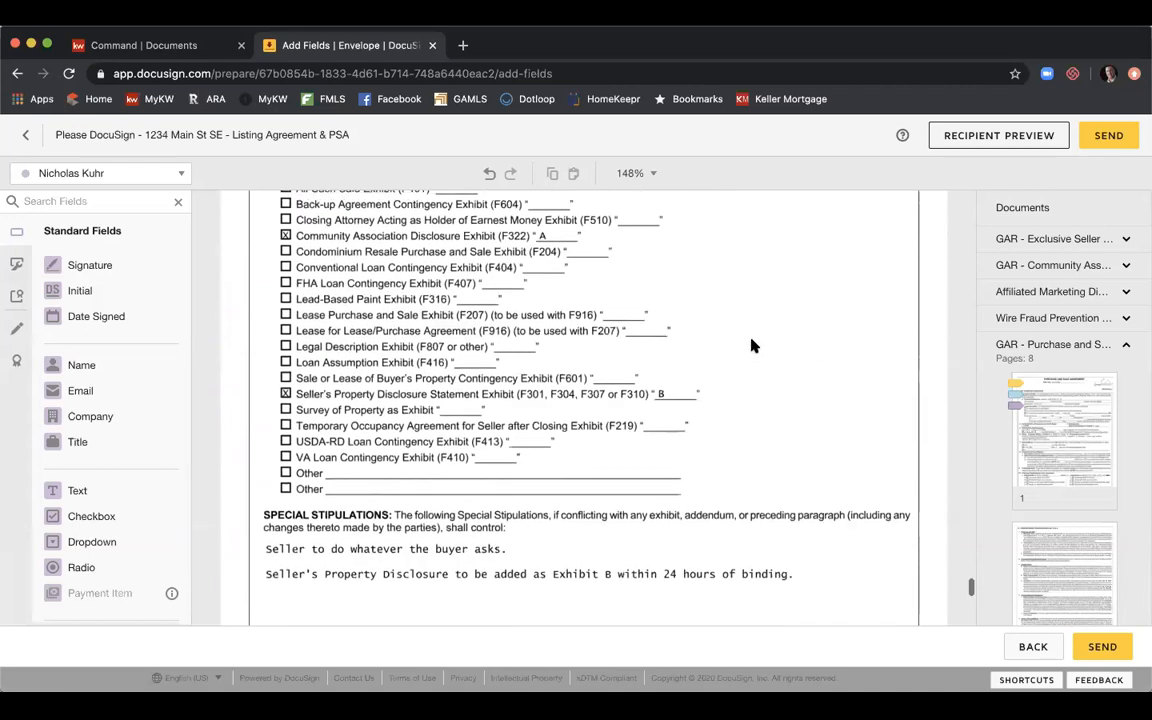
pyautogui.scroll(-9, 752, 344)
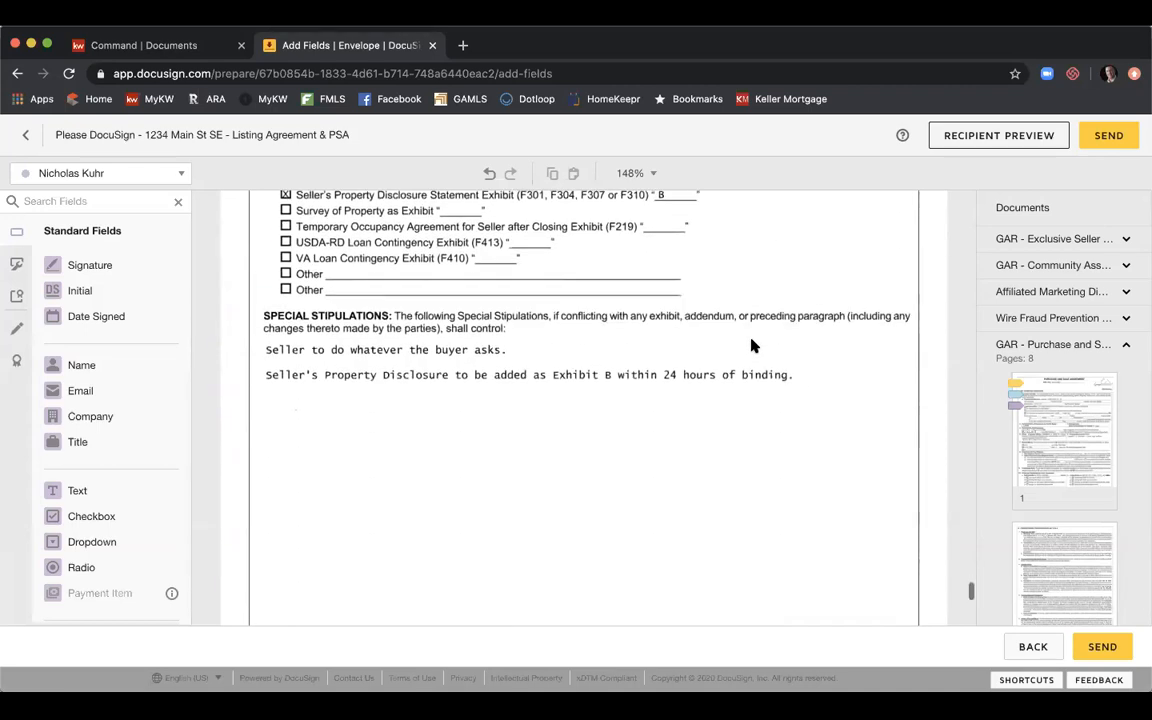
pyautogui.scroll(-4, 752, 344)
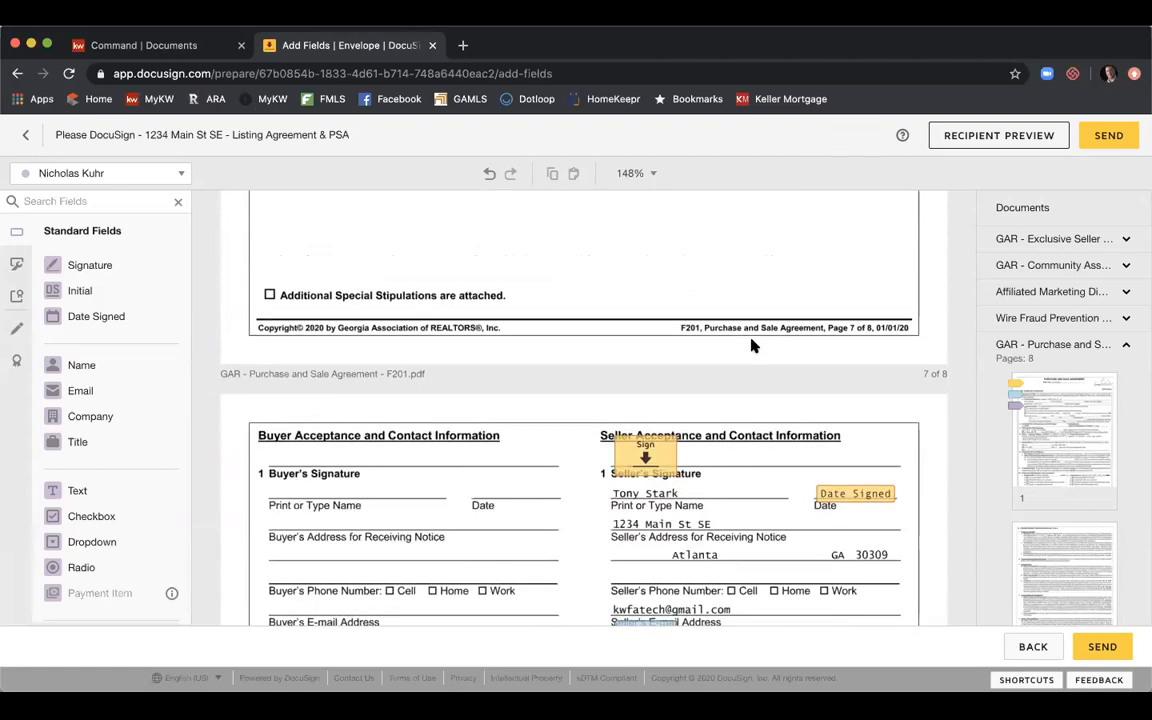
pyautogui.scroll(-1, 752, 344)
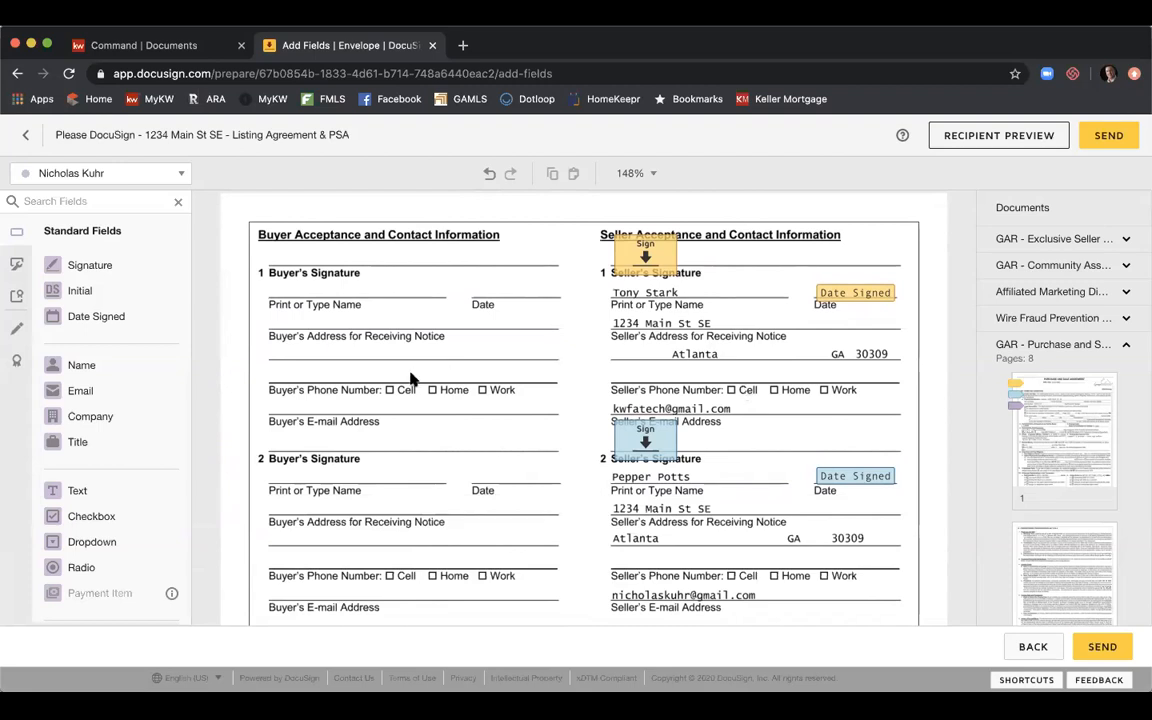
# Make the first seller the active recipient and select the Line markup tool.
pyautogui.click(176, 178)
pyautogui.click(159, 199)
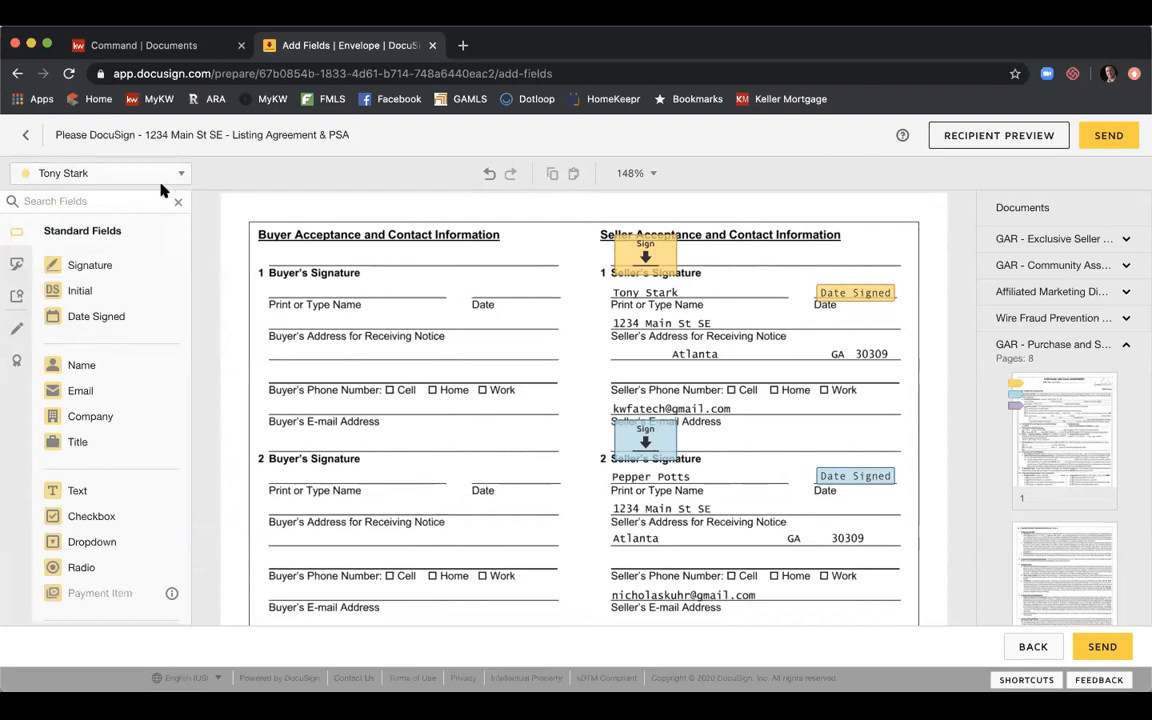
pyautogui.click(17, 333)
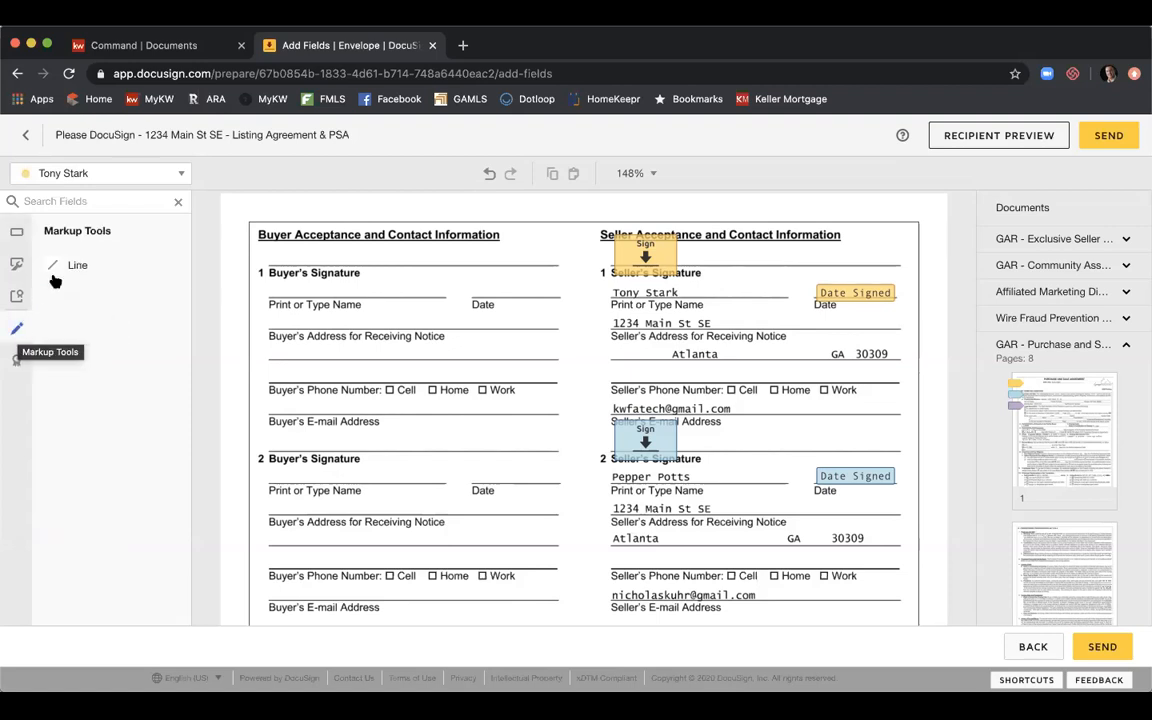
pyautogui.click(66, 268)
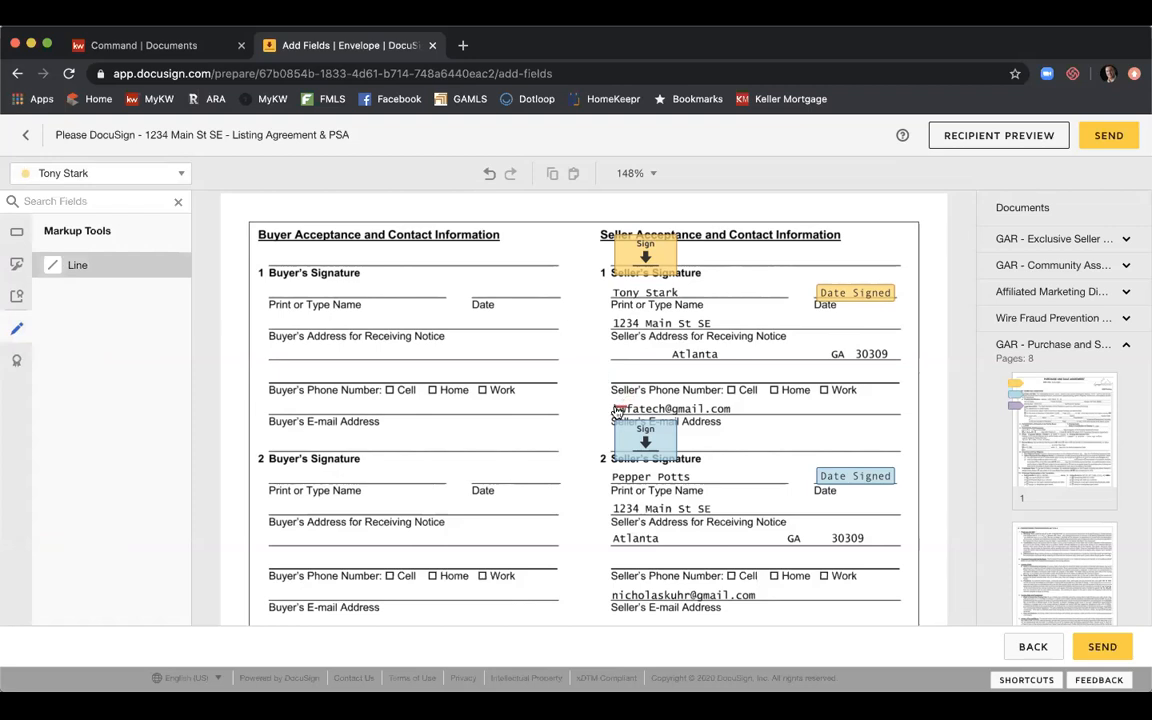
# Draw a line over the first seller's e-mail and make it black with thickness 10.
pyautogui.moveTo(617, 408); pyautogui.dragTo(730, 406)
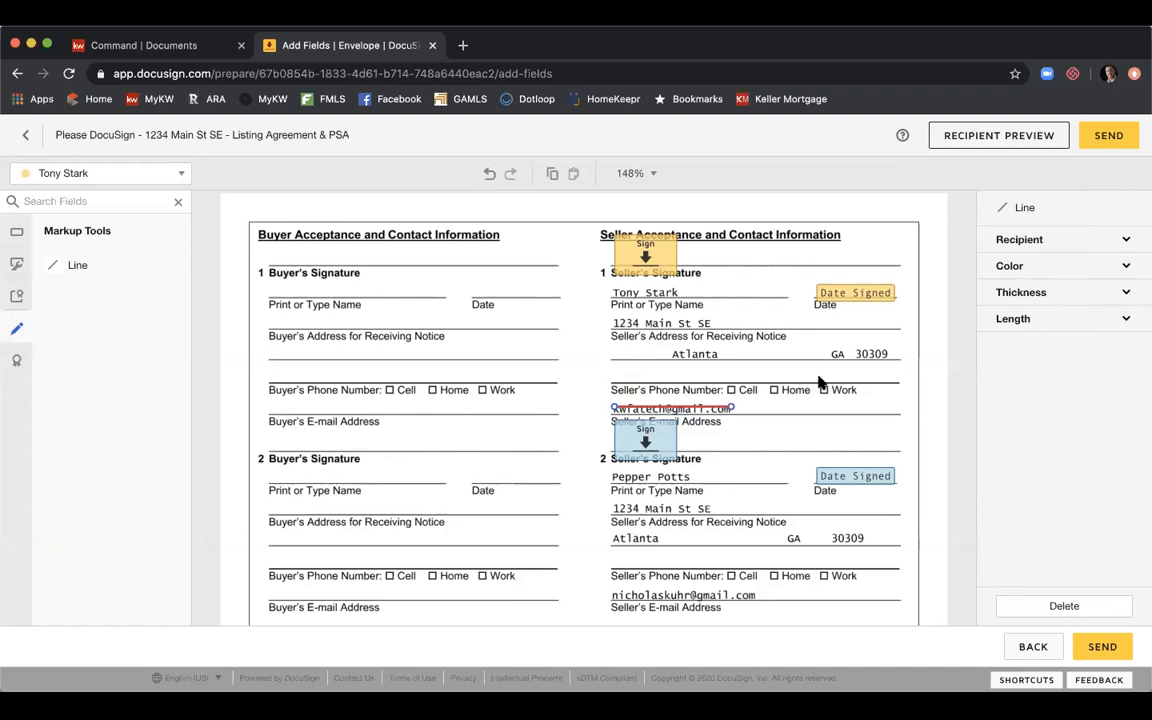
pyautogui.click(1055, 264)
pyautogui.click(1024, 286)
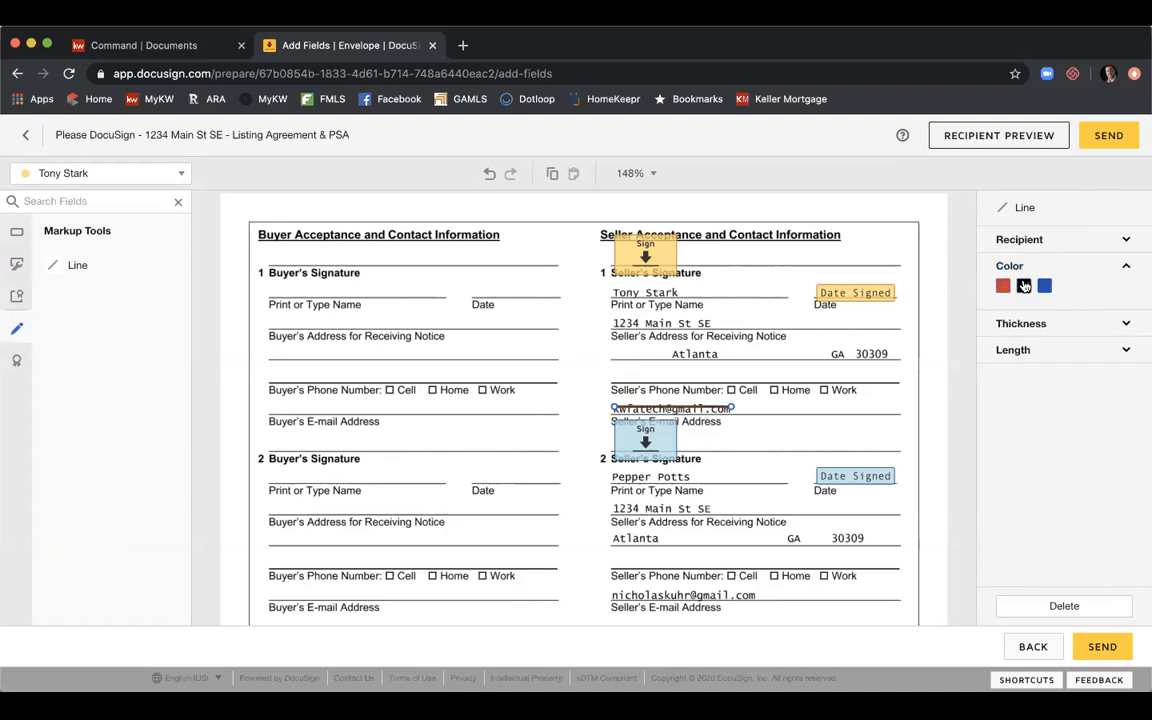
pyautogui.click(1029, 326)
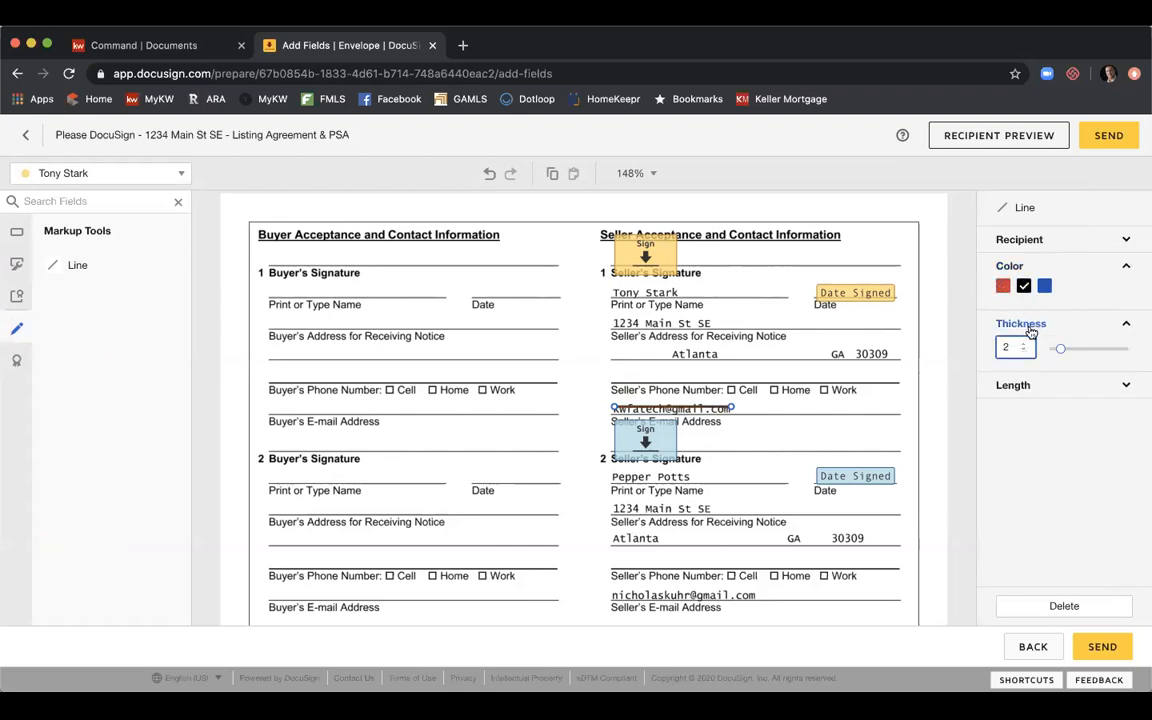
pyautogui.click(1023, 343)
pyautogui.click(1023, 343)
pyautogui.click(1023, 343)
pyautogui.click(1023, 343)
pyautogui.click(1023, 343)
pyautogui.click(1023, 343)
pyautogui.click(1023, 343)
pyautogui.click(1023, 344)
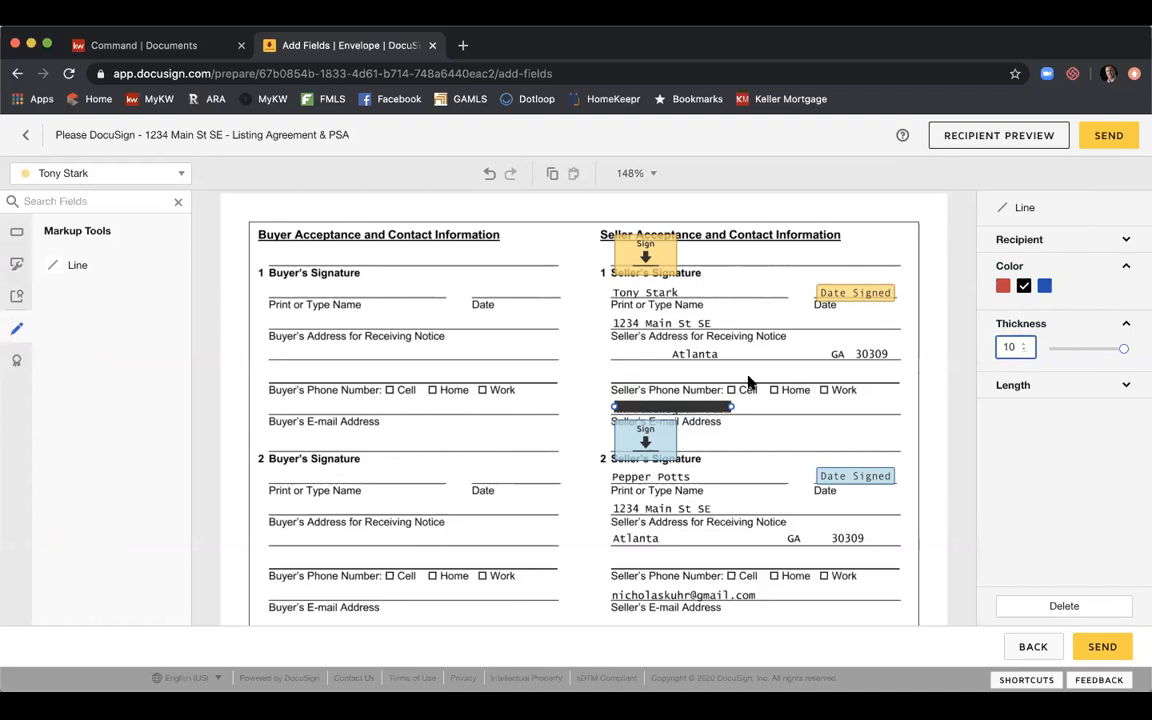
pyautogui.click(711, 408)
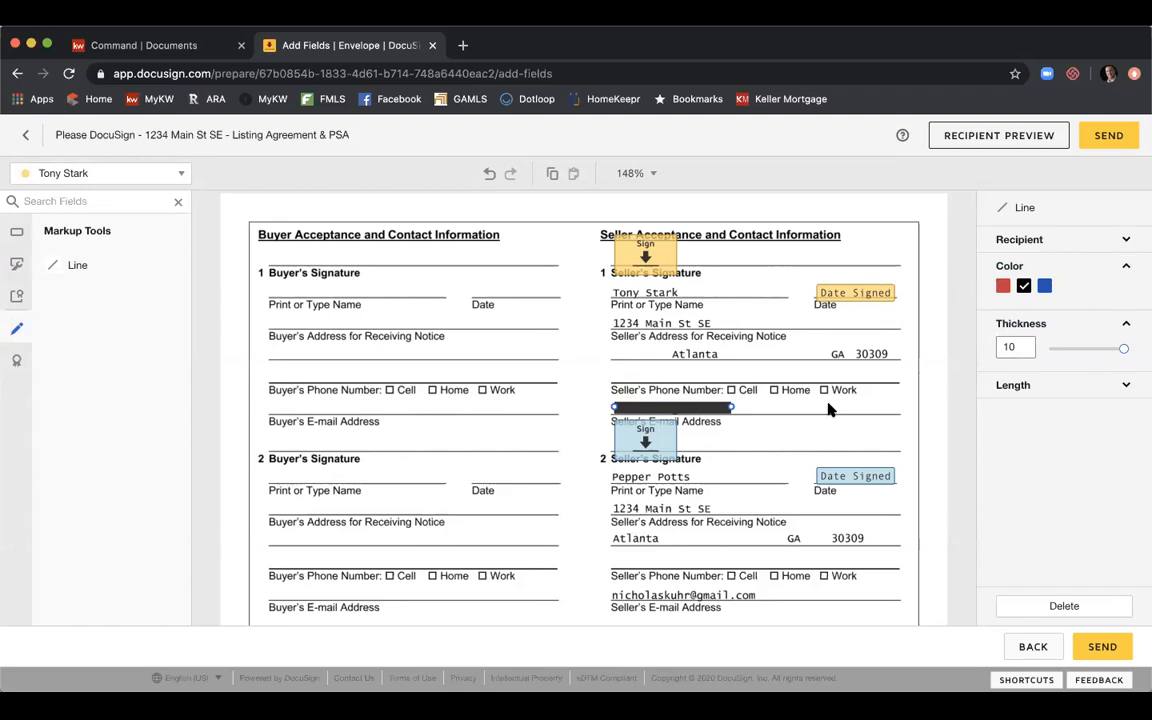
# Copy the black line and stretch the copy over the second seller's e-mail.
pyautogui.hotkey('ctrl', 'c')
pyautogui.hotkey('ctrl', 'v')
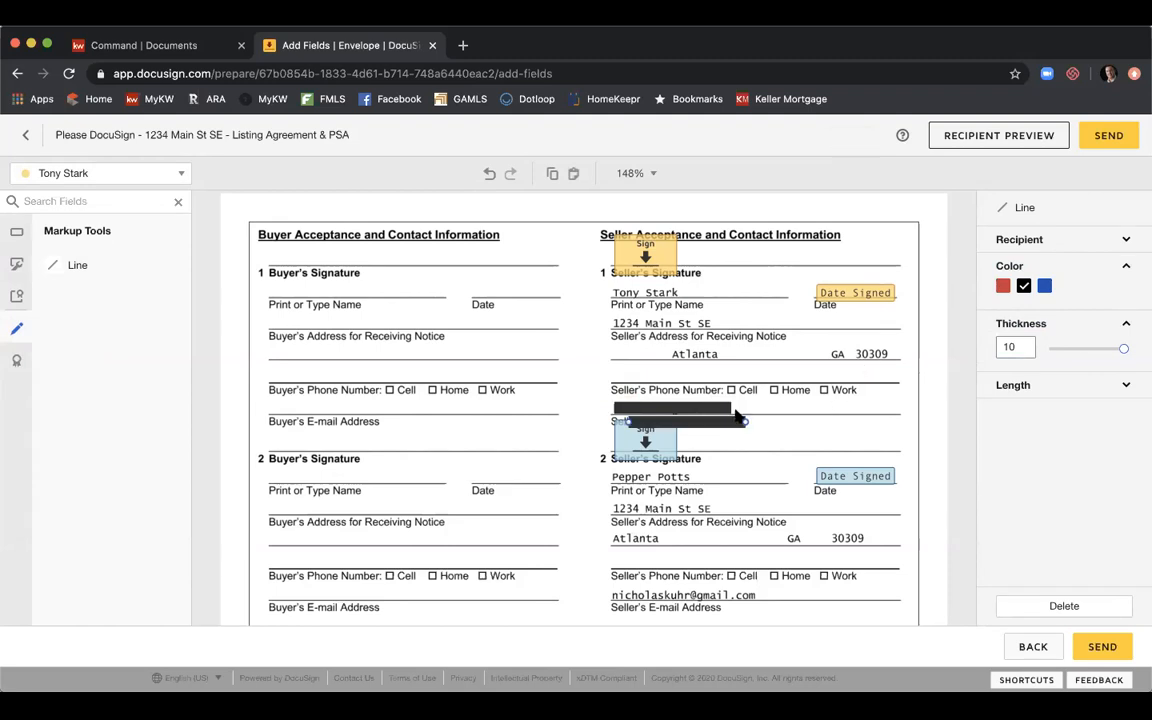
pyautogui.moveTo(737, 419); pyautogui.dragTo(711, 594)
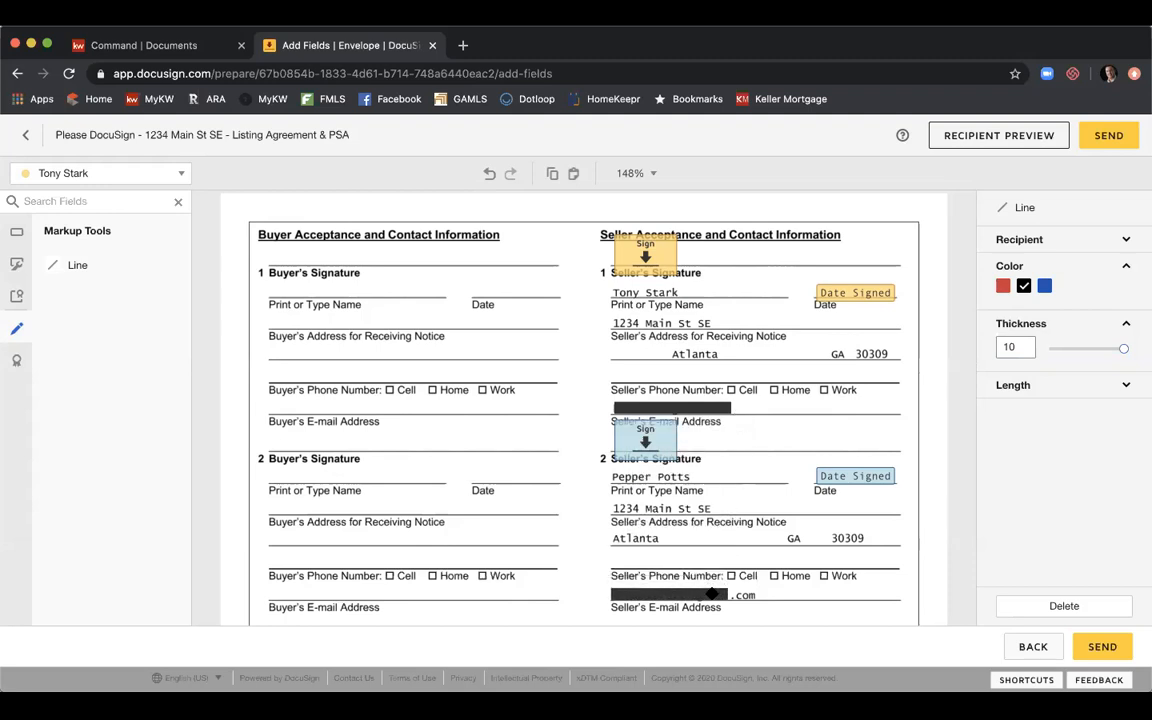
pyautogui.moveTo(729, 594); pyautogui.dragTo(757, 594)
pyautogui.click(812, 563)
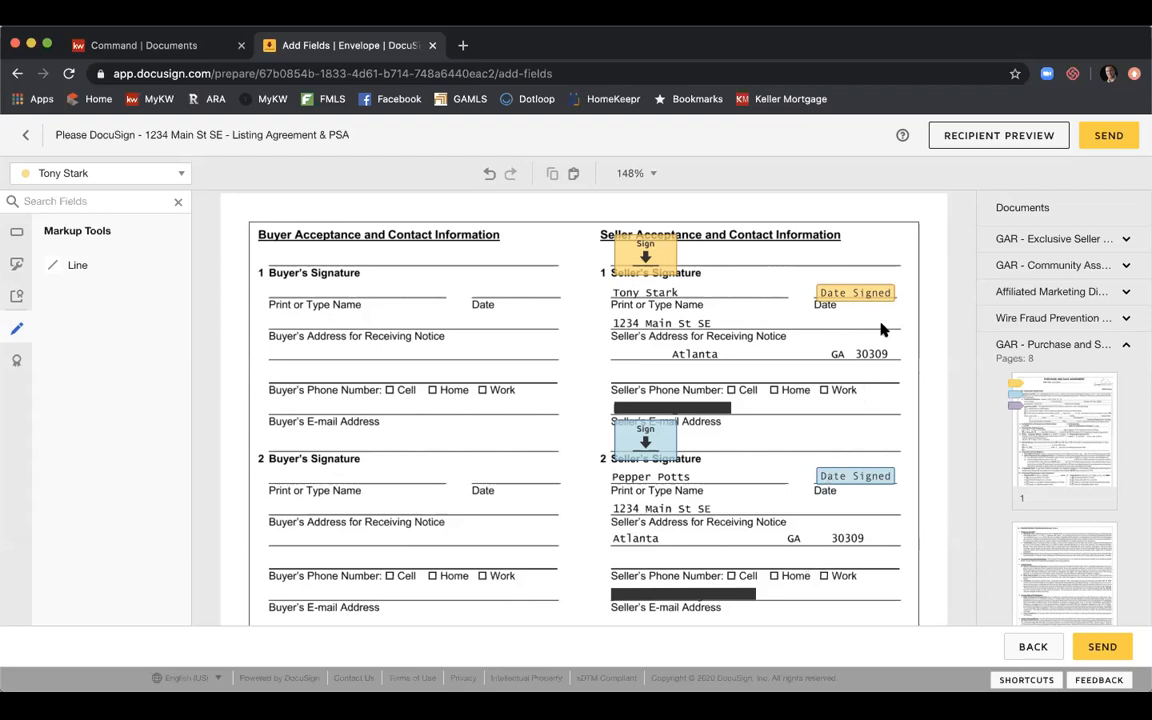
# Scroll down to the Listing Broker contact section and open the recipient dropdown.
pyautogui.scroll(-3, 882, 329)
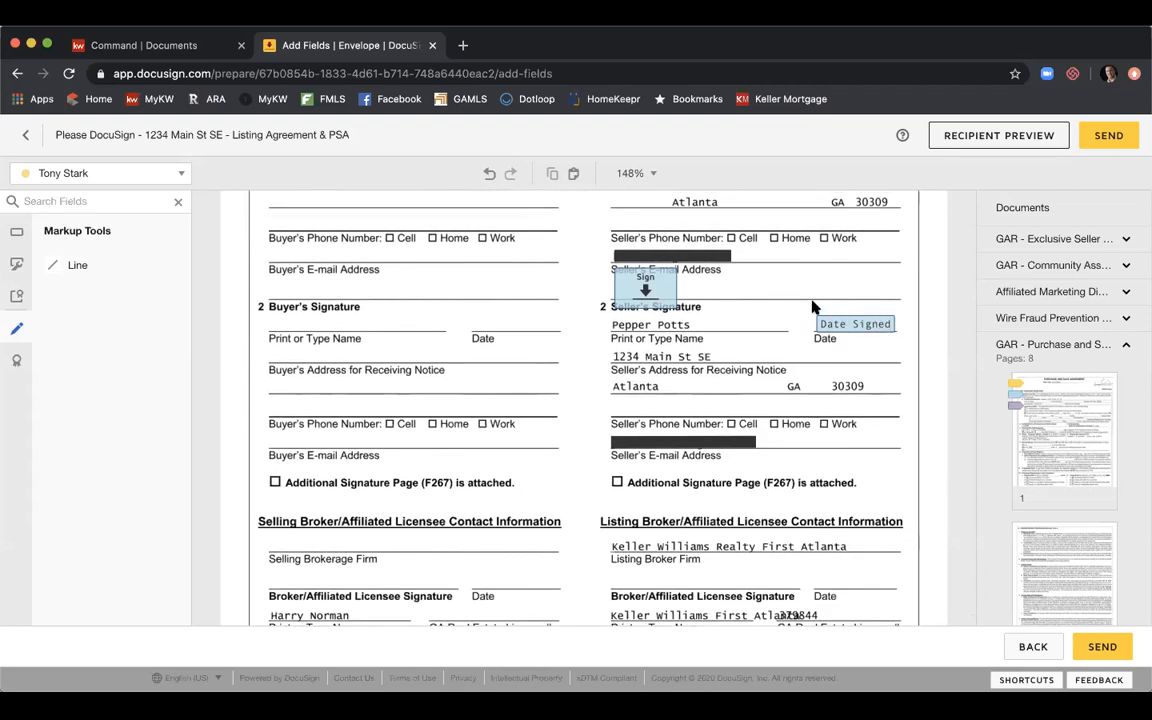
pyautogui.scroll(-5, 812, 308)
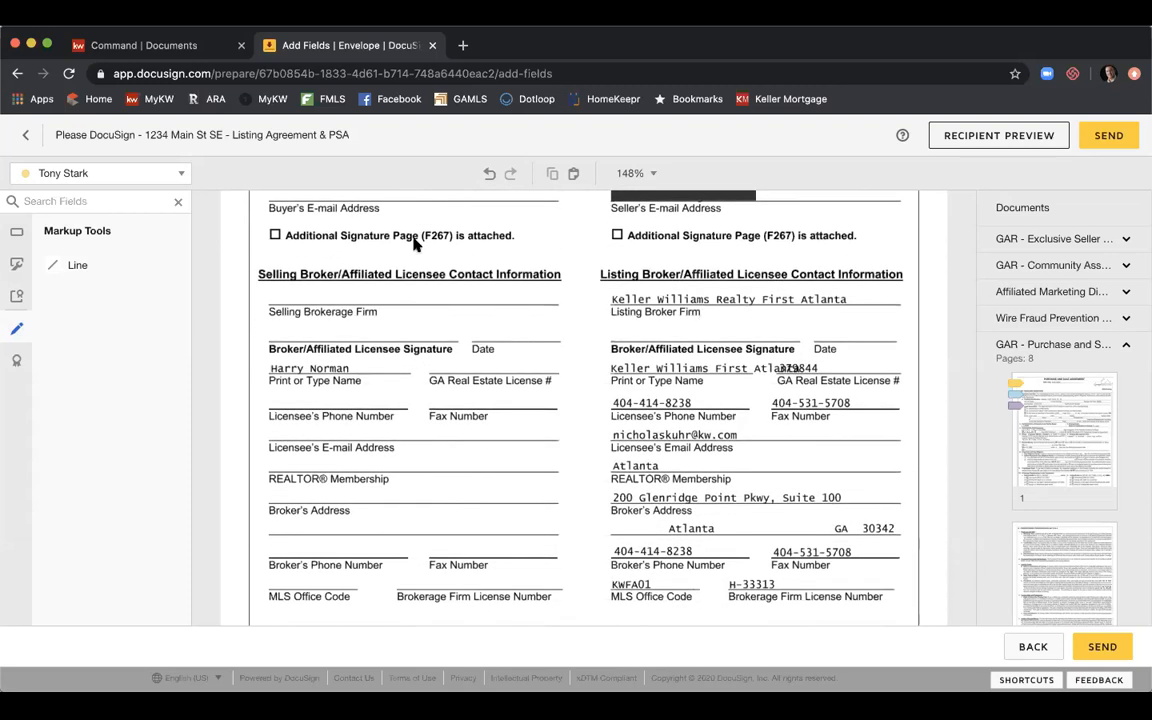
pyautogui.click(185, 176)
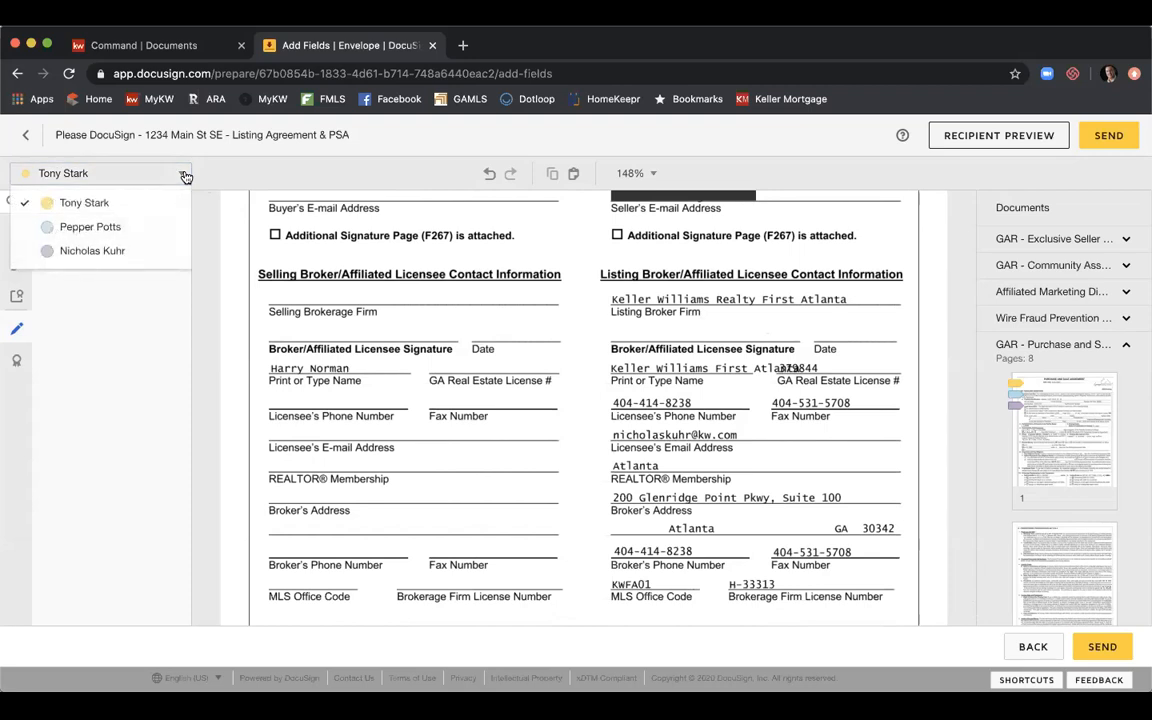
# For the listing agent, place Signature and Date Signed fields on the Broker/Affiliated Licensee Signature line.
pyautogui.click(153, 249)
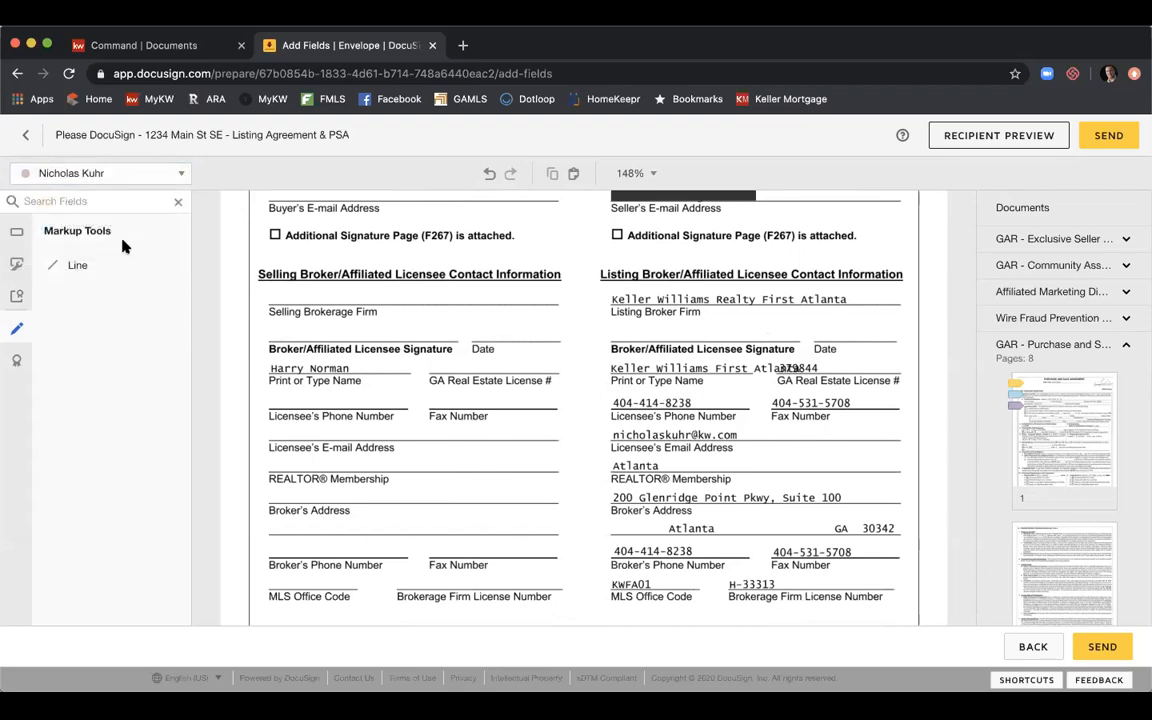
pyautogui.click(20, 233)
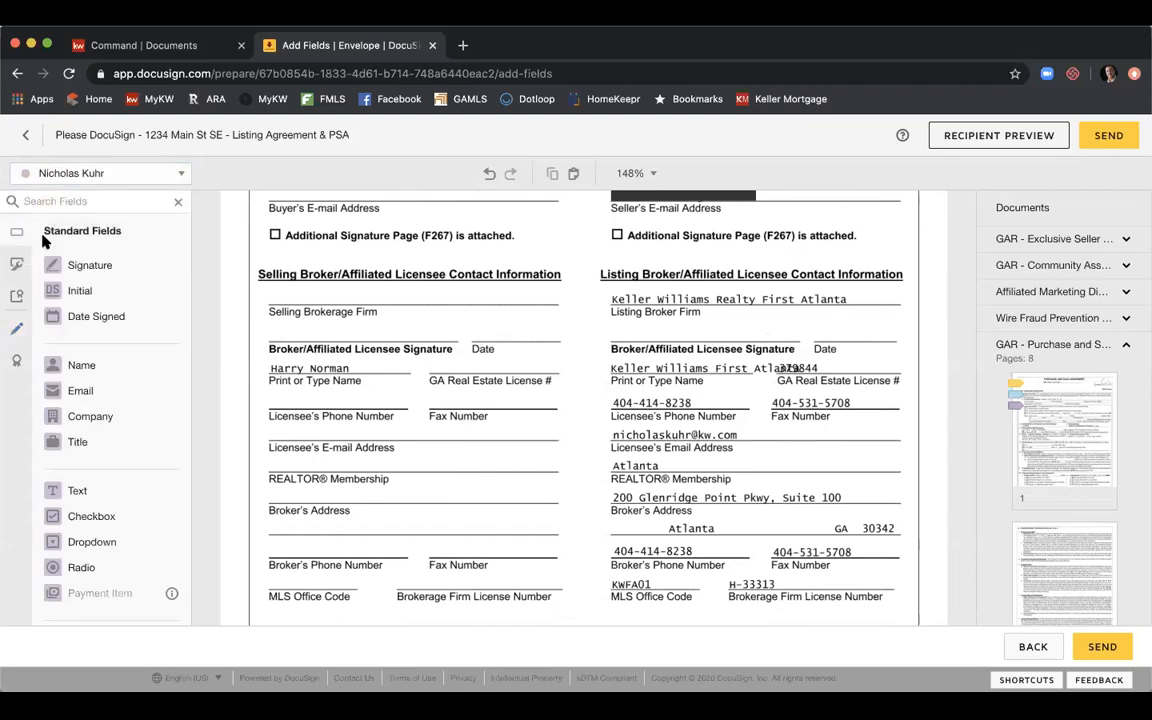
pyautogui.moveTo(75, 262)
pyautogui.mouseDown()
pyautogui.moveTo(681, 317)
pyautogui.moveTo(627, 311)
pyautogui.moveTo(641, 319)
pyautogui.mouseUp()
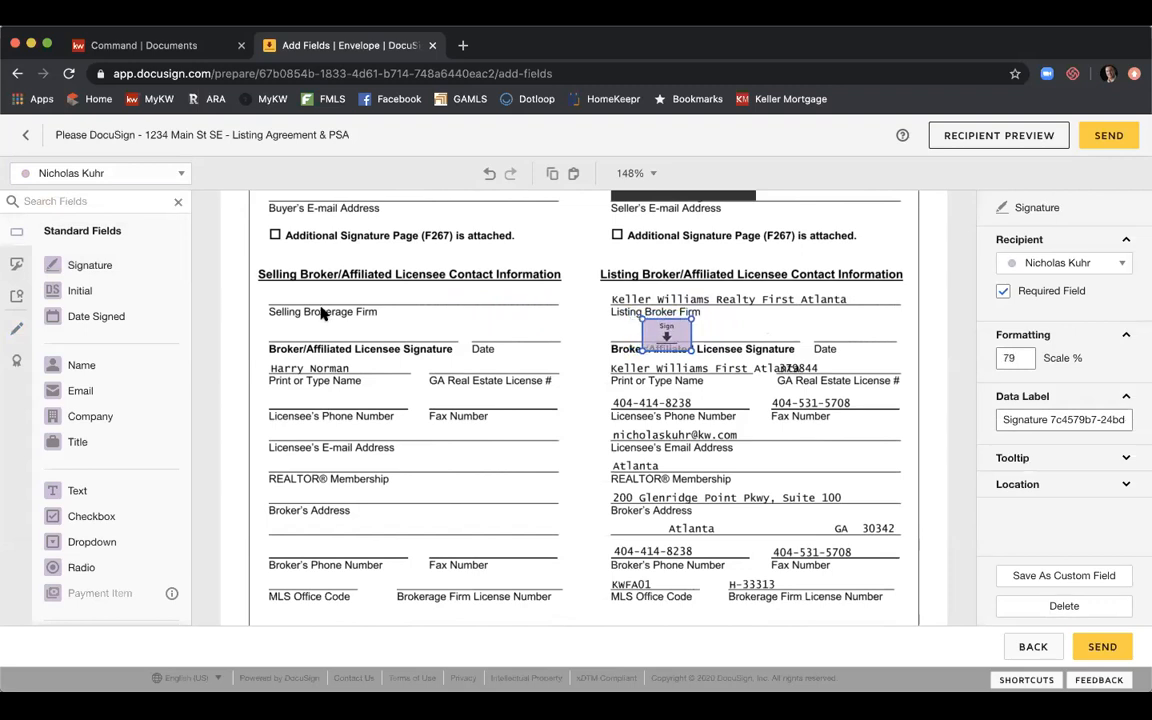
pyautogui.click(356, 294)
pyautogui.moveTo(356, 294); pyautogui.dragTo(821, 333)
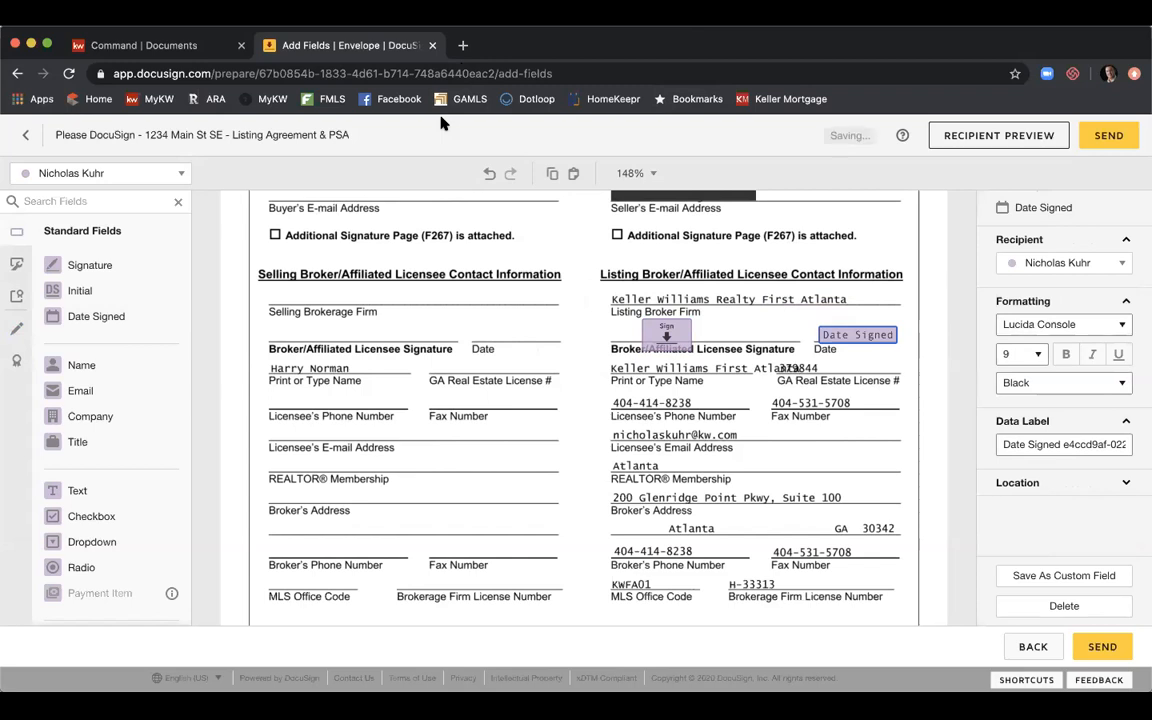
pyautogui.scroll(2, 697, 261)
pyautogui.scroll(1, 697, 261)
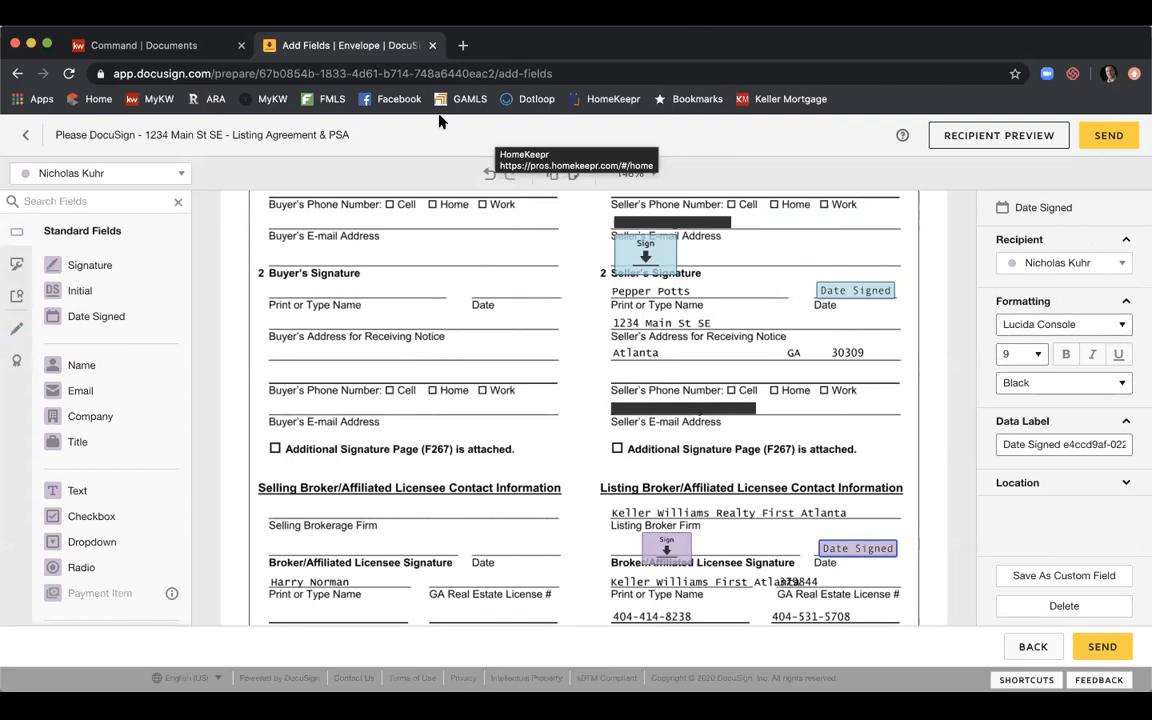
# Scroll to page 8 of 8, then open the Recipient Preview.
pyautogui.scroll(-1, 803, 385)
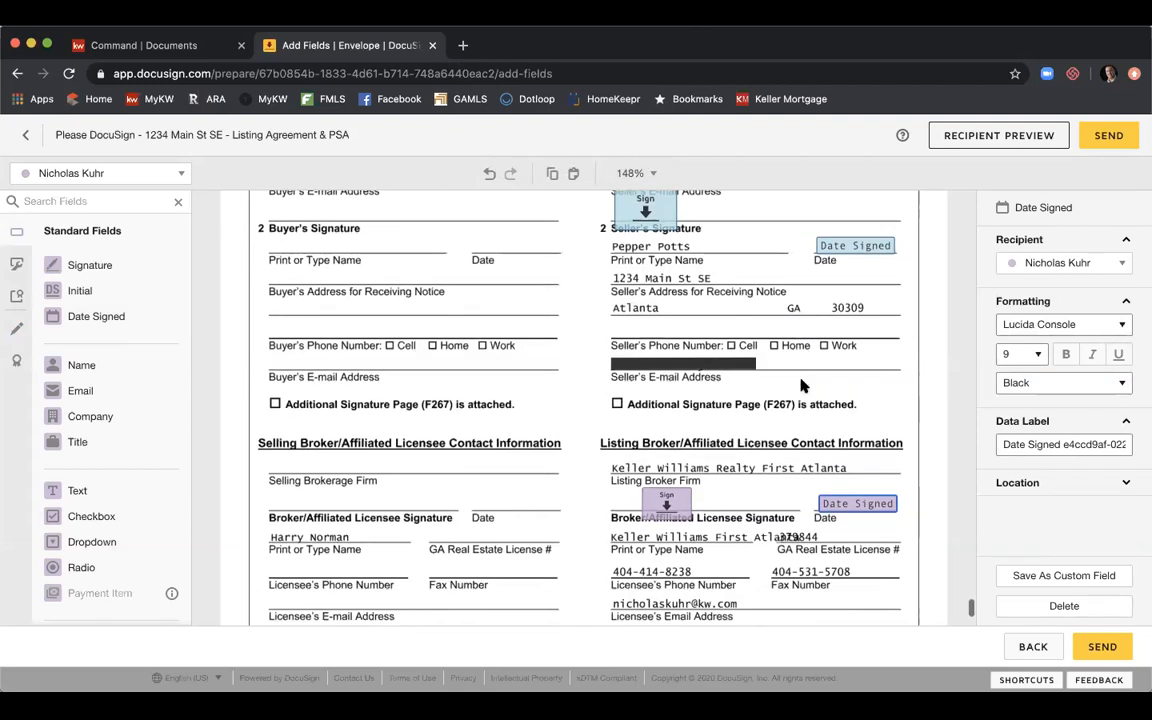
pyautogui.scroll(-2, 803, 385)
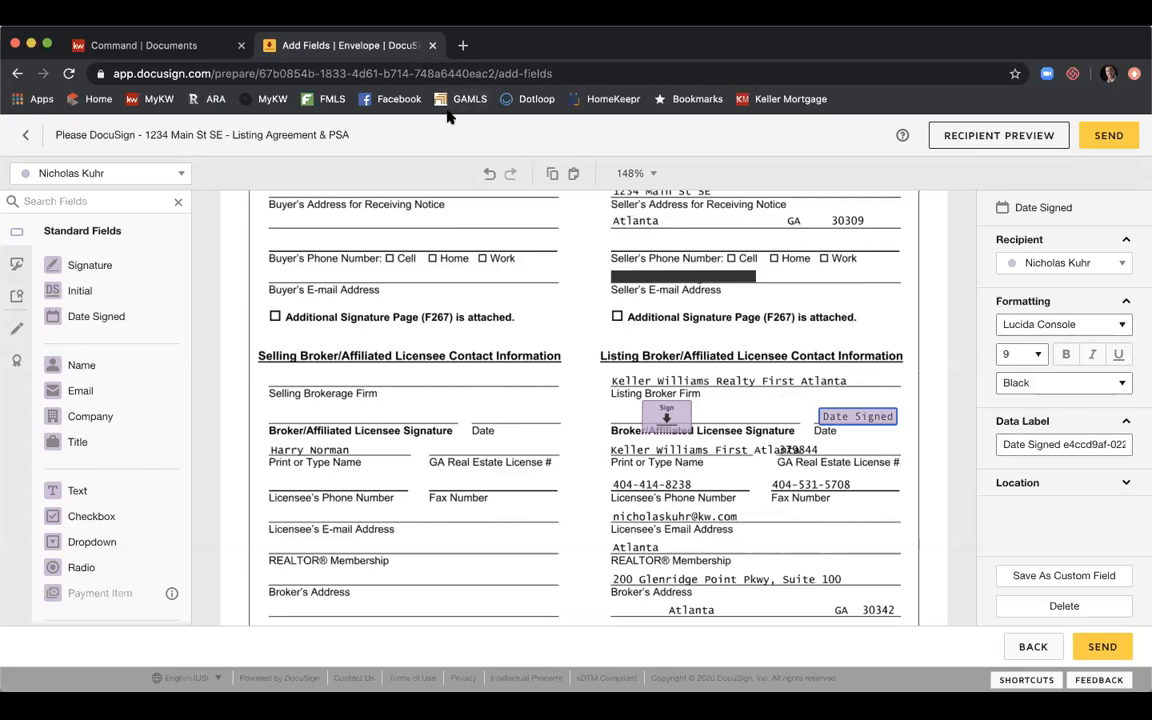
pyautogui.scroll(-1, 693, 233)
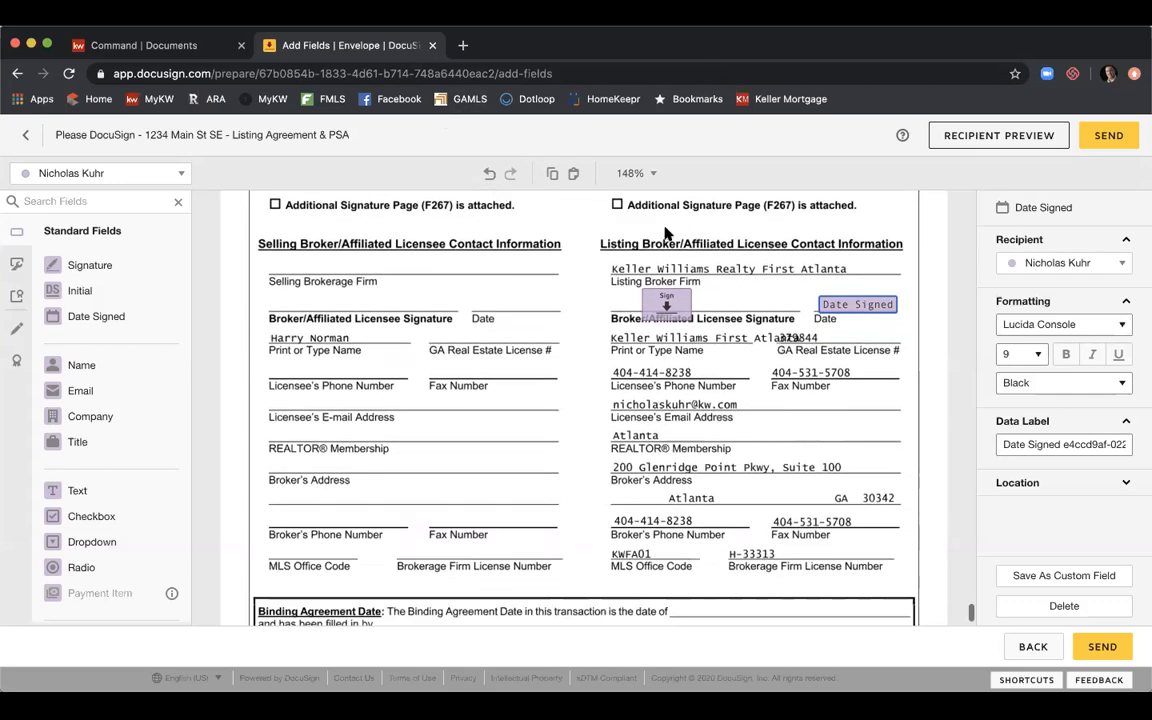
pyautogui.scroll(-1, 558, 249)
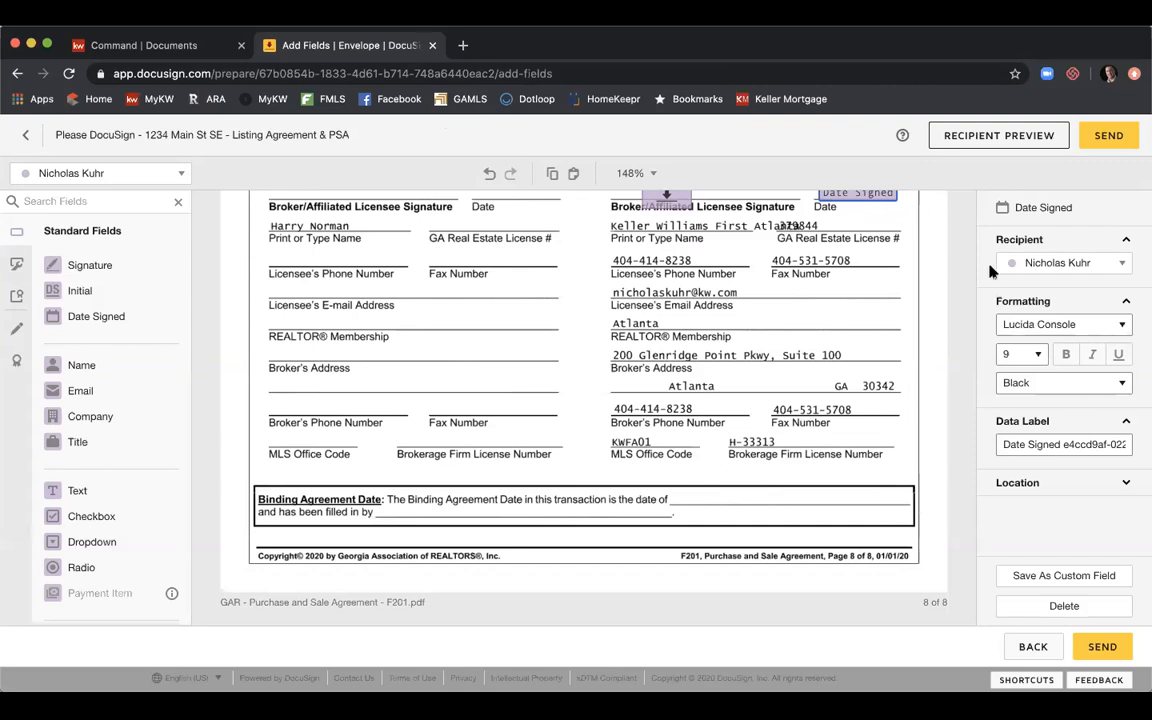
pyautogui.click(995, 136)
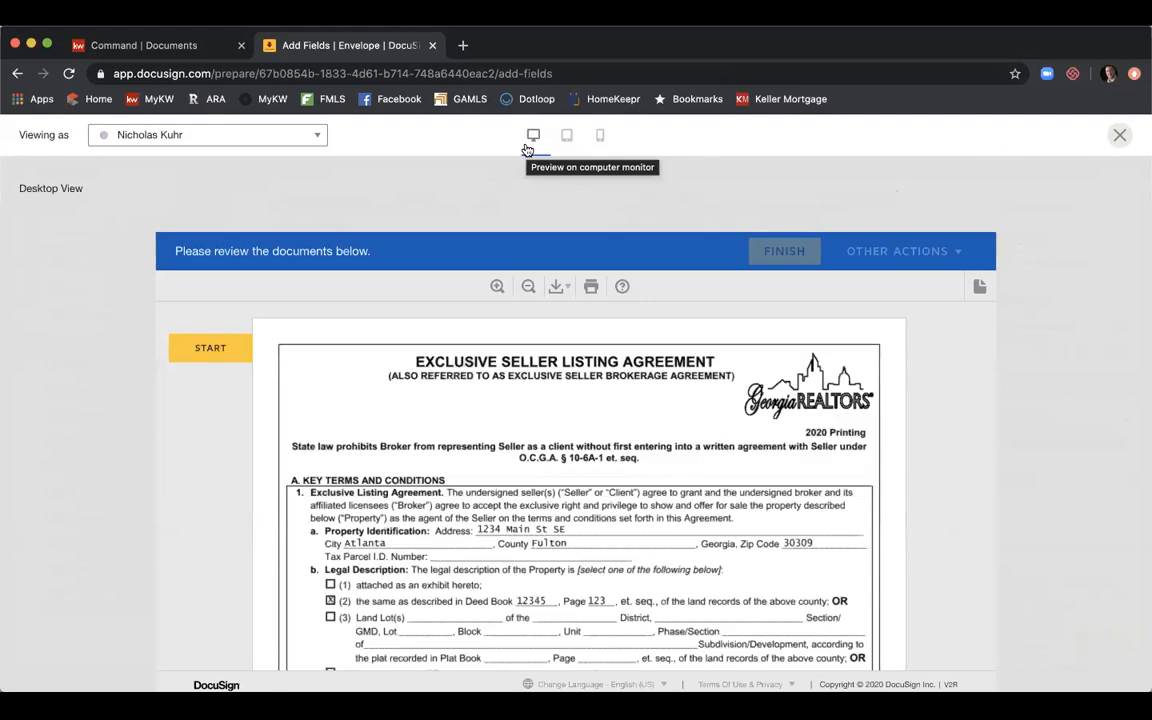
# View as the first seller, check tablet, mobile and desktop layouts, then start signing.
pyautogui.click(314, 136)
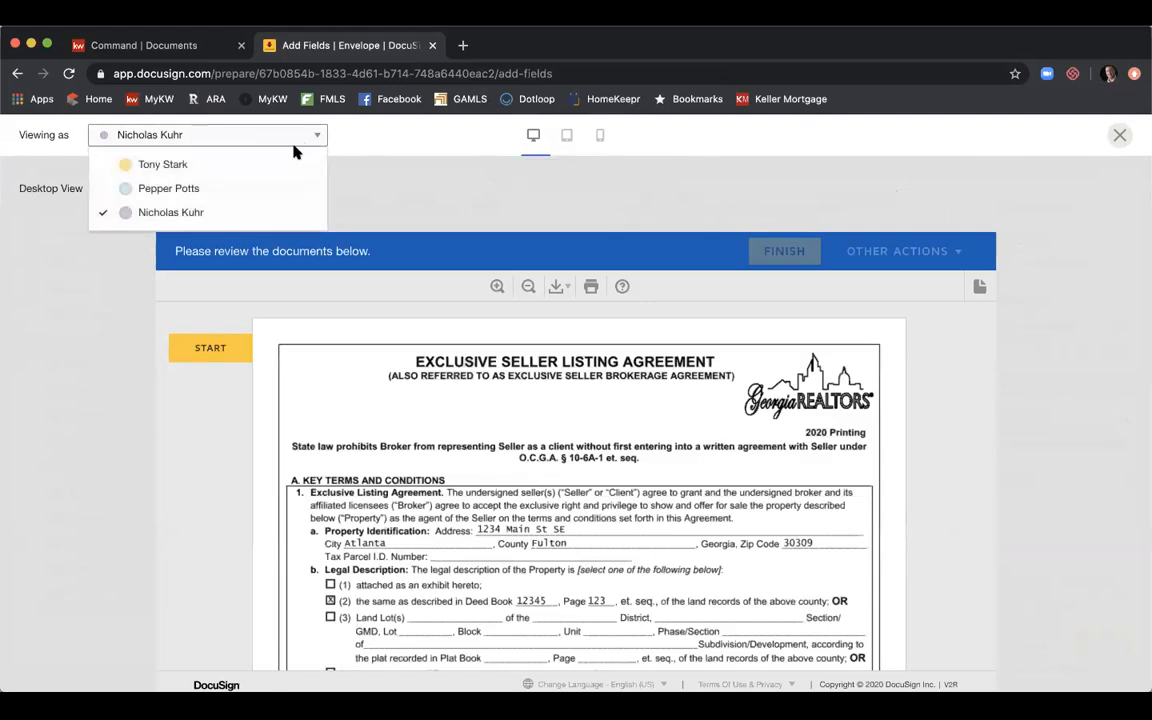
pyautogui.click(281, 167)
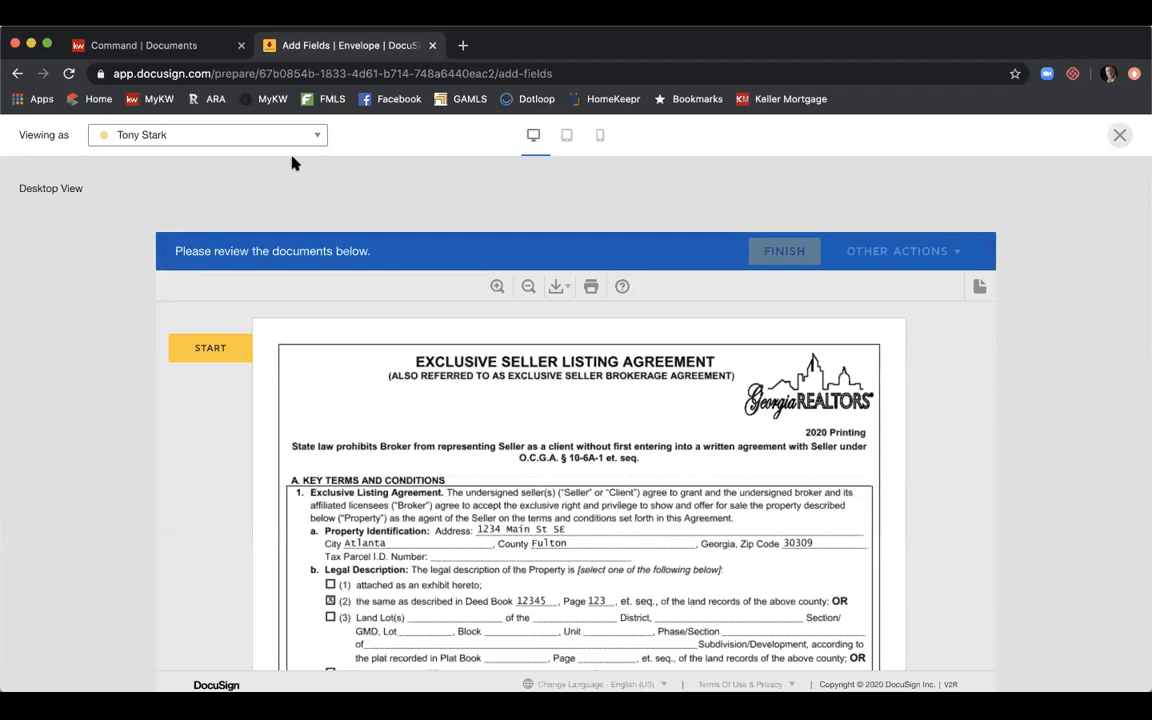
pyautogui.click(564, 139)
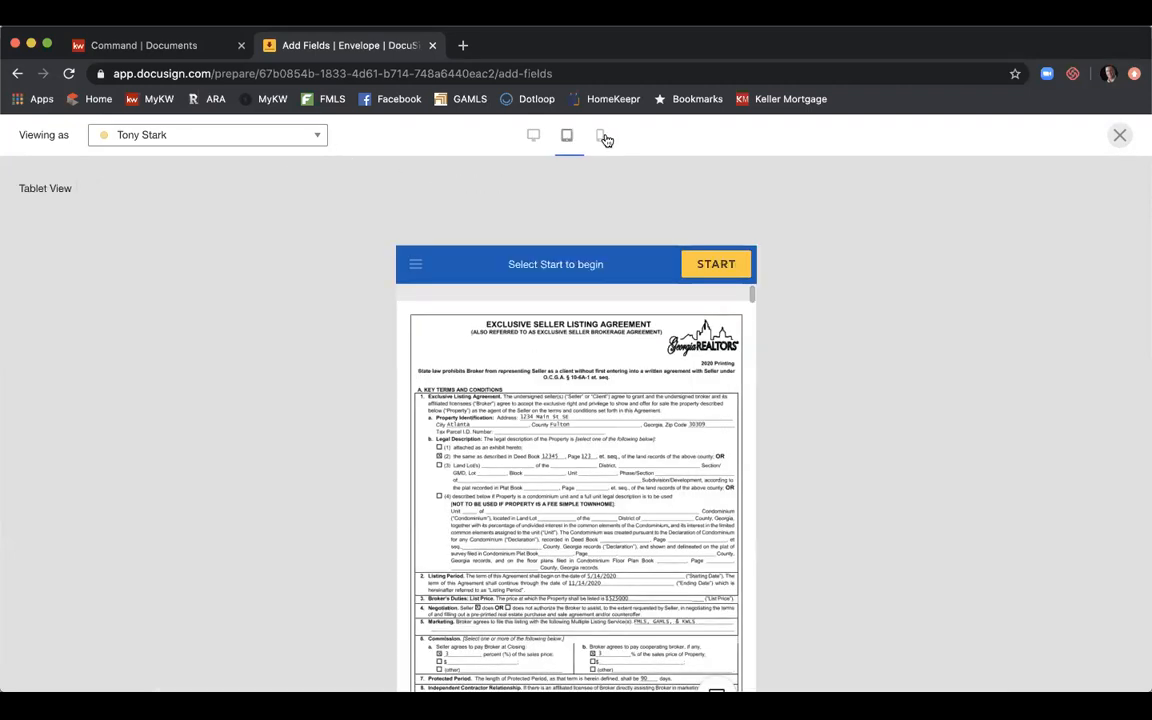
pyautogui.click(604, 138)
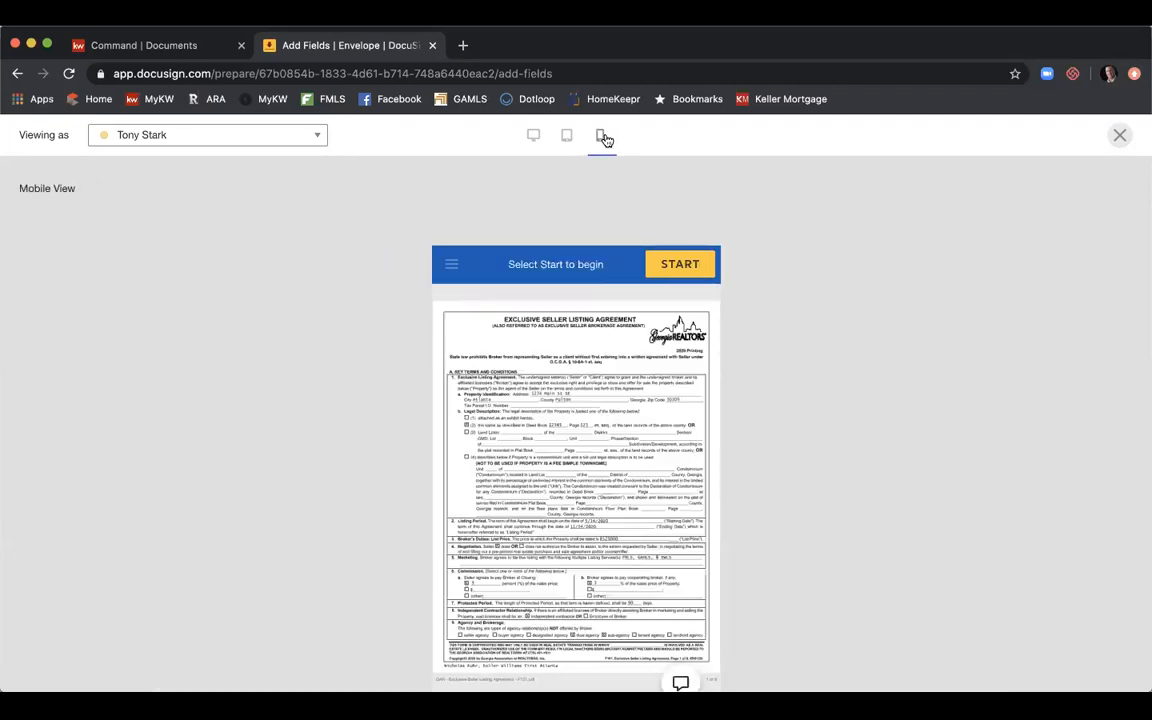
pyautogui.click(544, 143)
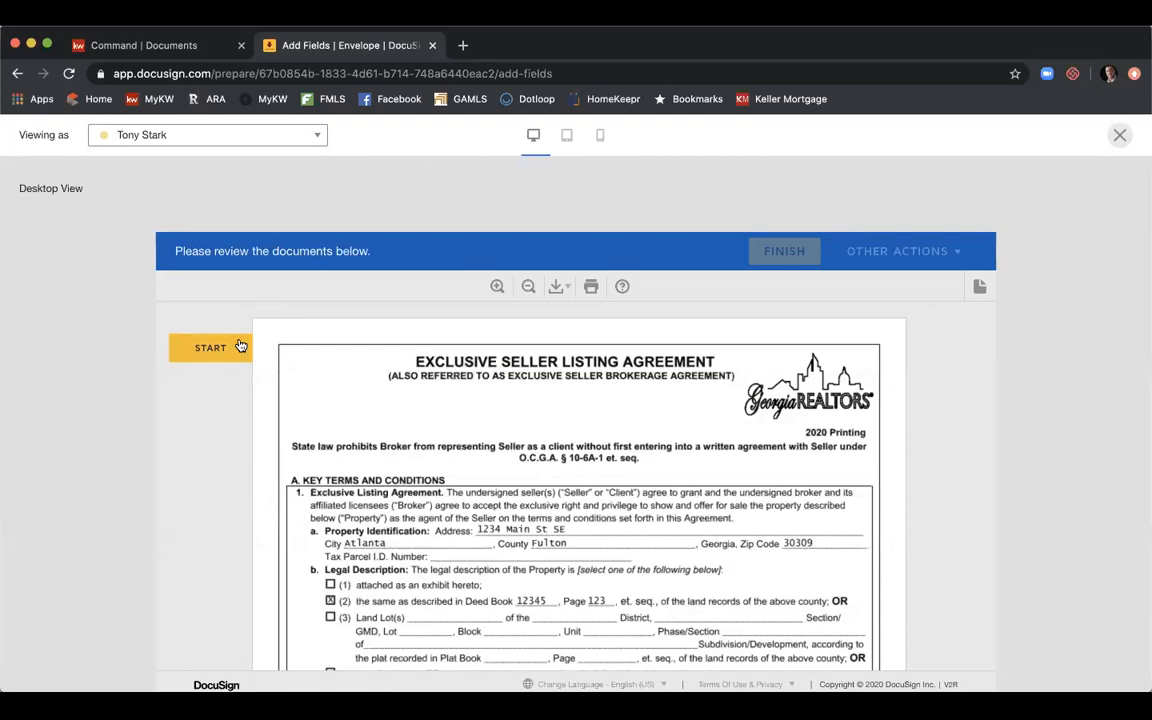
pyautogui.click(240, 346)
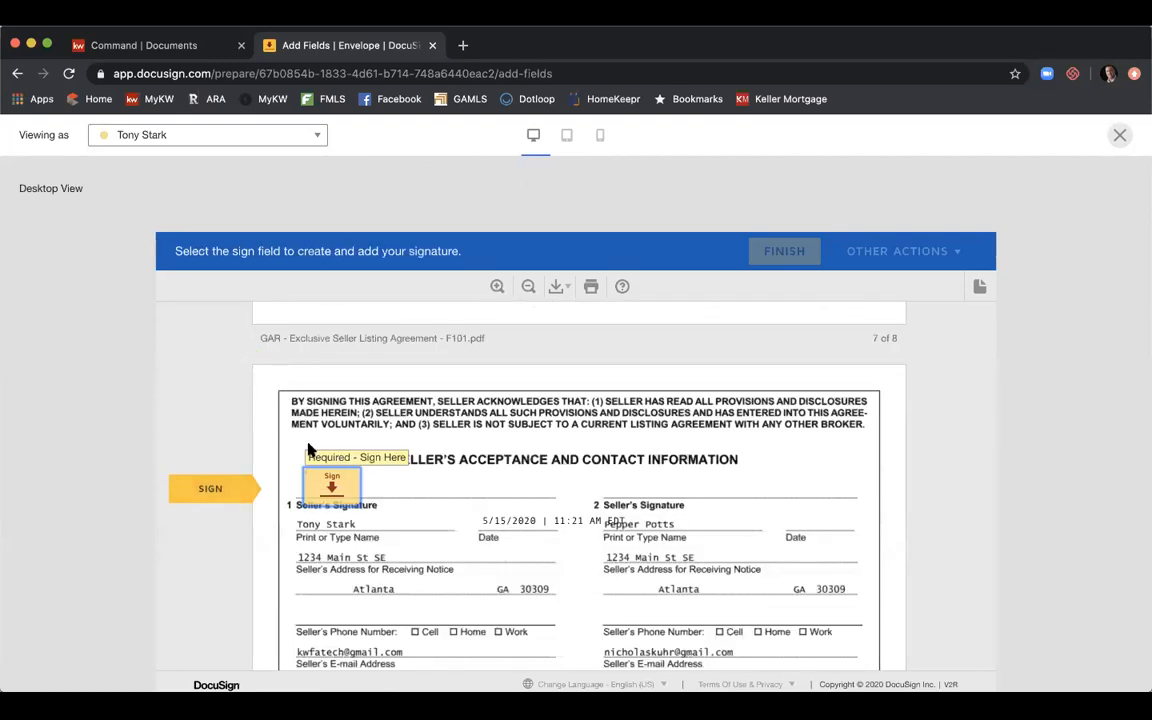
# Apply test Sign and Initial tags for the first seller, then close the preview.
pyautogui.click(329, 484)
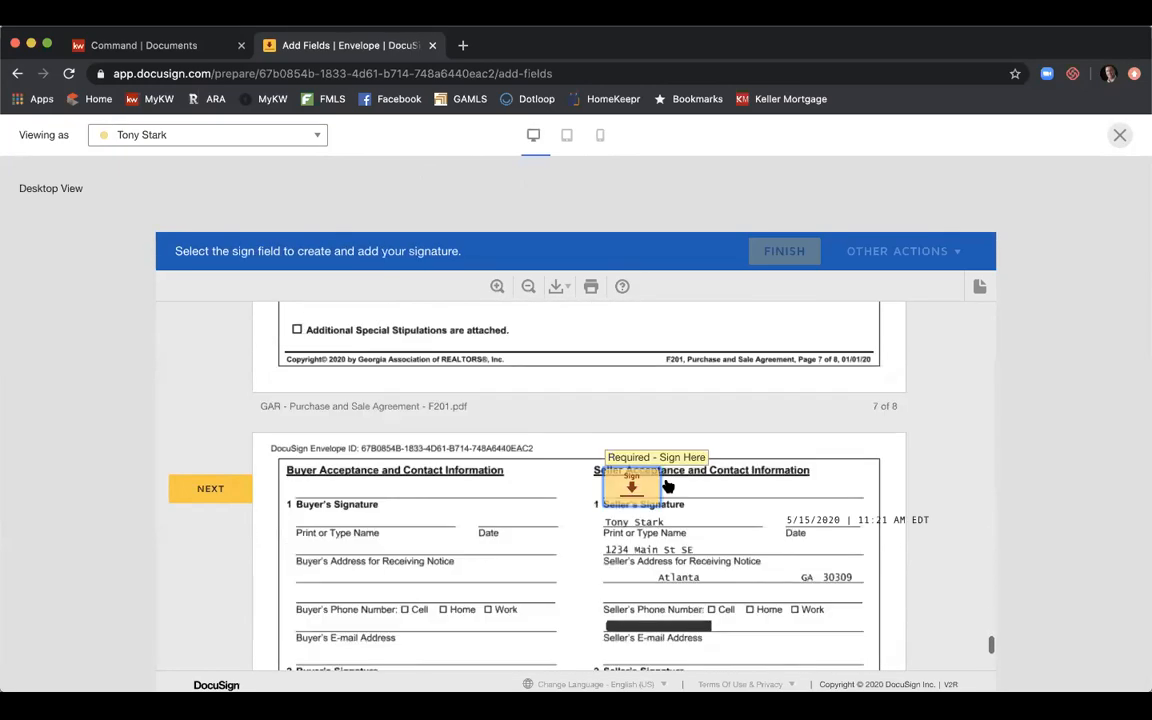
pyautogui.click(627, 488)
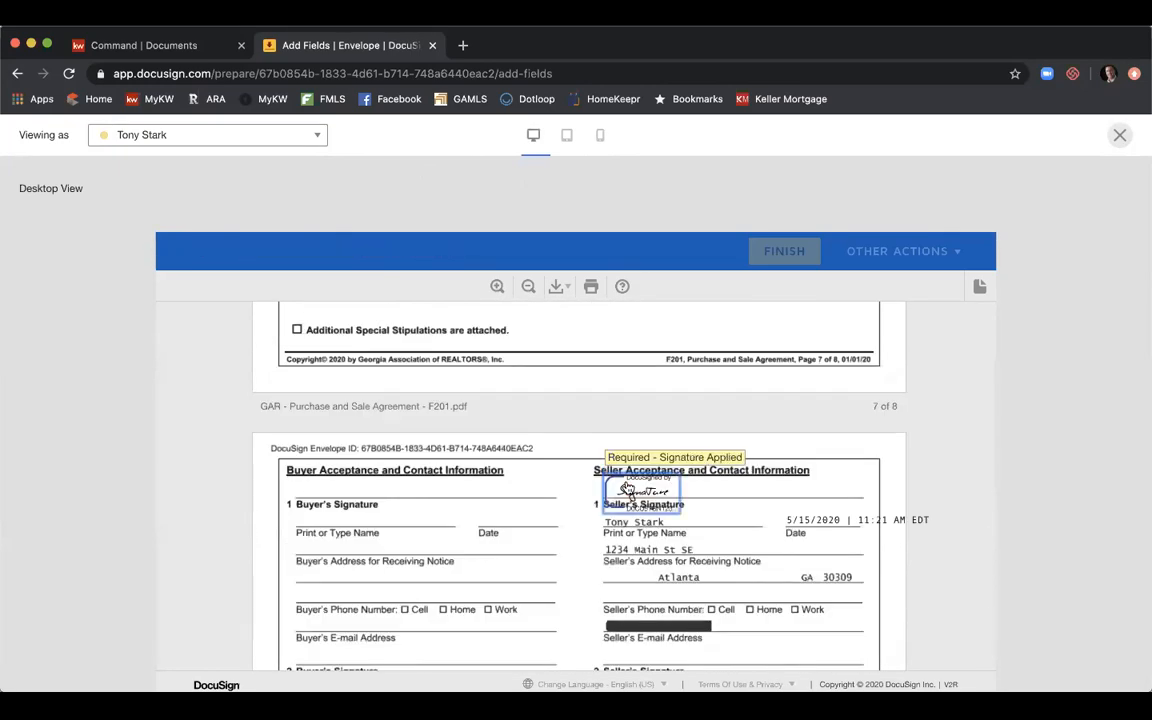
pyautogui.scroll(-3, 930, 340)
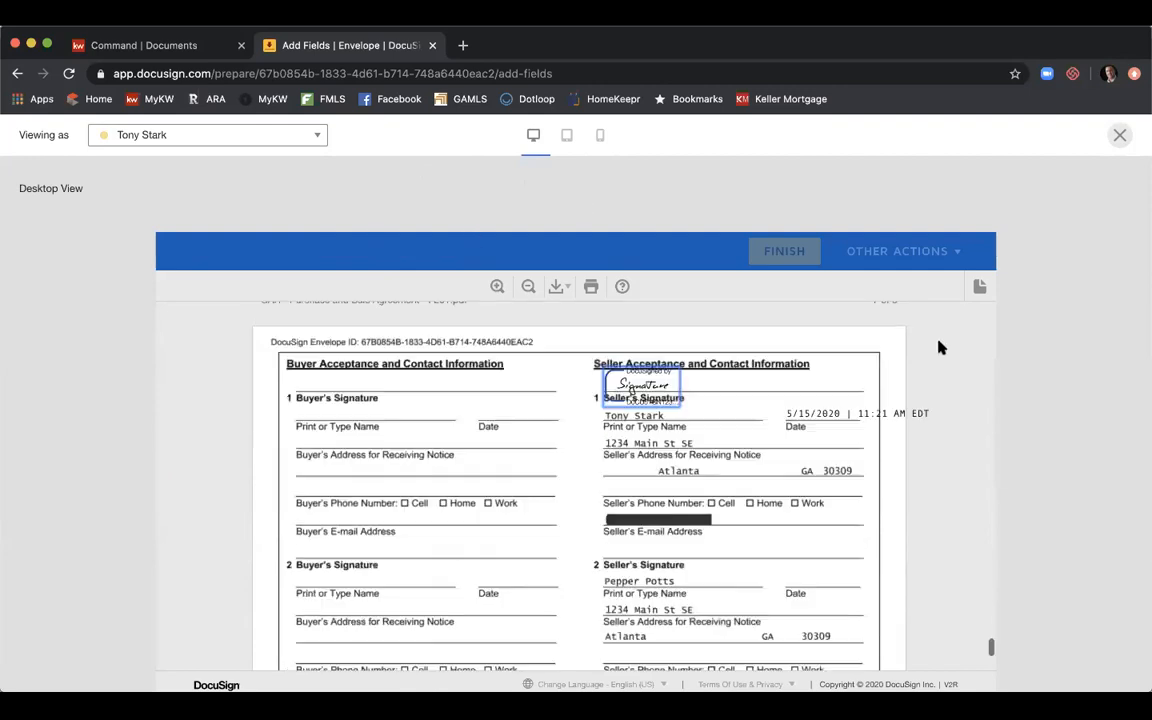
pyautogui.click(1119, 137)
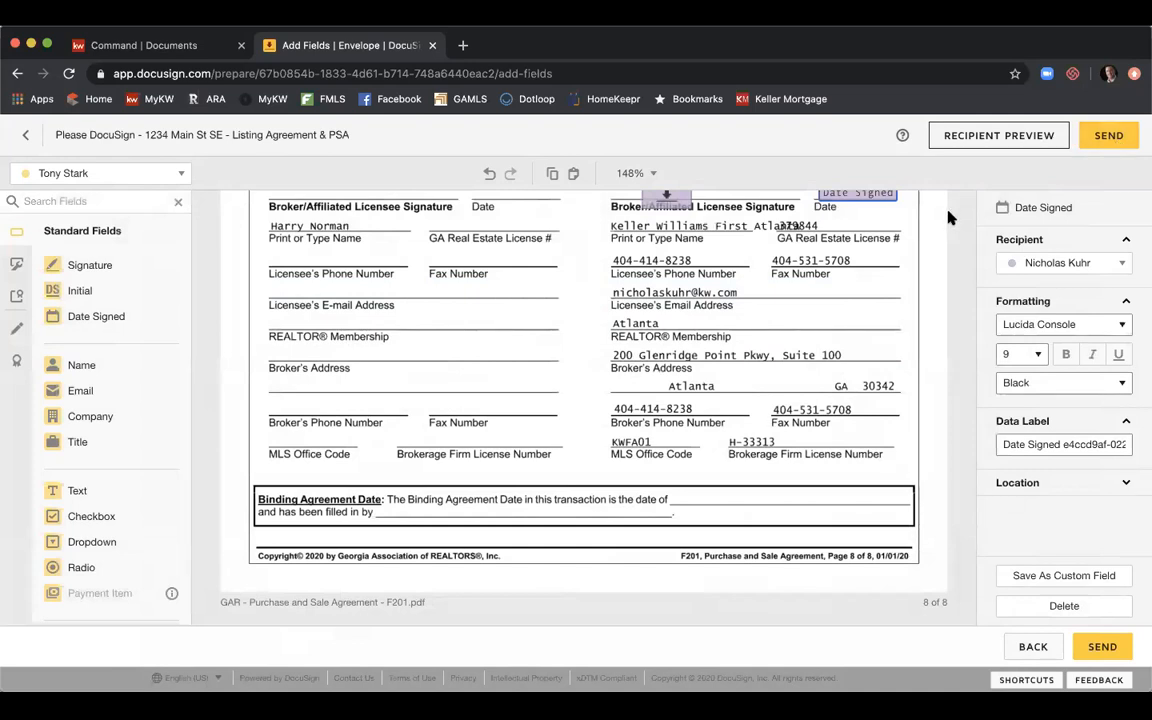
# Send the envelope to all its recipients.
pyautogui.click(1104, 137)
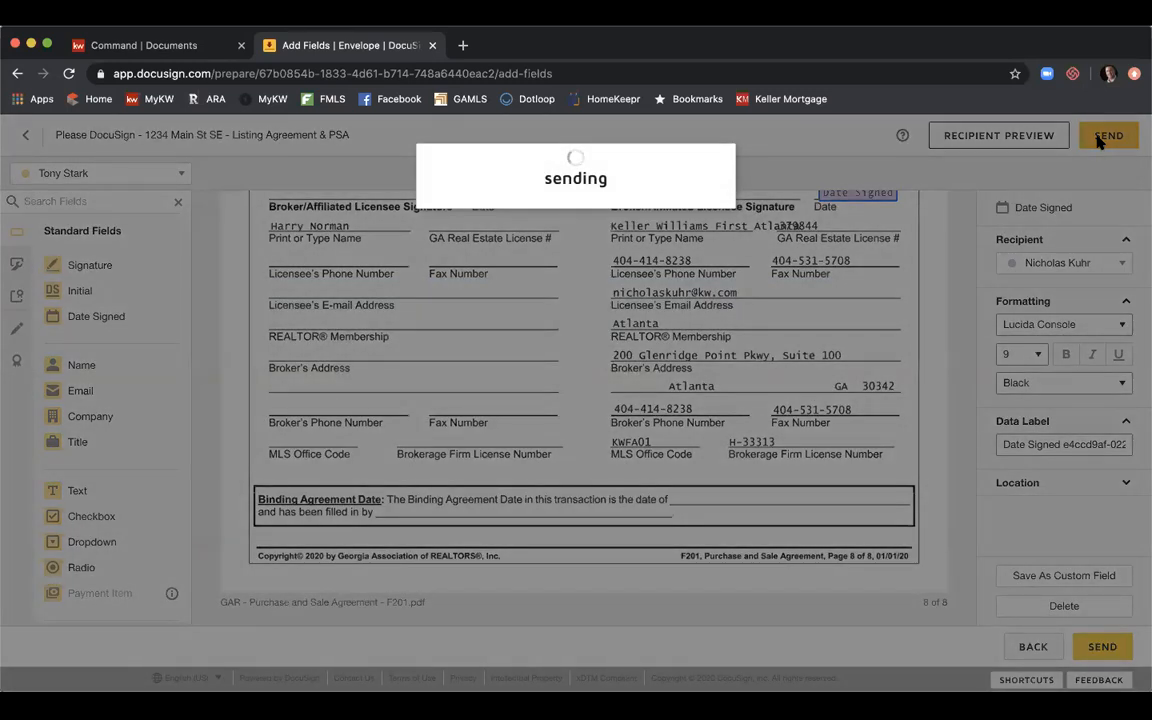
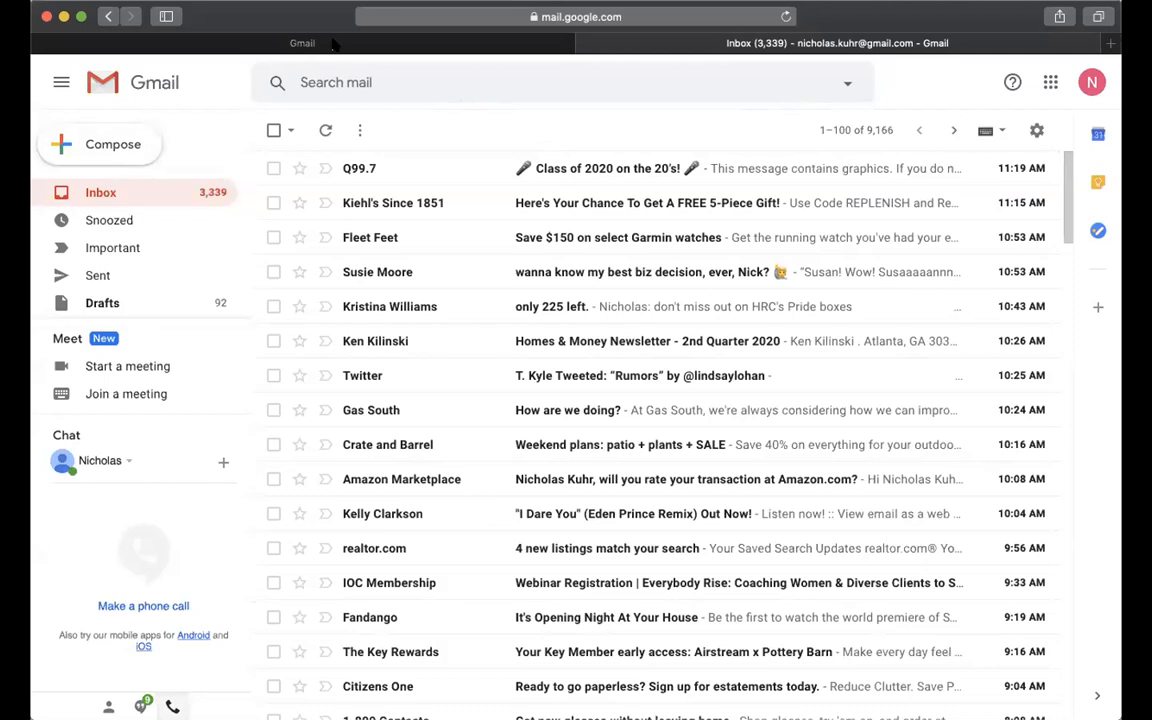
# In the second Gmail account, refresh the inbox and open the 'Please DocuSign - 1234 Main St SE' email.
pyautogui.click(90, 48)
pyautogui.click(97, 196)
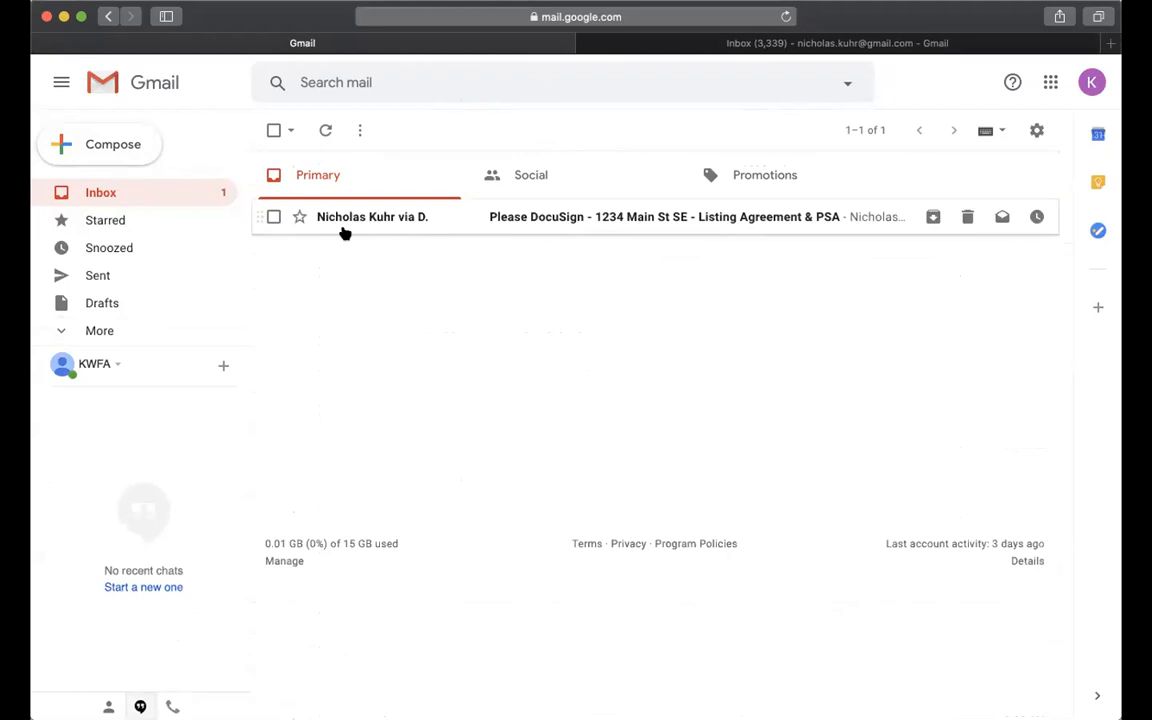
pyautogui.click(705, 220)
pyautogui.scroll(-2, 702, 219)
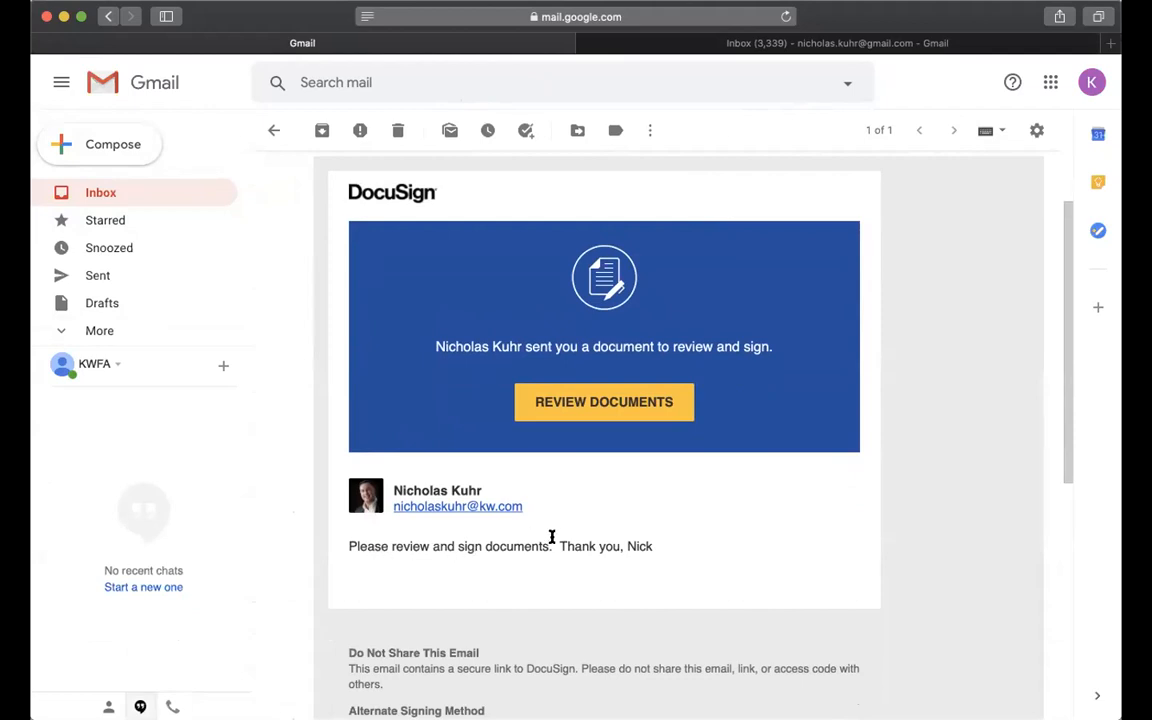
# Allow location access, agree to electronic records, and start at the first signature field.
pyautogui.click(616, 399)
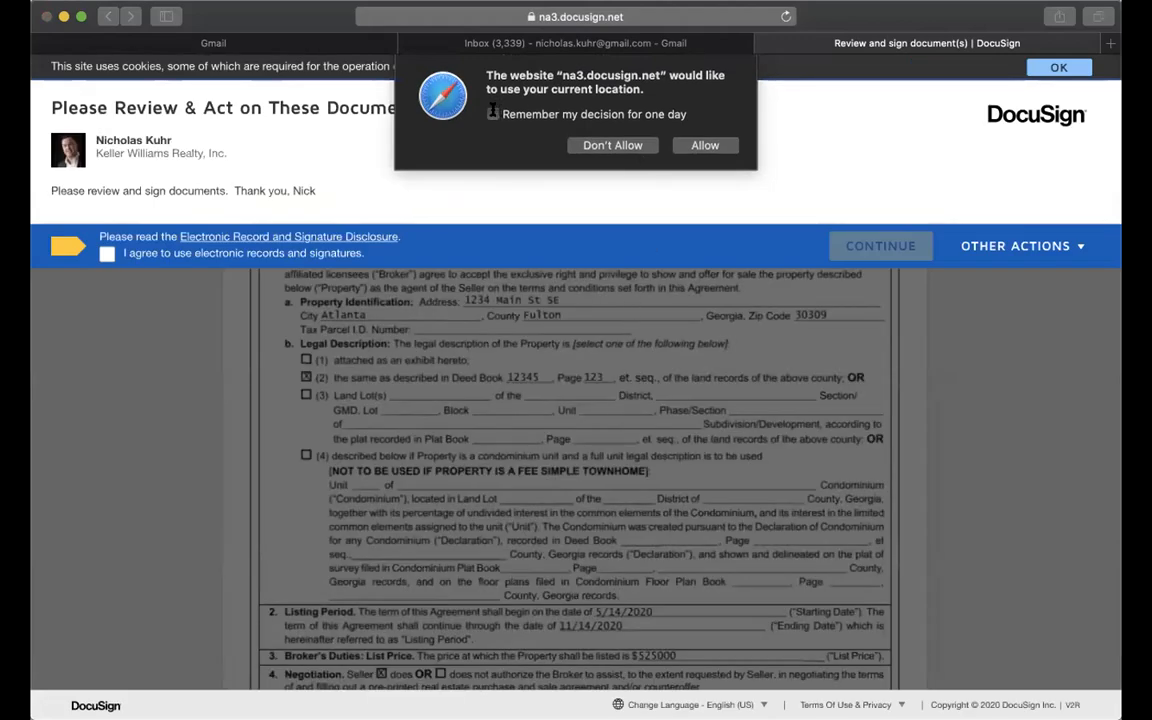
pyautogui.click(703, 146)
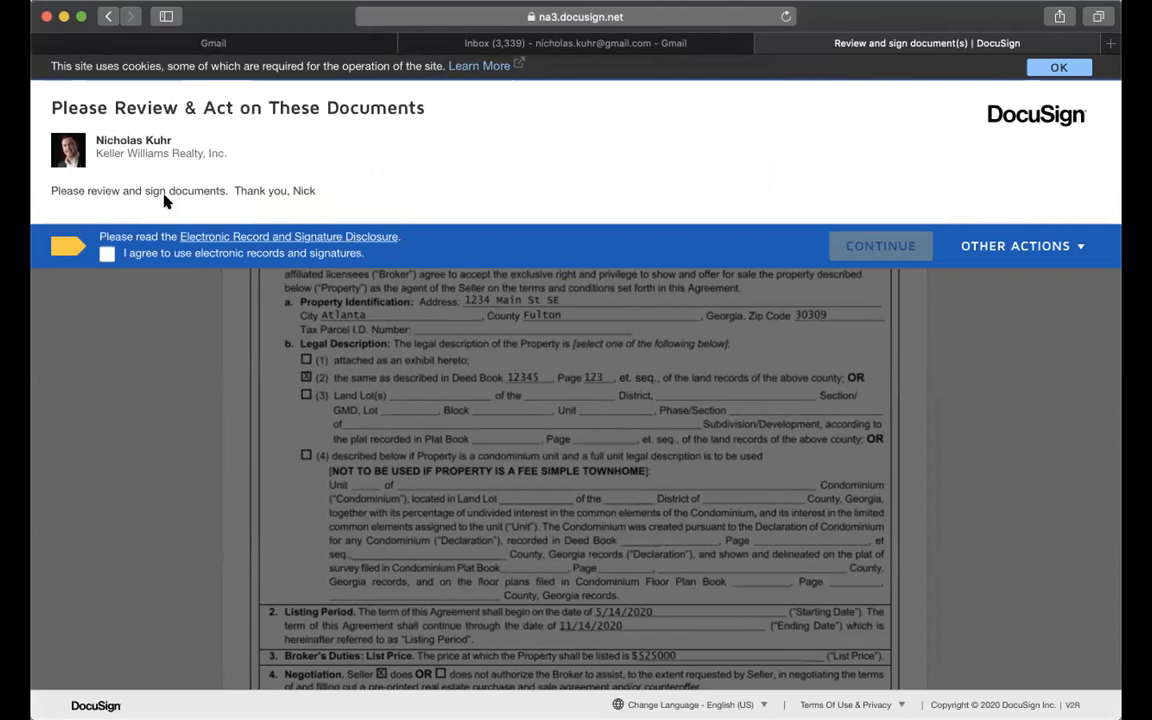
pyautogui.click(107, 254)
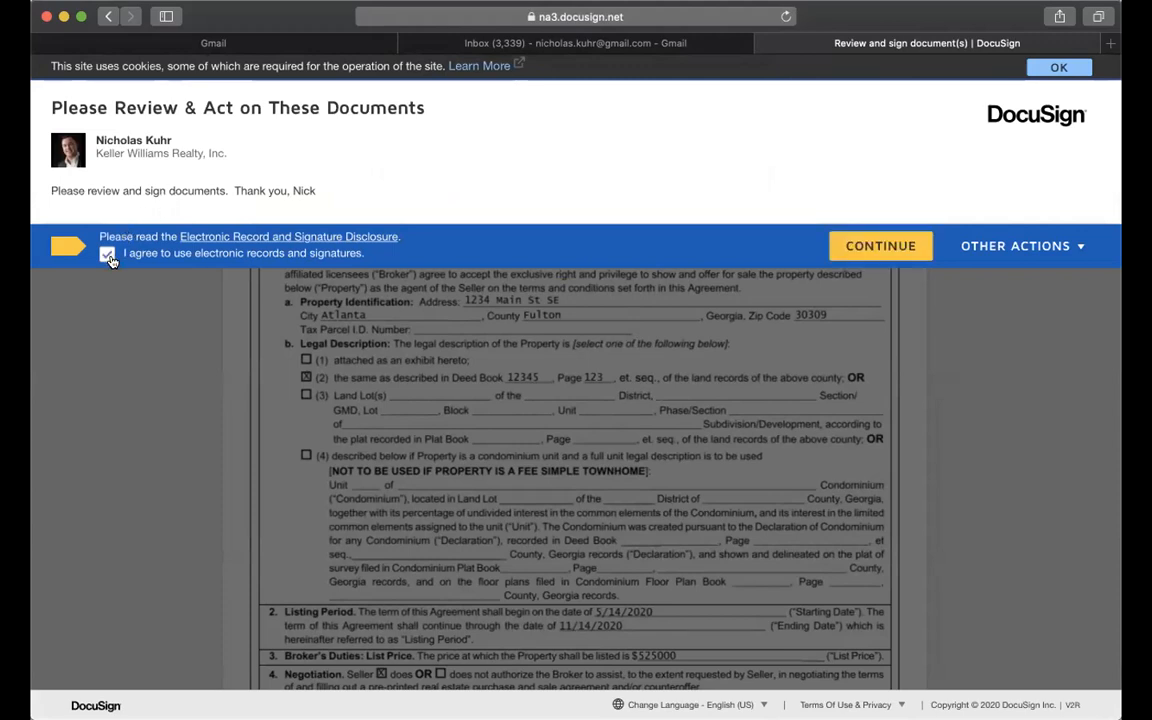
pyautogui.click(838, 247)
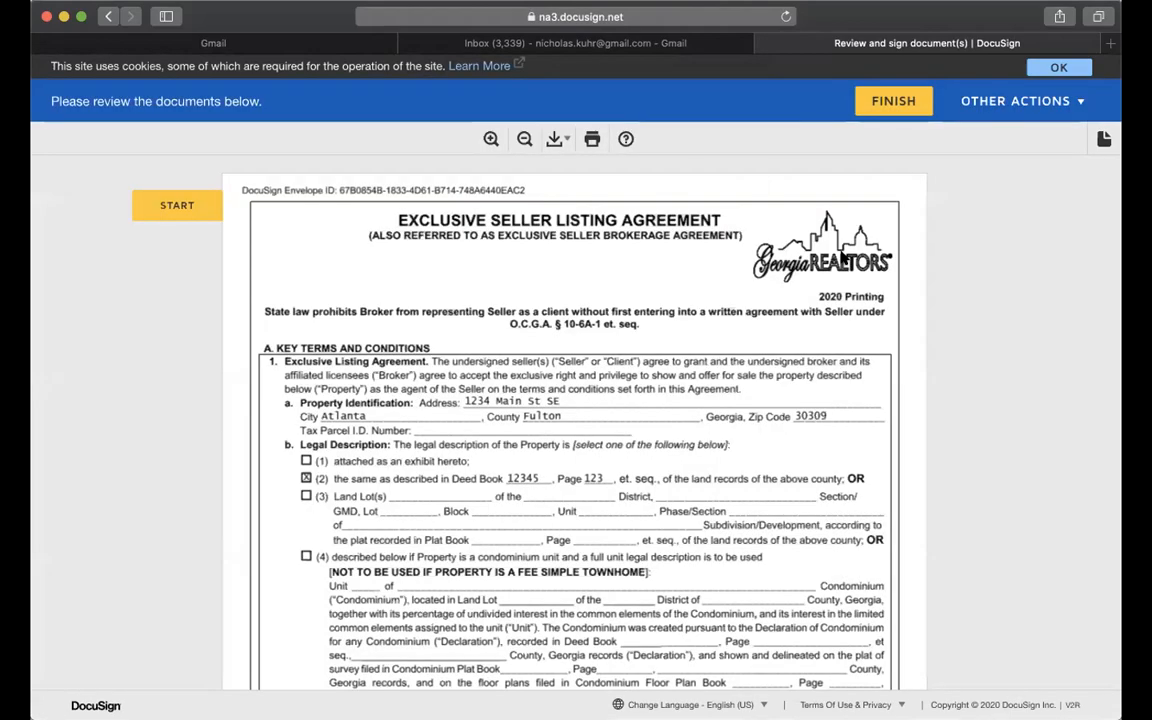
pyautogui.click(163, 203)
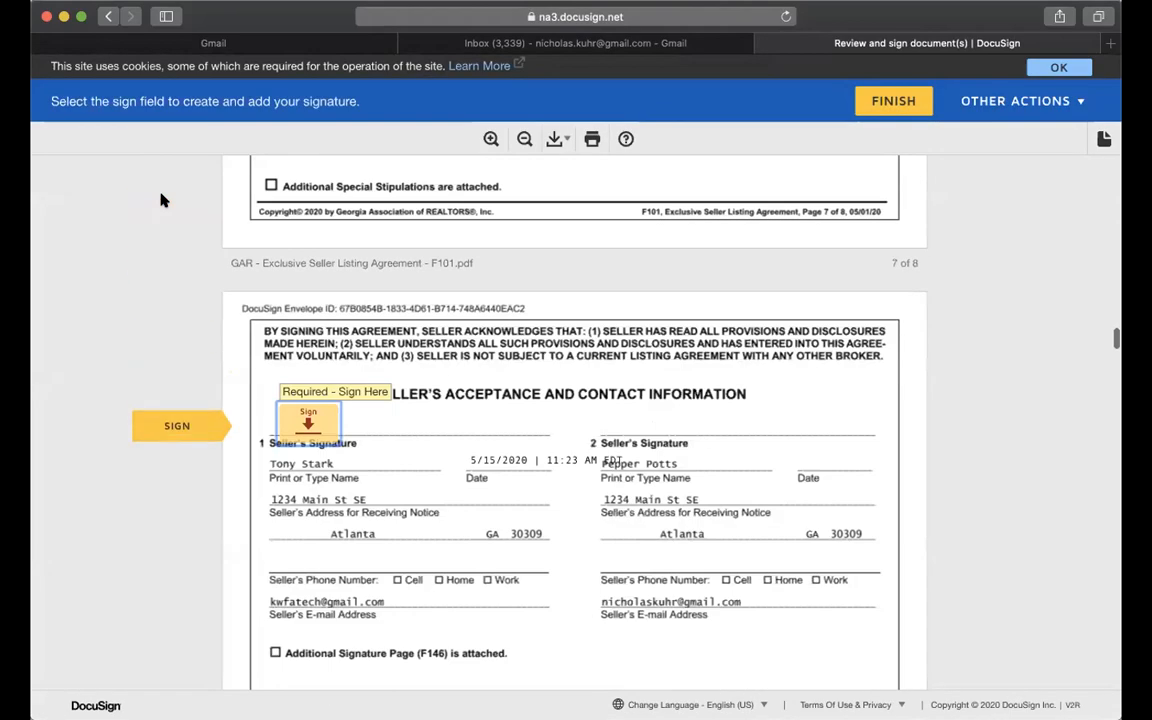
# Adopt the seller's signature, then initial the association disclosure and sign the marketing and wire fraud notices.
pyautogui.click(300, 388)
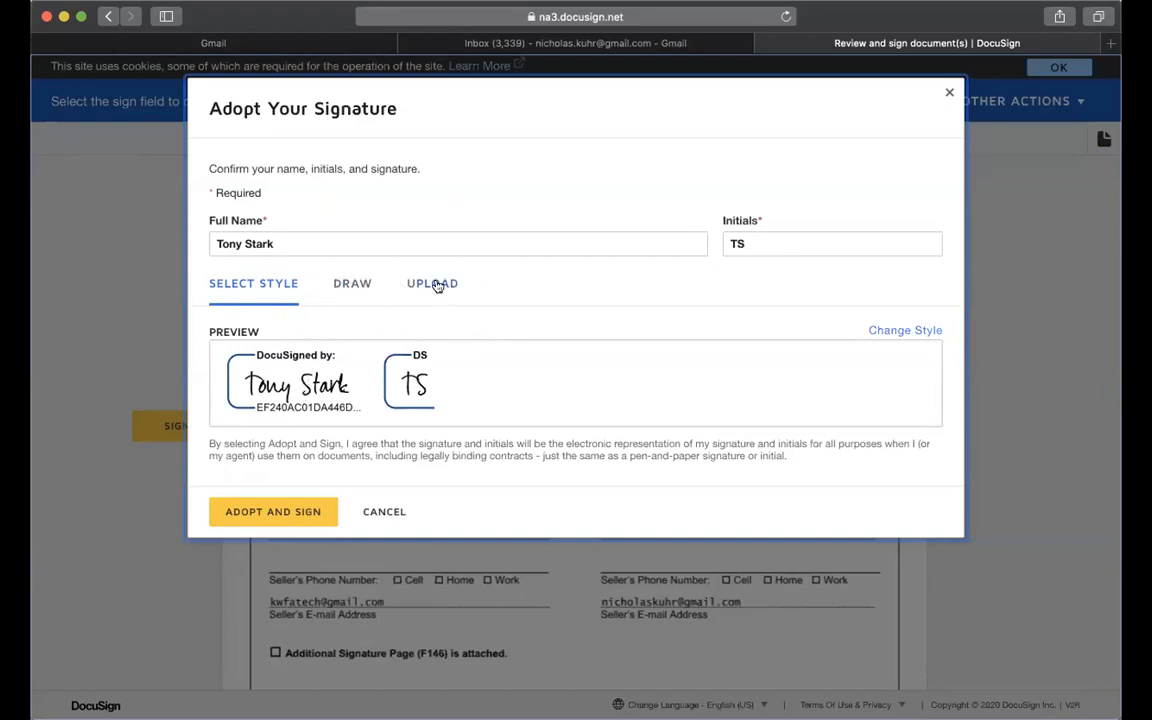
pyautogui.click(259, 508)
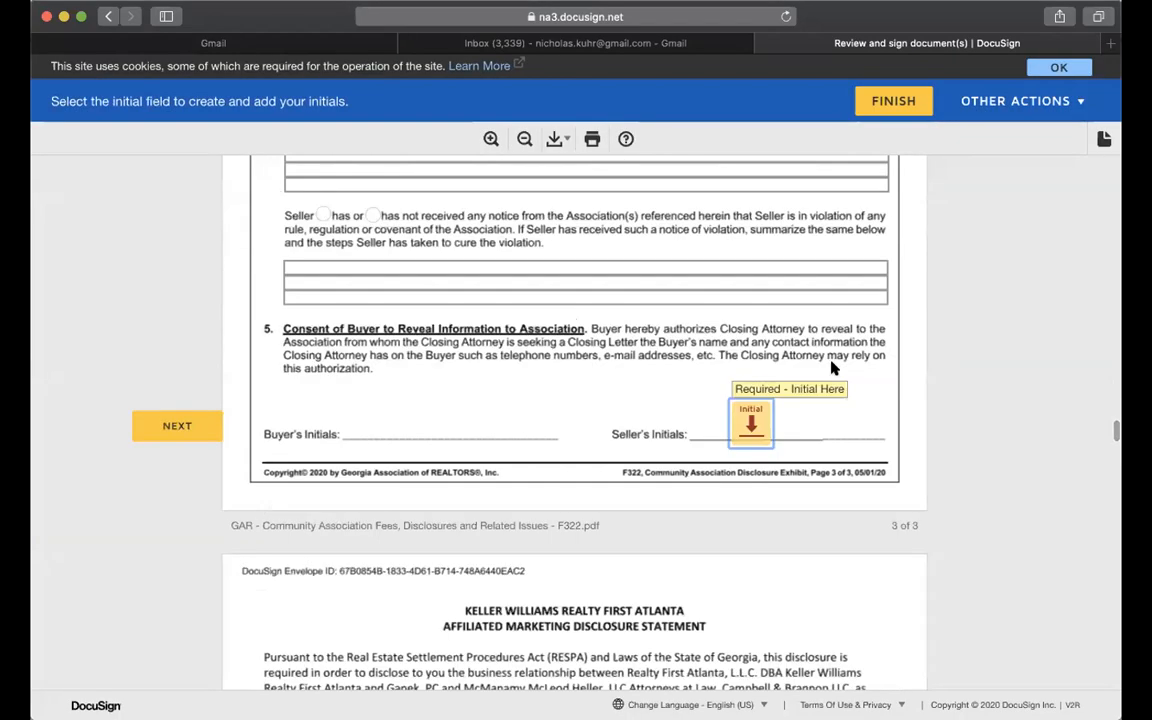
pyautogui.click(751, 422)
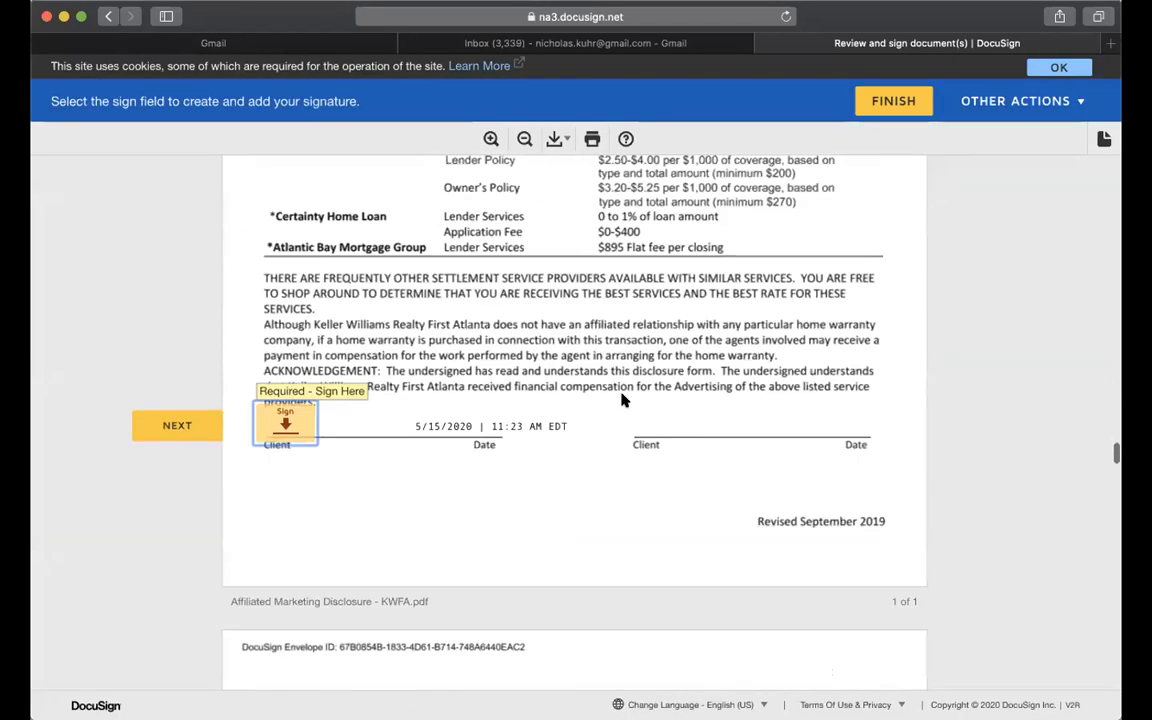
pyautogui.click(313, 427)
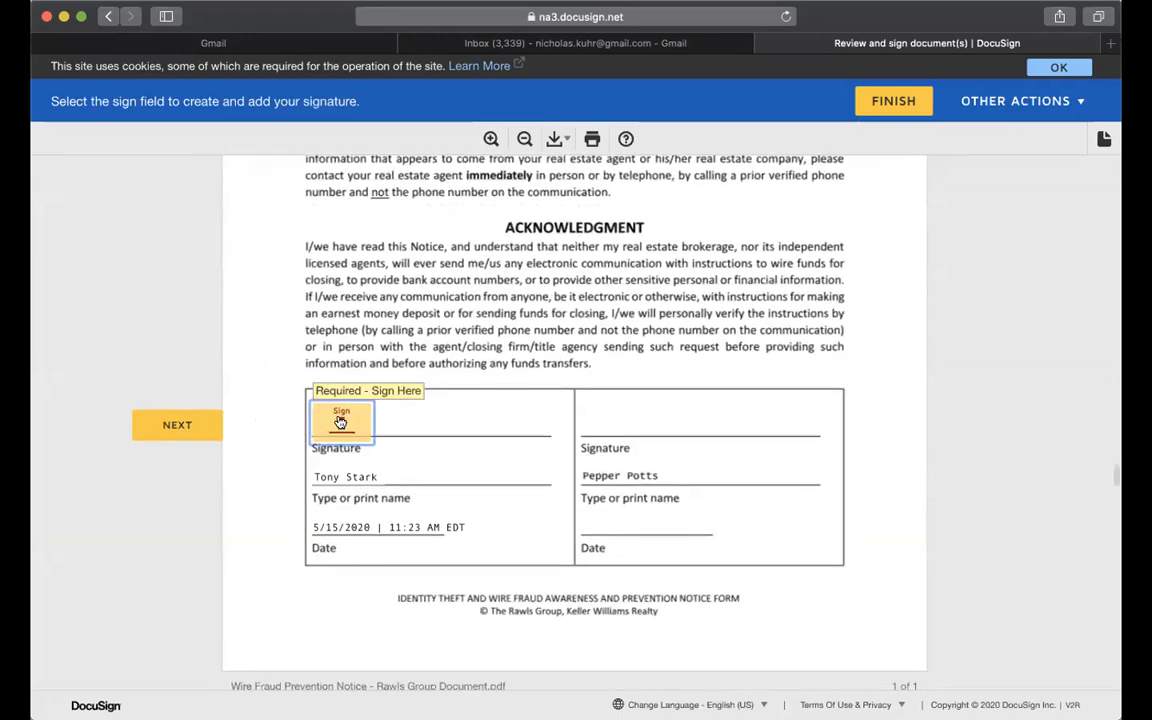
pyautogui.click(340, 422)
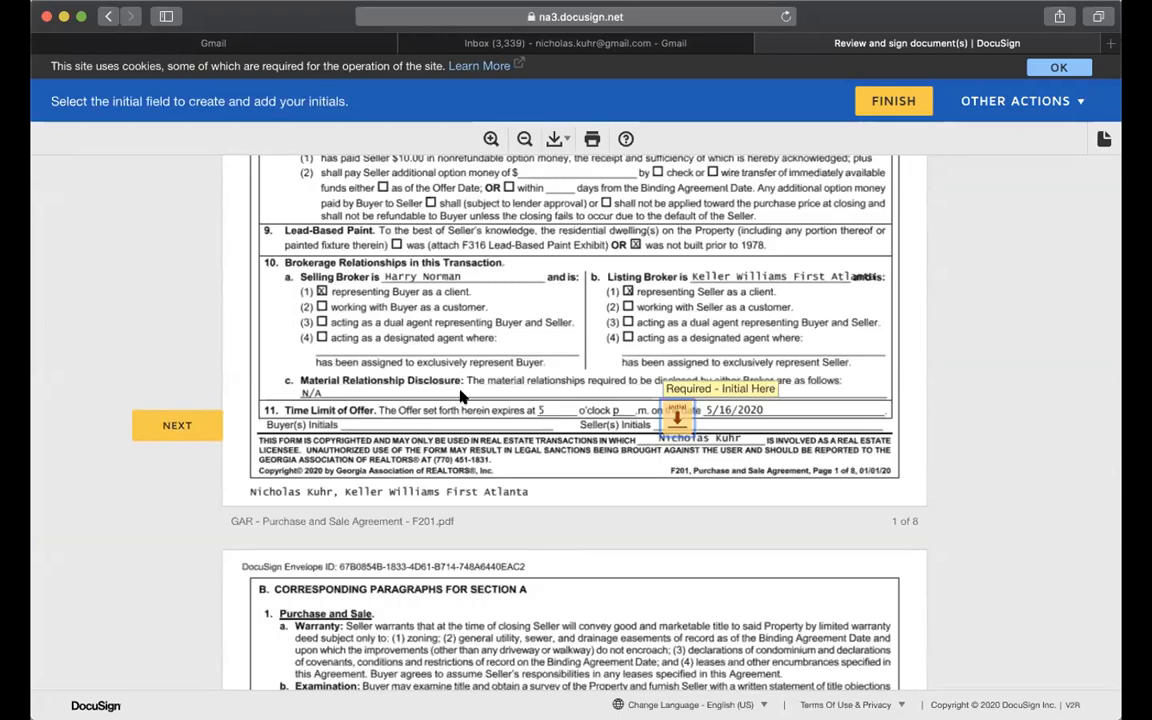
# Initial the purchase agreement's offer time limit and sign the seller acceptance.
pyautogui.scroll(3, 460, 397)
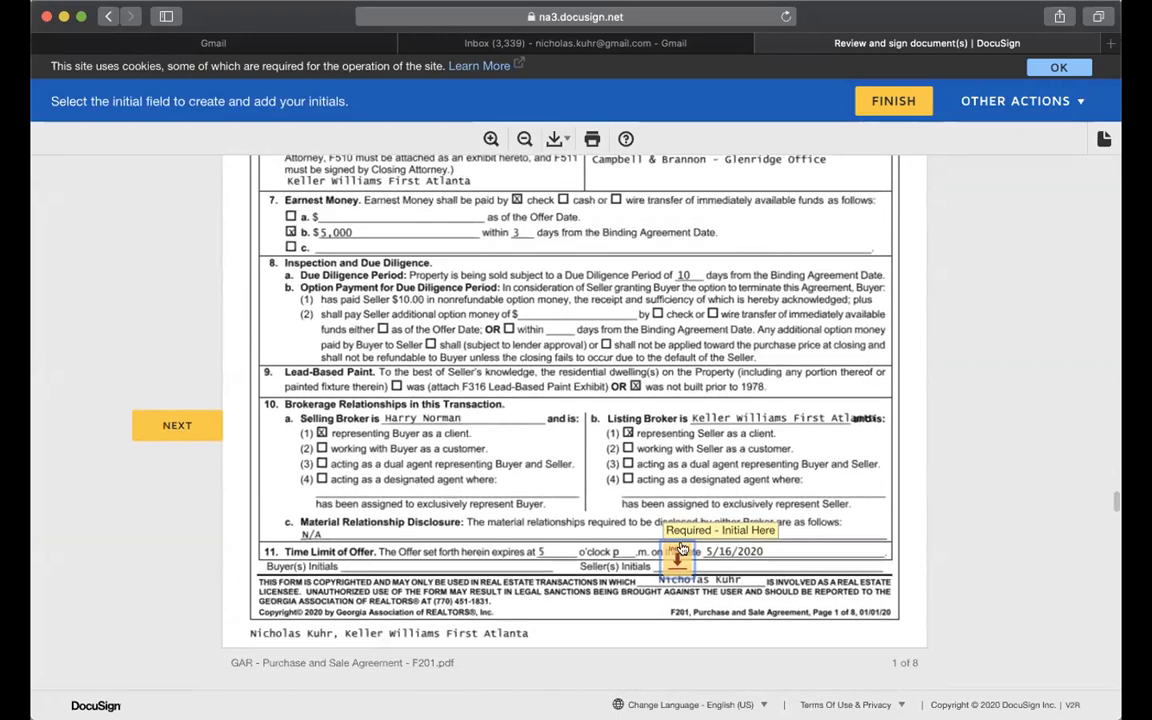
pyautogui.click(679, 553)
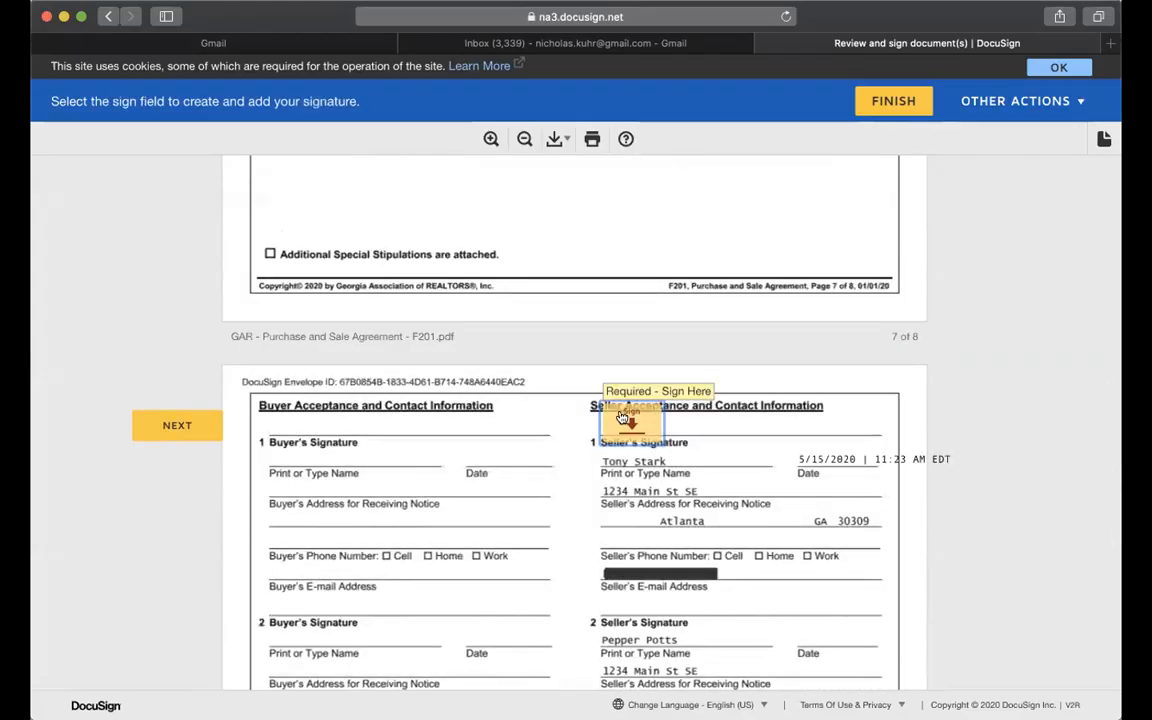
pyautogui.click(621, 416)
pyautogui.scroll(20, 621, 418)
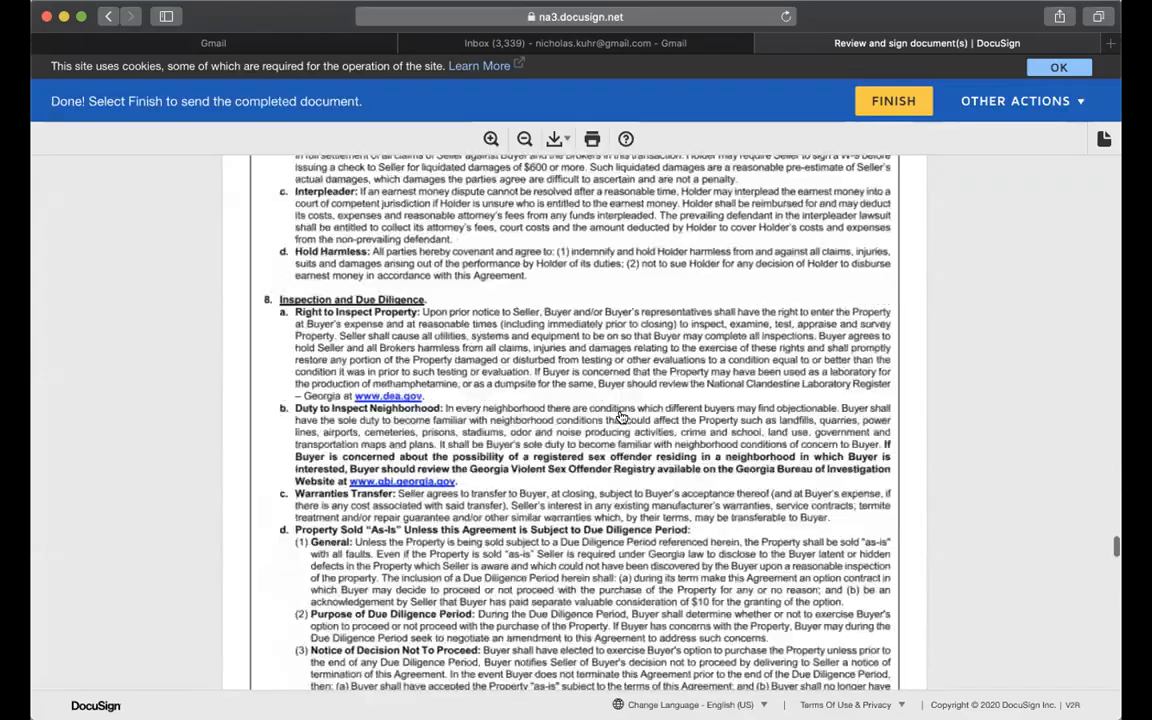
# Review the signed pages and reach the association name field on the Community Association Disclosure.
pyautogui.scroll(20, 621, 418)
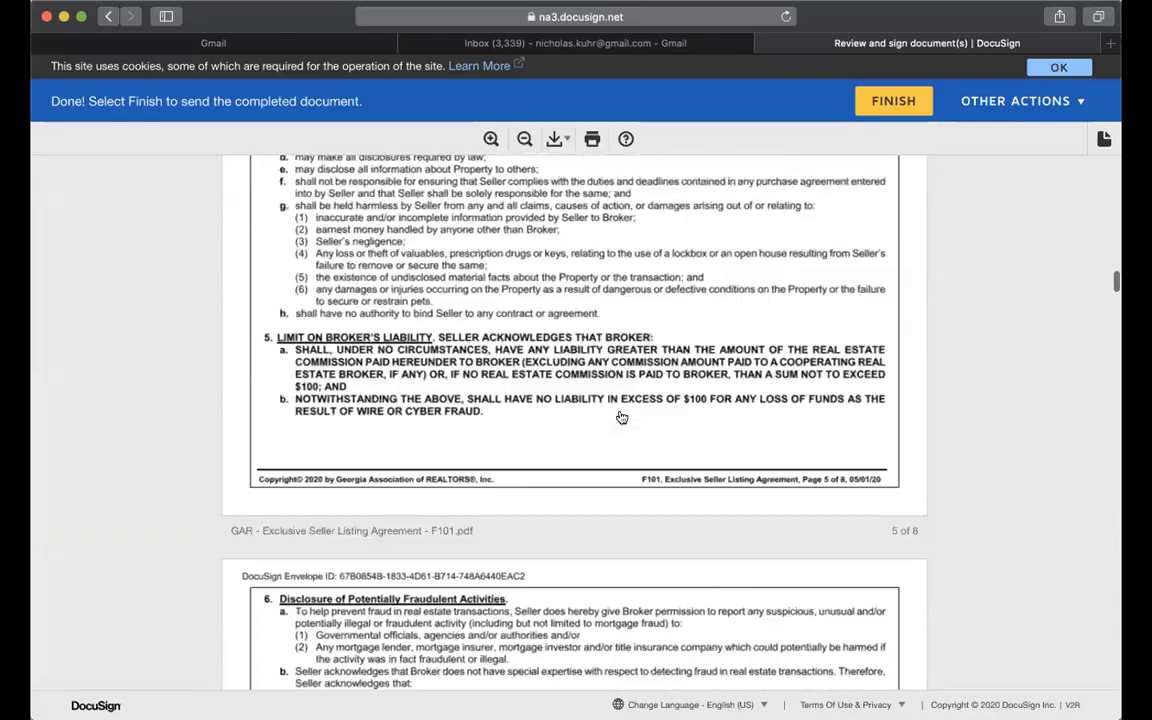
pyautogui.scroll(20, 621, 416)
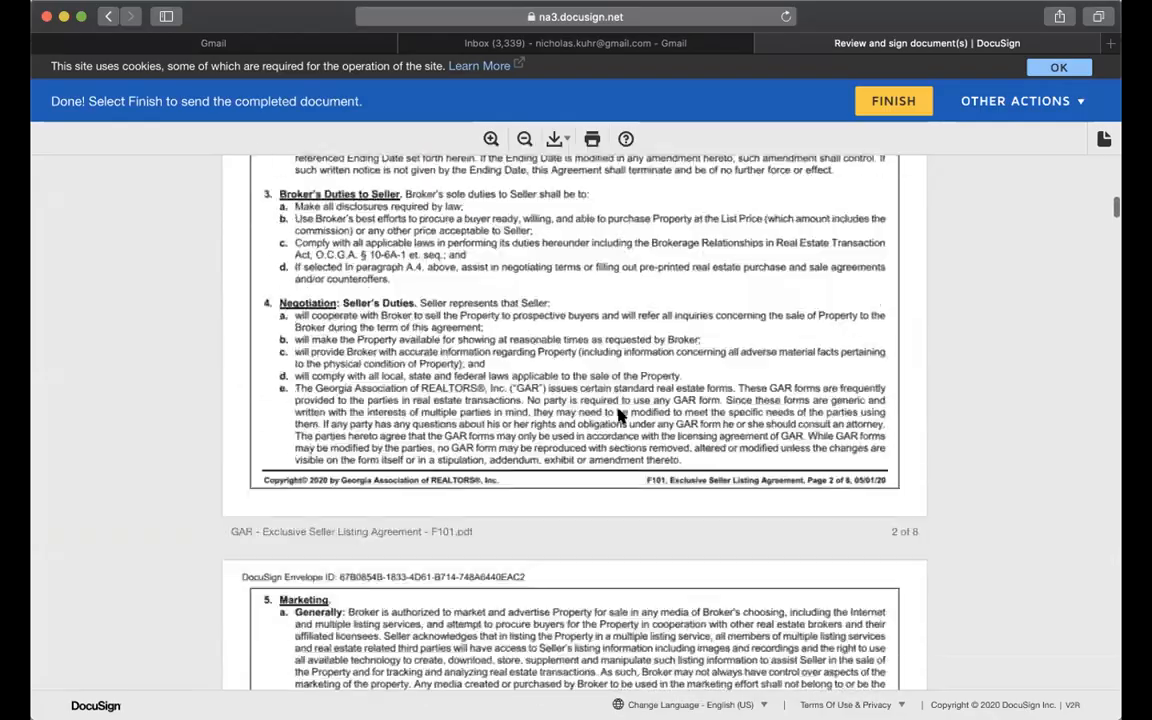
pyautogui.scroll(8, 621, 418)
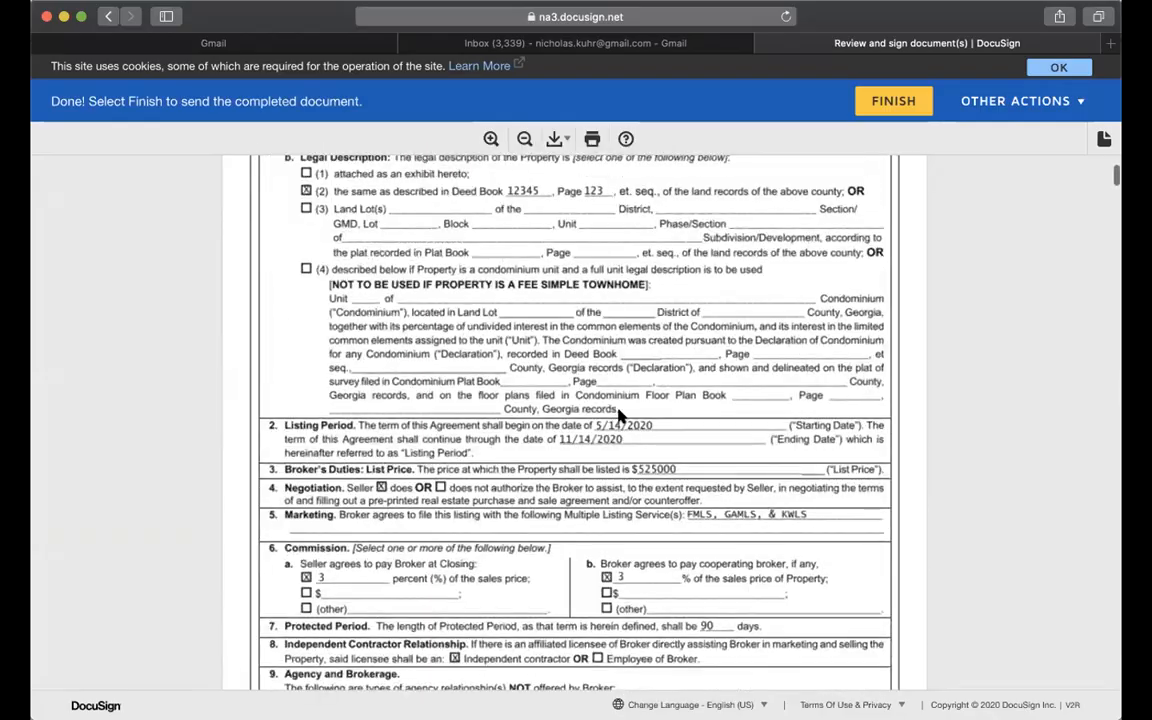
pyautogui.scroll(5, 621, 418)
pyautogui.scroll(-20, 619, 430)
pyautogui.scroll(-20, 619, 435)
pyautogui.scroll(-20, 619, 435)
pyautogui.scroll(-20, 618, 435)
pyautogui.scroll(-20, 618, 435)
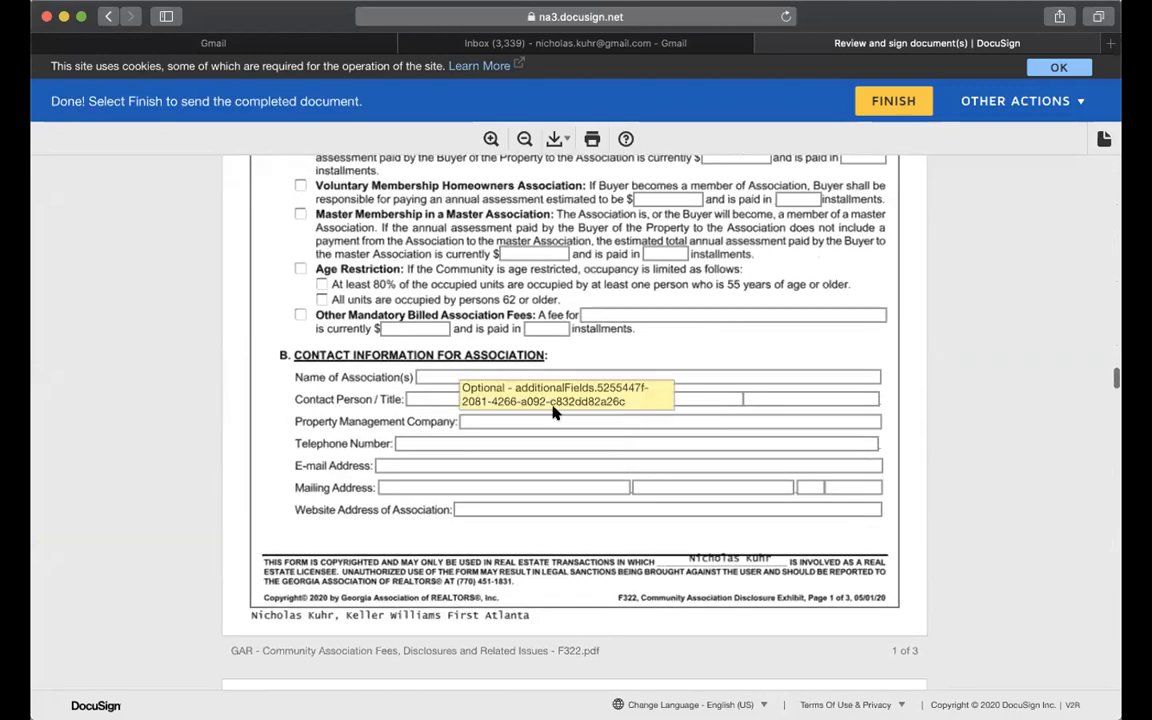
pyautogui.click(496, 377)
# Tick the Mandatory Membership Condominium Association checkbox.
pyautogui.scroll(2, 355, 365)
pyautogui.scroll(10, 357, 356)
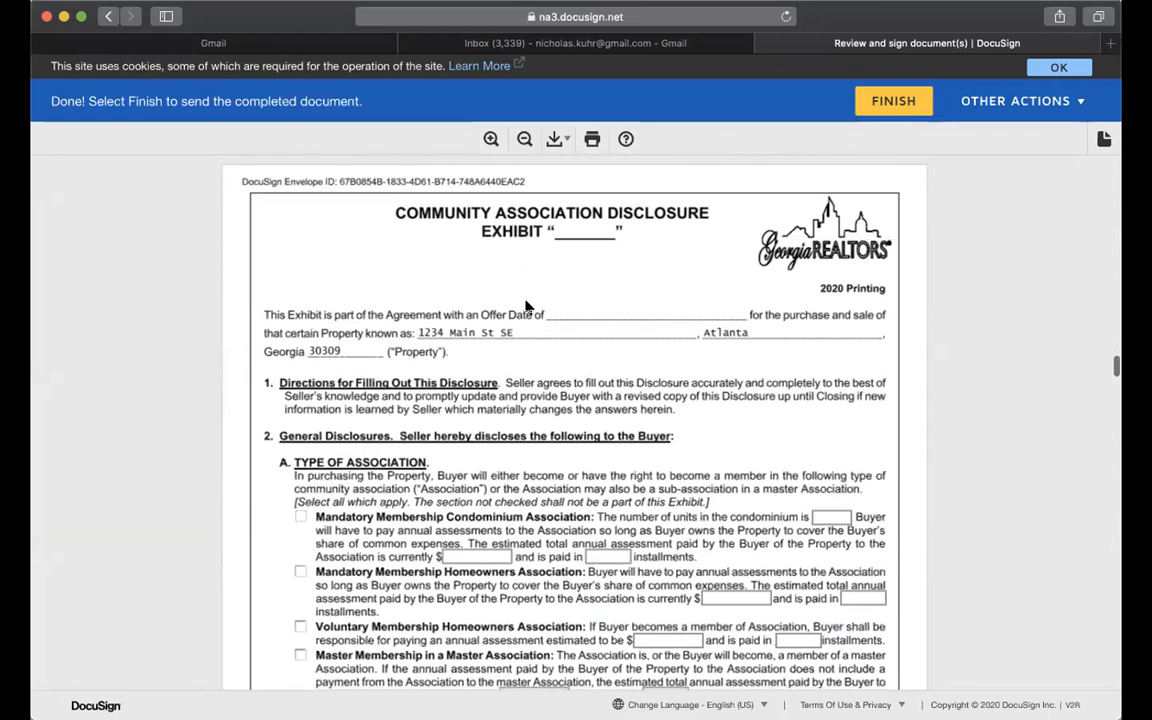
pyautogui.scroll(-3, 418, 397)
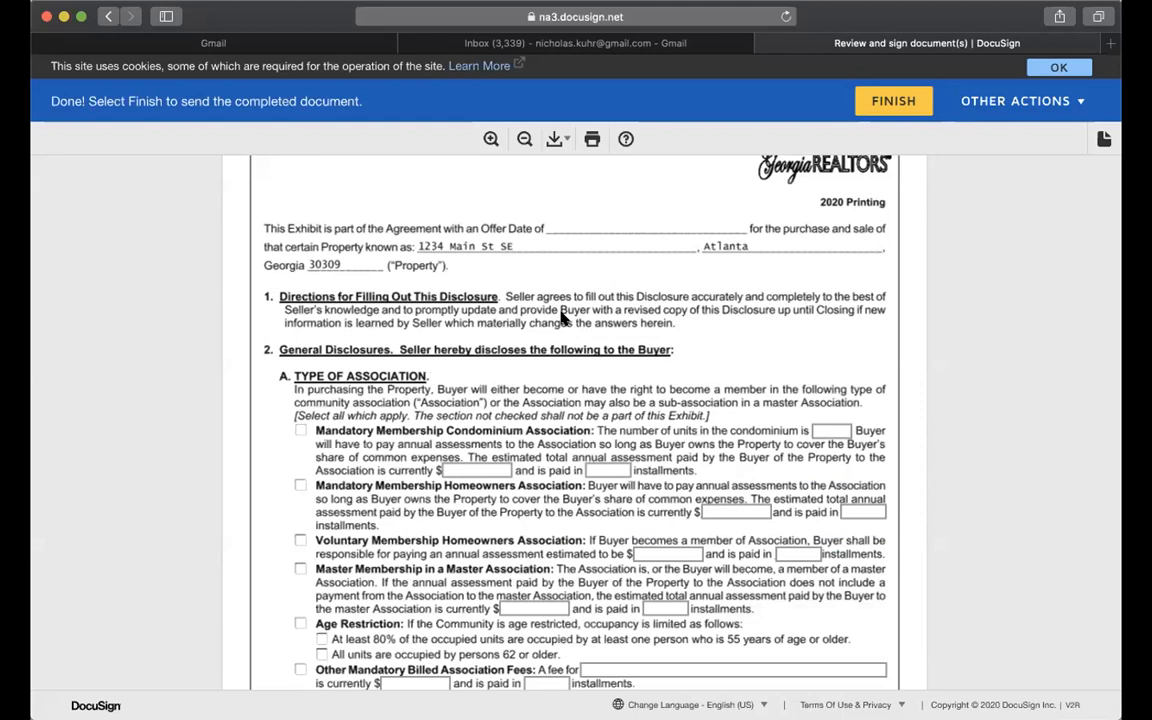
pyautogui.click(300, 432)
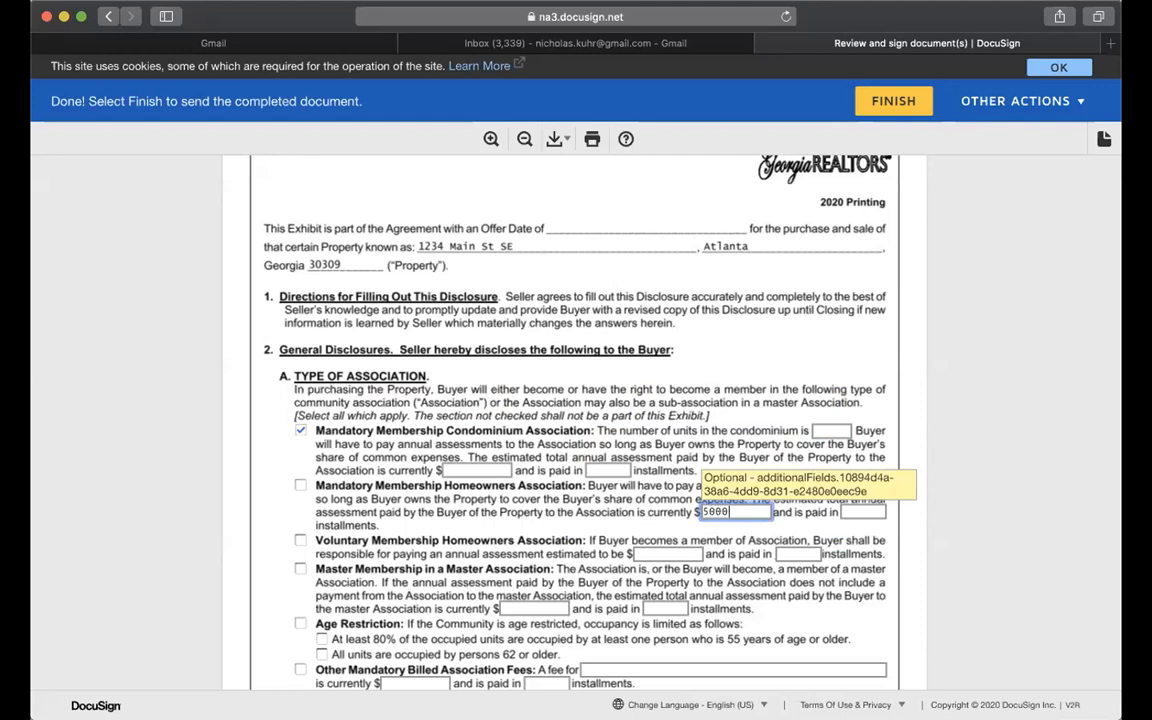
# Enter HOA as the association name and fill in the contact person's name.
pyautogui.scroll(-3, 560, 450)
pyautogui.click(499, 595)
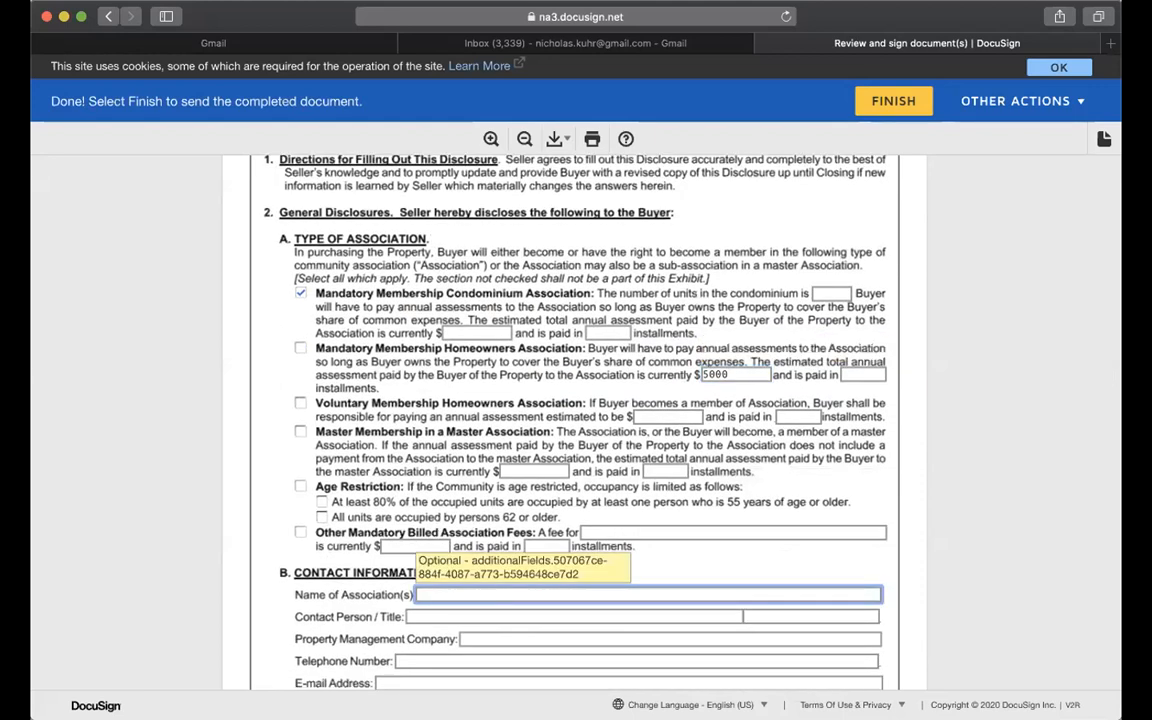
pyautogui.write('HOA')
pyautogui.press('Tab')
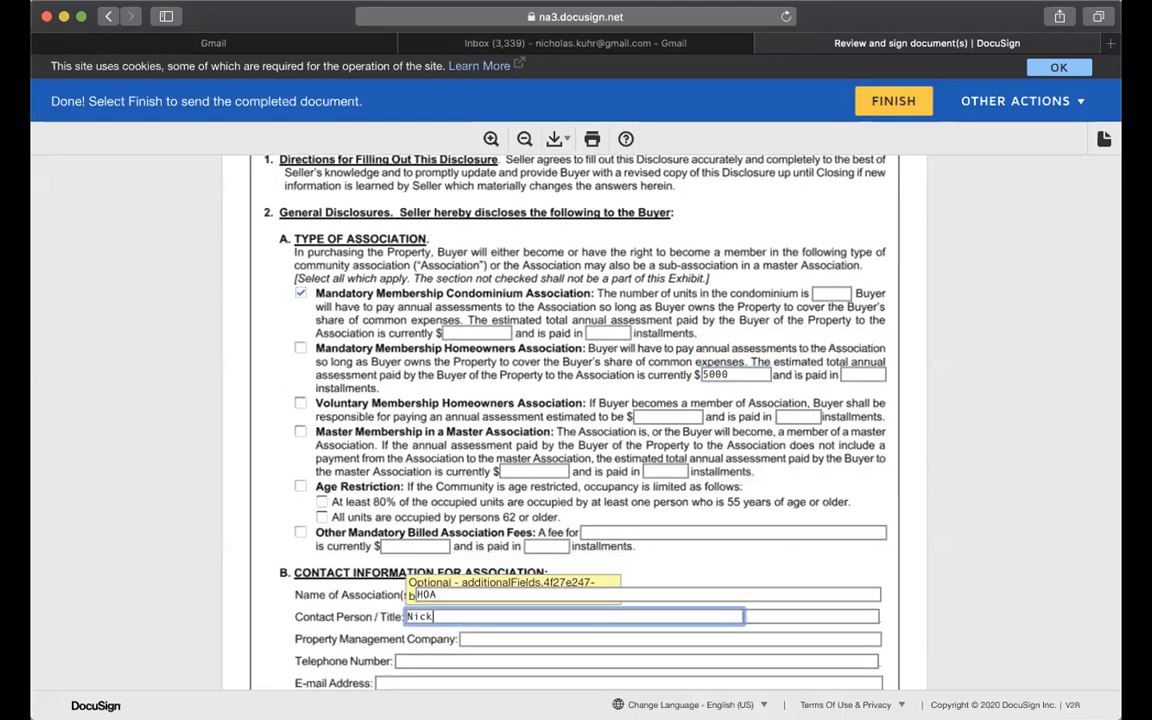
pyautogui.write('Nick')
pyautogui.press('Tab')
# Fill the contact title, management company, telephone and e-mail fields with placeholder text.
pyautogui.write('jklskdfhk')
pyautogui.press('Tab')
pyautogui.write('lskjdhf')
pyautogui.press('Tab')
pyautogui.write('kjd')
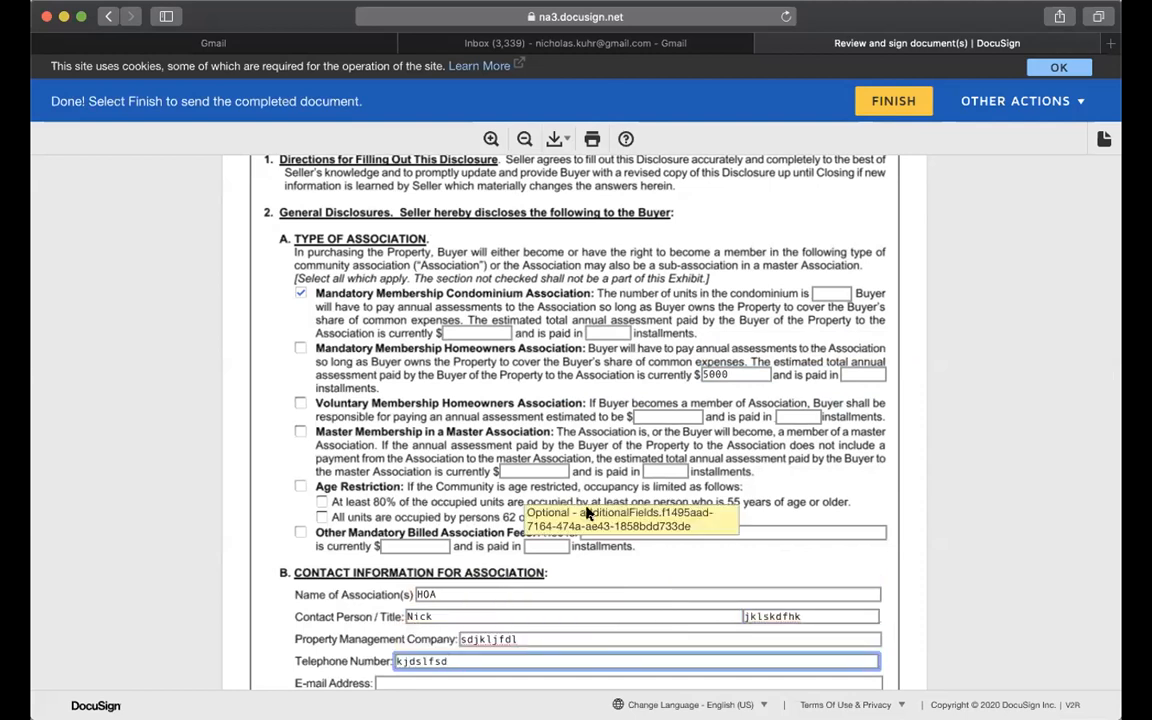
pyautogui.scroll(-5, 587, 509)
pyautogui.click(560, 535)
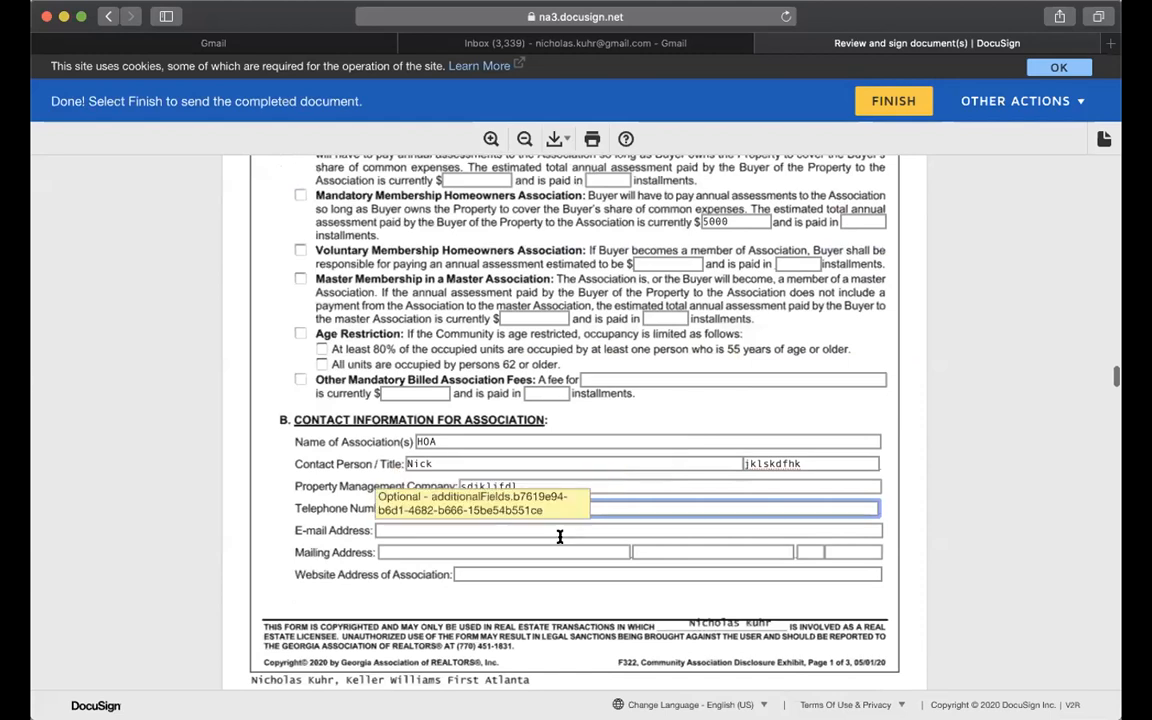
pyautogui.write('ljldkfajsd')
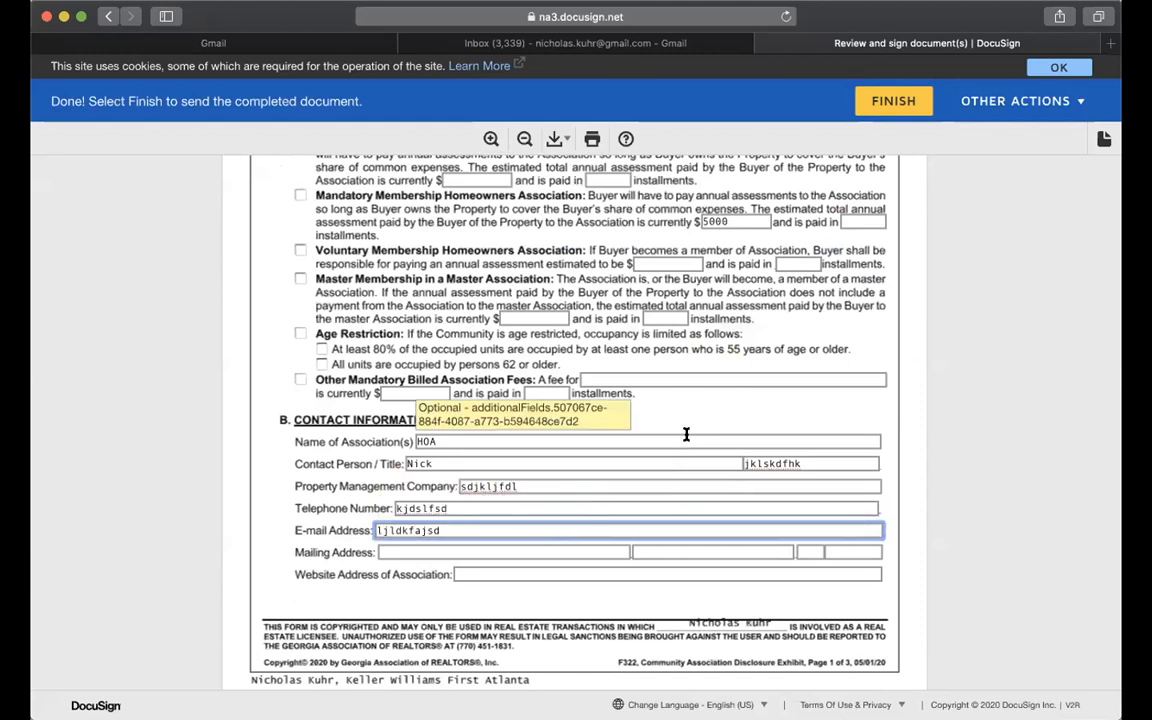
pyautogui.scroll(-2, 686, 434)
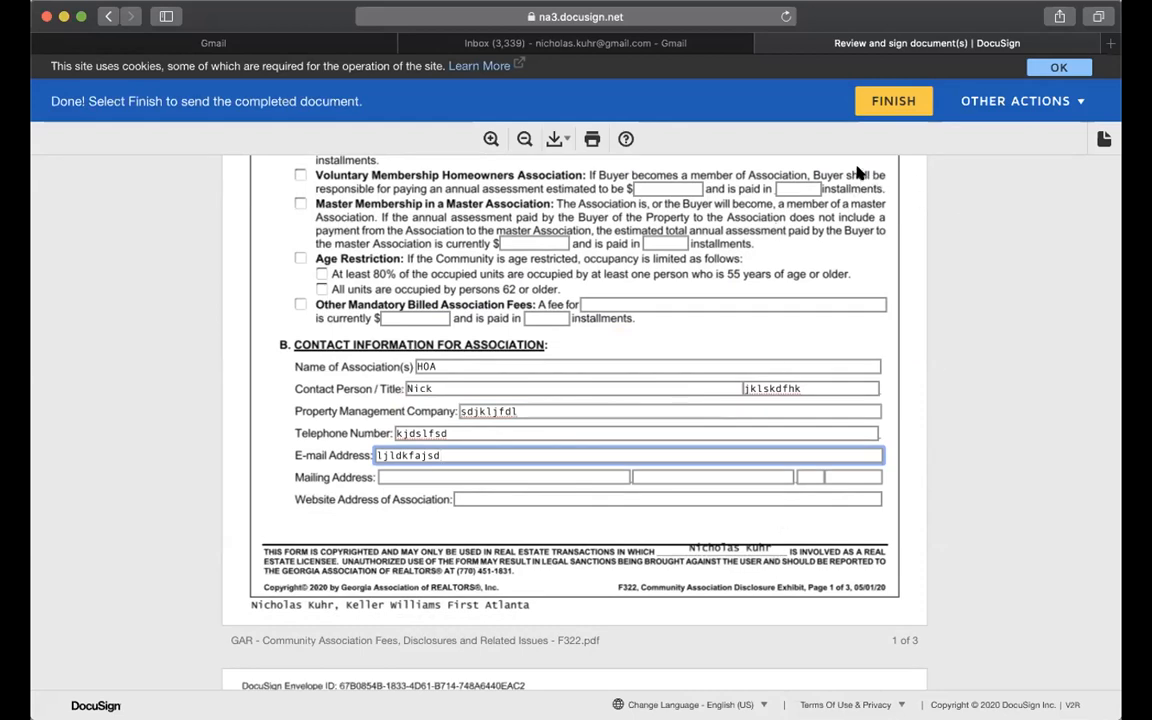
# Finish signing and decline creating an account to save a copy.
pyautogui.click(884, 112)
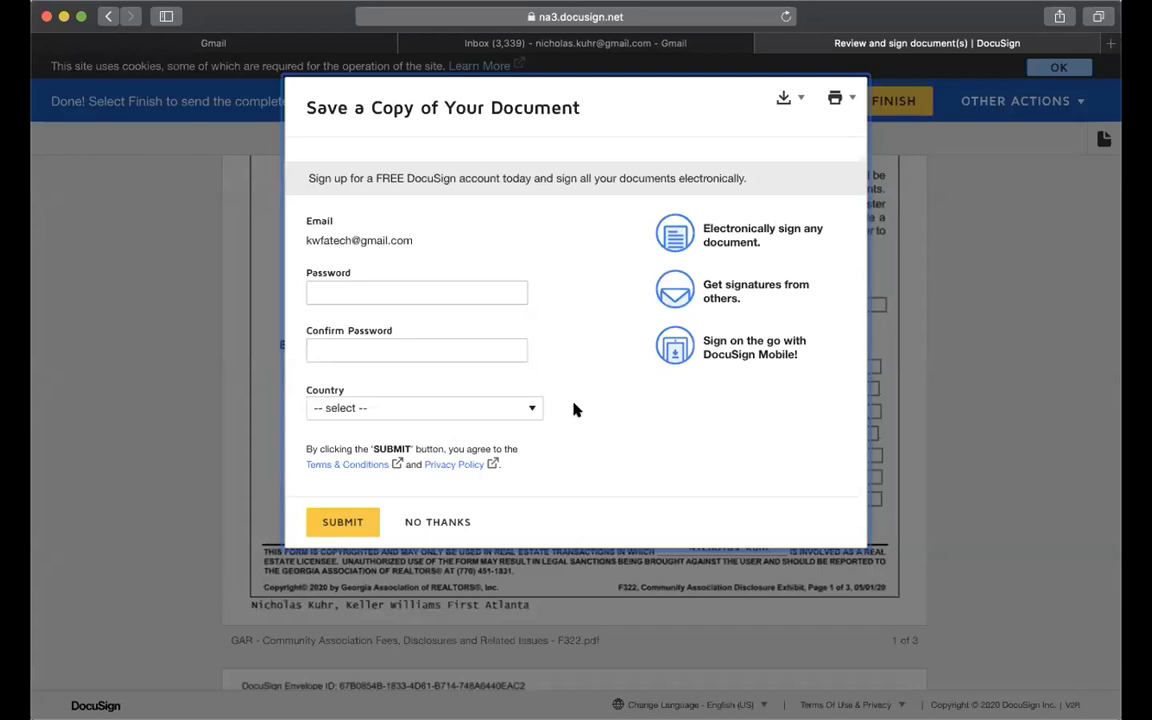
pyautogui.click(442, 524)
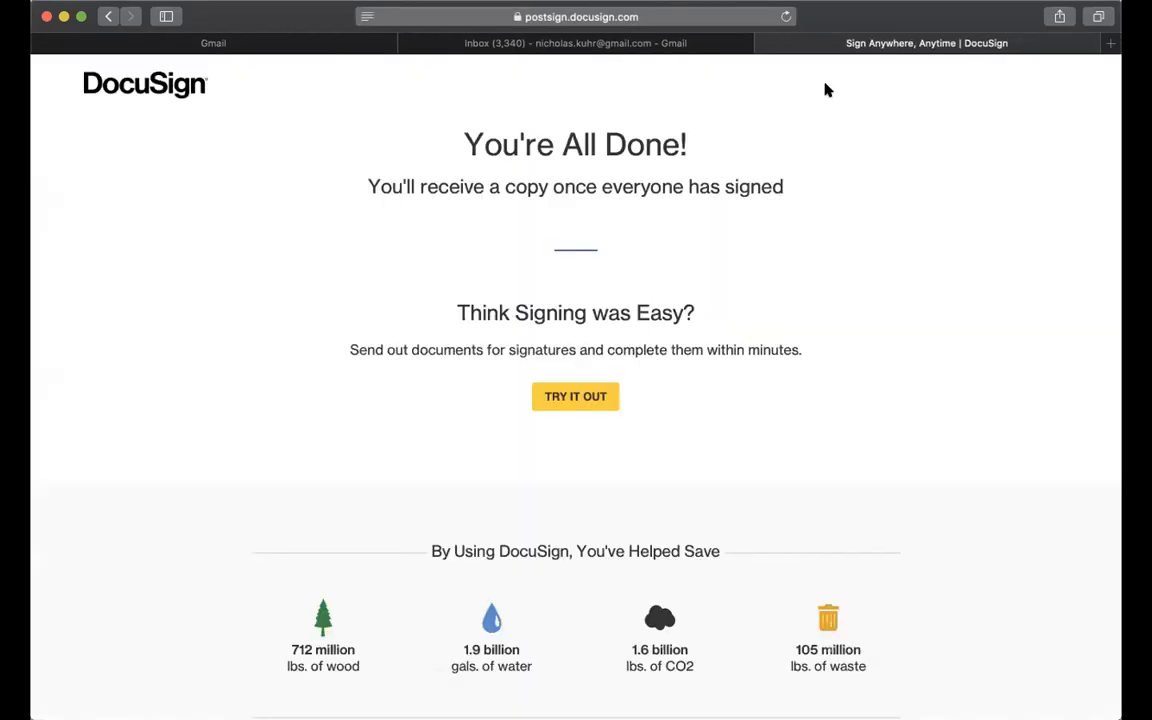
# Return to Gmail and open REVIEW DOCUMENTS from the 1234 Main St SE listing agreement email.
pyautogui.click(764, 43)
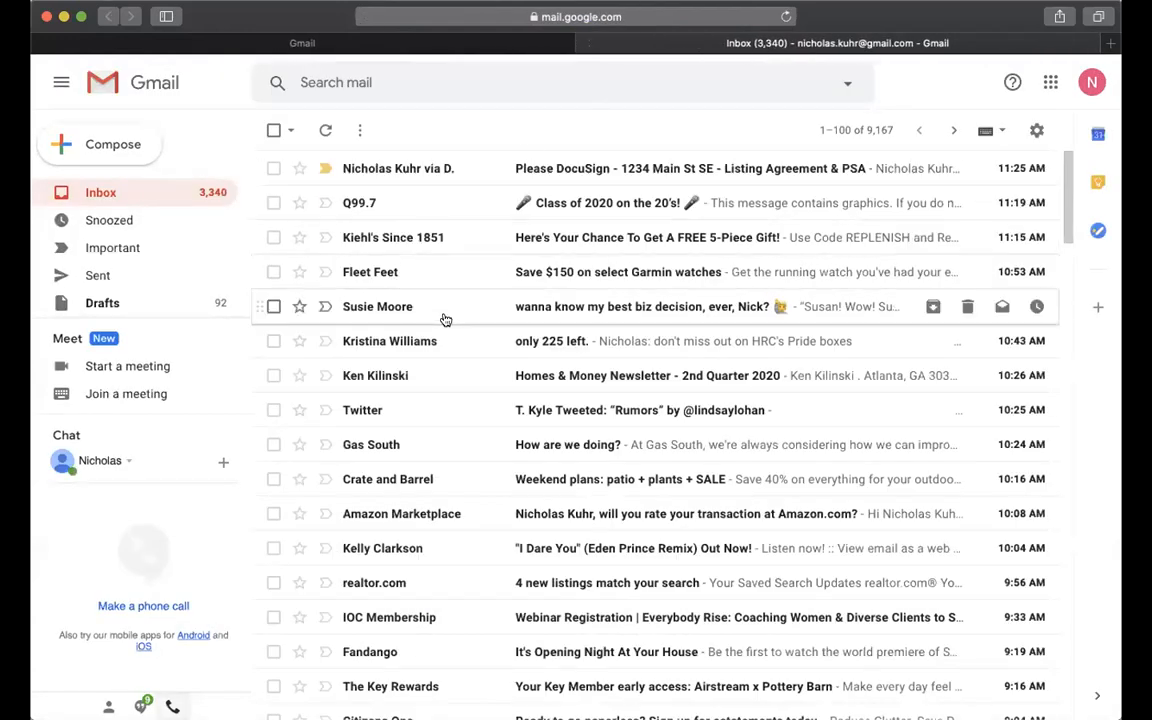
pyautogui.click(587, 176)
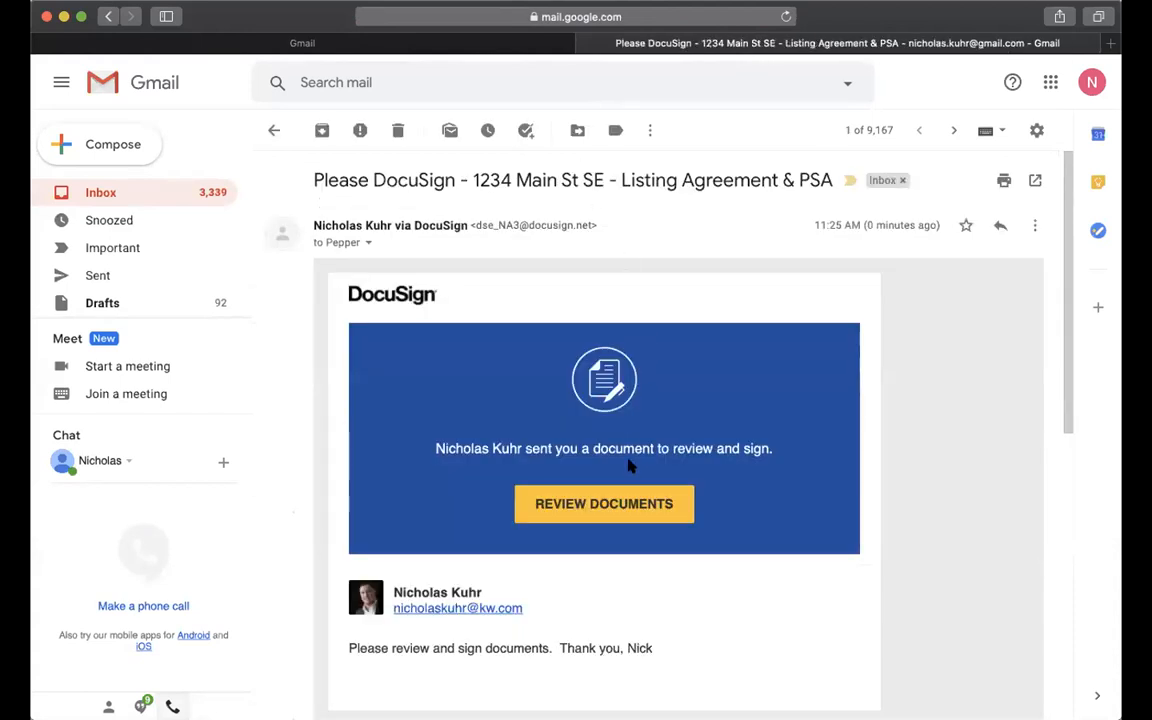
pyautogui.click(622, 508)
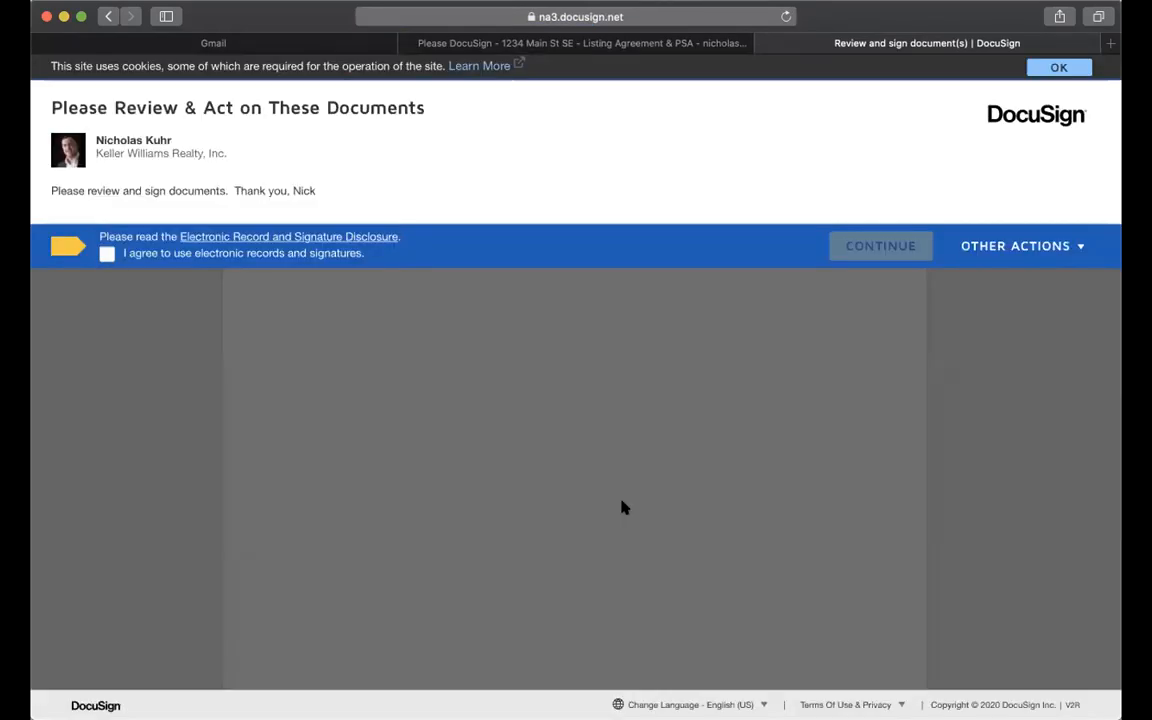
# Agree to electronic records, continue, and adopt the second seller's signature in the first field.
pyautogui.click(107, 253)
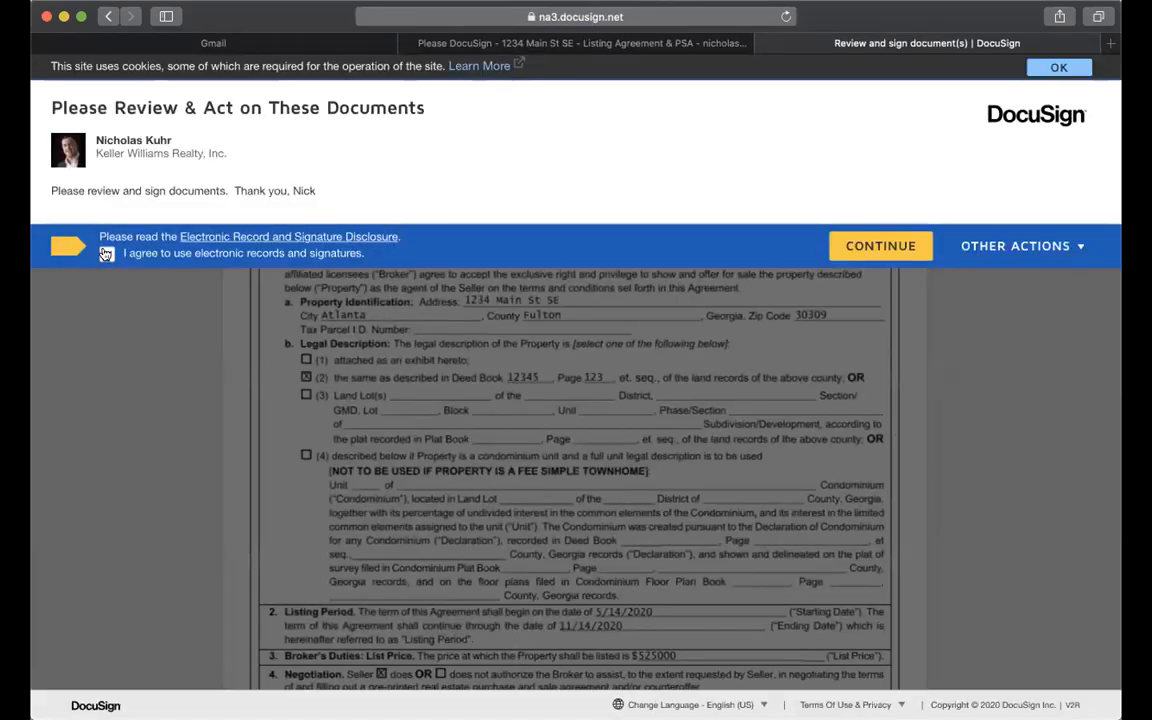
pyautogui.click(860, 245)
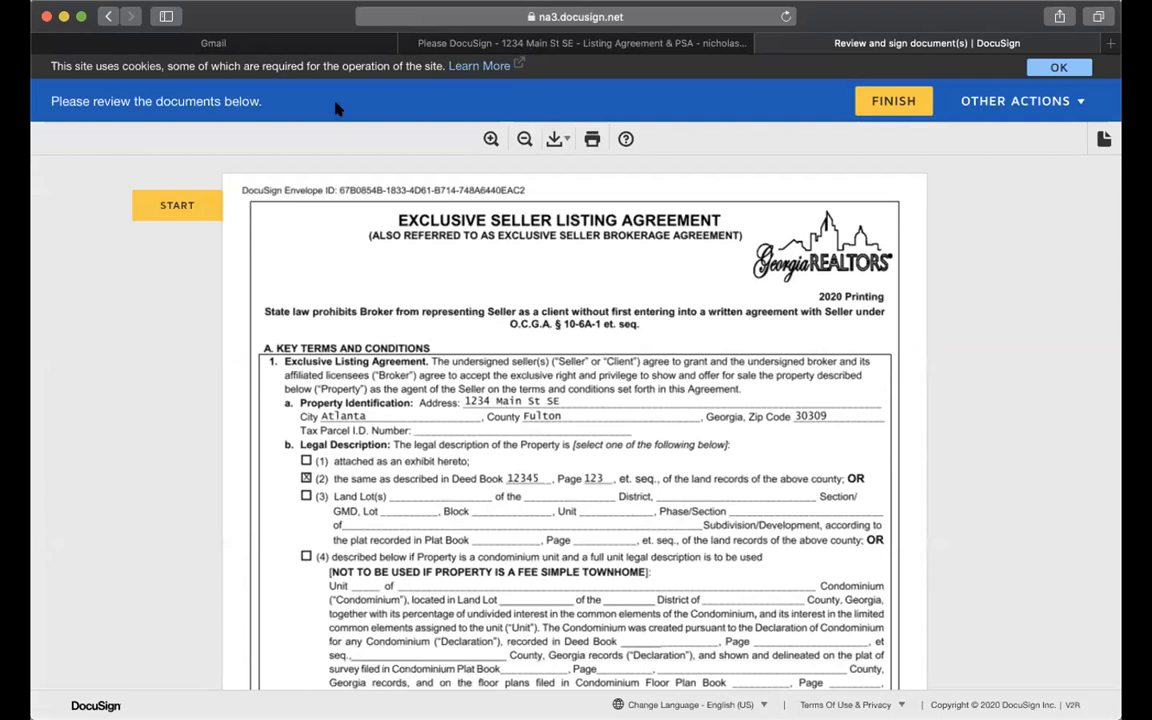
pyautogui.click(177, 205)
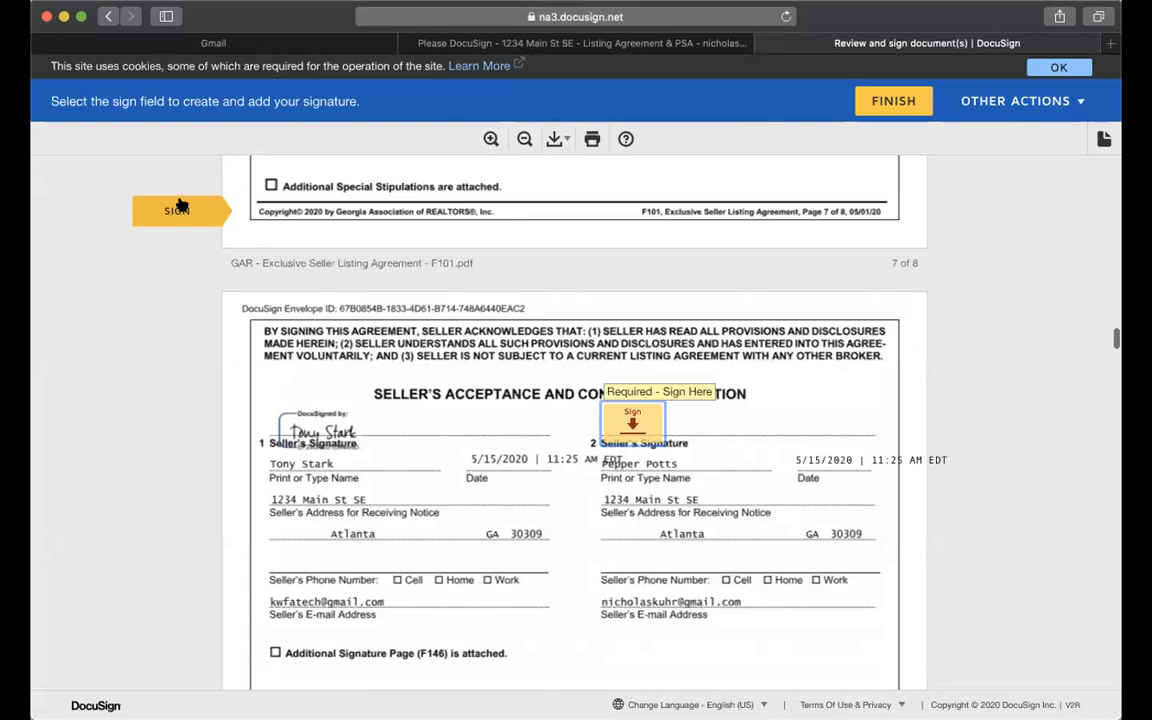
pyautogui.click(632, 420)
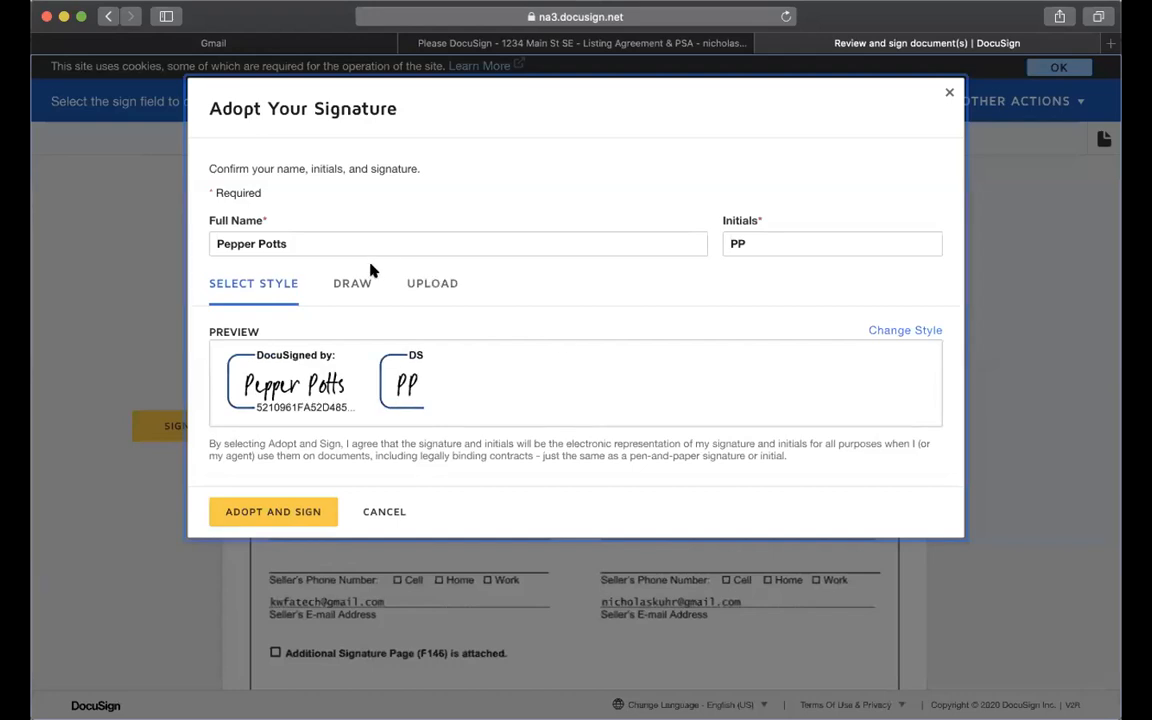
pyautogui.click(293, 507)
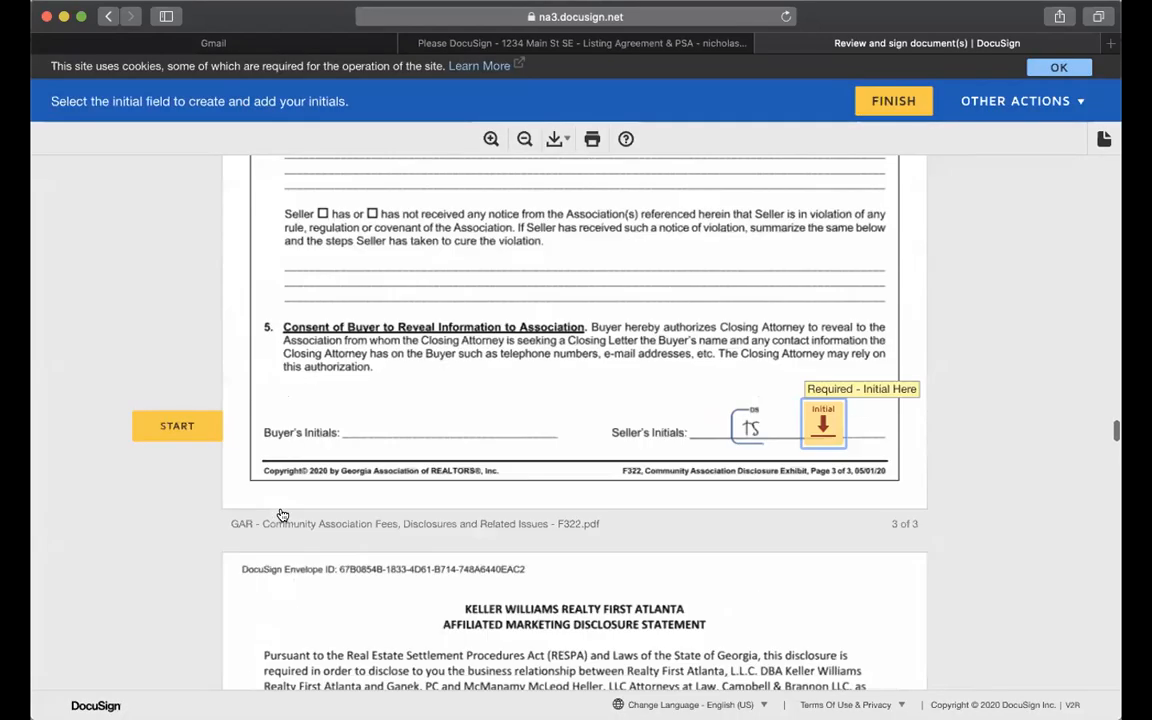
# Apply the second seller's initials and signatures to the remaining fields, including the wire fraud notice.
pyautogui.click(823, 424)
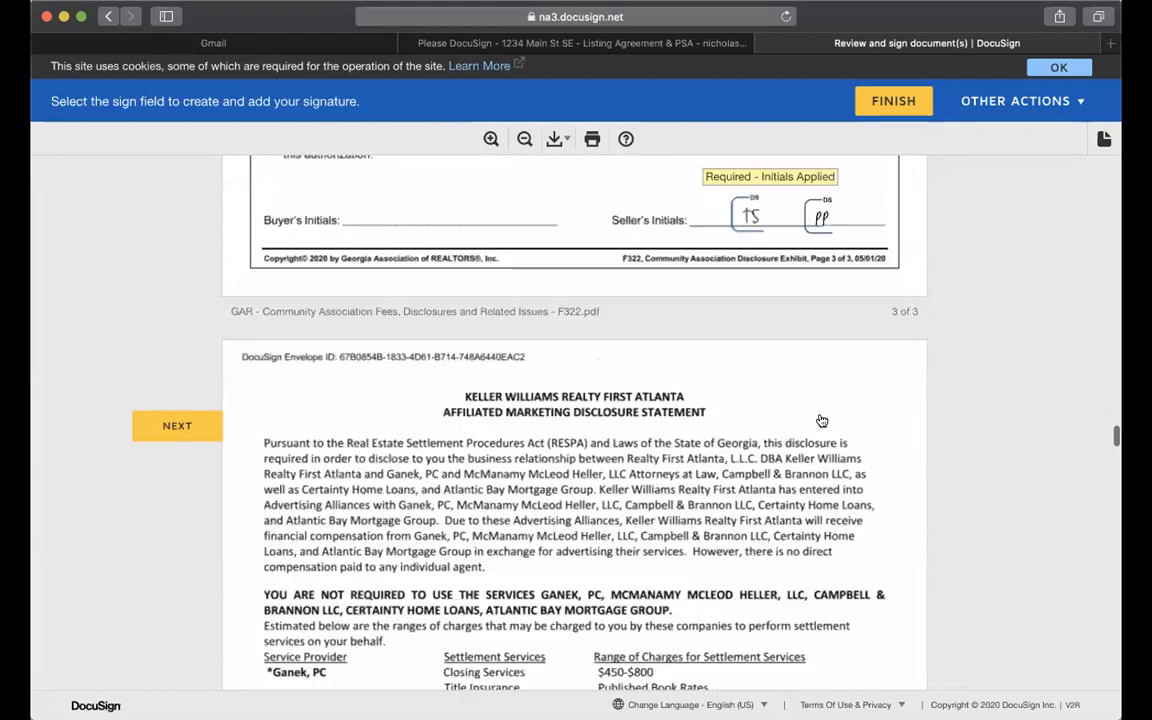
pyautogui.click(660, 422)
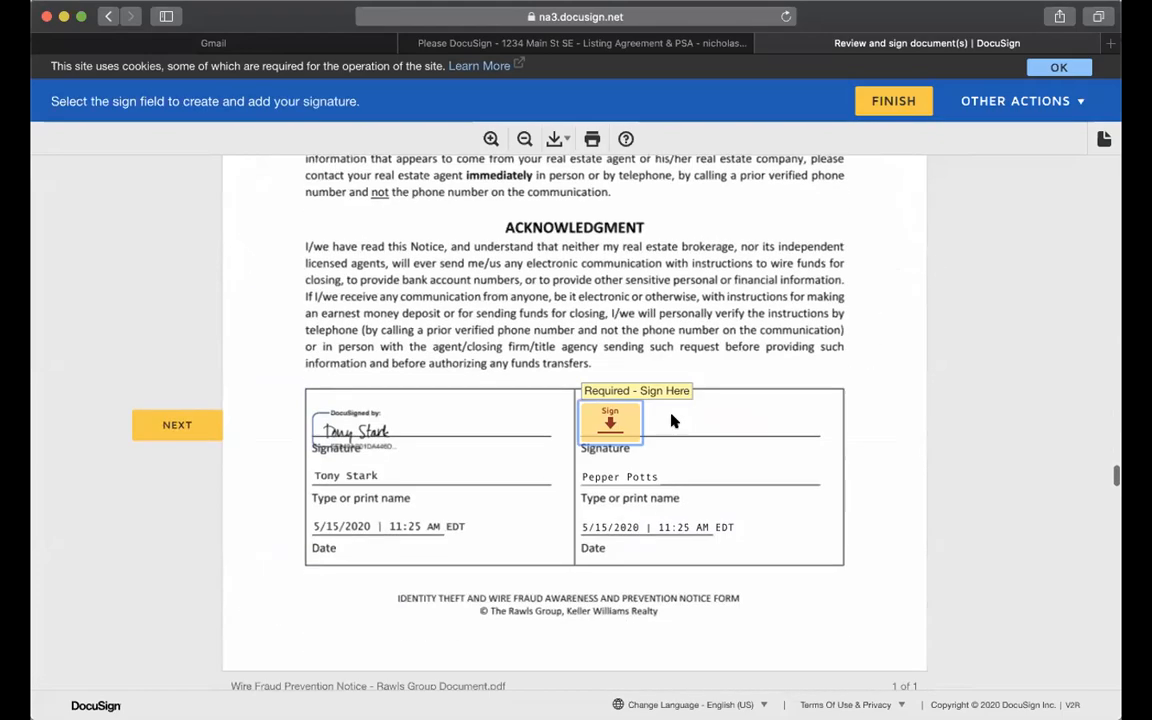
pyautogui.click(625, 424)
pyautogui.click(722, 410)
pyautogui.click(640, 428)
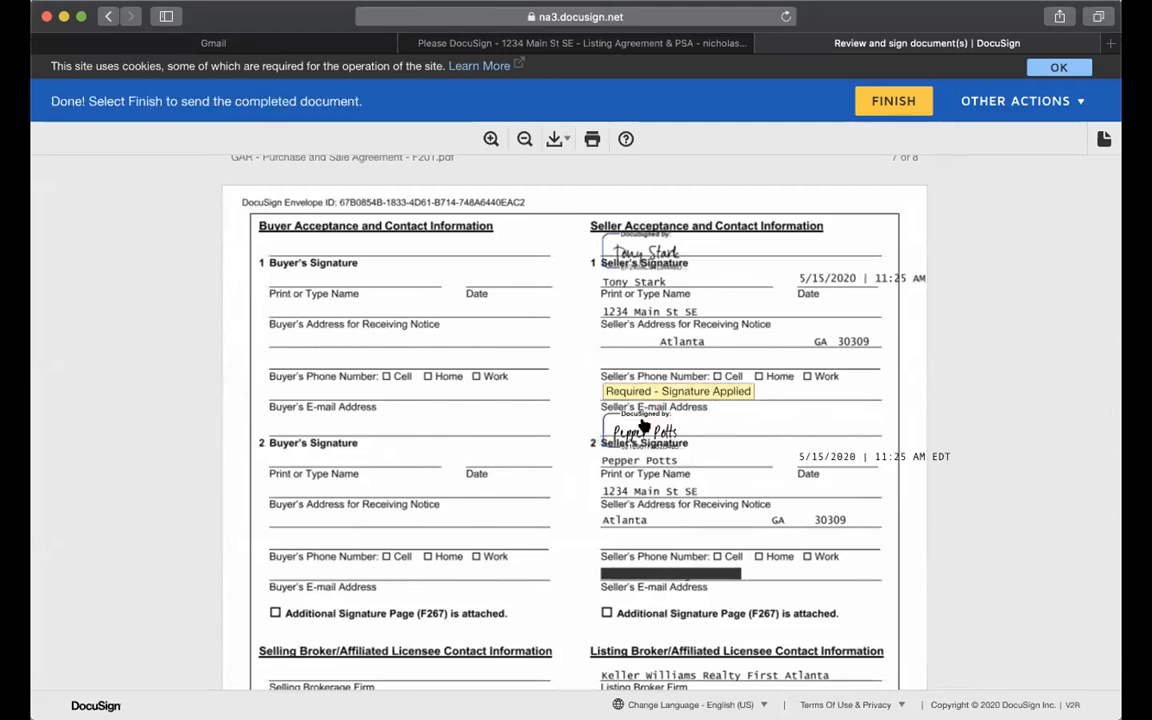
# Tick Mandatory Membership Condominium Association and finish the second seller's signing.
pyautogui.scroll(20, 643, 425)
pyautogui.scroll(20, 643, 425)
pyautogui.scroll(-8, 643, 425)
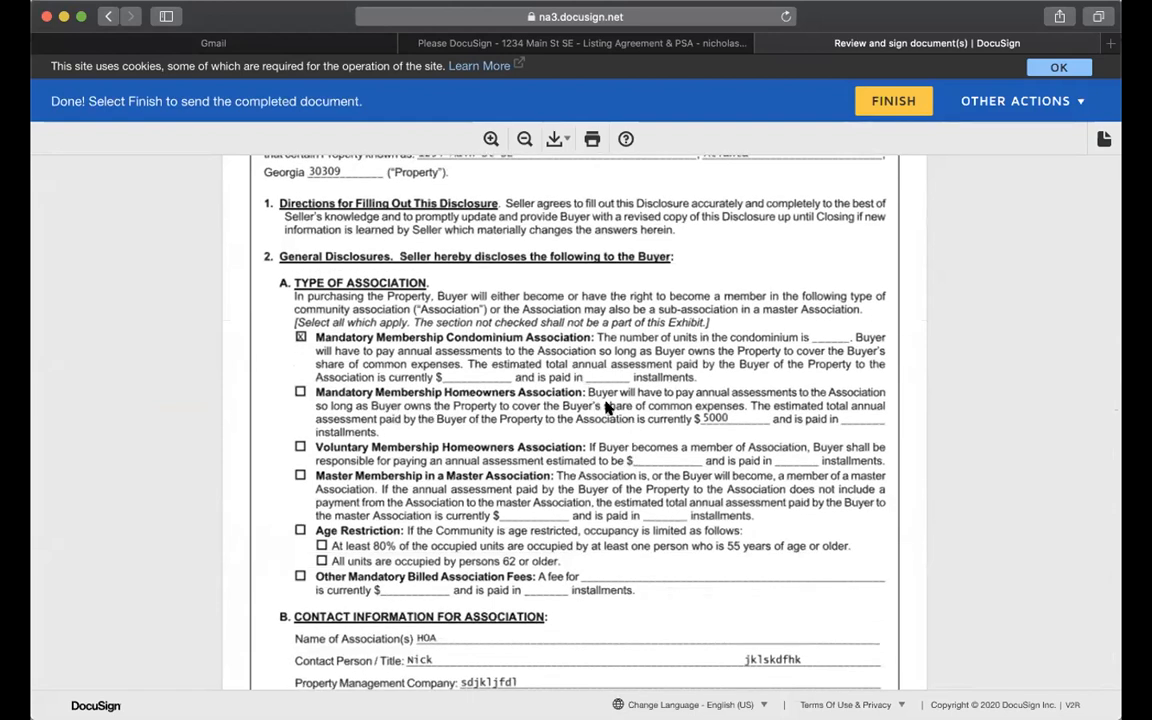
pyautogui.click(300, 337)
pyautogui.scroll(-3, 680, 430)
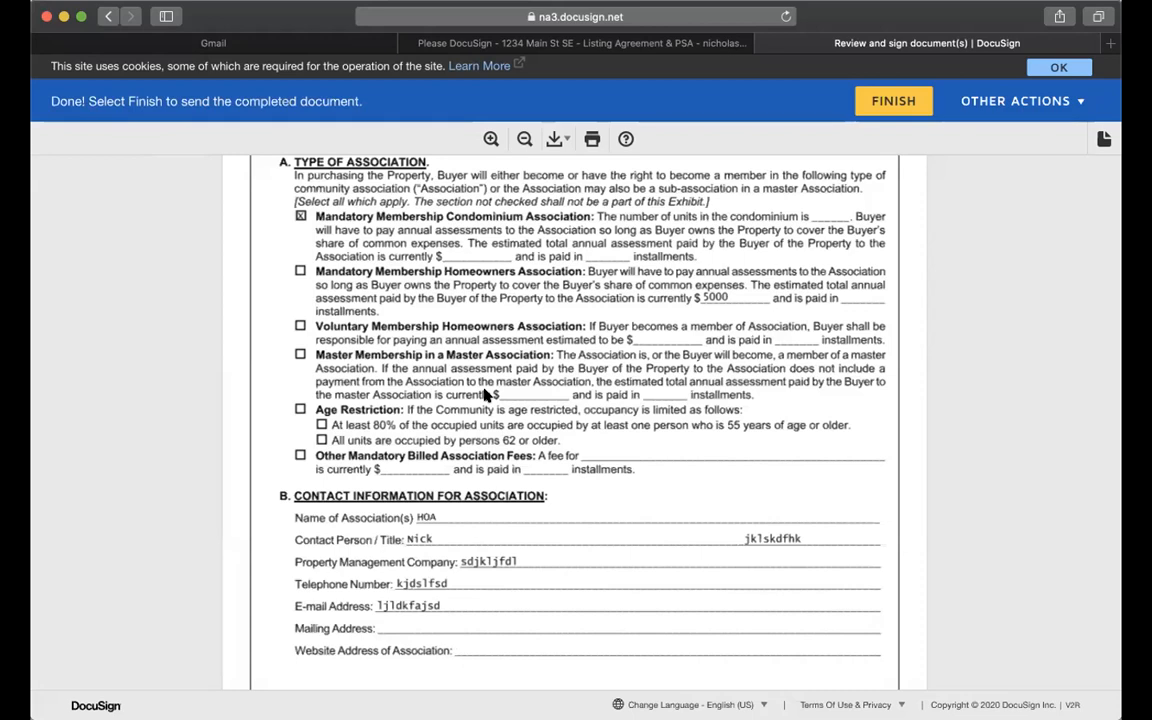
pyautogui.scroll(-3, 484, 395)
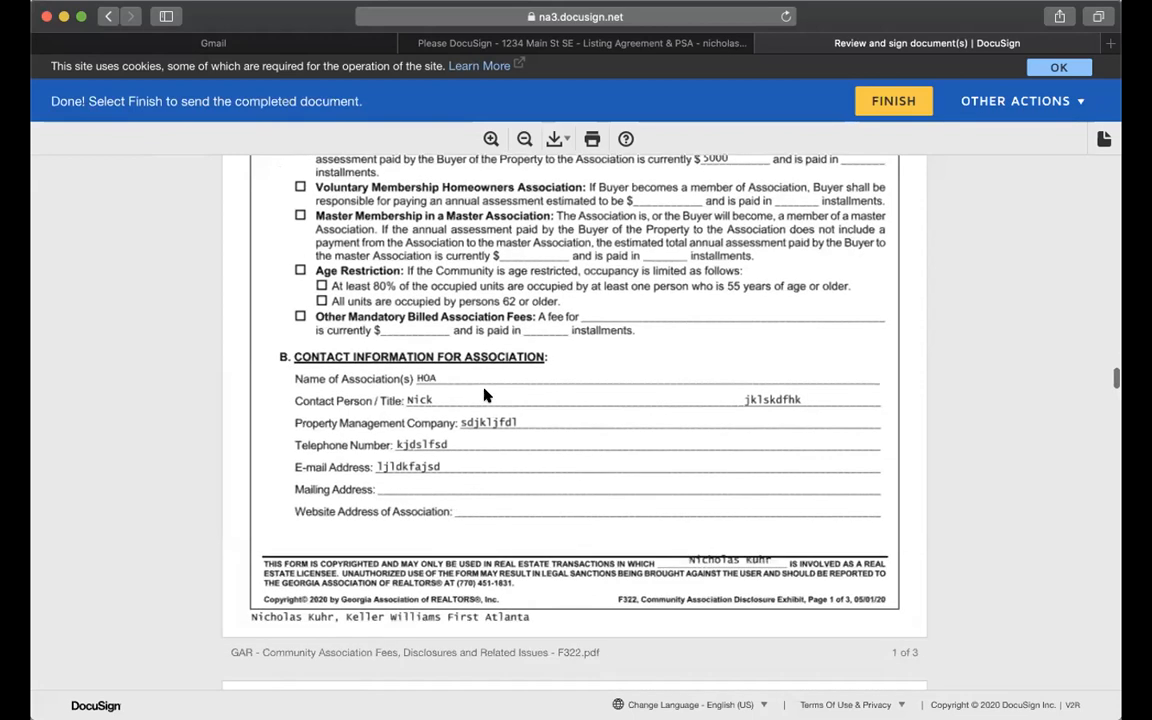
pyautogui.click(902, 114)
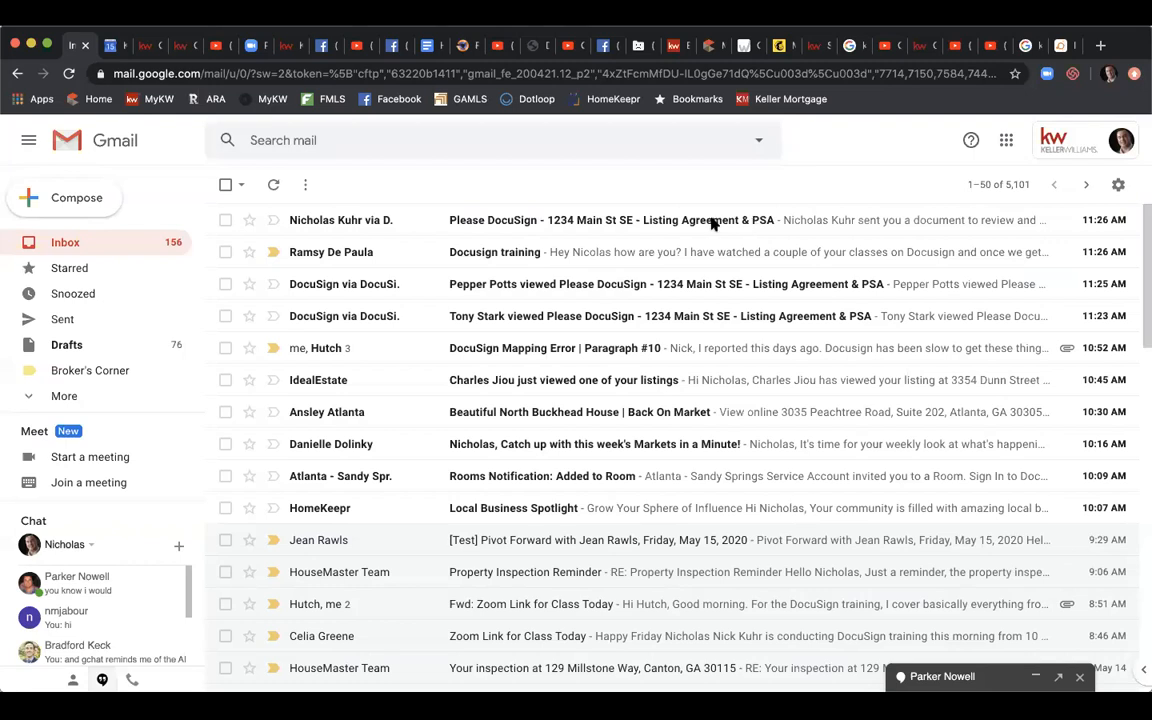
# Open the 'Please DocuSign' email for 1234 Main St SE and launch REVIEW DOCUMENTS.
pyautogui.click(693, 224)
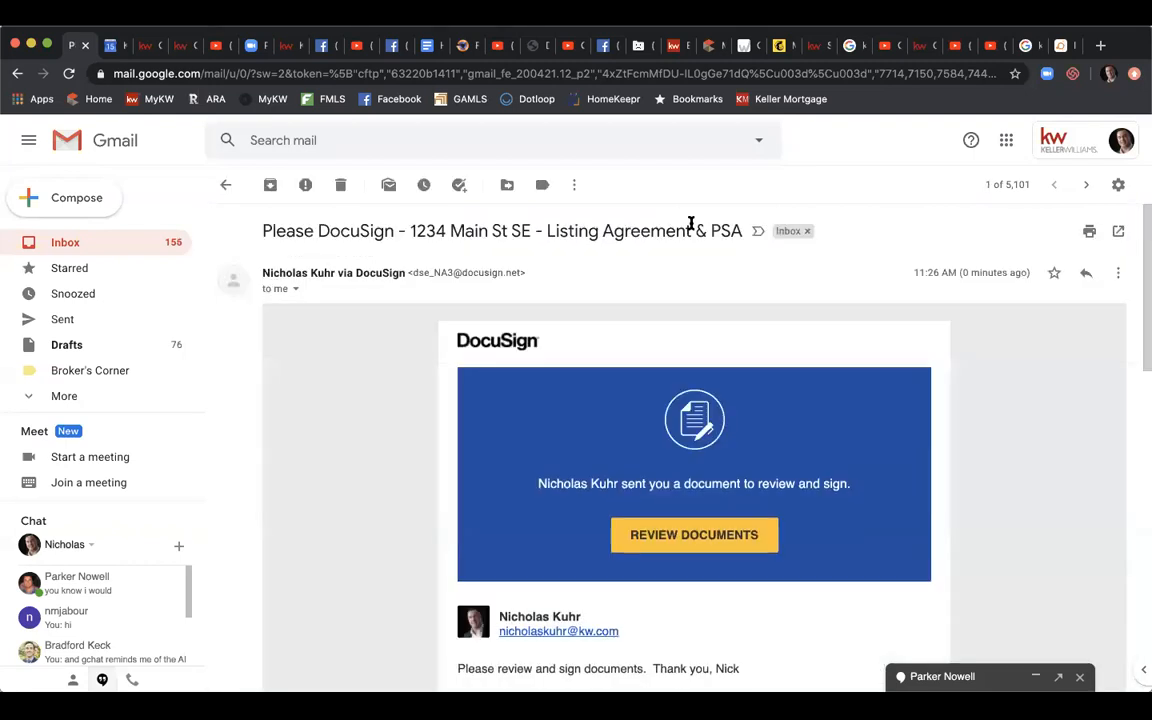
pyautogui.scroll(-1, 730, 355)
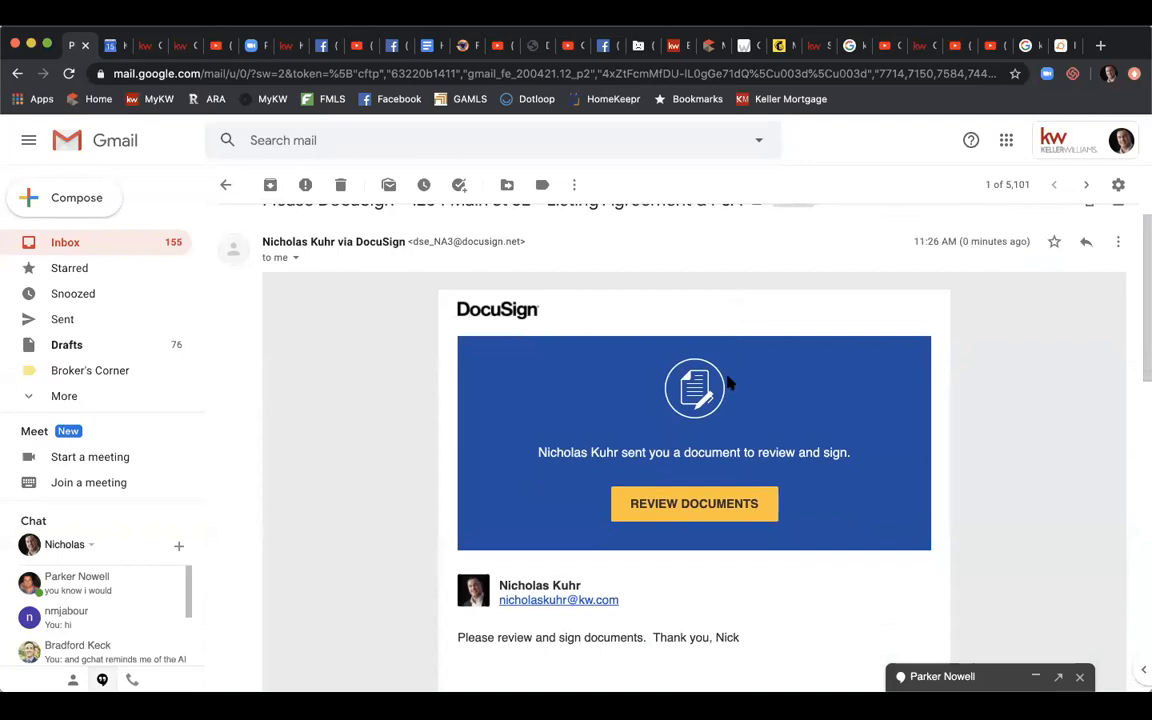
pyautogui.click(689, 502)
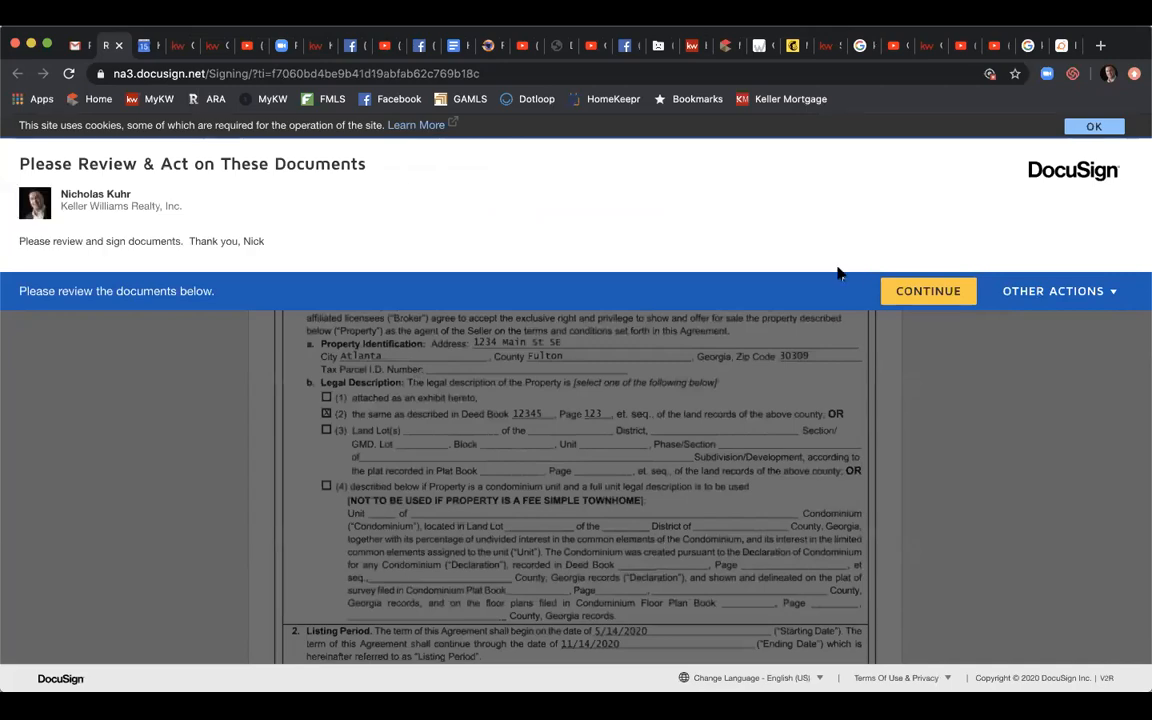
# Continue into the documents, sign the first field, and enter 12 as the acceptance time.
pyautogui.click(928, 291)
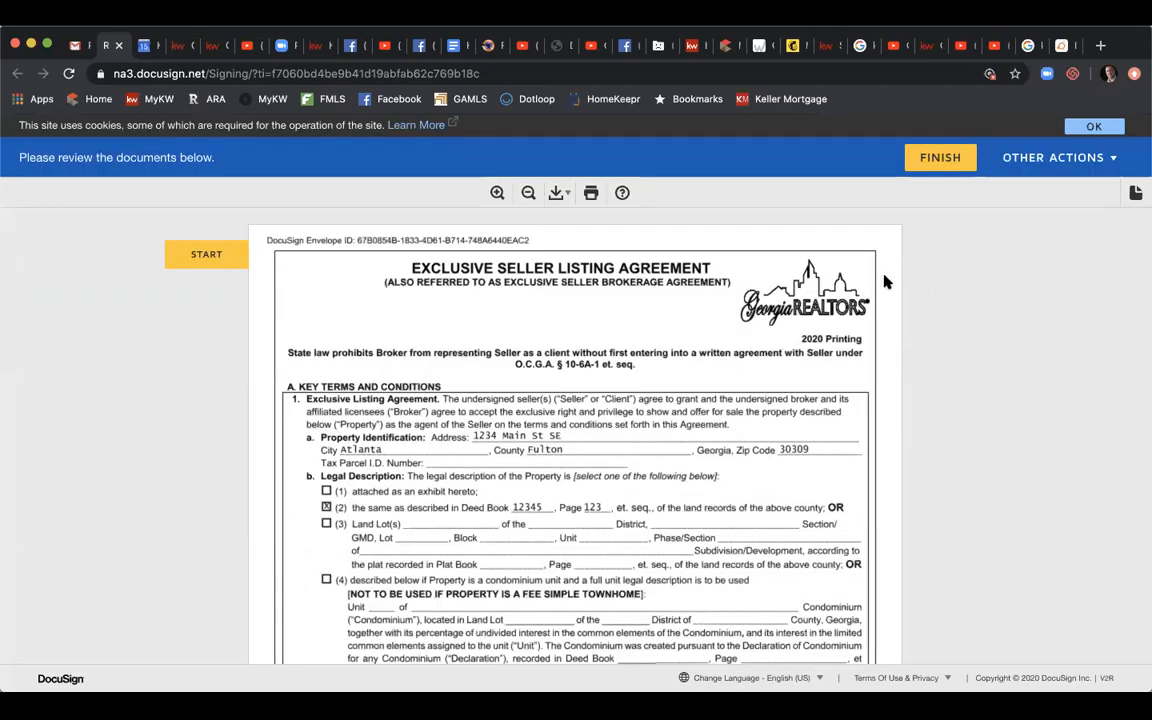
pyautogui.click(231, 250)
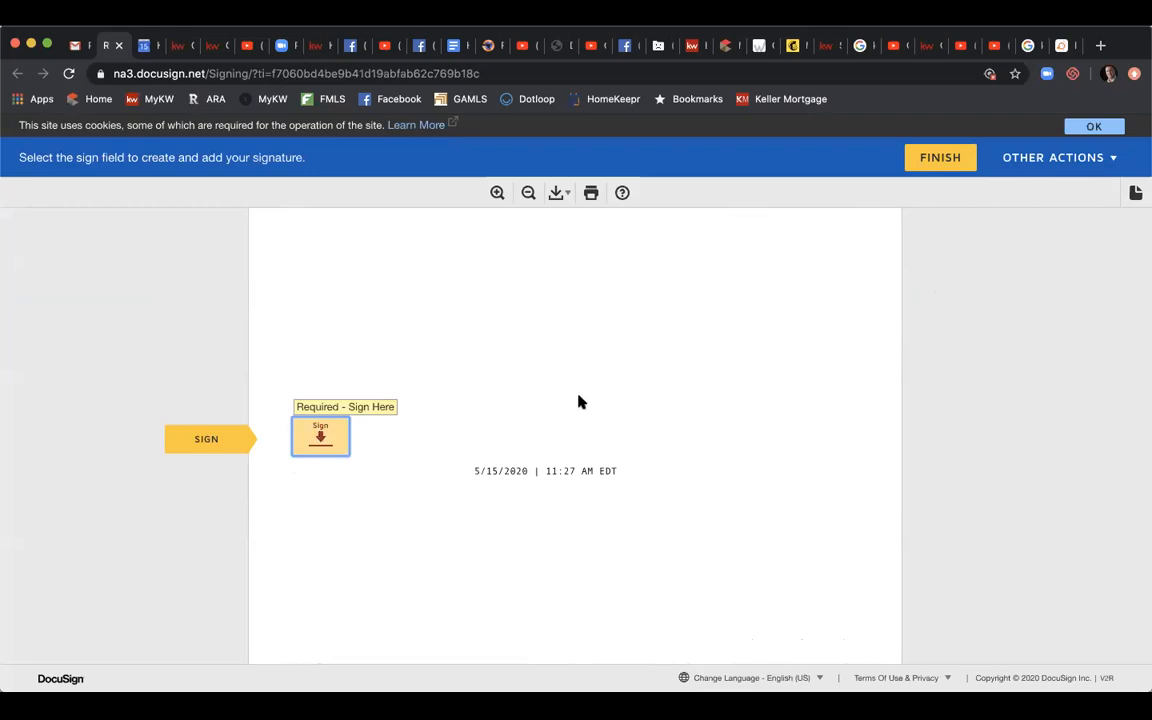
pyautogui.scroll(2, 581, 401)
pyautogui.scroll(-1, 581, 401)
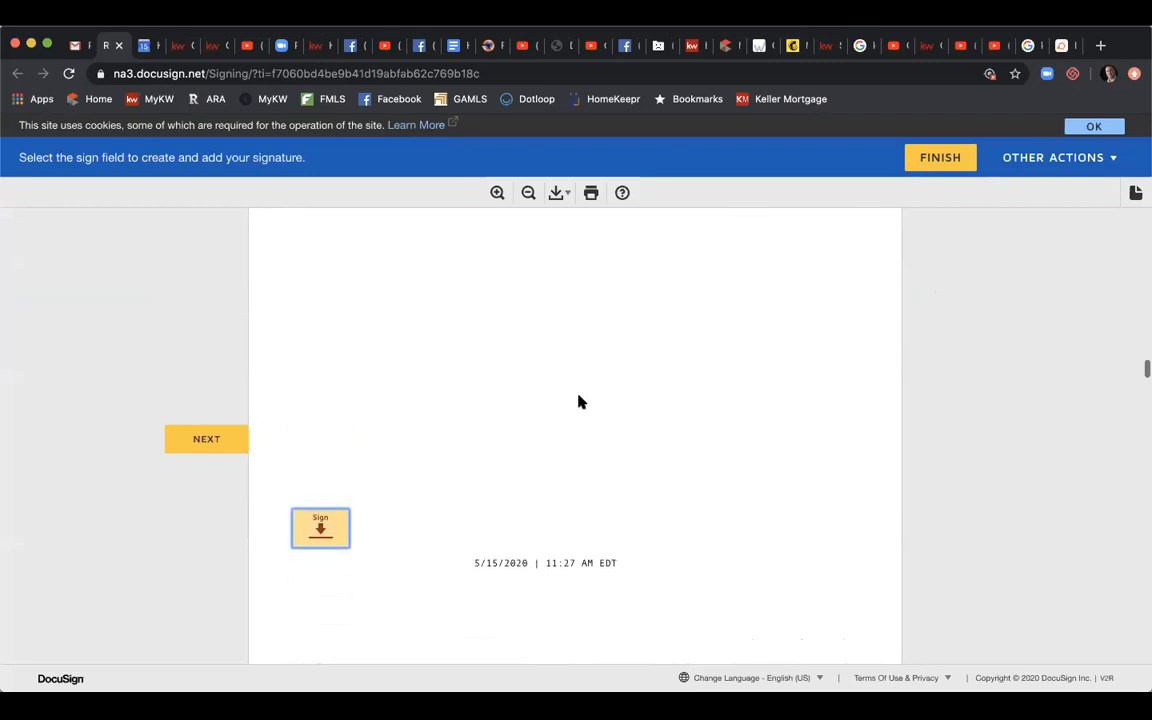
pyautogui.click(318, 526)
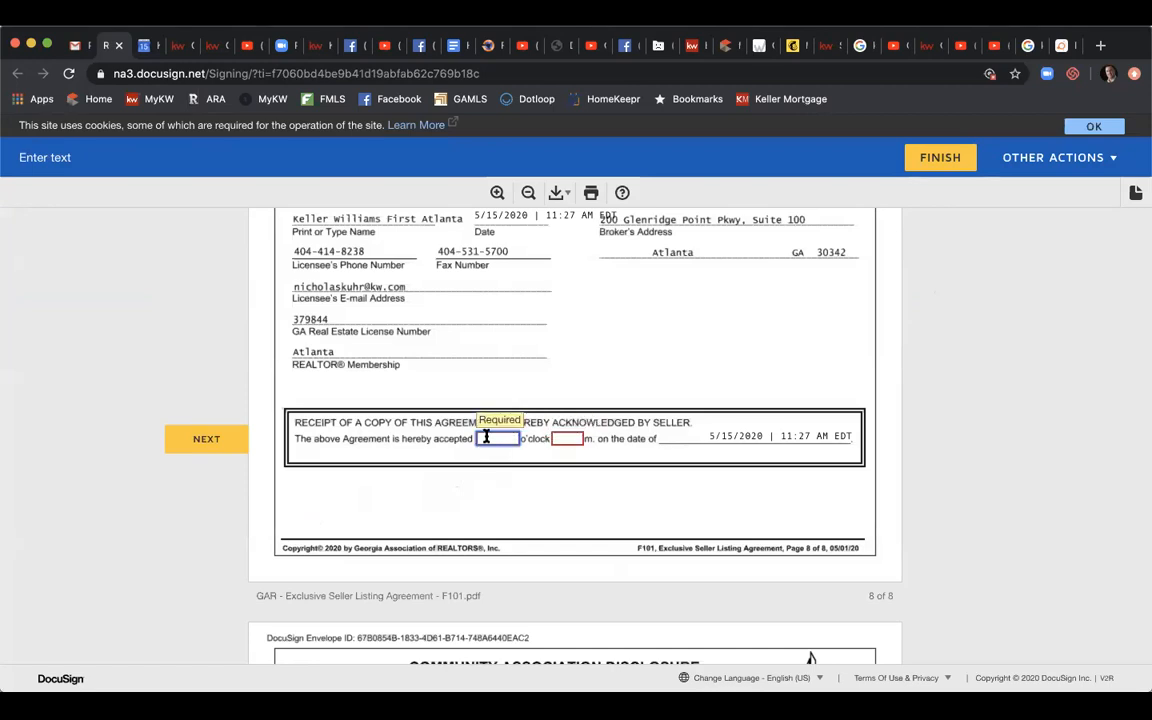
pyautogui.write('1')
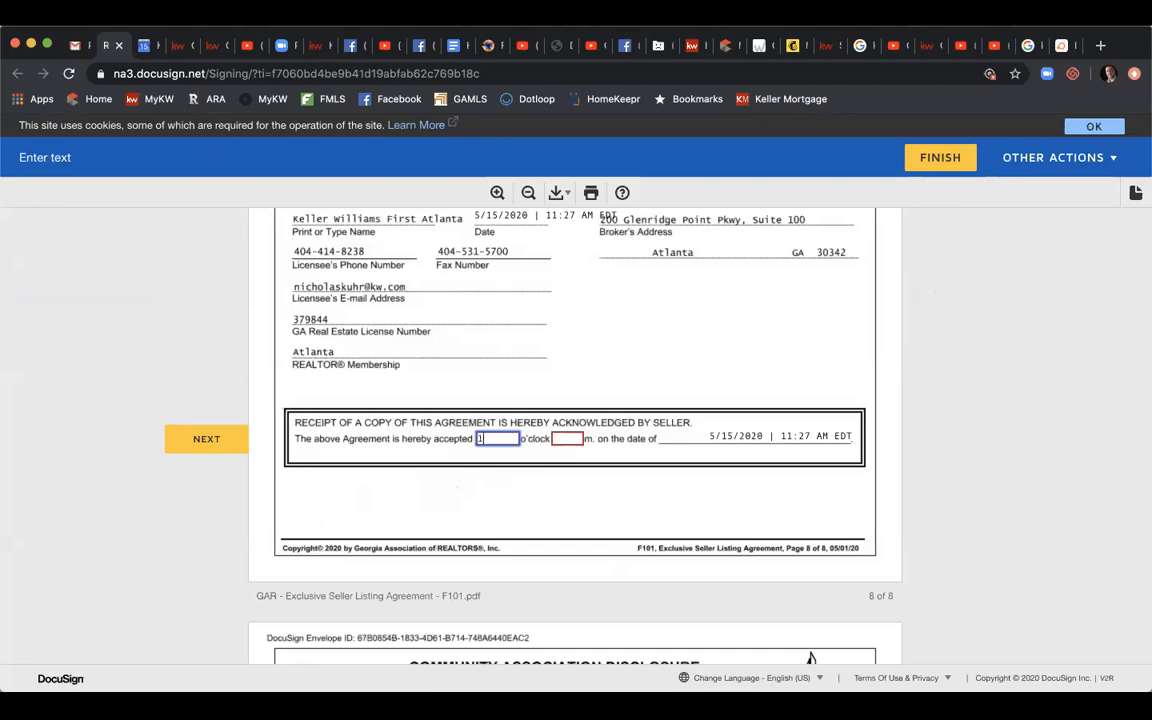
pyautogui.write('2')
pyautogui.press('Tab')
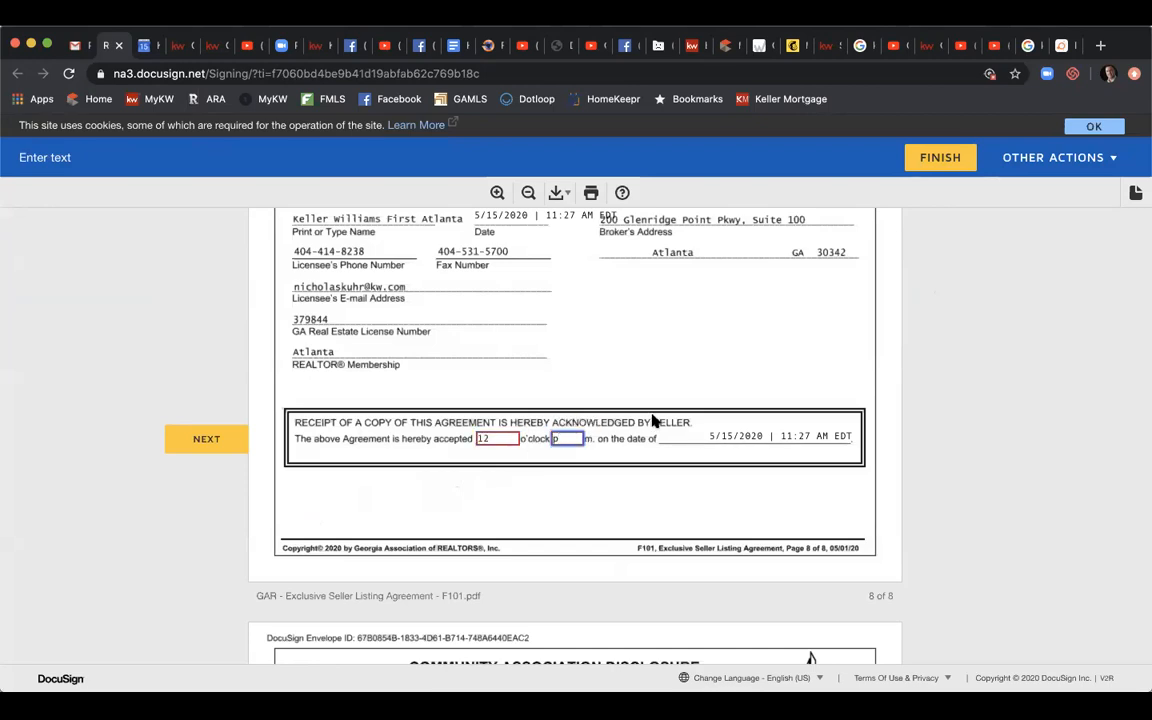
# Sign as the listing broker's licensee and finish the envelope.
pyautogui.click(206, 439)
pyautogui.click(206, 439)
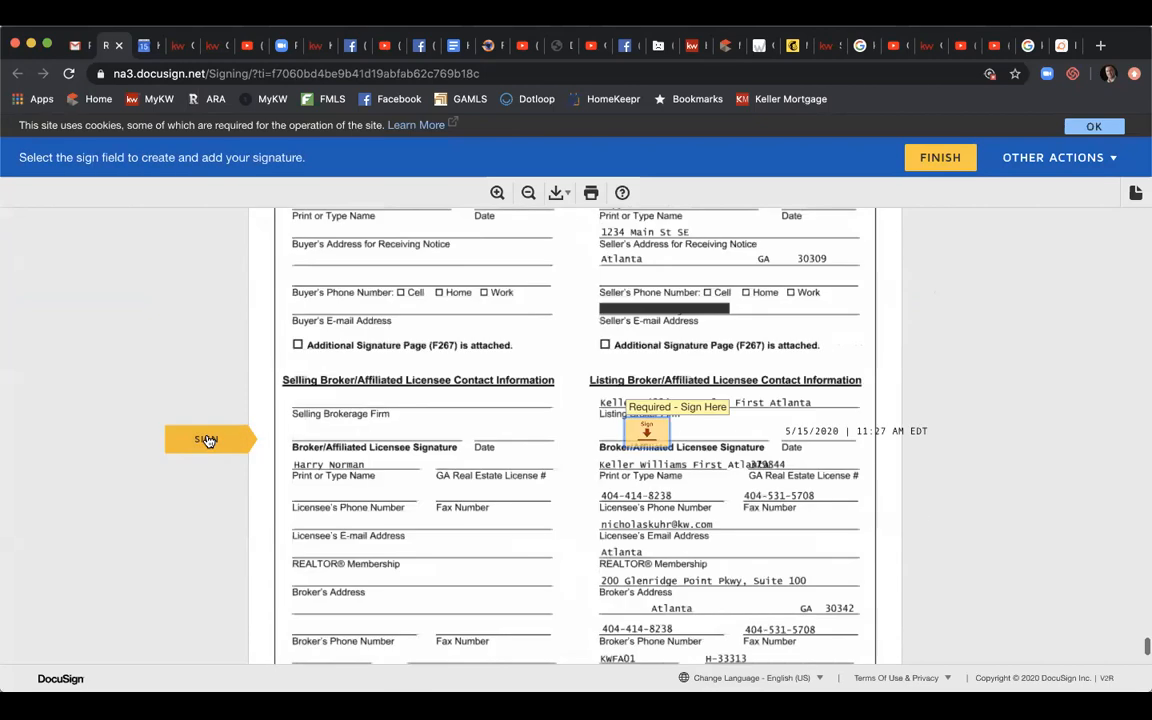
pyautogui.click(656, 440)
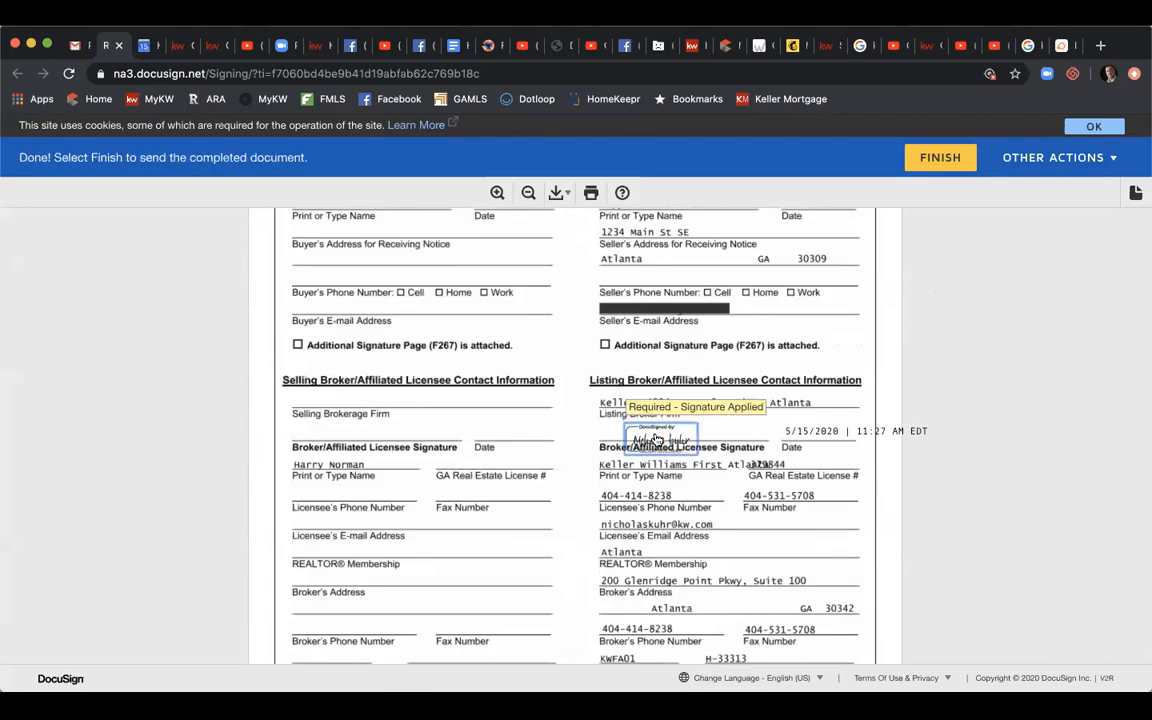
pyautogui.click(941, 160)
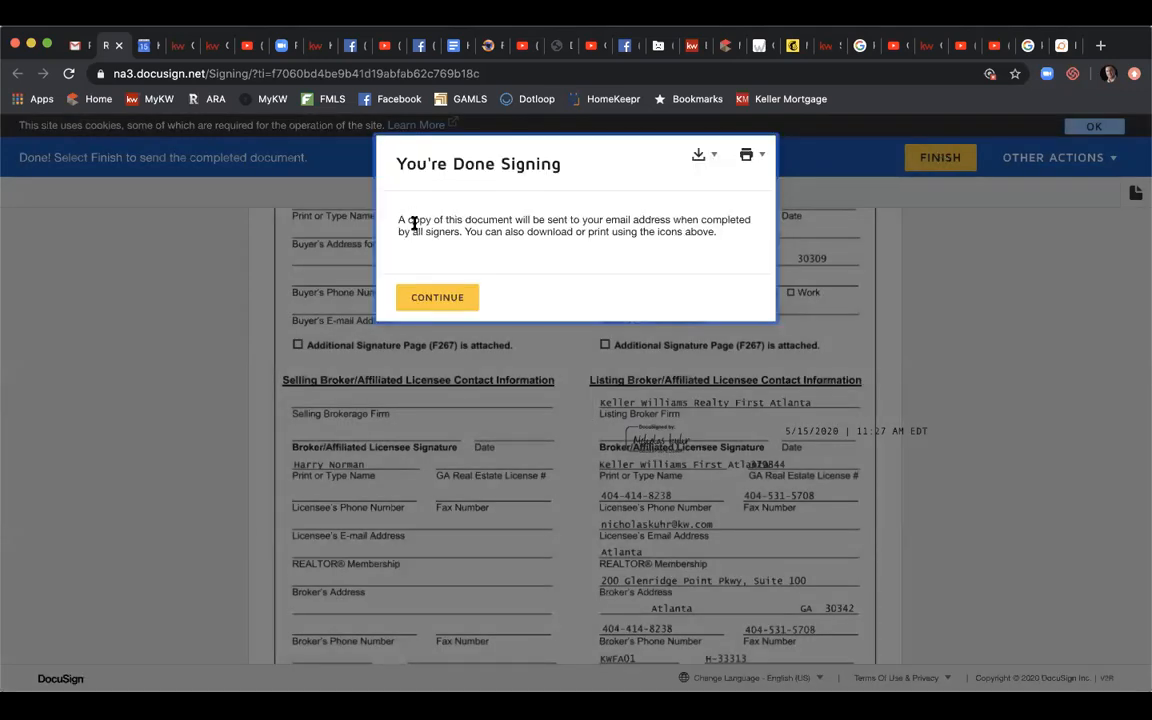
# Dismiss the You're Done Signing message to get back to the 1234 Main St SE room's envelopes.
pyautogui.click(438, 300)
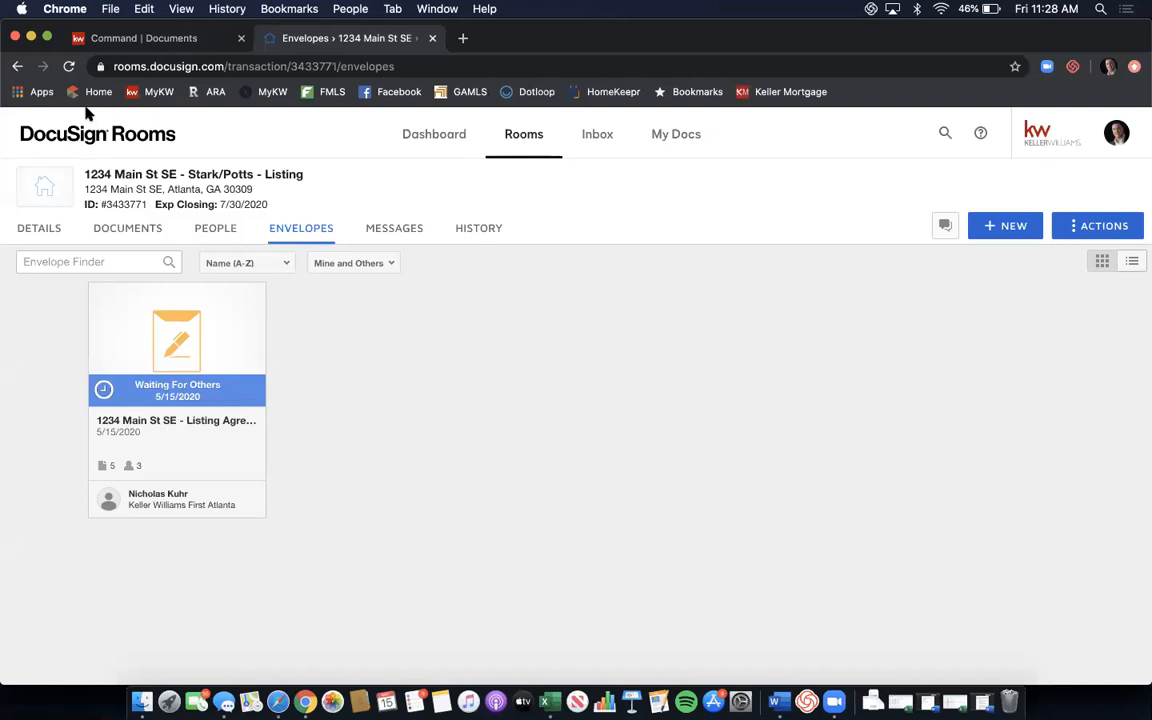
# Refresh the listing room to update envelope status and view its stored documents.
pyautogui.click(68, 66)
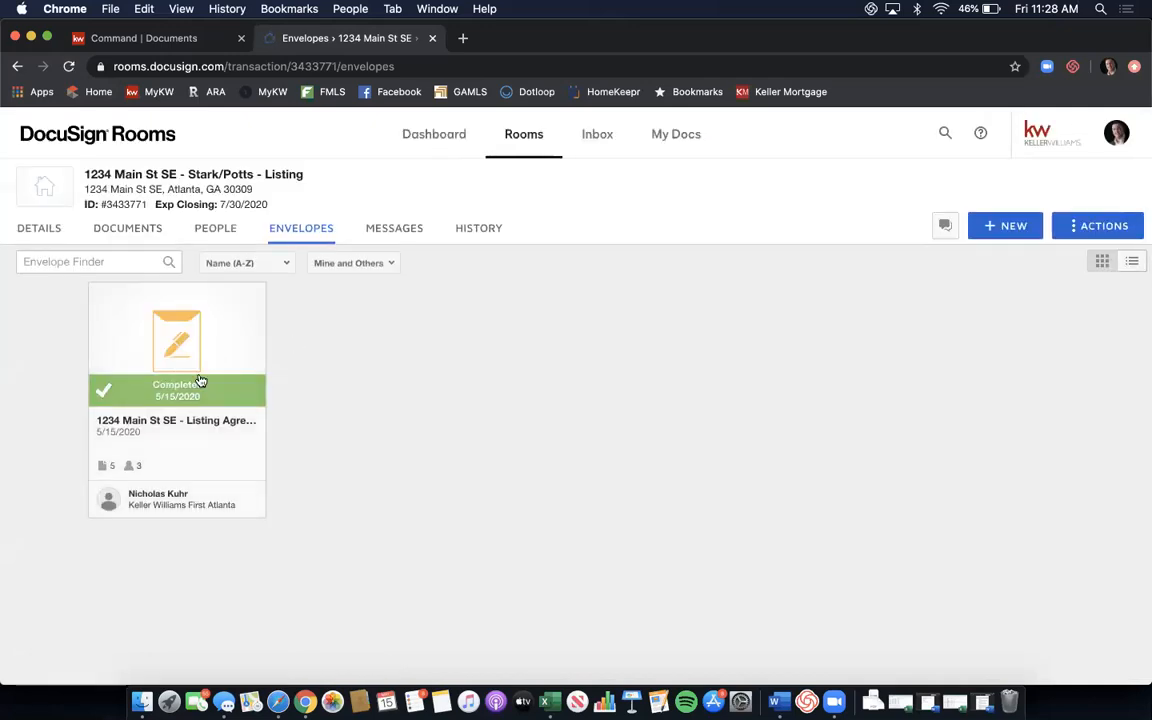
pyautogui.click(159, 238)
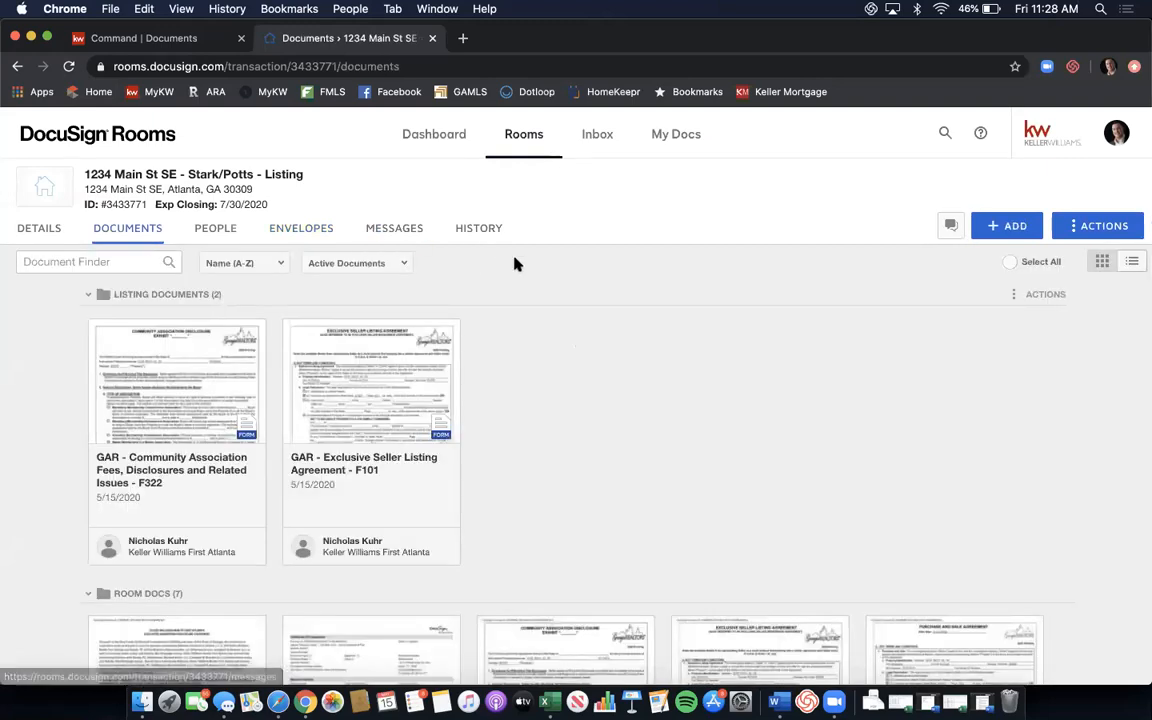
pyautogui.scroll(-5, 655, 277)
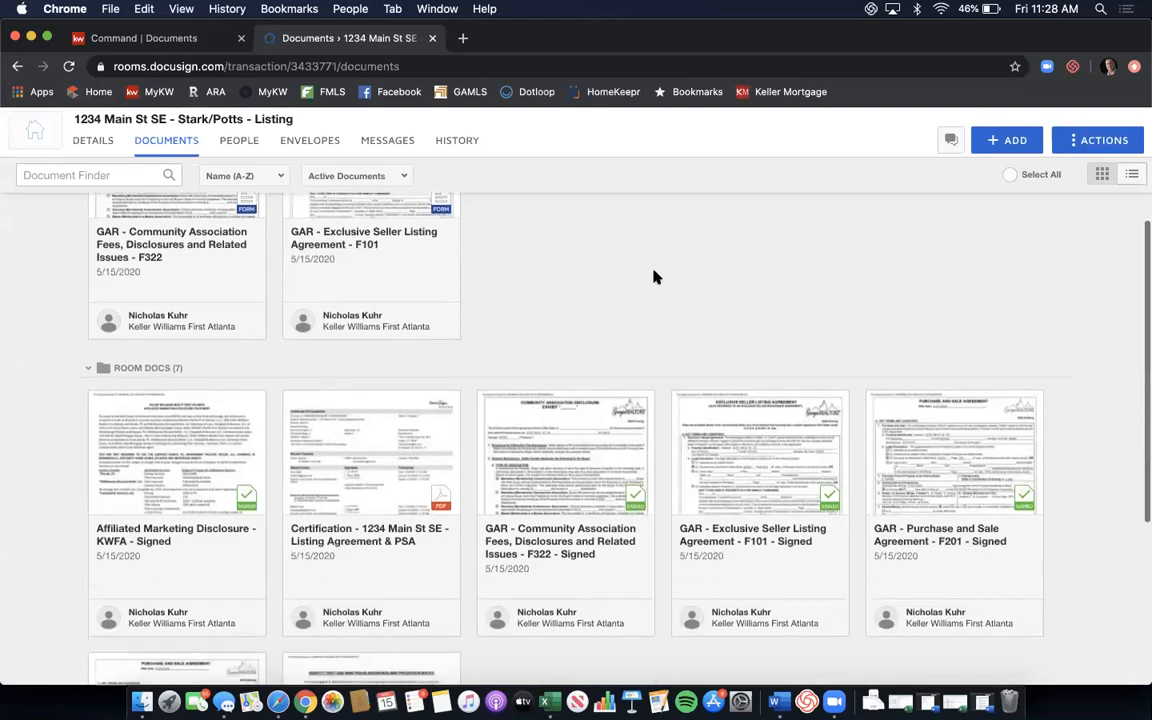
pyautogui.scroll(-2, 655, 277)
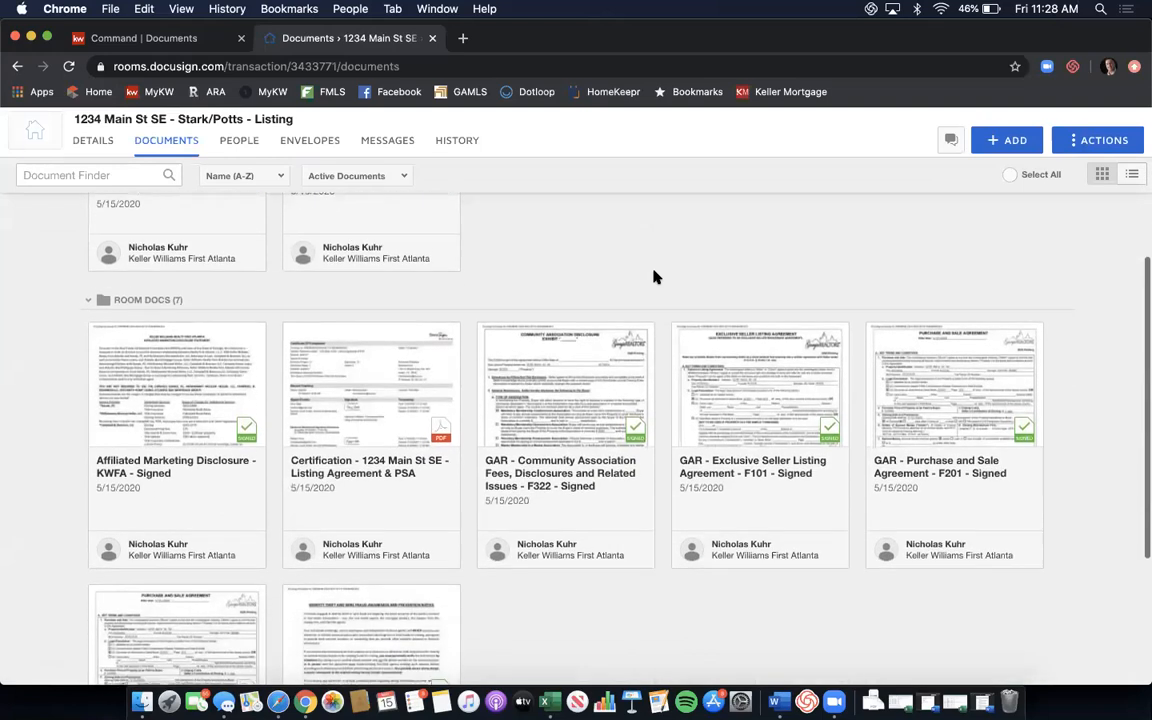
pyautogui.scroll(-2, 655, 277)
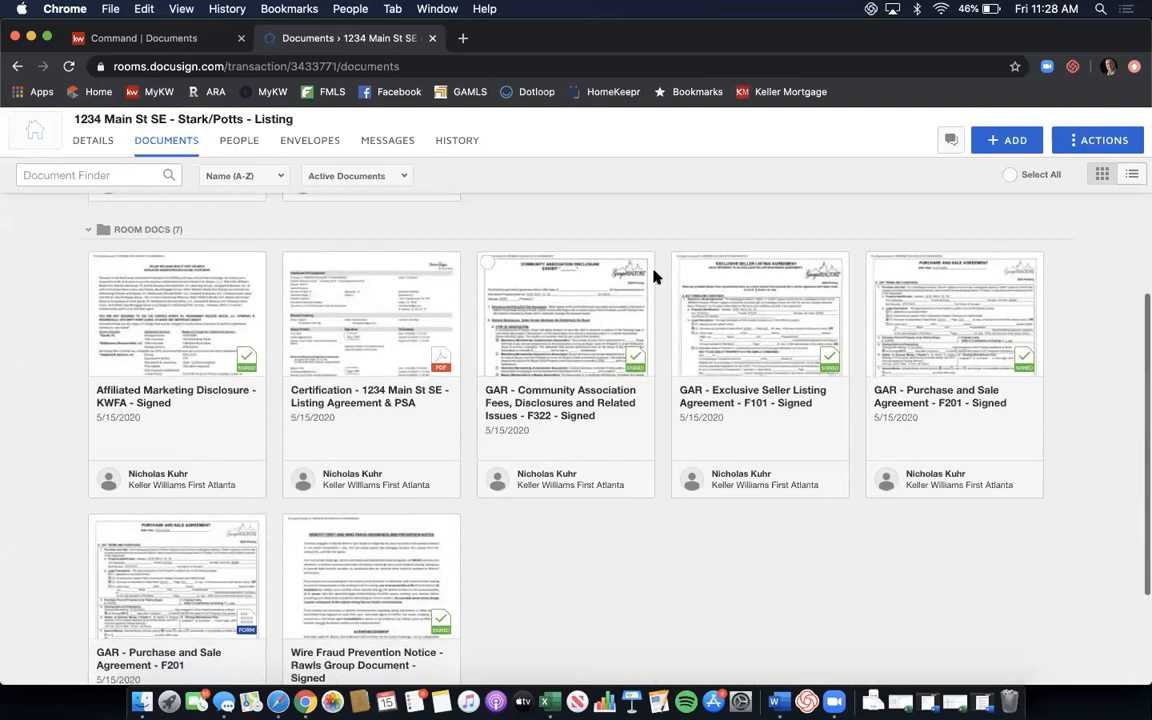
pyautogui.scroll(-1, 653, 270)
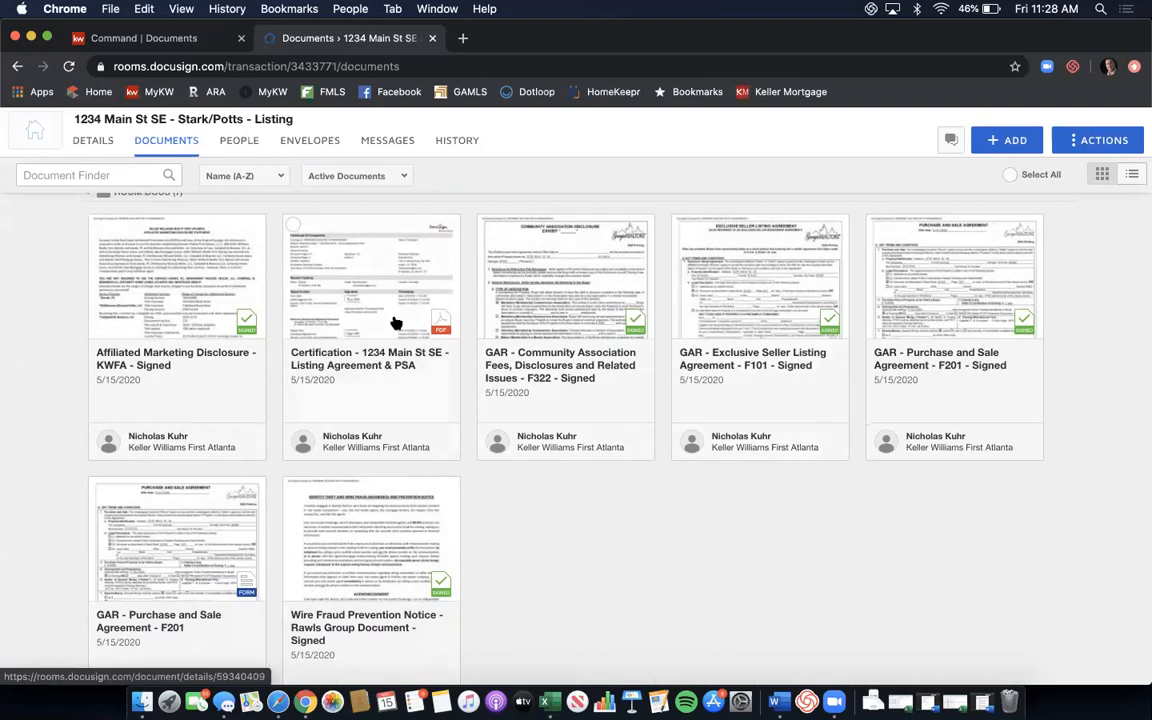
# Select the signed Affiliated Marketing Disclosure, F322 and F101 document cards.
pyautogui.click(97, 225)
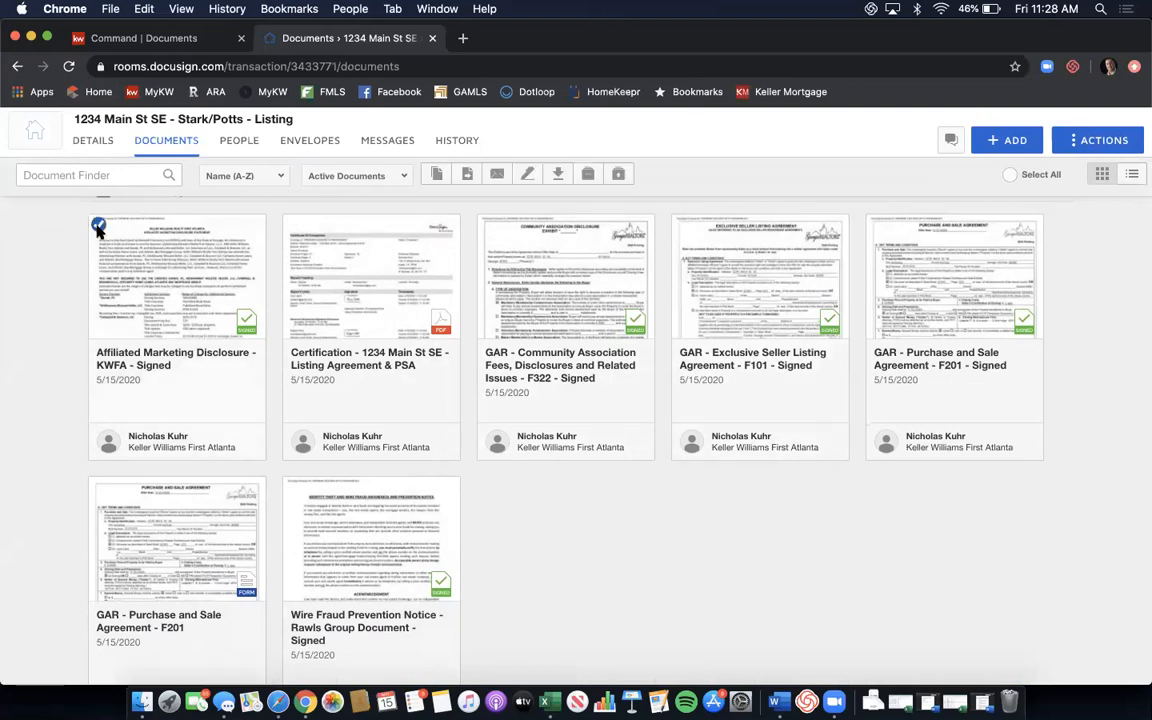
pyautogui.click(487, 225)
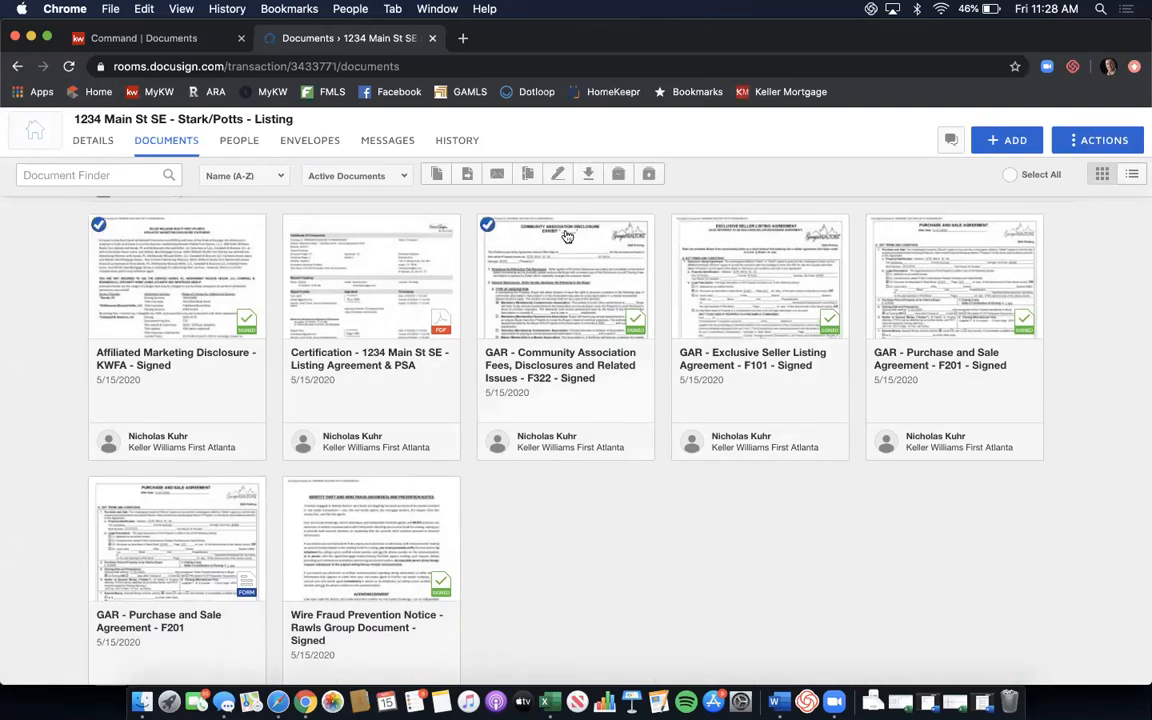
pyautogui.click(681, 226)
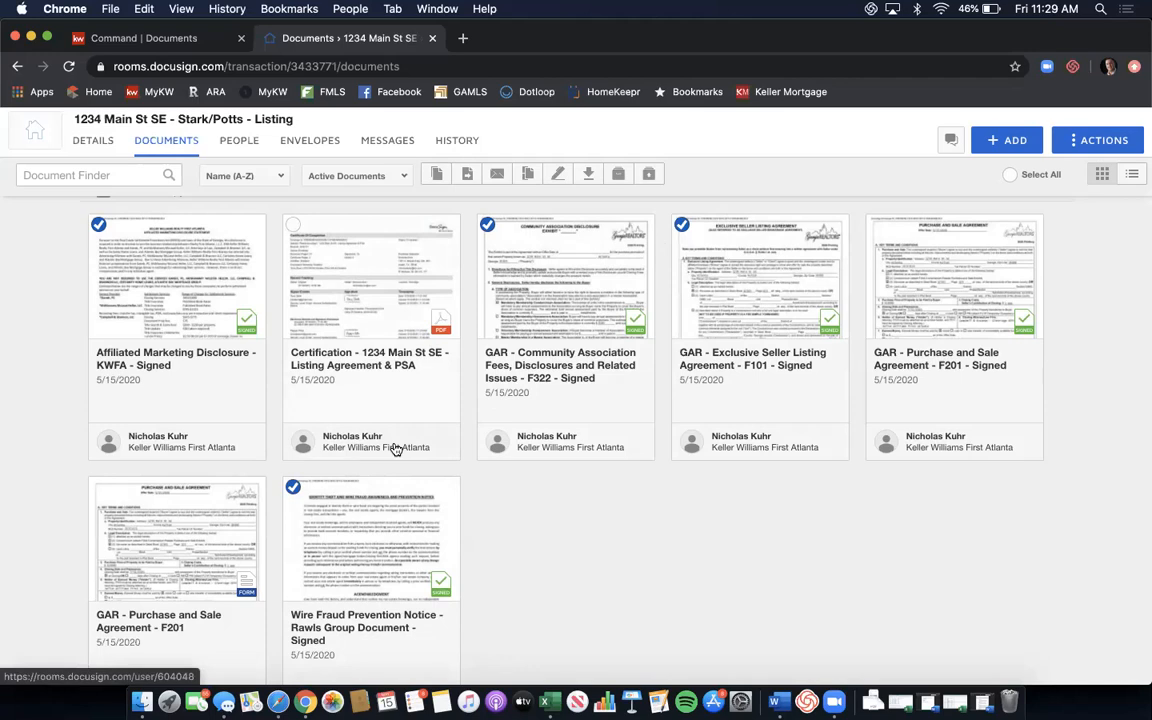
pyautogui.scroll(6, 396, 449)
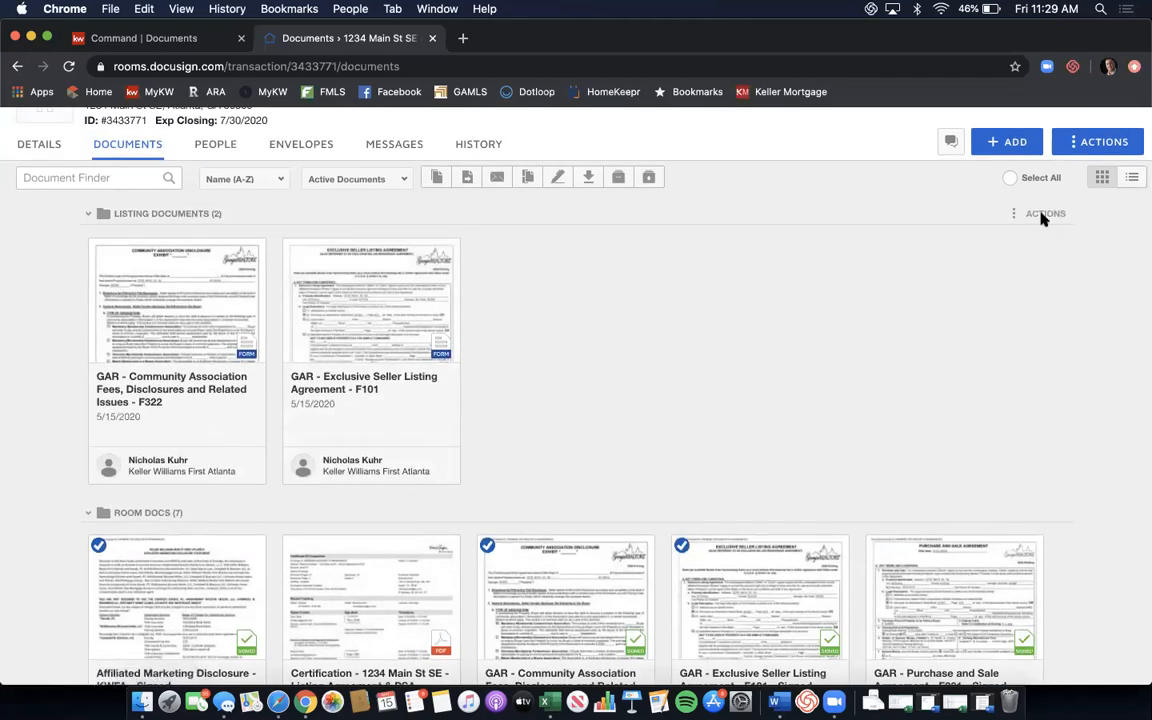
# Move the selected signed documents into the current room's Listing Documents folder.
pyautogui.click(468, 178)
pyautogui.click(458, 283)
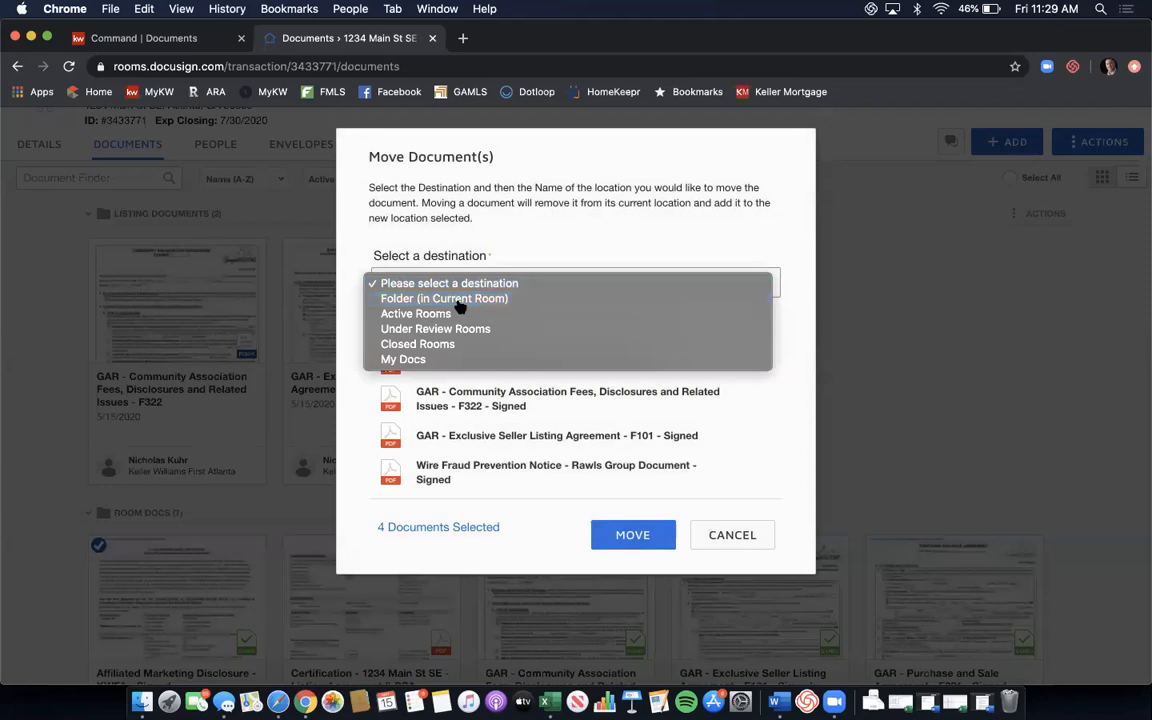
pyautogui.click(458, 300)
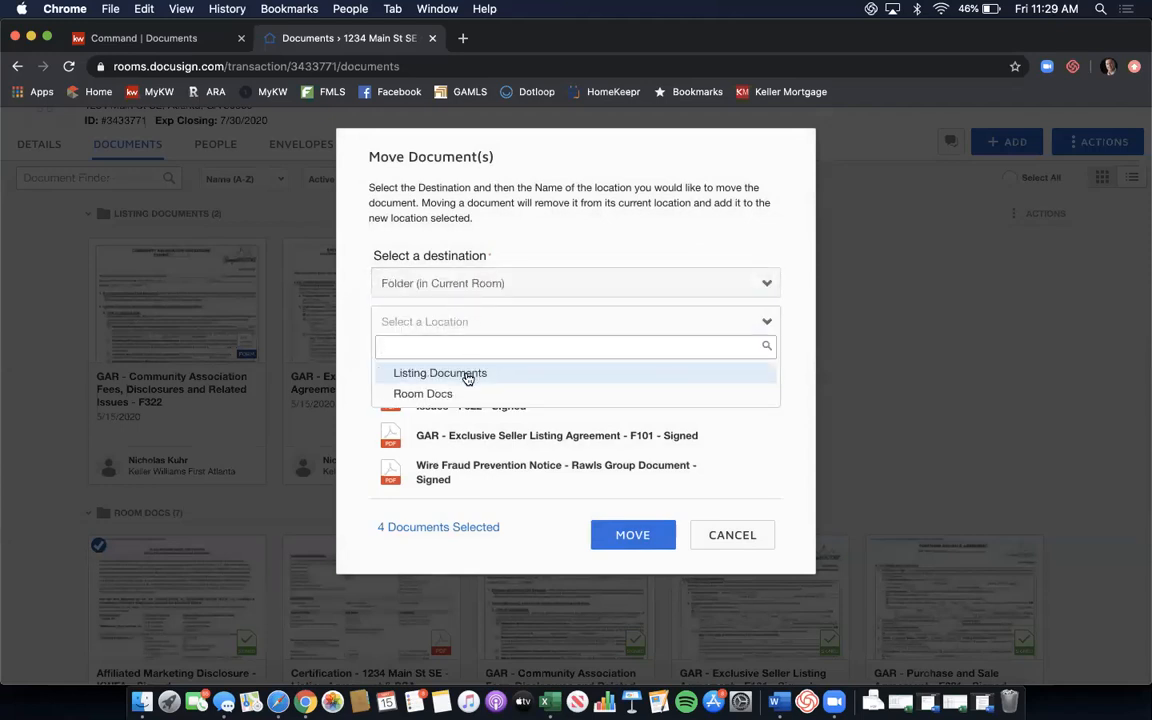
pyautogui.click(467, 375)
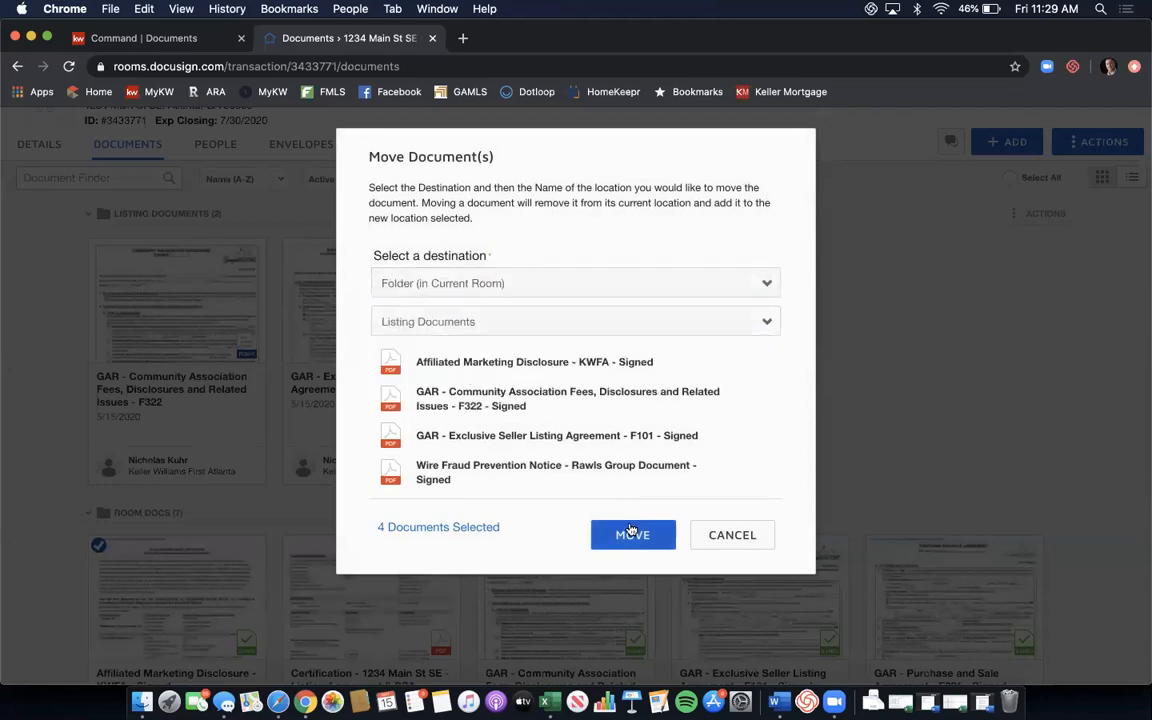
pyautogui.click(631, 532)
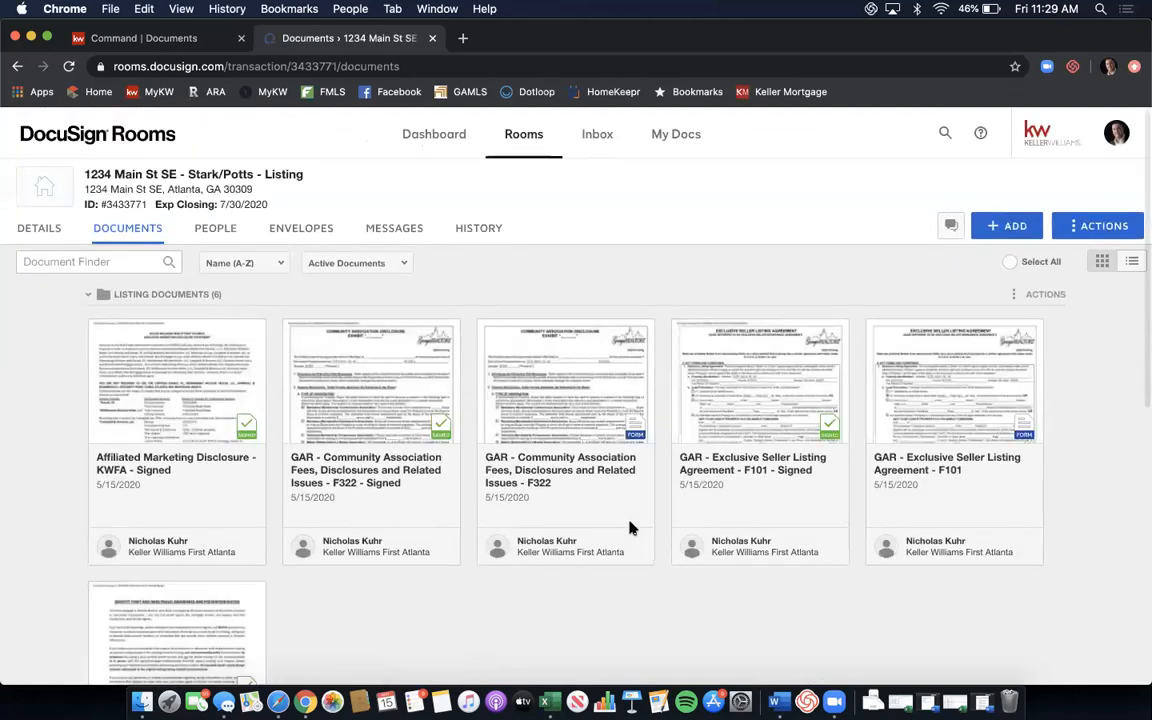
pyautogui.scroll(-5, 630, 527)
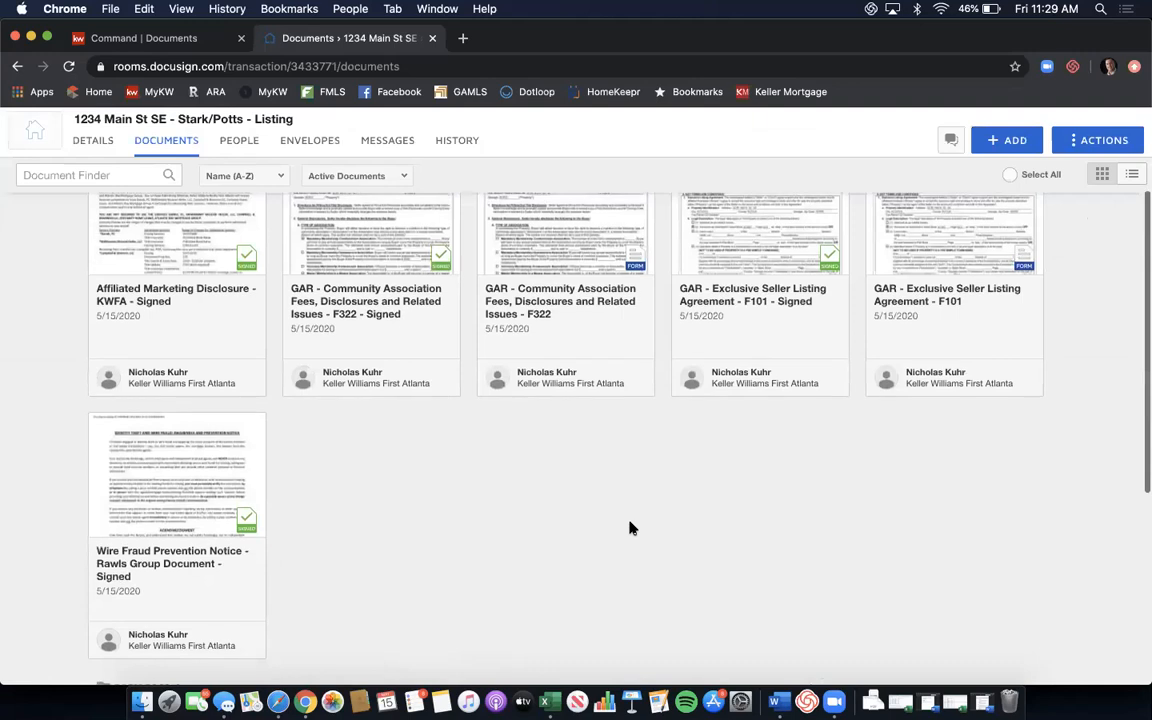
pyautogui.scroll(-2, 630, 527)
pyautogui.scroll(5, 630, 527)
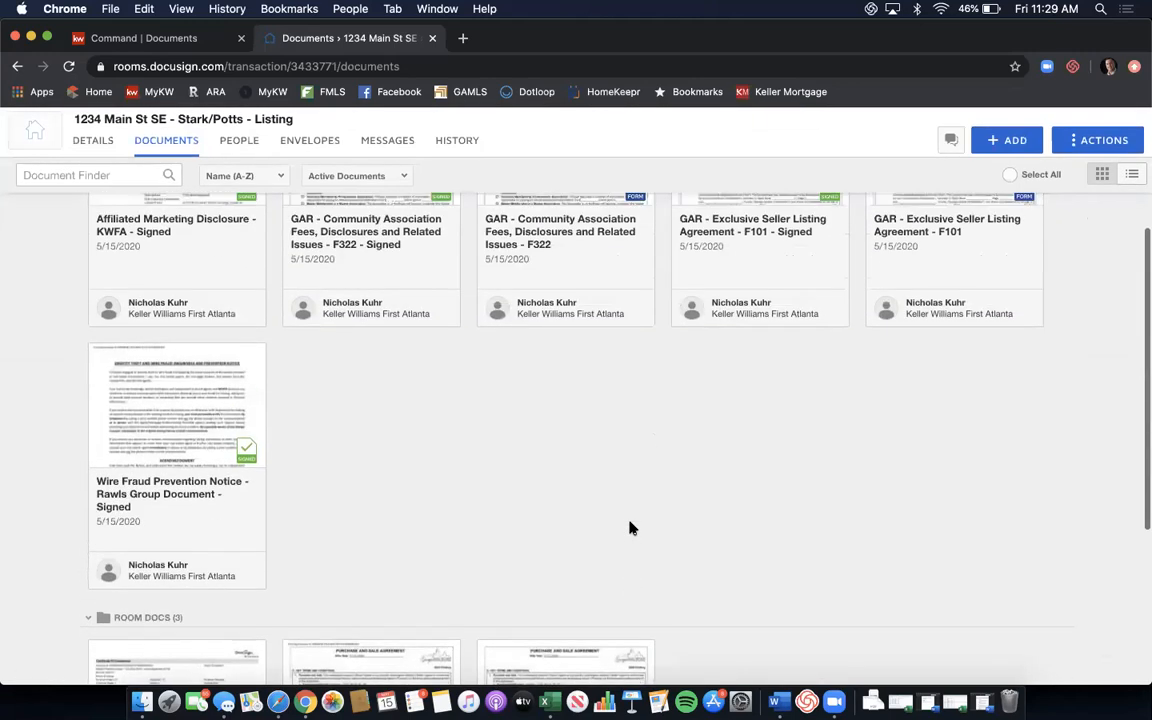
pyautogui.scroll(1, 630, 527)
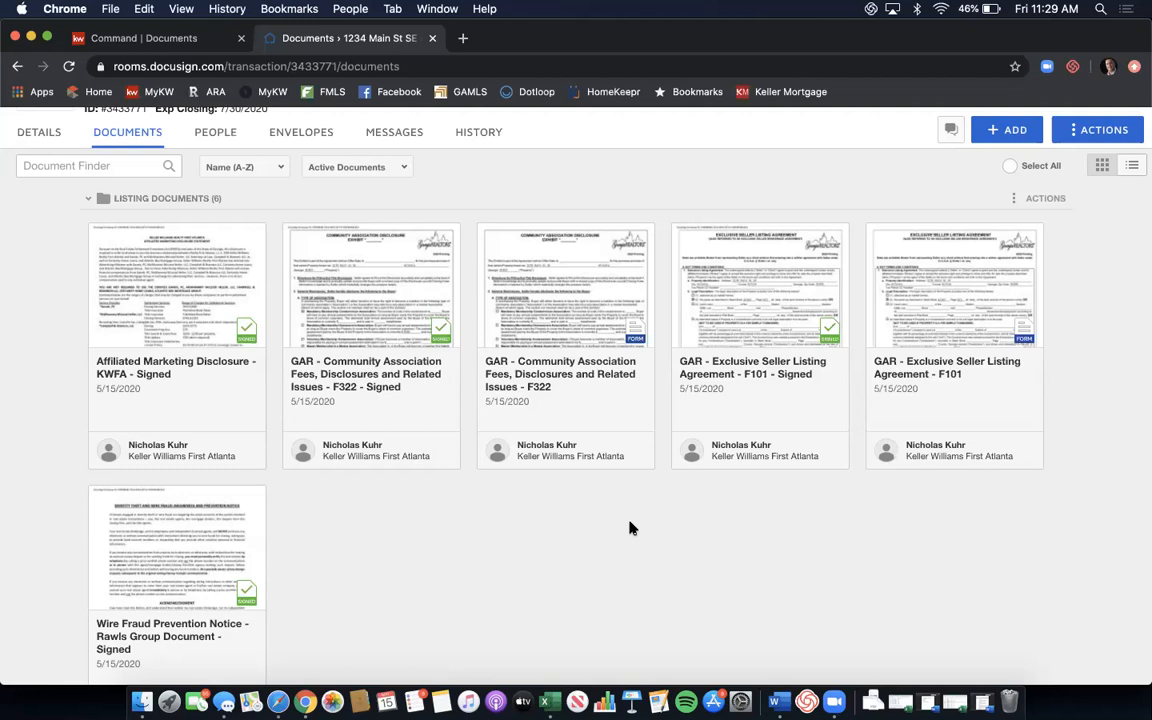
# Select the signed F101, F322 and Affiliated Marketing Disclosure documents.
pyautogui.click(681, 236)
pyautogui.click(294, 238)
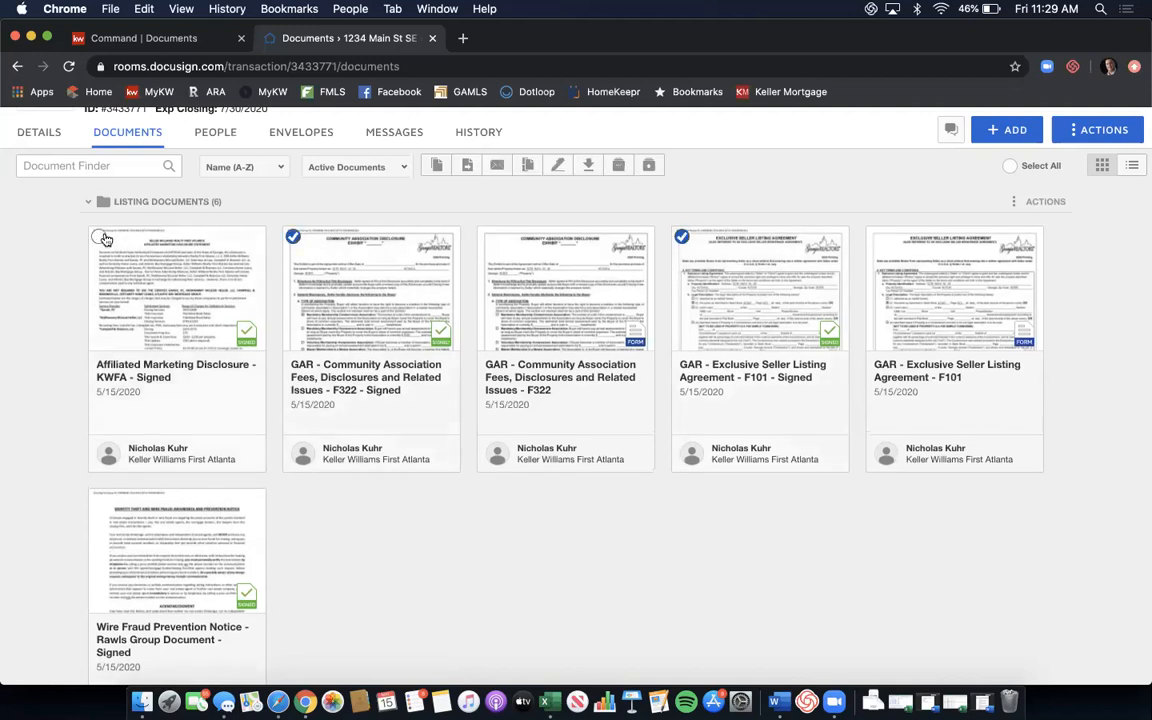
pyautogui.click(99, 237)
# Combine them as 'Signed Listing Agreement - 1234 Main St SE', ordered F101, F322, Affiliated Marketing.
pyautogui.click(527, 167)
pyautogui.click(481, 322)
pyautogui.write('Signed Listing Agree')
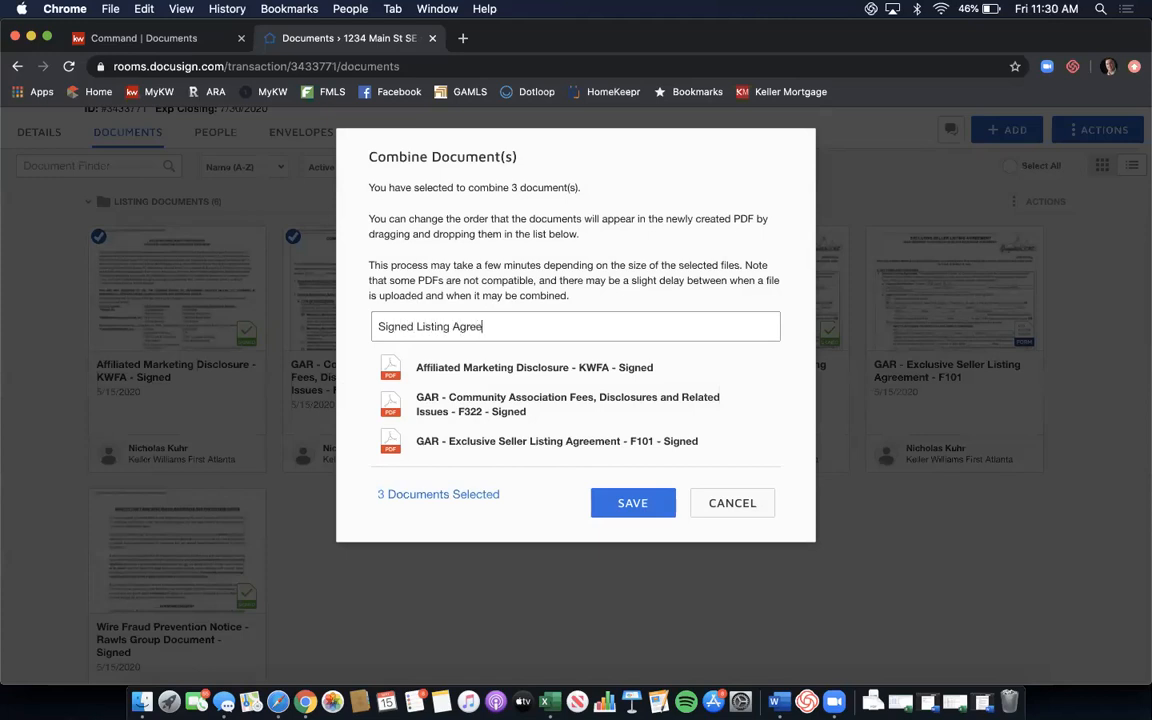
pyautogui.write('ment - 1234 Main zS')
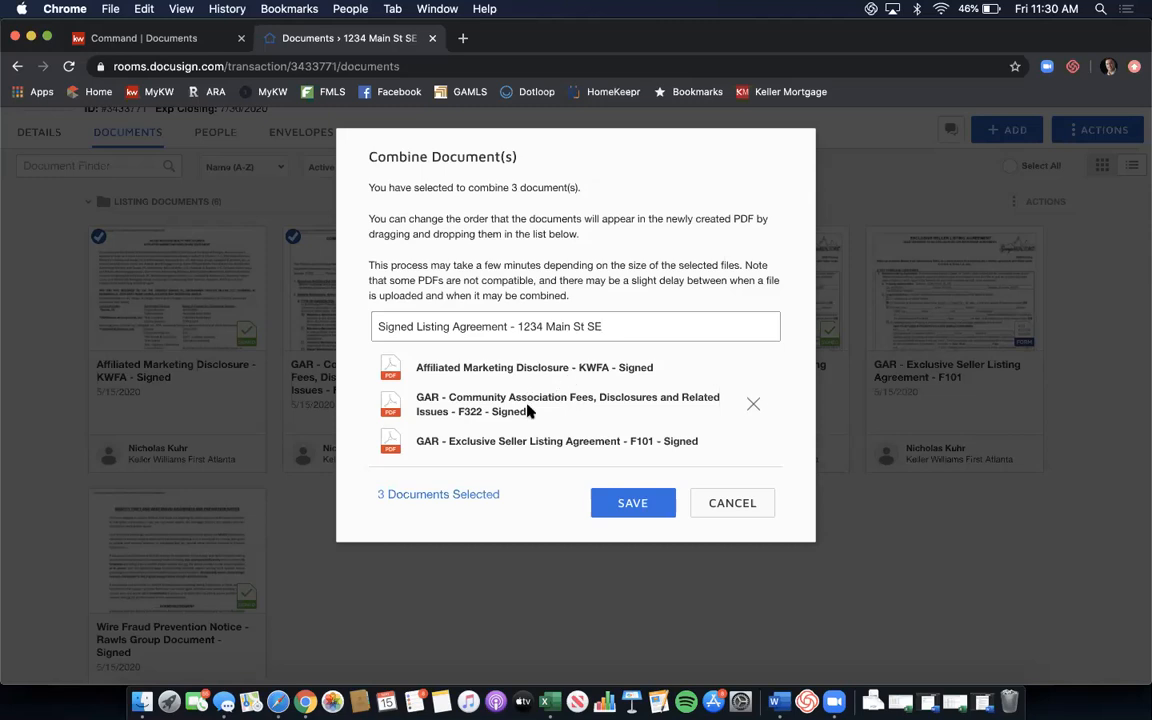
pyautogui.moveTo(532, 441); pyautogui.dragTo(532, 375)
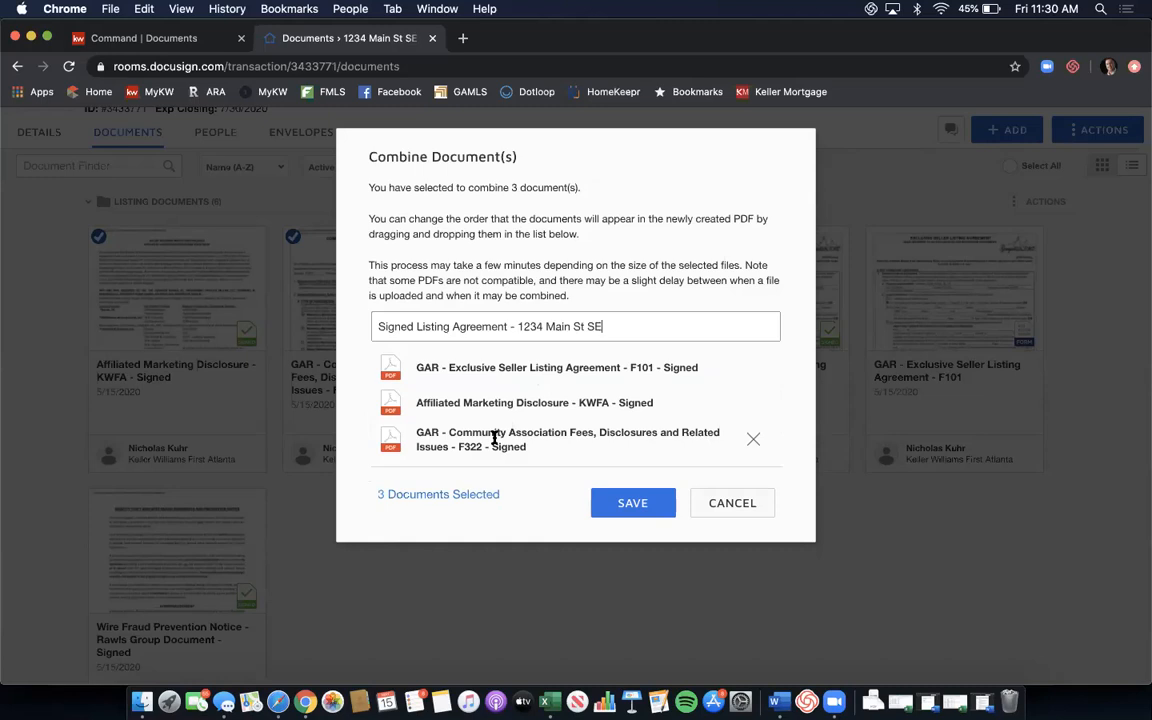
pyautogui.moveTo(494, 433); pyautogui.dragTo(496, 396)
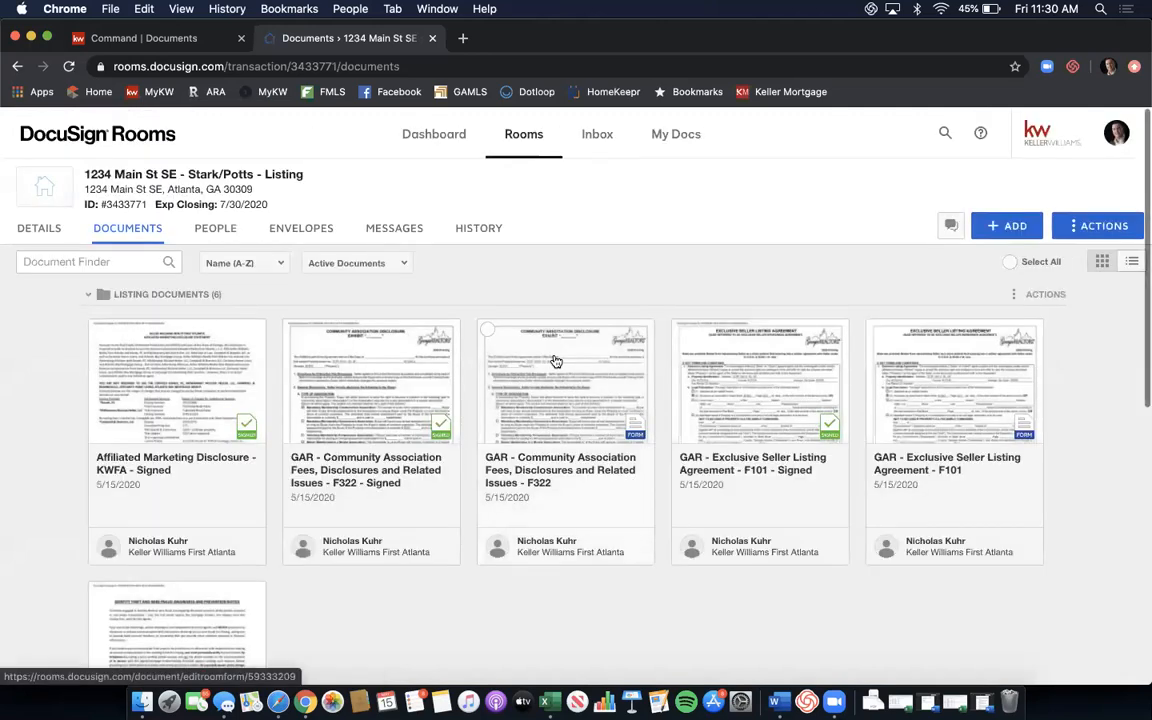
# Open the new Signed Listing Agreement - 1234 Main St SE PDF and page through all 12 pages.
pyautogui.scroll(-3, 556, 361)
pyautogui.scroll(-5, 561, 330)
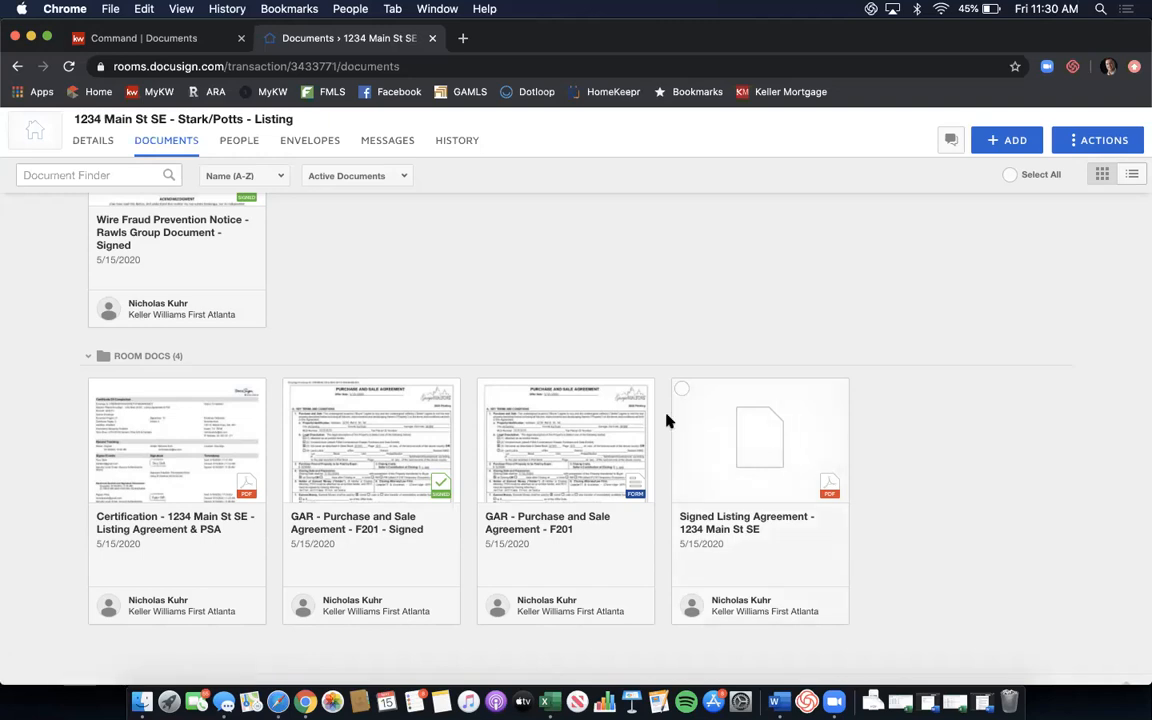
pyautogui.click(755, 437)
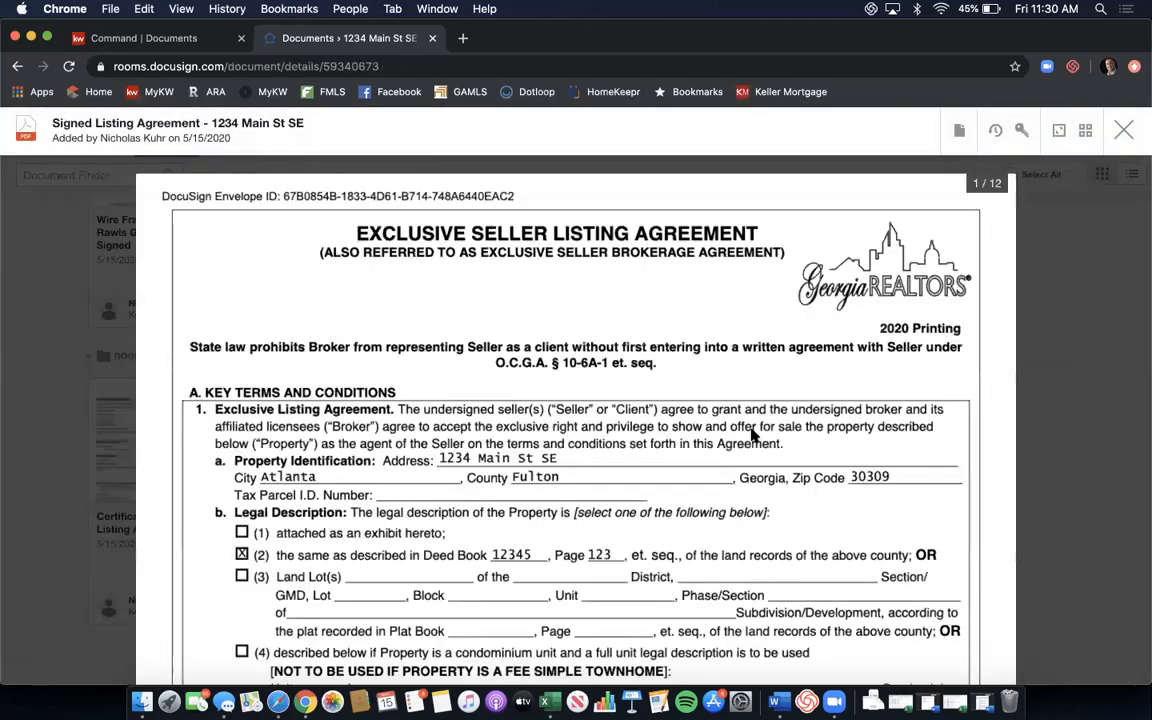
pyautogui.scroll(-8, 754, 436)
pyautogui.scroll(-20, 754, 441)
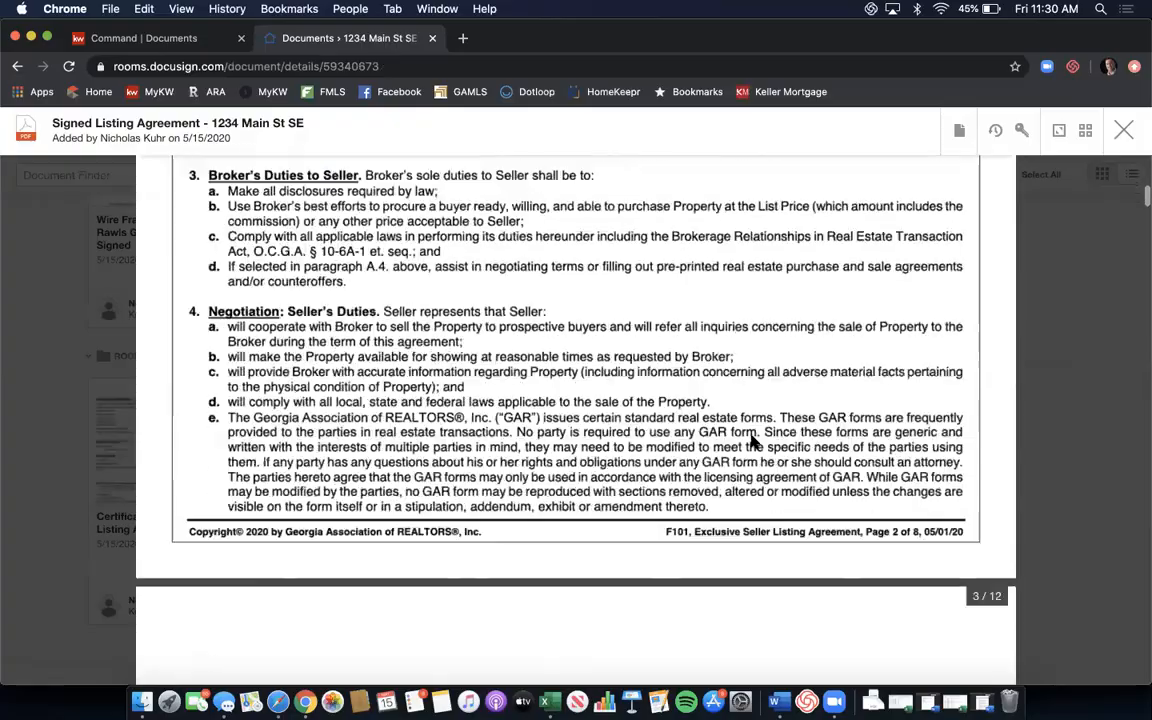
pyautogui.scroll(-20, 754, 441)
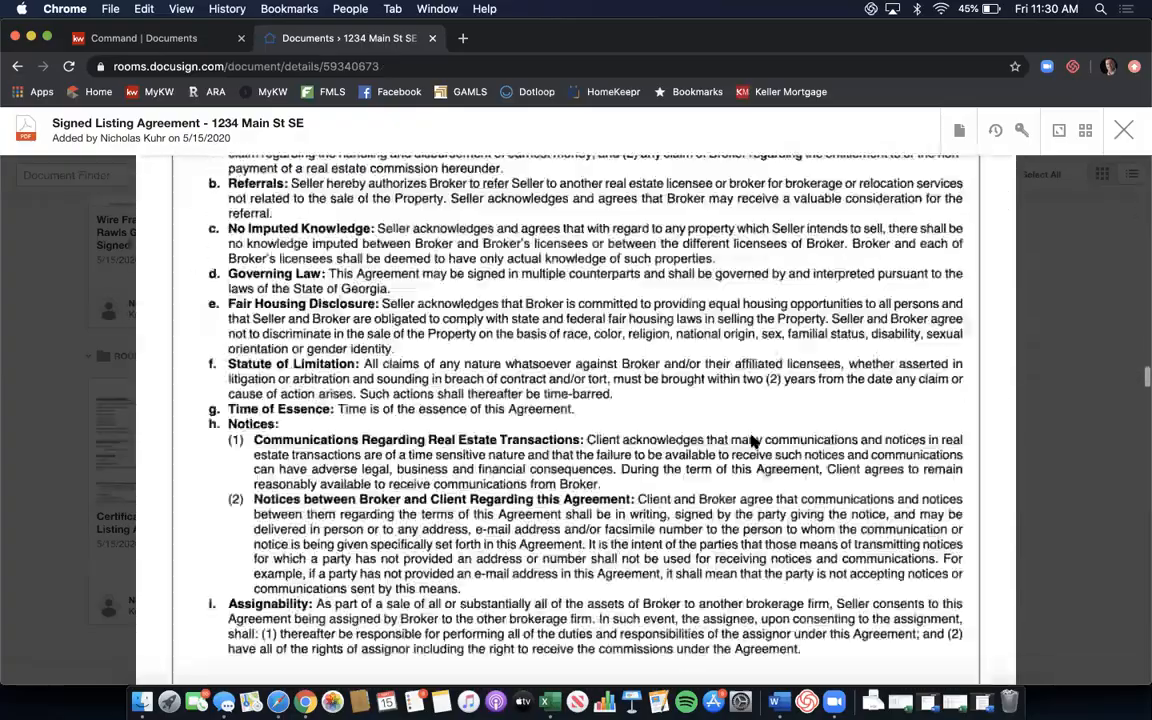
pyautogui.scroll(-20, 754, 441)
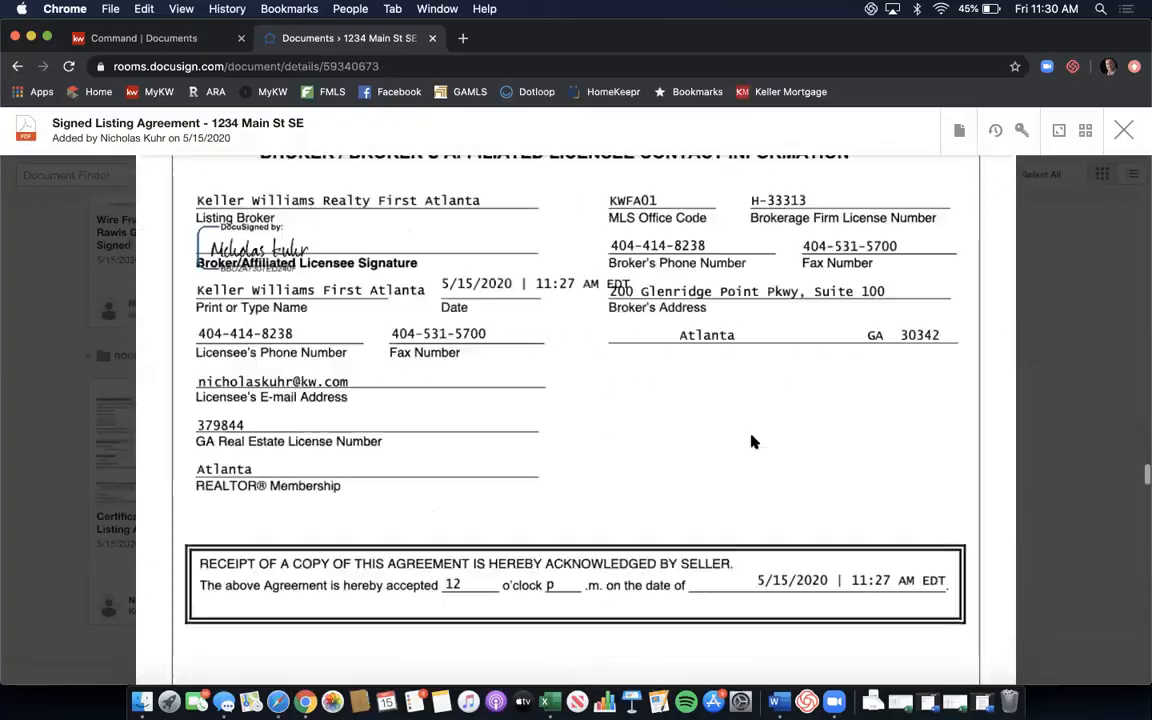
pyautogui.scroll(-20, 754, 441)
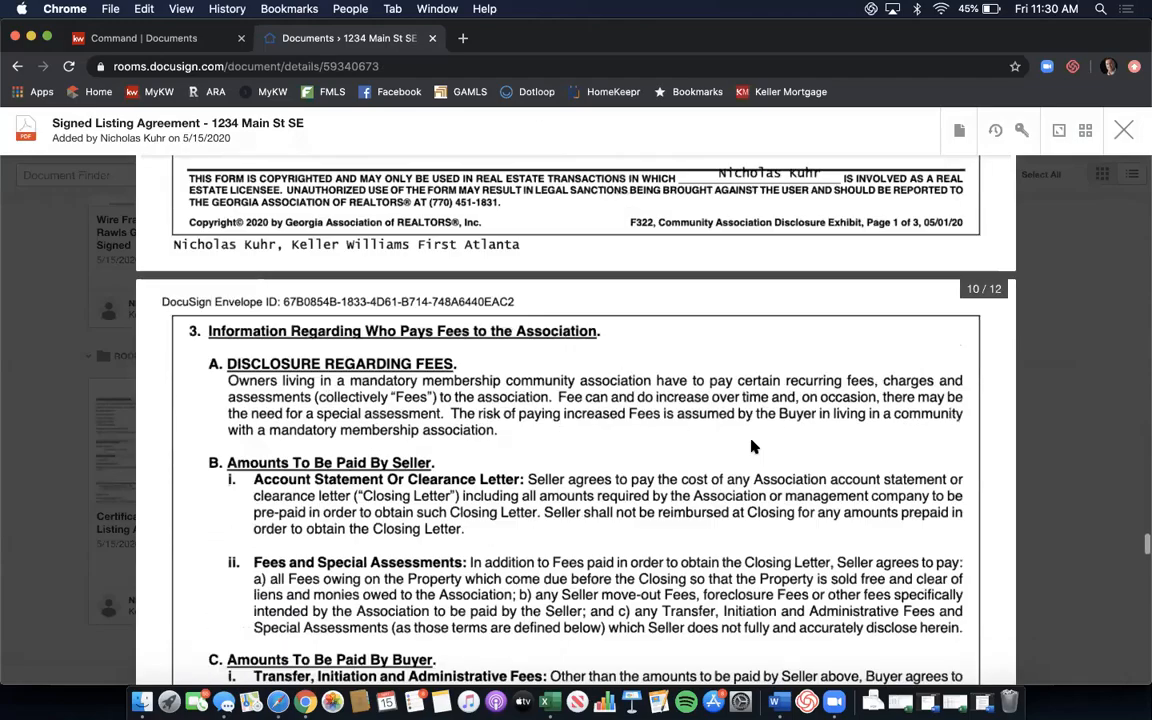
pyautogui.scroll(-20, 754, 447)
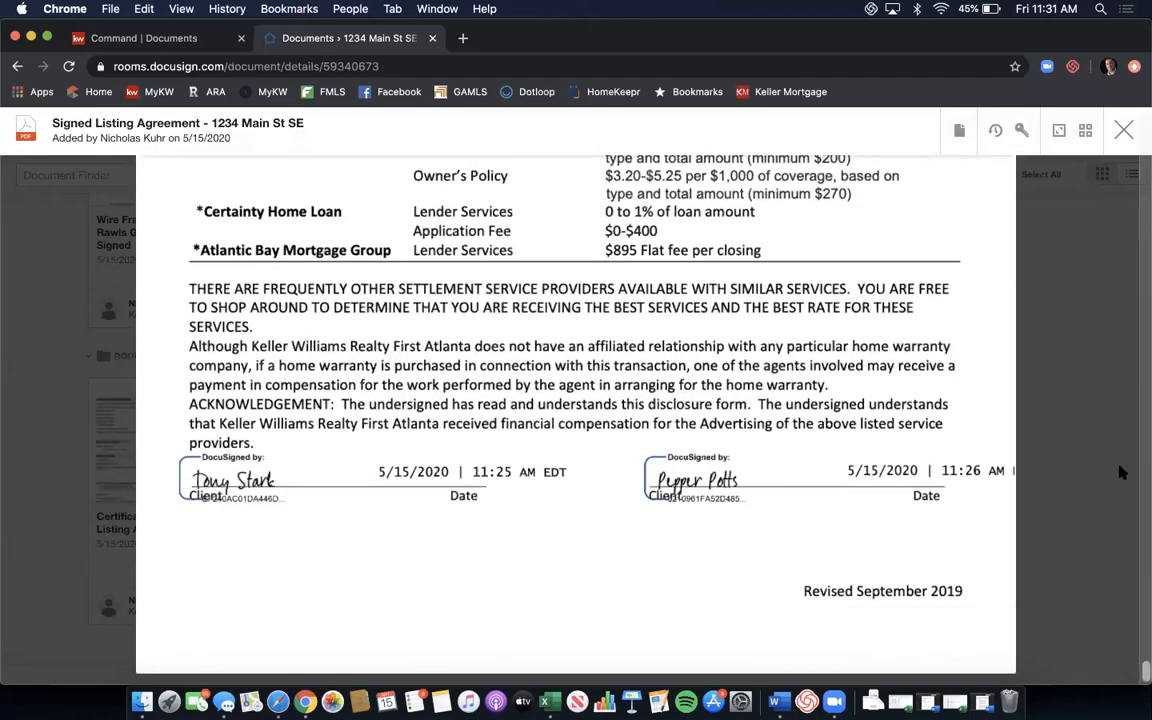
pyautogui.click(961, 134)
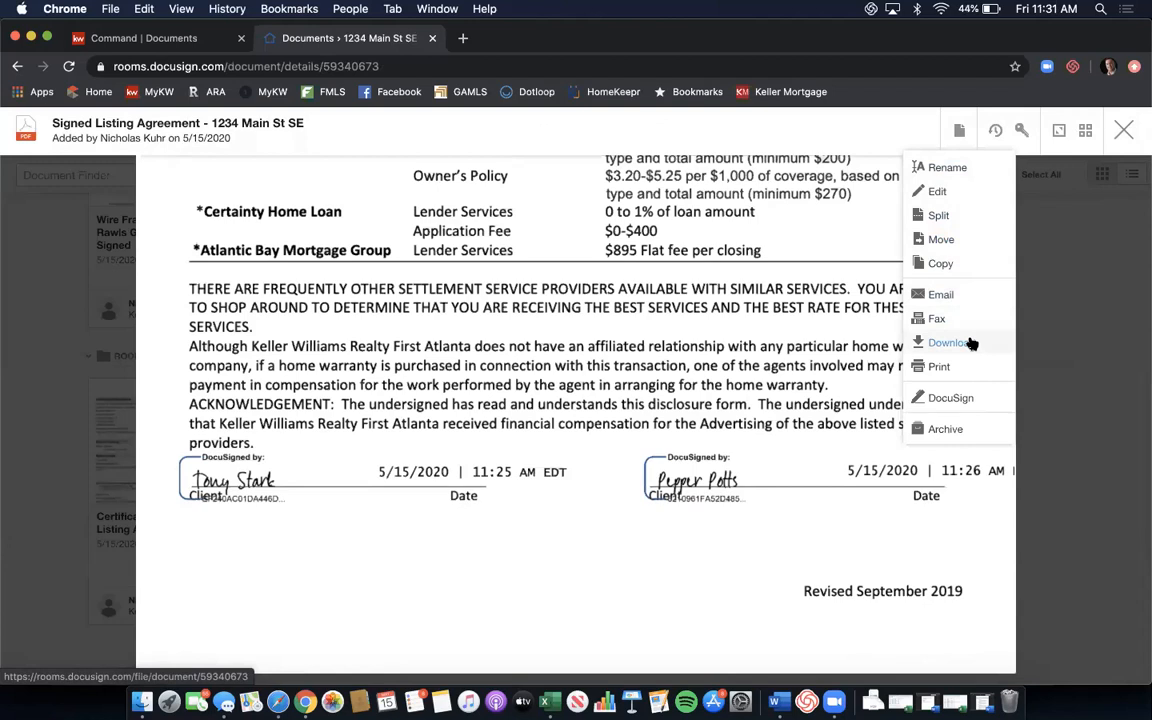
# Start a PDF split with a first document named 'Purchase & Sale' covering pages 1-8.
pyautogui.click(940, 216)
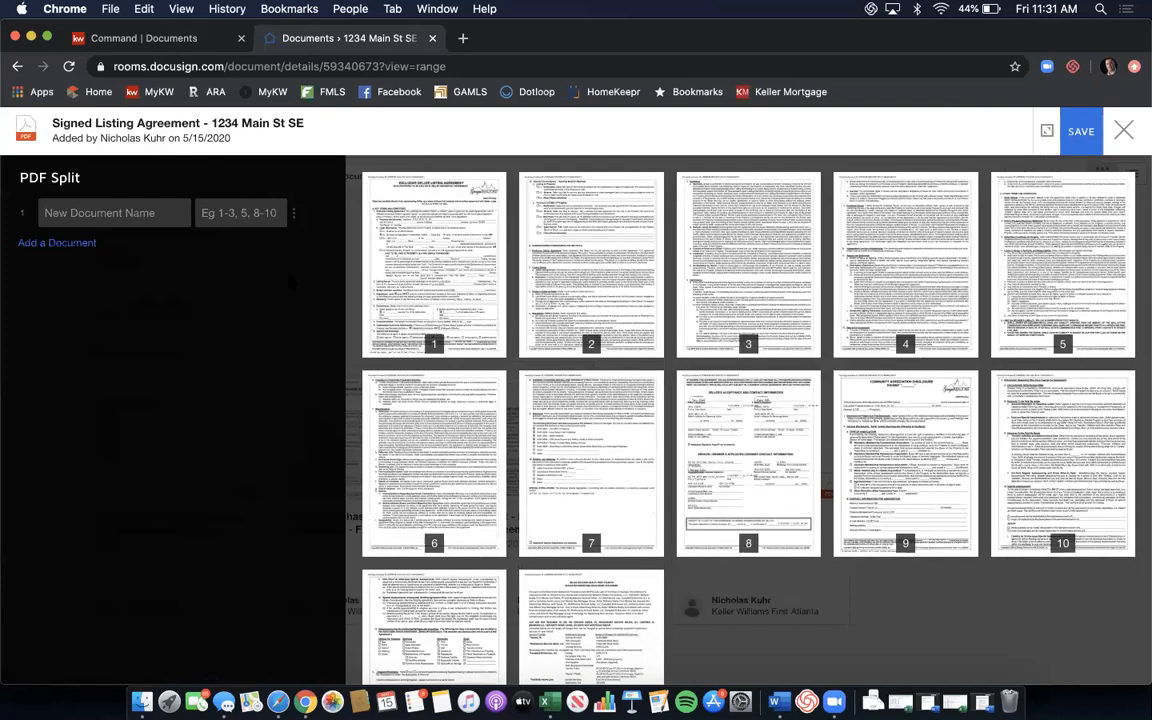
pyautogui.click(153, 218)
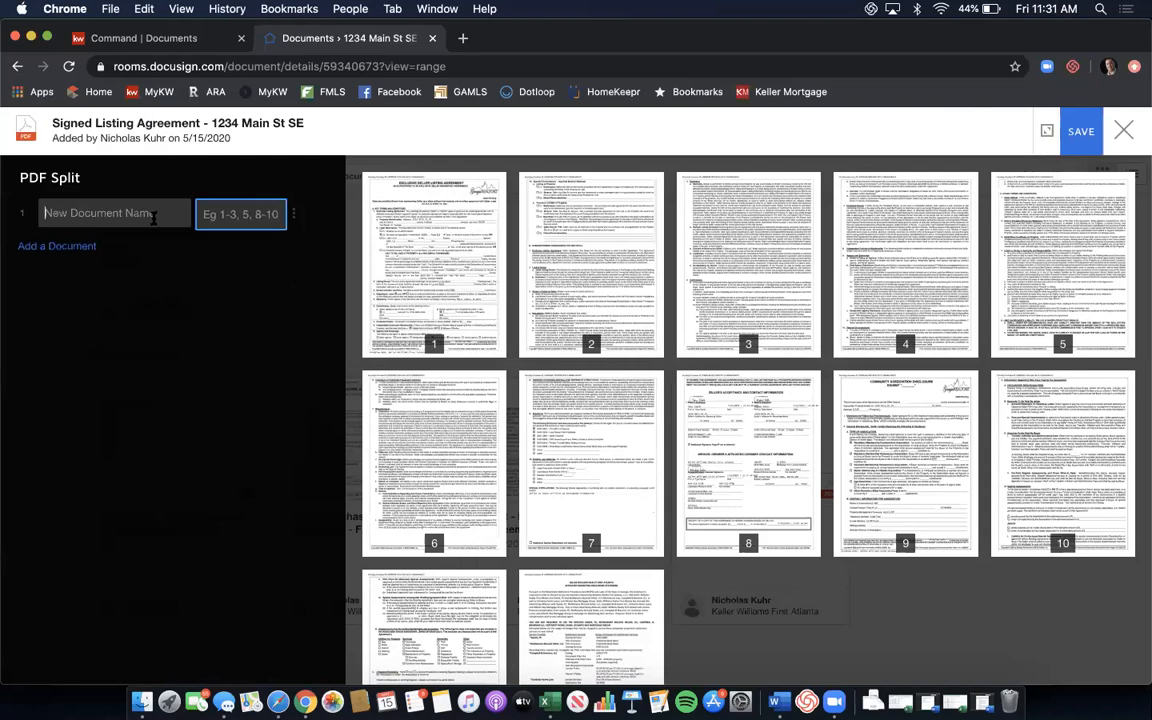
pyautogui.write('Purcahse')
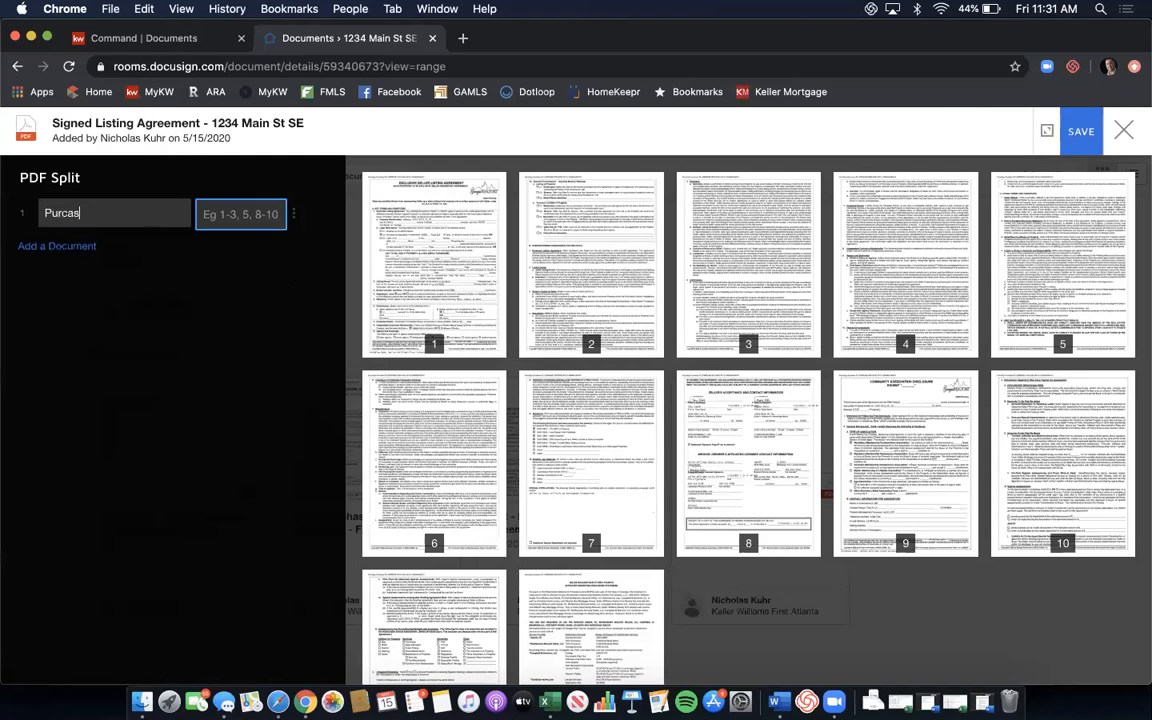
pyautogui.press('BackSpace')
pyautogui.press('BackSpace')
pyautogui.press('BackSpace')
pyautogui.press('BackSpace')
pyautogui.write('hase & Sale')
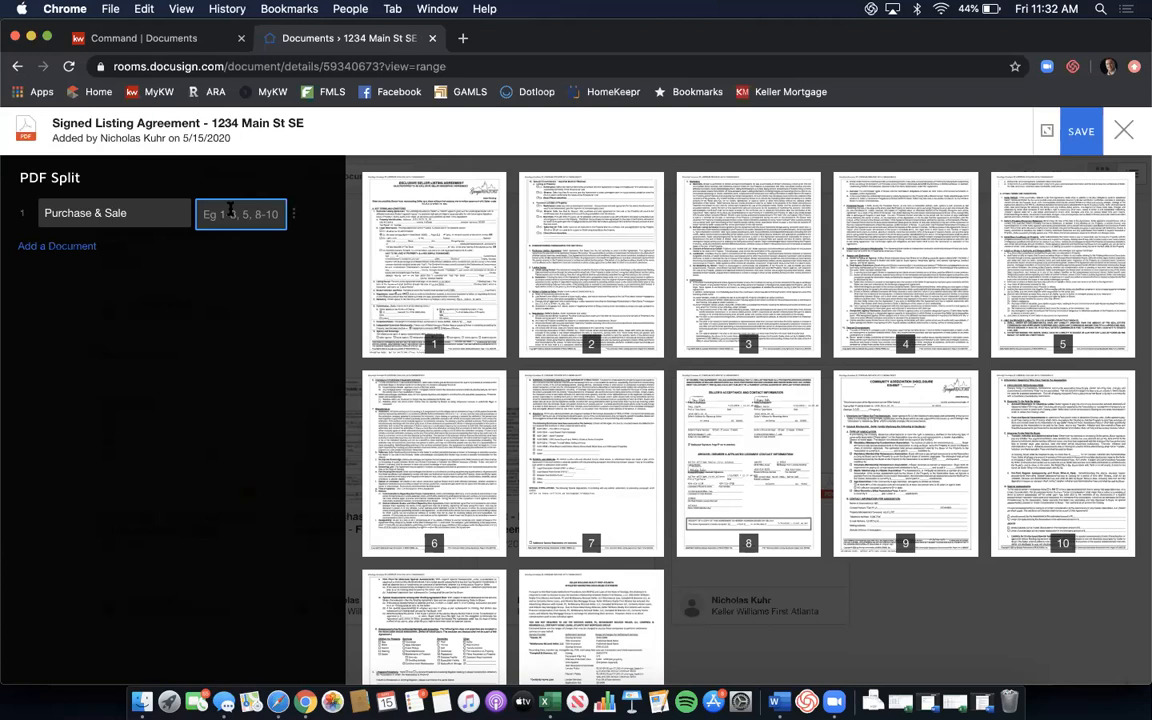
pyautogui.write('1-8')
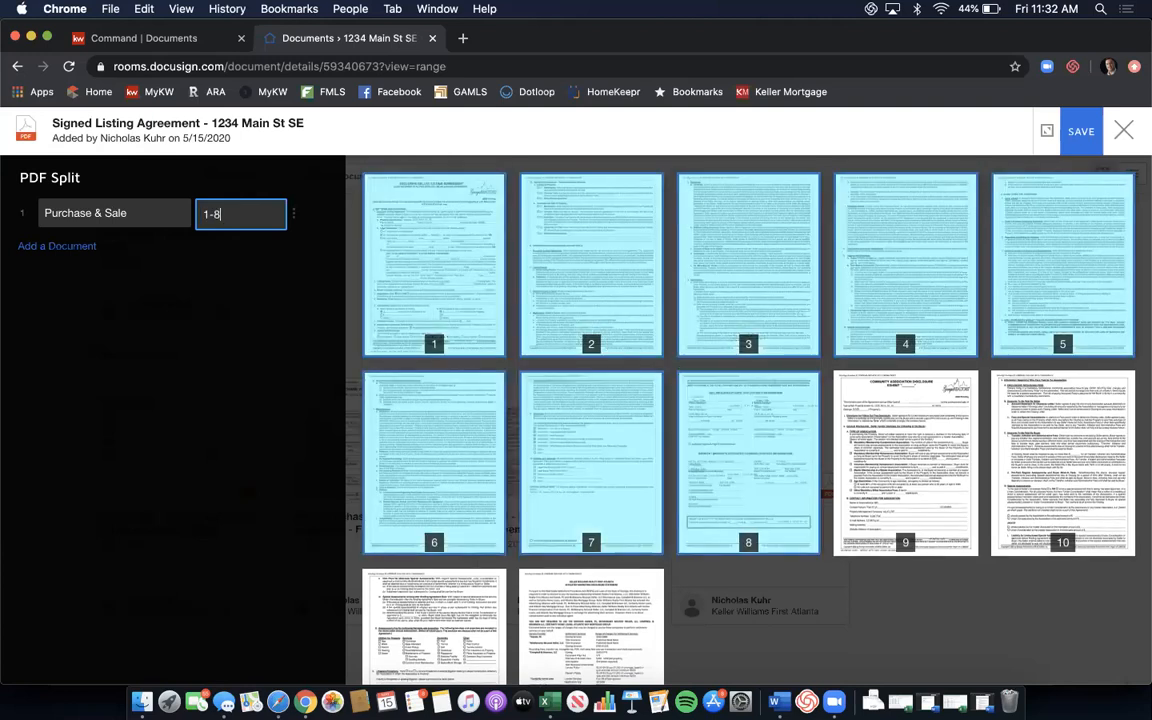
# Add a second split document named 'CAD' covering pages 9-11.
pyautogui.click(85, 246)
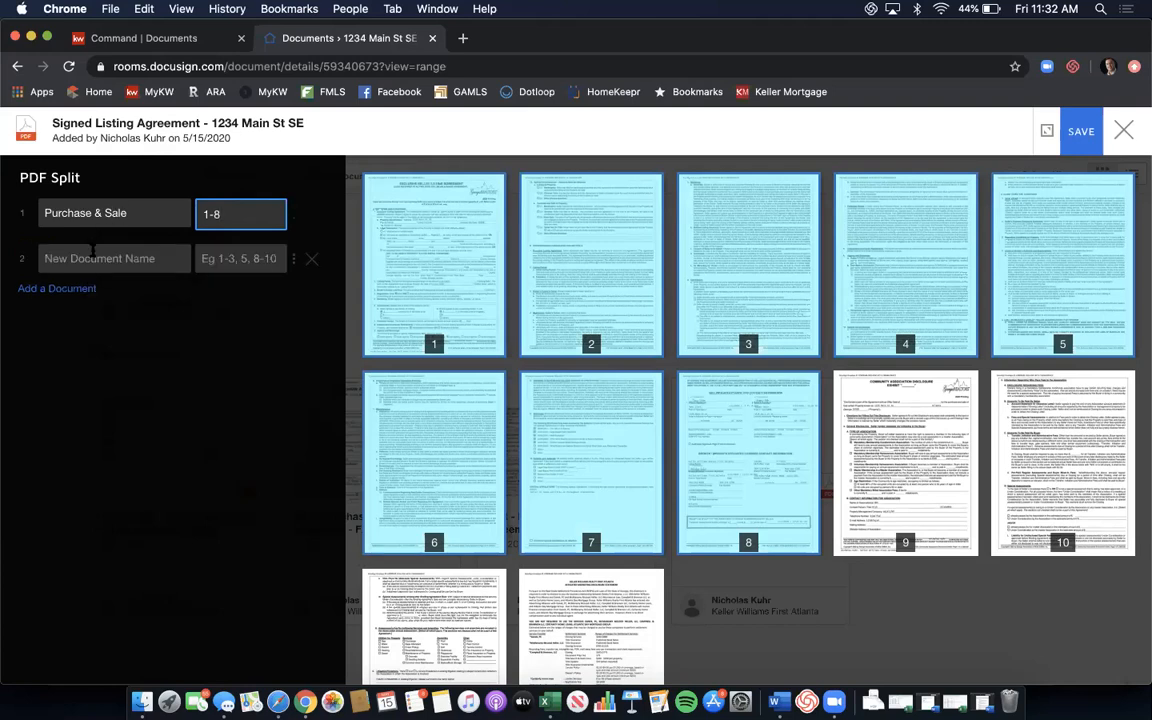
pyautogui.click(92, 250)
pyautogui.write('CAD')
pyautogui.press('Tab')
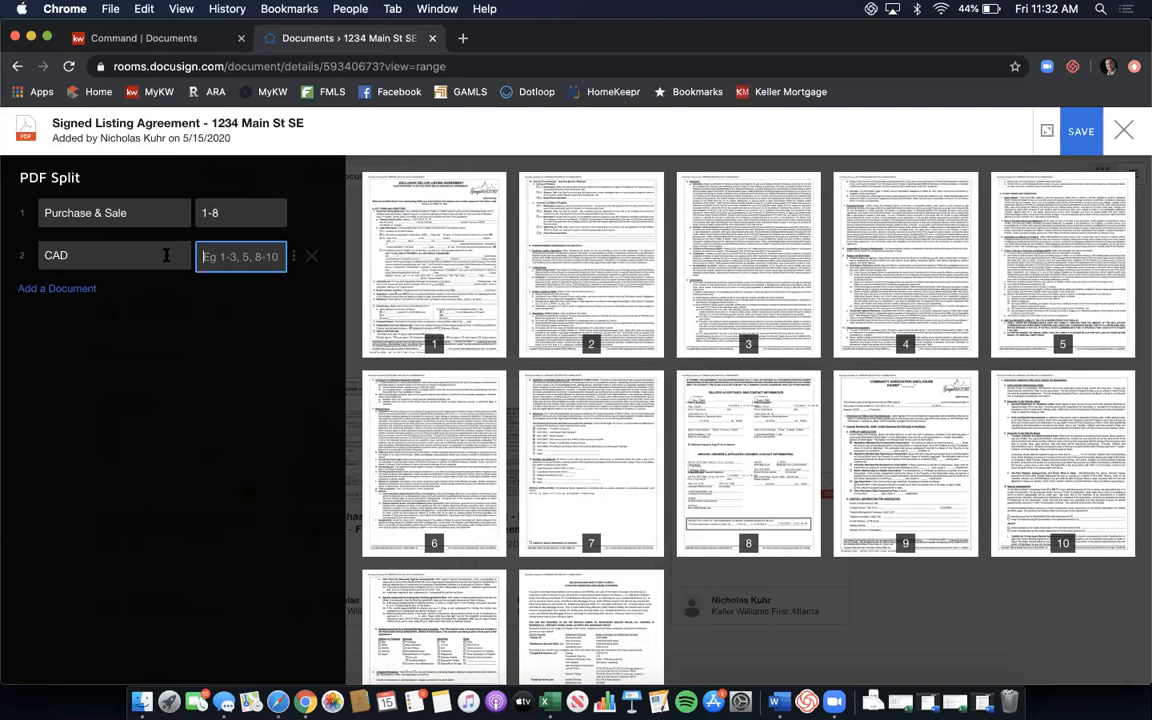
pyautogui.write('9')
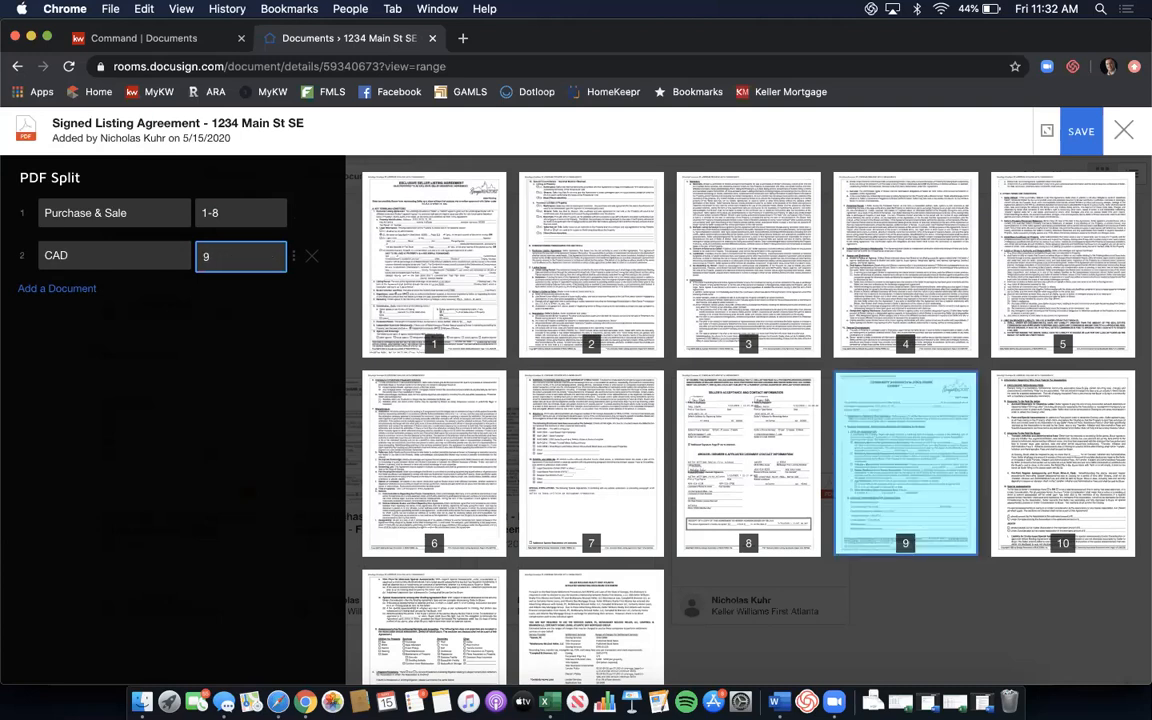
pyautogui.write('-11')
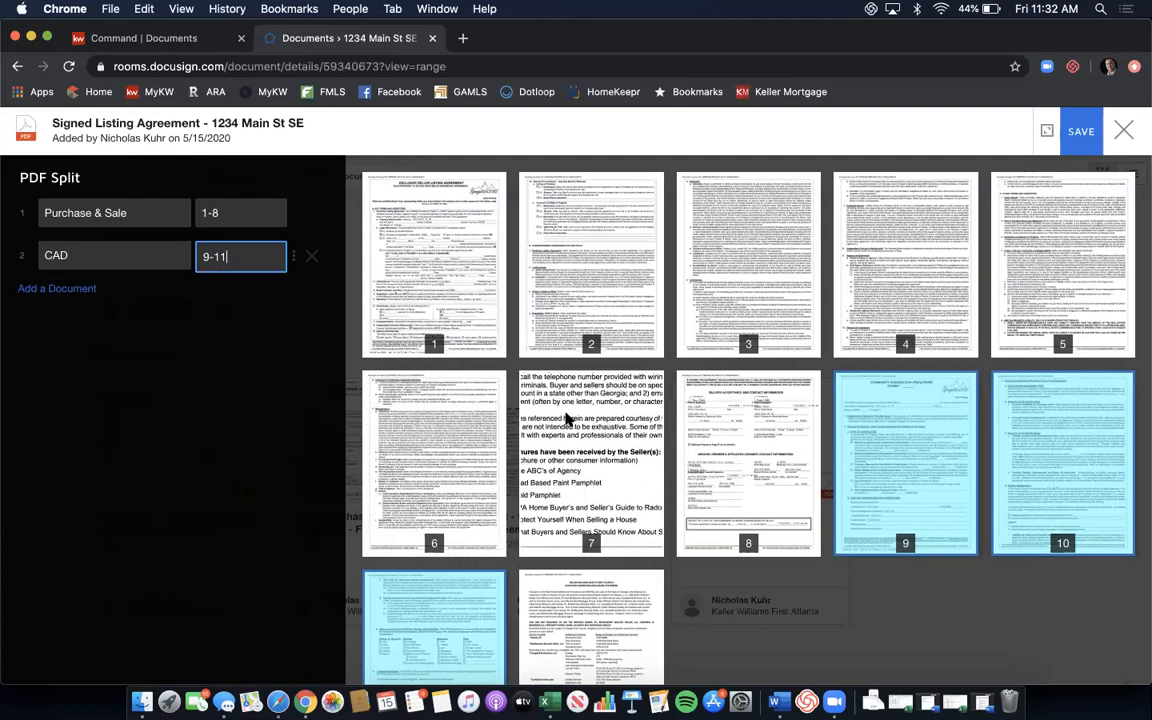
# Add a third document 'Affiliated Marking' for page 12 and save the split.
pyautogui.click(57, 289)
pyautogui.click(79, 297)
pyautogui.write('Afi')
pyautogui.press('BackSpace')
pyautogui.write('fil')
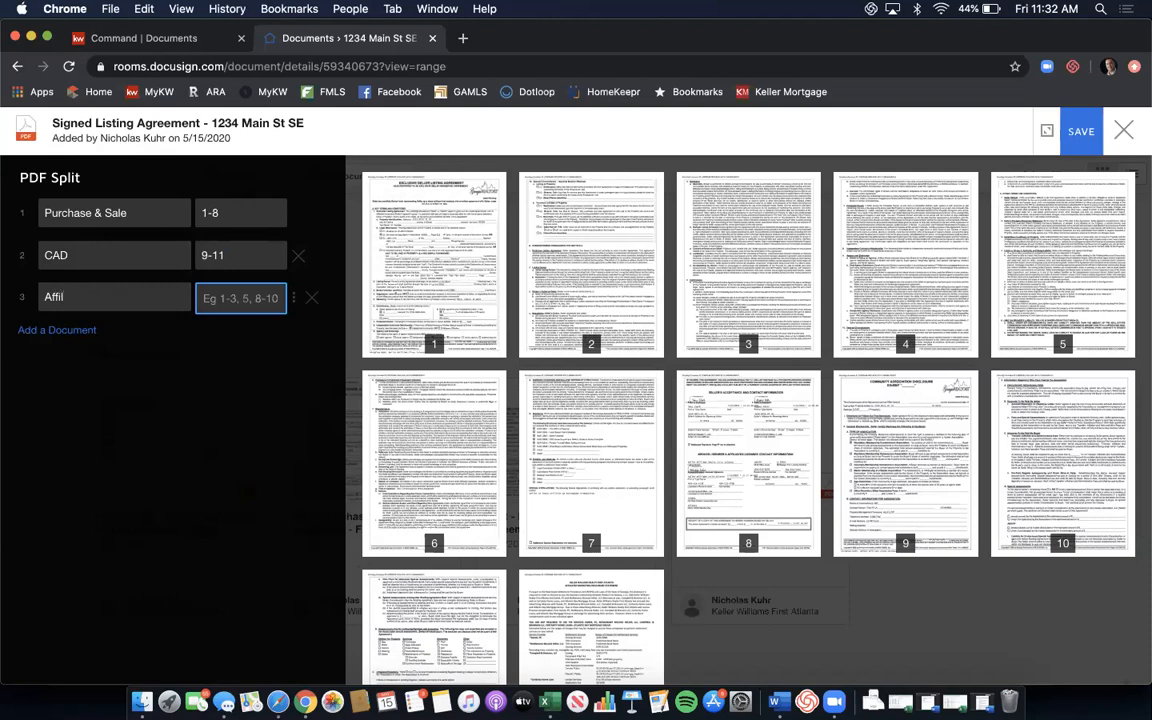
pyautogui.write('iated Marking')
pyautogui.write('12')
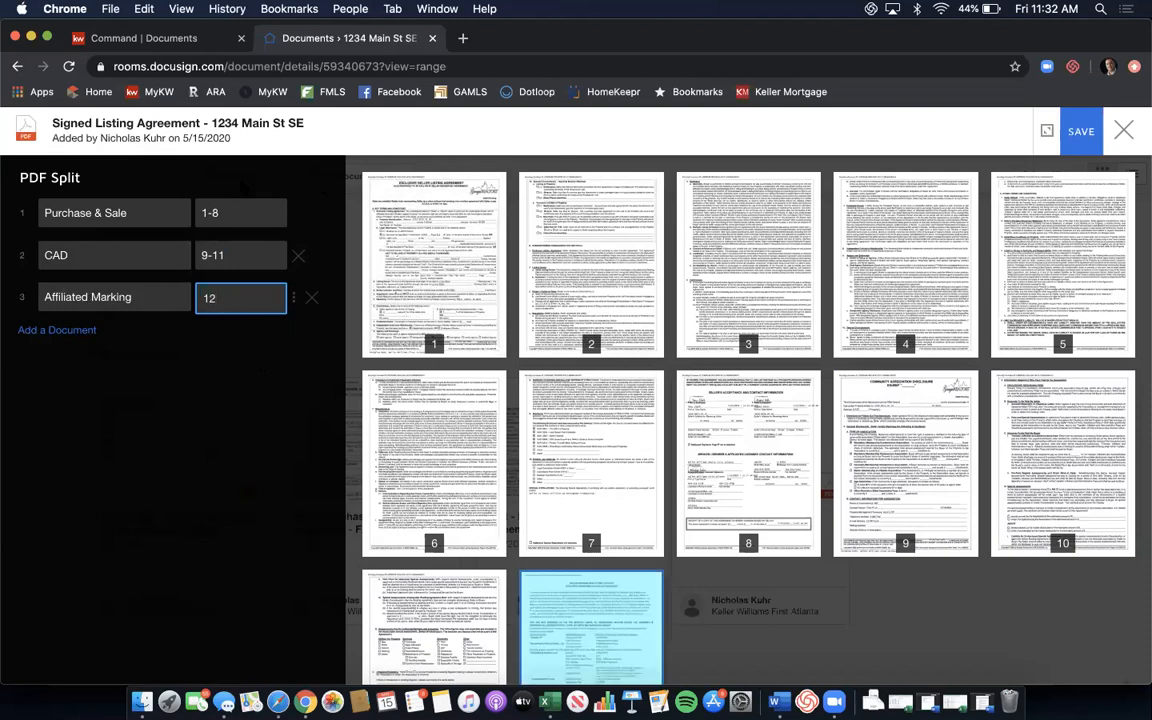
pyautogui.click(1085, 138)
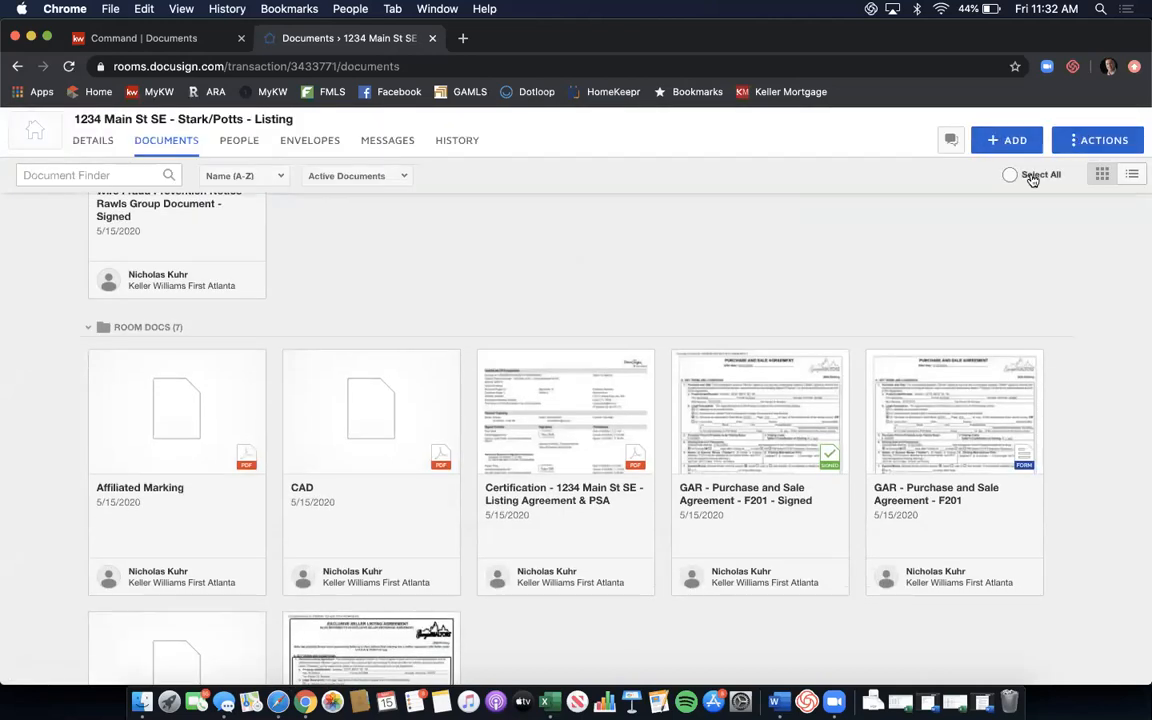
# Sort the room's documents by Added (Newest), then go to the KW Command Documents checklist.
pyautogui.scroll(-1, 1033, 178)
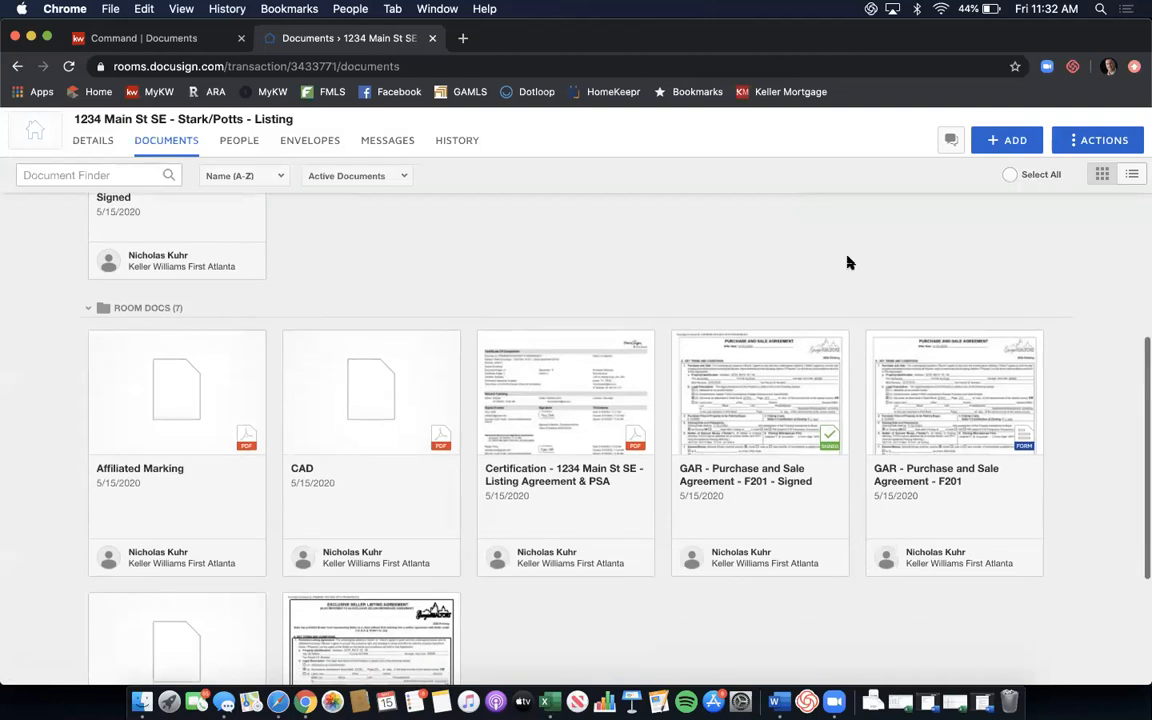
pyautogui.scroll(-3, 847, 262)
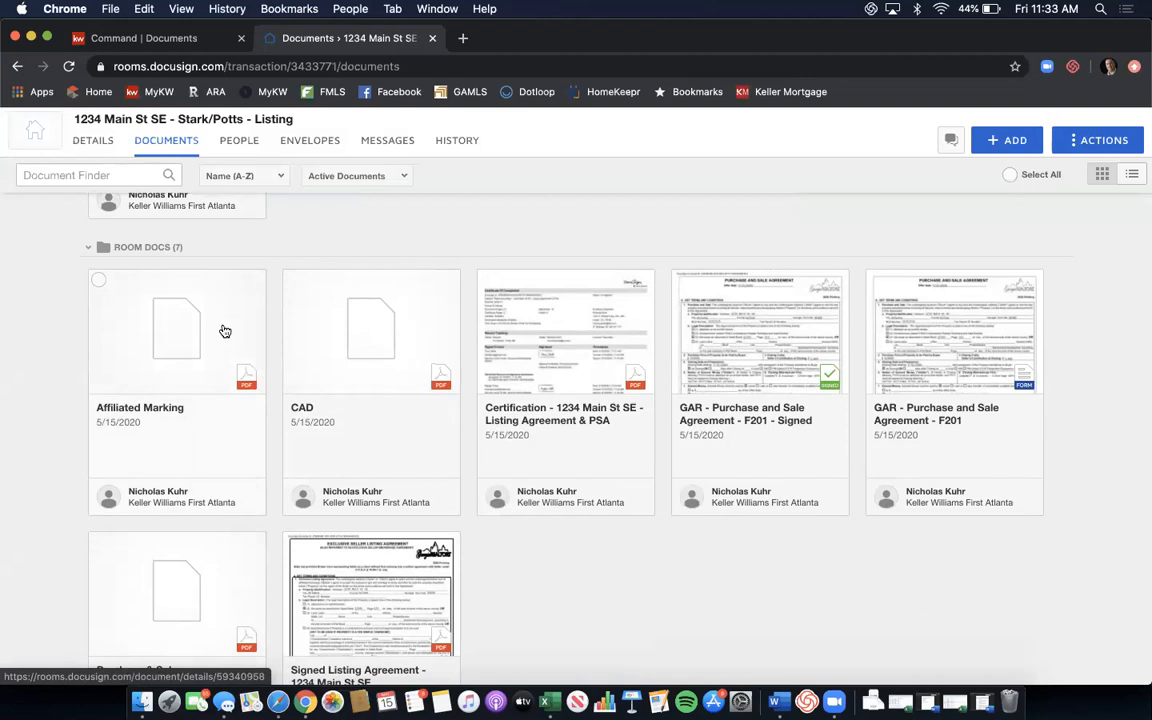
pyautogui.scroll(-2, 349, 357)
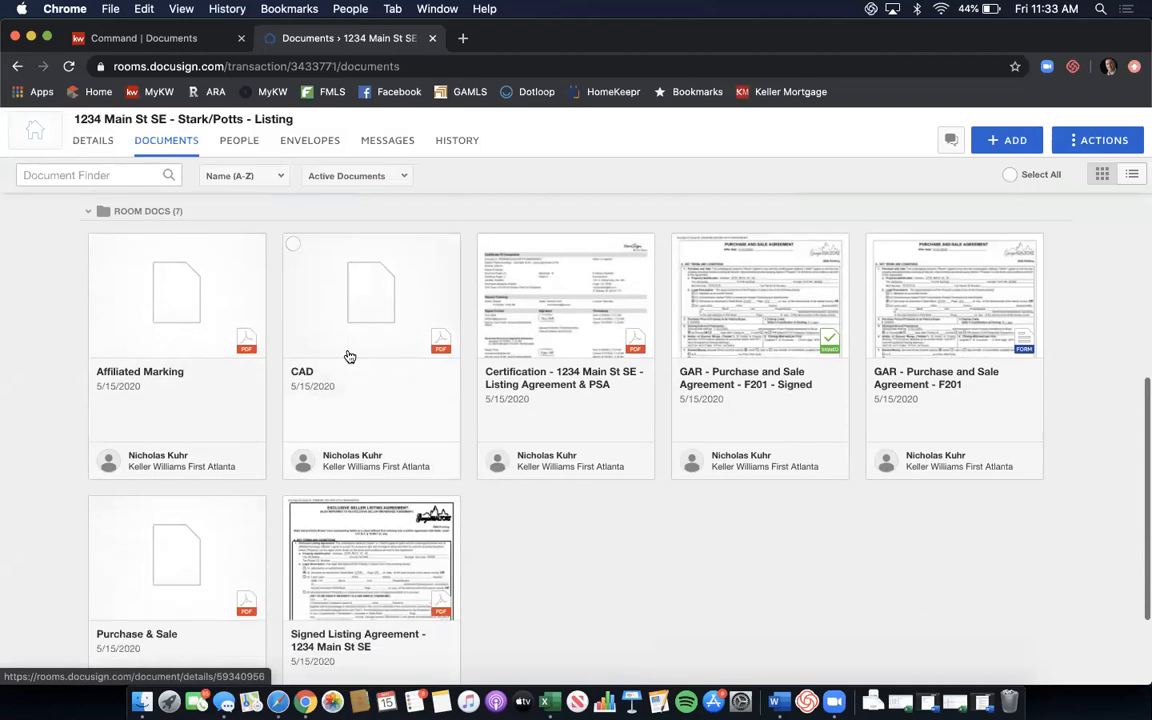
pyautogui.scroll(-2, 349, 357)
pyautogui.scroll(5, 170, 572)
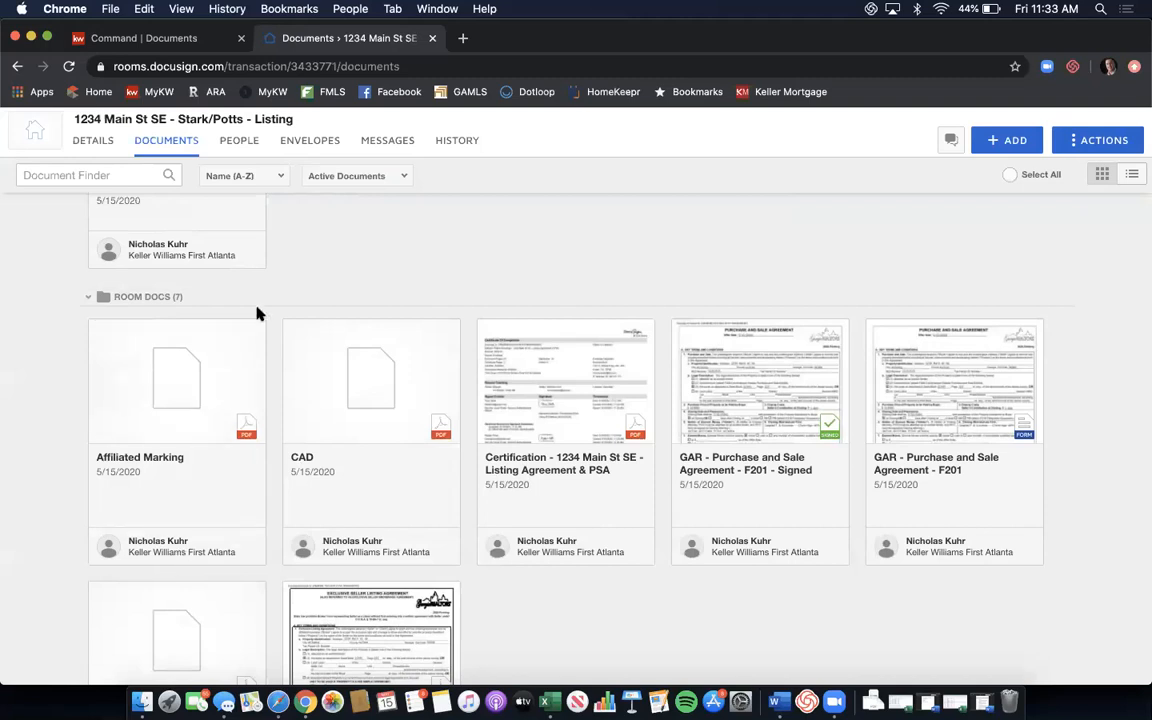
pyautogui.click(283, 177)
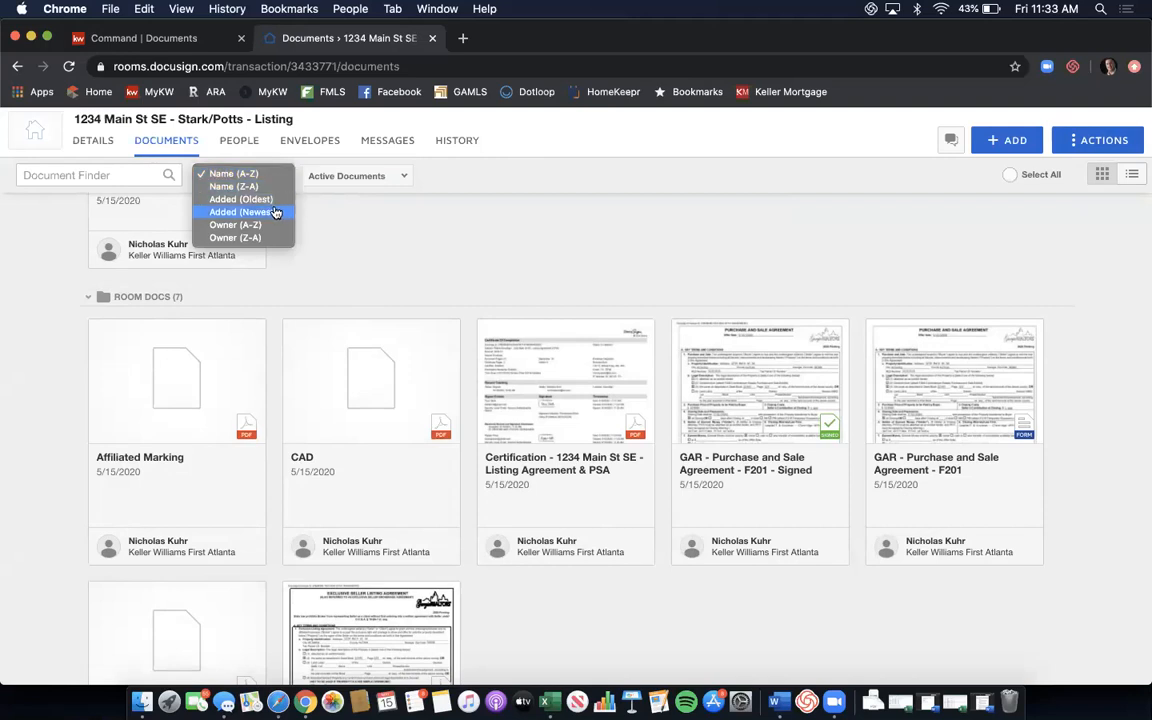
pyautogui.click(276, 213)
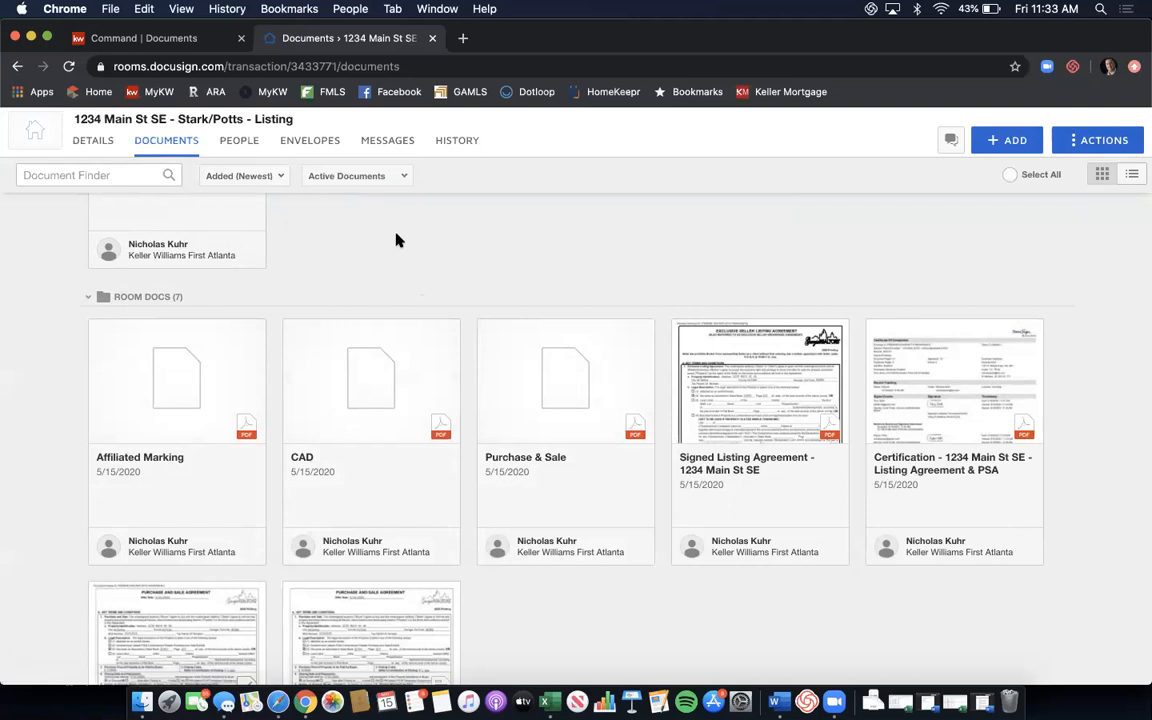
pyautogui.click(145, 46)
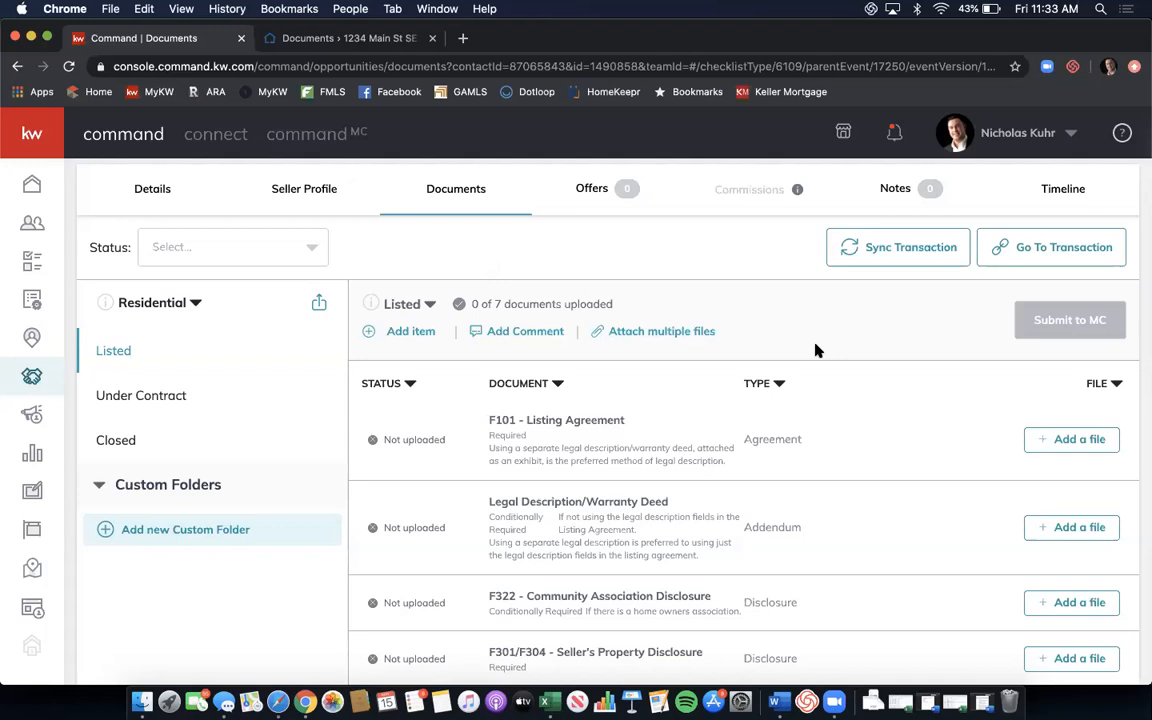
# Attach the signed Exclusive Seller Listing Agreement from DocuSign's Listing Documents folder to F101 - Listing Agreement.
pyautogui.scroll(-2, 872, 314)
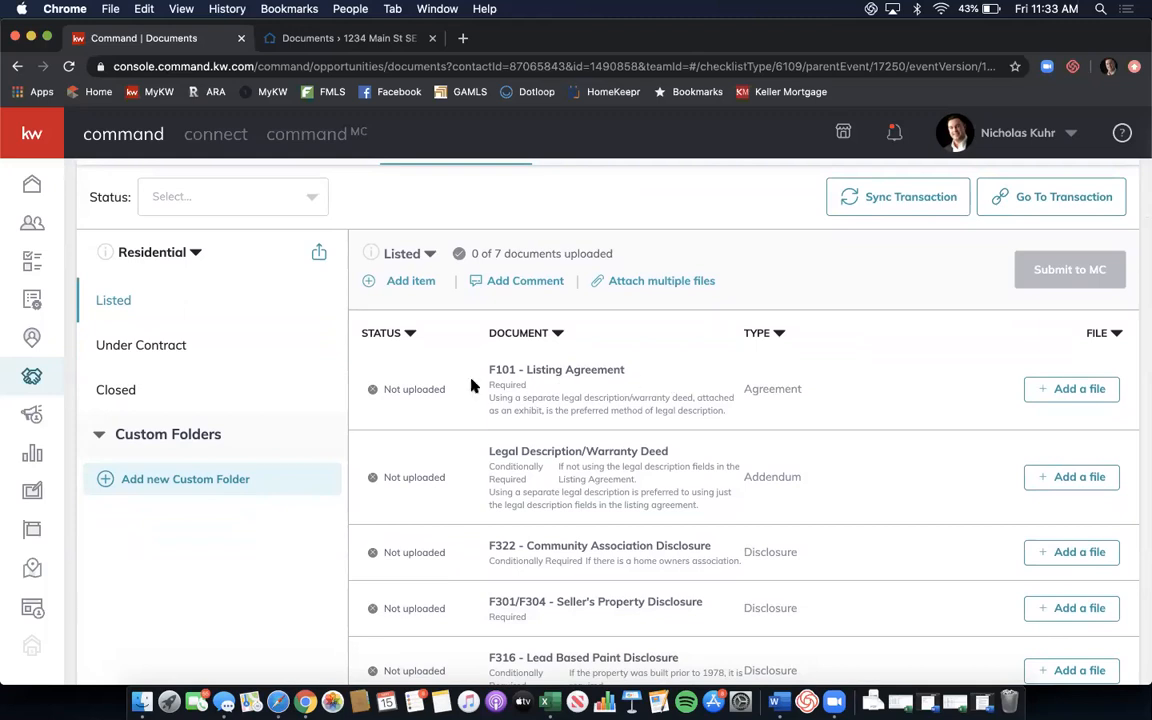
pyautogui.click(1055, 390)
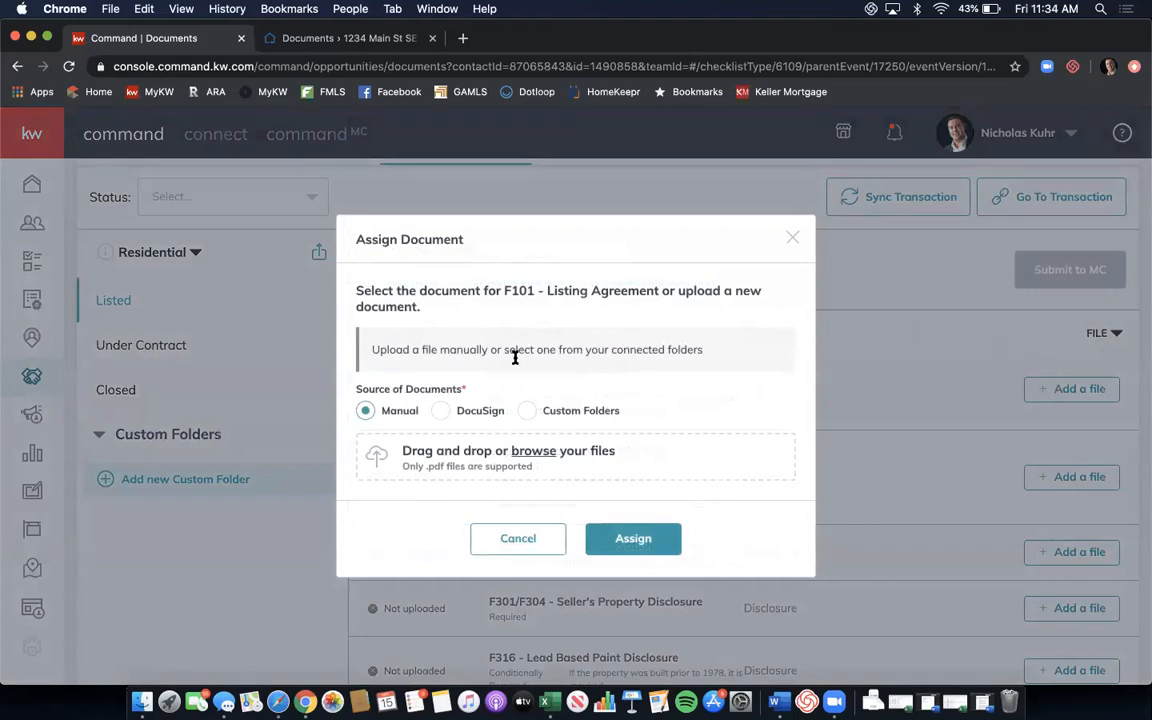
pyautogui.click(441, 411)
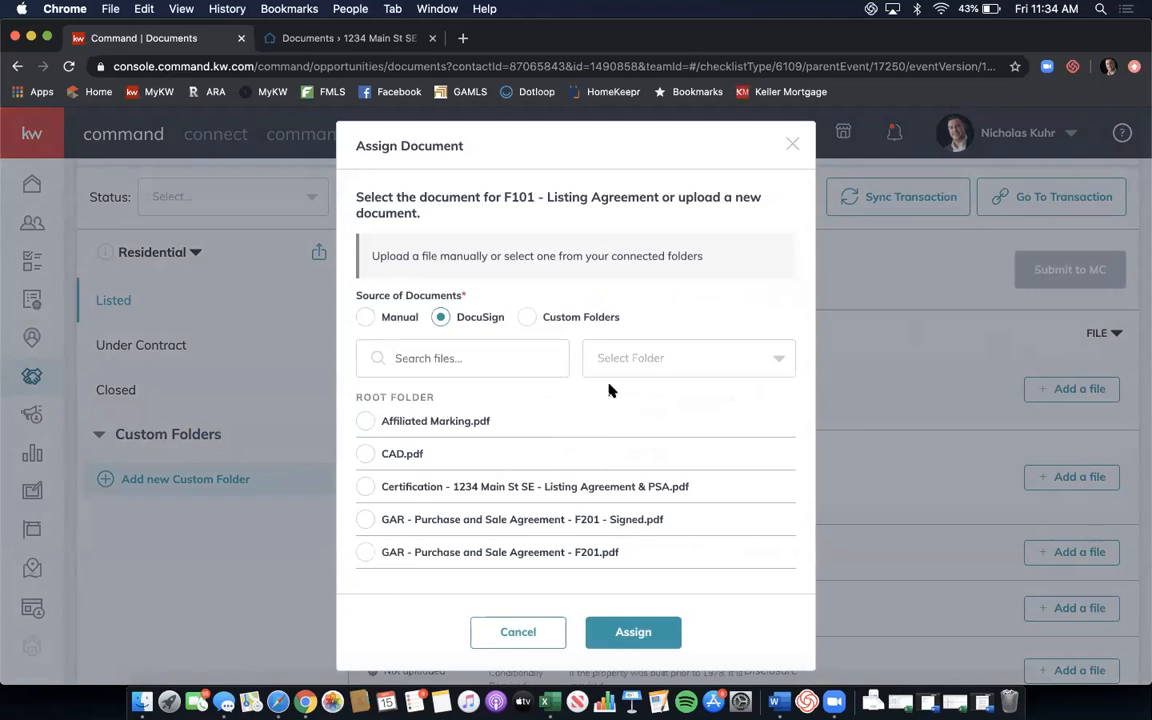
pyautogui.click(666, 360)
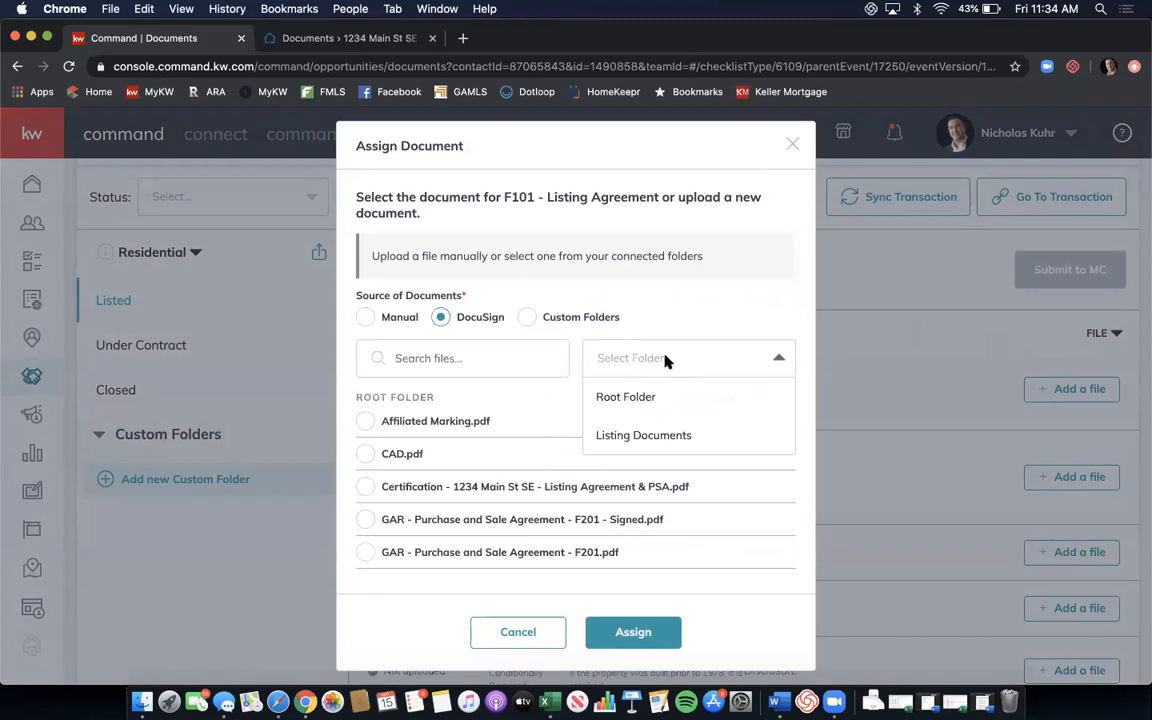
pyautogui.click(670, 433)
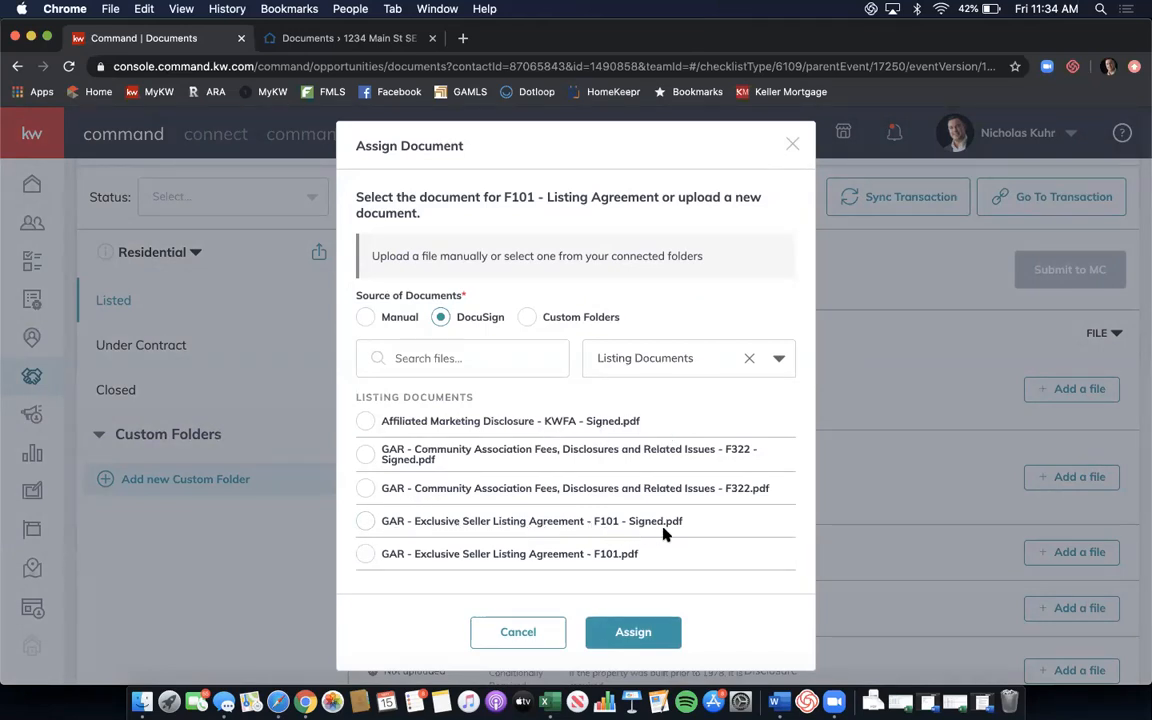
pyautogui.click(367, 521)
pyautogui.click(622, 632)
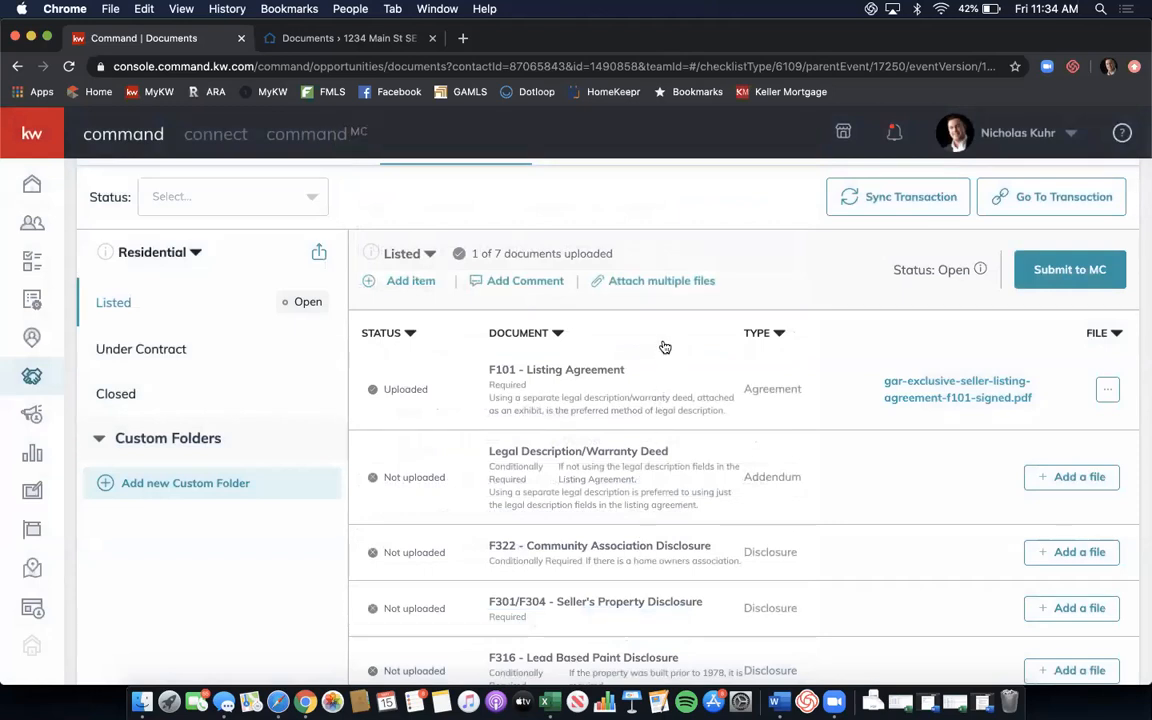
pyautogui.click(630, 285)
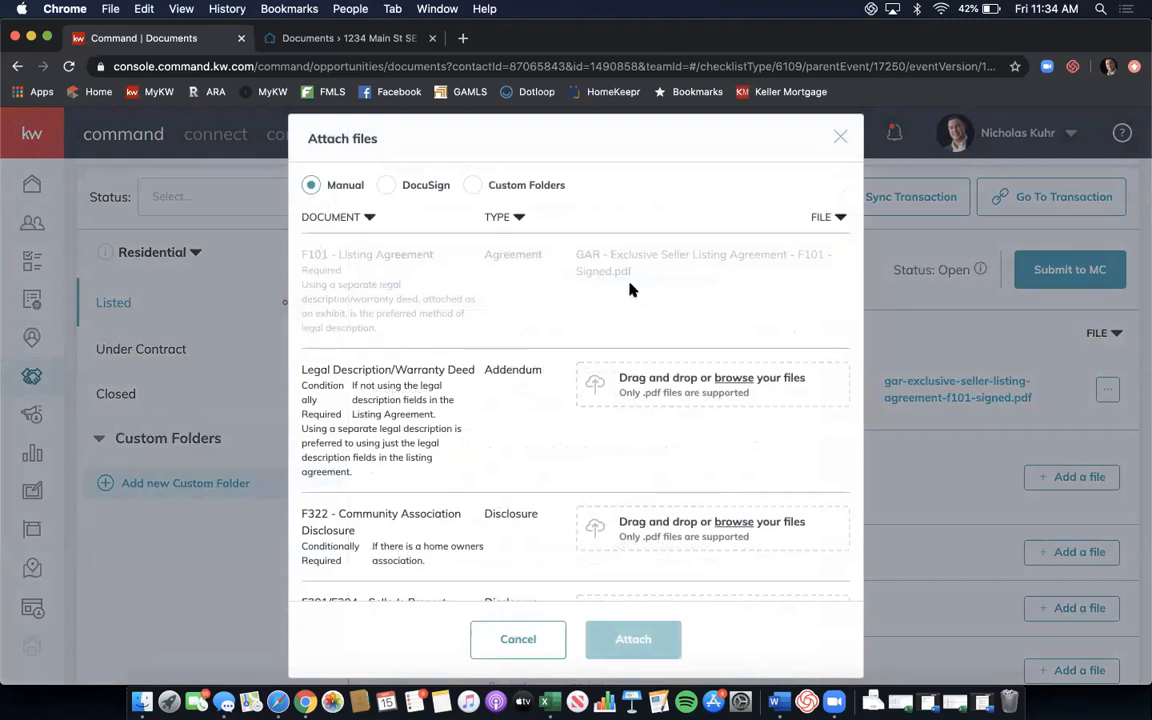
# Pull files from DocuSign and pick the signed Community Association Fees disclosure for F322.
pyautogui.click(390, 186)
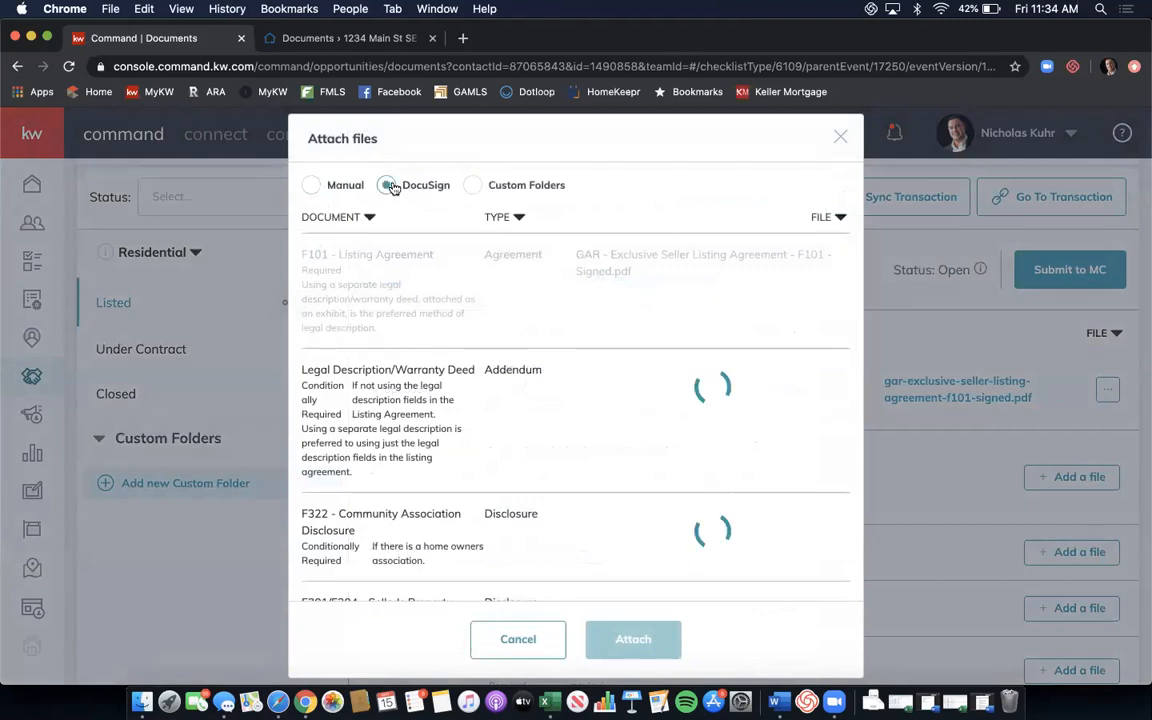
pyautogui.scroll(-3, 512, 306)
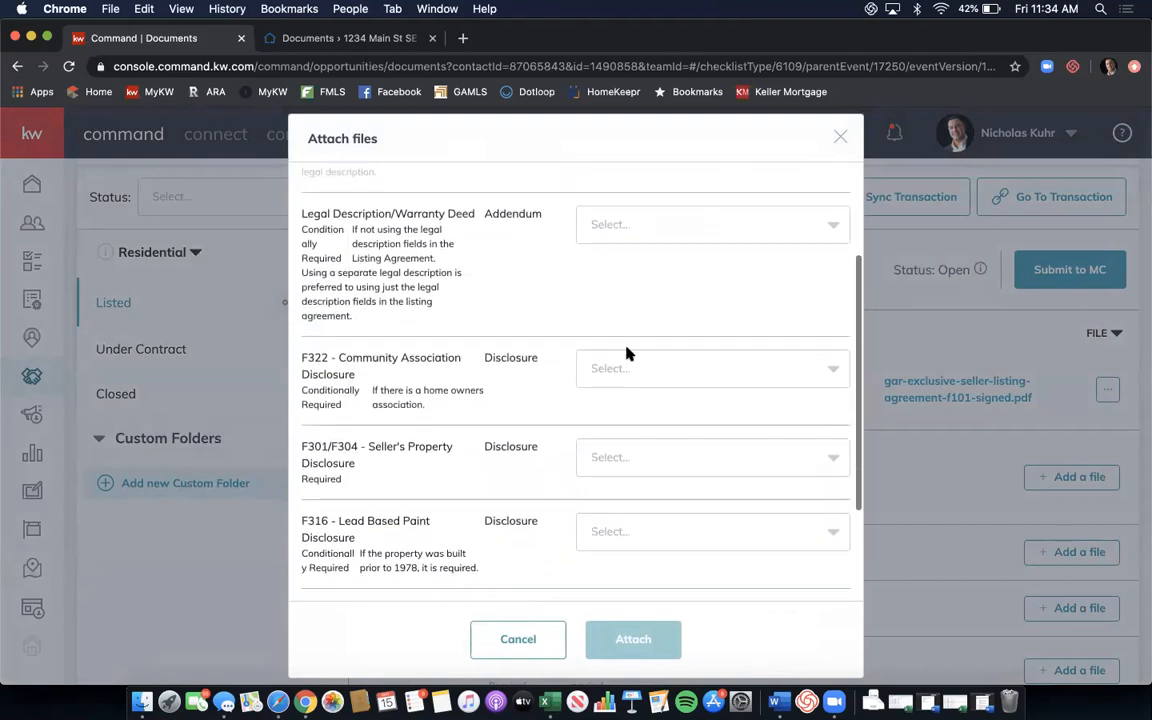
pyautogui.click(655, 368)
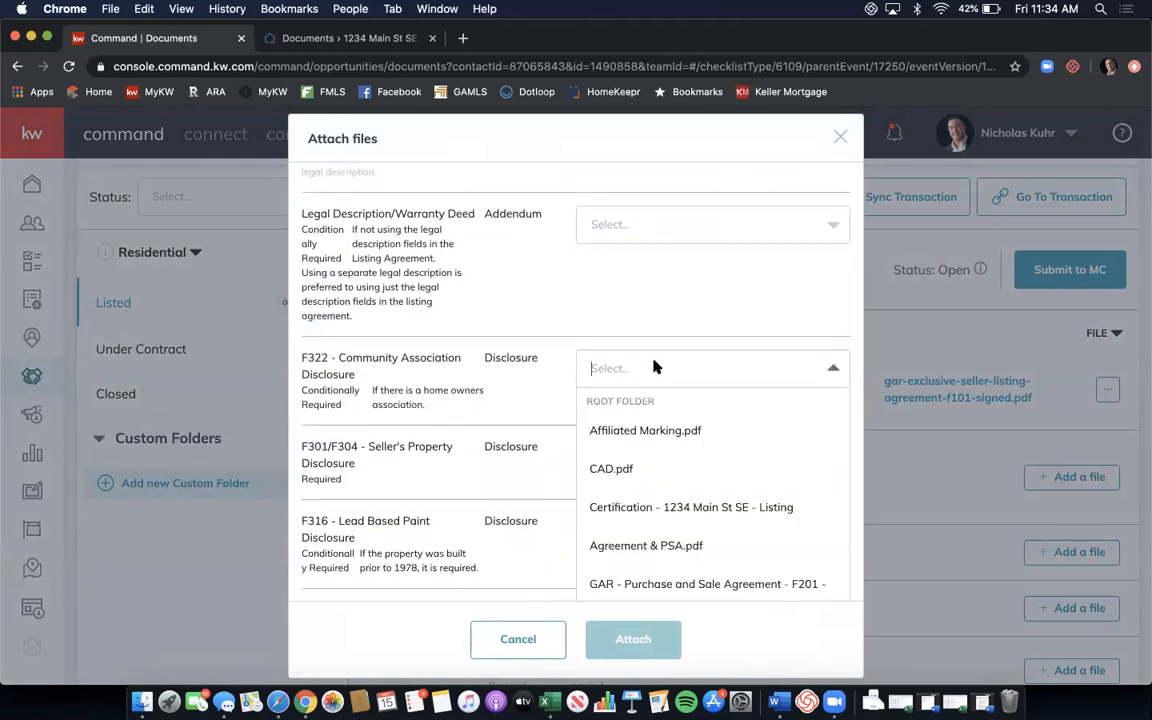
pyautogui.scroll(-2, 752, 425)
pyautogui.scroll(-5, 758, 427)
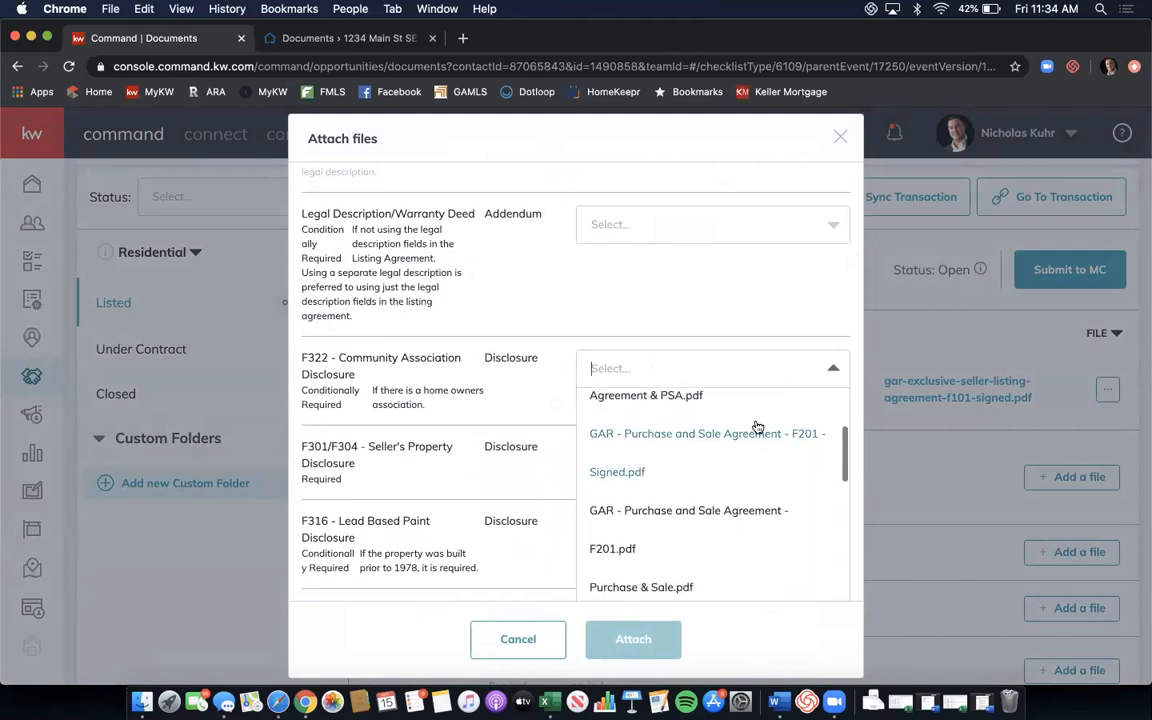
pyautogui.scroll(-4, 758, 427)
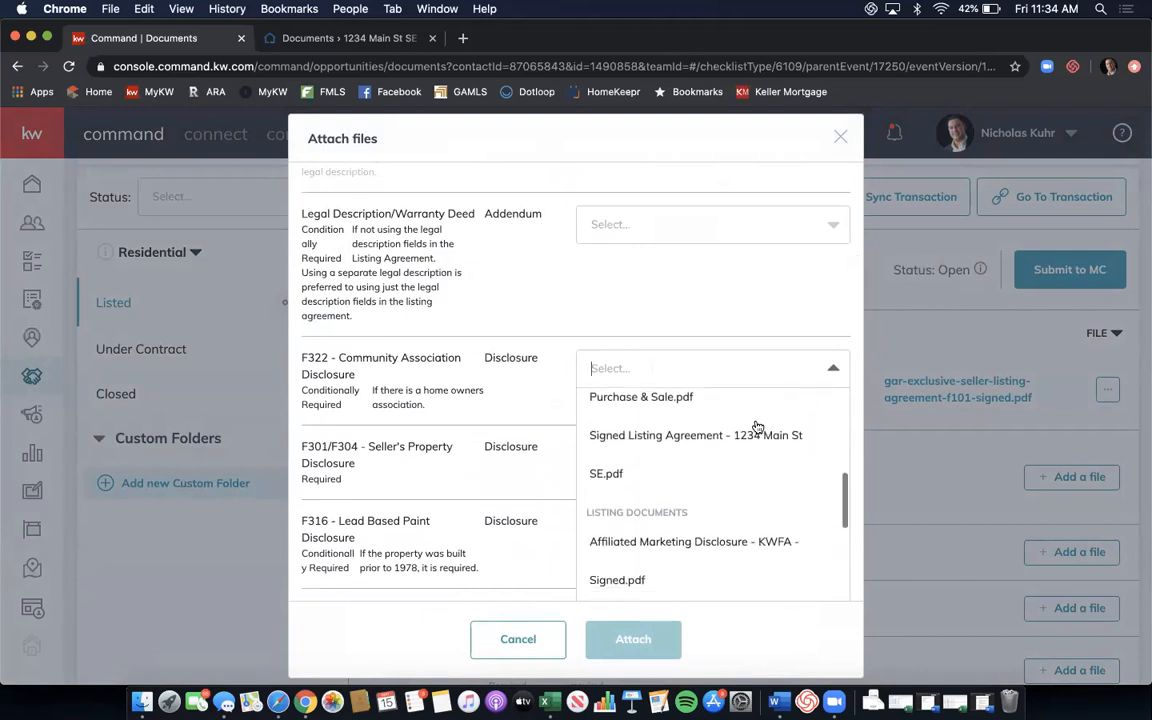
pyautogui.scroll(-3, 757, 426)
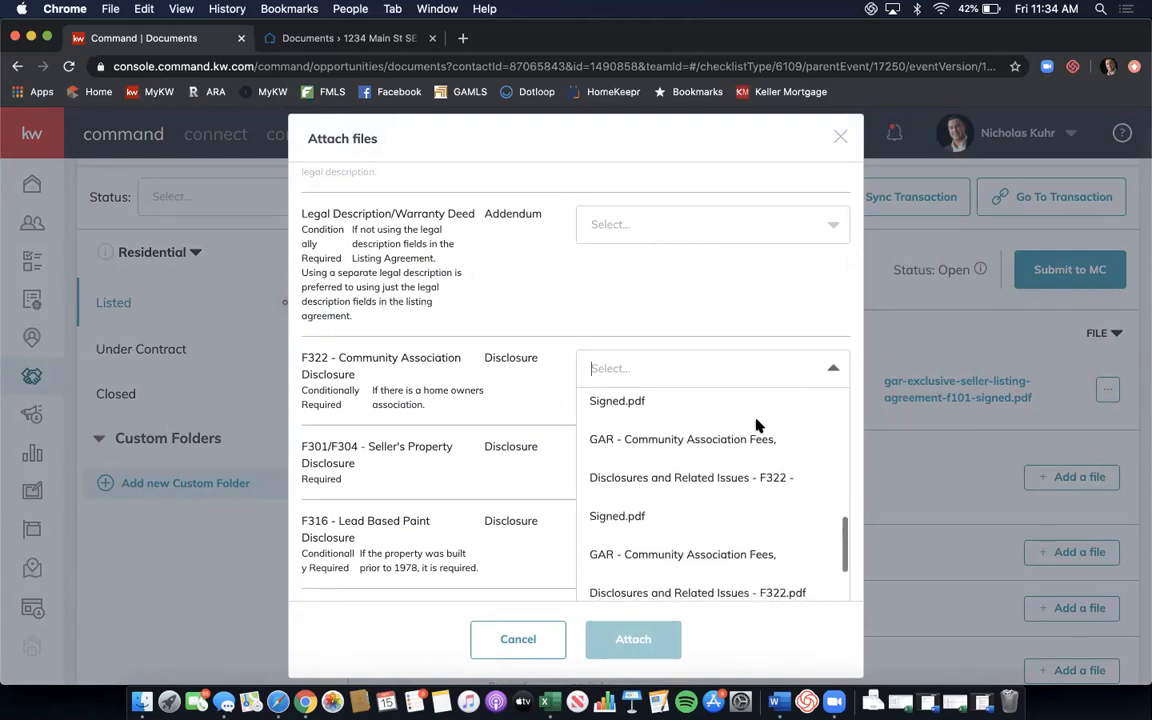
pyautogui.scroll(-3, 757, 426)
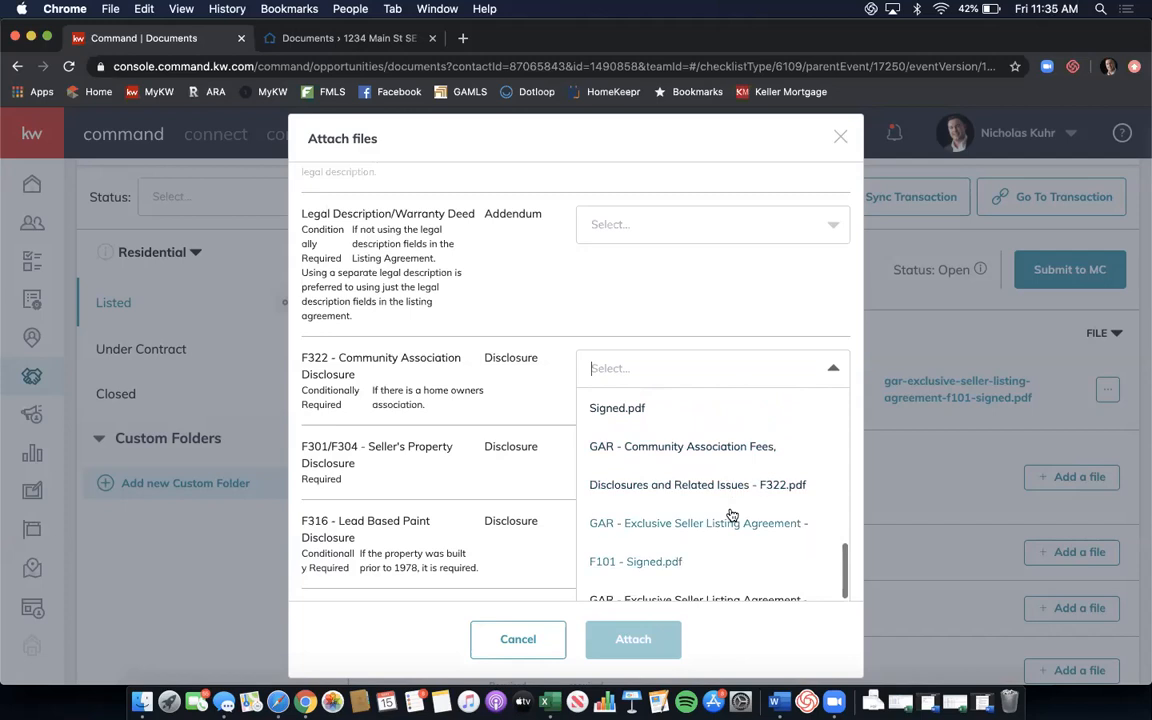
pyautogui.scroll(2, 762, 471)
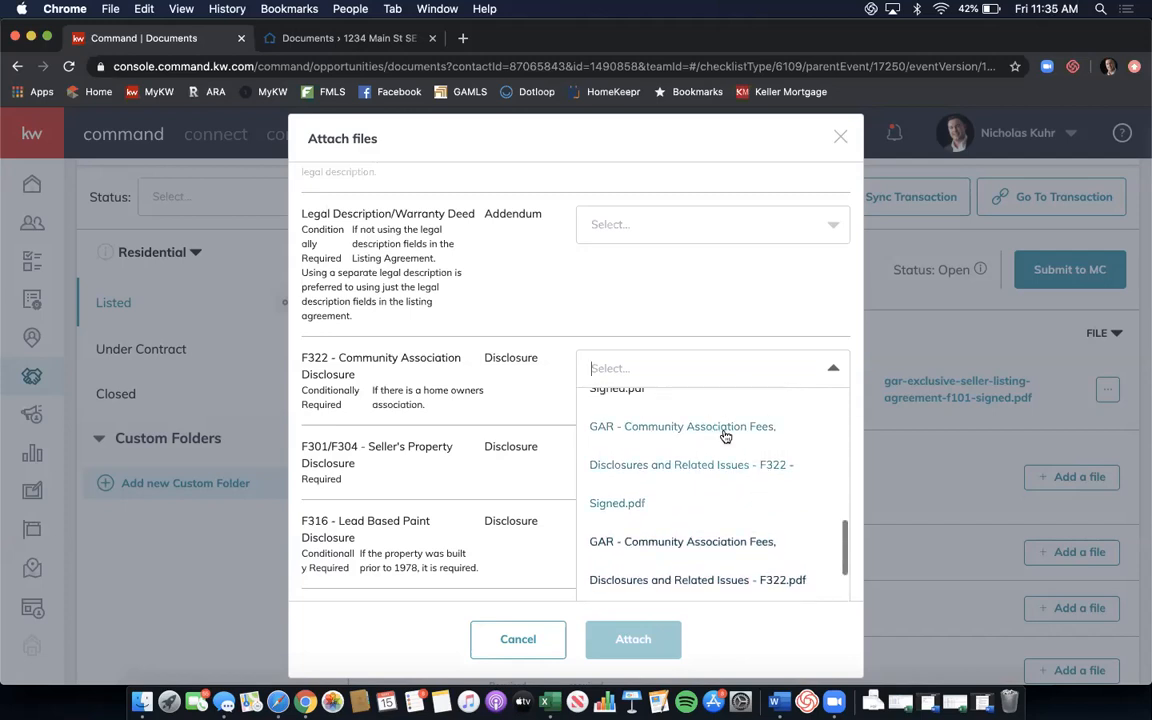
pyautogui.click(632, 511)
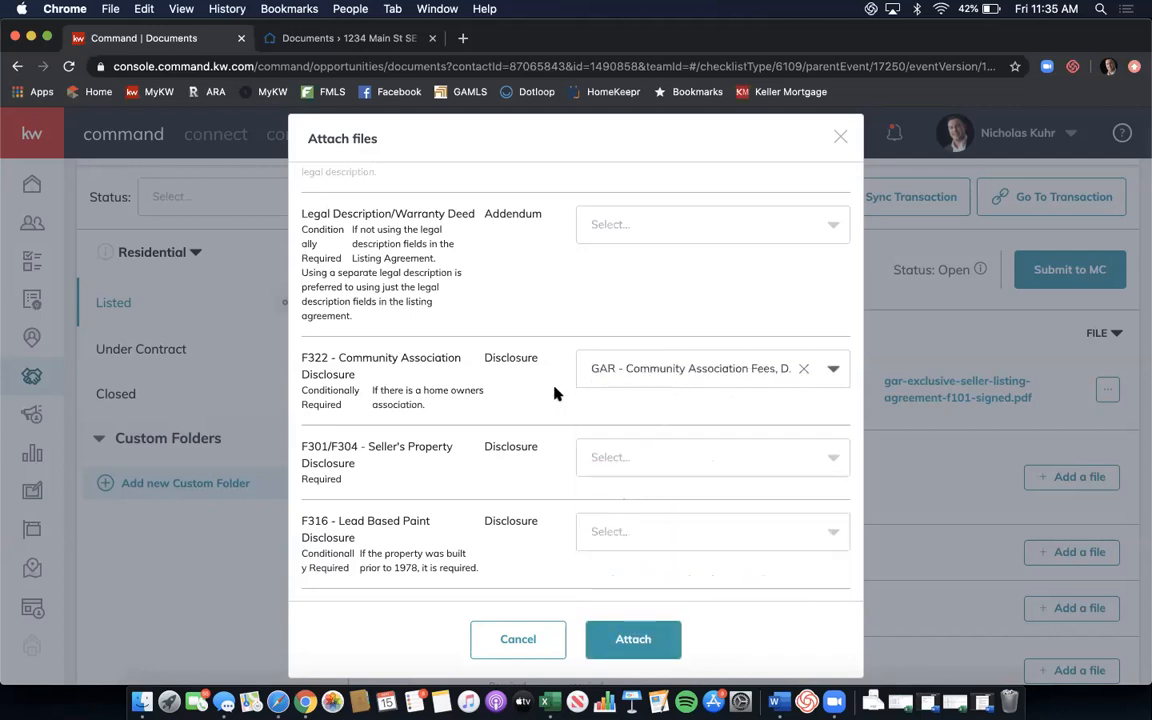
# Assign the signed KWFA affiliated marketing disclosure to the Rawls Group Affiliated Marketing item.
pyautogui.scroll(-2, 525, 342)
pyautogui.scroll(-1, 525, 342)
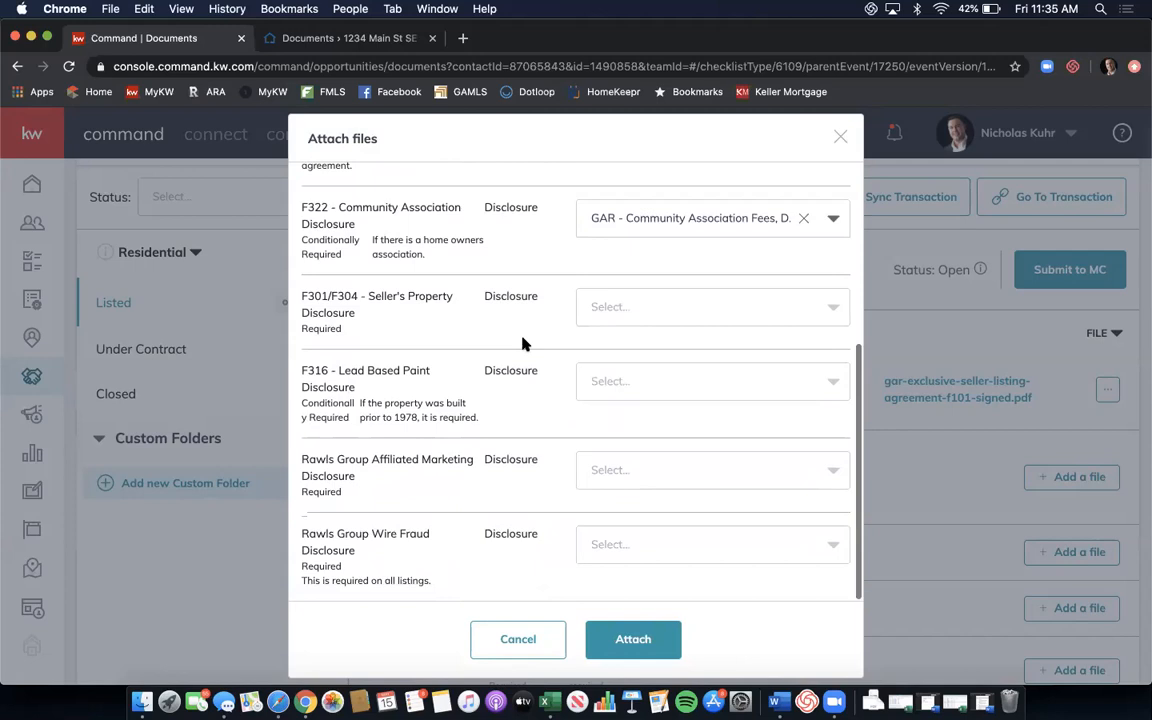
pyautogui.click(650, 471)
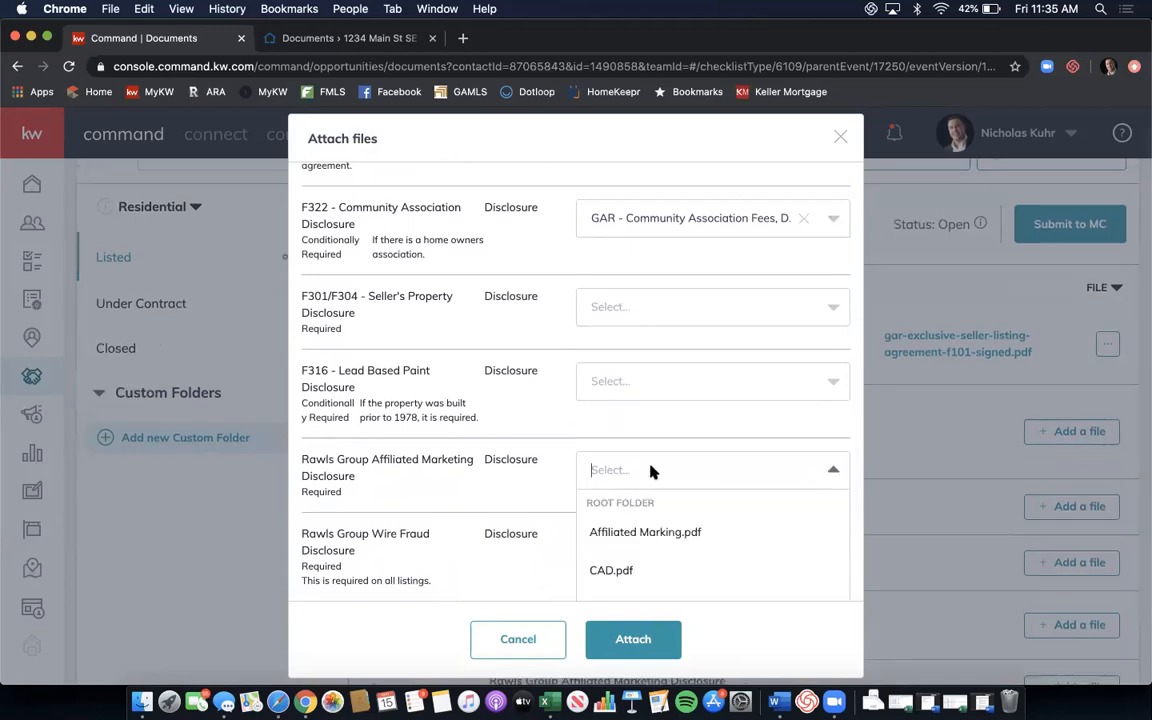
pyautogui.scroll(-2, 650, 470)
pyautogui.scroll(-2, 688, 473)
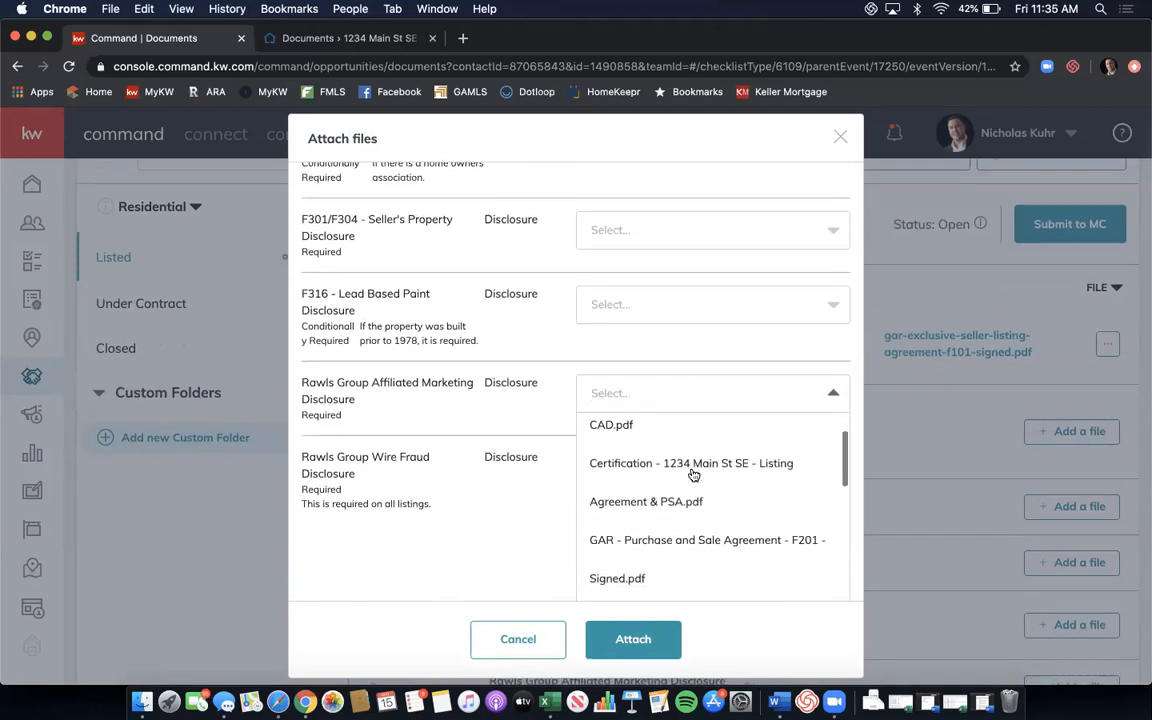
pyautogui.scroll(-3, 693, 474)
pyautogui.scroll(-5, 690, 475)
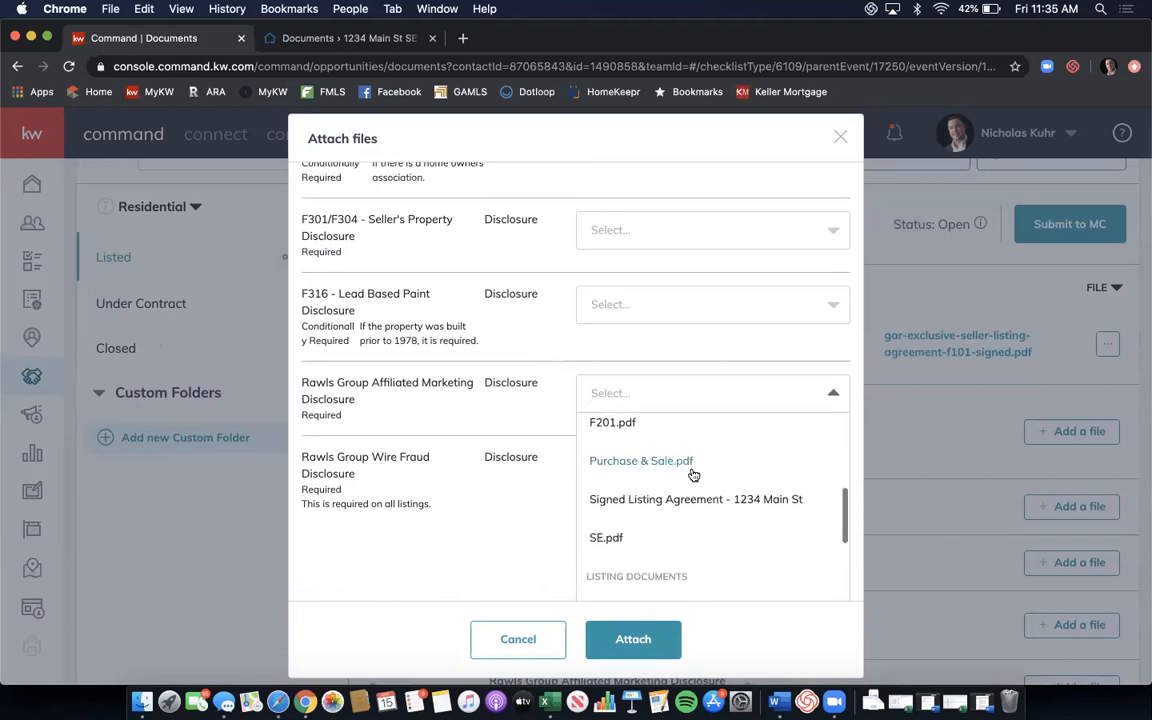
pyautogui.scroll(-2, 748, 477)
pyautogui.scroll(1, 761, 478)
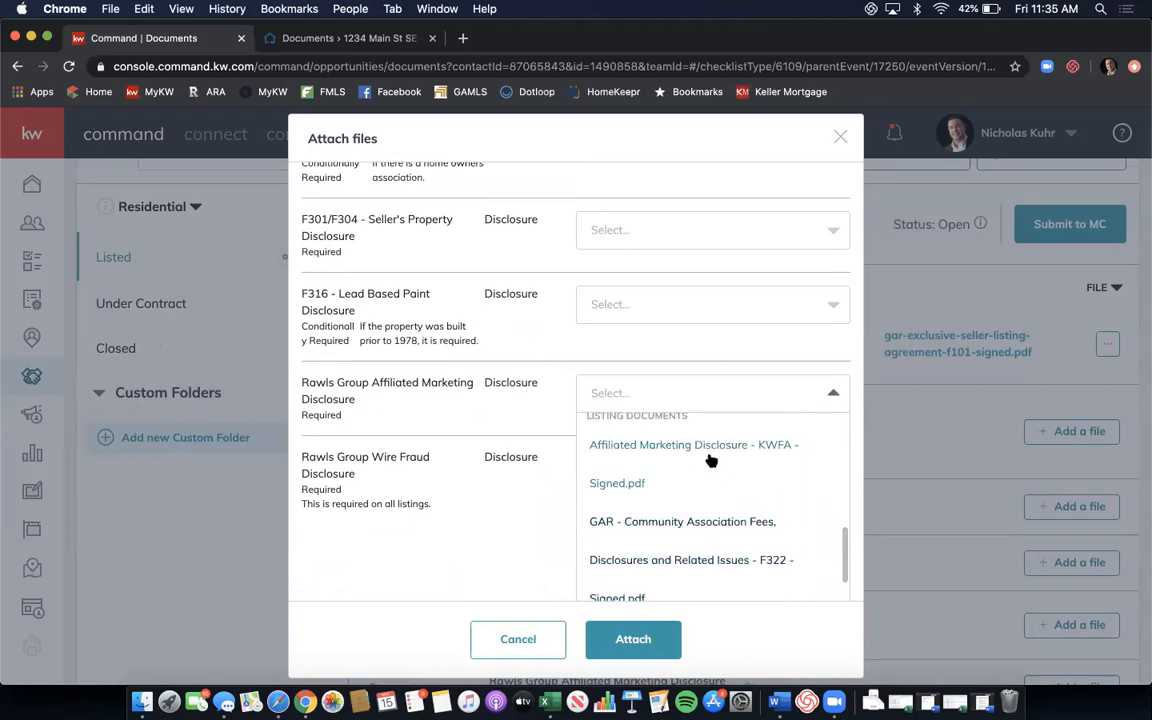
pyautogui.click(709, 452)
# Assign the Wire Fraud Prevention Notice to the wire fraud item and attach all chosen files.
pyautogui.scroll(-2, 707, 455)
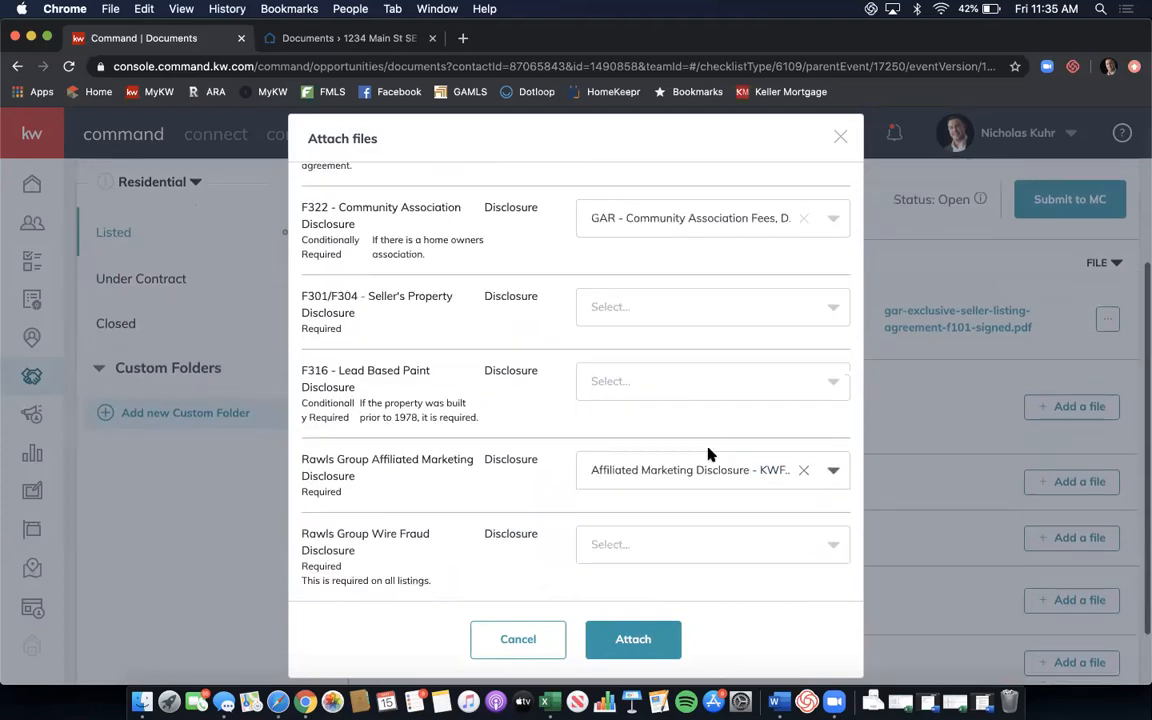
pyautogui.click(704, 544)
pyautogui.scroll(-1, 706, 545)
pyautogui.scroll(-3, 706, 545)
pyautogui.scroll(-4, 706, 545)
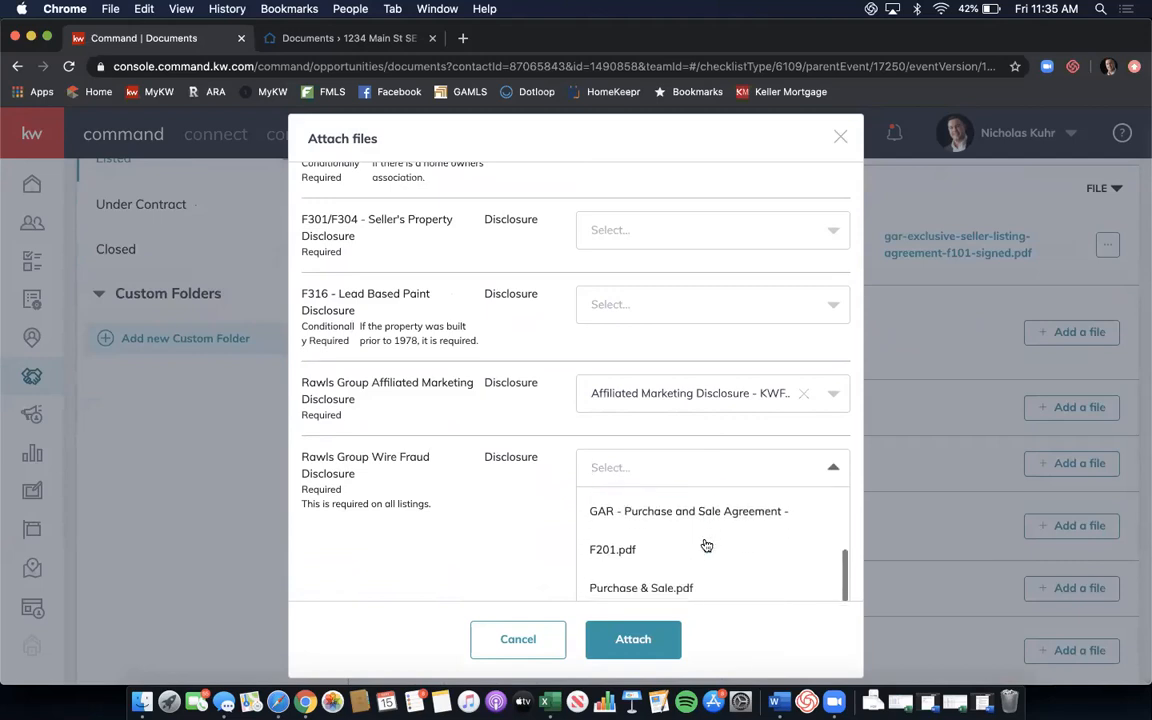
pyautogui.scroll(-4, 706, 545)
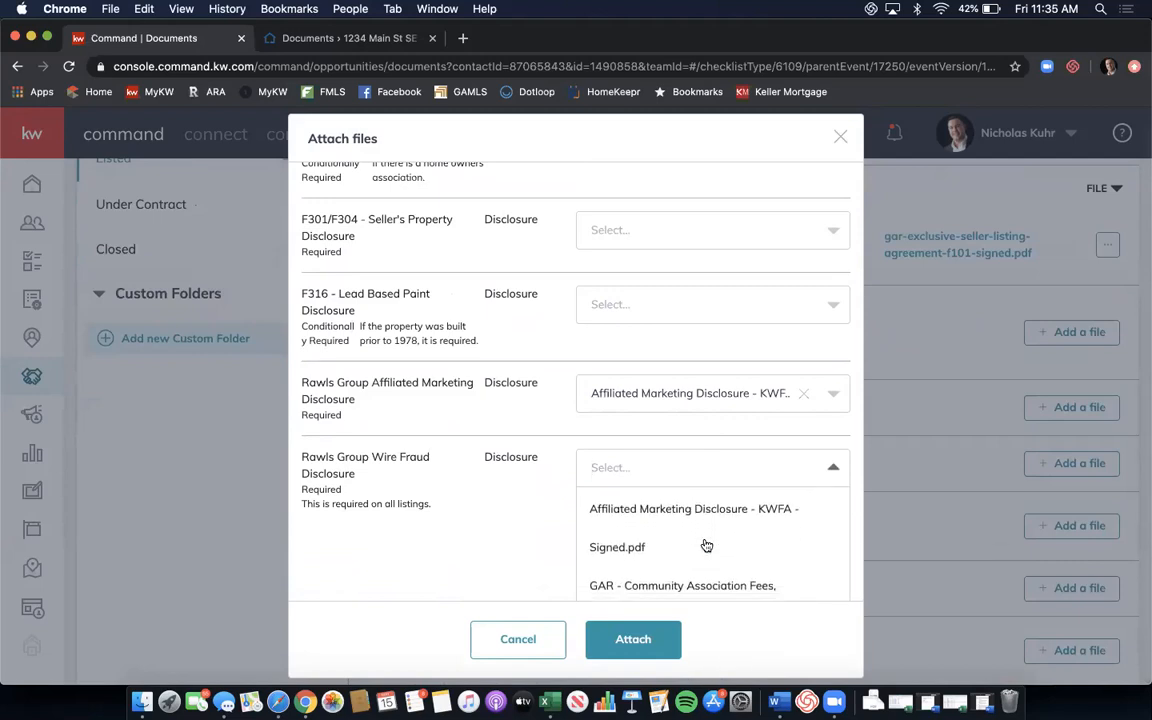
pyautogui.scroll(-4, 706, 545)
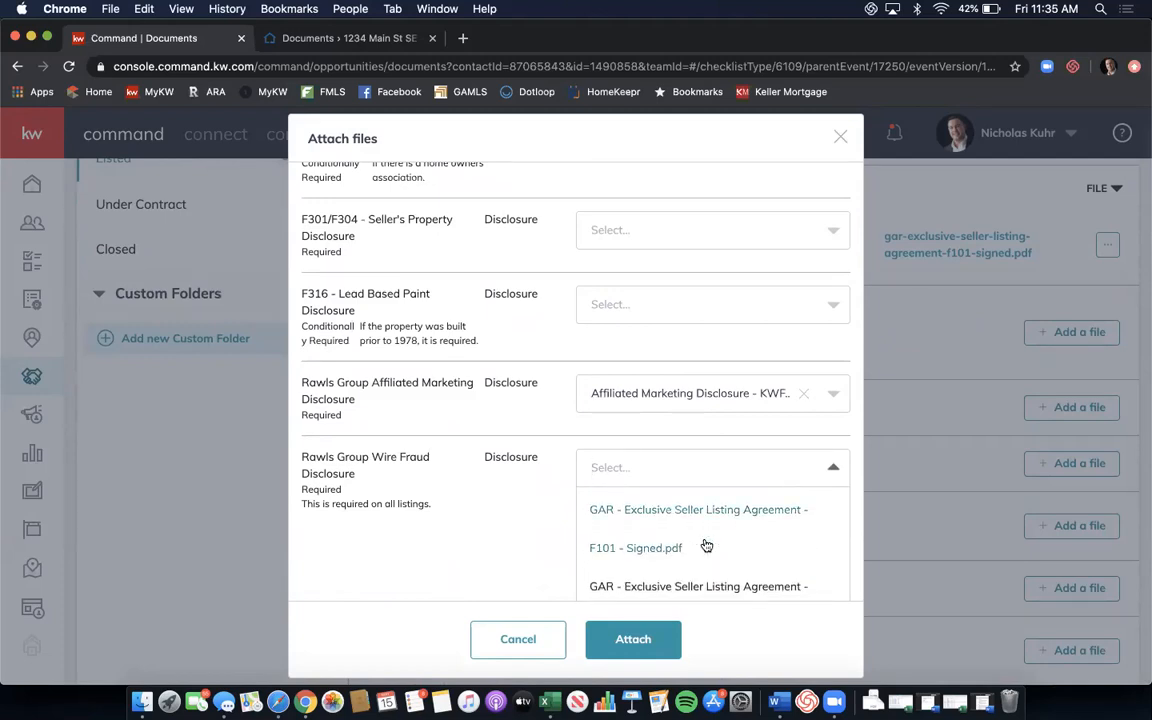
pyautogui.scroll(-3, 514, 455)
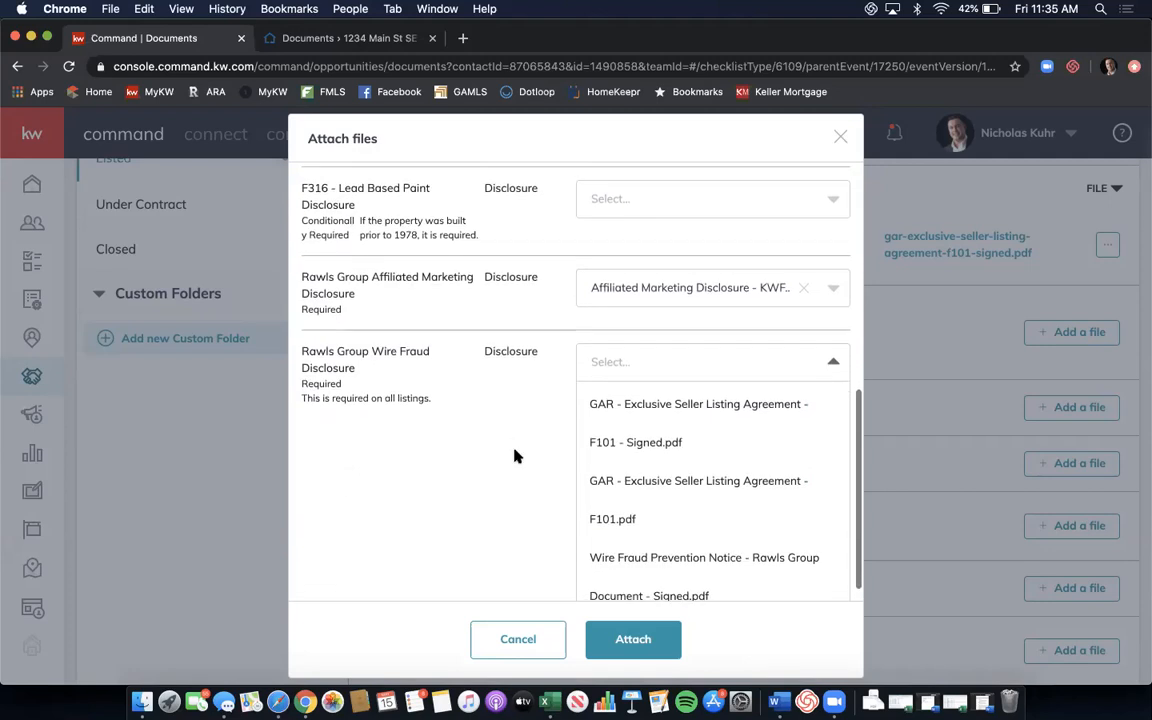
pyautogui.click(646, 551)
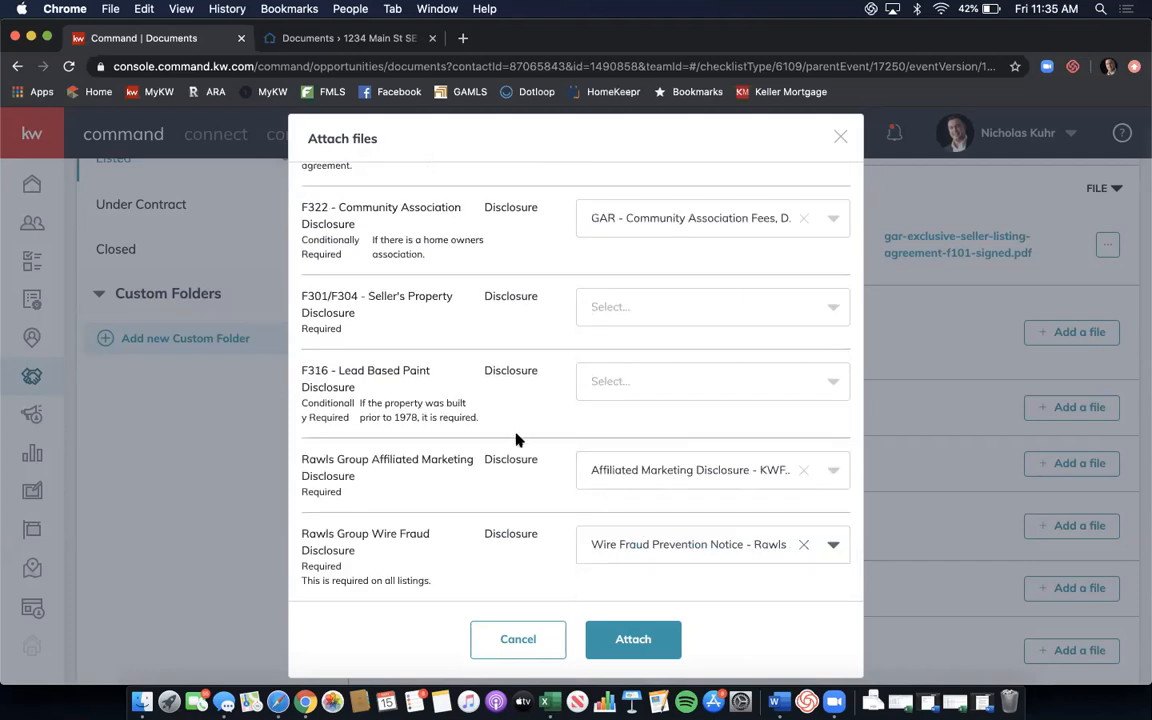
pyautogui.click(619, 637)
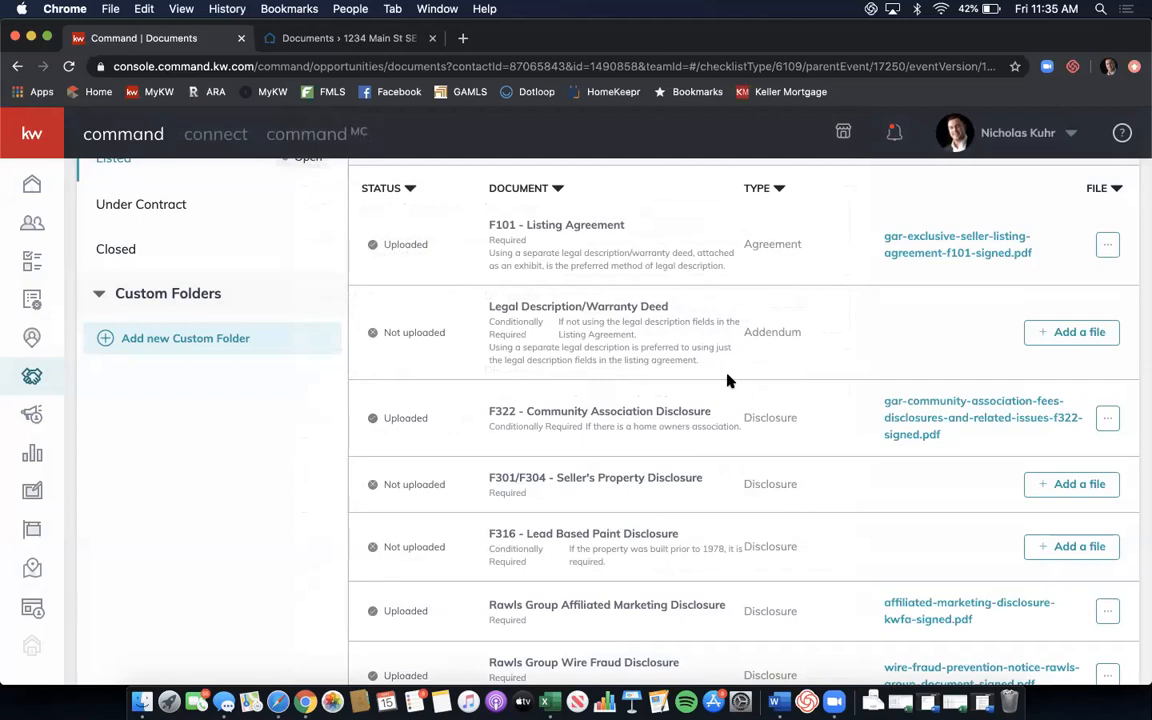
# Scroll the Listed checklist to confirm 4 of 7 documents uploaded, including F101 and F322.
pyautogui.scroll(3, 728, 380)
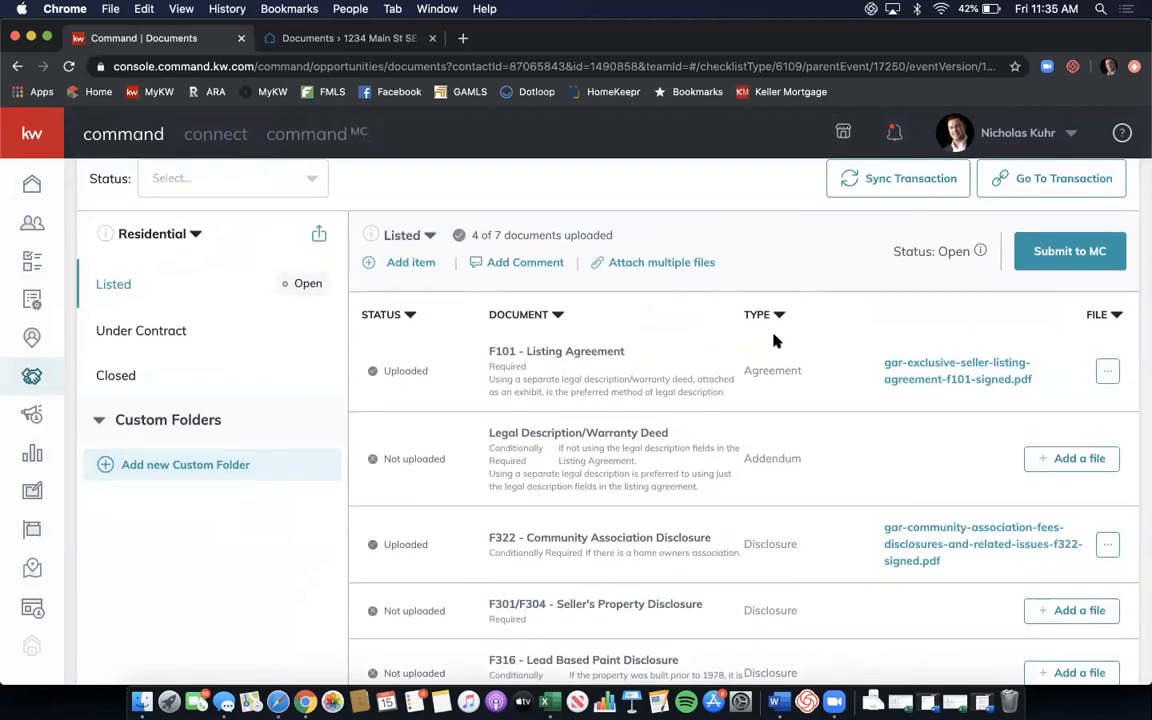
pyautogui.scroll(-3, 774, 336)
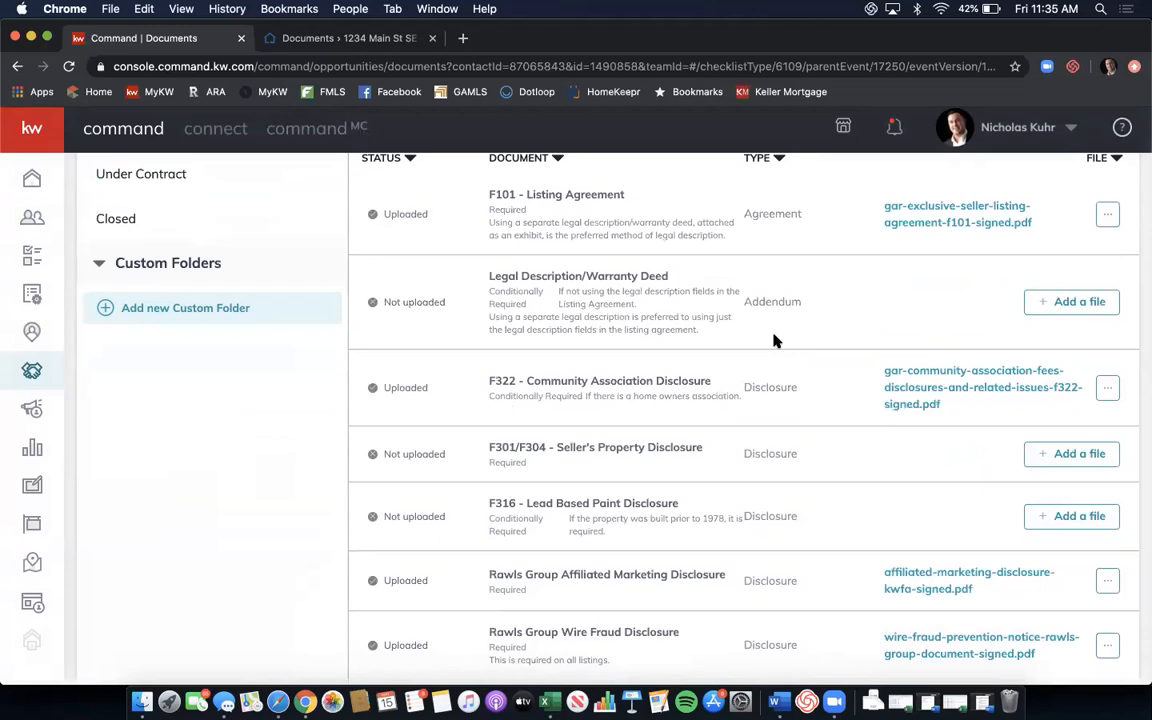
pyautogui.scroll(3, 774, 341)
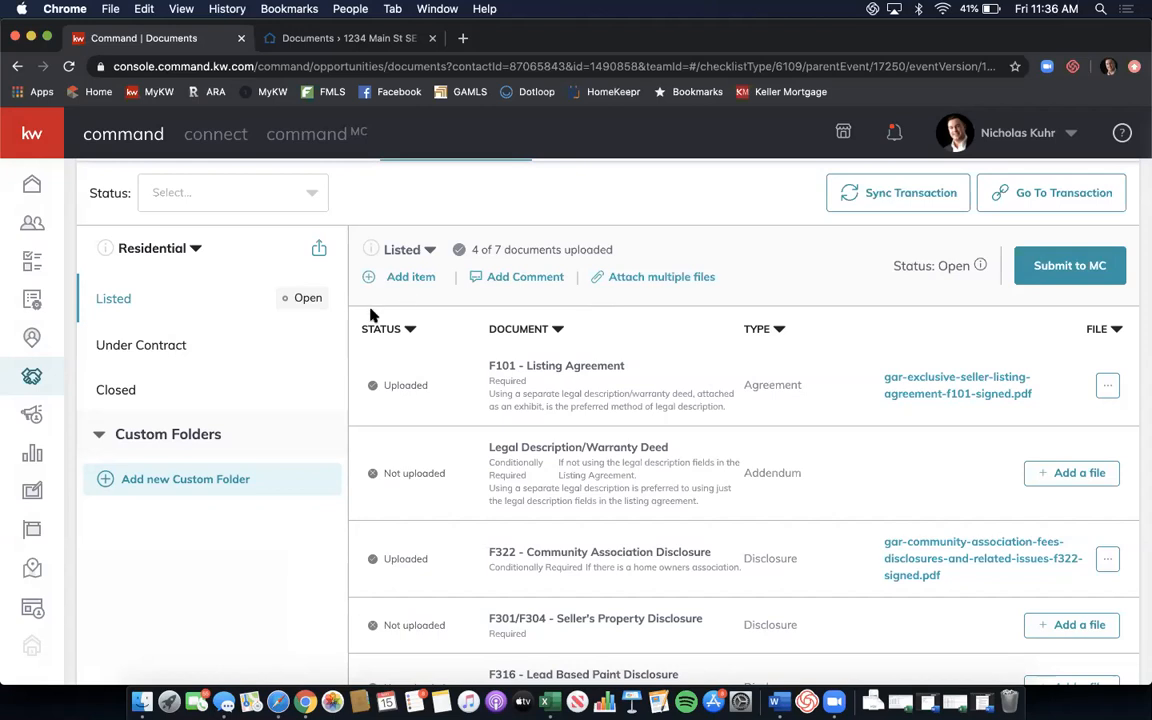
pyautogui.scroll(3, 342, 296)
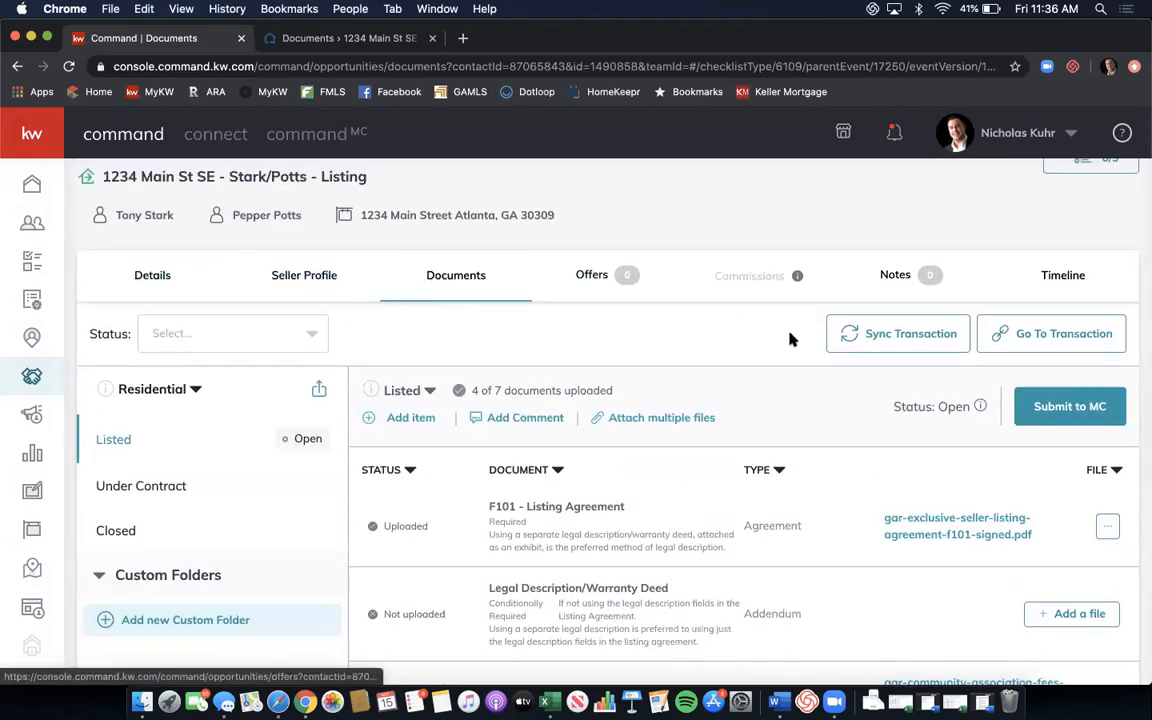
# Open the listing's transaction in DocuSign, then log out of the DocuSign account.
pyautogui.click(1024, 333)
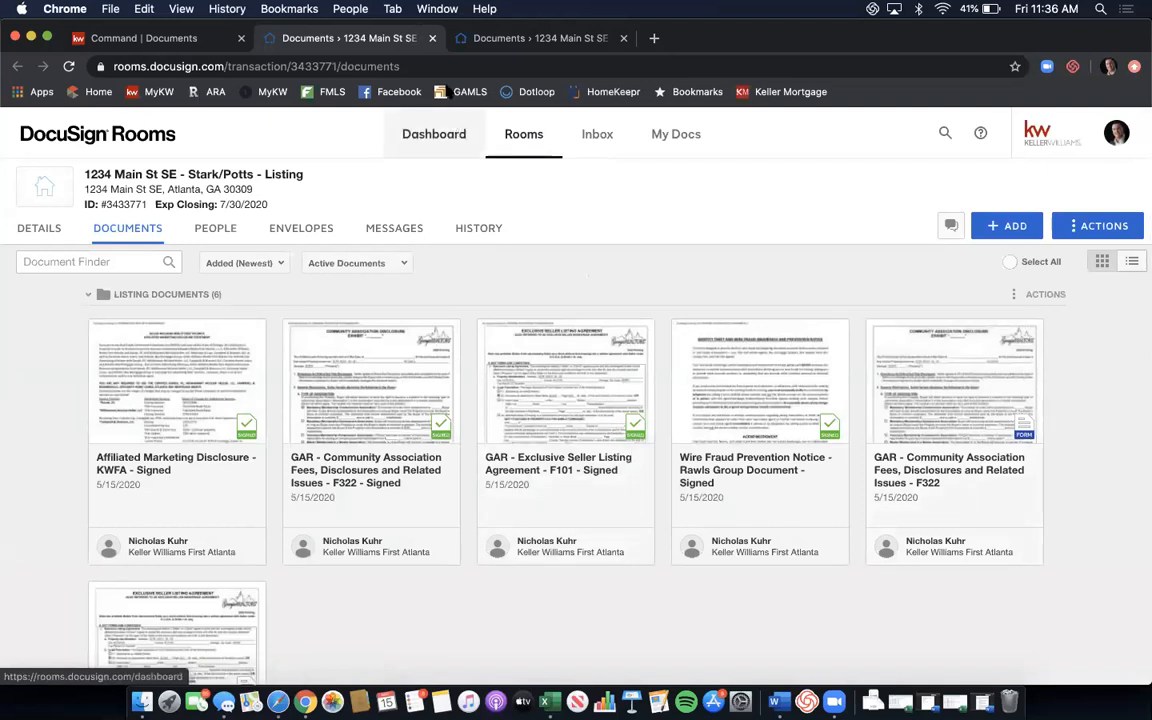
pyautogui.moveTo(797, 48); pyautogui.dragTo(789, 119)
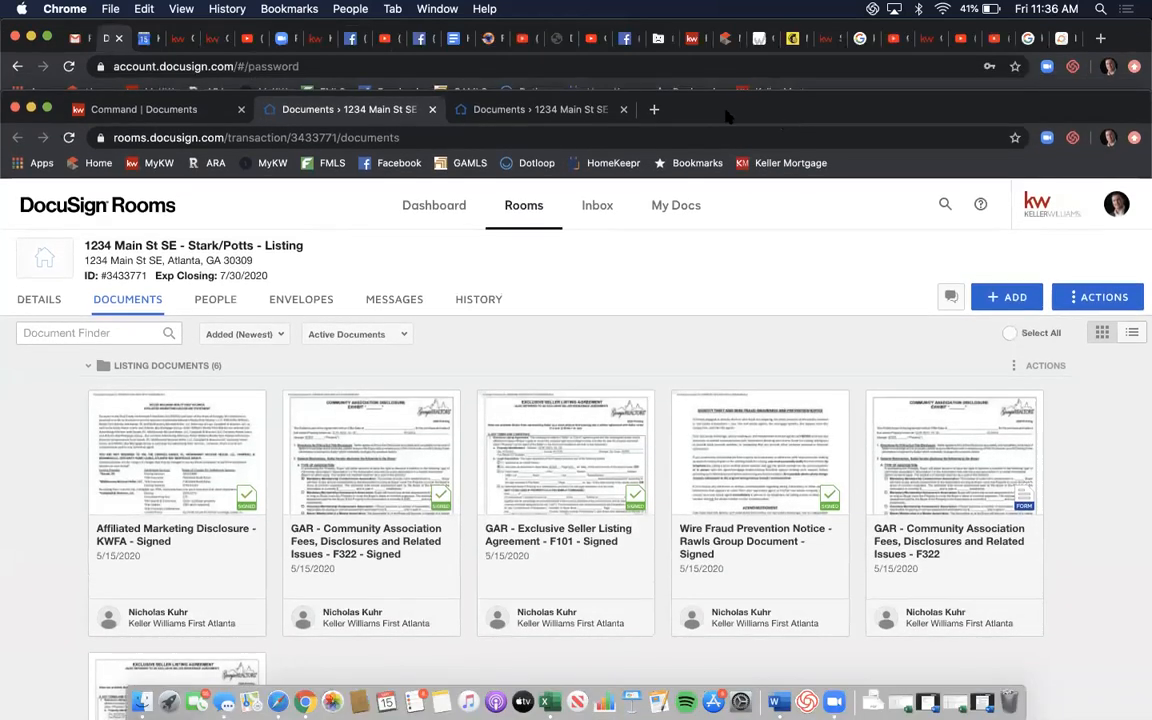
pyautogui.click(1112, 205)
pyautogui.click(990, 462)
# Close the leftover DocuSign Rooms and login tabs and move the browser window back to the top.
pyautogui.click(623, 113)
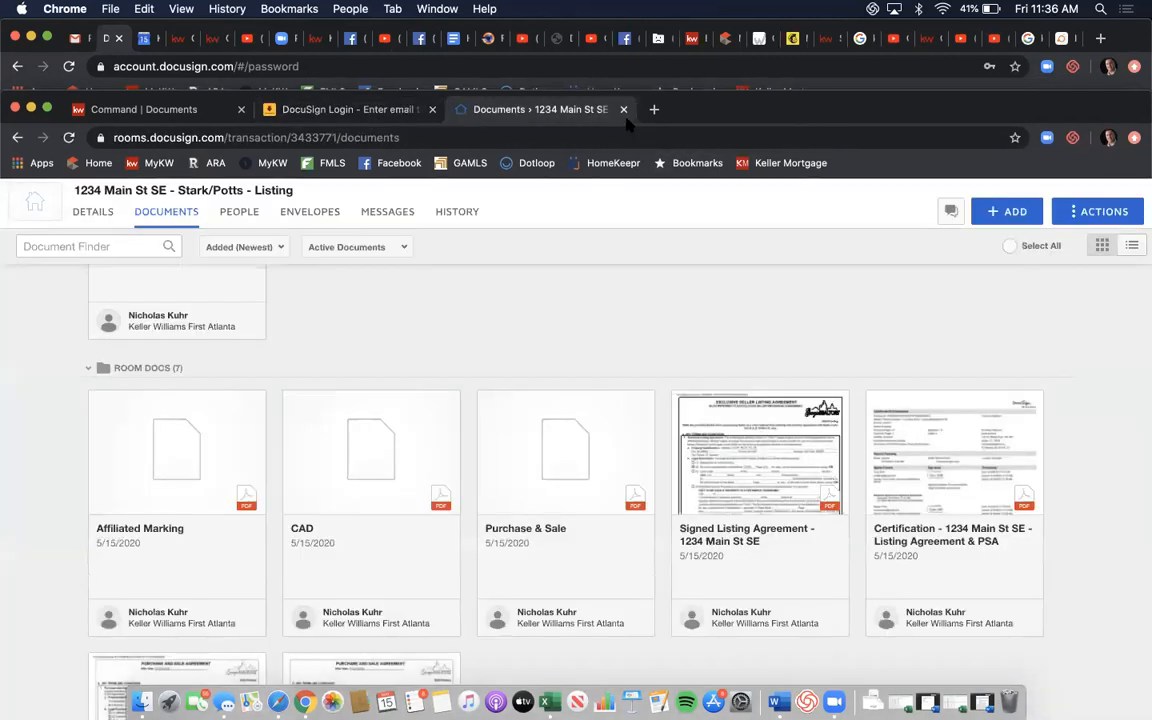
pyautogui.click(624, 110)
pyautogui.click(432, 109)
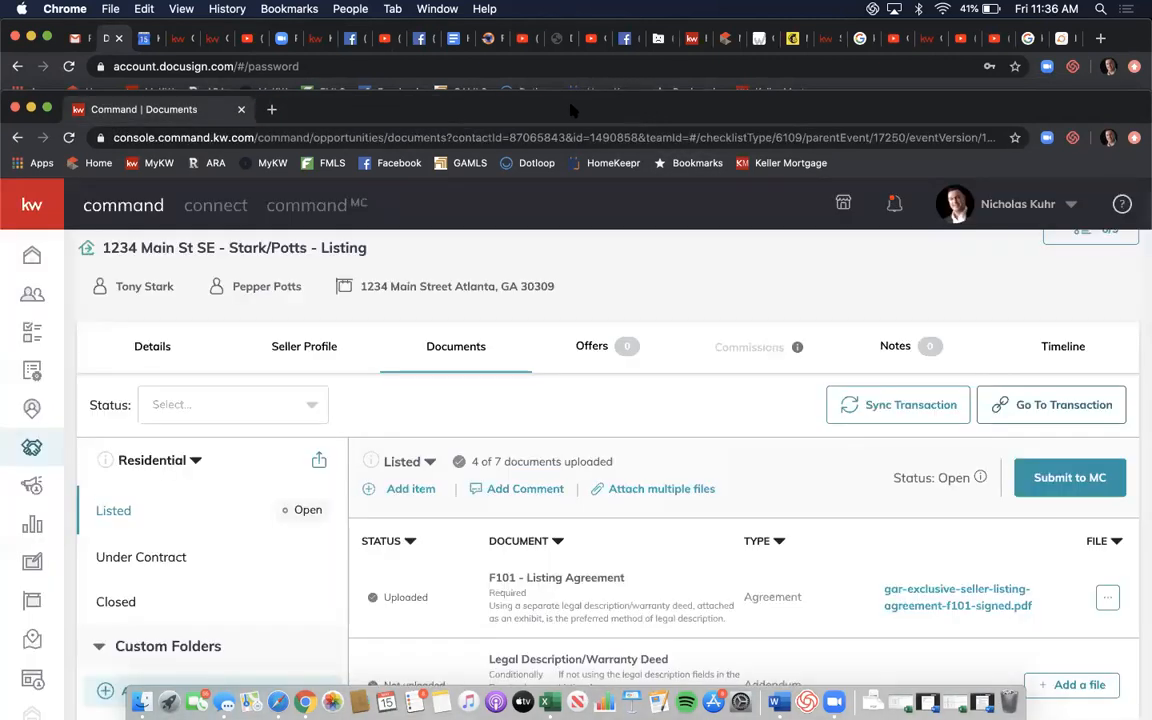
pyautogui.moveTo(517, 102); pyautogui.dragTo(578, 18)
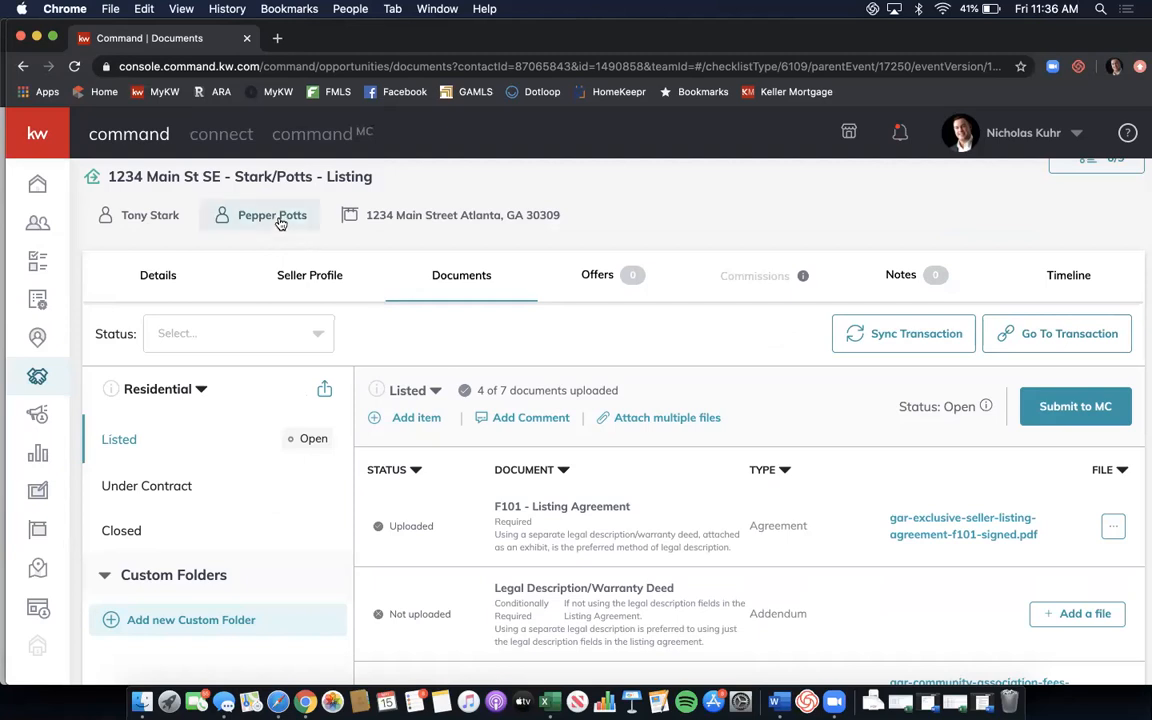
# Go to DocuSign in a new tab and log in with the account credentials.
pyautogui.click(277, 40)
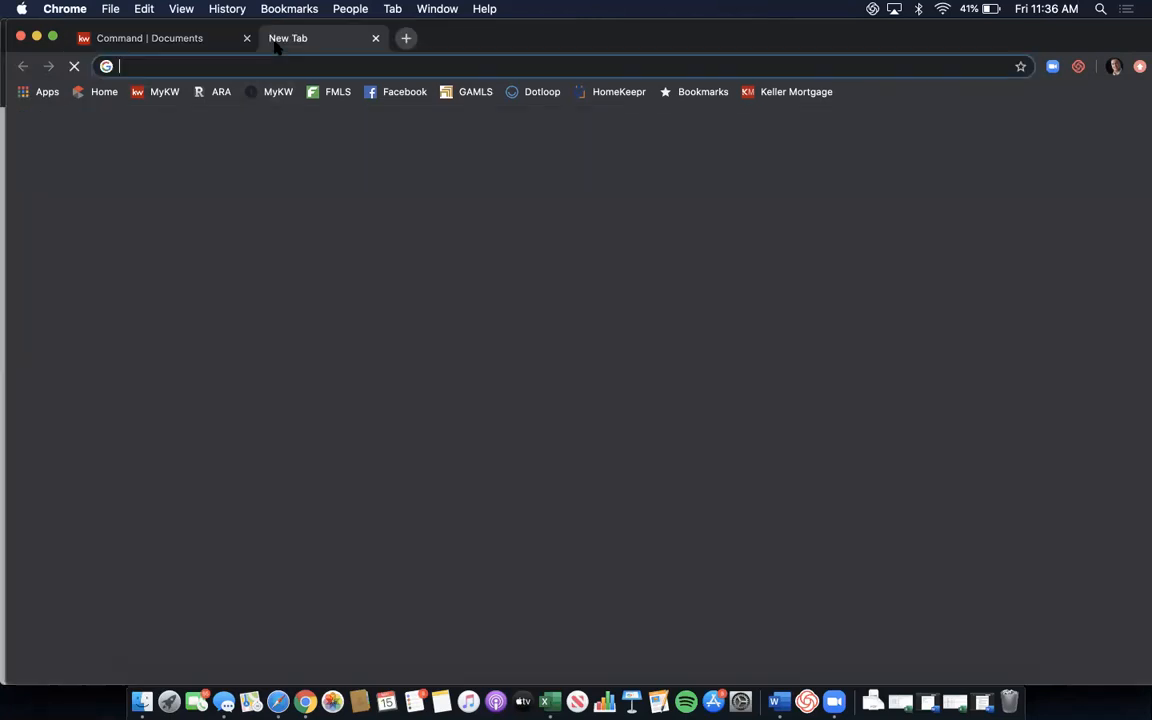
pyautogui.write('docus')
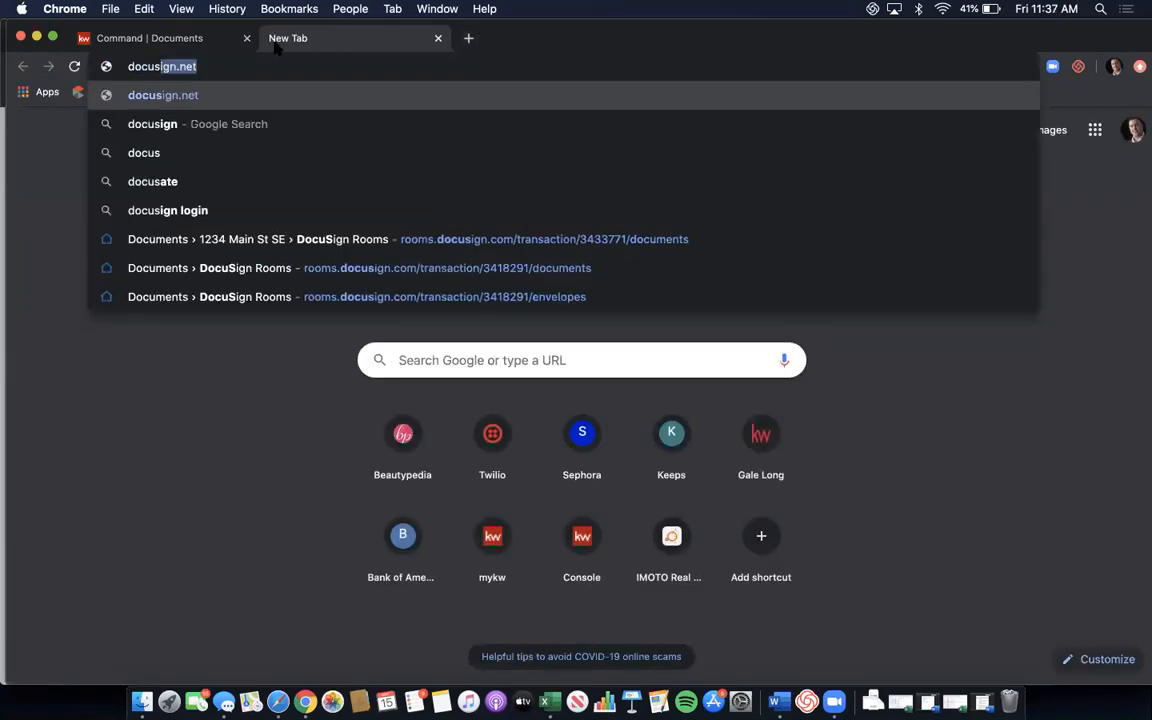
pyautogui.press('Return')
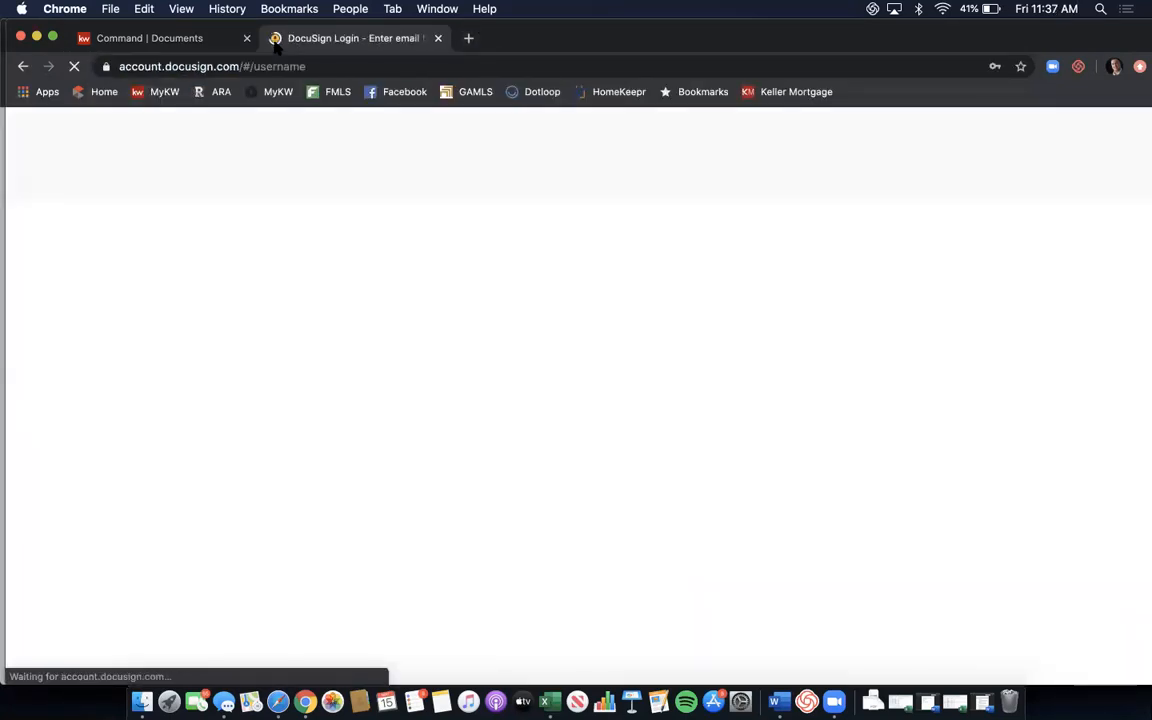
pyautogui.click(648, 402)
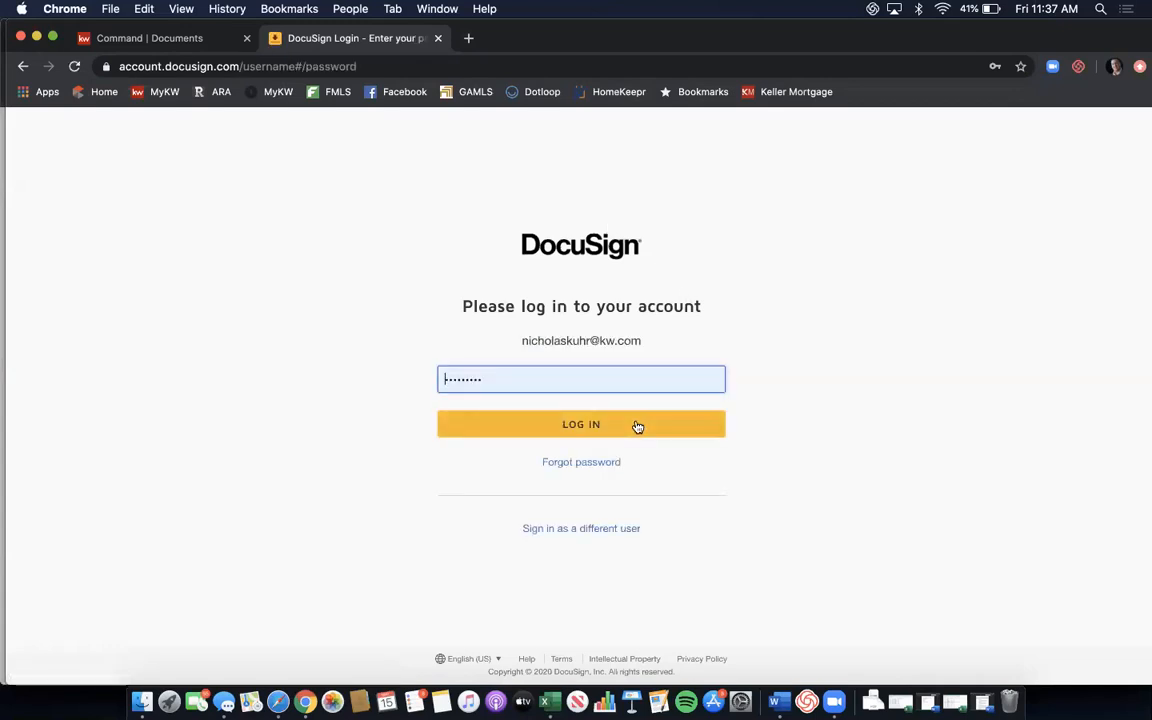
pyautogui.click(638, 428)
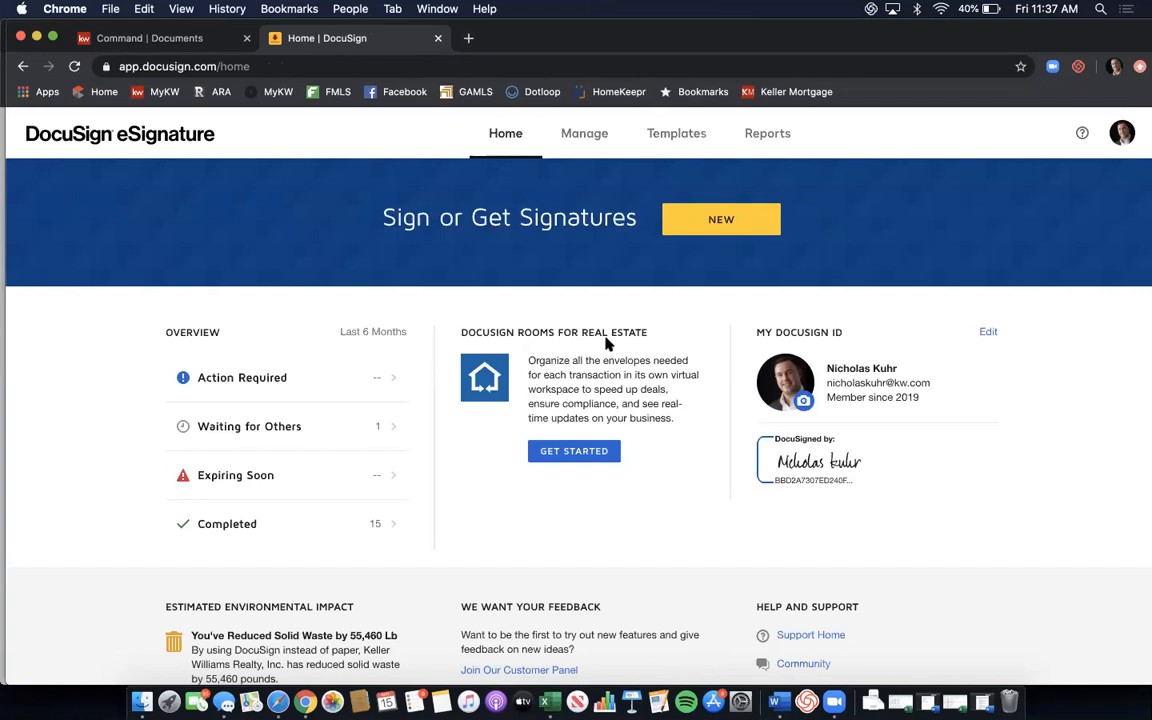
# Switch from eSignature to DocuSign Rooms and dismiss the Congratulations authorization popup.
pyautogui.click(580, 455)
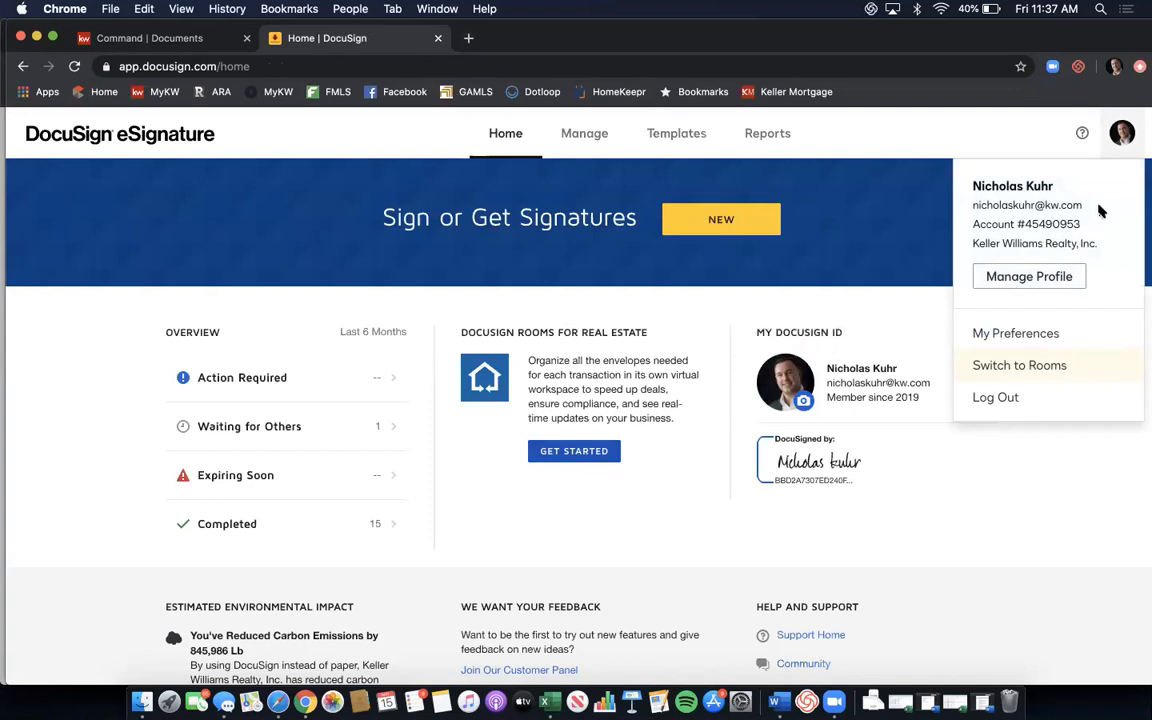
pyautogui.click(1063, 366)
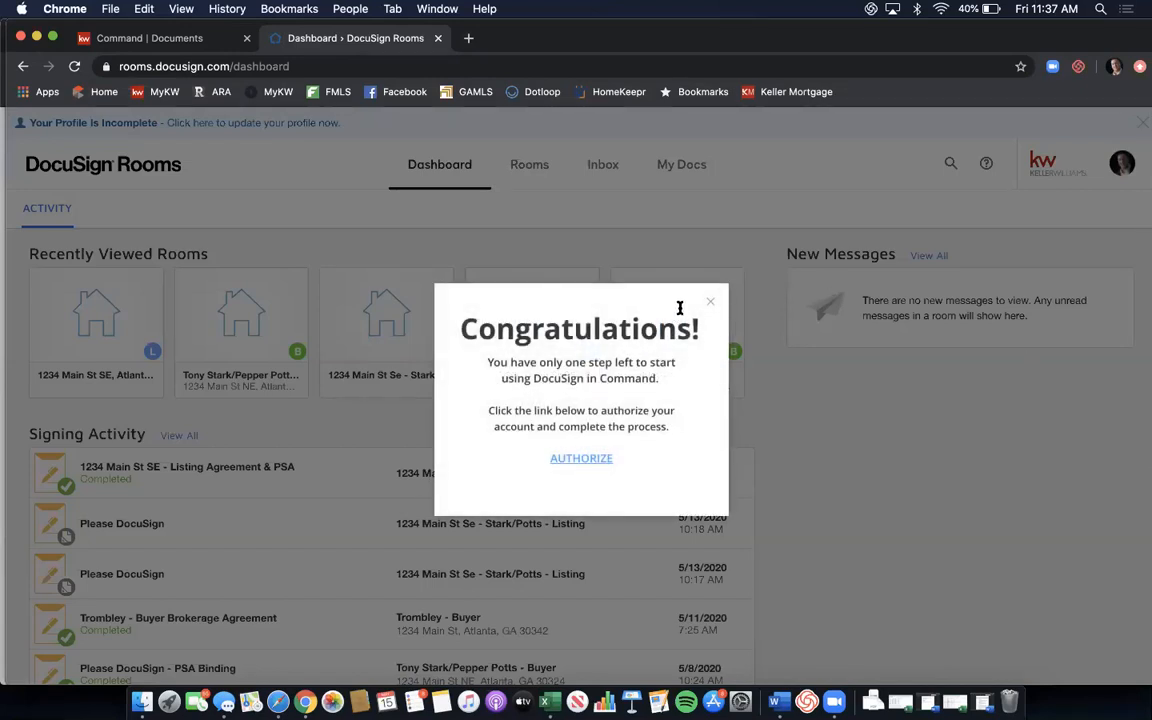
pyautogui.click(711, 305)
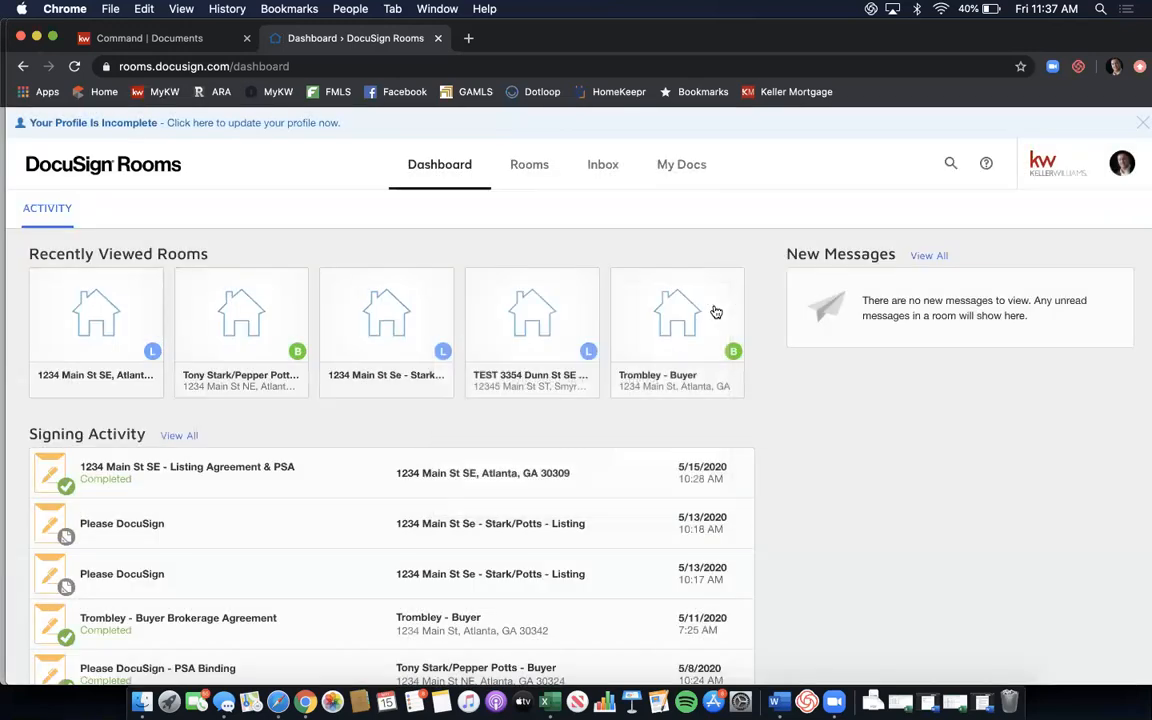
# Open the 1234 Main St SE listing room and review the six files in Listing Documents.
pyautogui.click(106, 337)
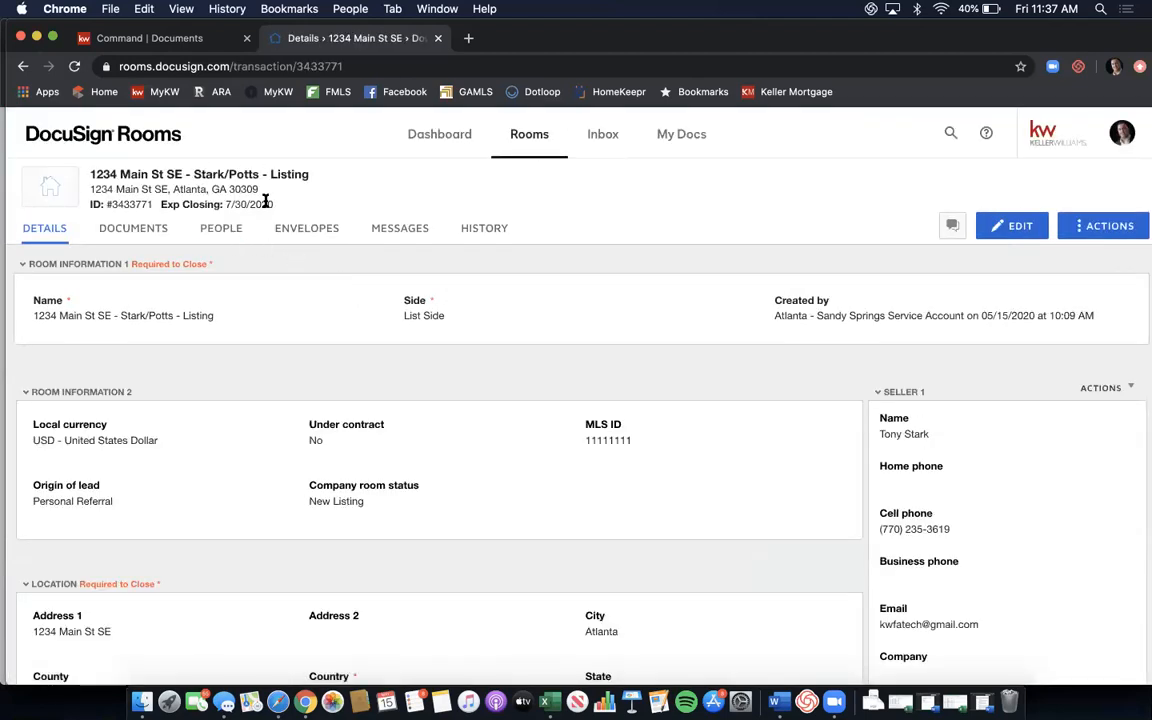
pyautogui.click(153, 229)
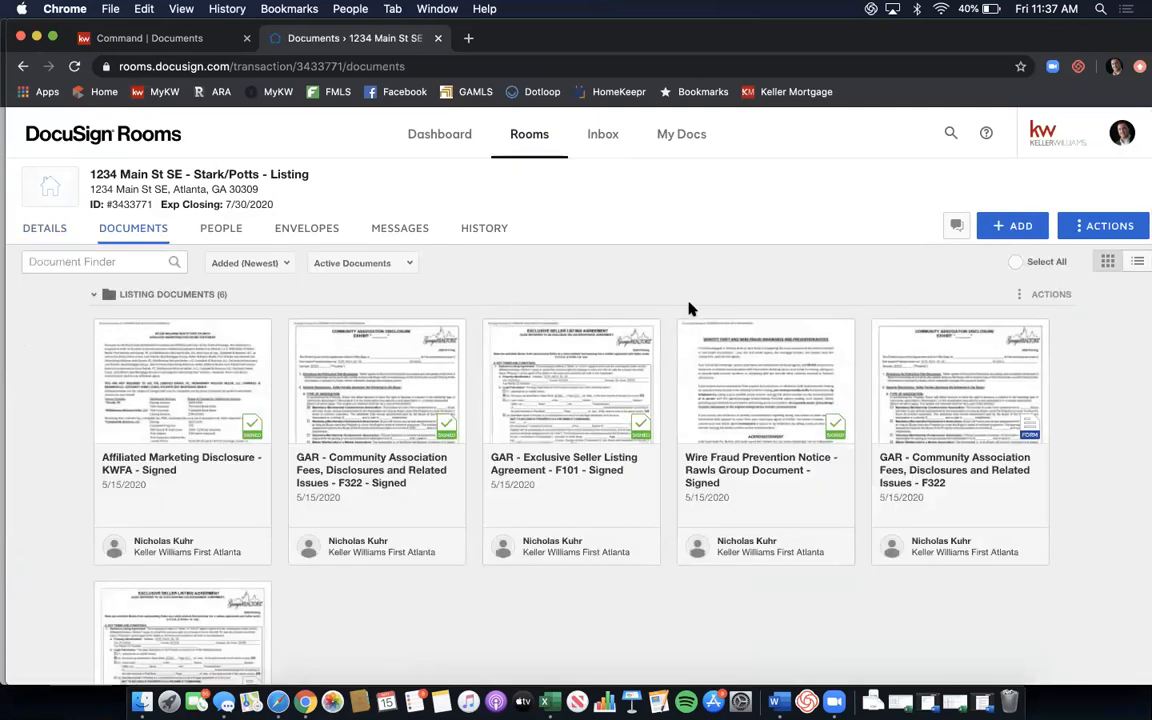
pyautogui.scroll(-3, 732, 267)
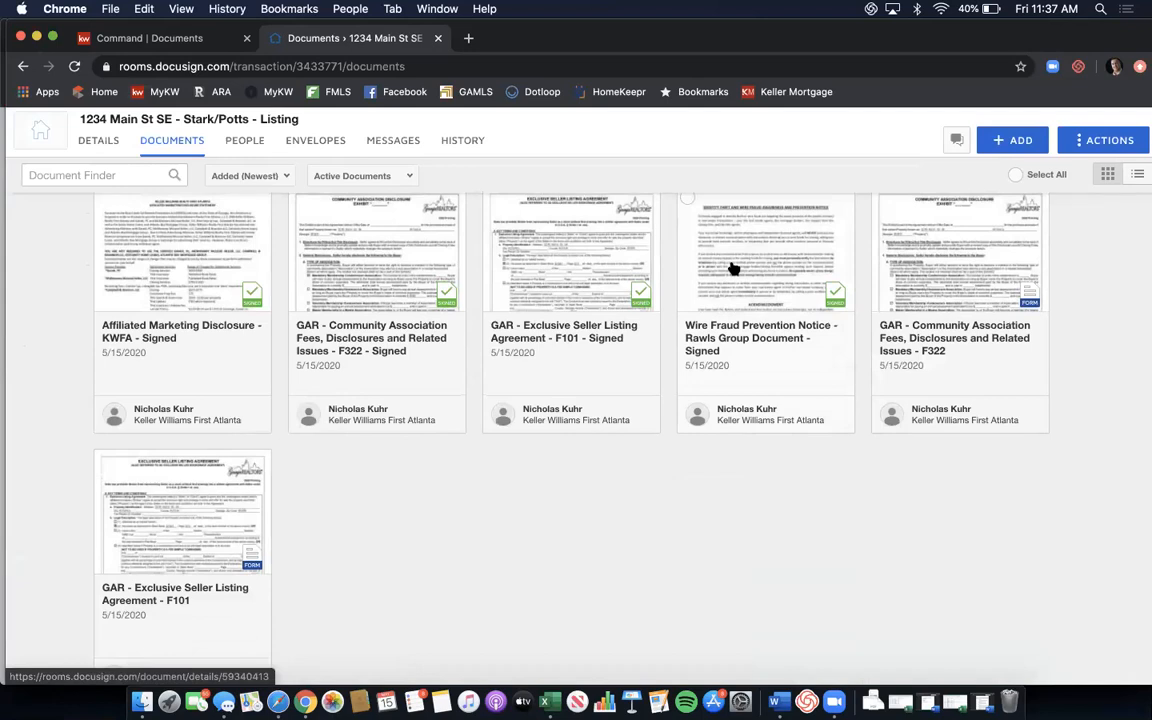
pyautogui.scroll(3, 732, 267)
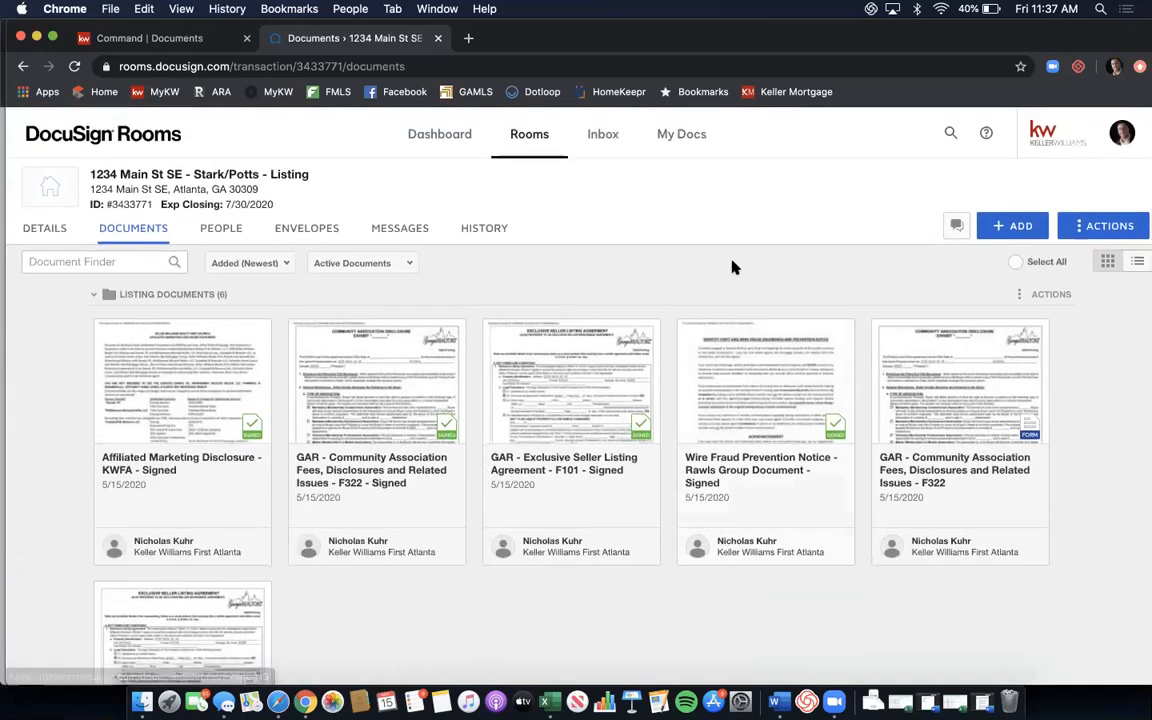